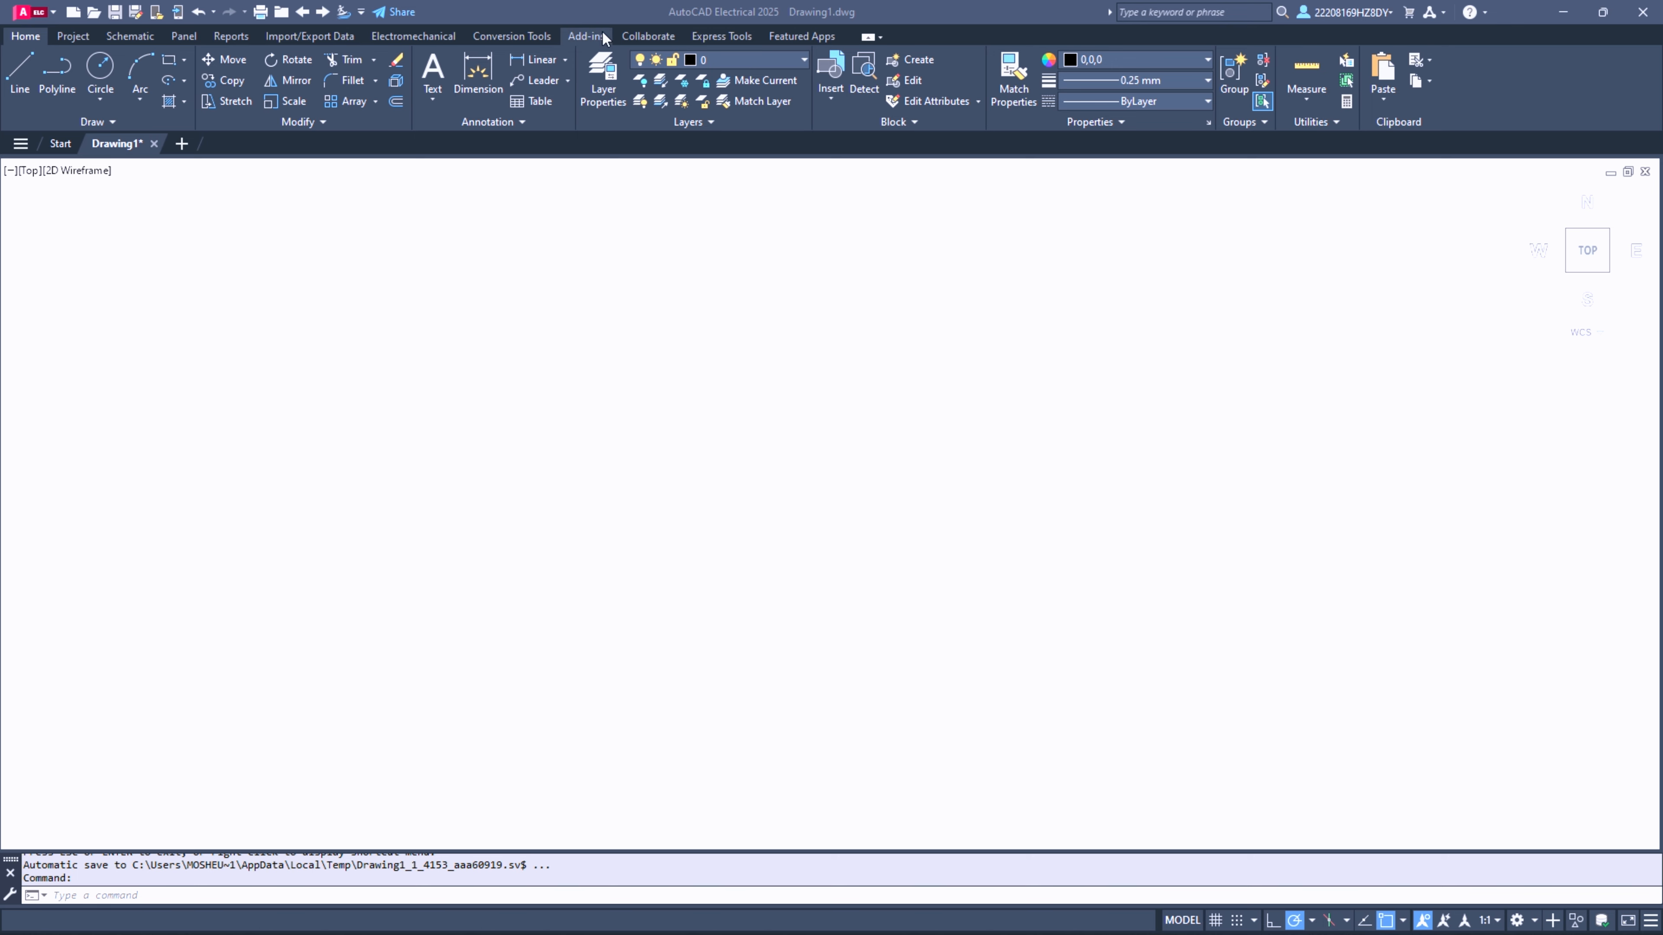
# - Draw a circle with a radius of about 1.2 in the upper-left area of the drawing
pyautogui.click(416, 331)
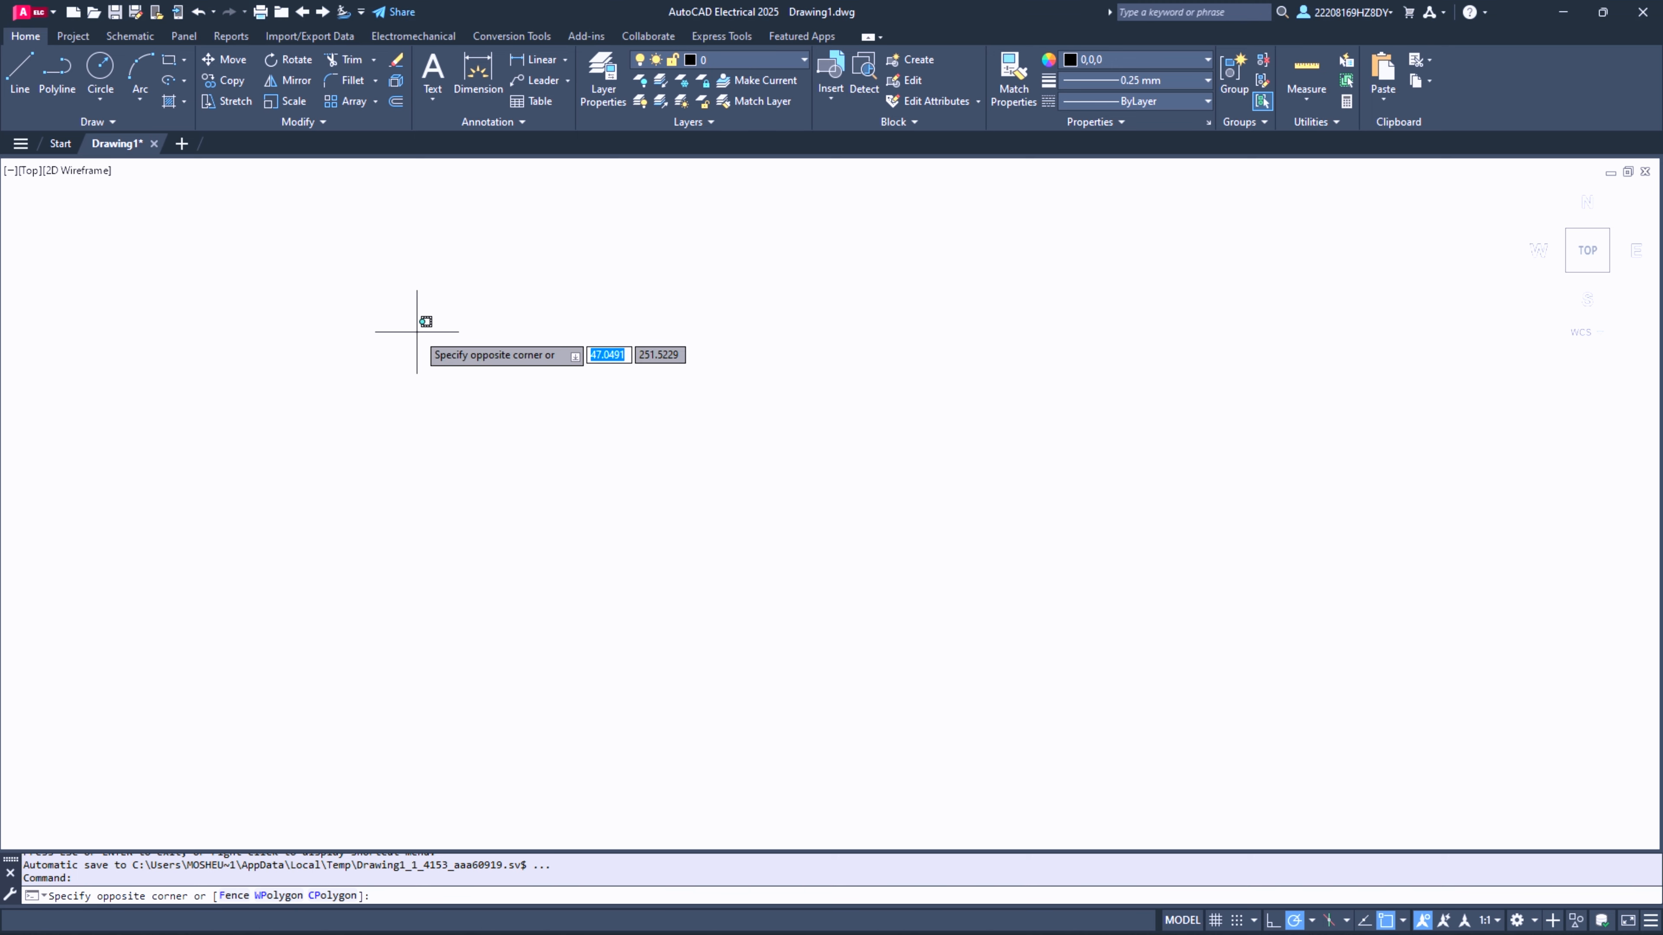
pyautogui.click(417, 331)
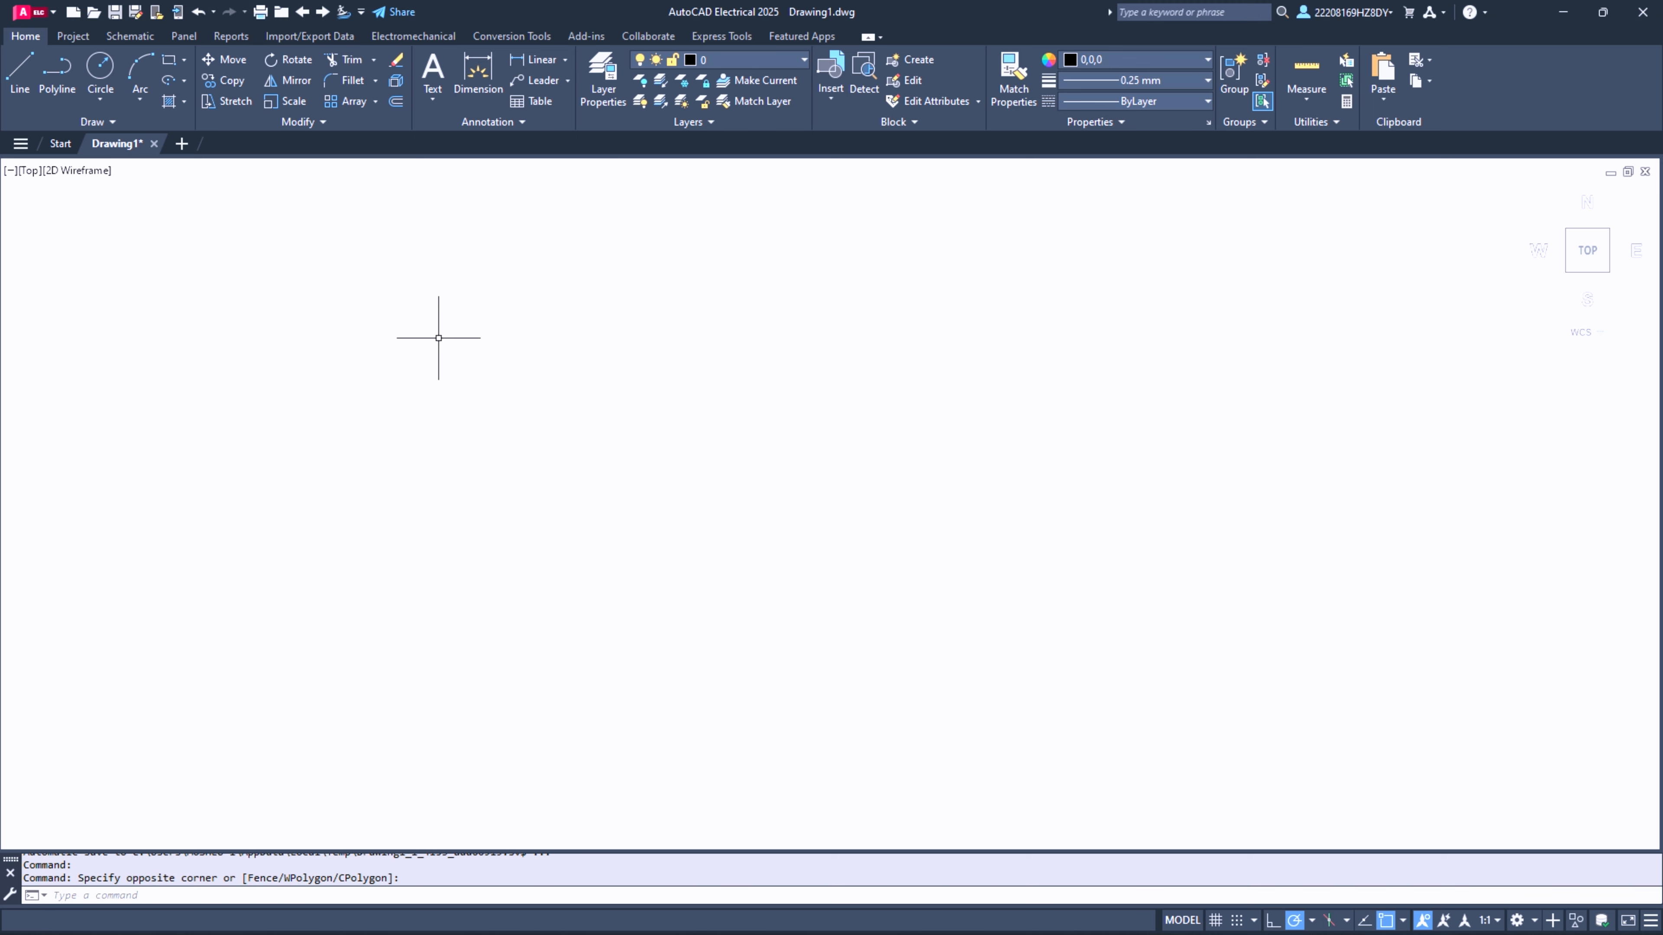
pyautogui.click(96, 81)
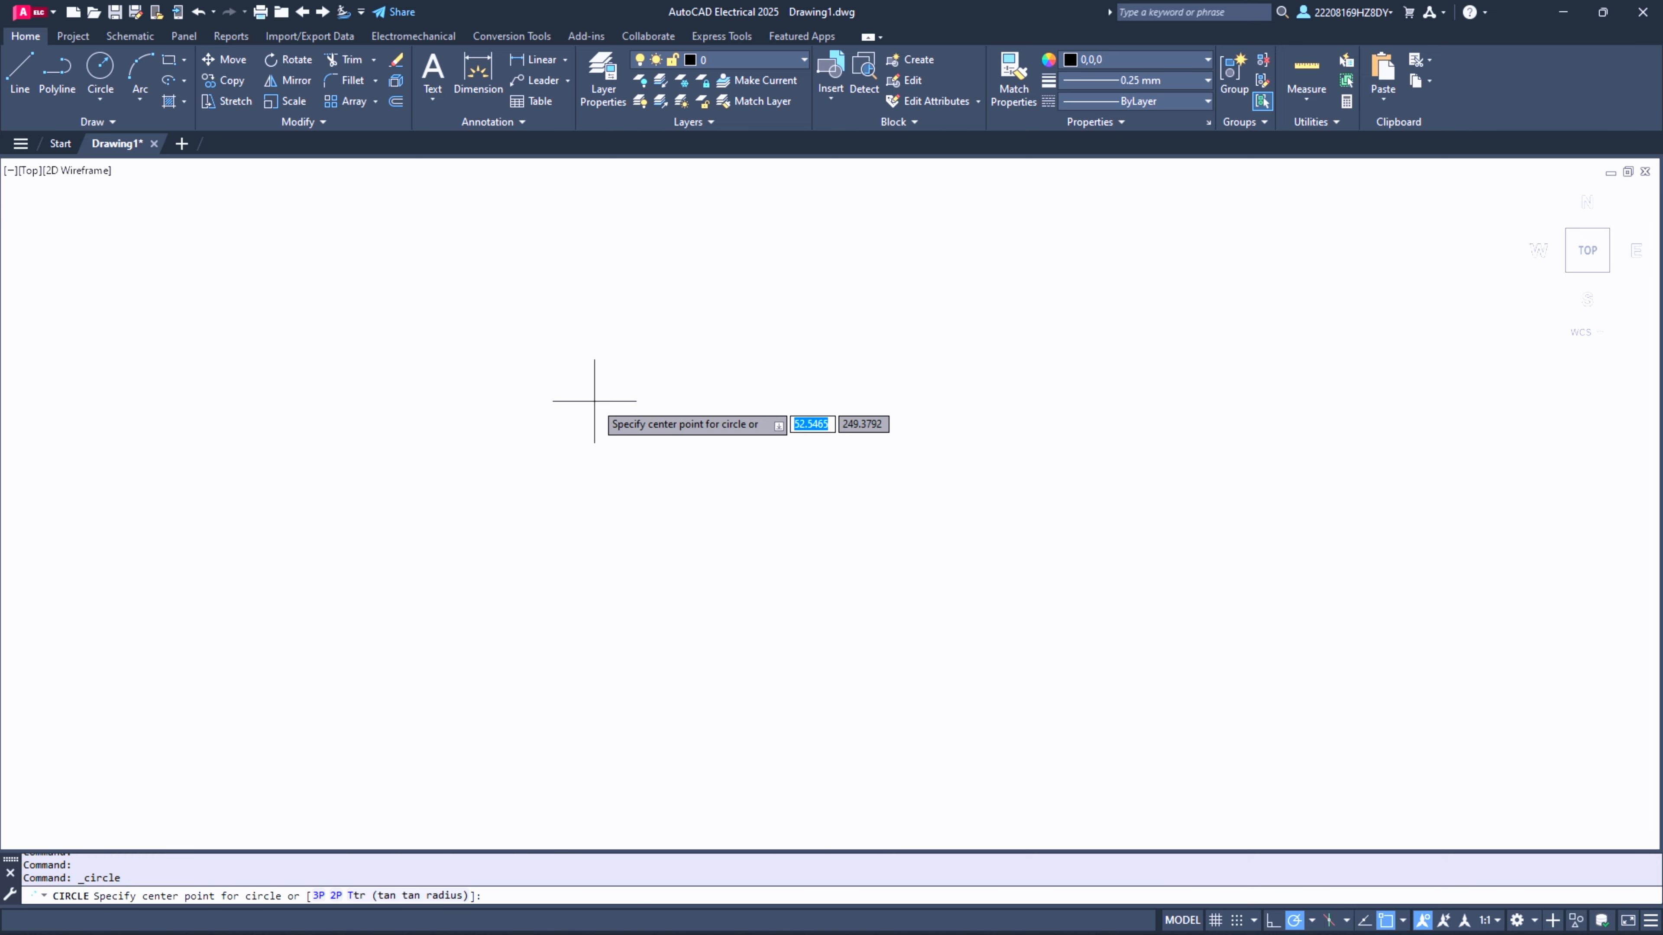
pyautogui.click(340, 245)
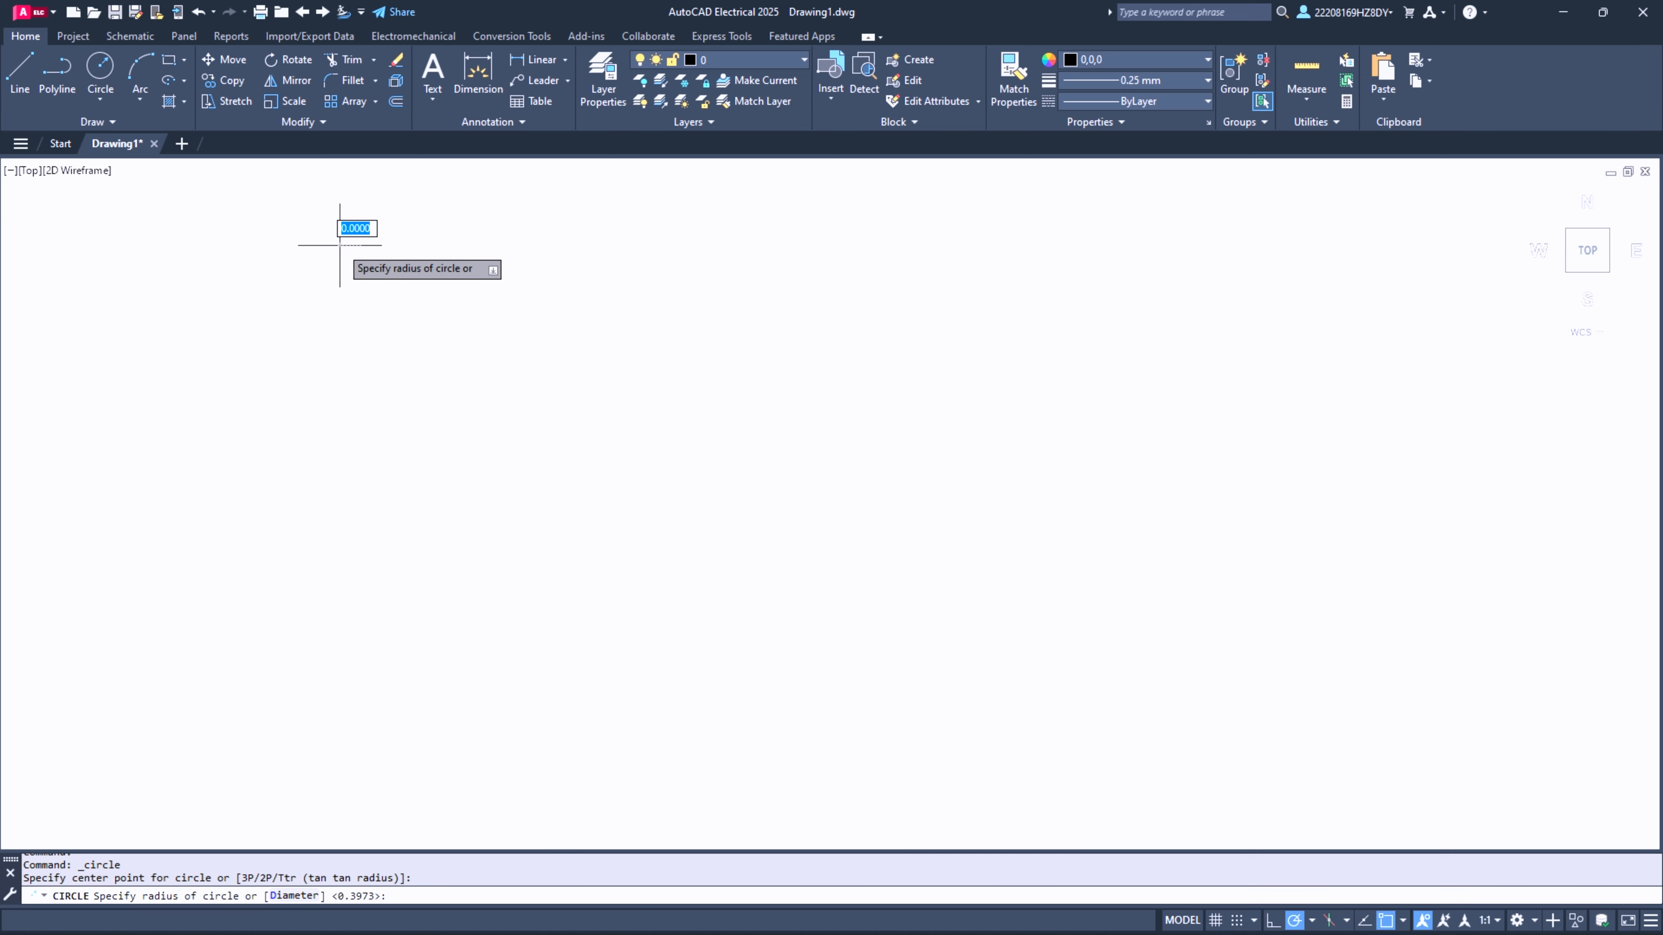
pyautogui.click(353, 281)
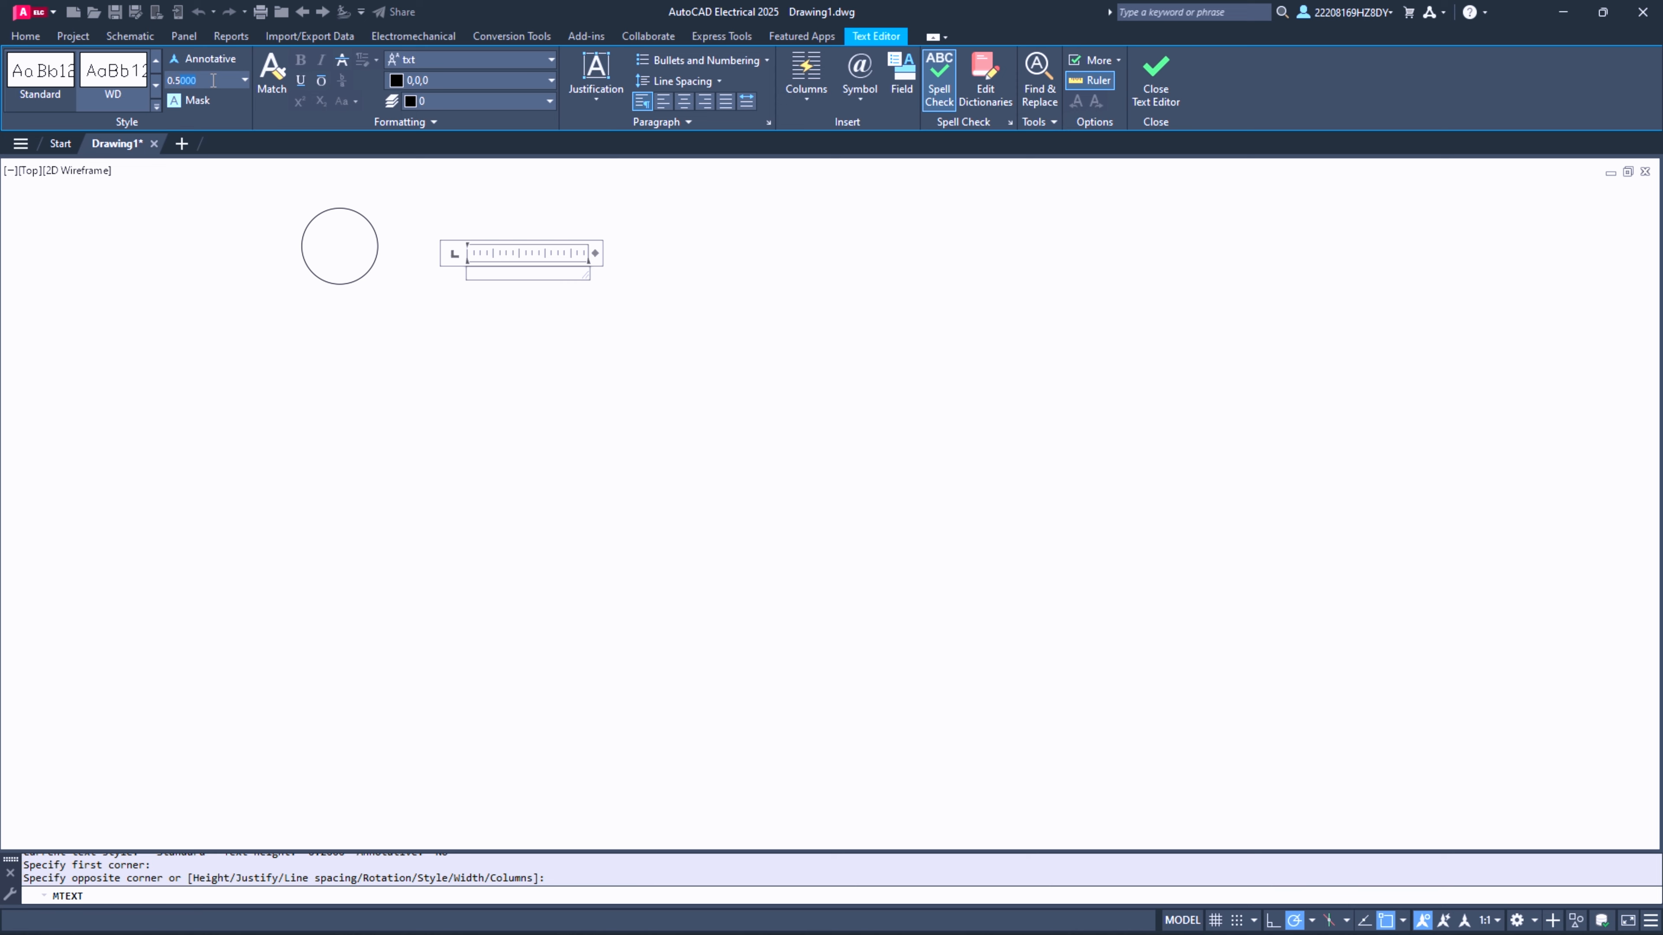
# - Create the multiline text "G" beside the circle in the Verdana font at height 0.5
pyautogui.click(475, 60)
pyautogui.click(443, 110)
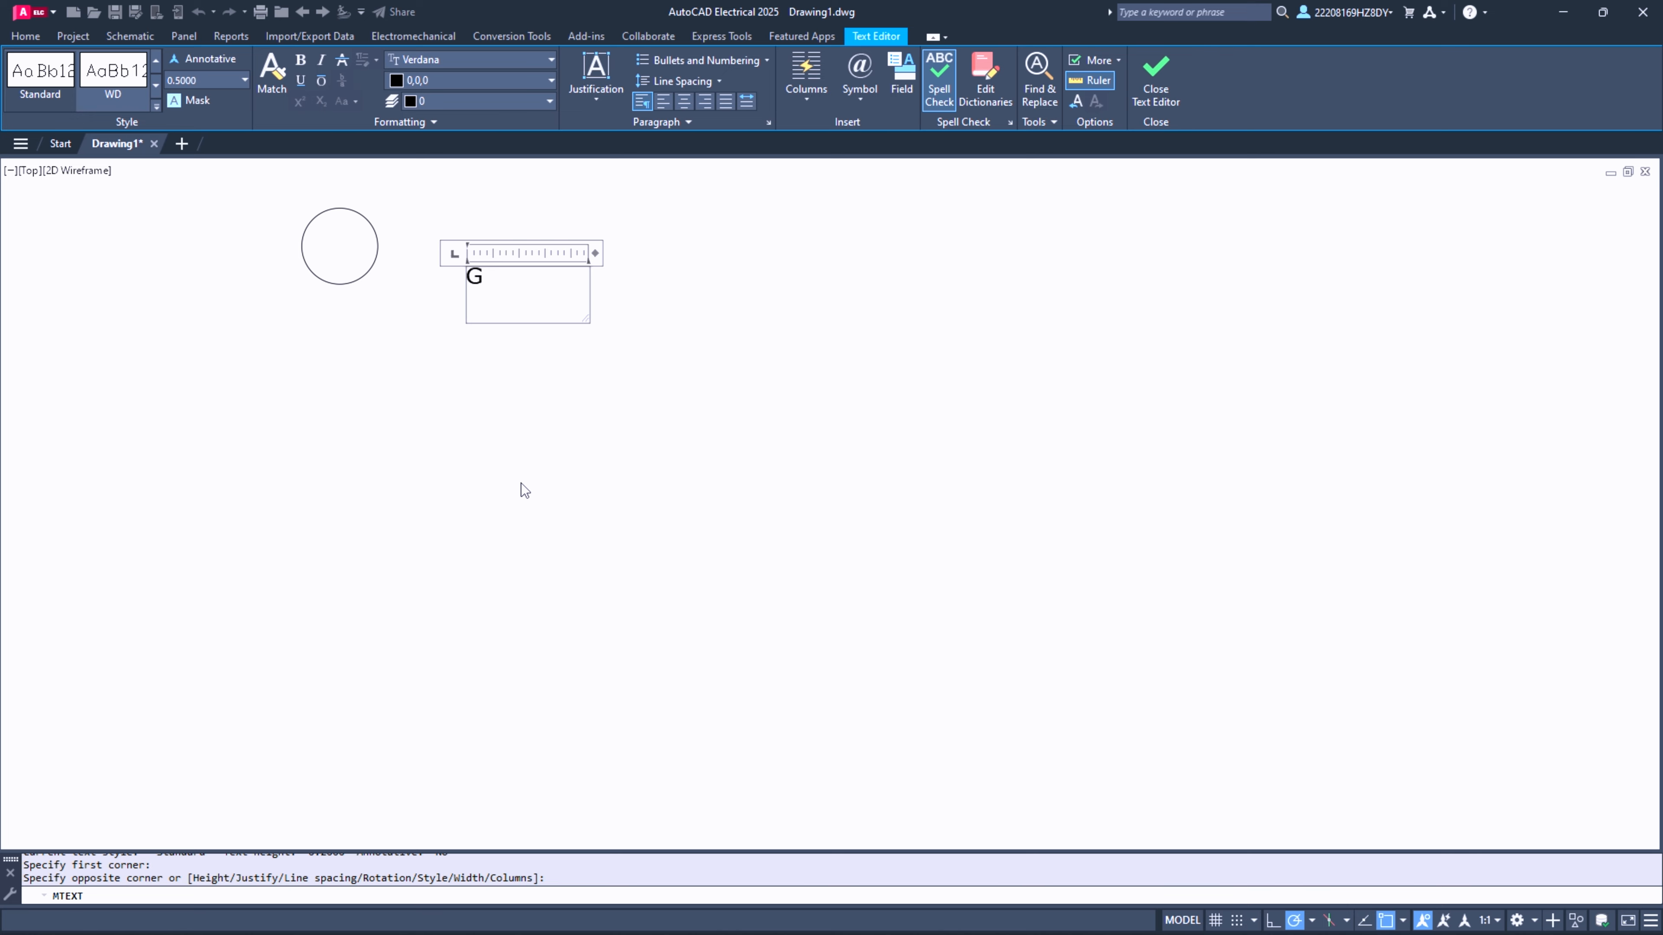
pyautogui.click(555, 464)
# - Enlarge the letter G with Scale by a factor of about 2.6
pyautogui.click(464, 234)
pyautogui.click(528, 335)
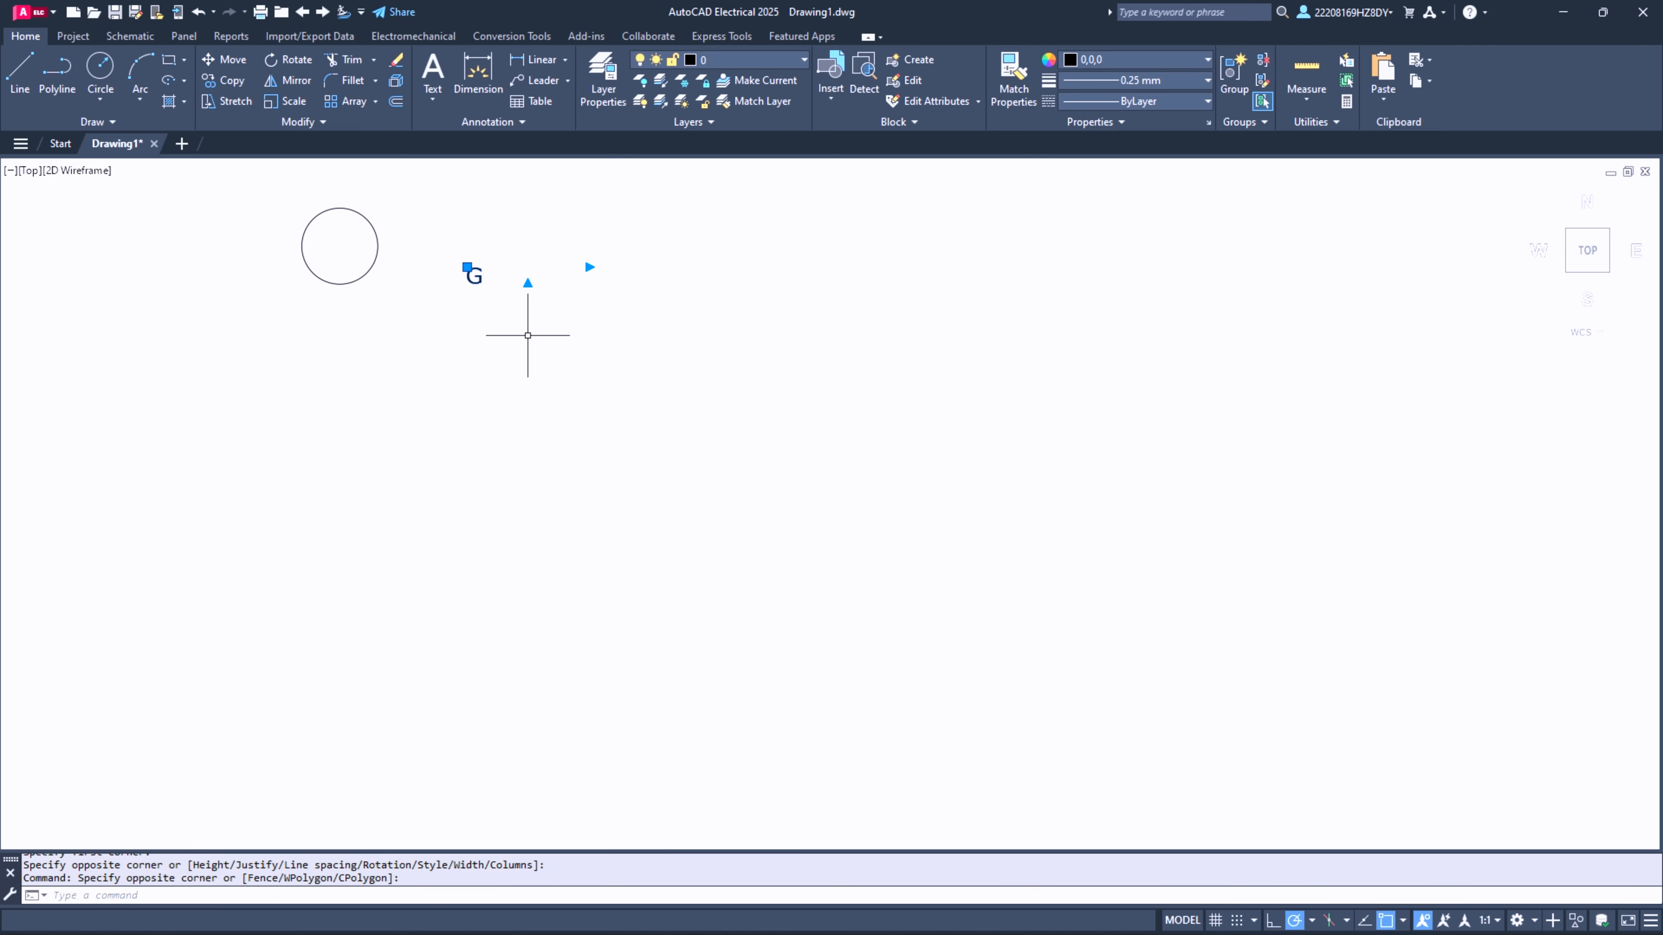
pyautogui.click(291, 107)
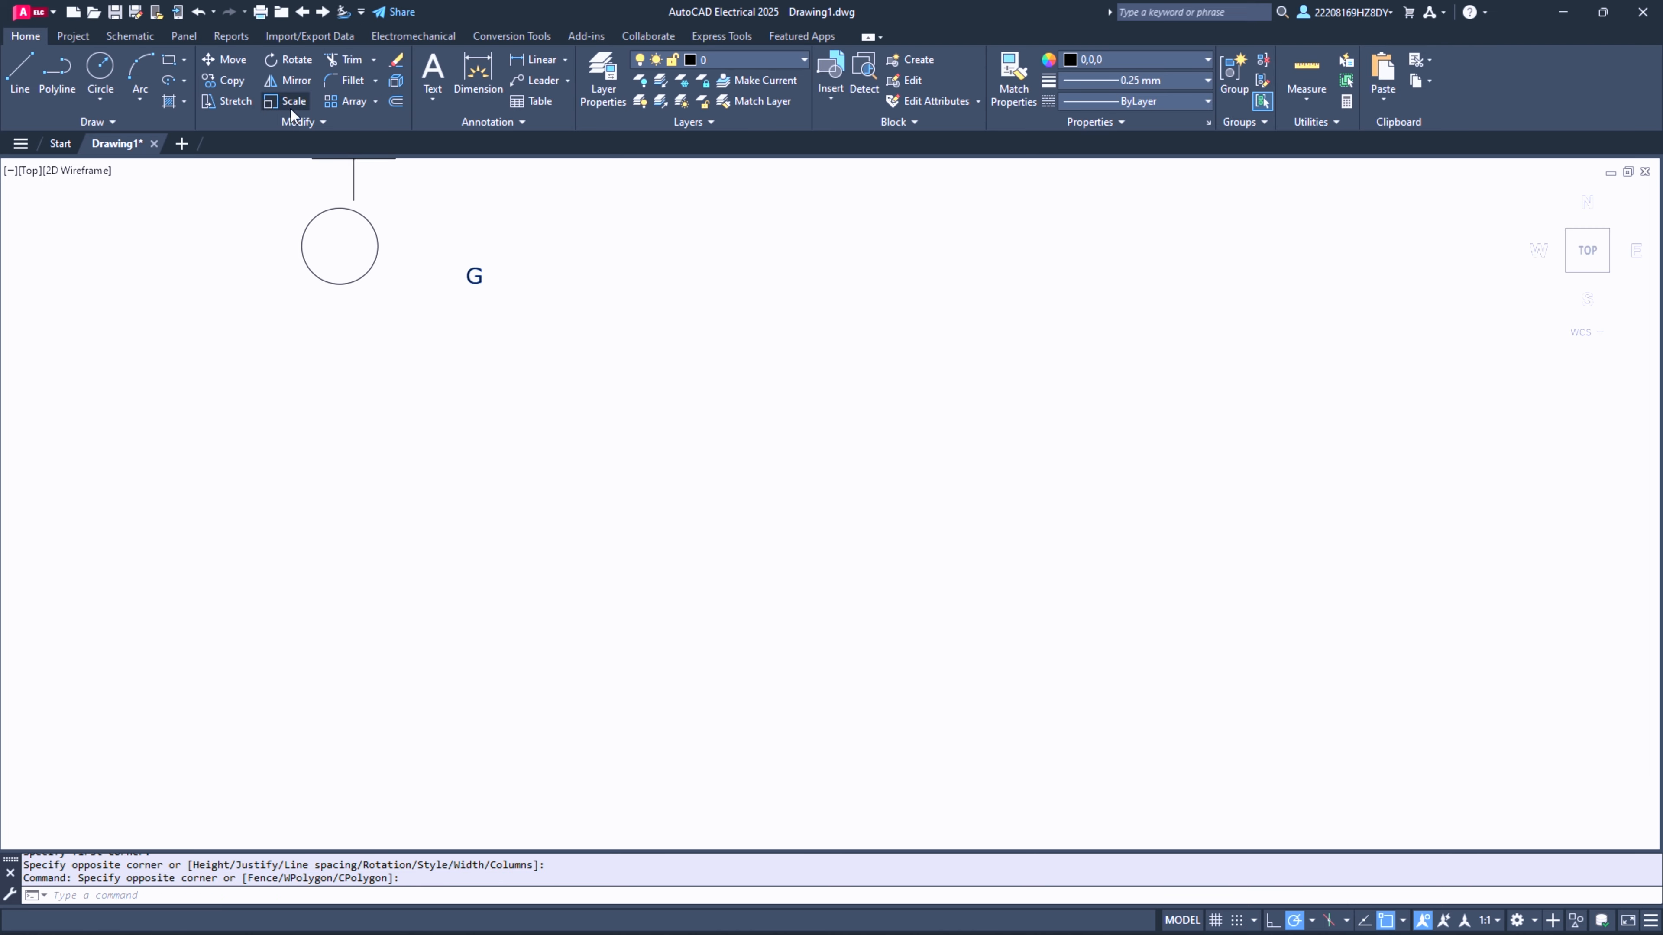
pyautogui.click(482, 279)
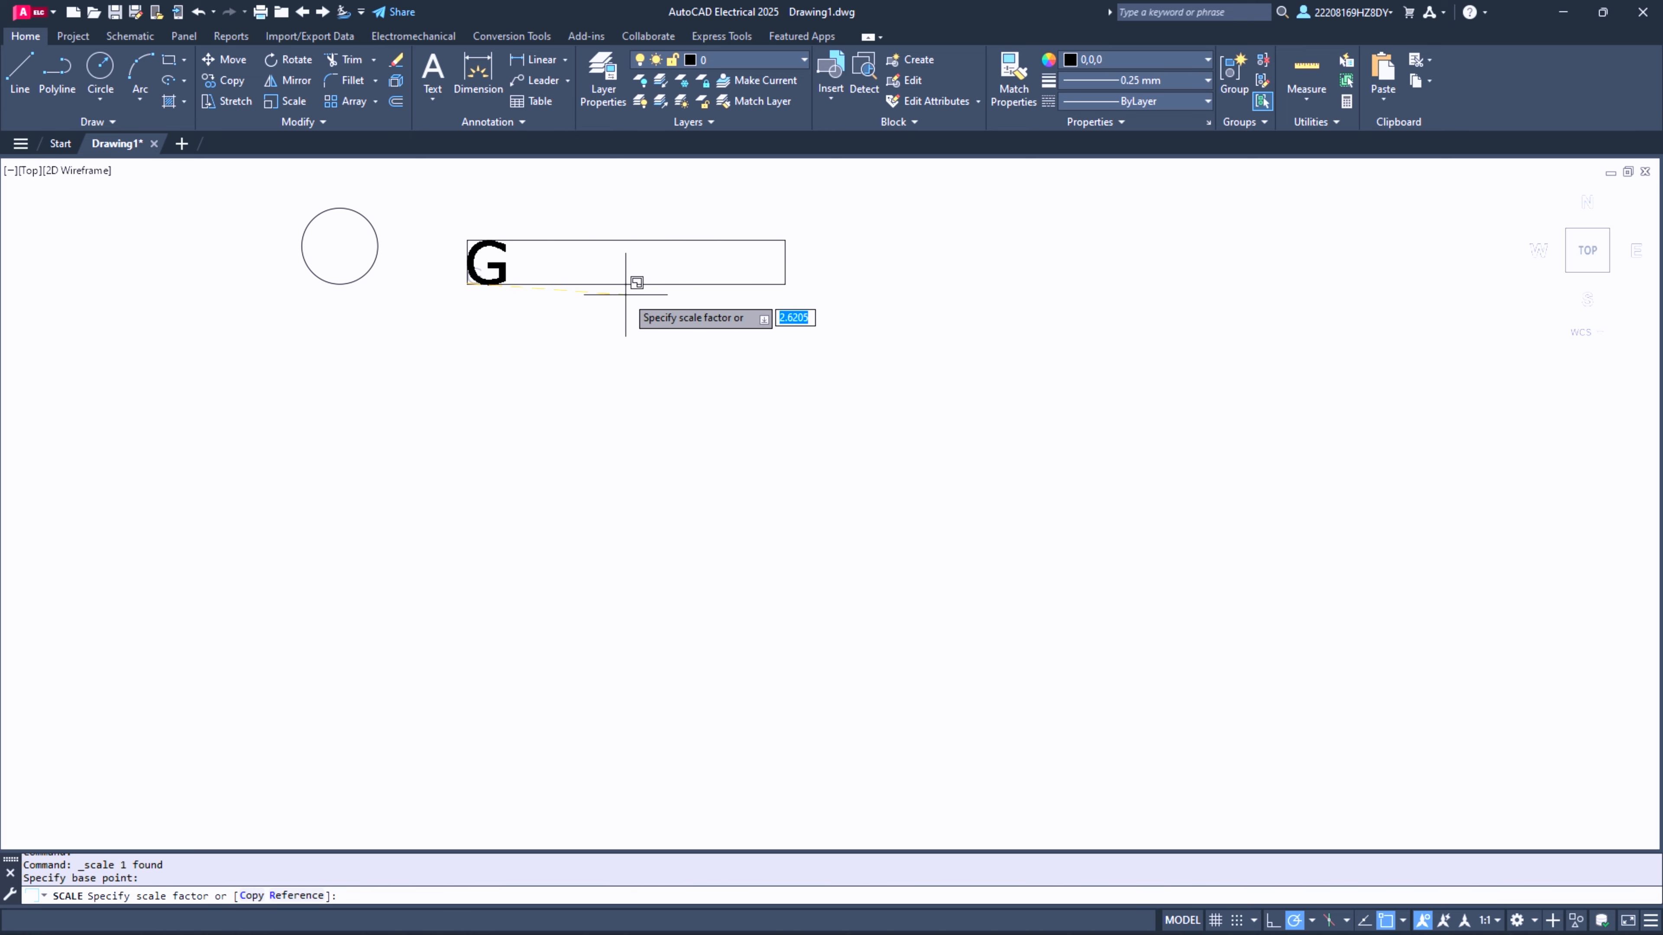
pyautogui.click(638, 282)
# - Move the enlarged letter G into the centre of the circle
pyautogui.click(438, 183)
pyautogui.click(482, 261)
pyautogui.click(467, 241)
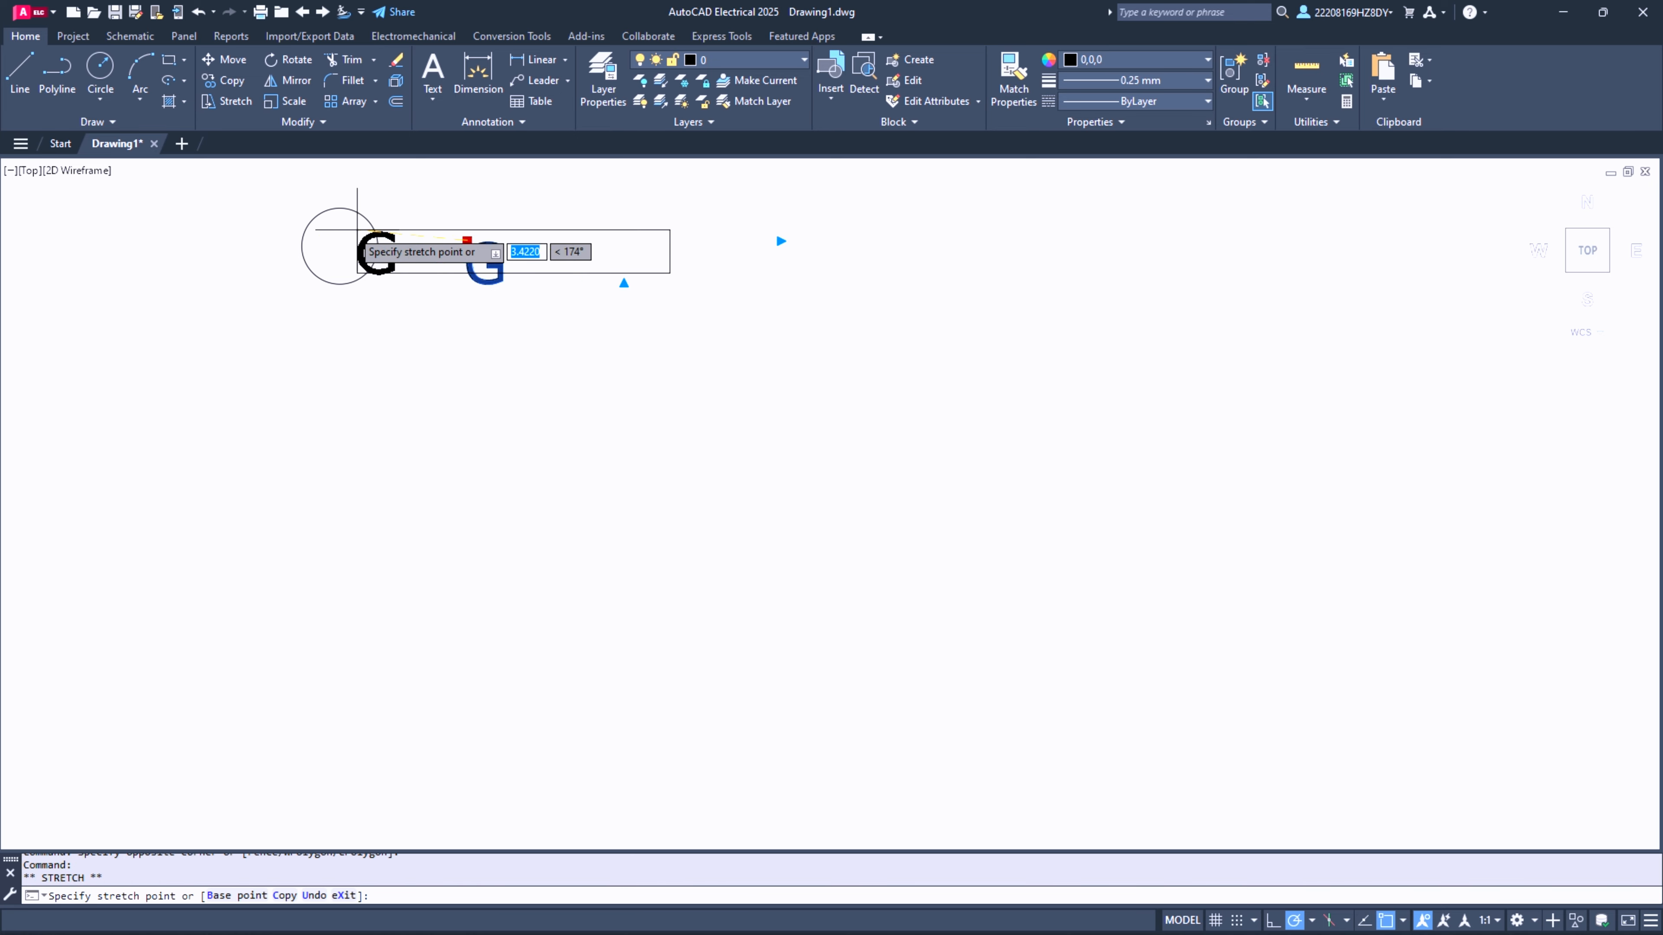
pyautogui.press('Escape')
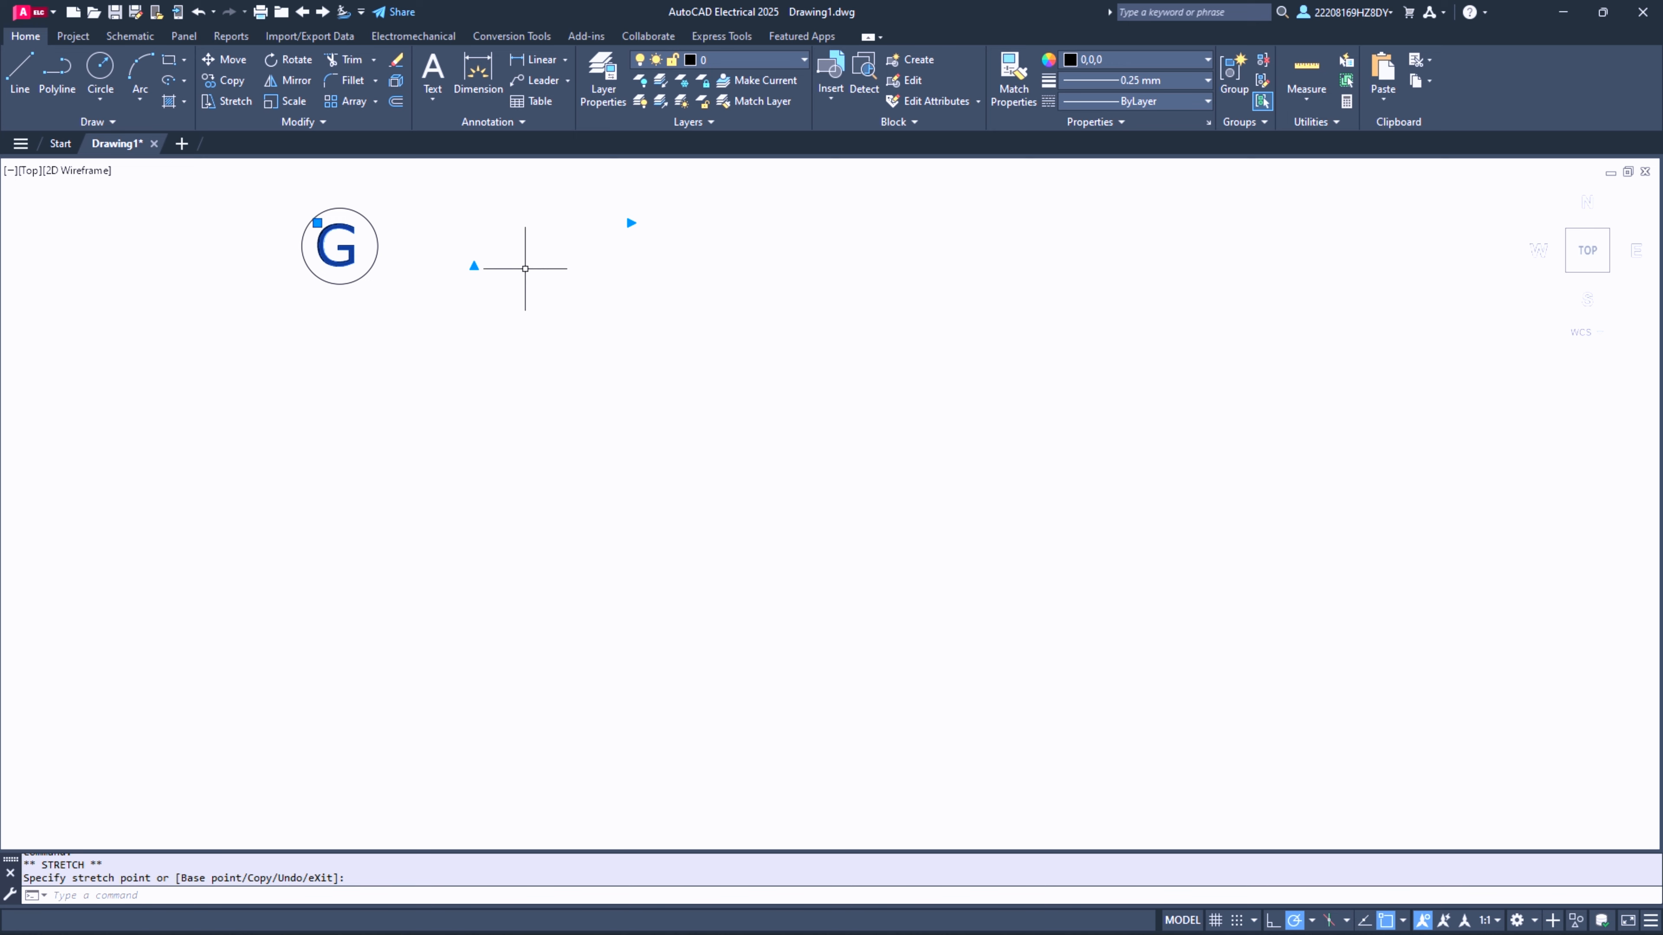
pyautogui.press('Escape')
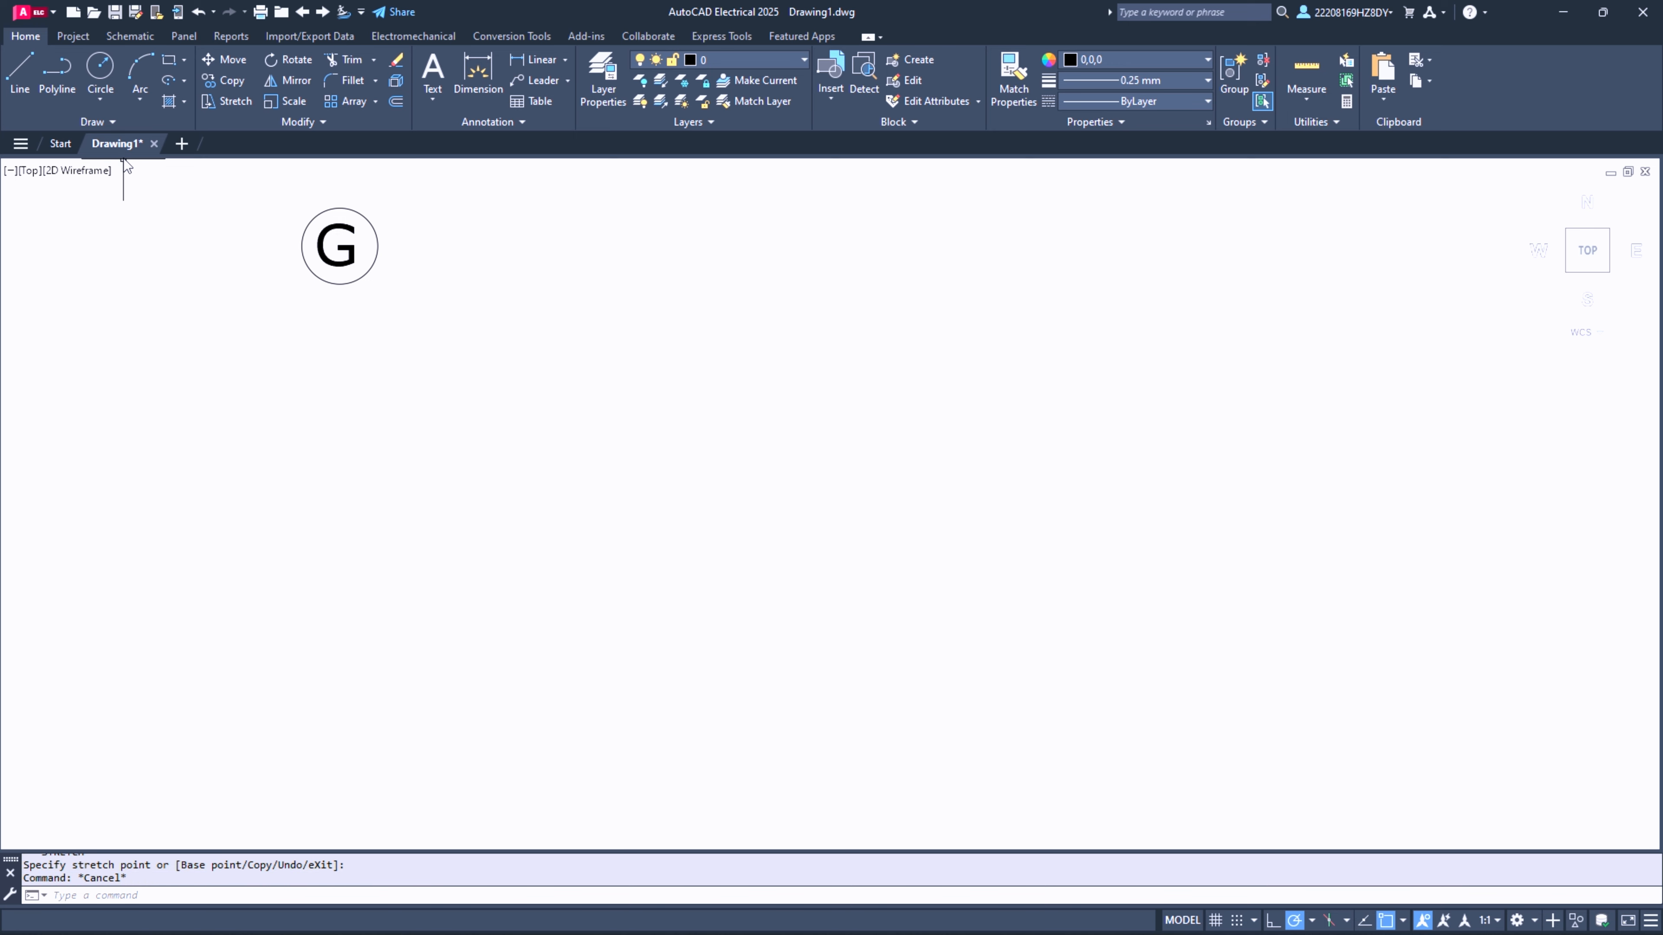
# - Draw a rectangle about 2.92 wide and 1.10 high, some distance to the right of the circle
pyautogui.click(172, 64)
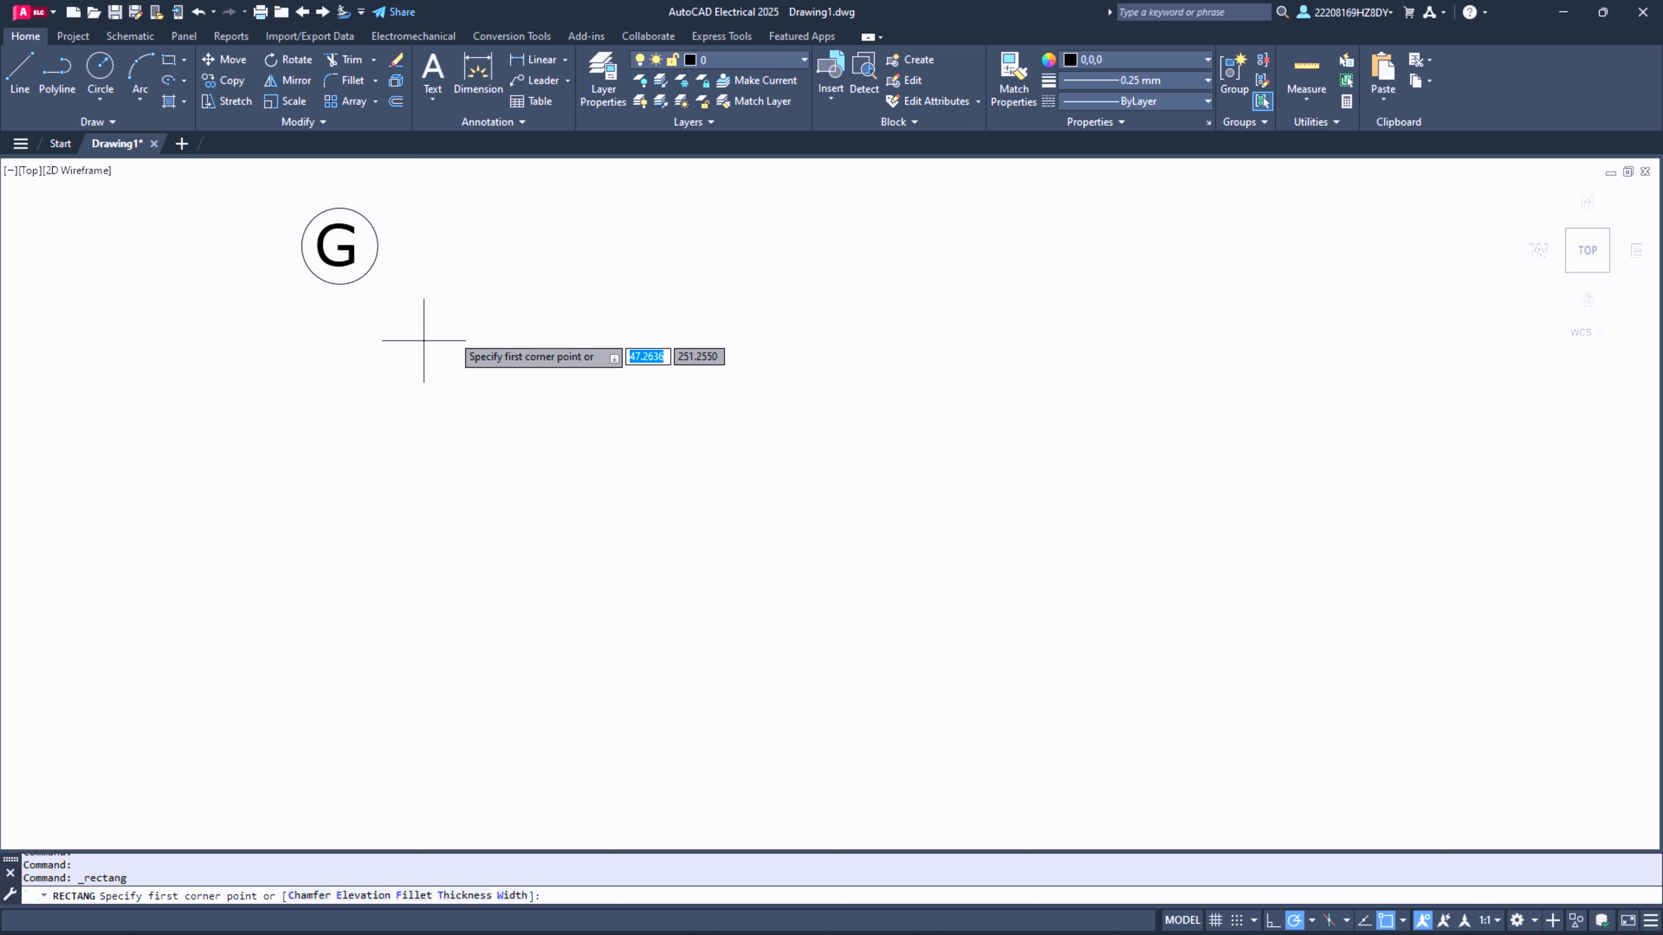
pyautogui.click(571, 240)
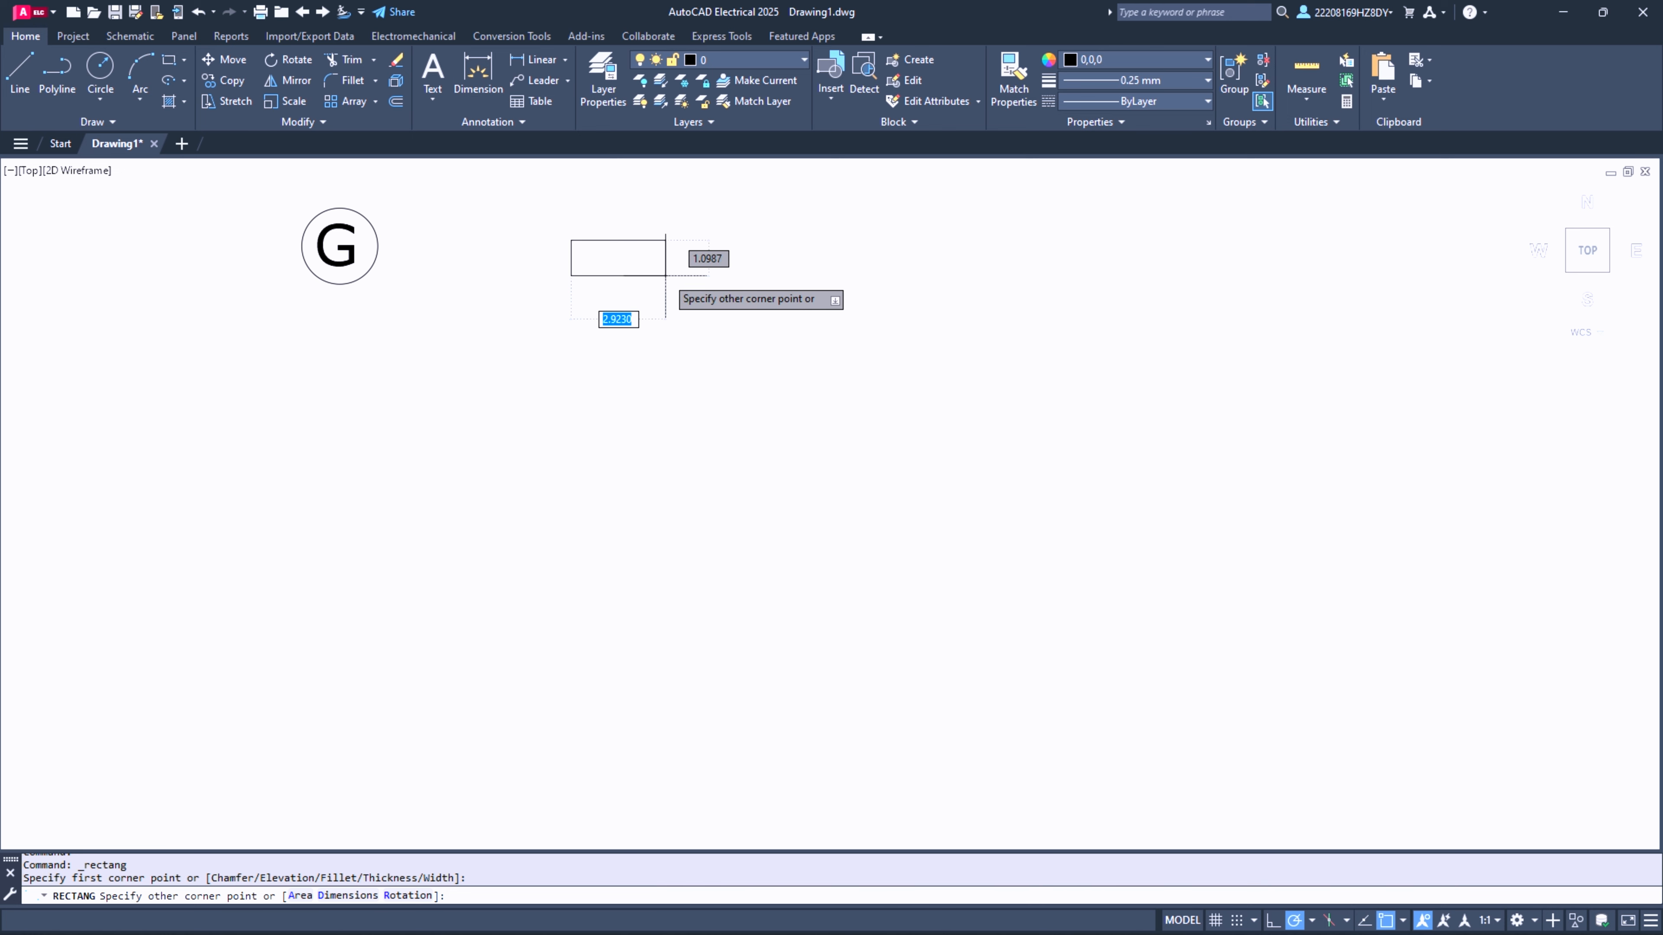
pyautogui.click(666, 277)
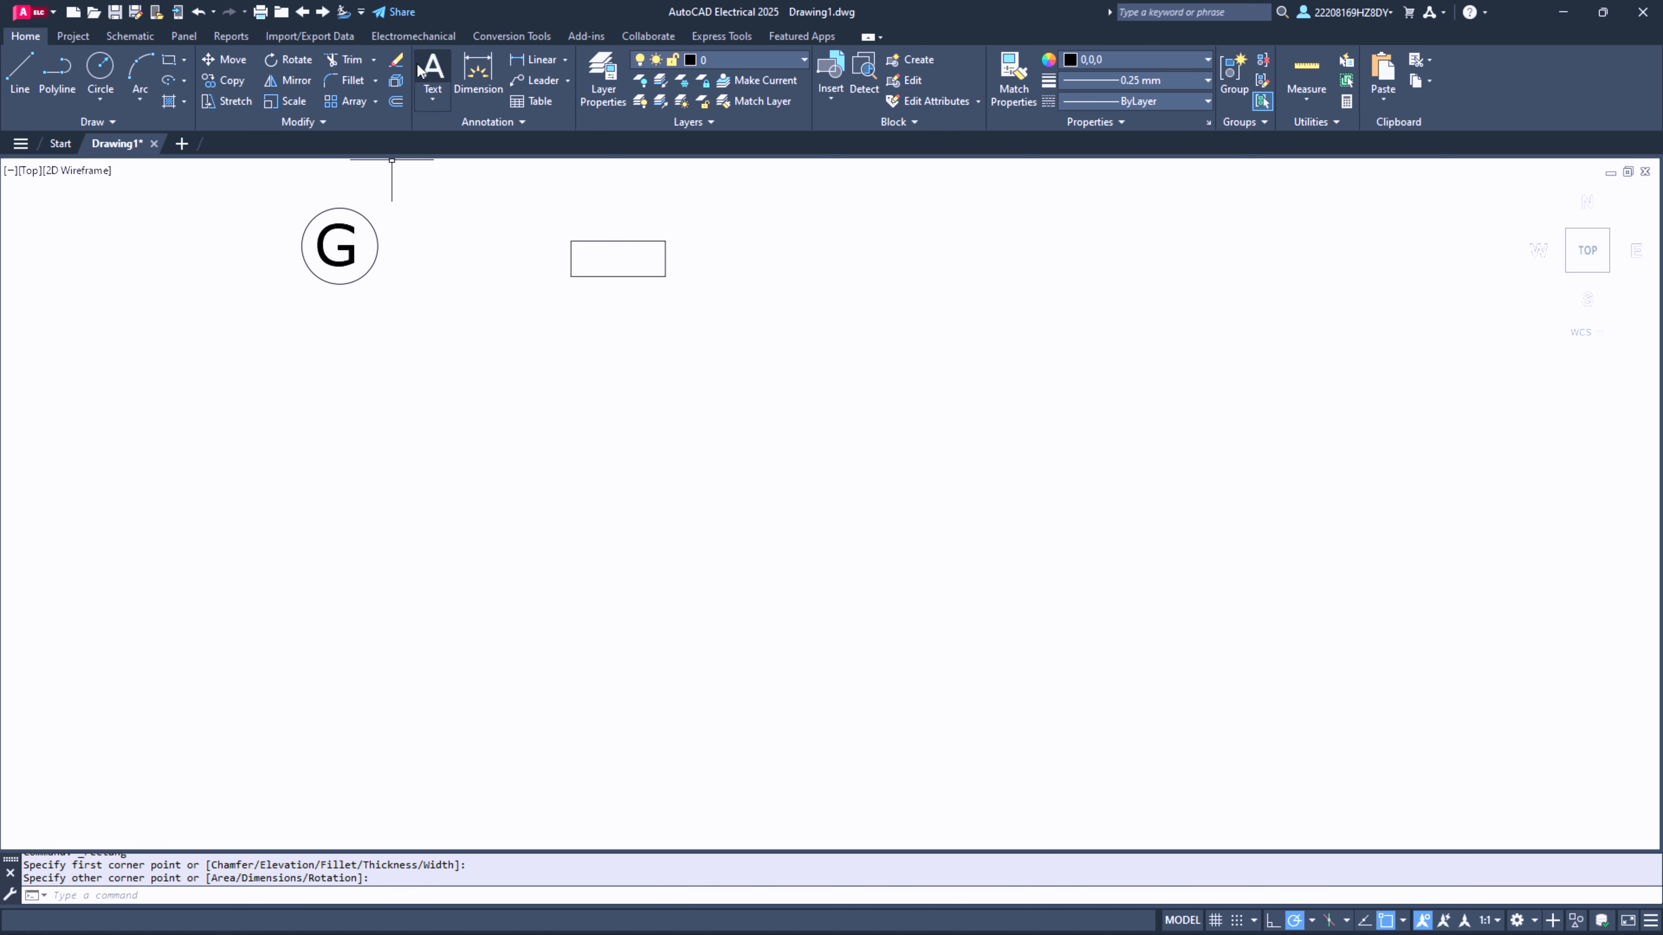
# - Copy the letter G and paste the duplicate just below the rectangle
pyautogui.click(431, 70)
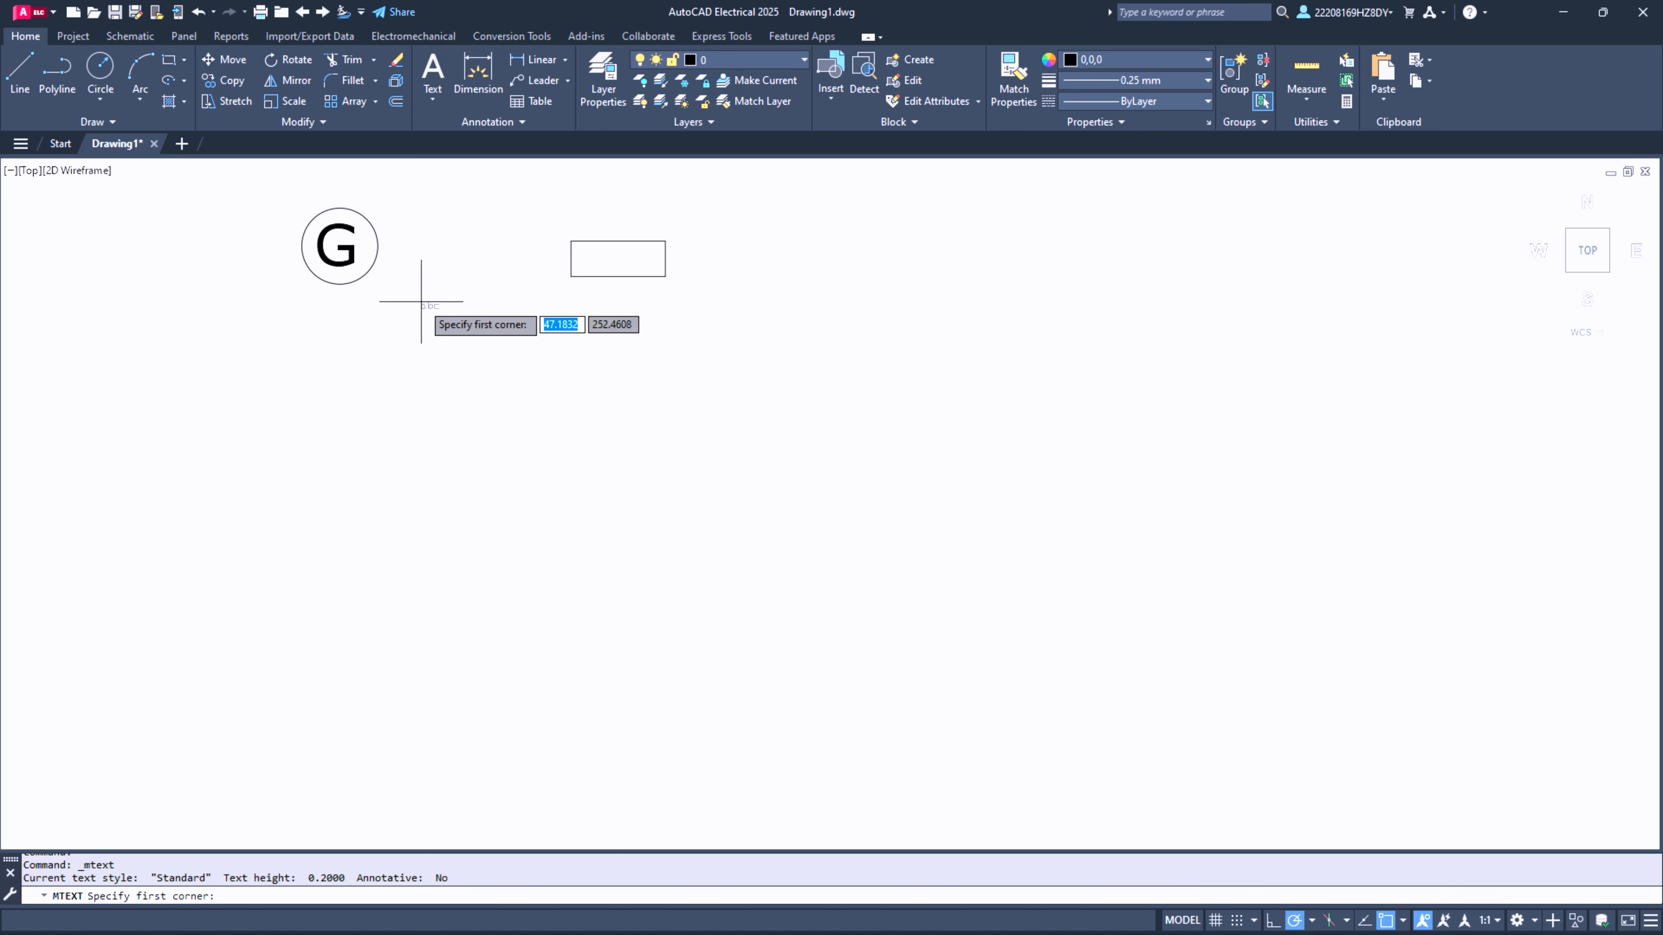
pyautogui.press('Escape')
pyautogui.click(342, 248)
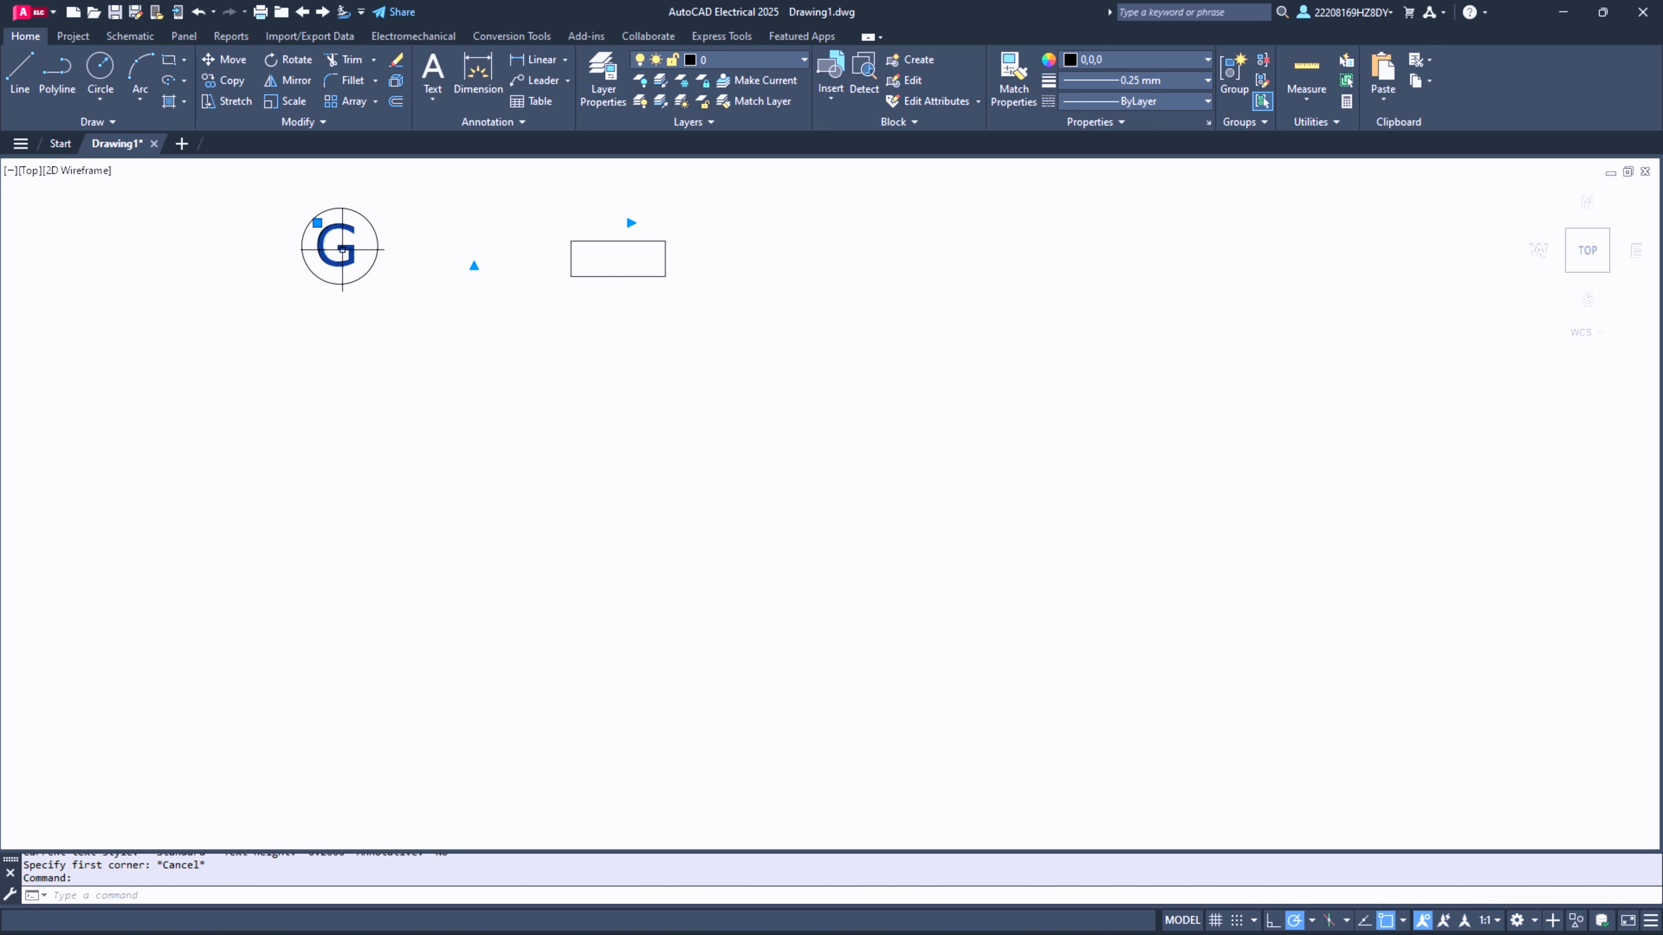
pyautogui.hotkey('ctrl', 'c')
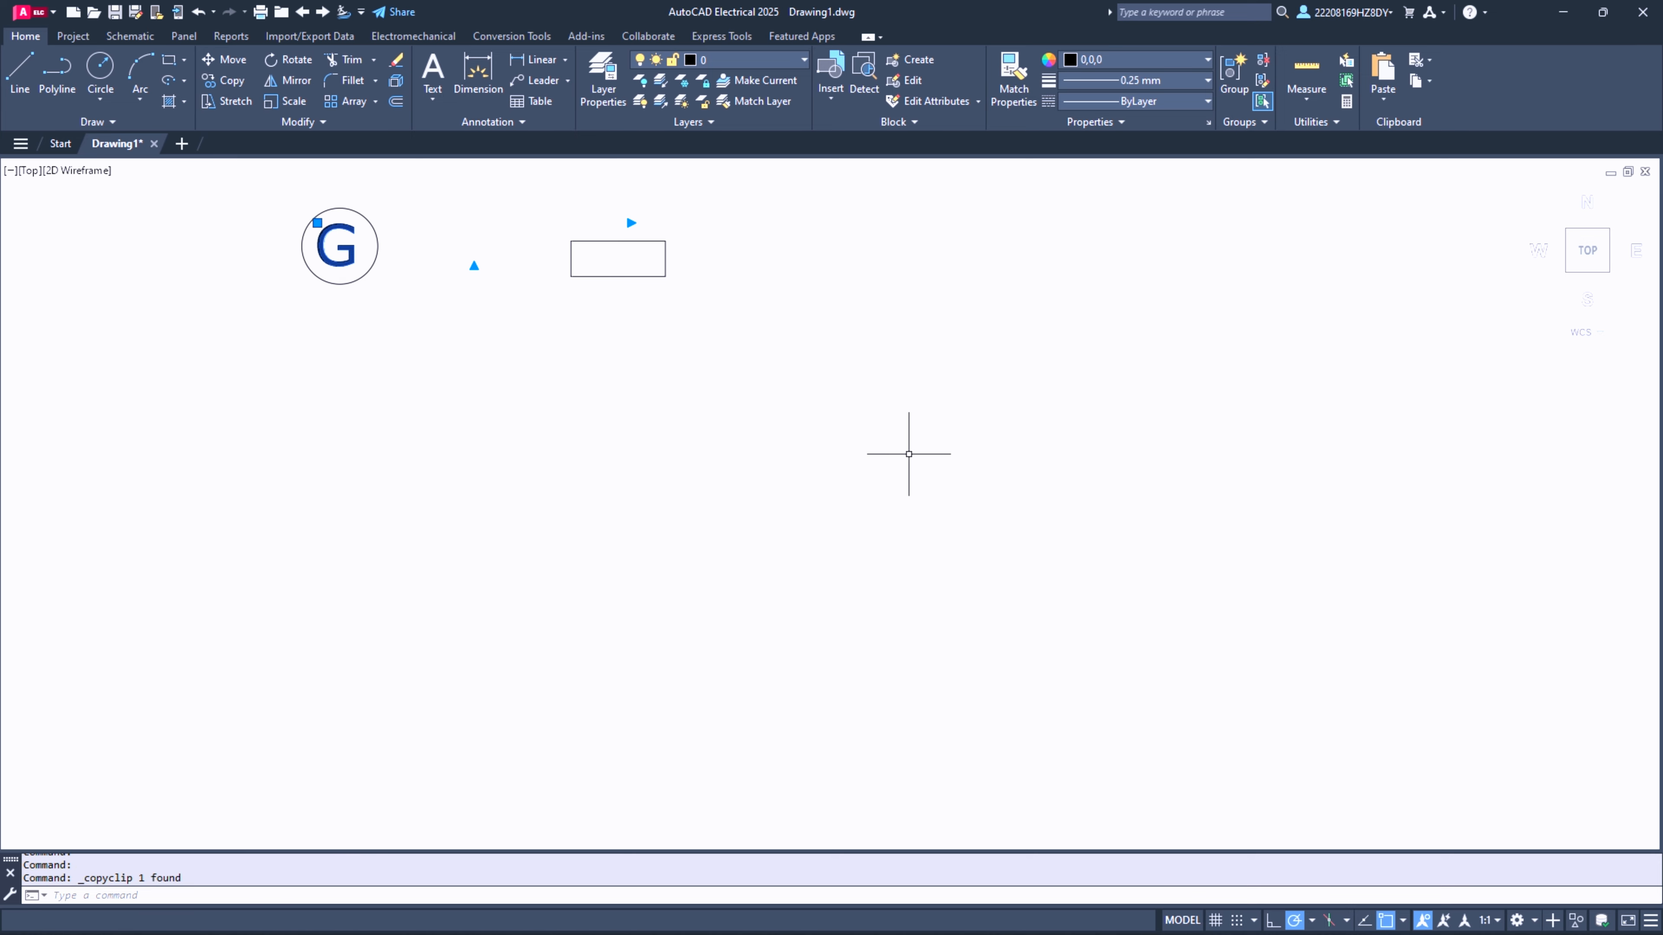
pyautogui.hotkey('ctrl', 'v')
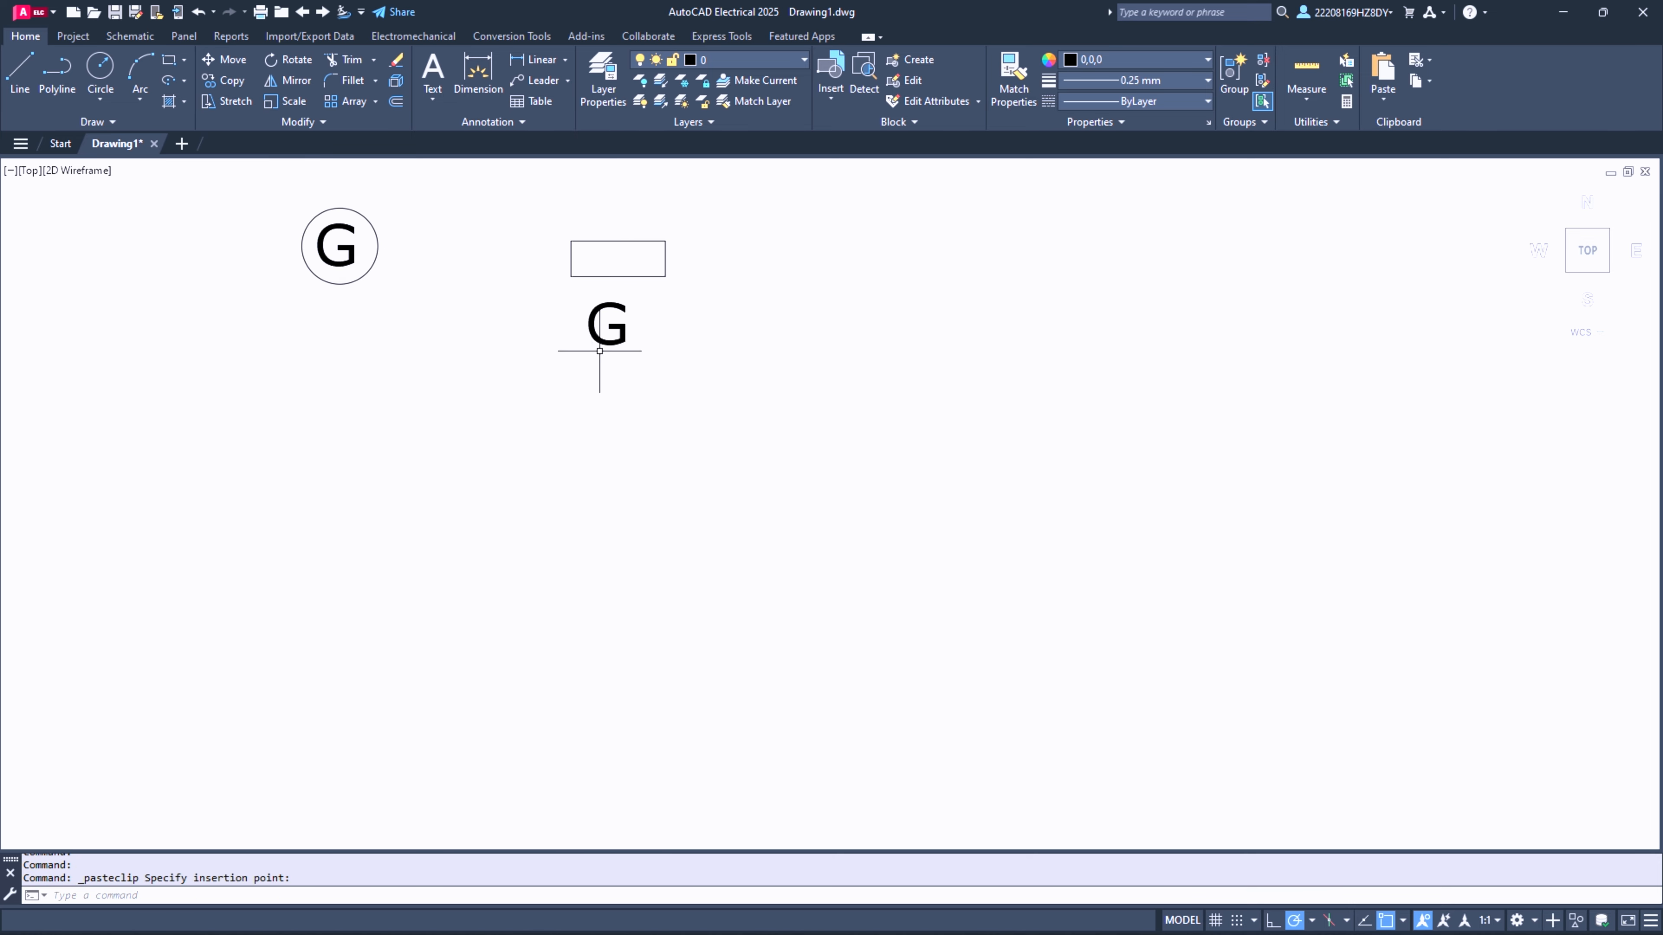
pyautogui.click(589, 344)
# - Change the pasted letter's text to "C.B."
pyautogui.doubleClick(621, 333)
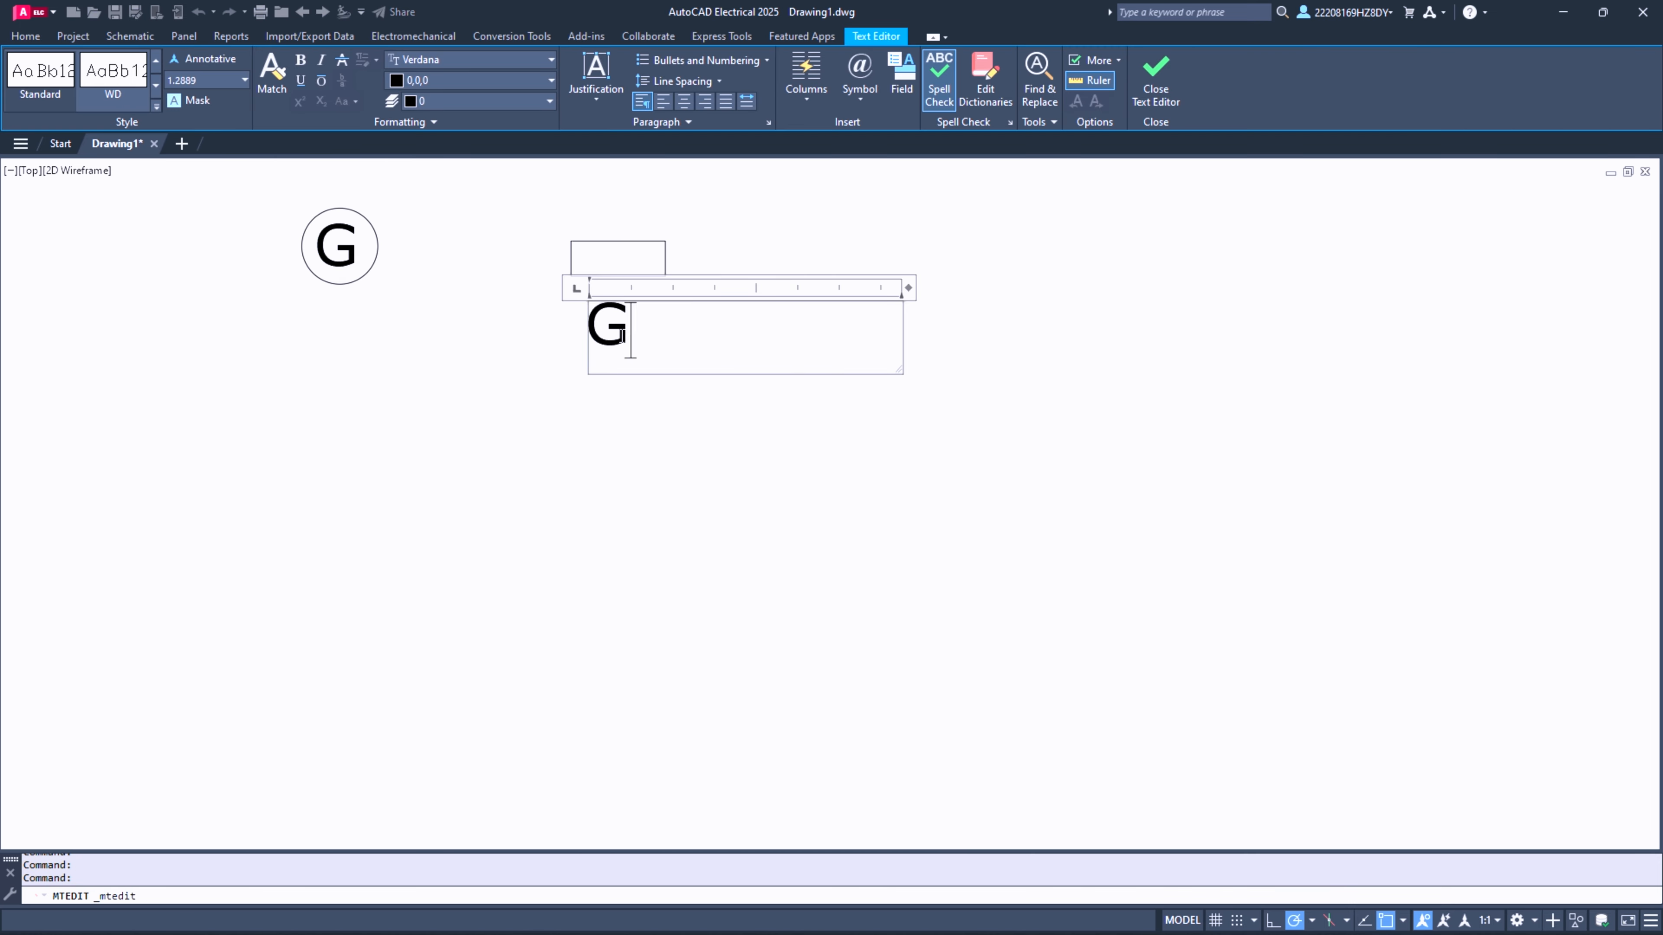
pyautogui.press('BackSpace')
pyautogui.write('C.B.')
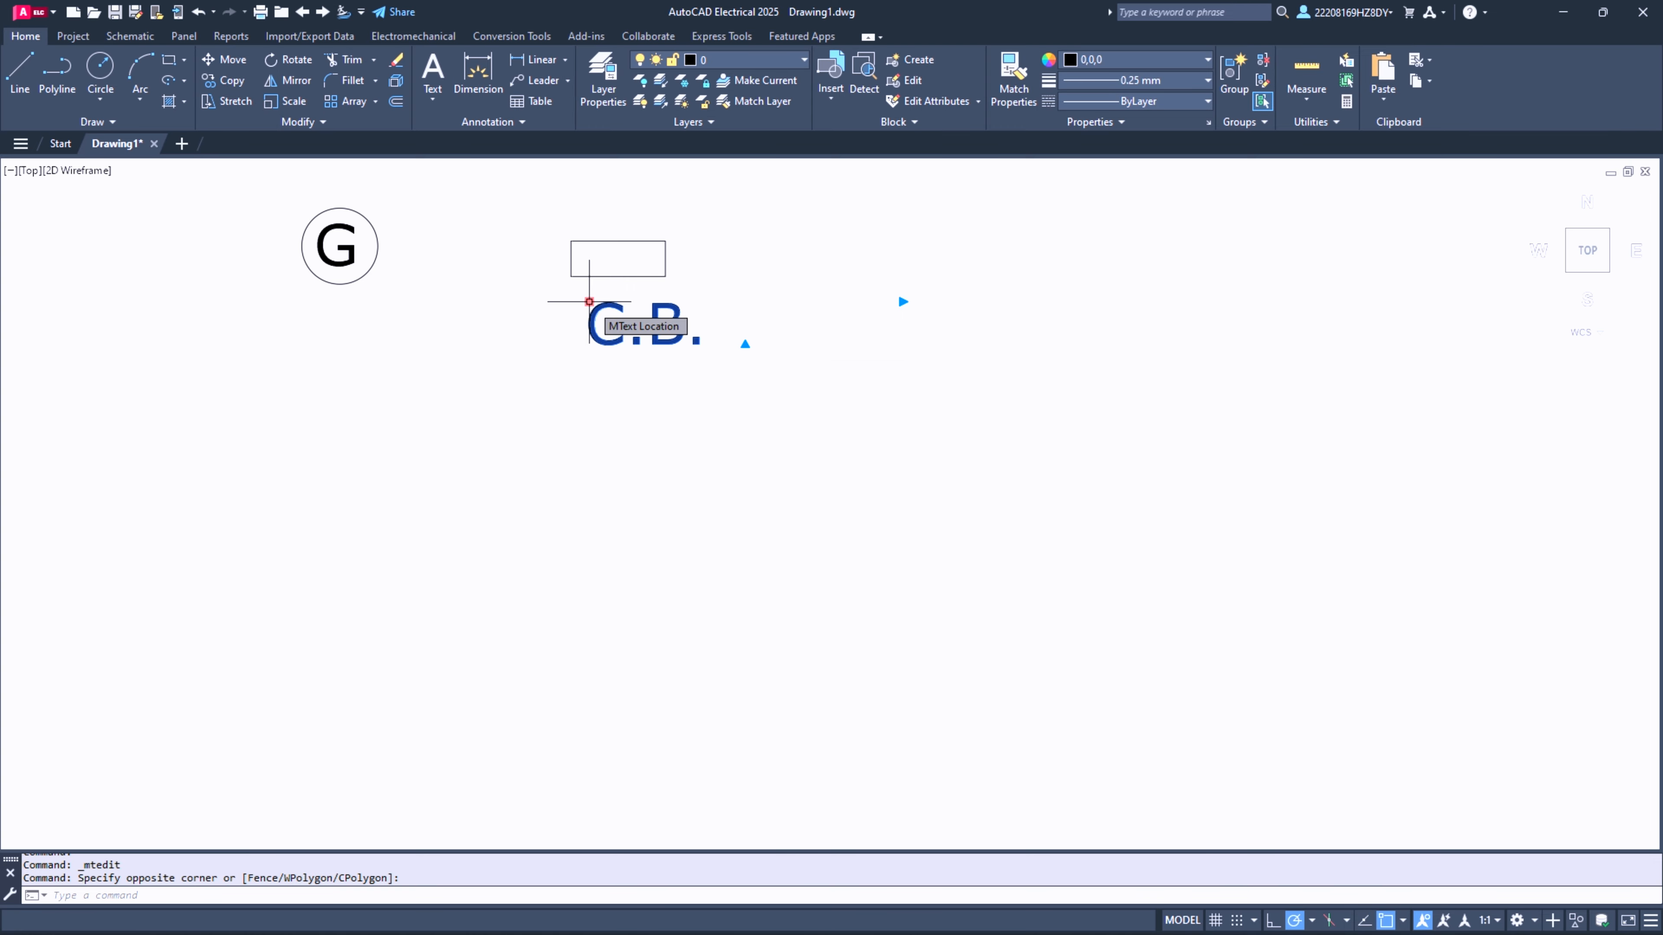
pyautogui.click(284, 89)
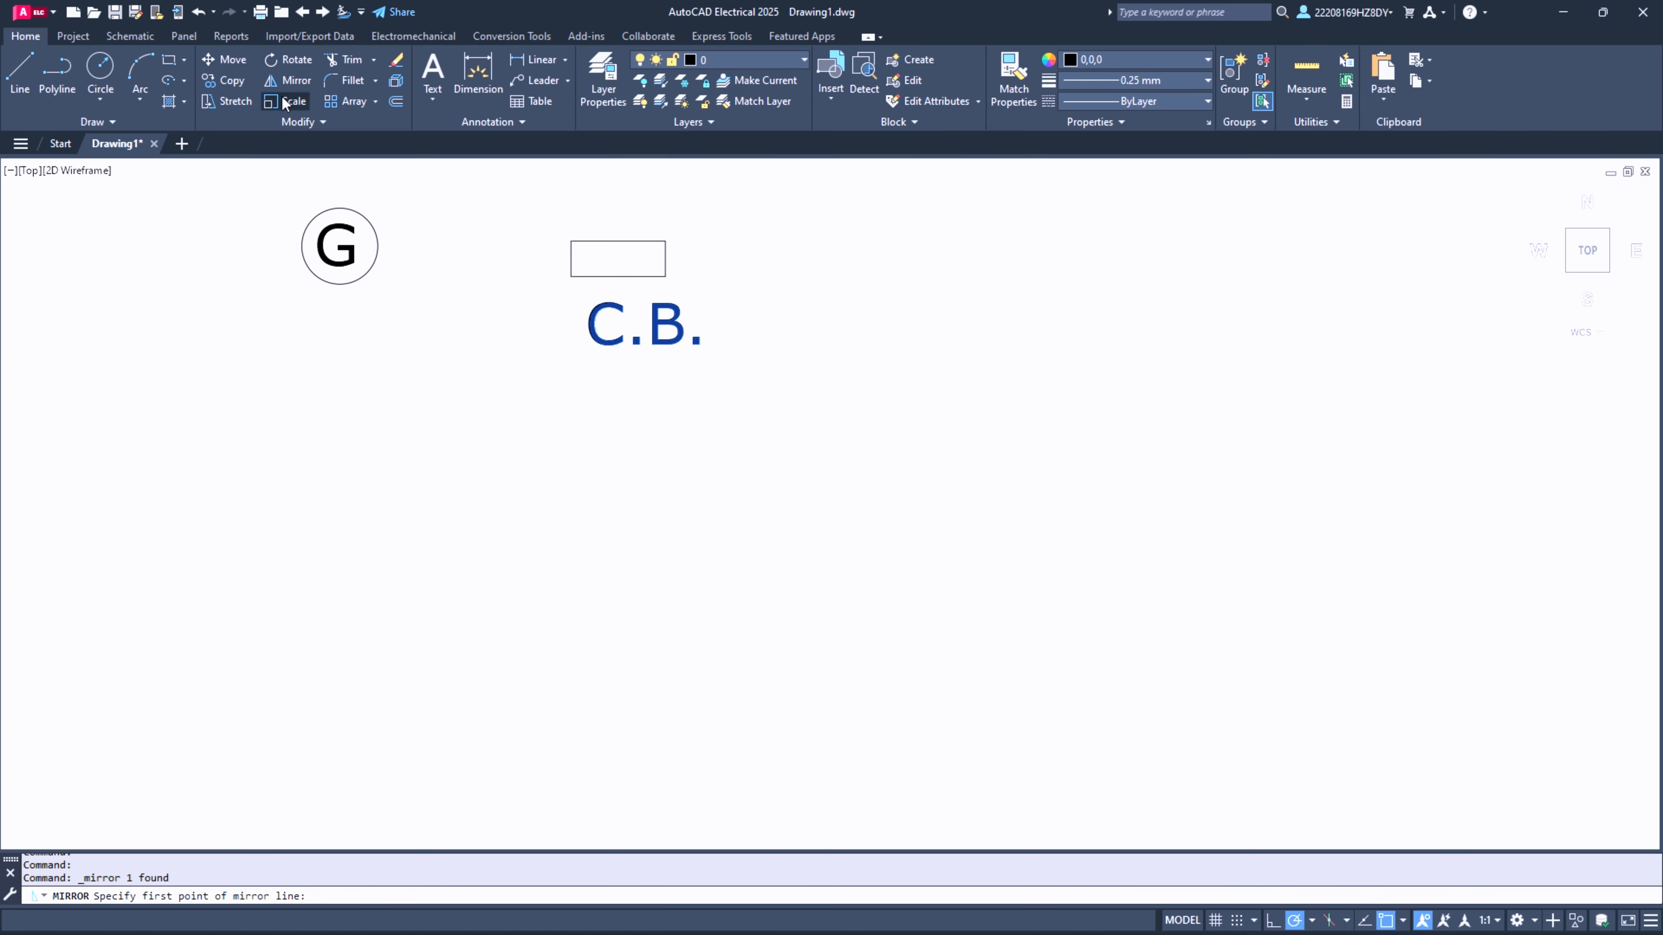
pyautogui.click(285, 99)
pyautogui.press('Escape')
# - Shrink the C.B. text with Scale by a factor of about 0.59, using a base point within the text
pyautogui.moveTo(752, 367); pyautogui.dragTo(611, 336)
pyautogui.click(302, 100)
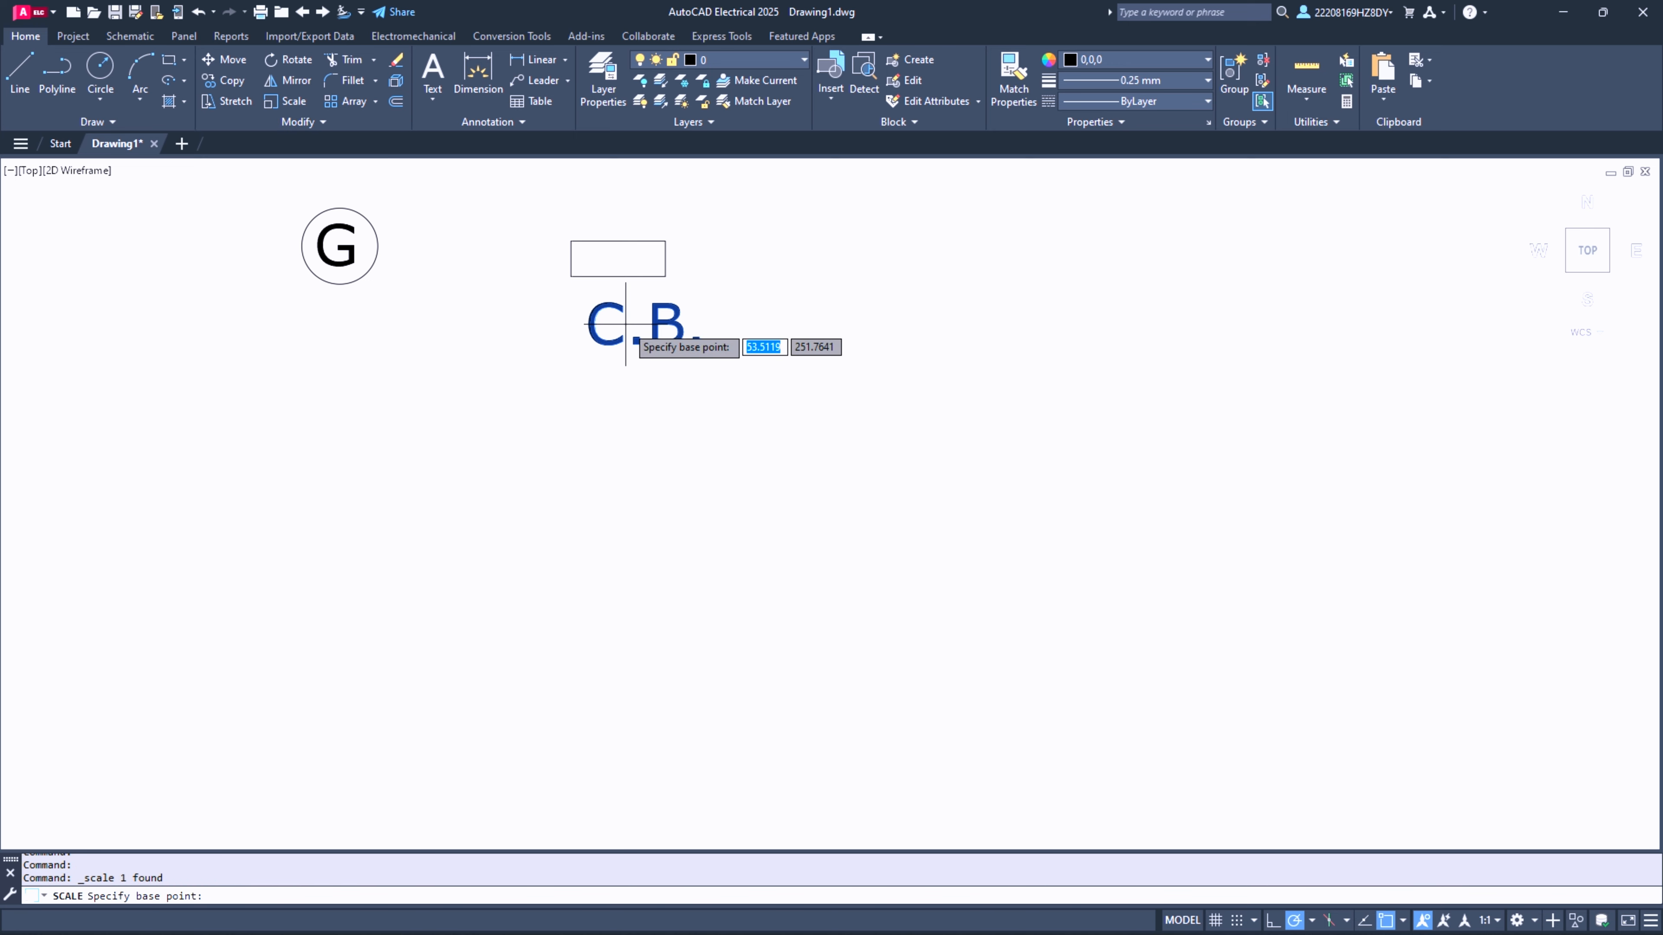
pyautogui.click(625, 327)
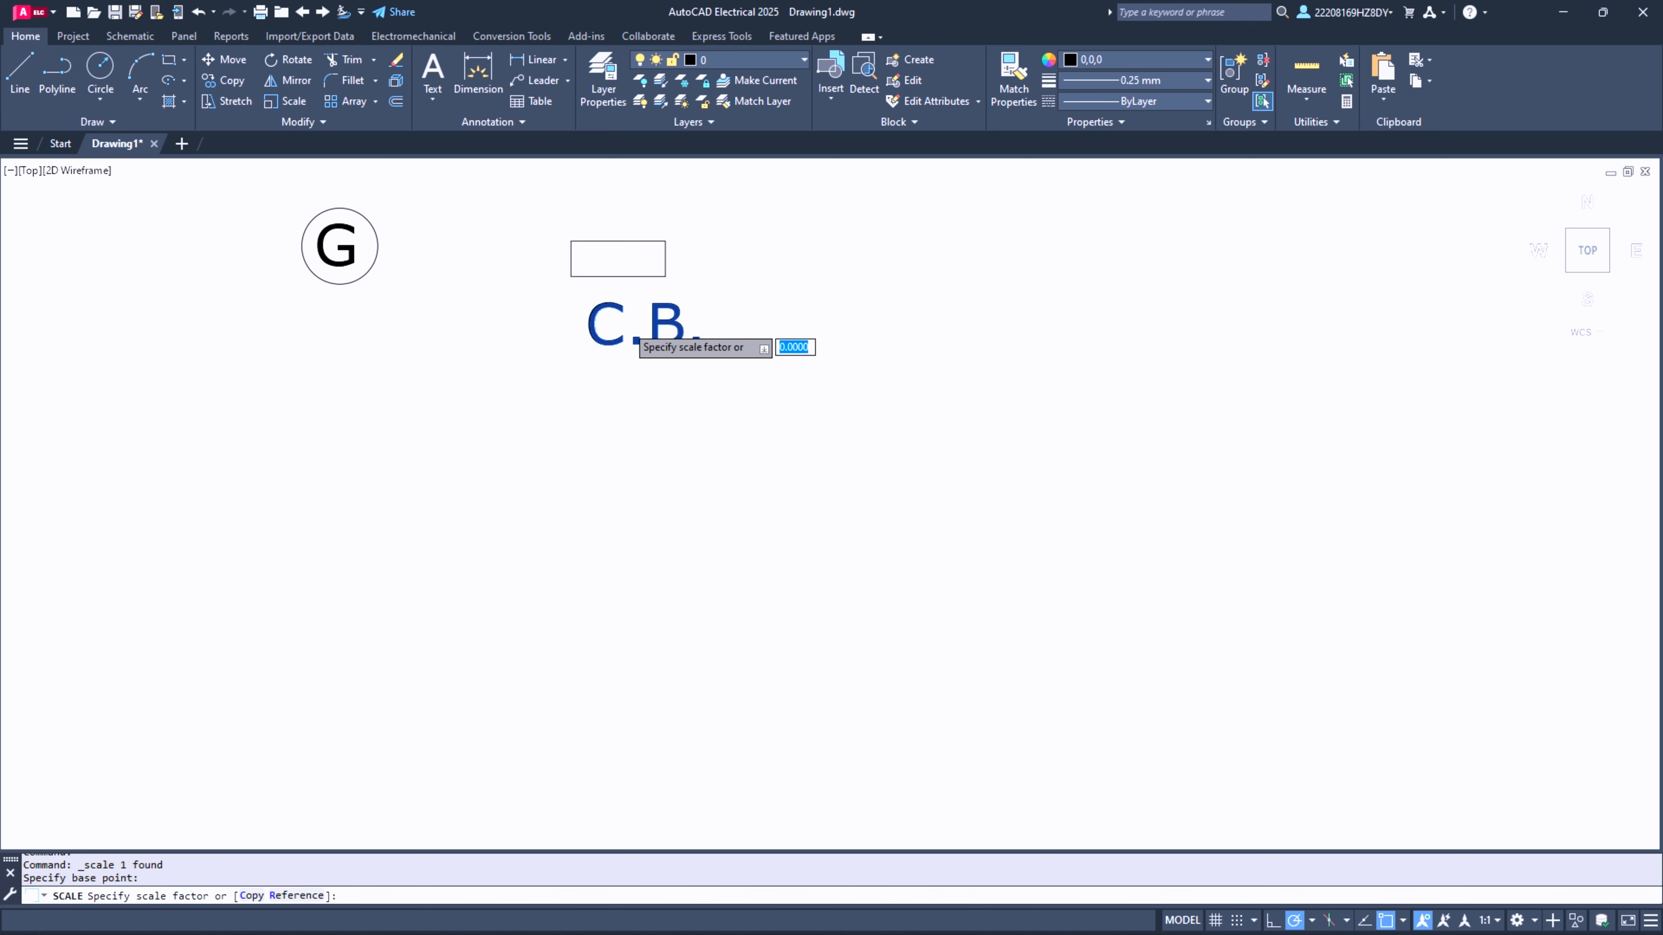
pyautogui.click(718, 333)
# - Move the C.B. text inside the rectangle so it sits centred
pyautogui.click(572, 293)
pyautogui.click(757, 360)
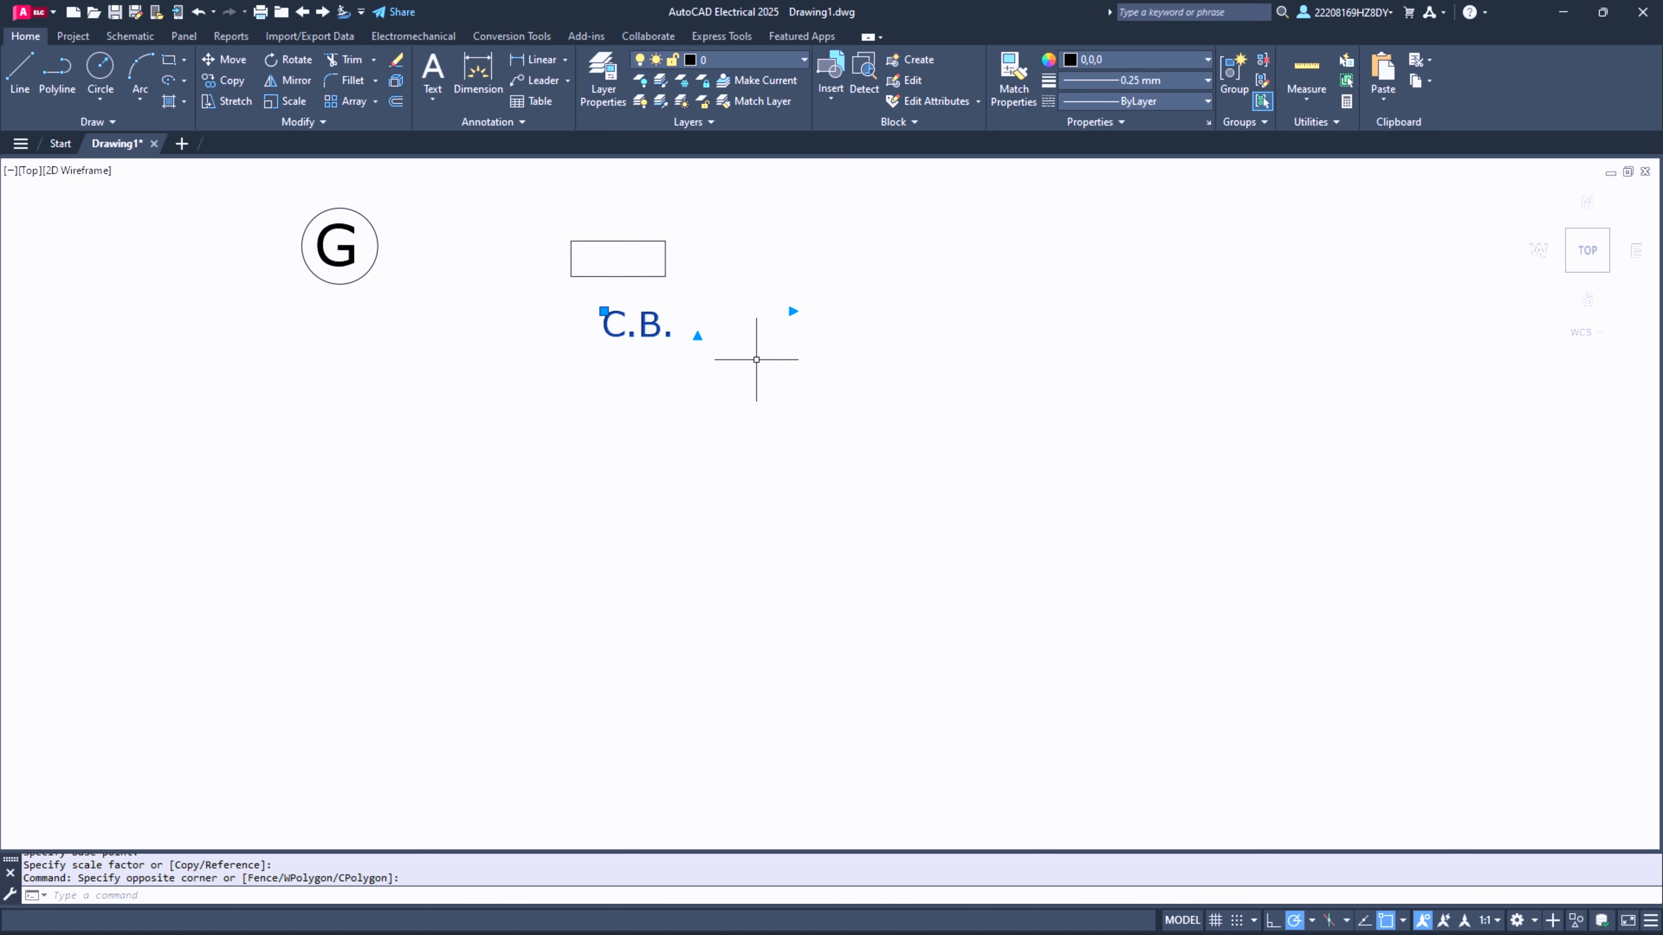
pyautogui.click(603, 311)
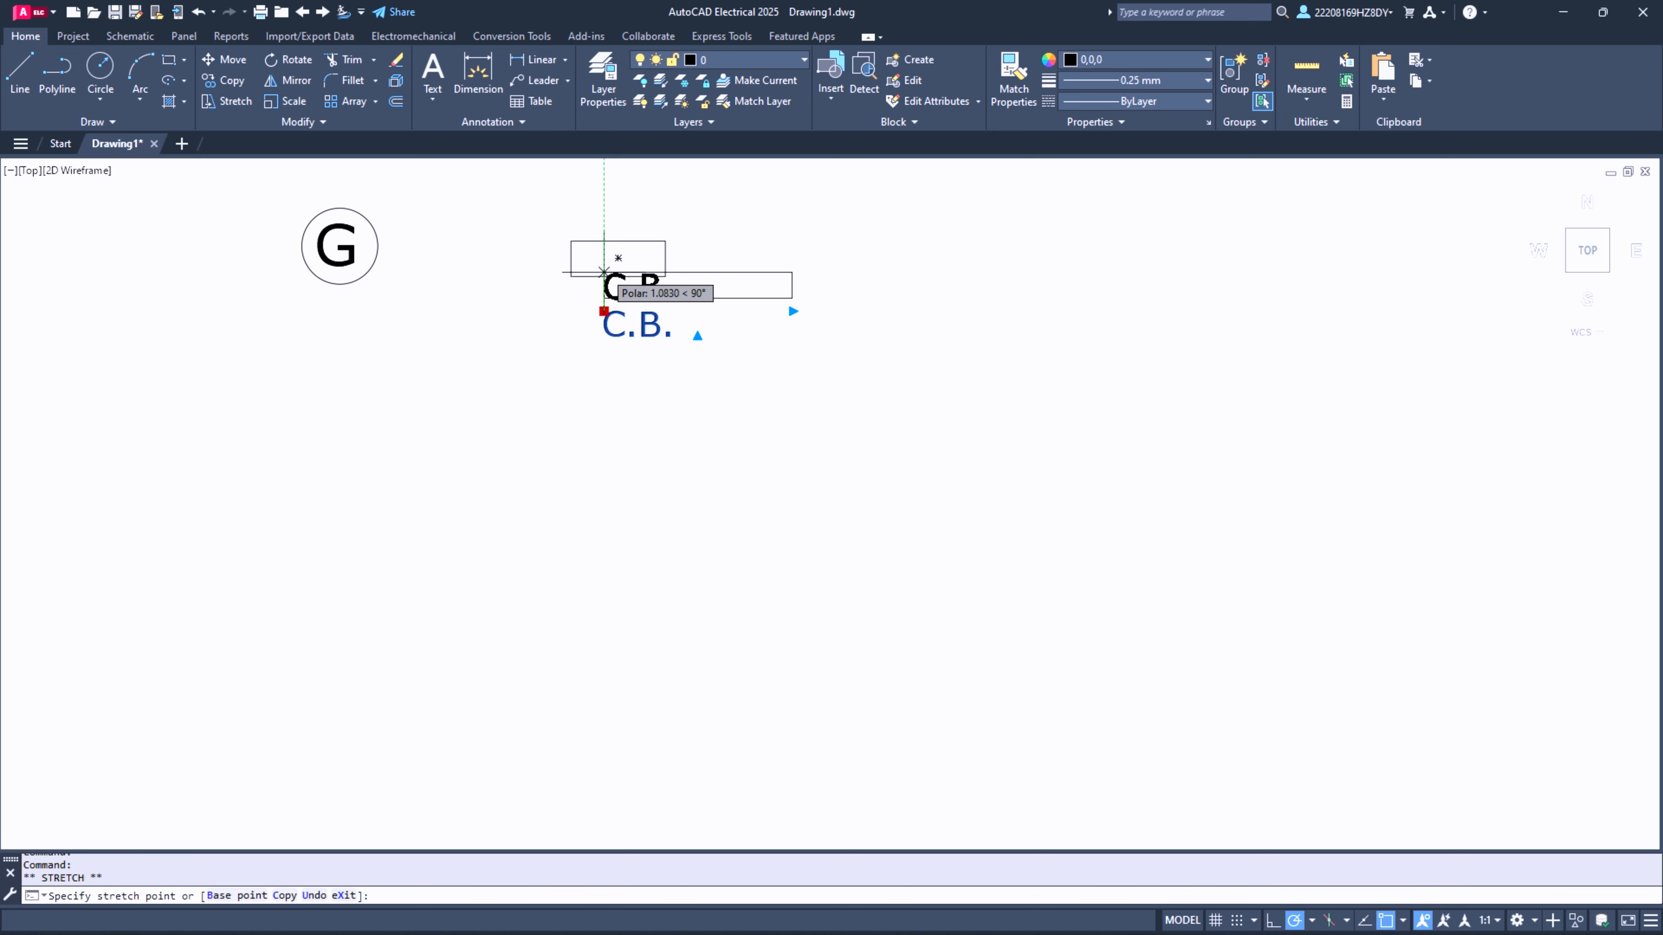
pyautogui.click(583, 245)
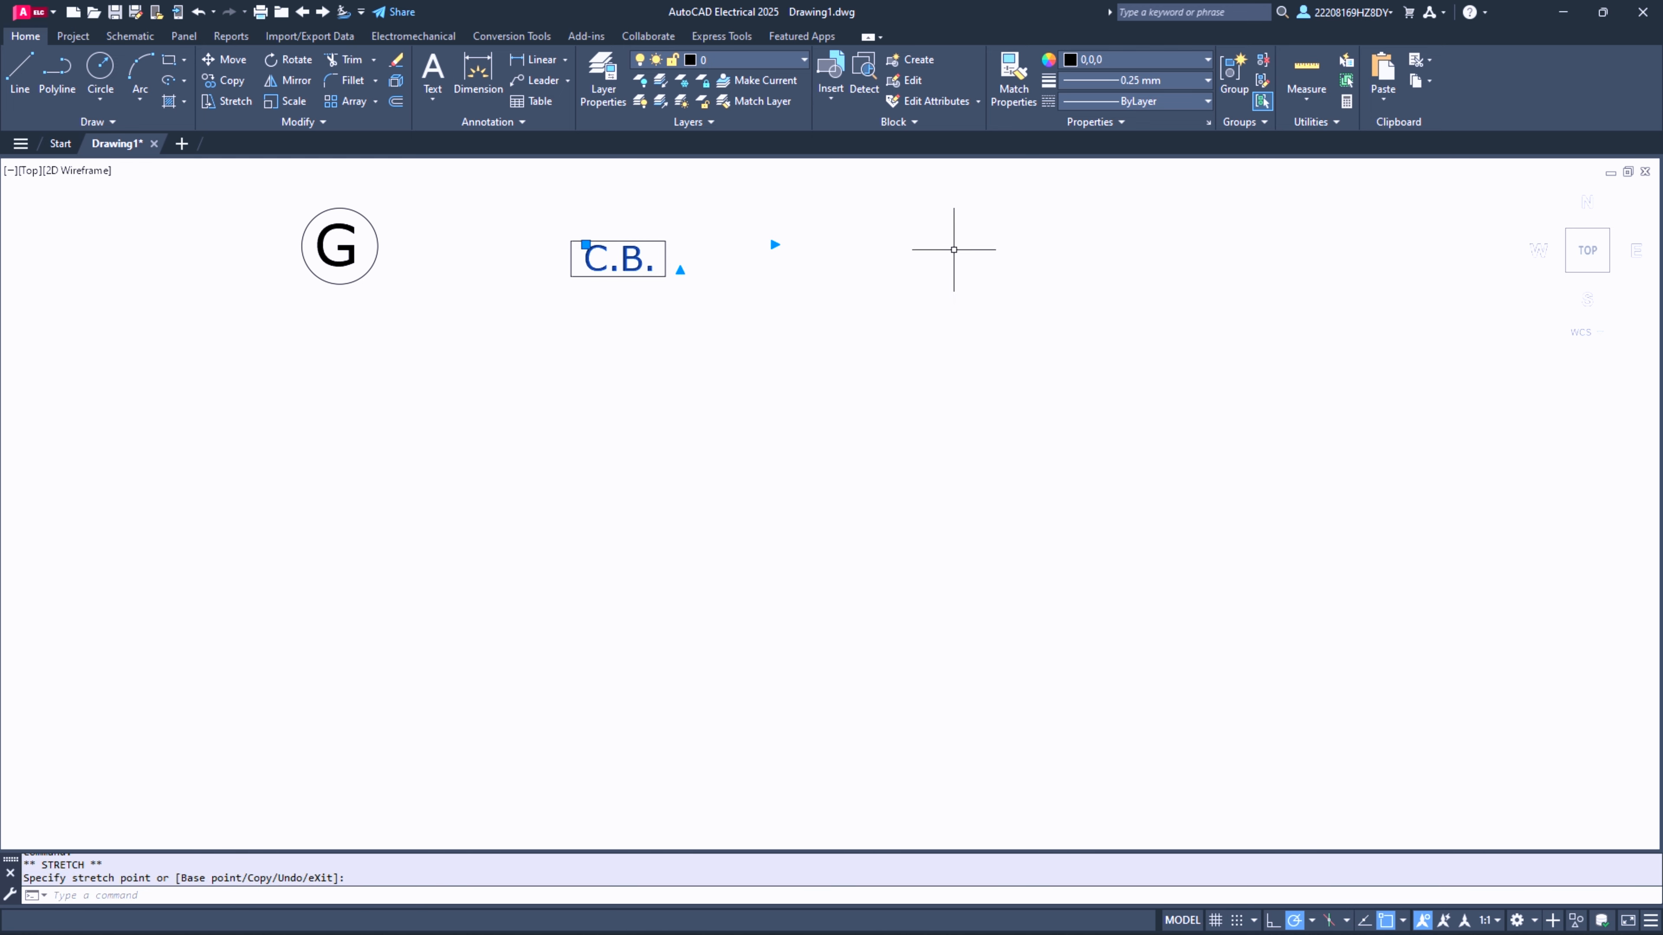
pyautogui.press('Escape')
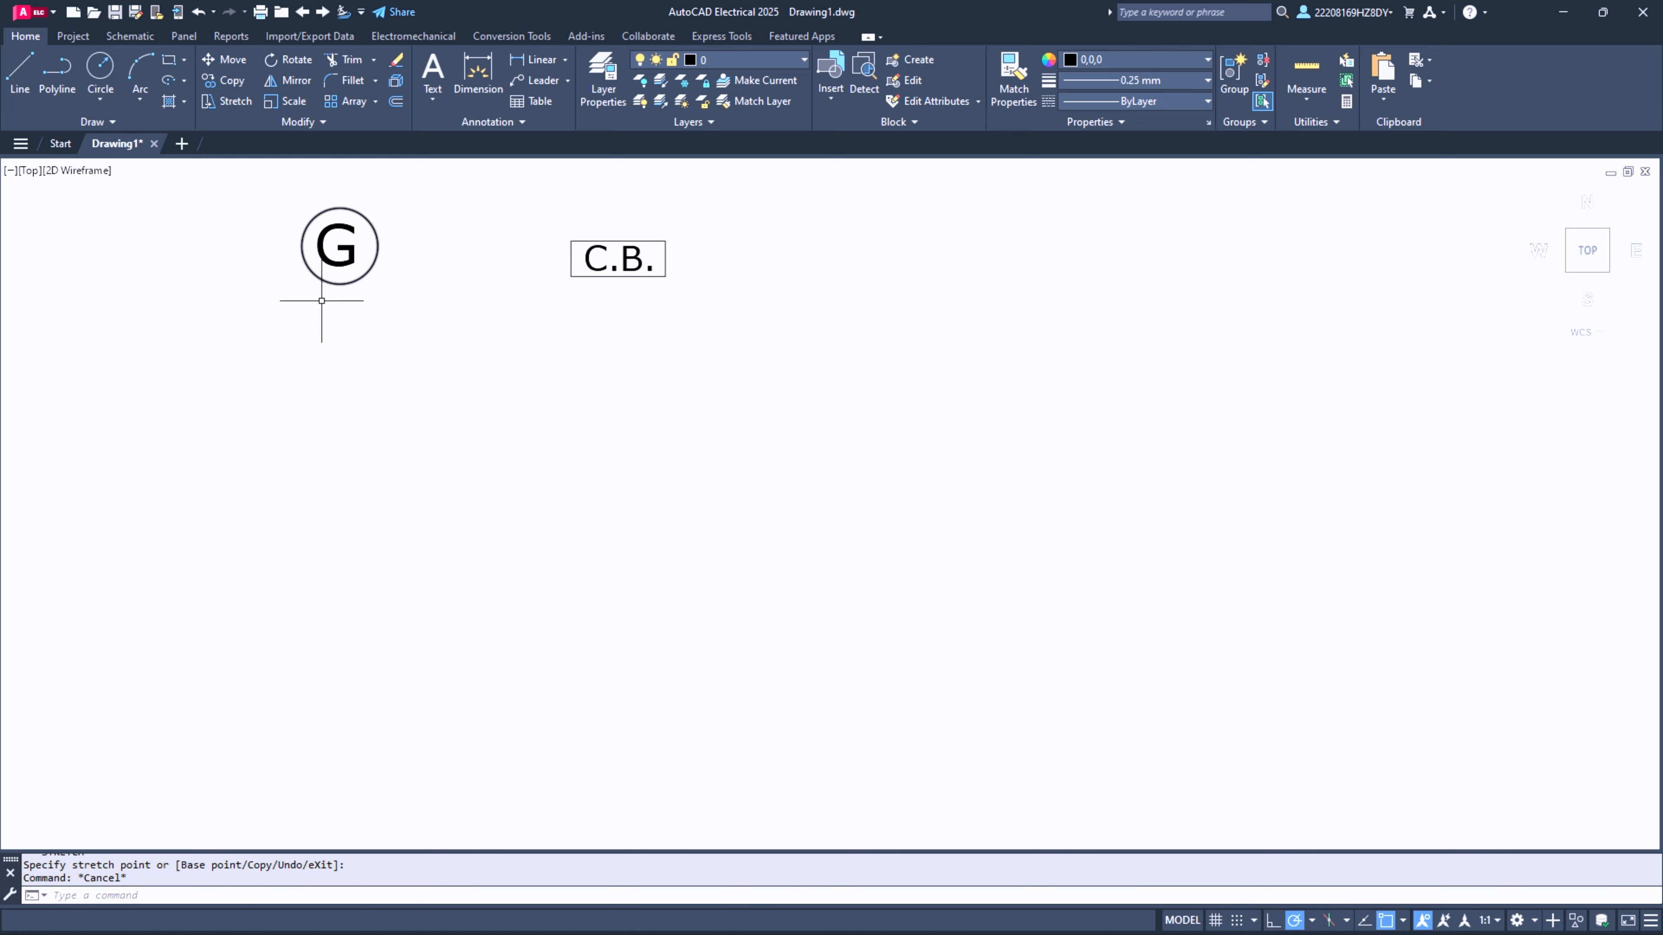
# - Try a long line running downward from the bottom of the G circle, and undo it
pyautogui.click(20, 71)
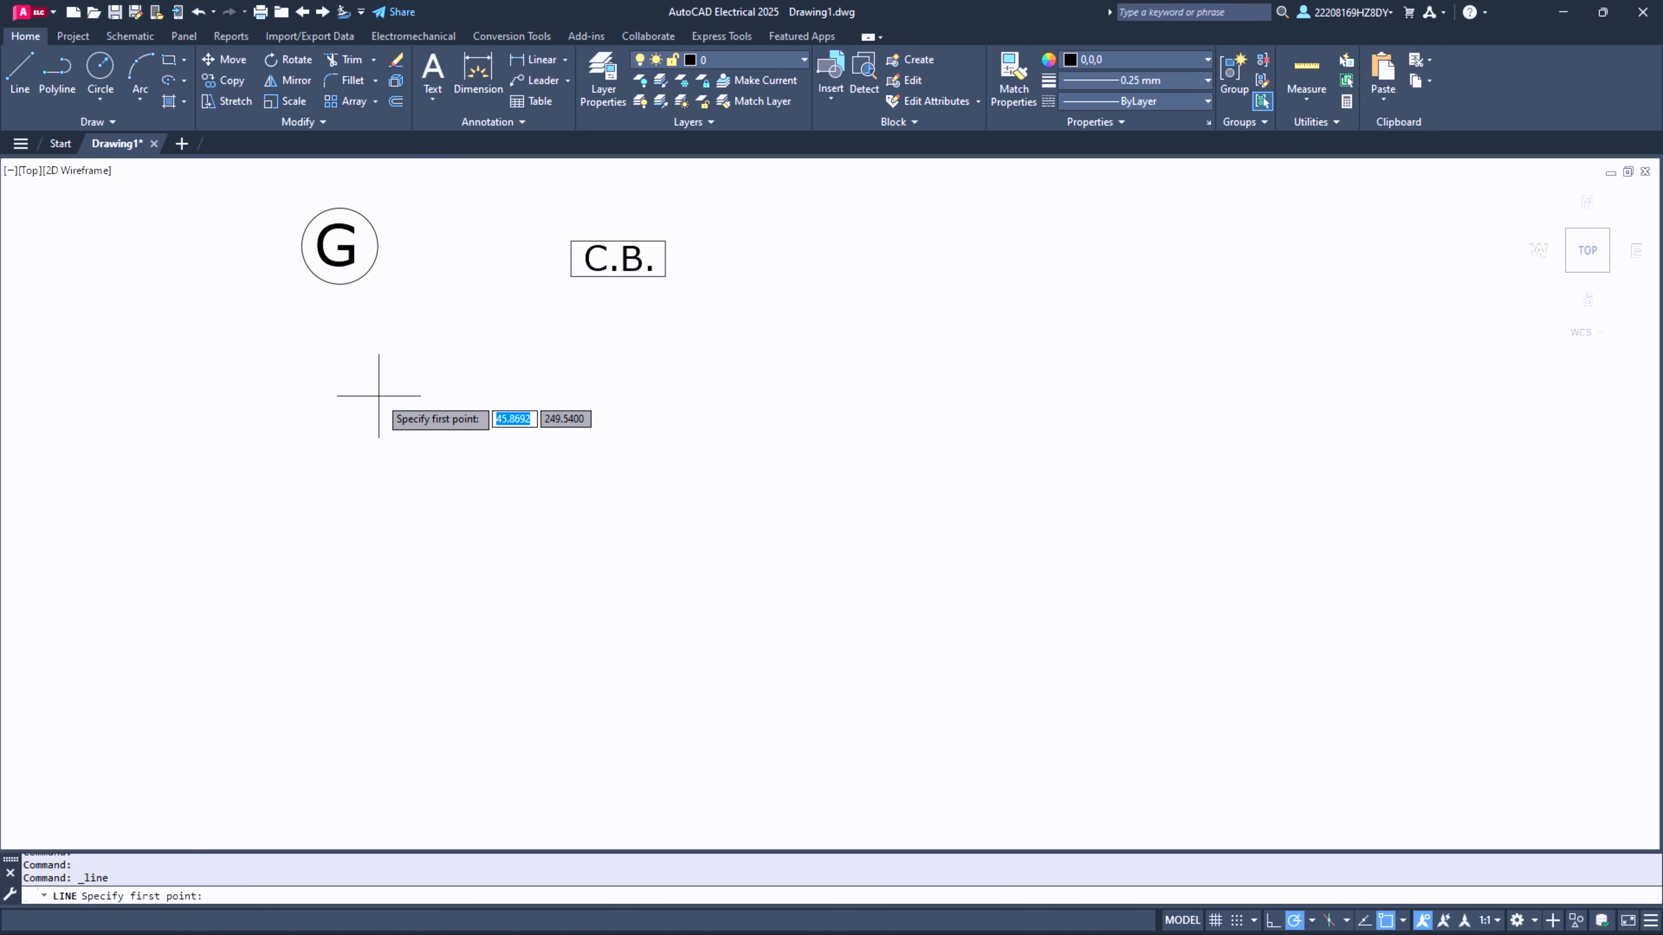
pyautogui.click(339, 283)
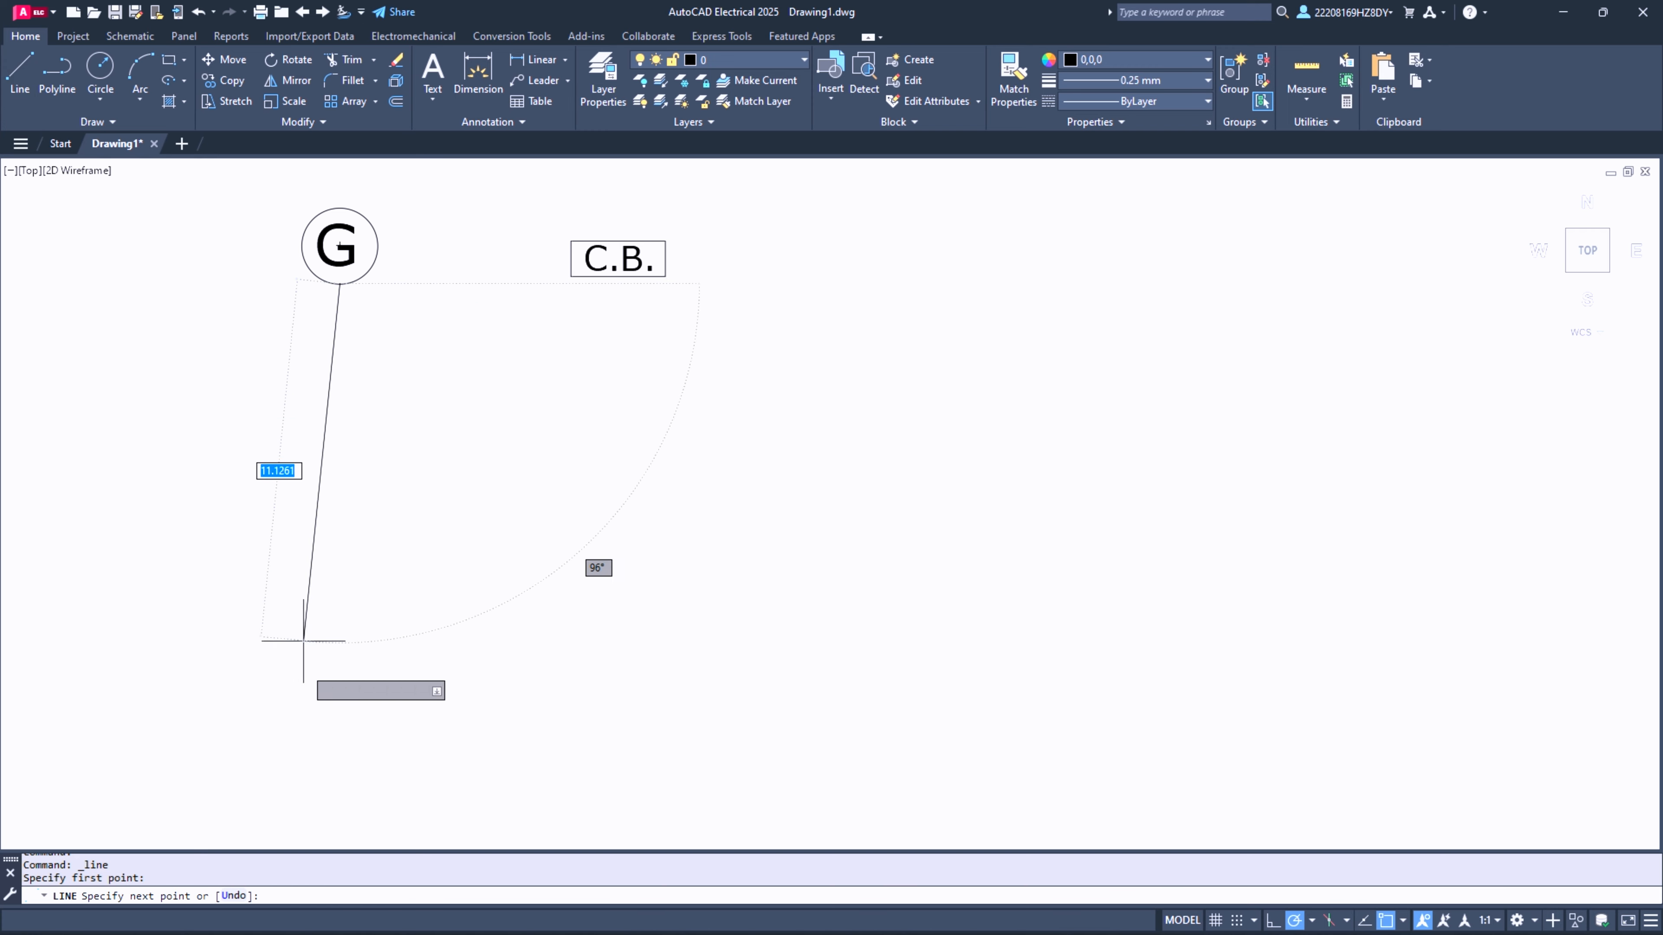
pyautogui.click(334, 833)
pyautogui.press('Escape')
pyautogui.hotkey('ctrl', 'z')
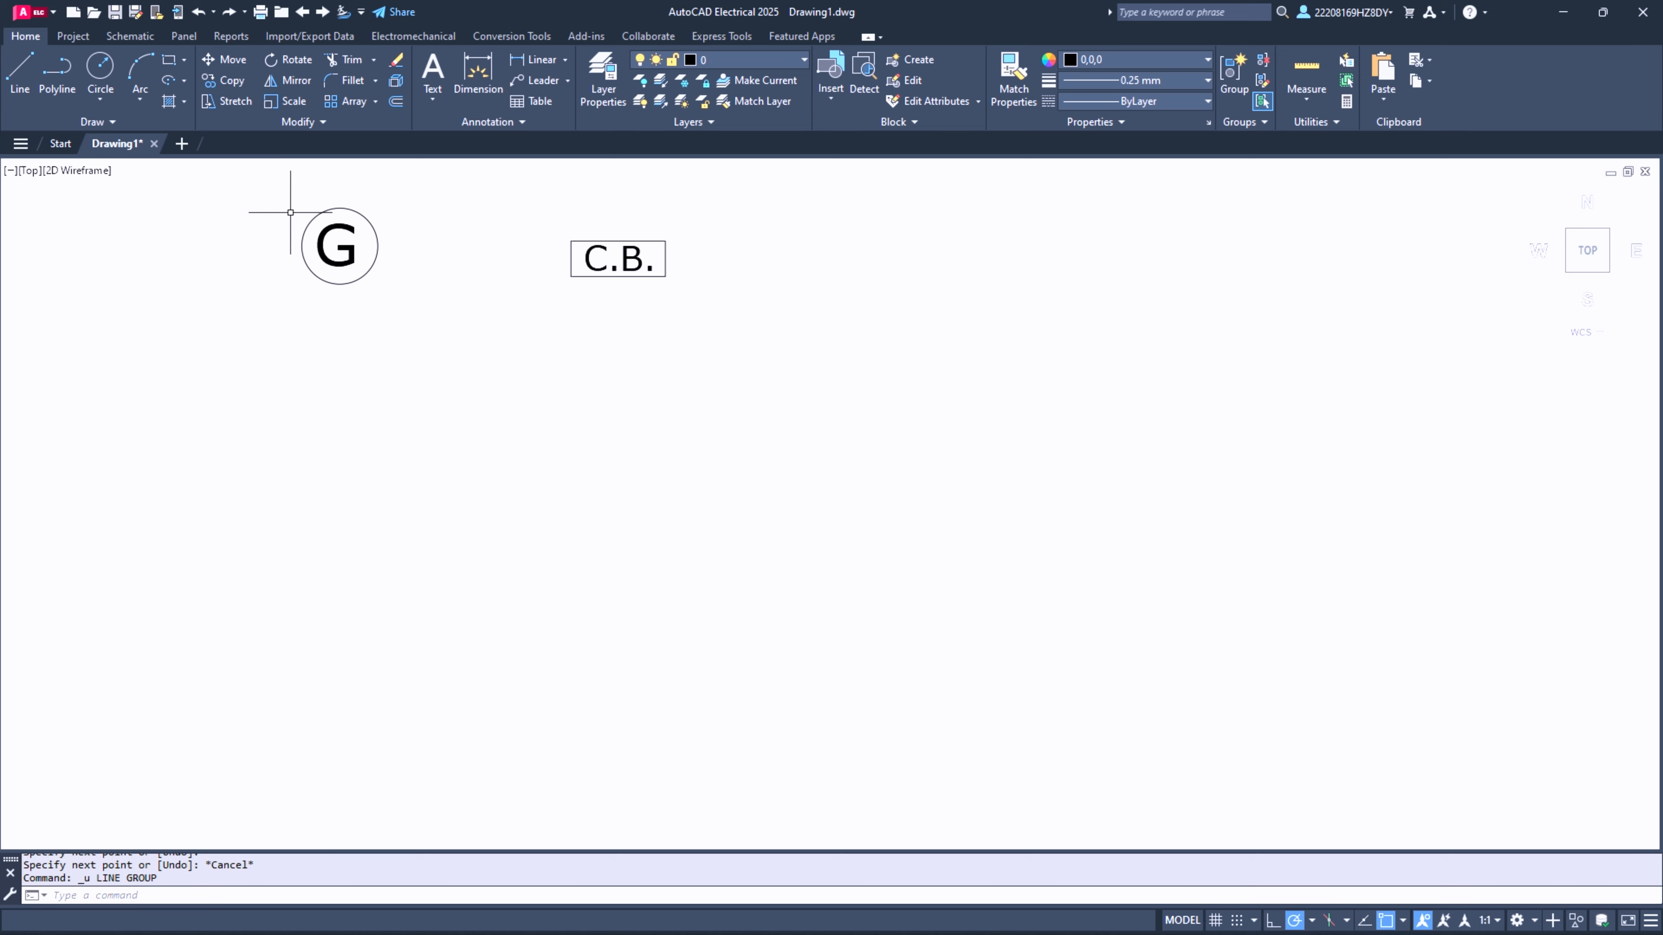
# - Scale the circle and its letter G together about the circle's centre to slightly more than half size
pyautogui.click(266, 188)
pyautogui.click(460, 344)
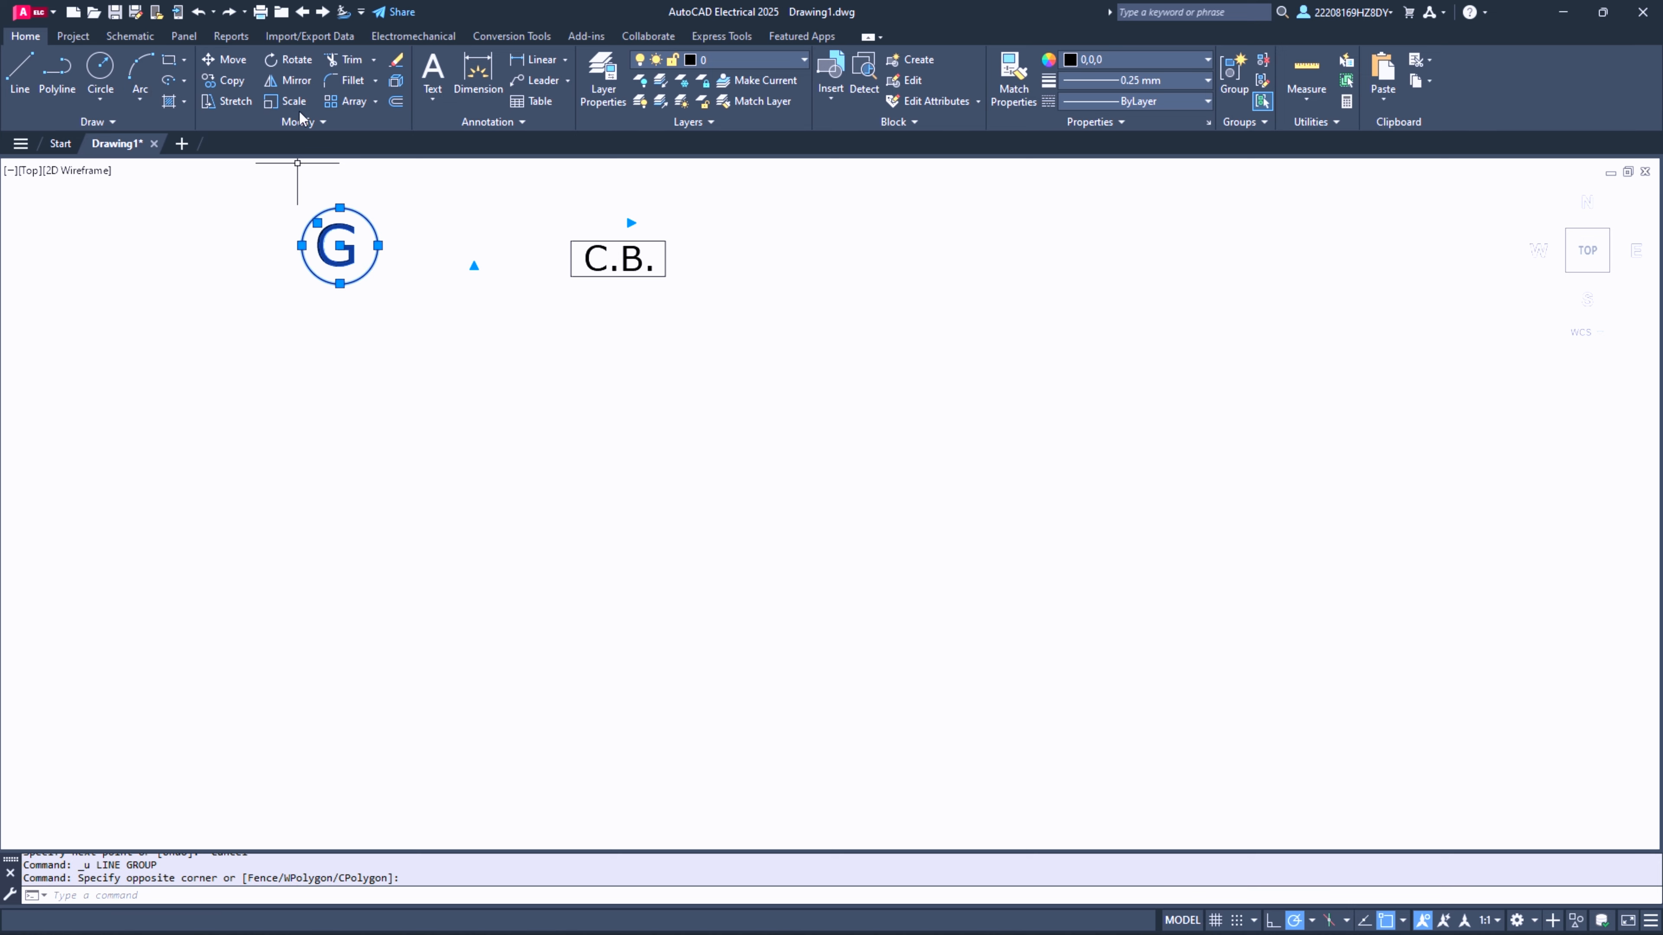
pyautogui.click(288, 101)
pyautogui.click(336, 243)
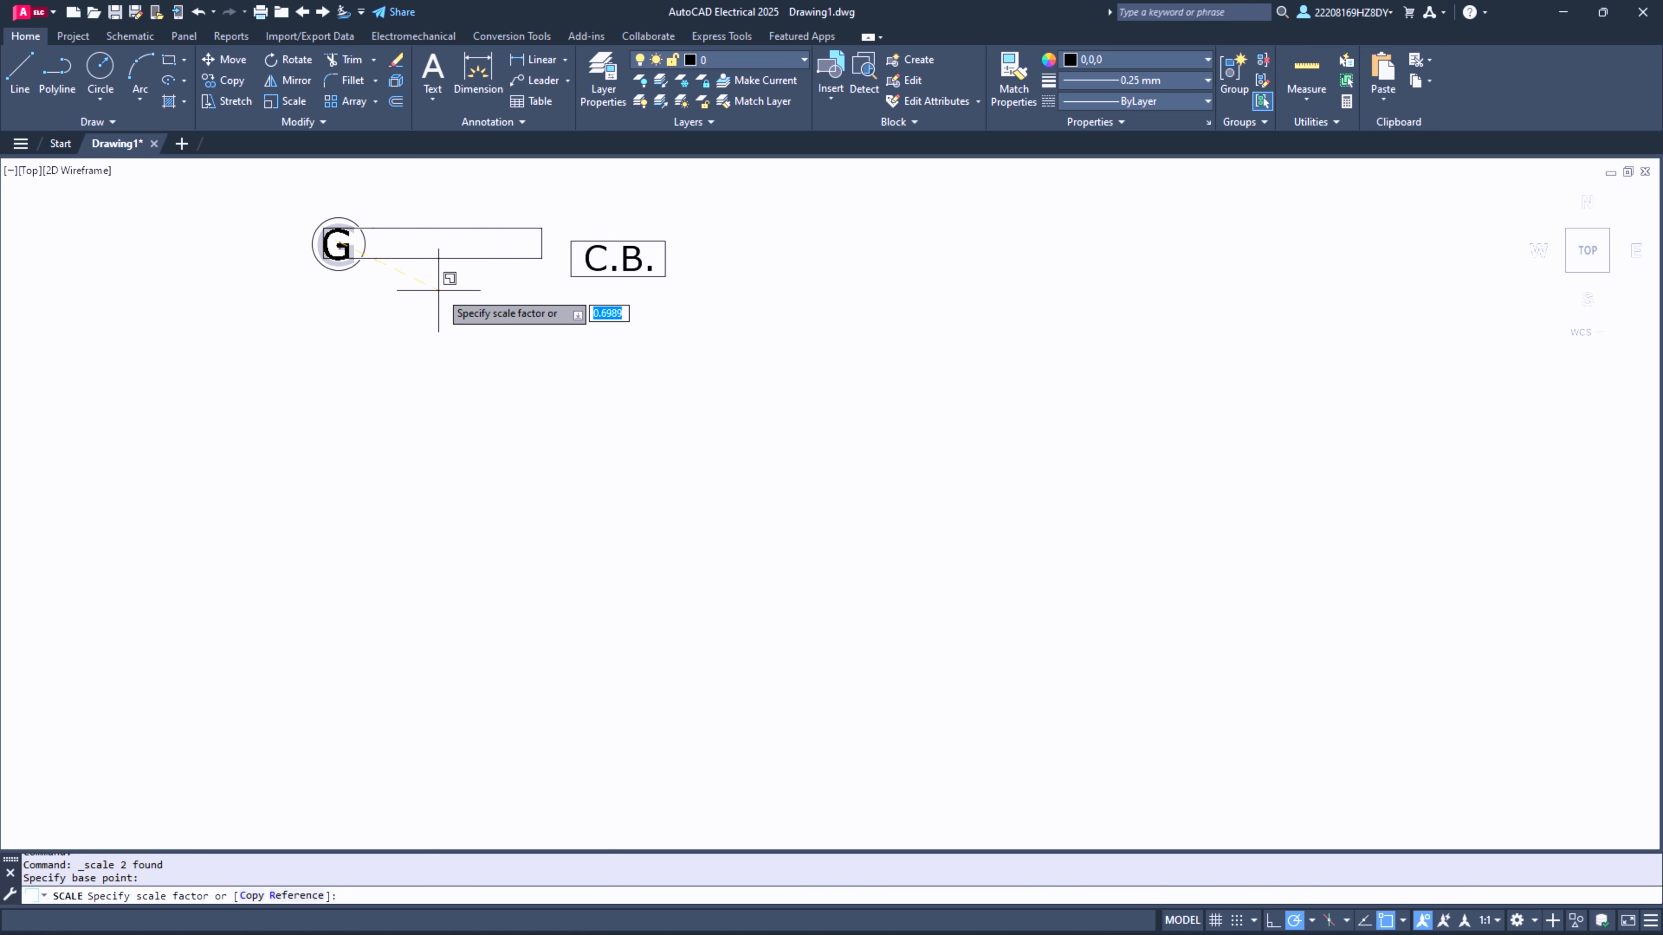
pyautogui.click(412, 291)
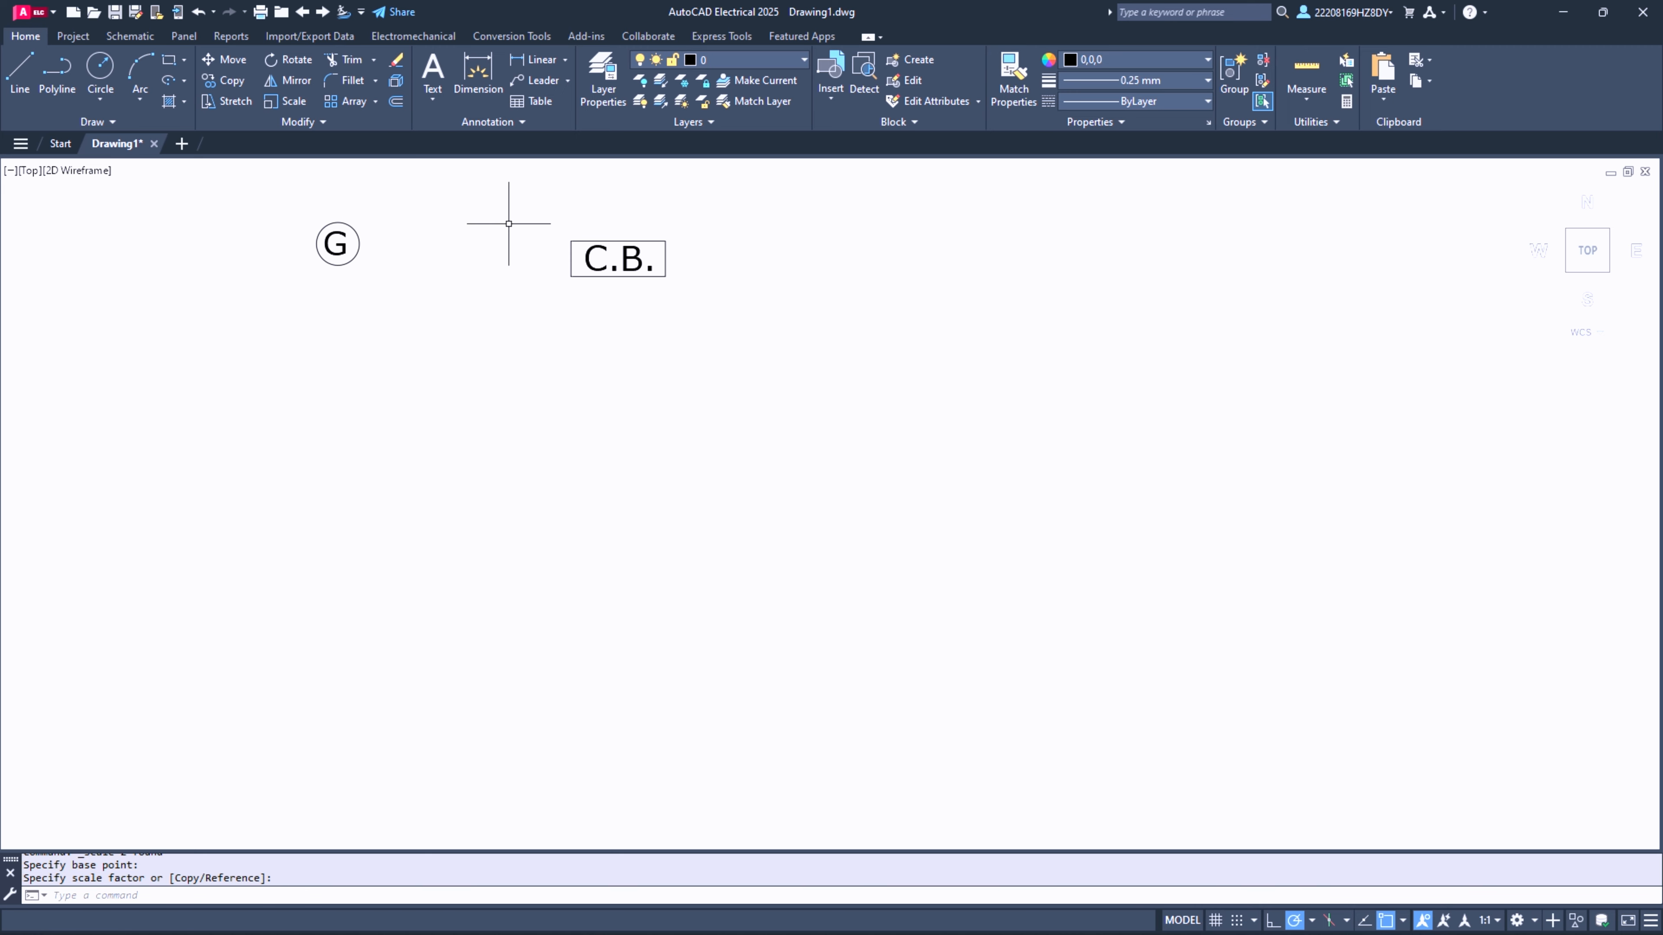
# - Scale the C.B. rectangle and its text together by a factor of about 0.79, using a base point on the rectangle
pyautogui.click(523, 212)
pyautogui.click(752, 316)
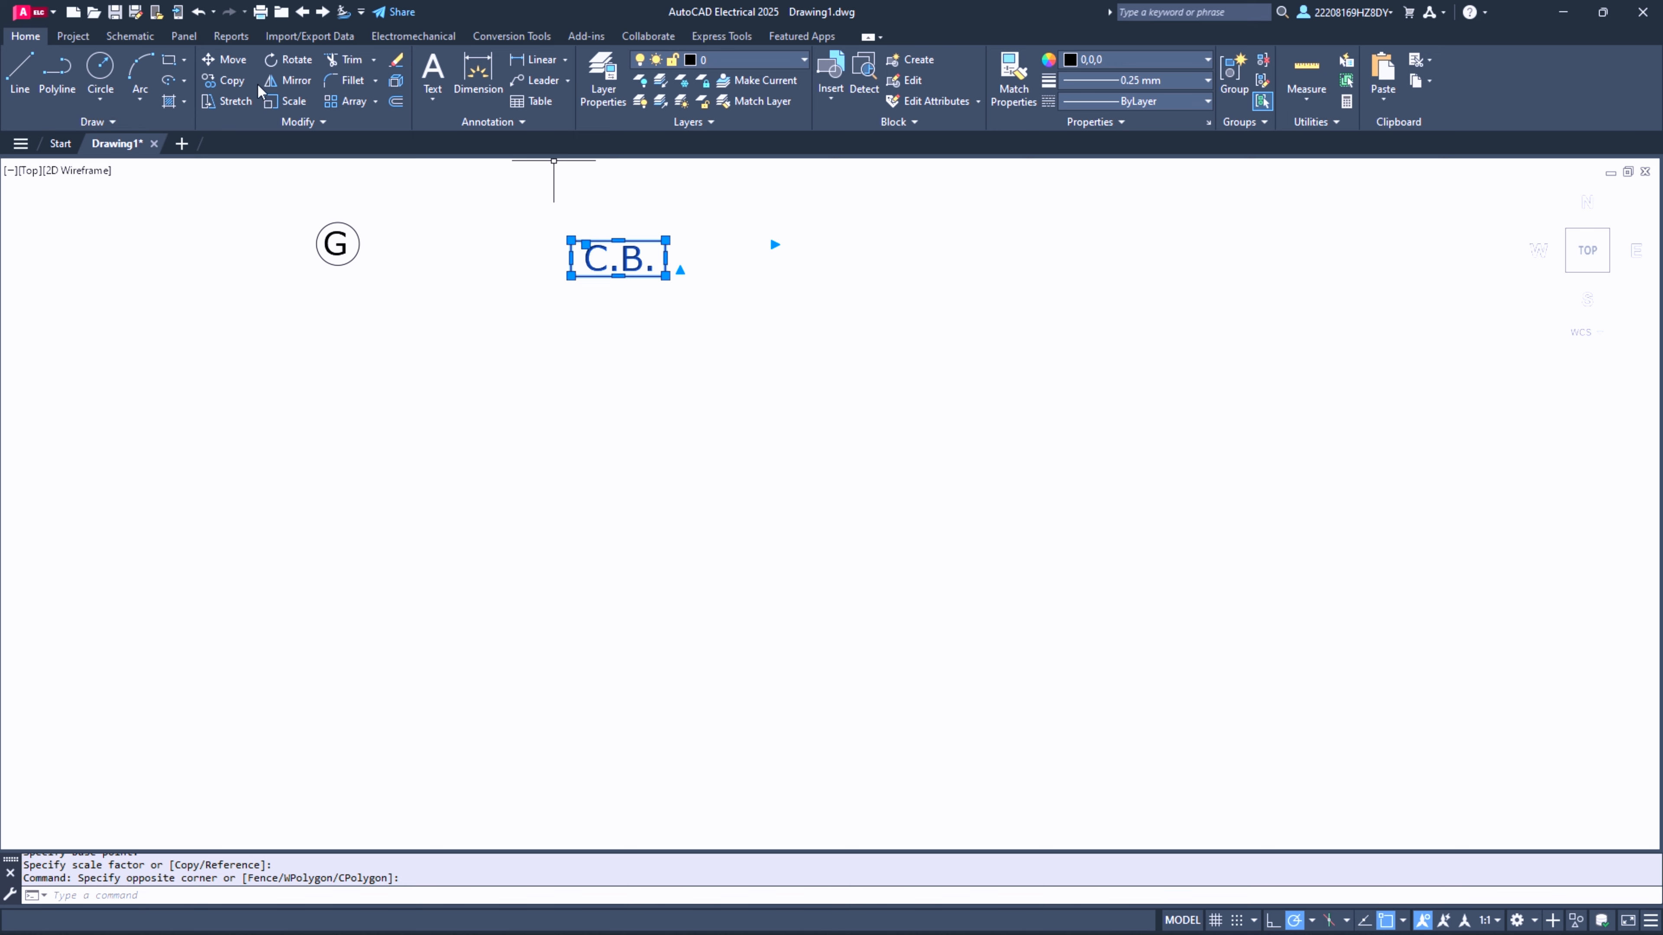
pyautogui.click(288, 103)
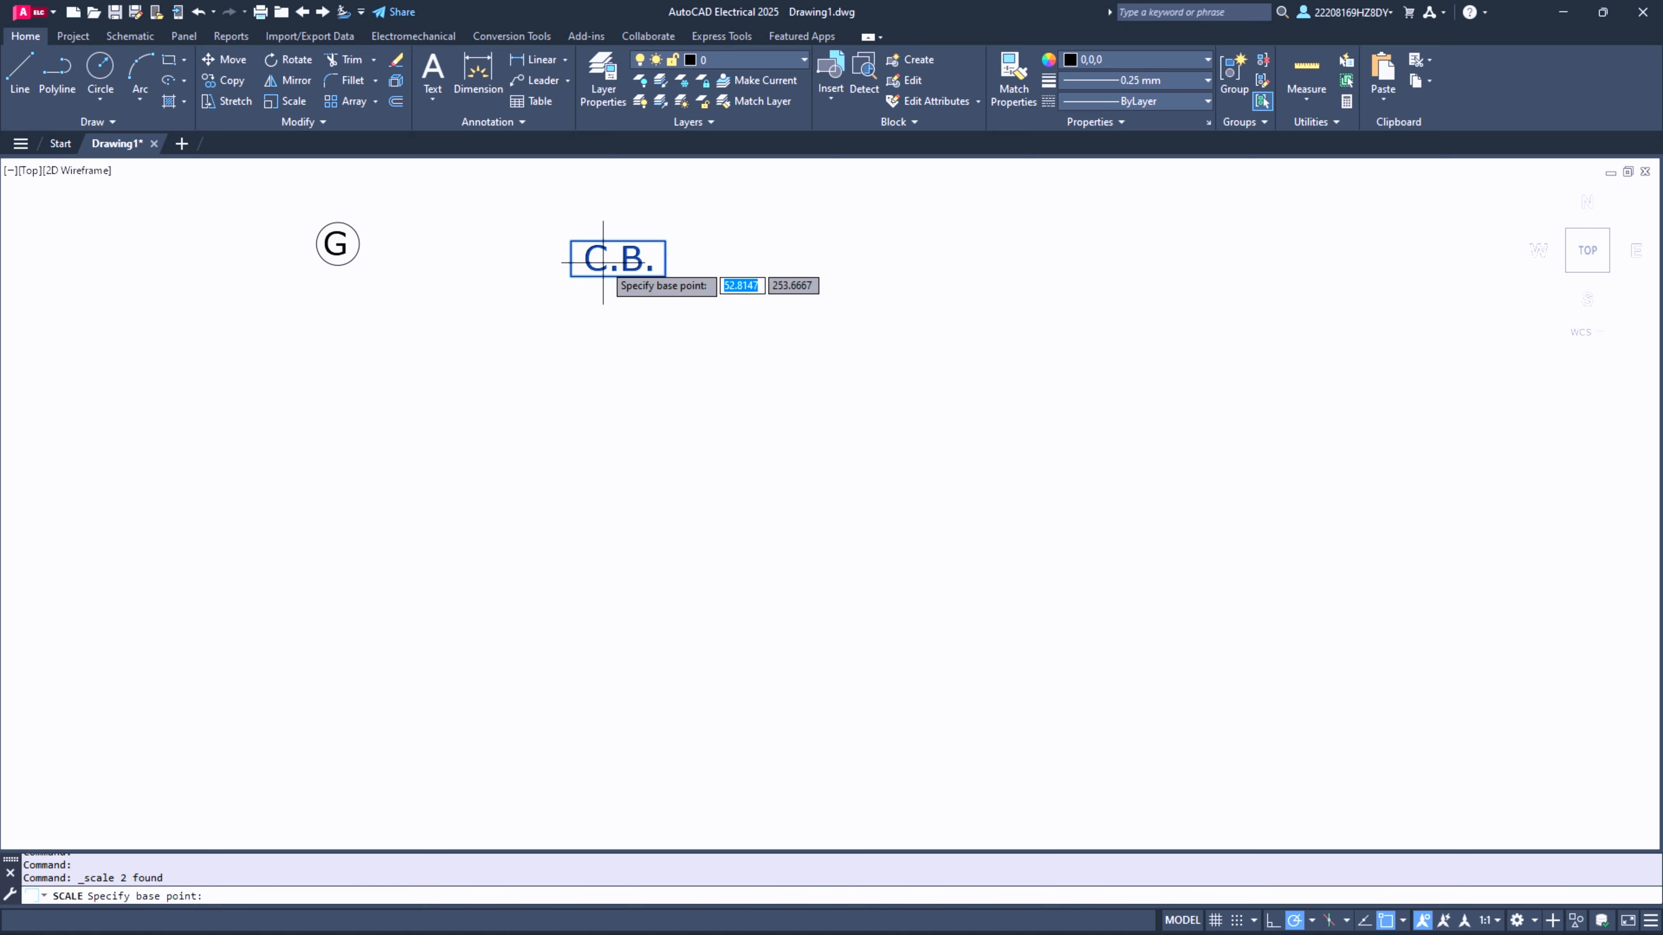
pyautogui.click(649, 275)
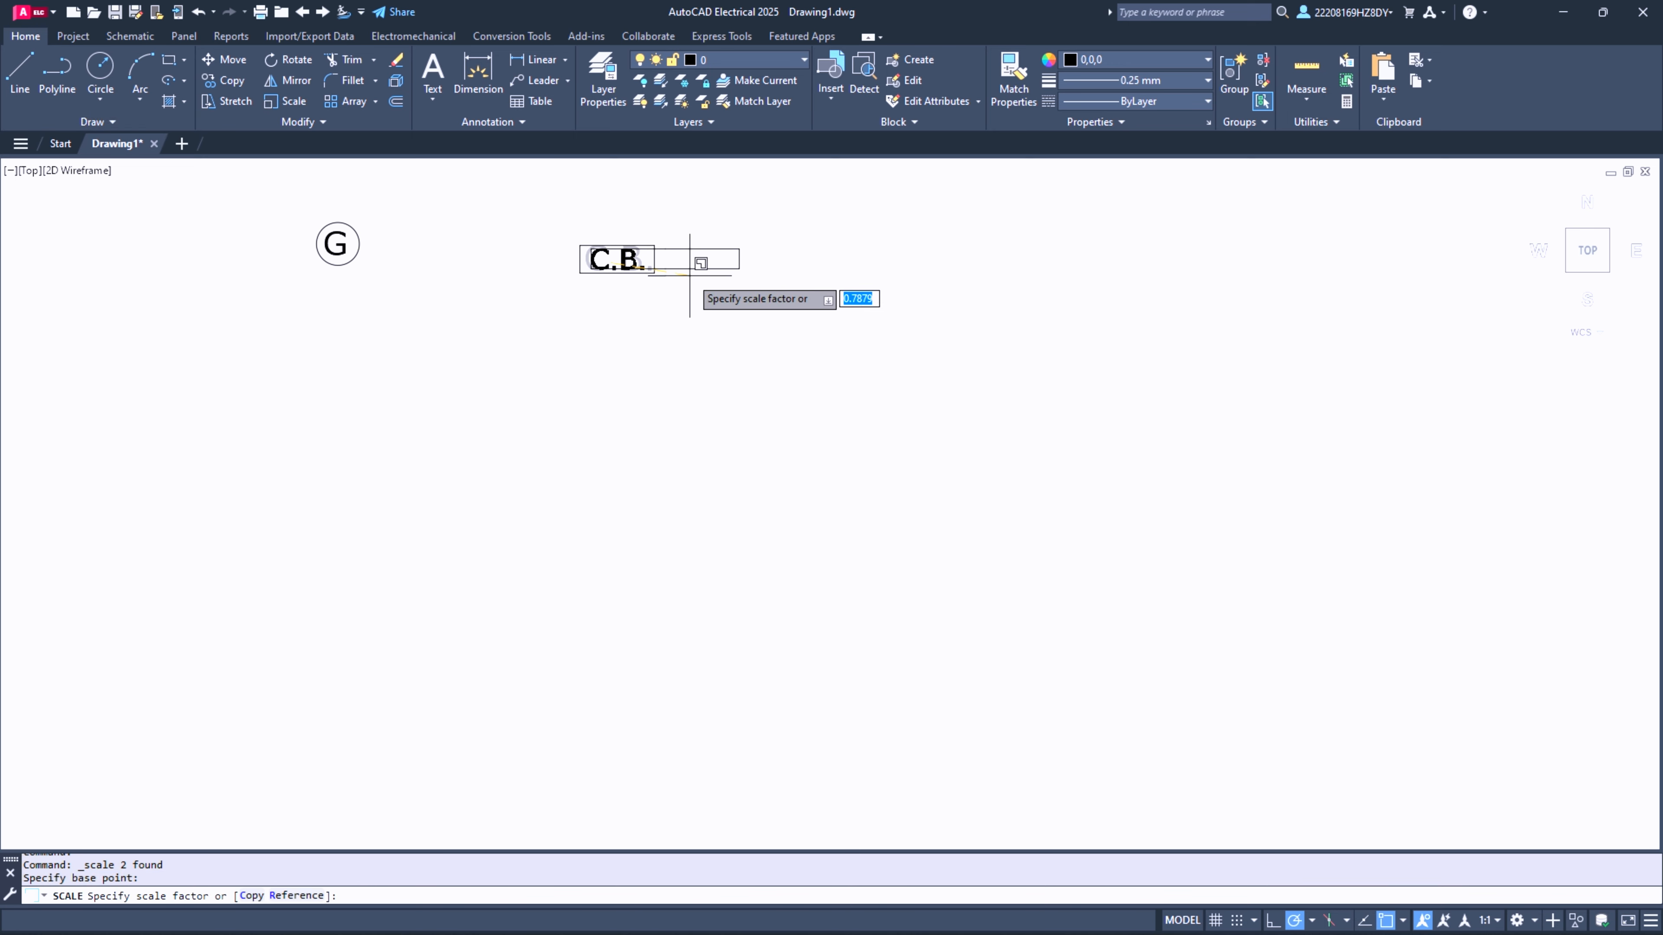
pyautogui.press('Escape')
pyautogui.click(506, 213)
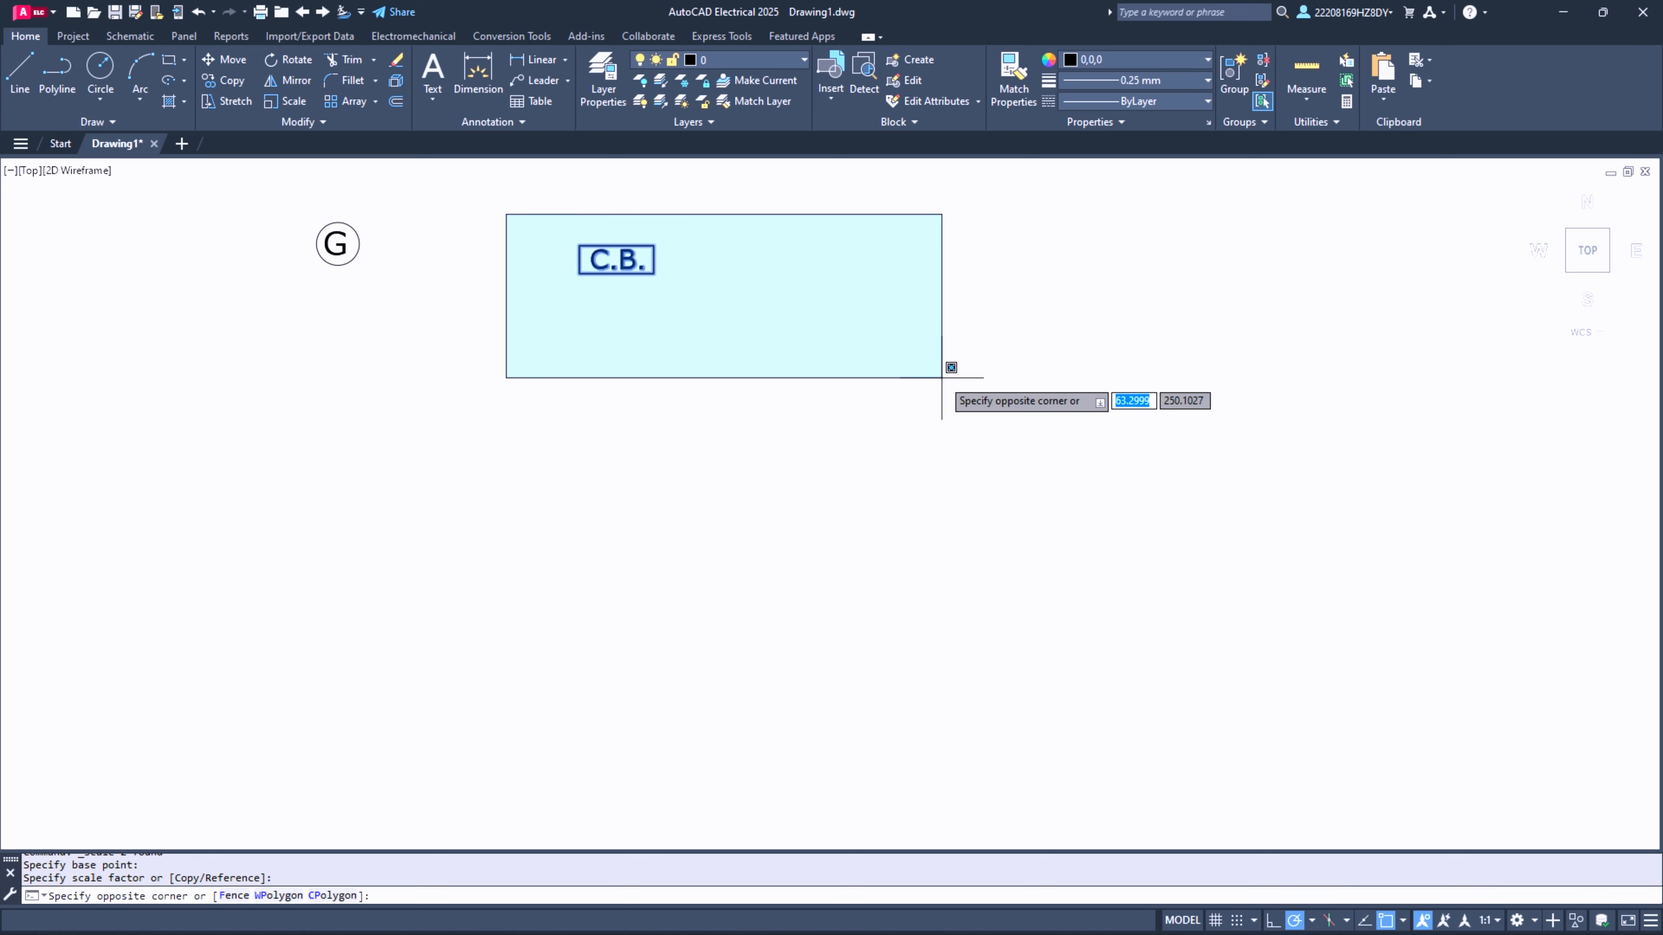
pyautogui.press('Escape')
# - Draw a vertical line about 17 units long straight down from the bottom of the G circle
pyautogui.click(20, 72)
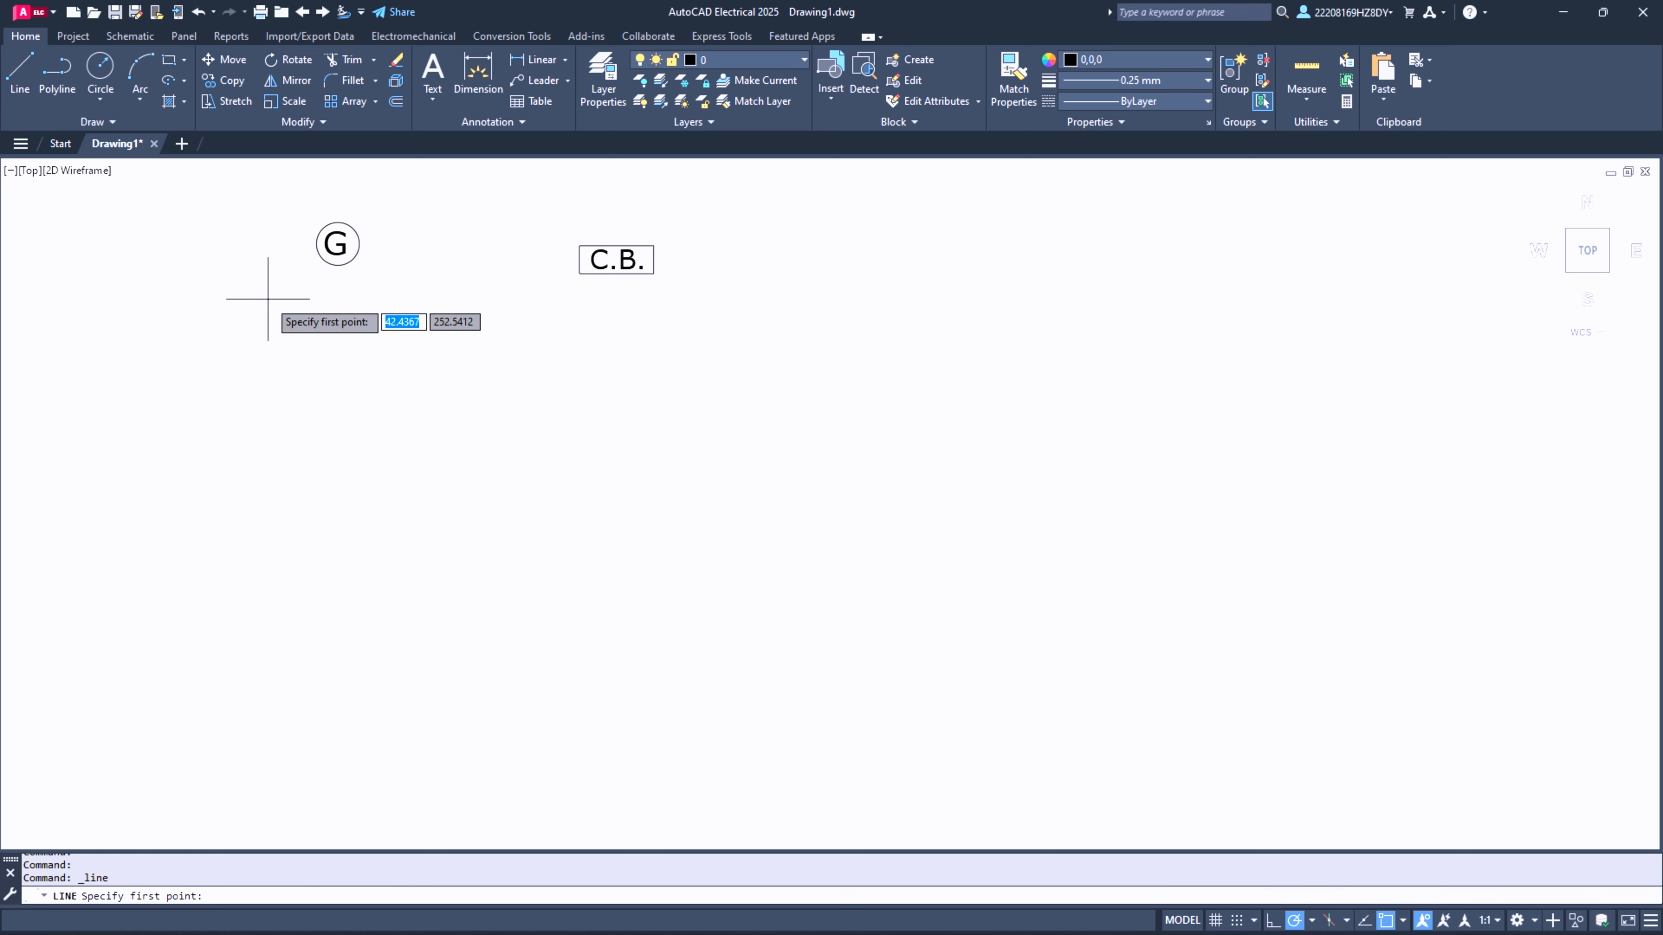
pyautogui.click(338, 265)
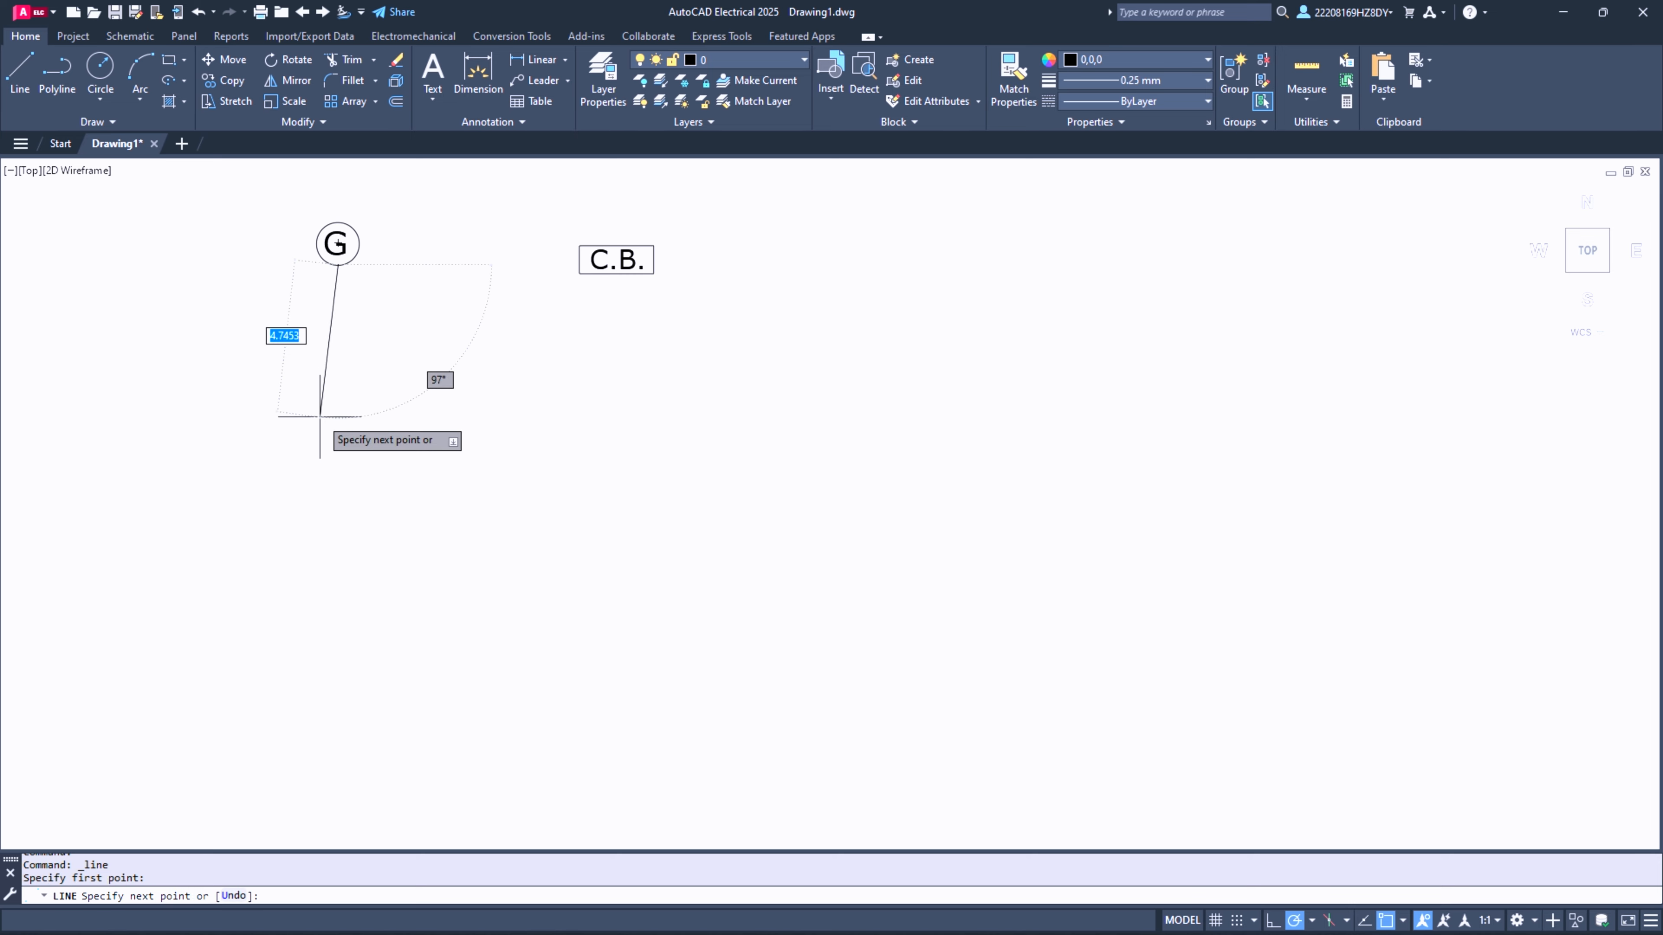
pyautogui.click(338, 817)
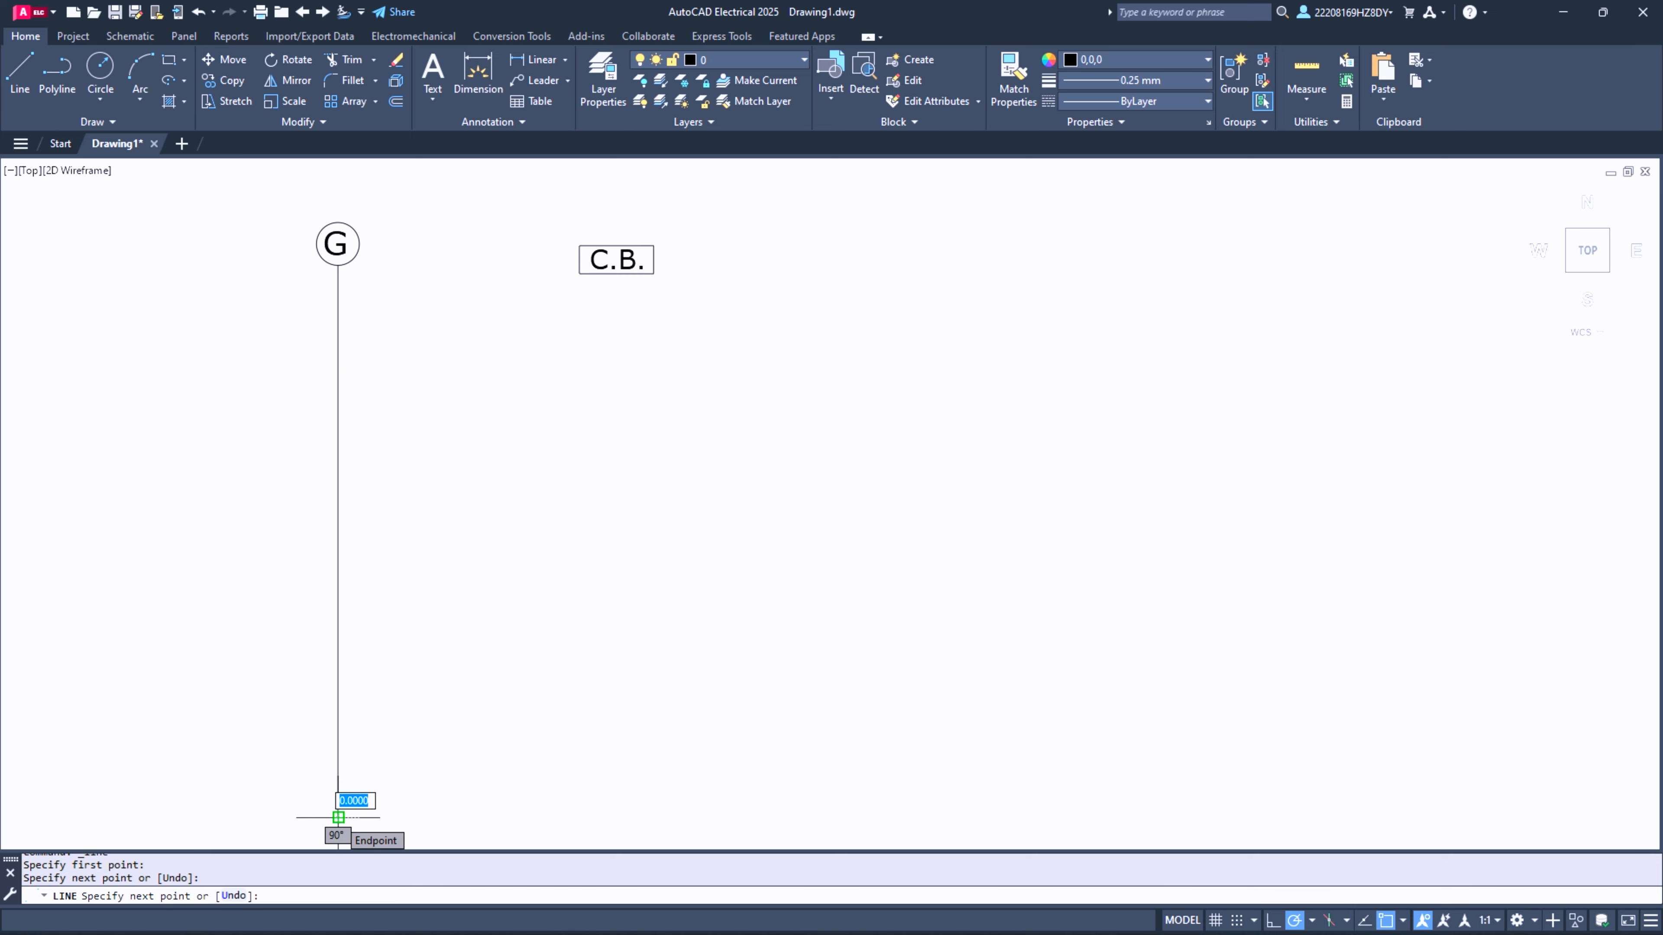
pyautogui.press('Return')
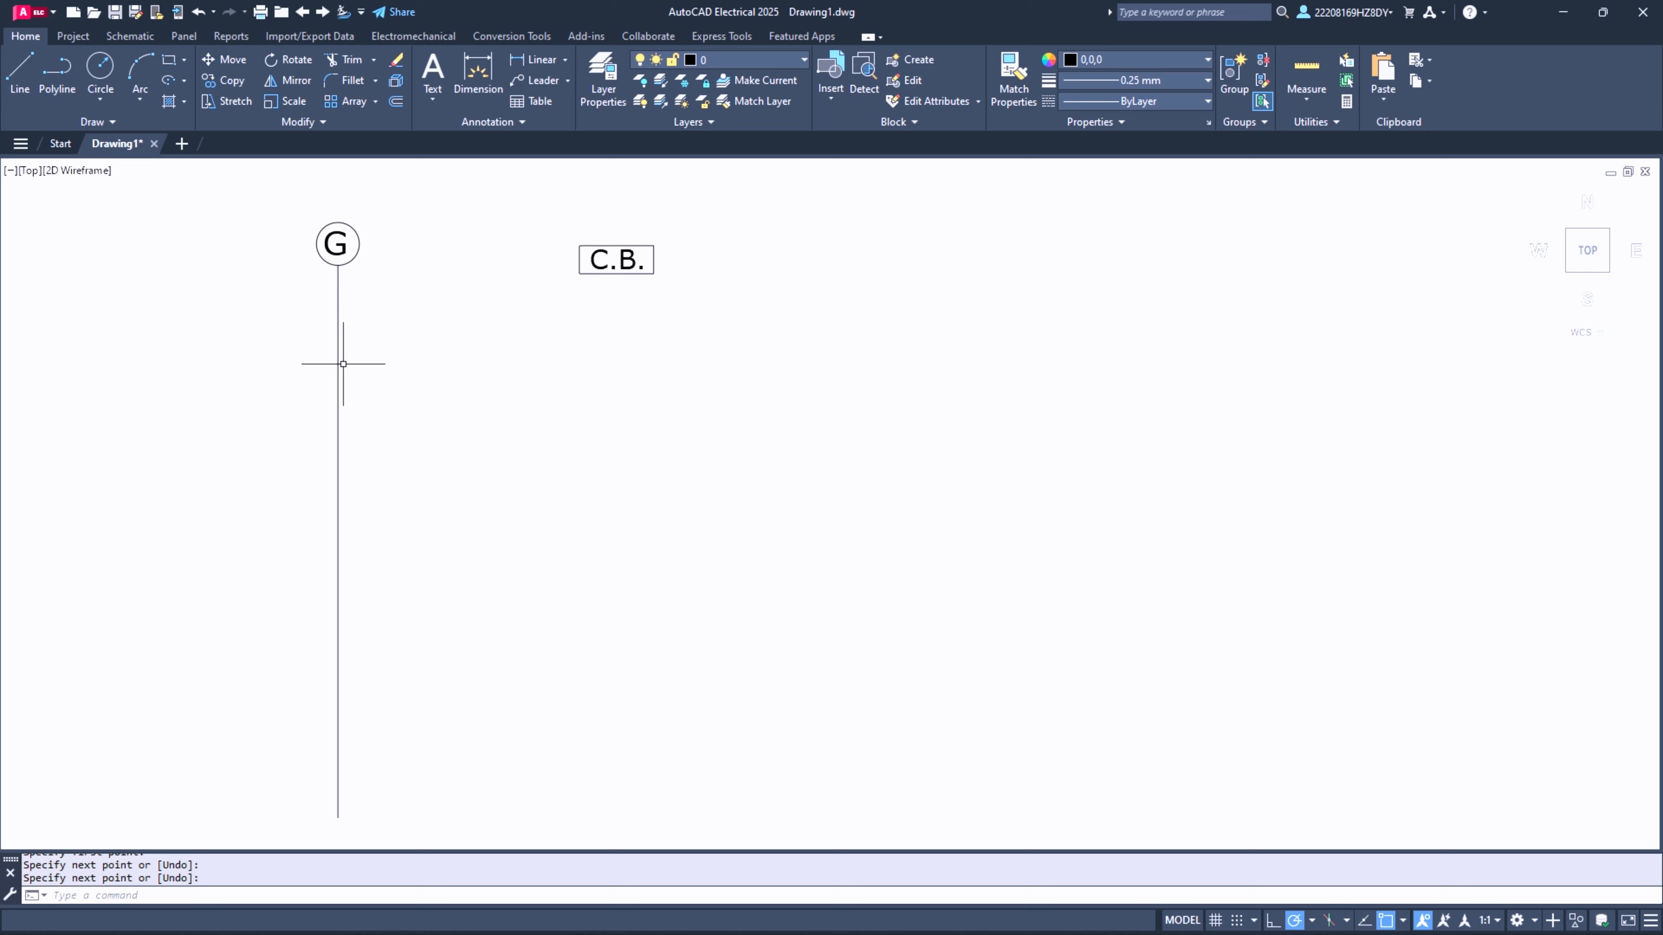
# - Paste a copy of the G circle, its letter and the vertical line beyond the standalone C.B. symbol
pyautogui.click(276, 191)
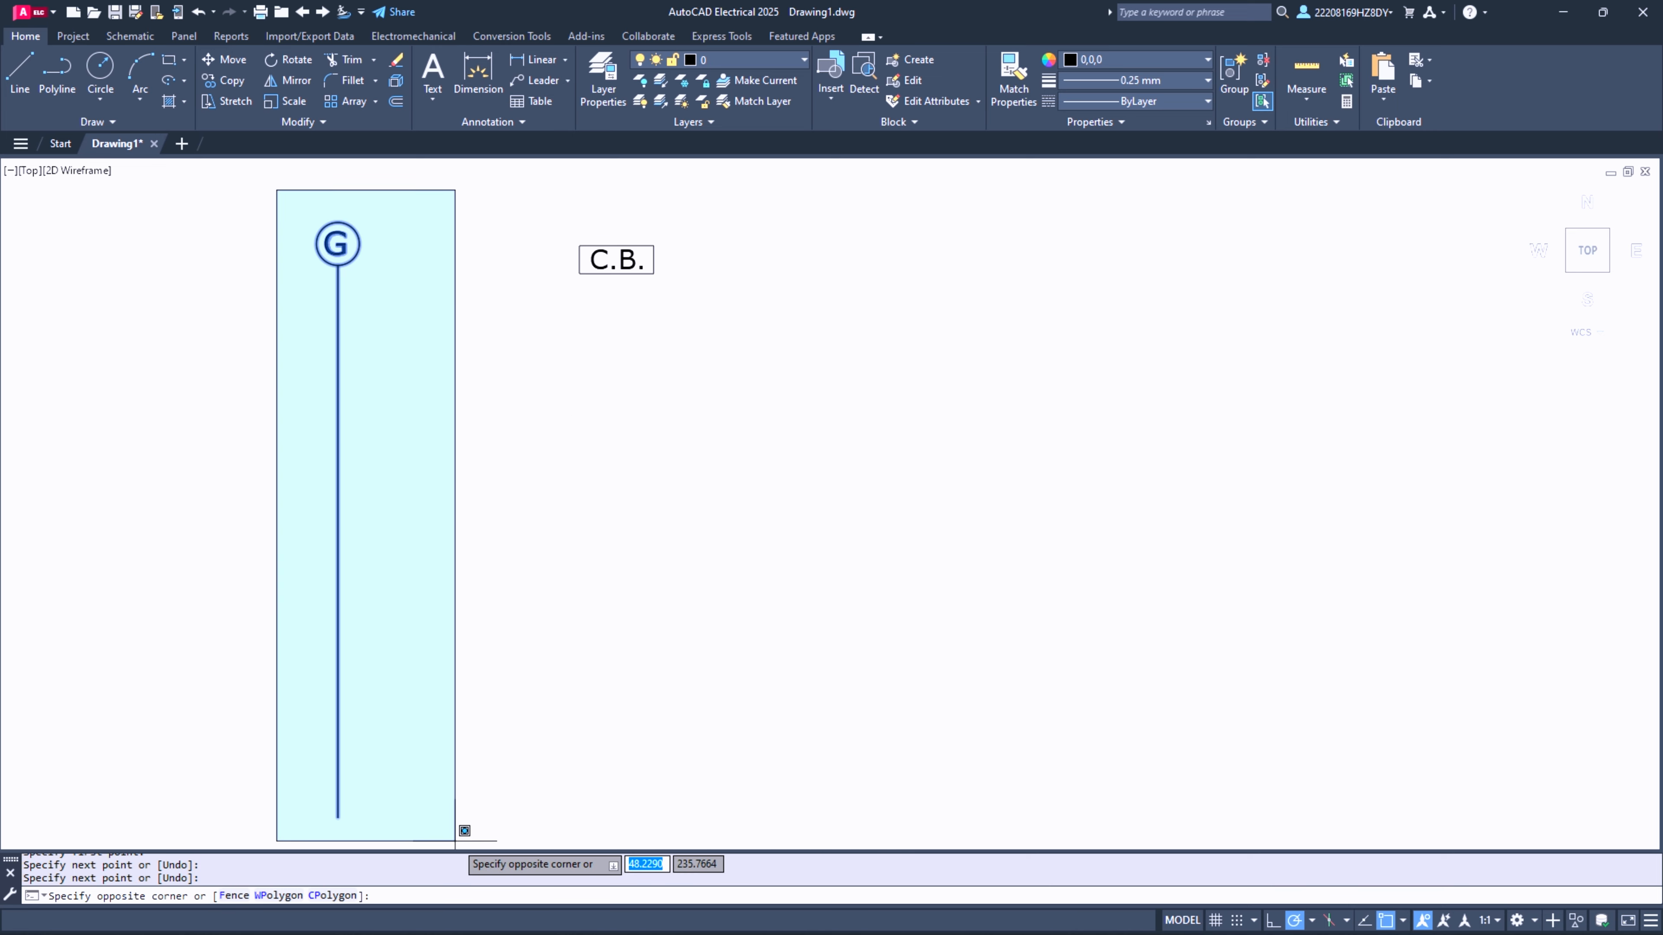
pyautogui.click(455, 841)
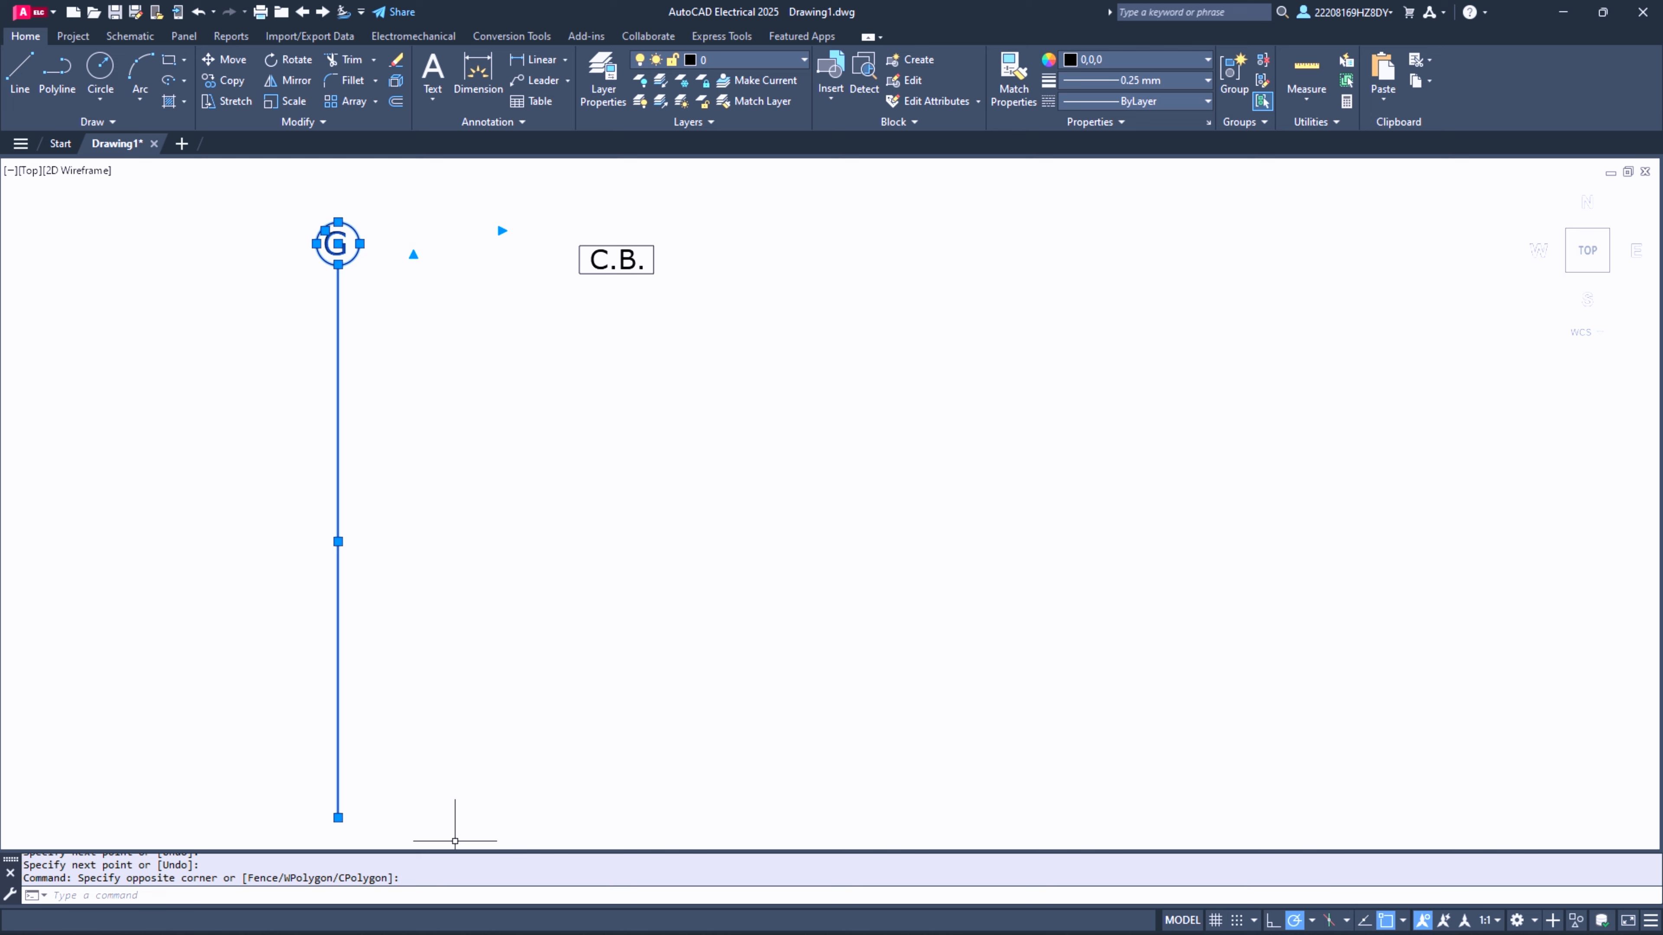
pyautogui.hotkey('ctrl', 'c')
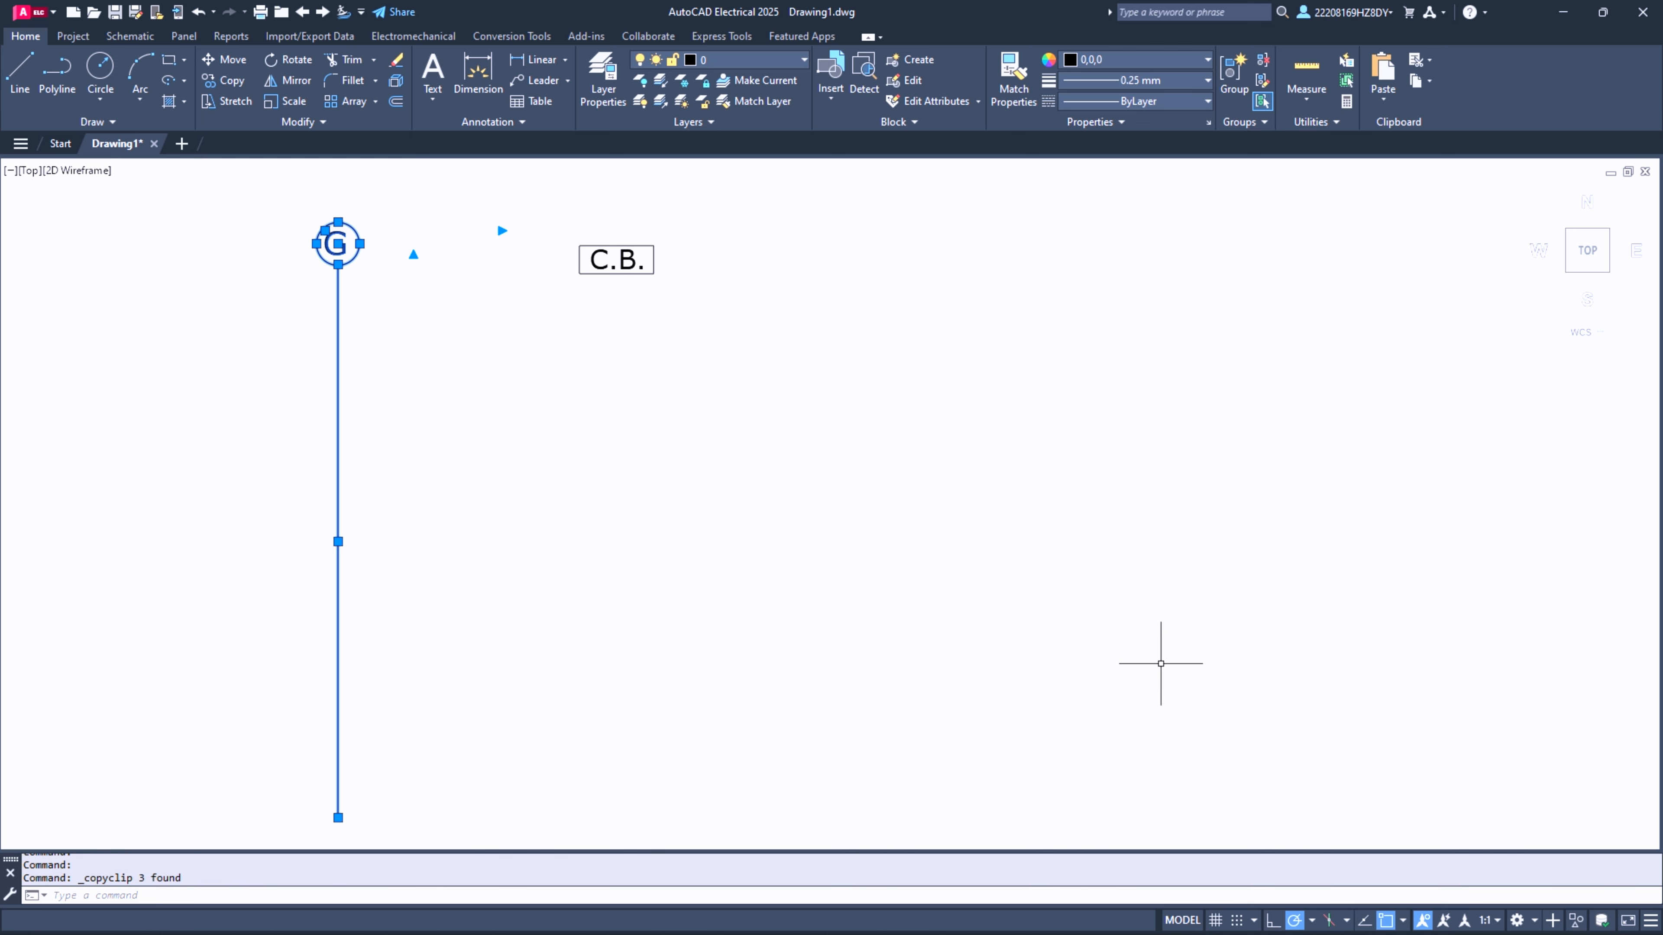
pyautogui.hotkey('ctrl', 'v')
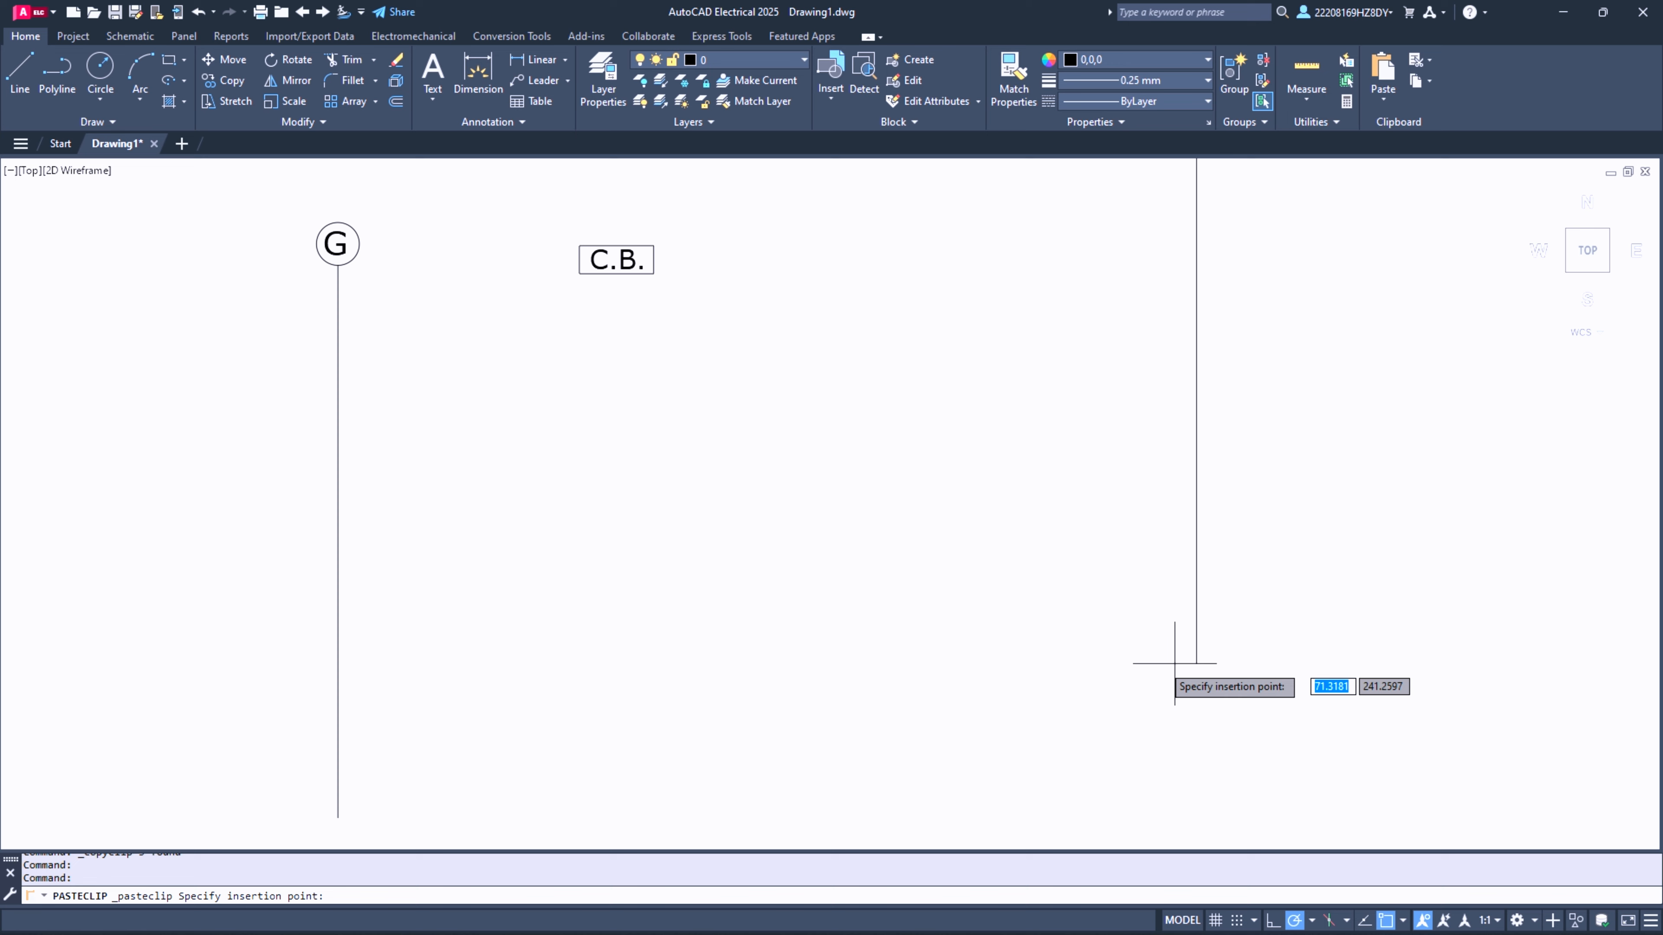
pyautogui.click(954, 821)
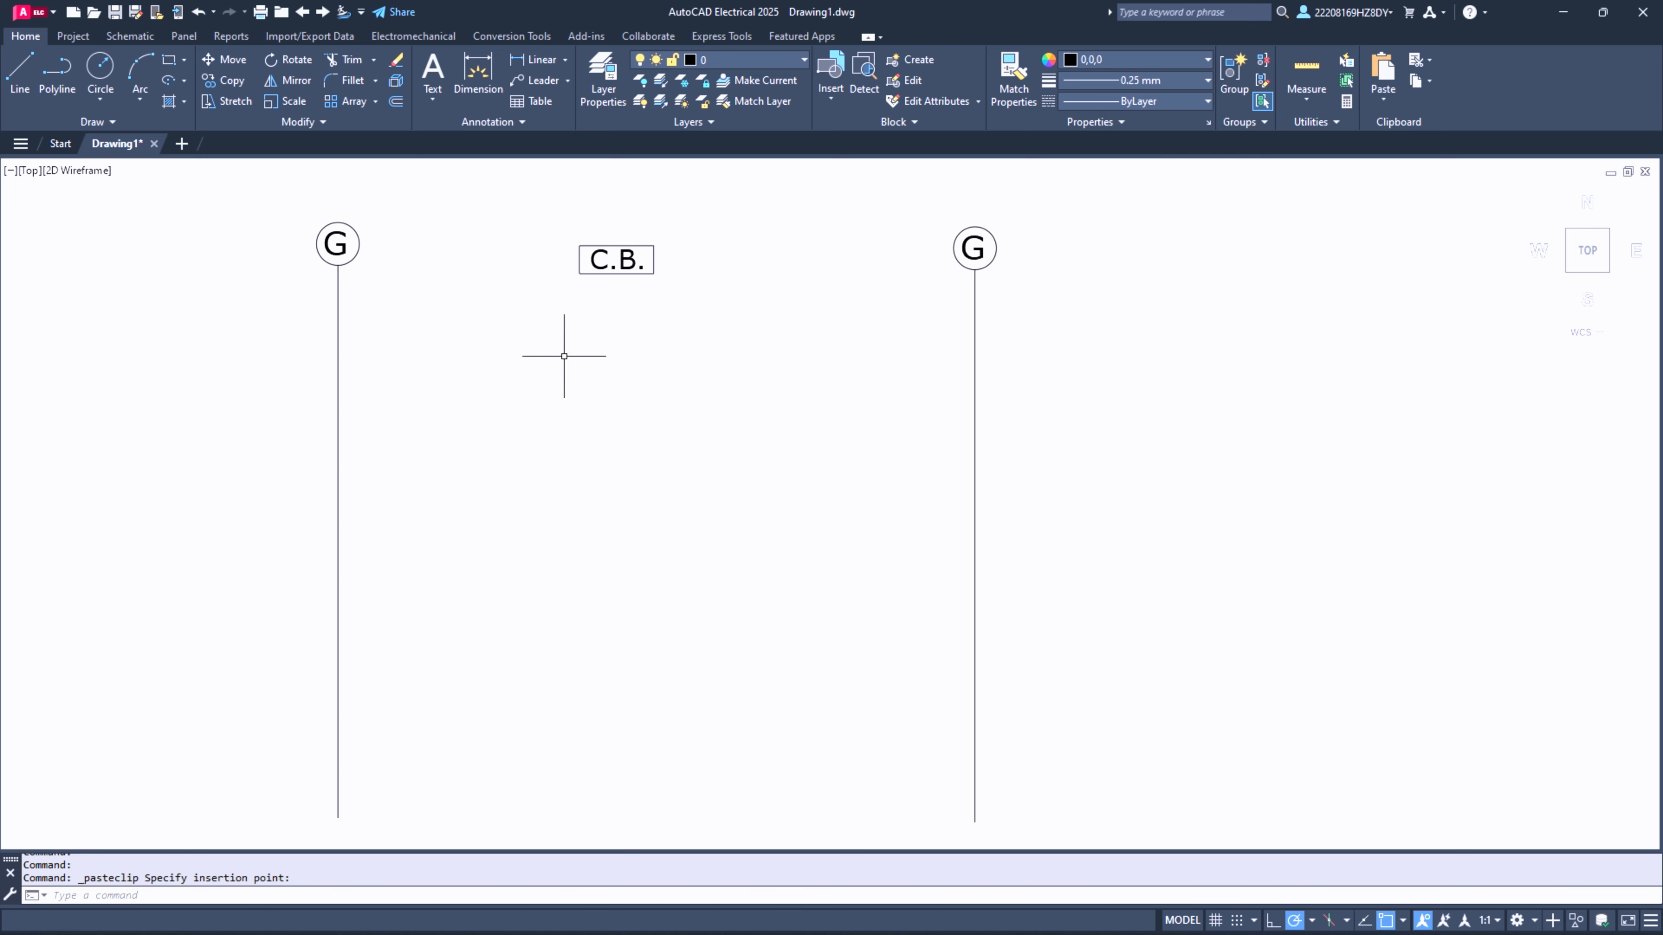
# - Copy the C.B. rectangle and text six times along the original G circle's vertical line, in three spaced pairs
pyautogui.click(540, 222)
pyautogui.click(742, 327)
pyautogui.click(225, 80)
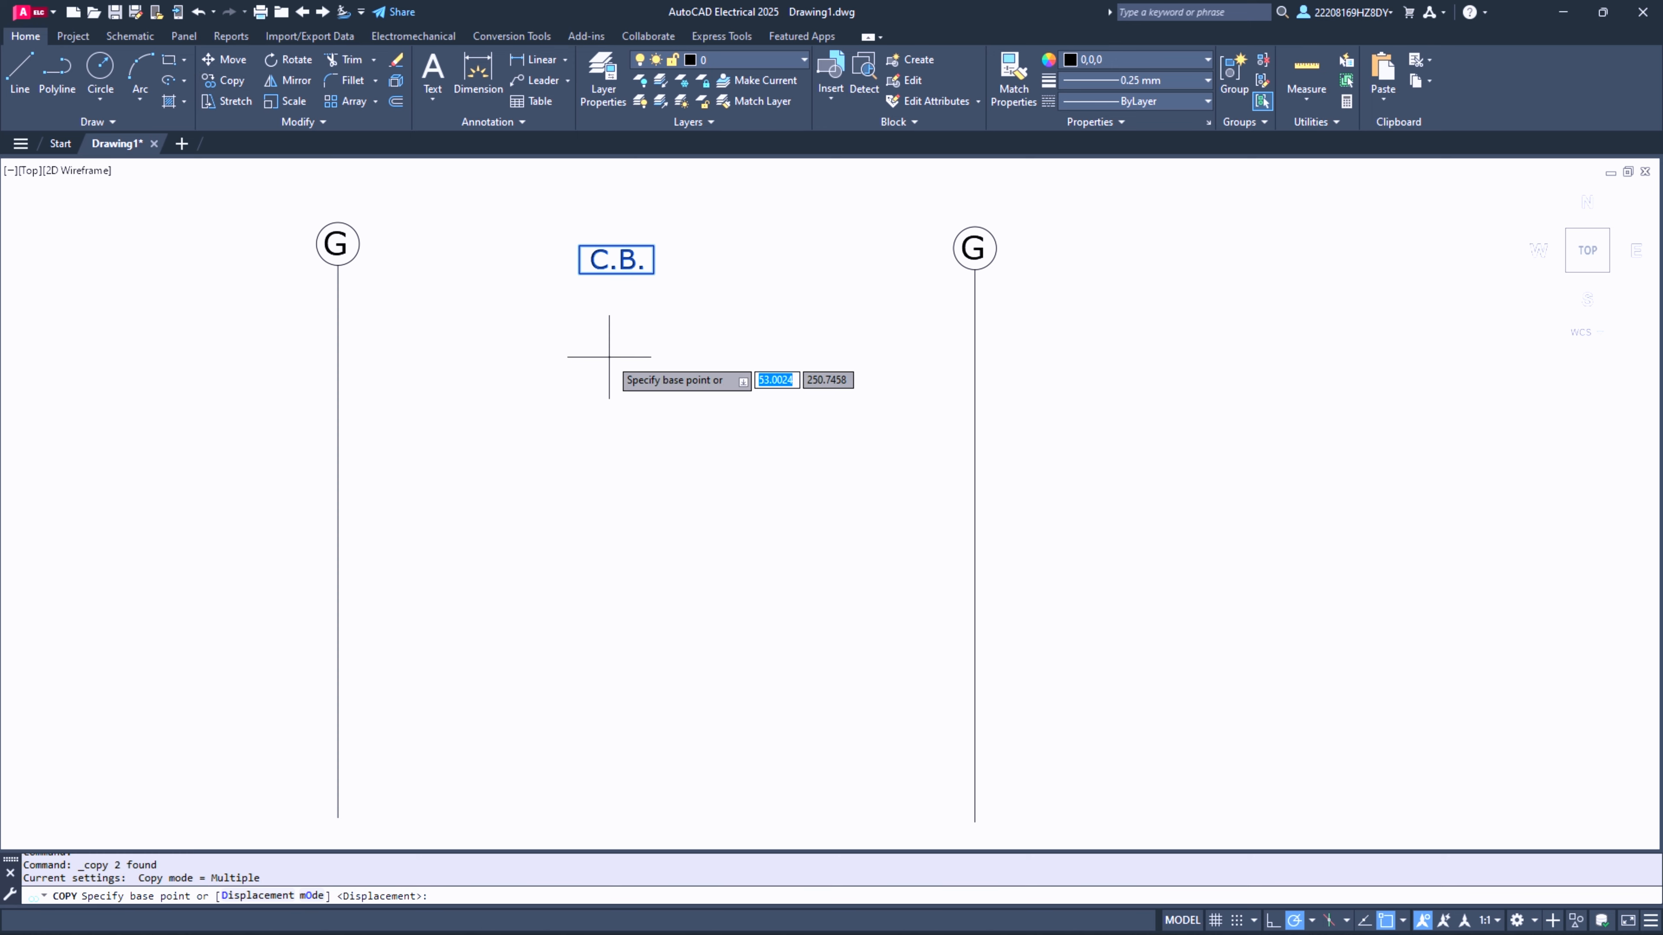
pyautogui.click(612, 260)
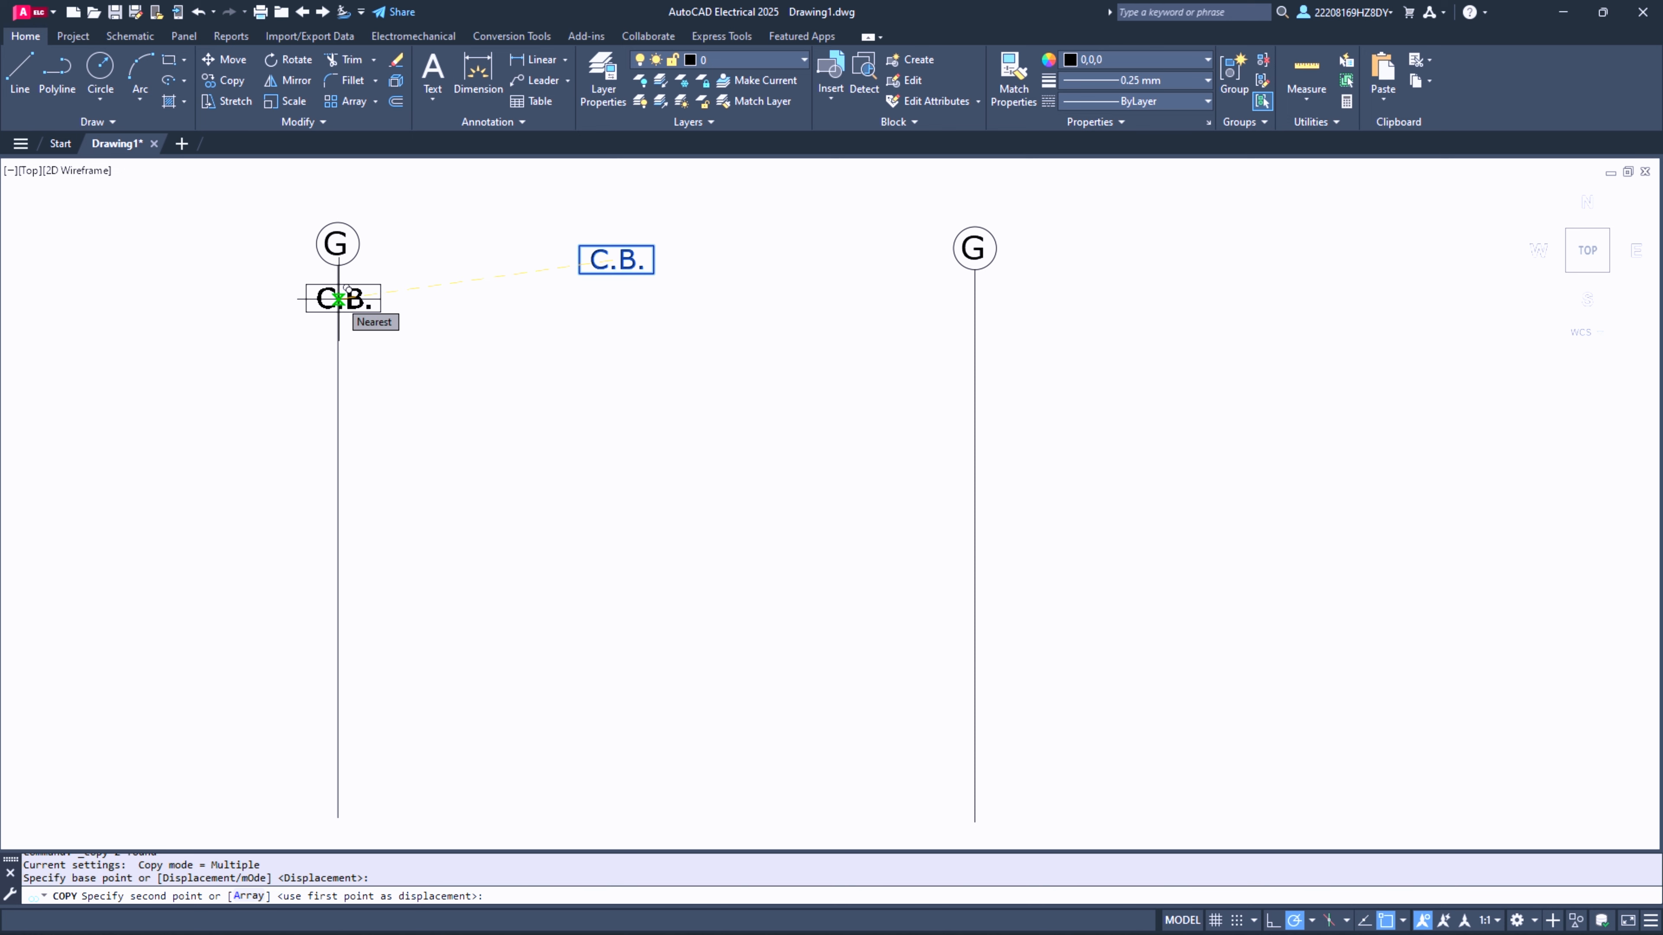
pyautogui.click(339, 299)
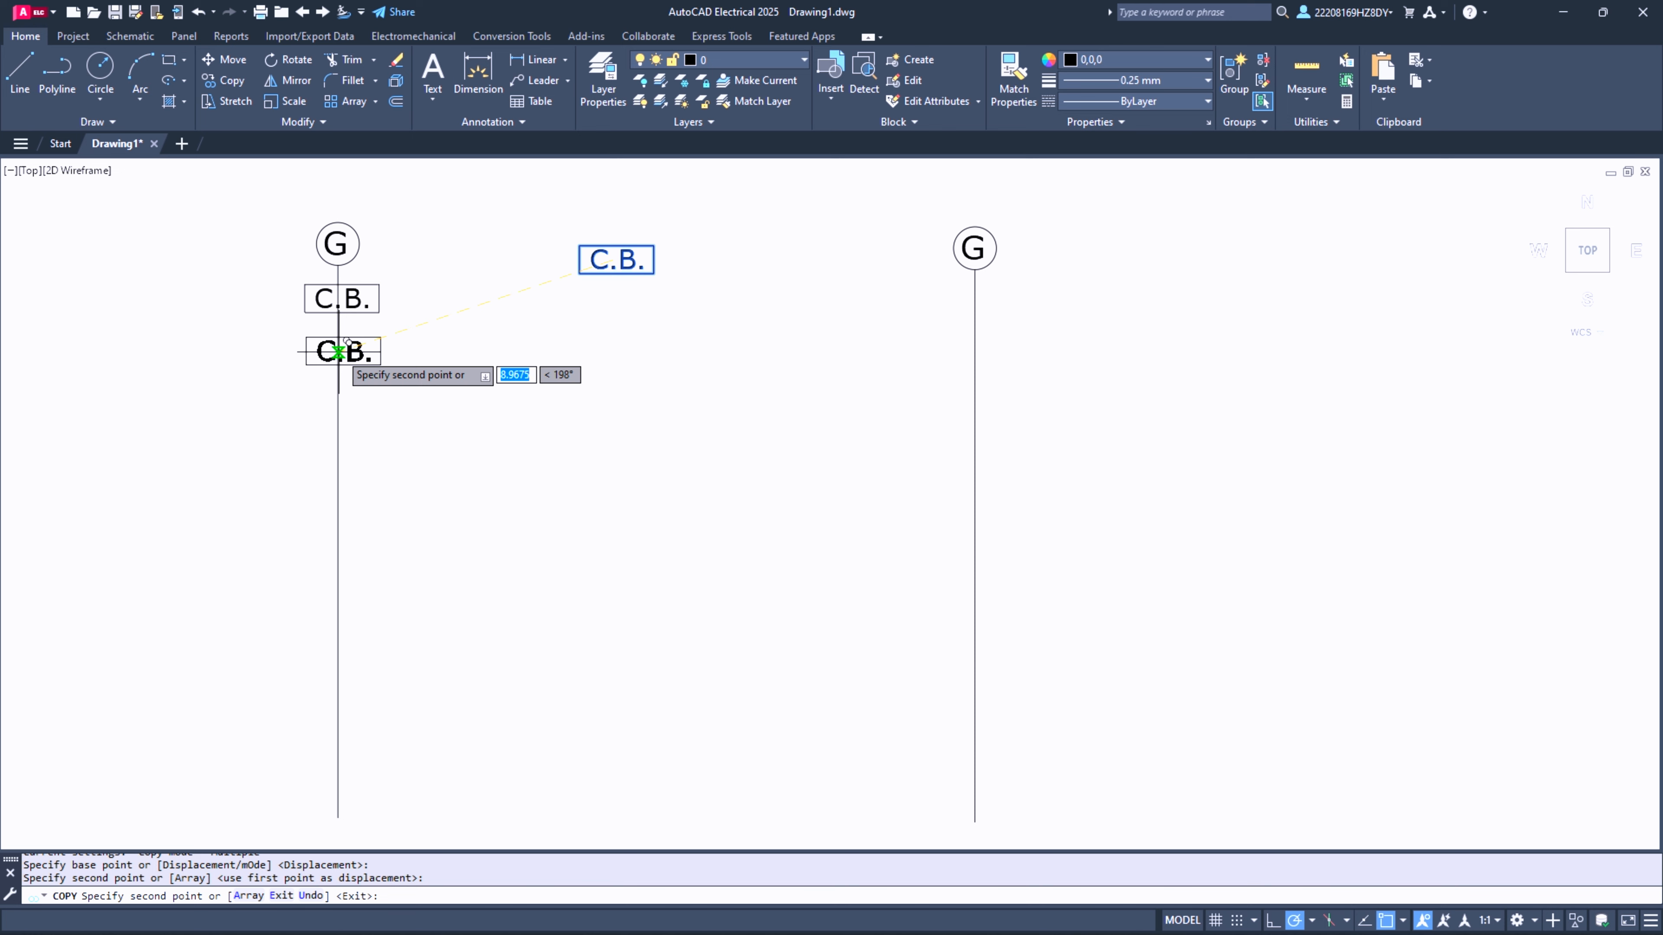
pyautogui.click(339, 362)
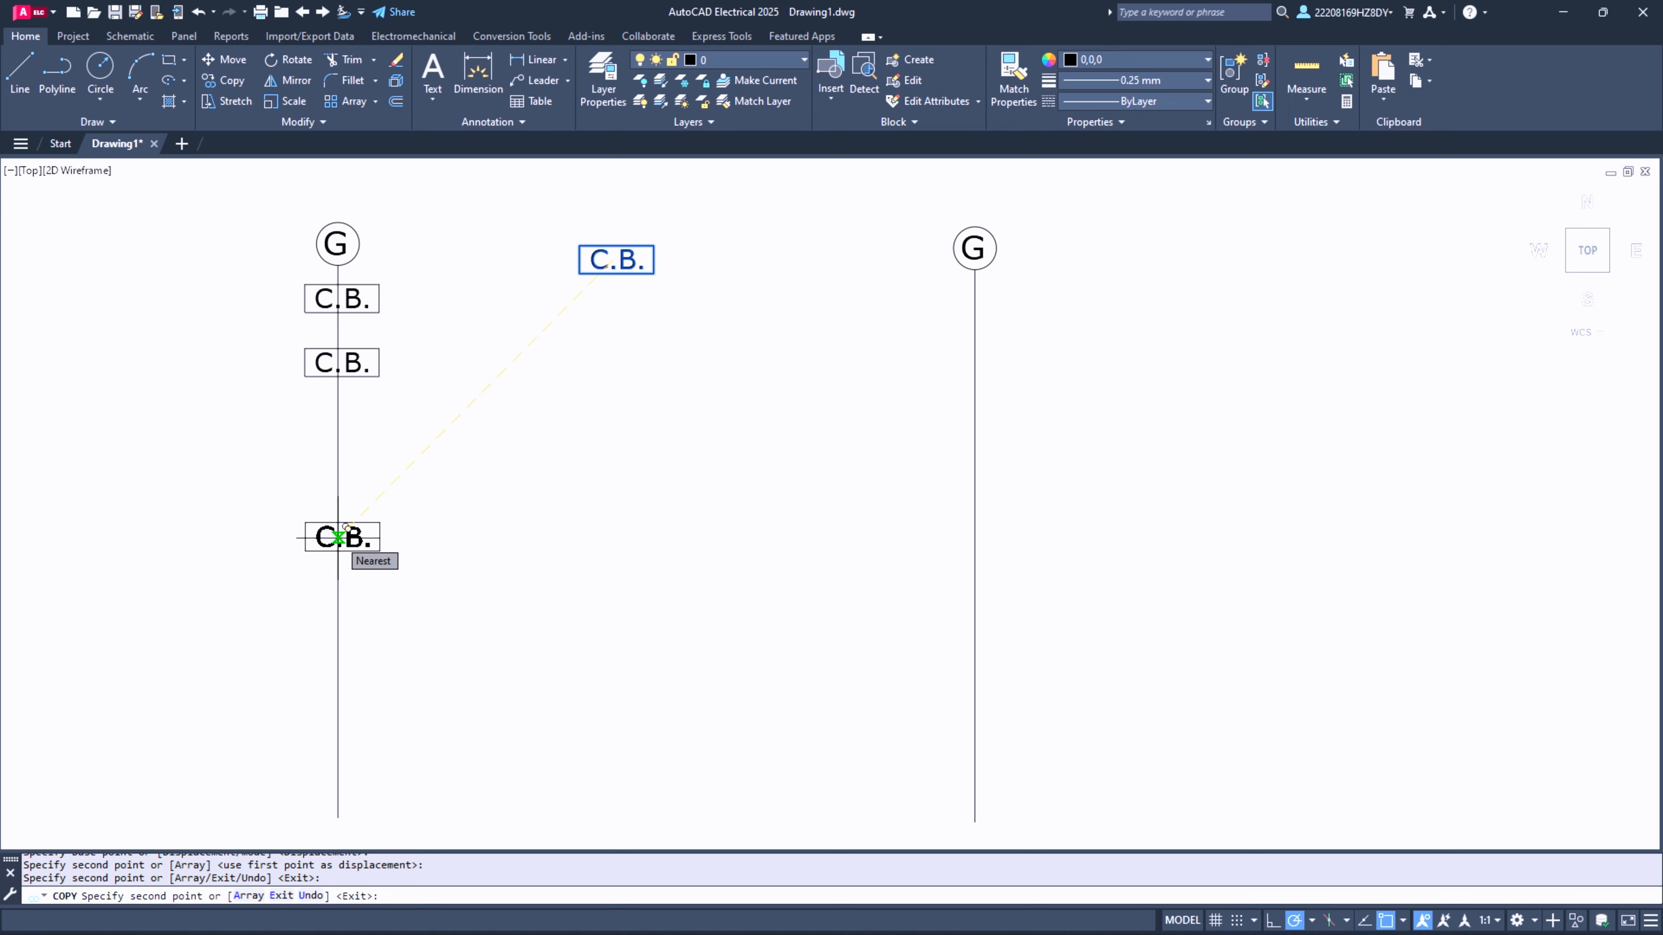
pyautogui.click(339, 537)
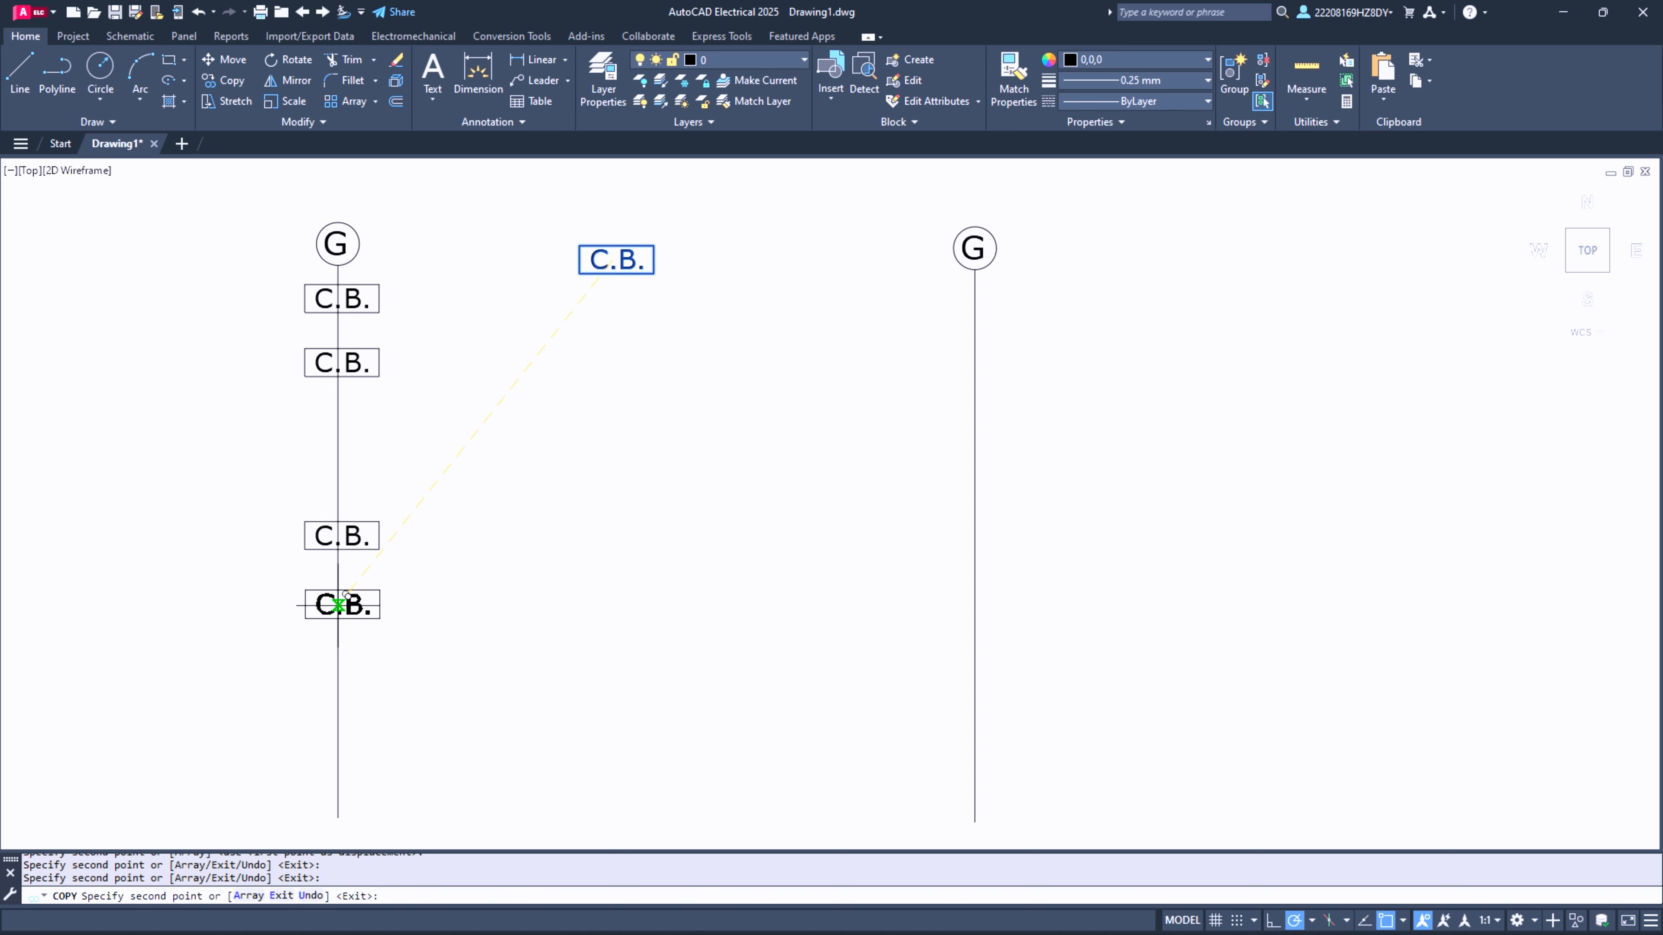
pyautogui.click(339, 604)
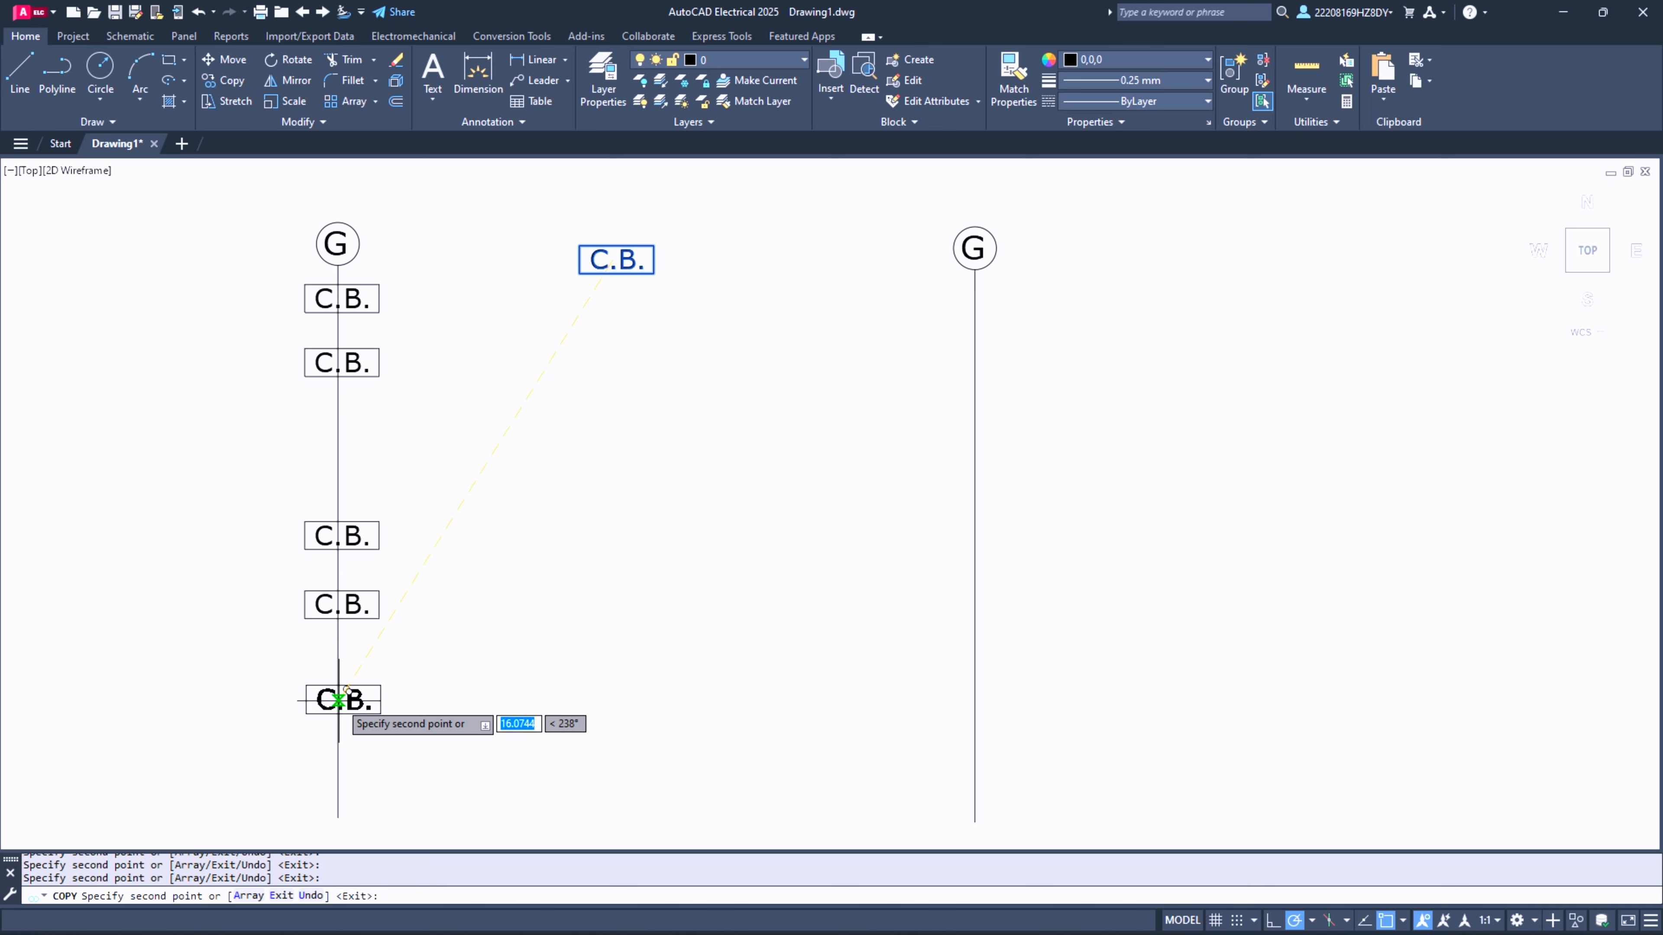
pyautogui.click(337, 698)
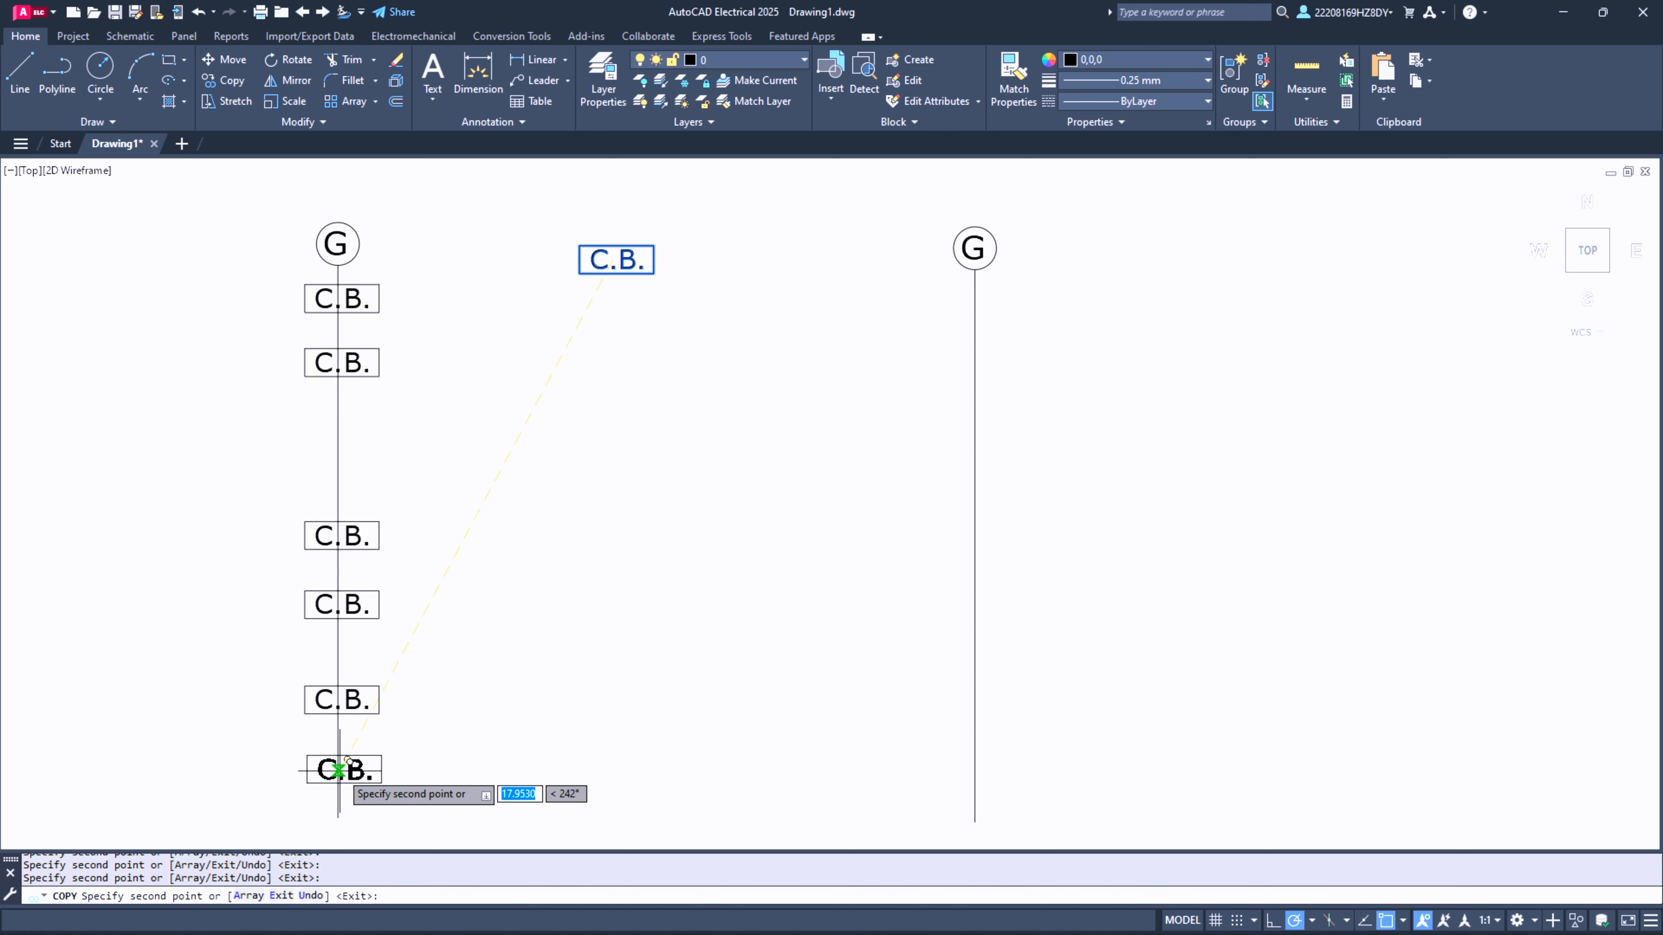
pyautogui.click(339, 771)
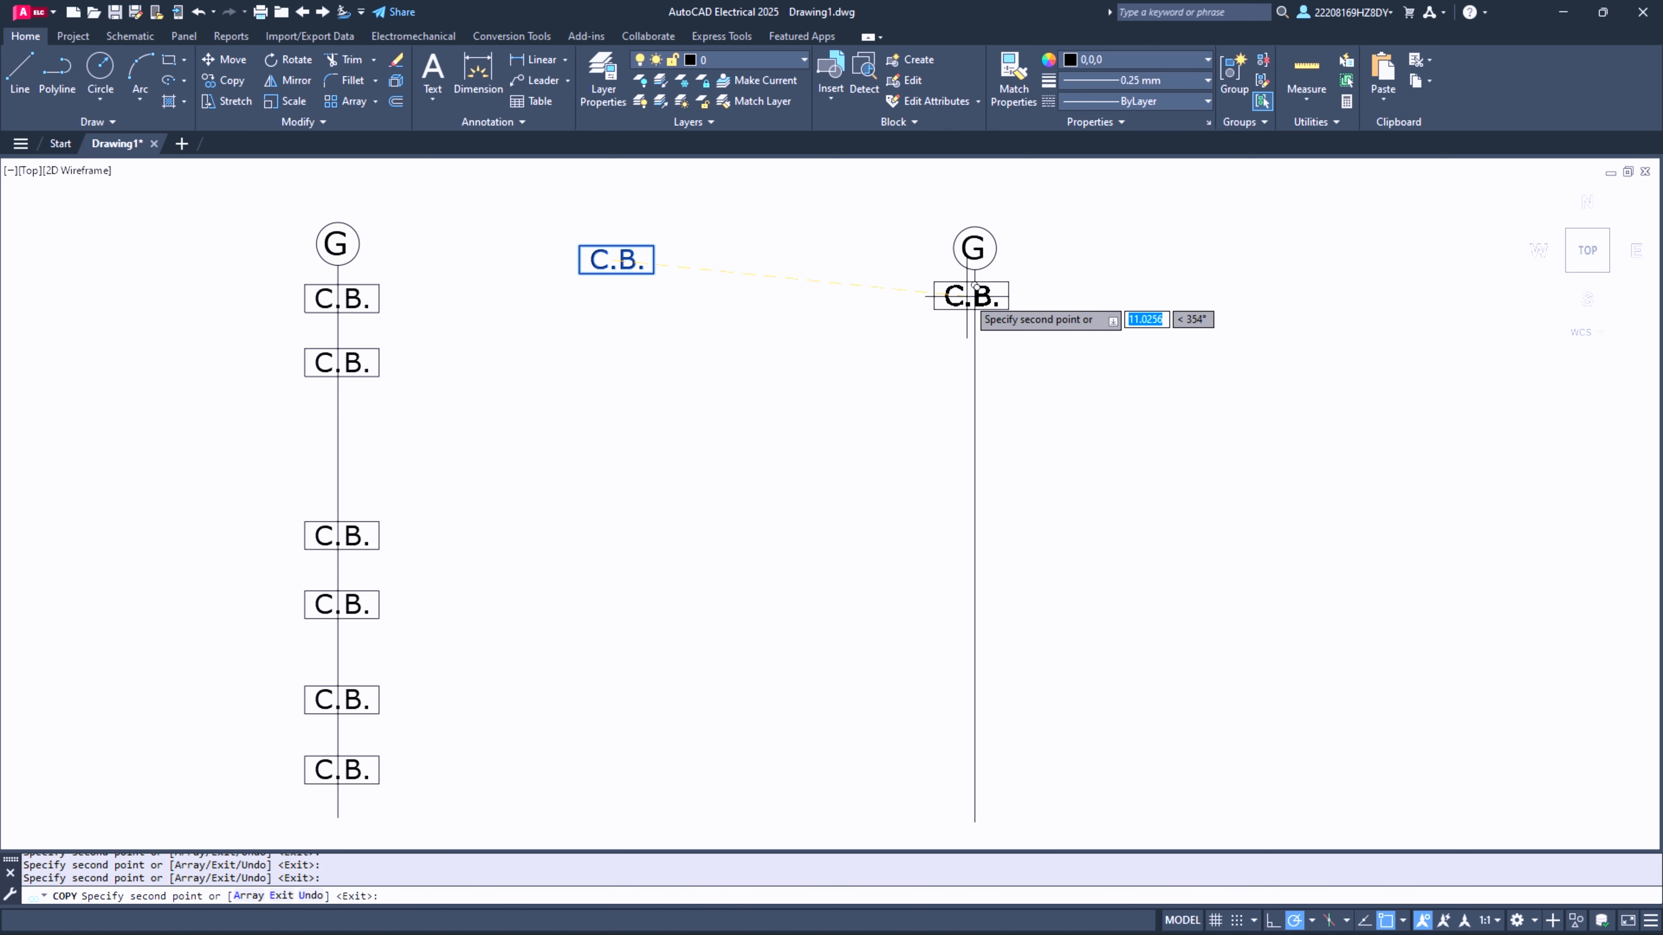
pyautogui.press('Escape')
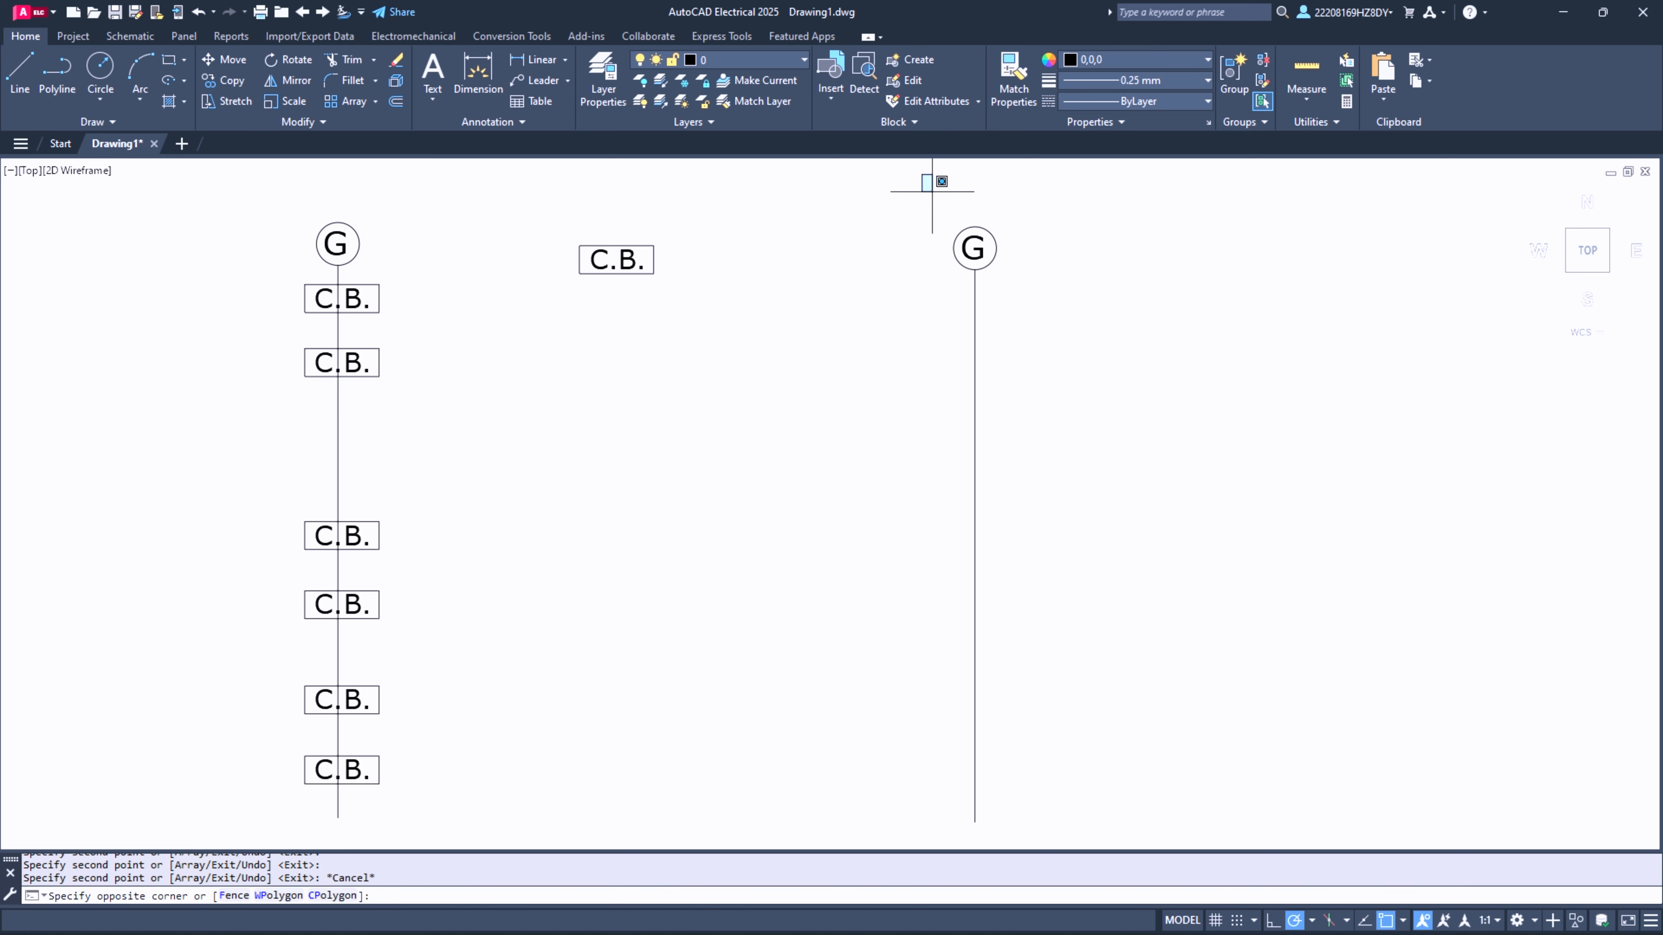
# - Delete the pasted G circle, letter and vertical line that carry no C.B. symbols
pyautogui.click(921, 174)
pyautogui.click(1075, 836)
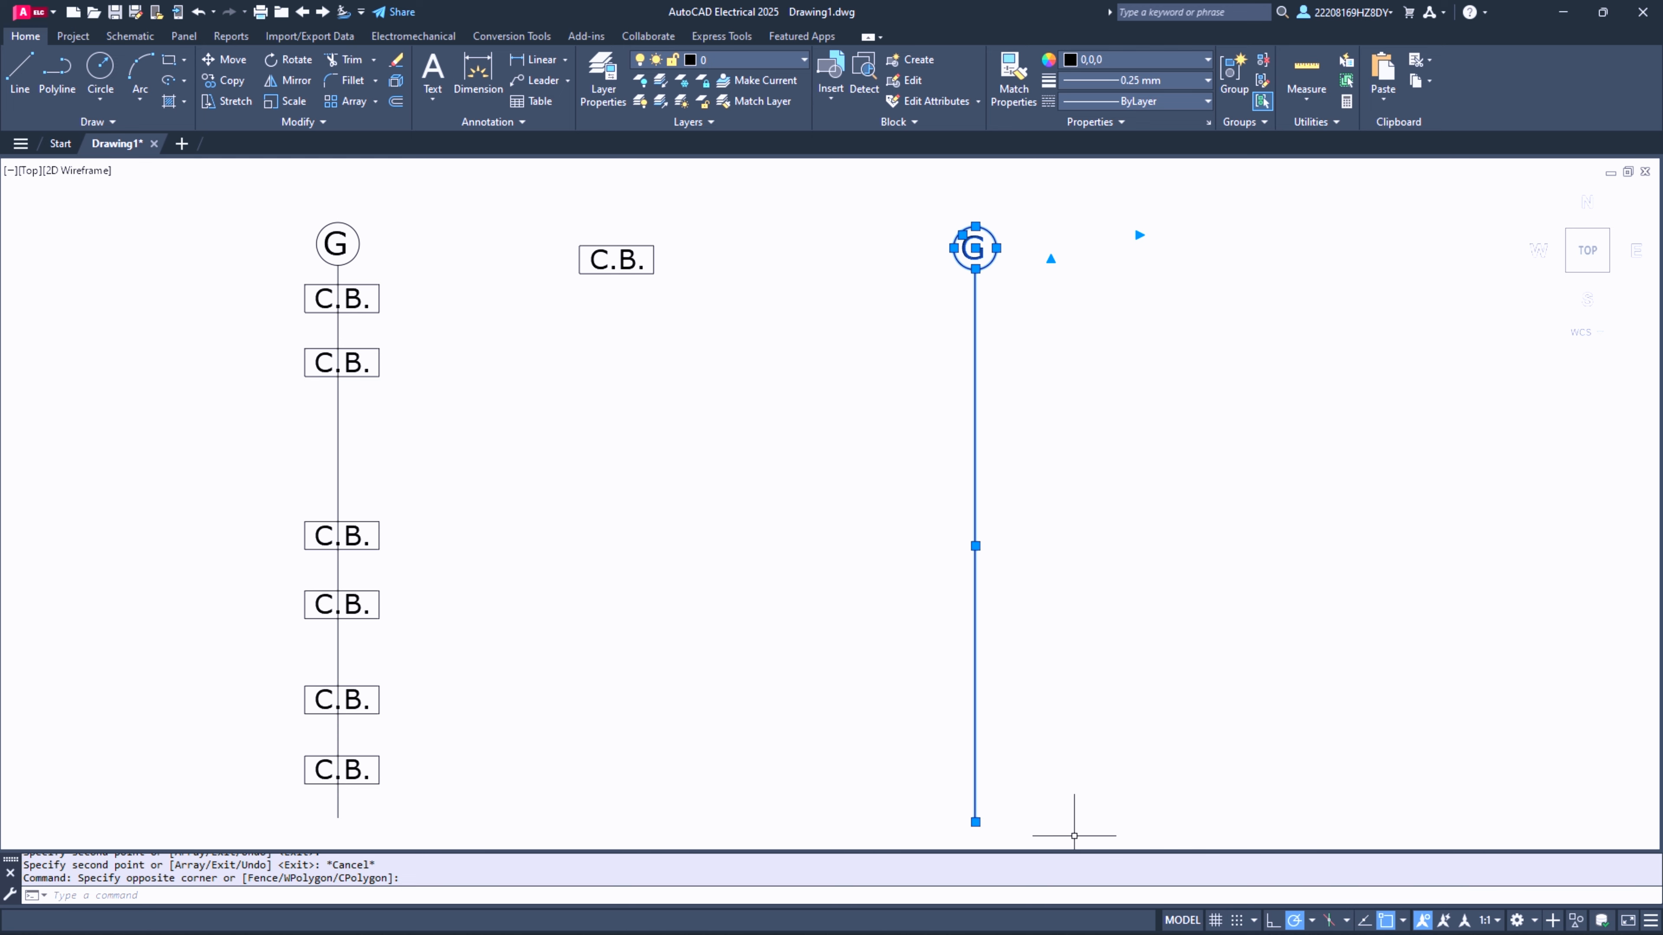
pyautogui.press('Delete')
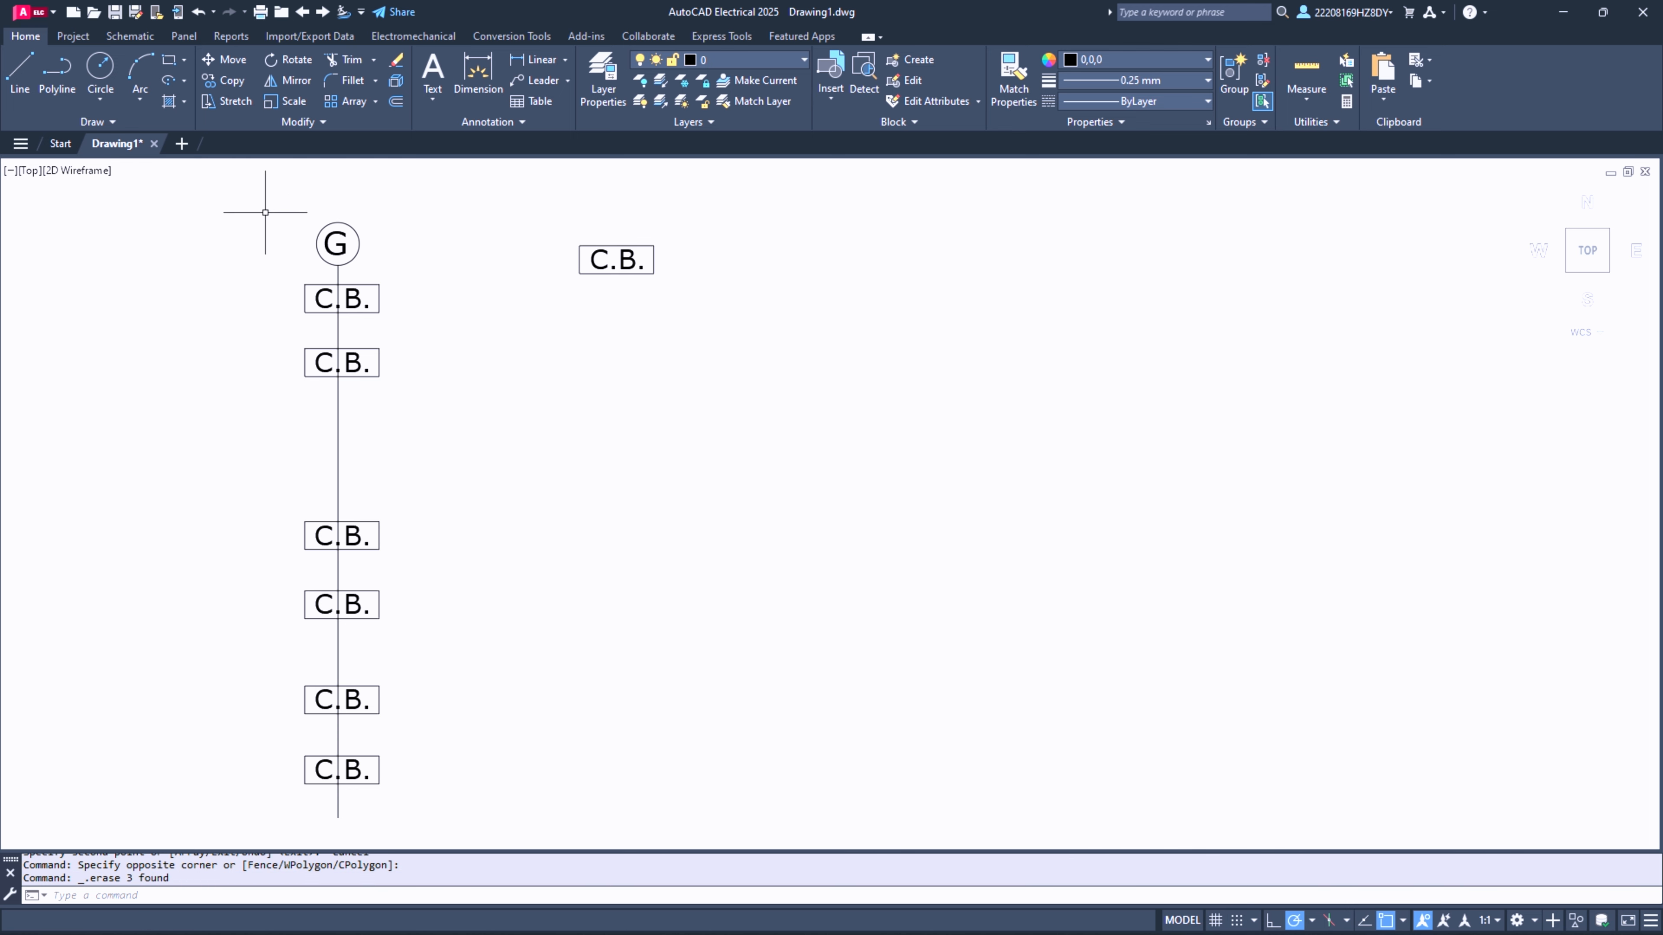
# - Copy the whole G column with its line and six C.B. symbols horizontally by about 24 units, based on the circle's top
pyautogui.click(256, 190)
pyautogui.click(485, 811)
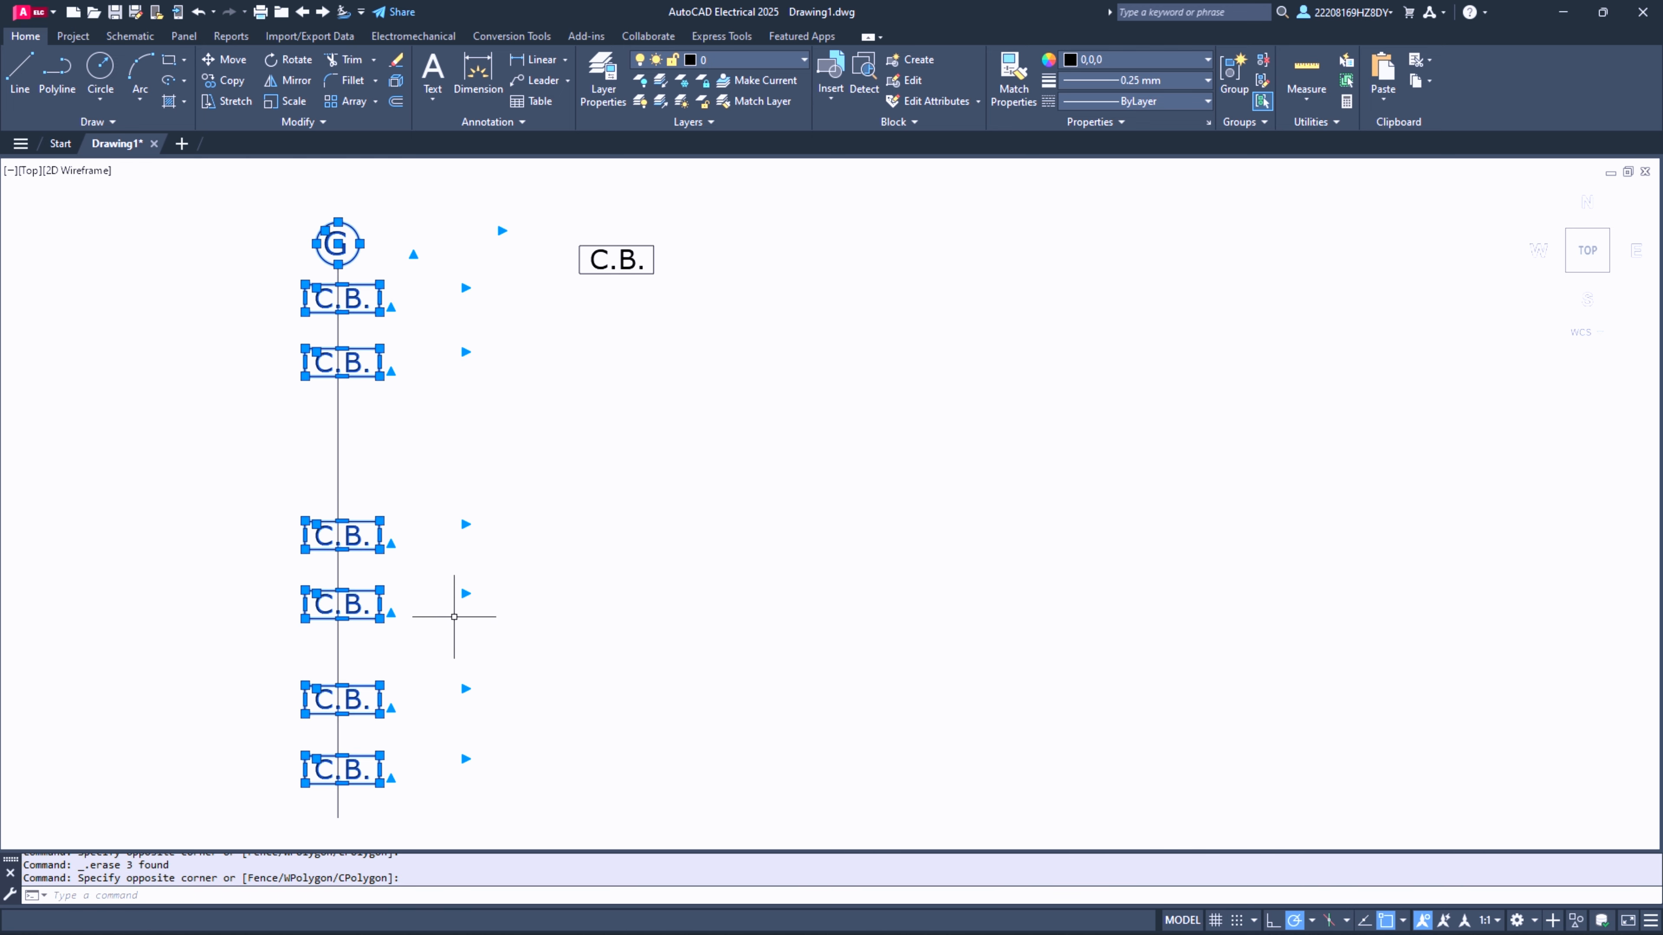
pyautogui.click(246, 160)
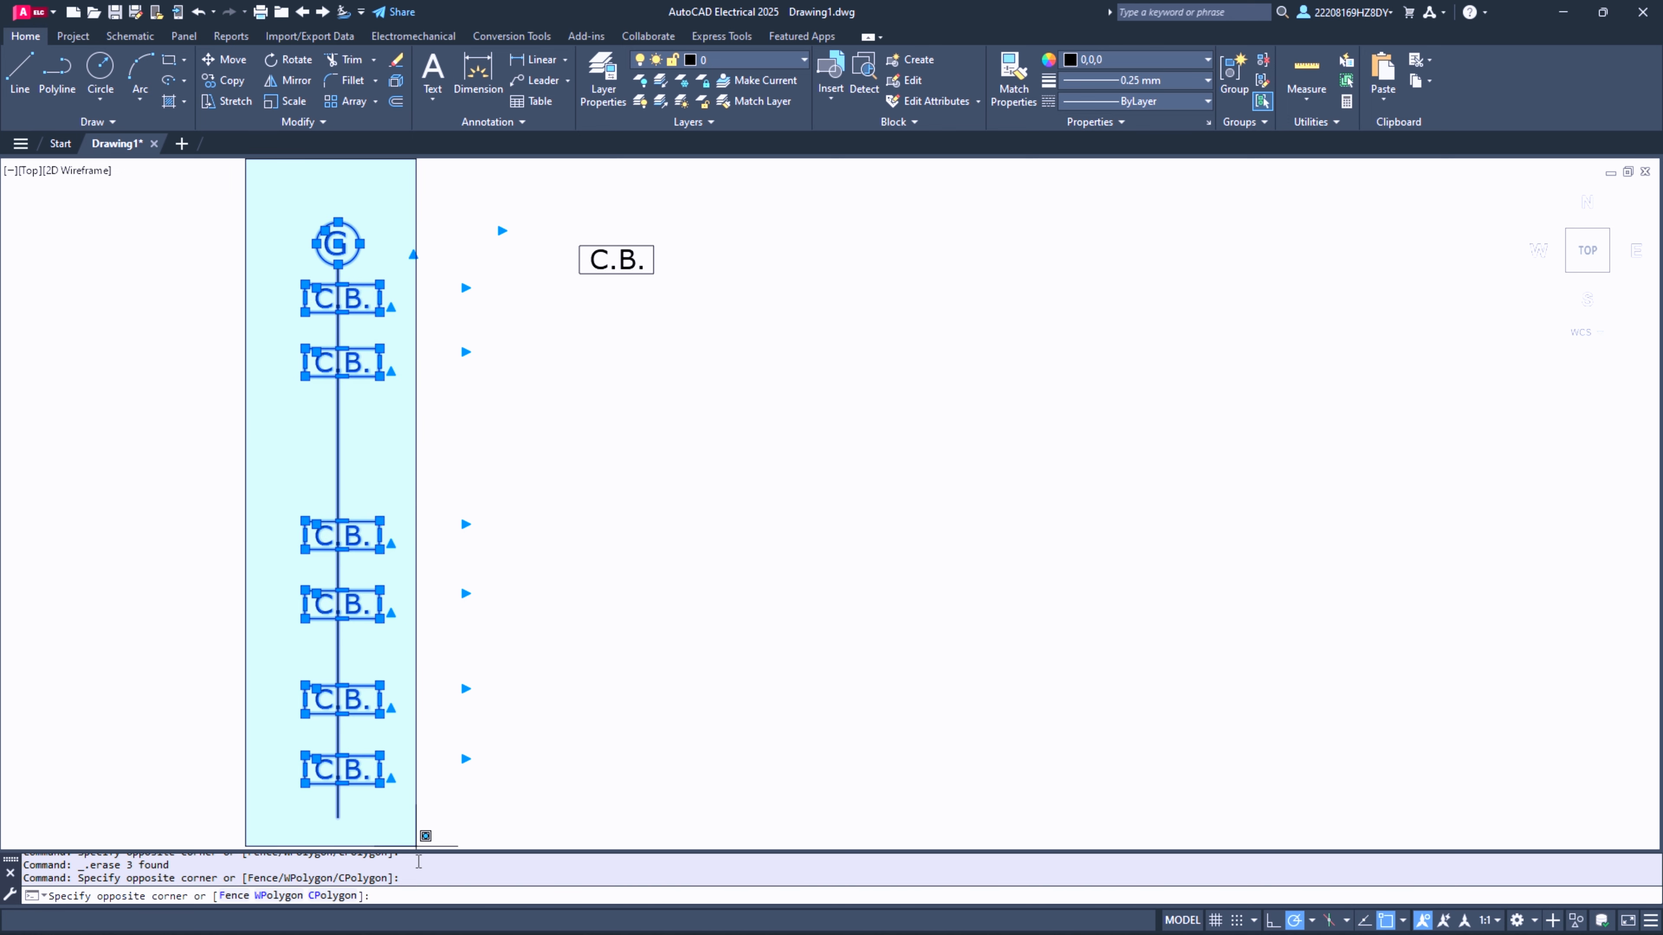
pyautogui.click(417, 846)
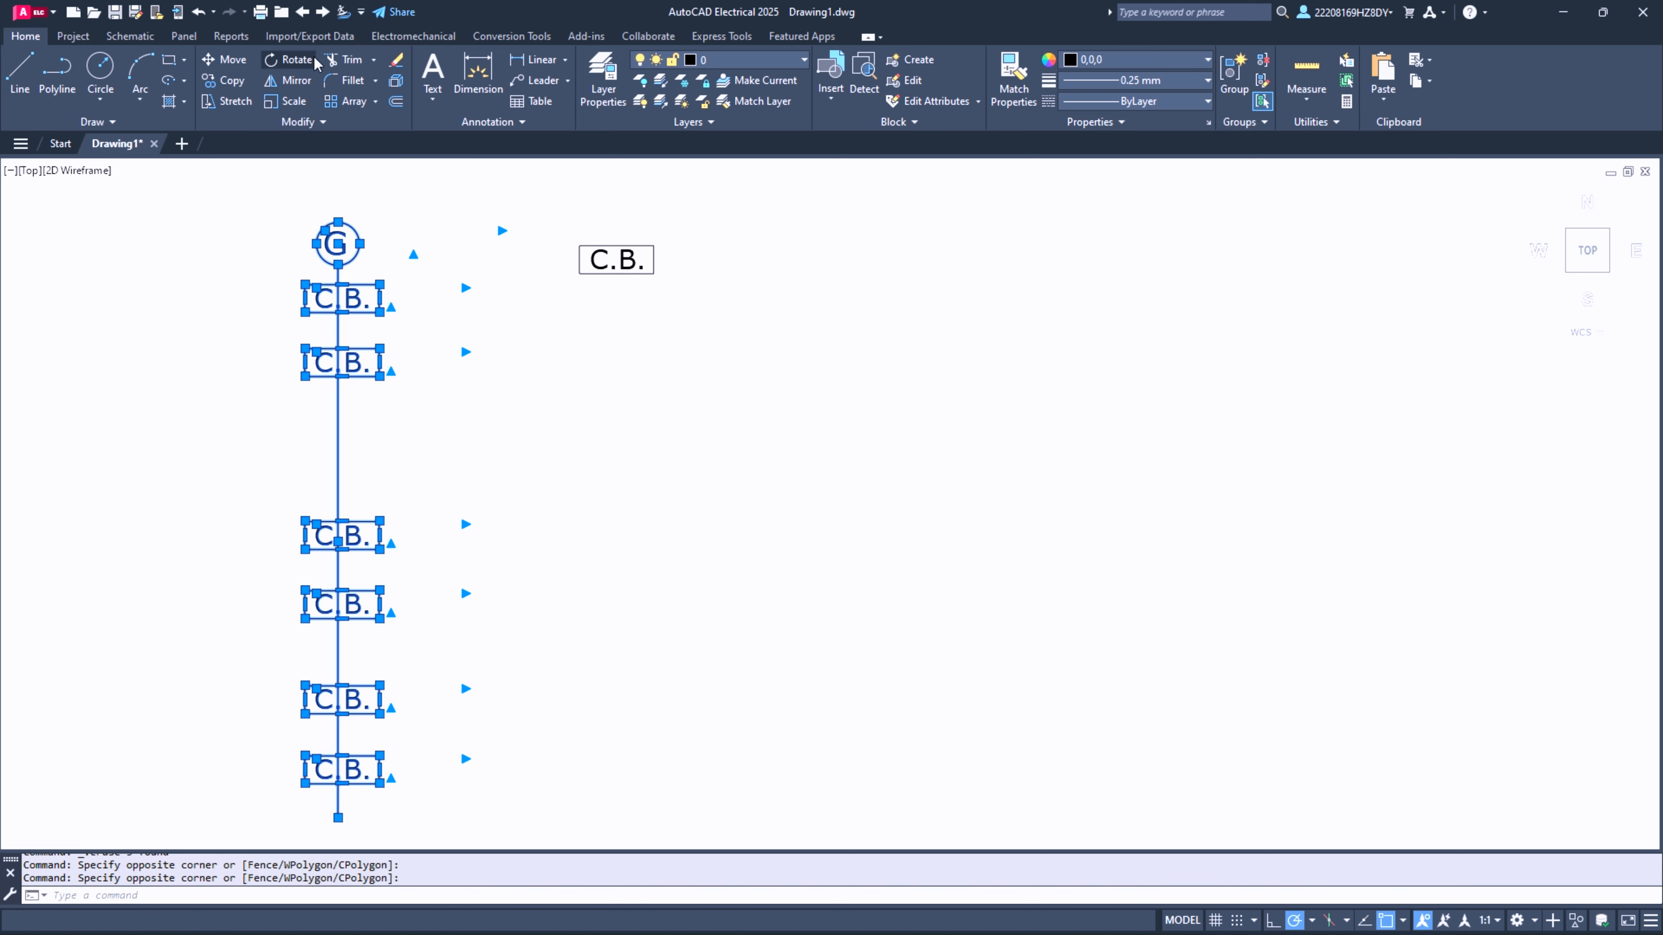
pyautogui.click(229, 80)
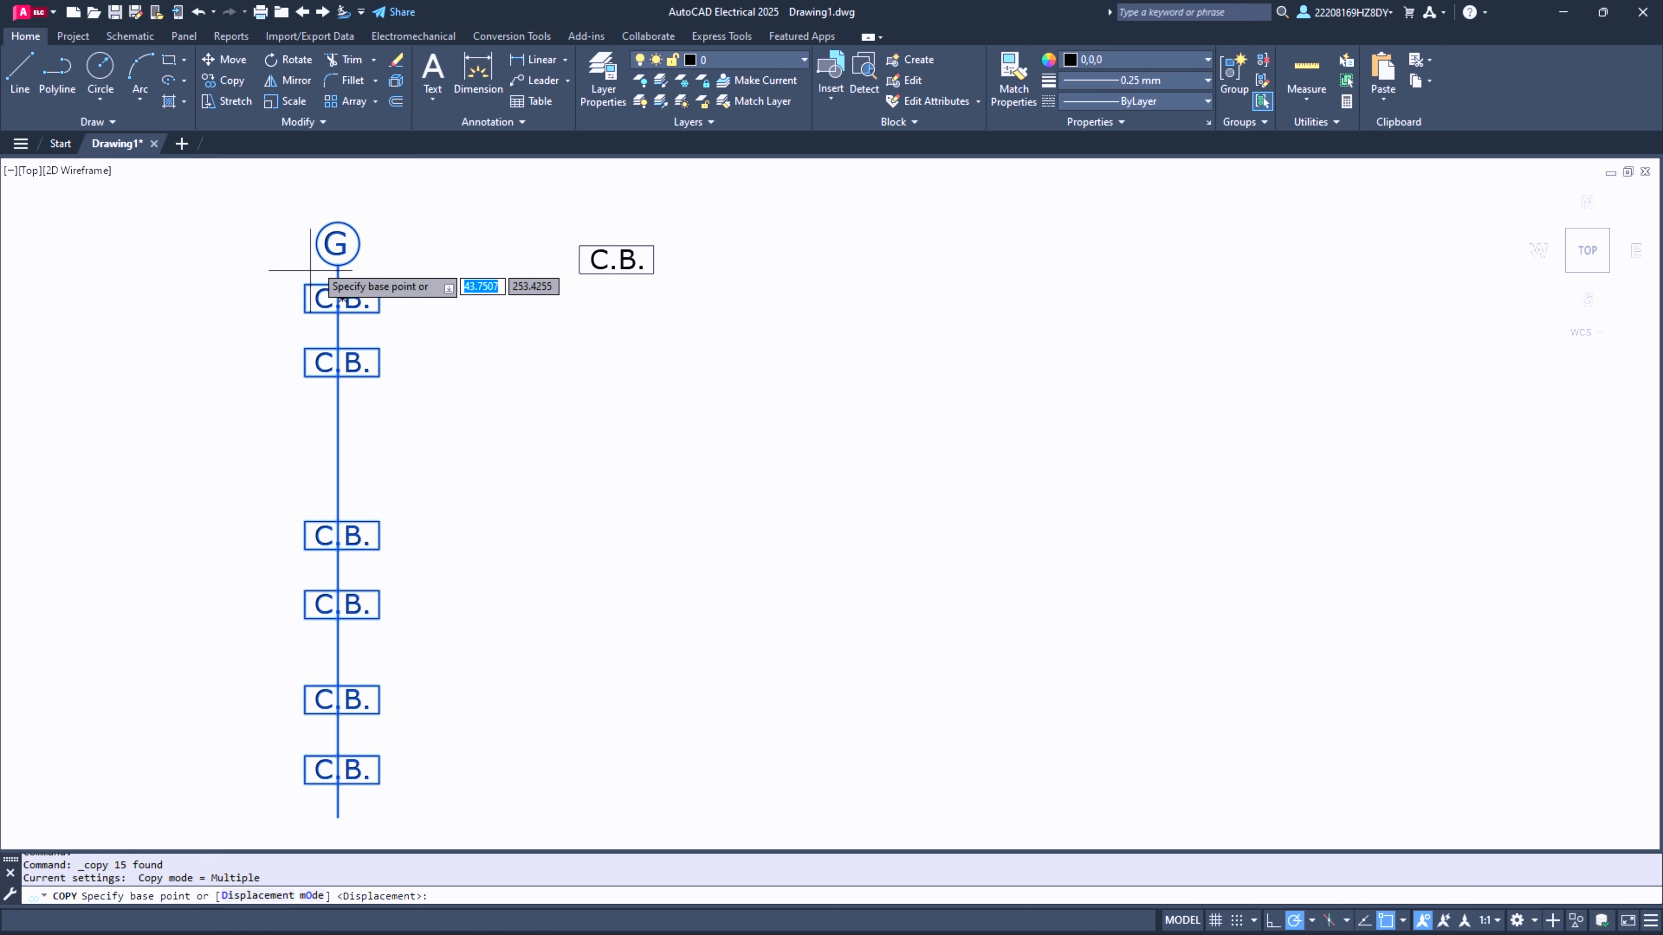
pyautogui.click(338, 222)
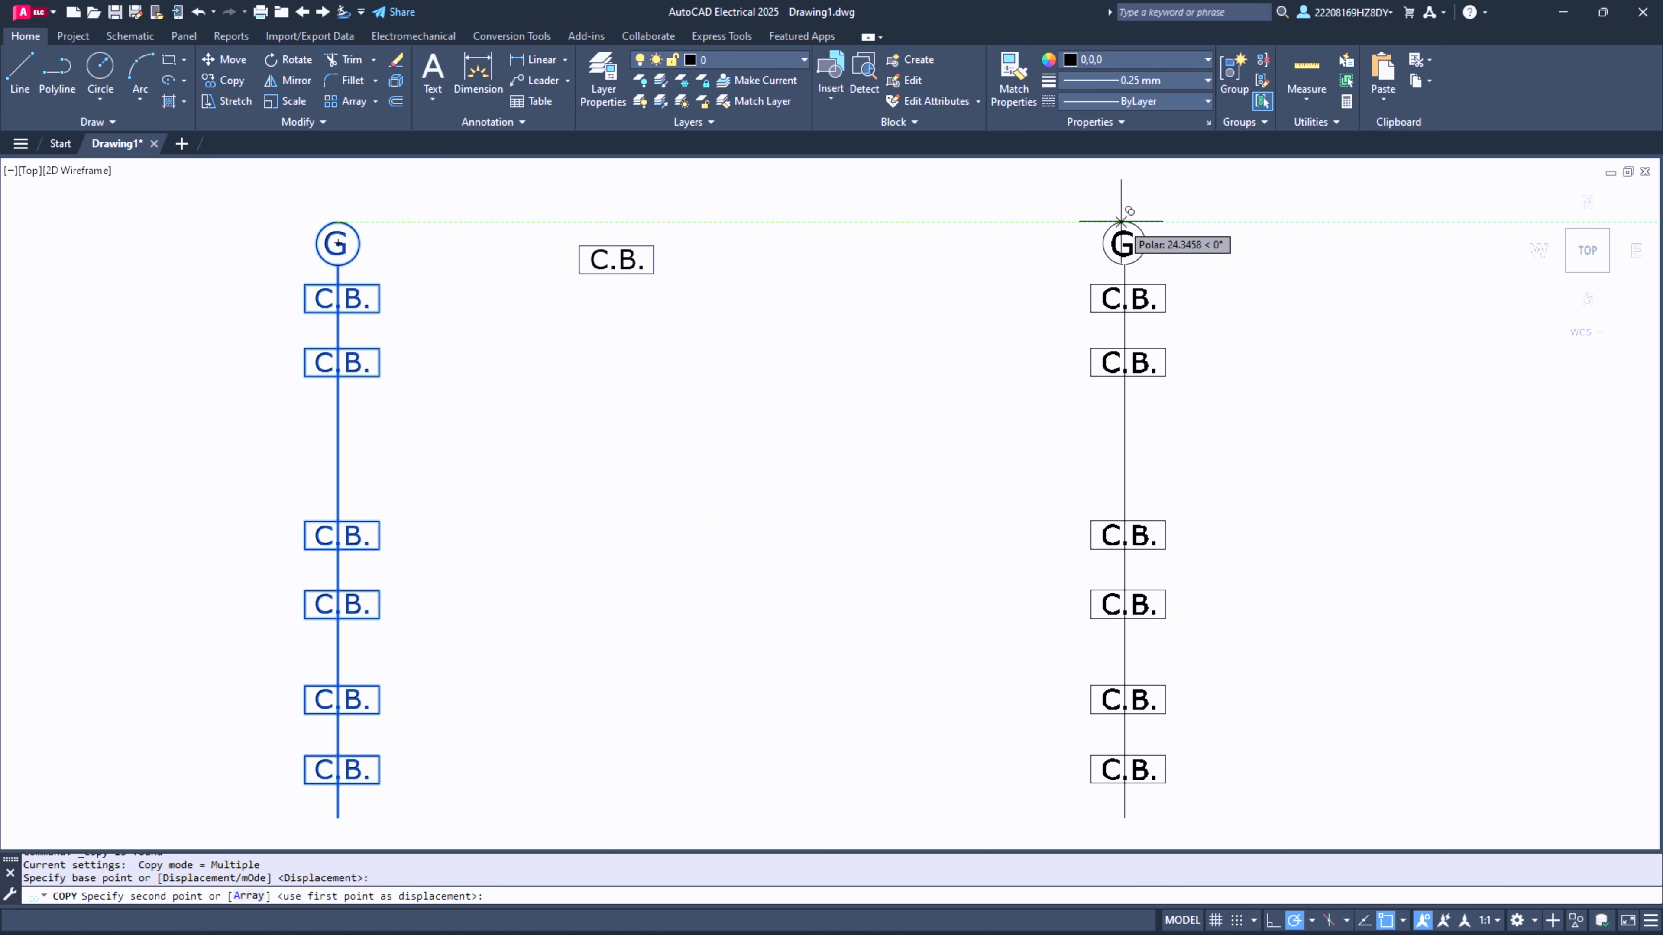
pyautogui.click(1123, 222)
pyautogui.press('Escape')
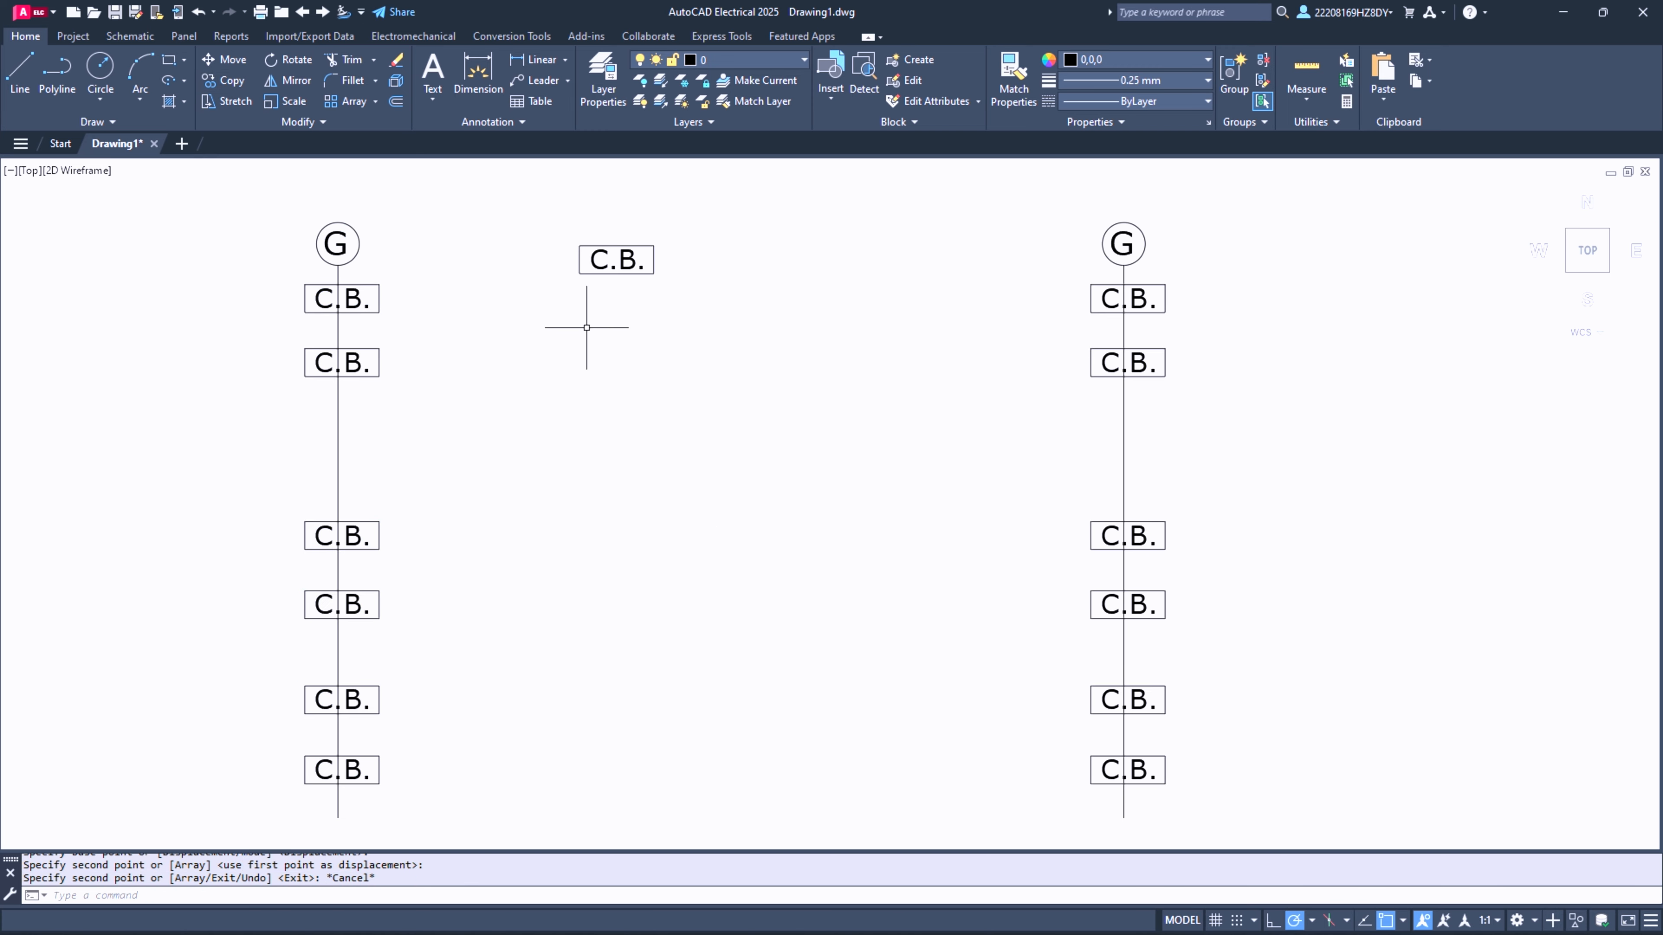
# - Set the current lineweight to 0.30 mm, checking the Lineweight Settings without changing them
pyautogui.click(1204, 80)
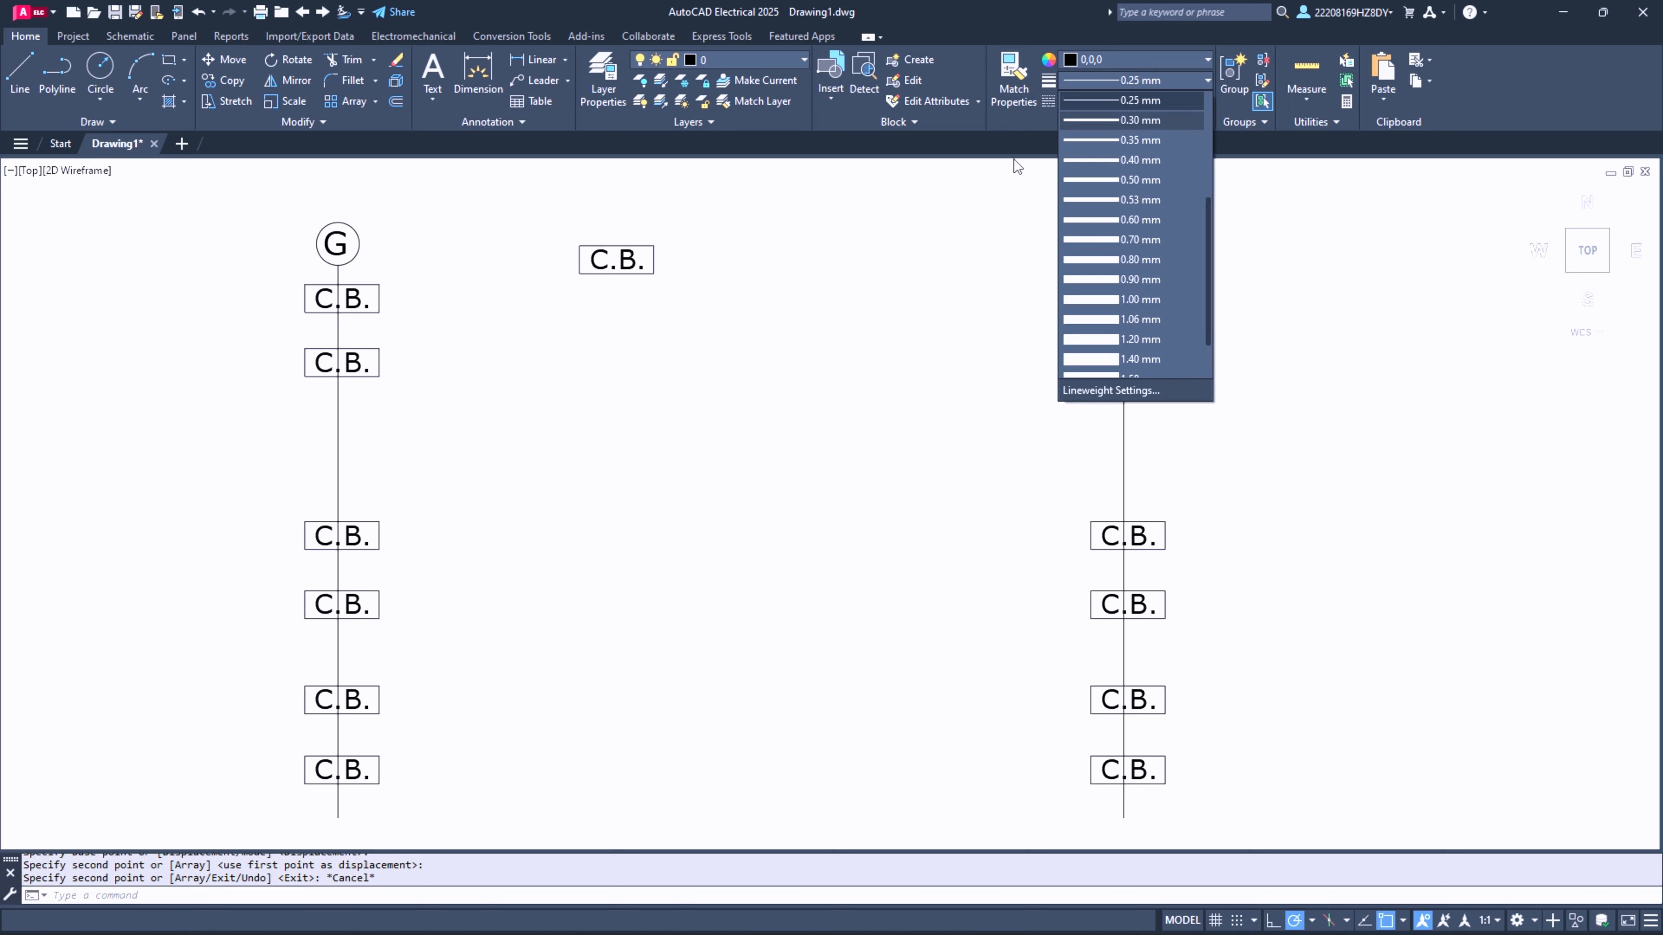
pyautogui.click(1145, 120)
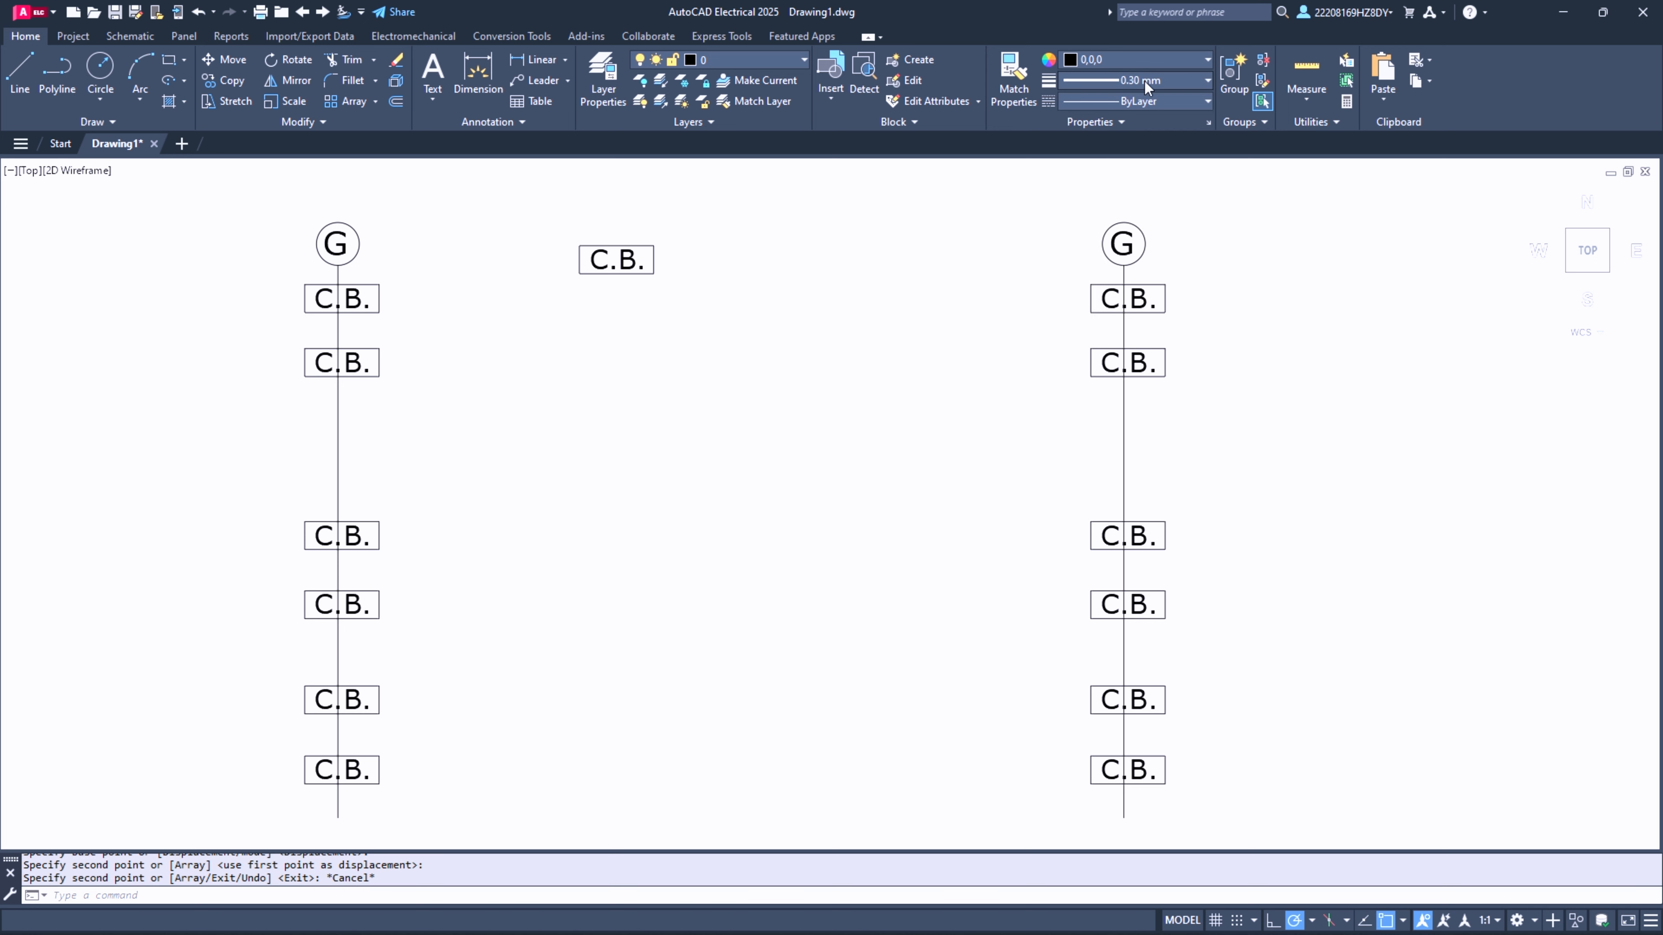
pyautogui.click(1145, 81)
pyautogui.click(1140, 388)
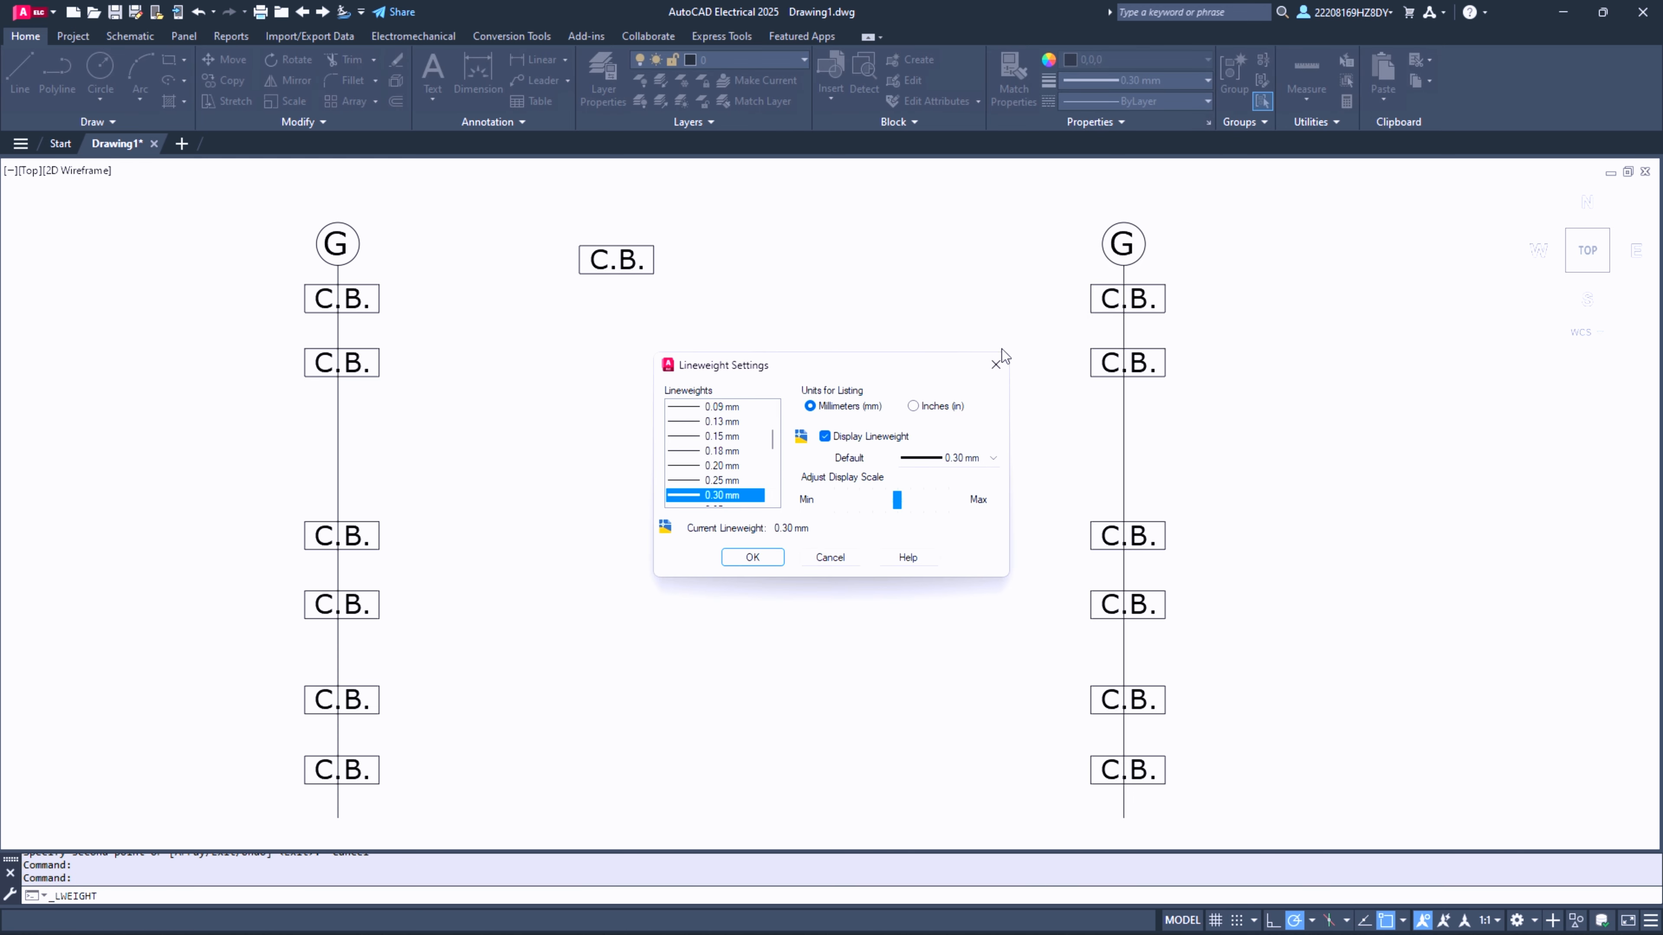
pyautogui.click(997, 362)
# - Draw a horizontal line about 34 units long across both G columns, between the top pair of C.B. symbols
pyautogui.click(20, 72)
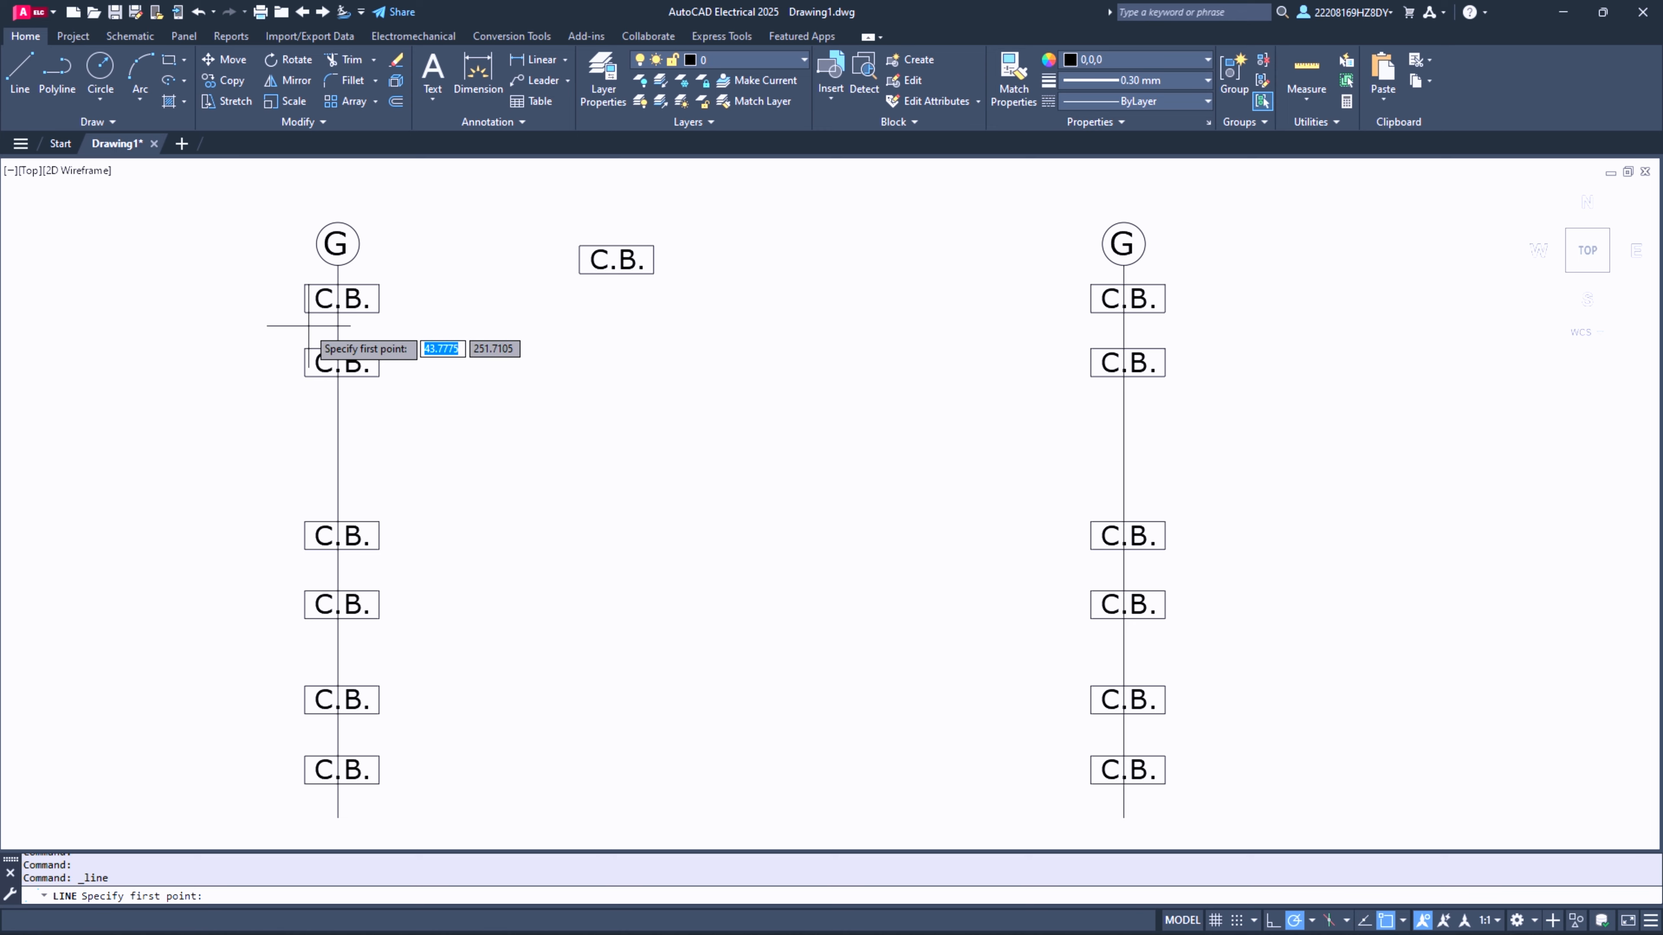
pyautogui.click(216, 326)
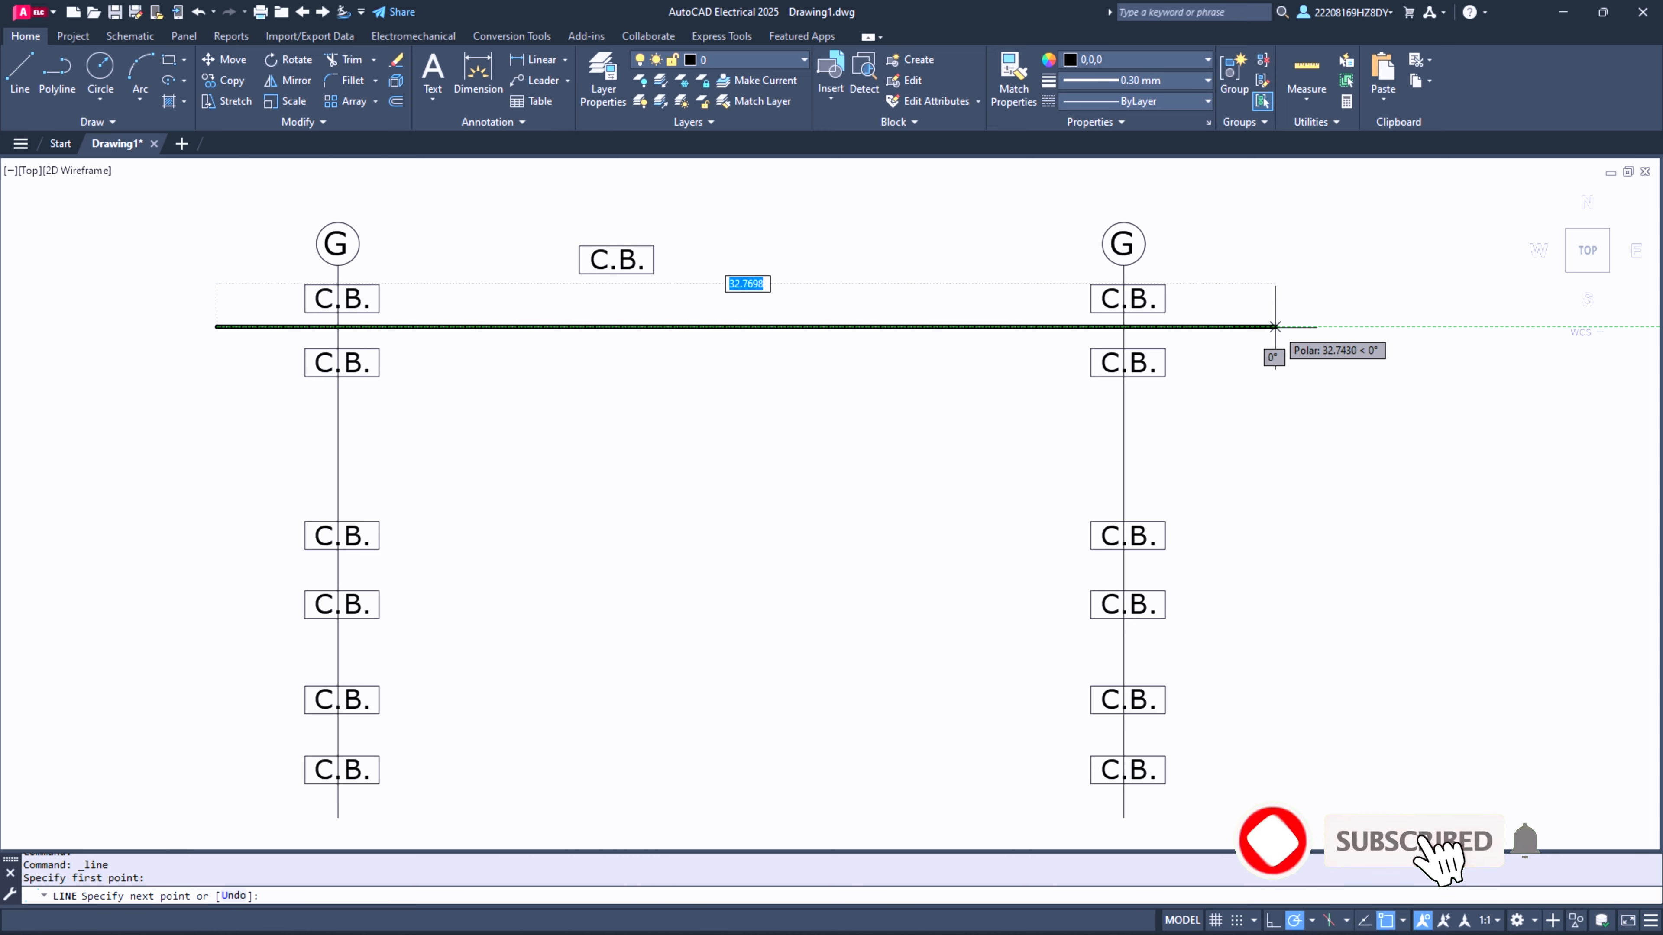
pyautogui.click(1323, 327)
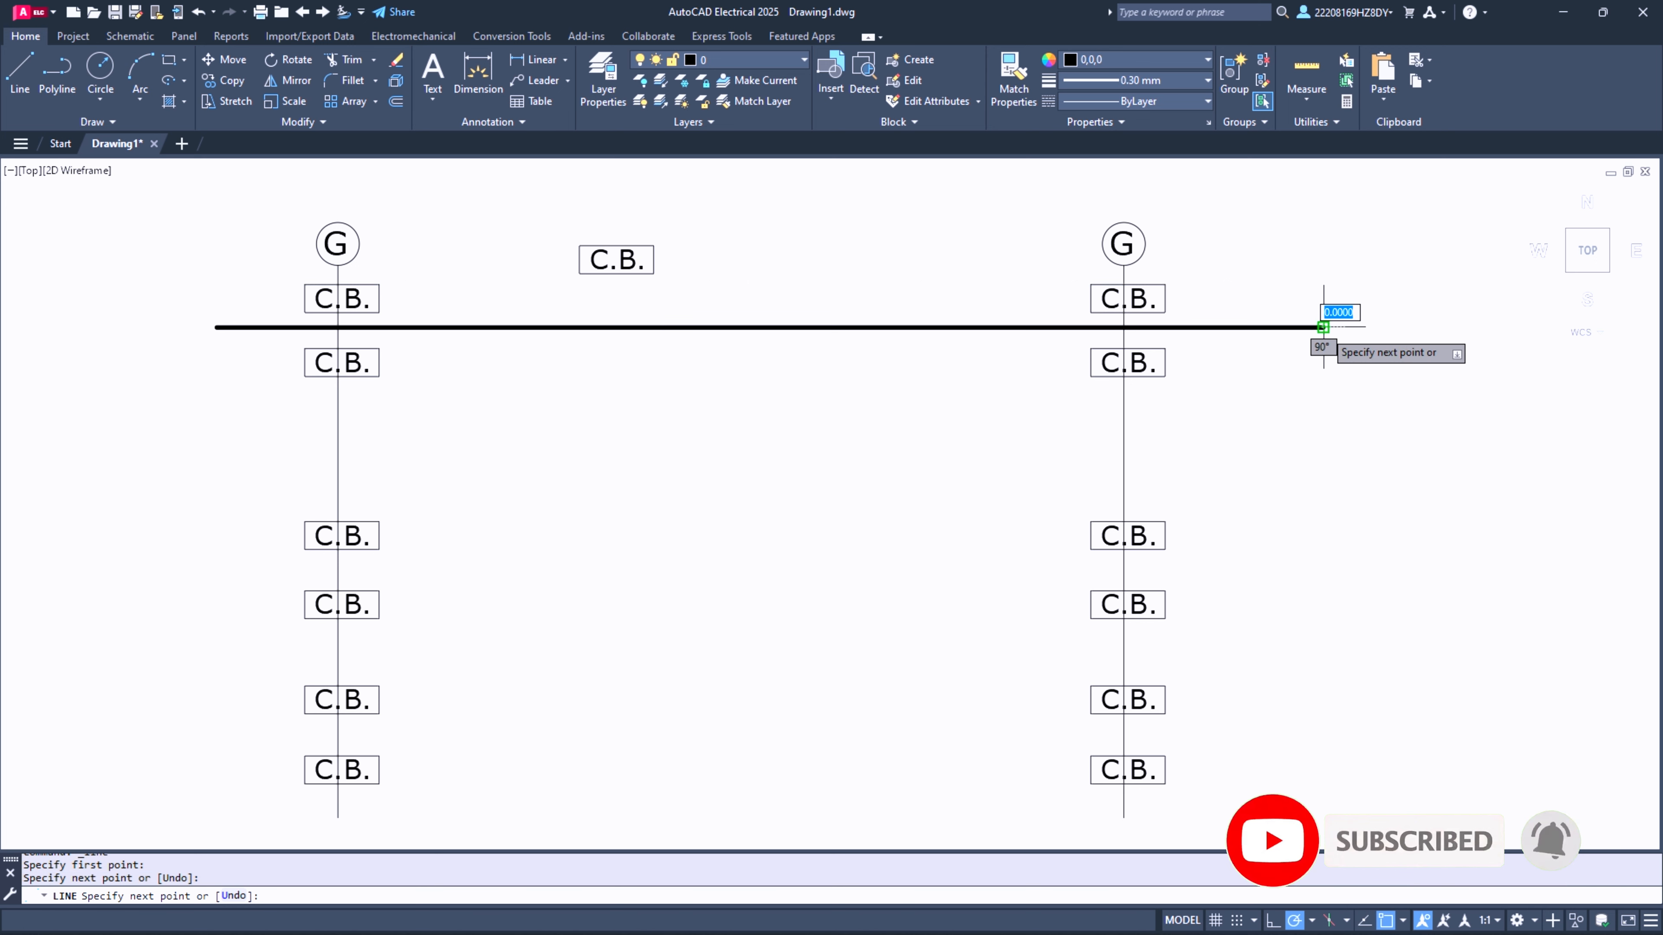
pyautogui.press('Return')
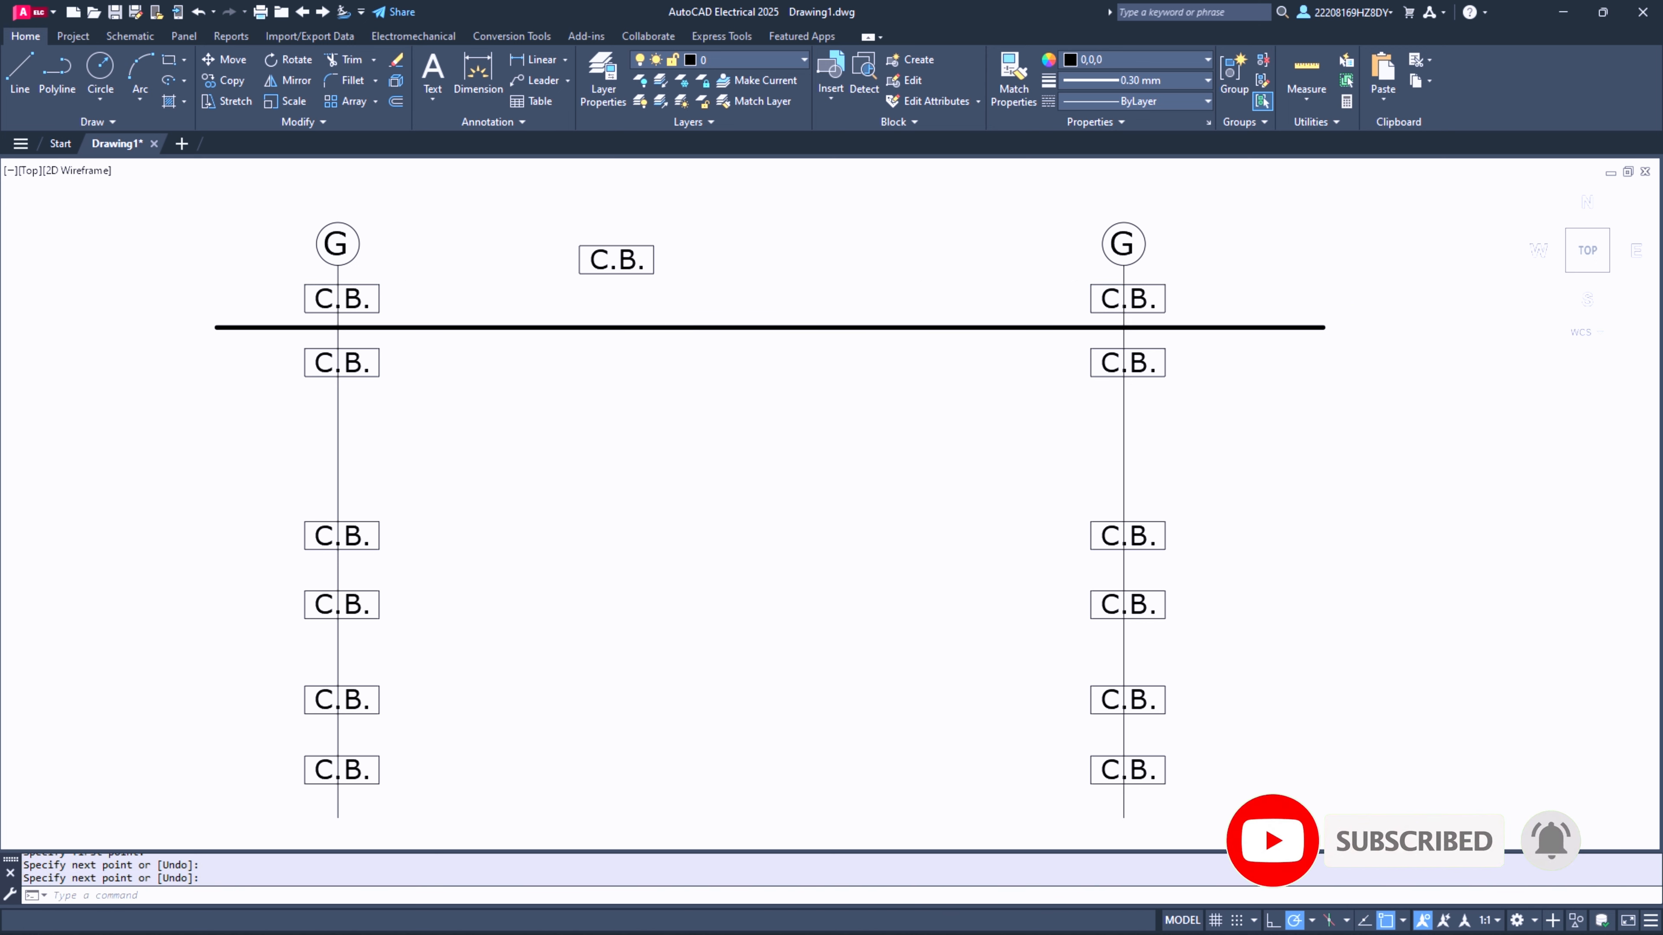
# - Copy the thick horizontal line straight down between the middle pair and the bottom pair of C.B. symbols
pyautogui.click(703, 322)
pyautogui.click(703, 330)
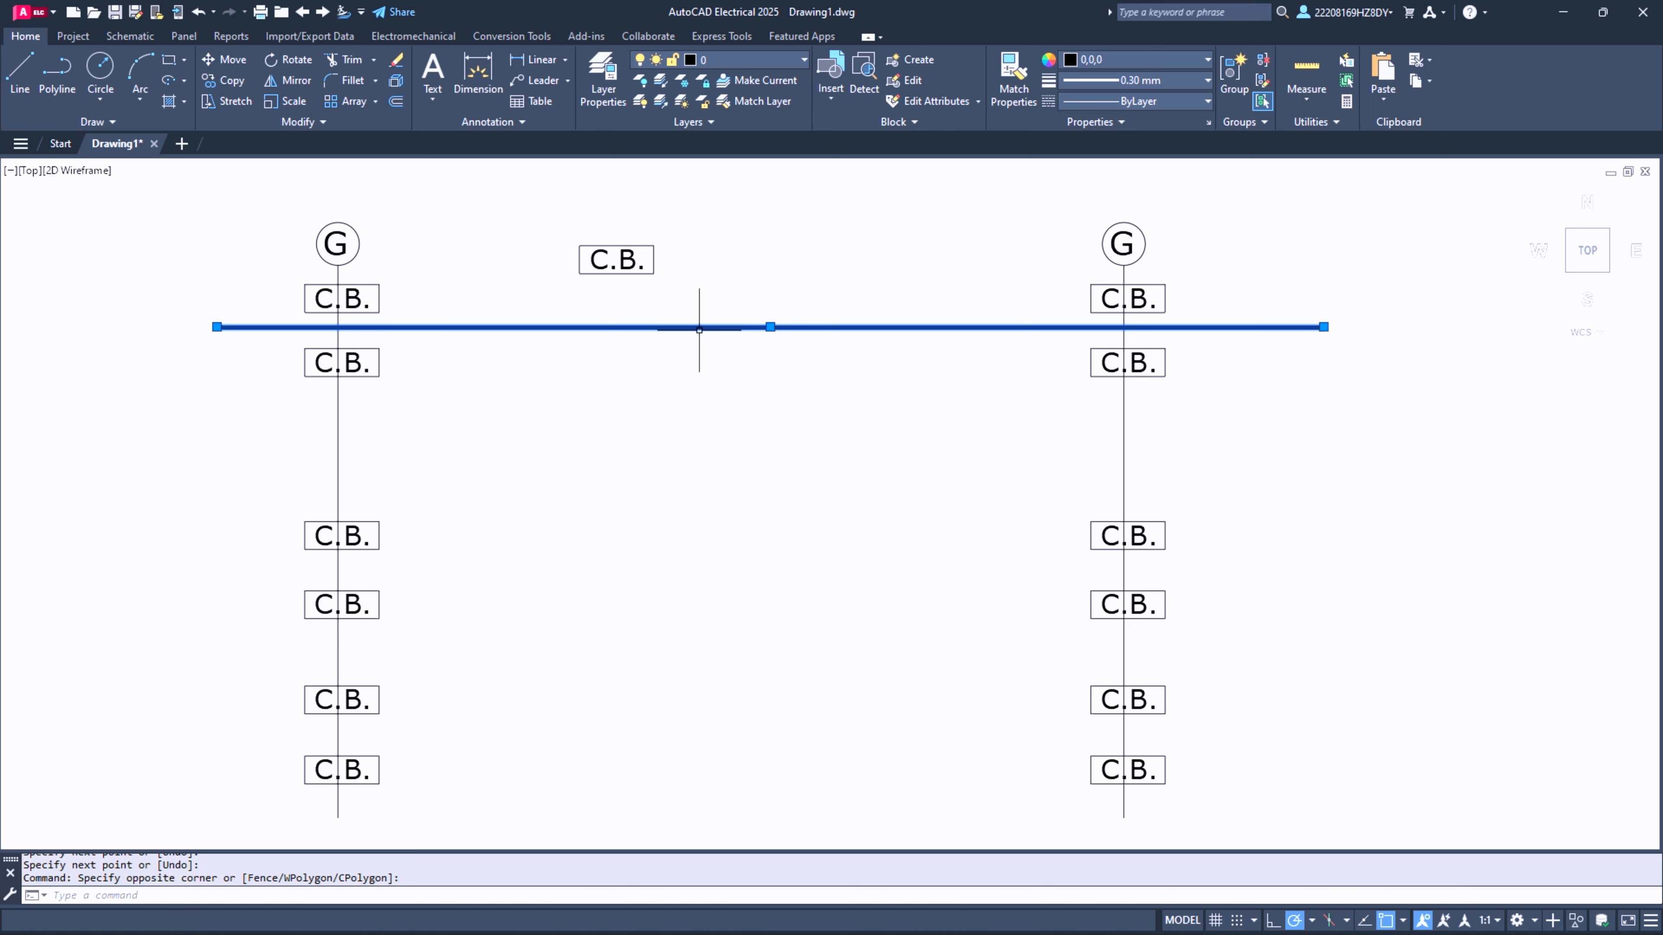
pyautogui.click(225, 83)
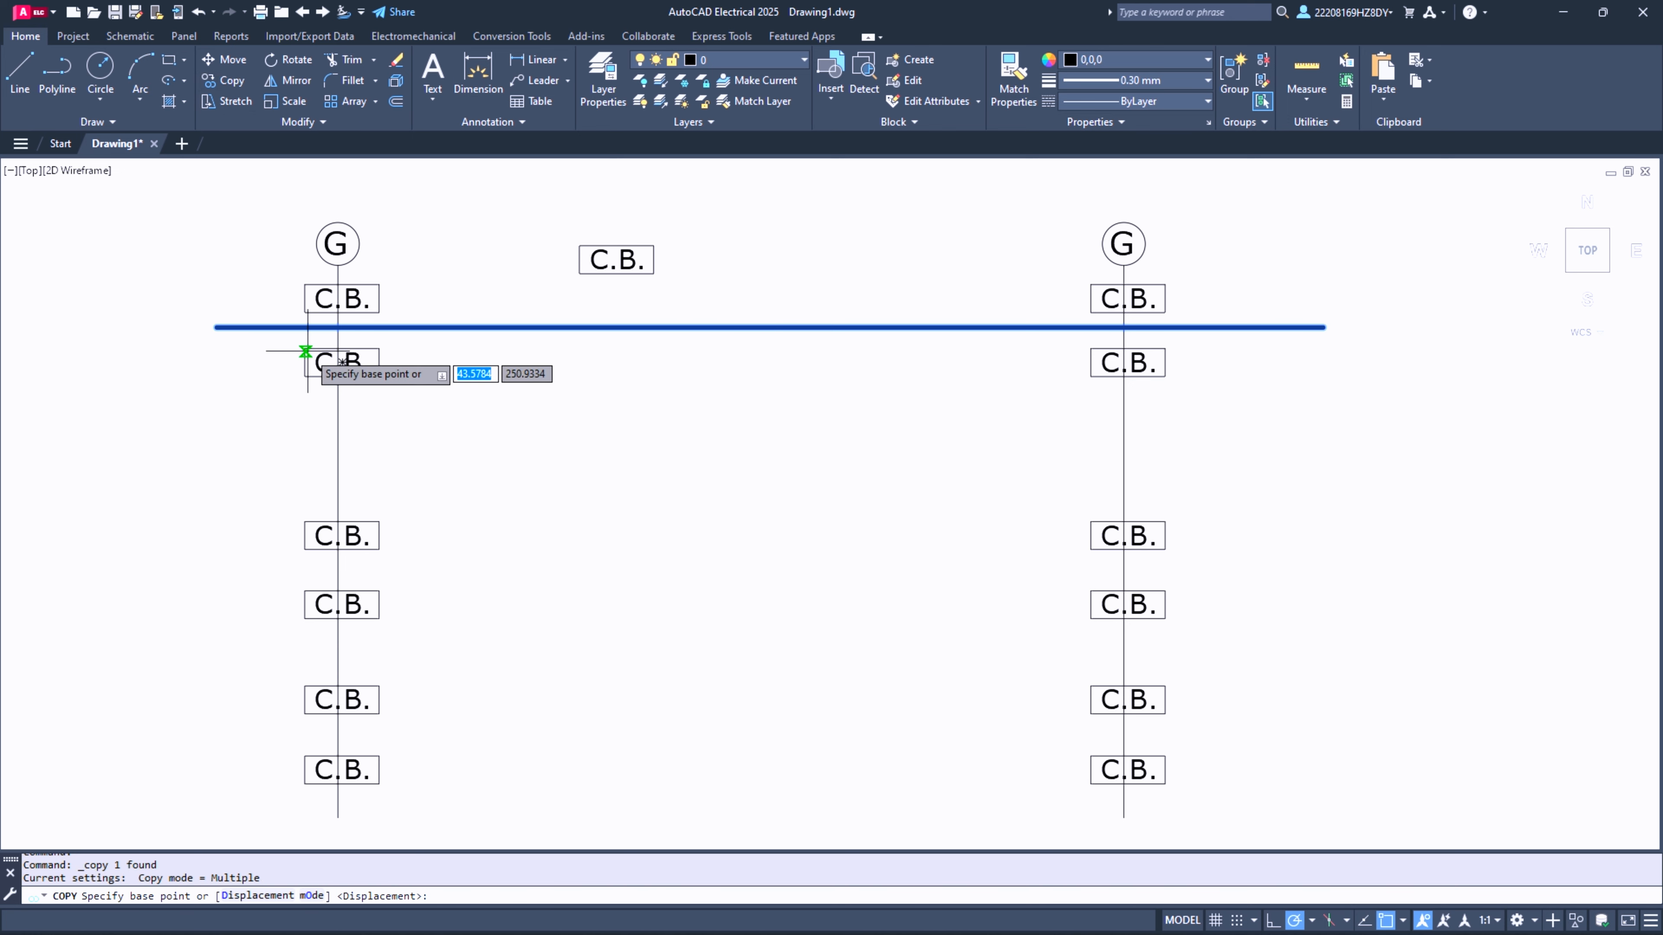
pyautogui.click(338, 327)
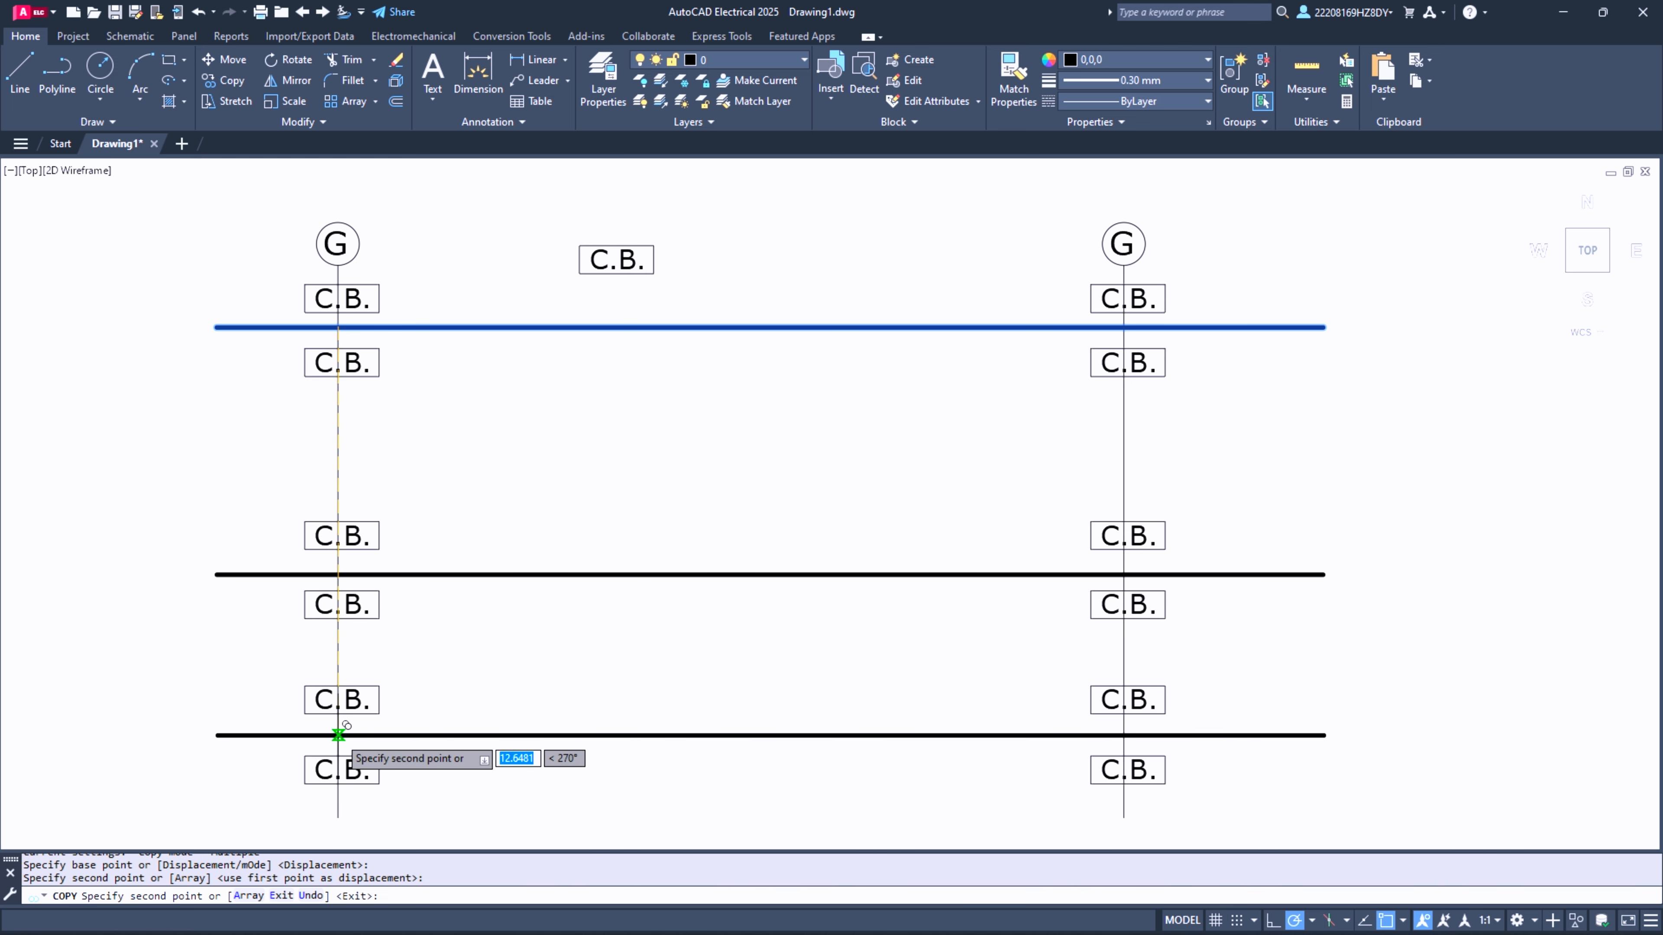
pyautogui.click(339, 734)
pyautogui.press('Escape')
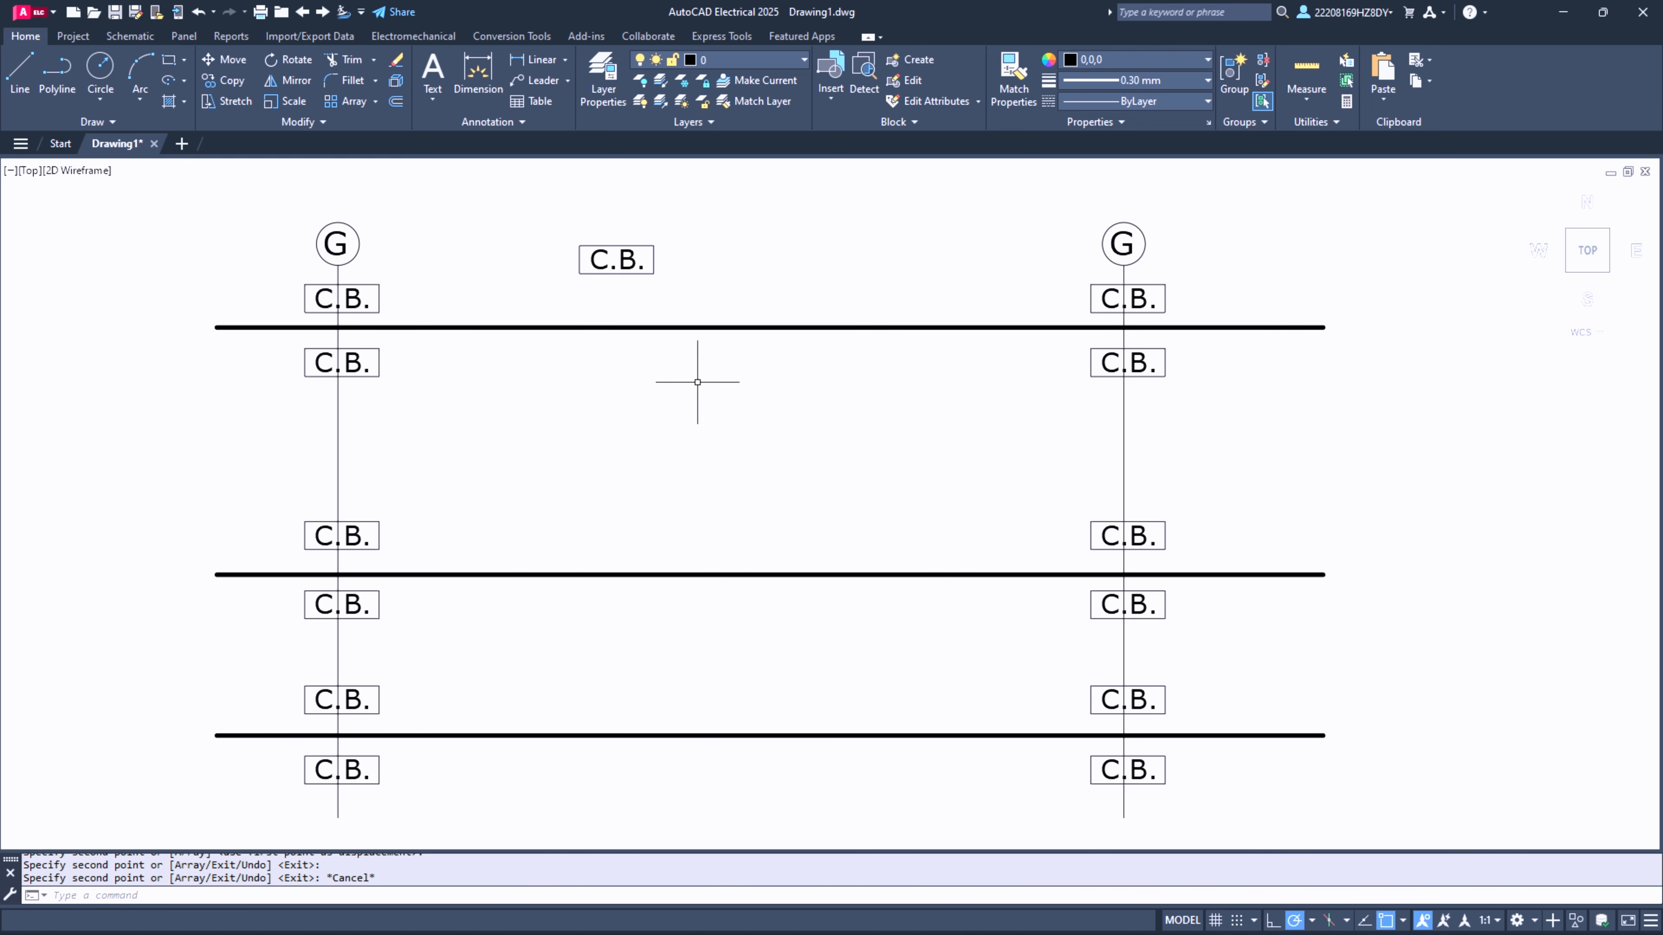
# - Draw a tiny circle centred on the lower end of the first G column's vertical line
pyautogui.click(113, 69)
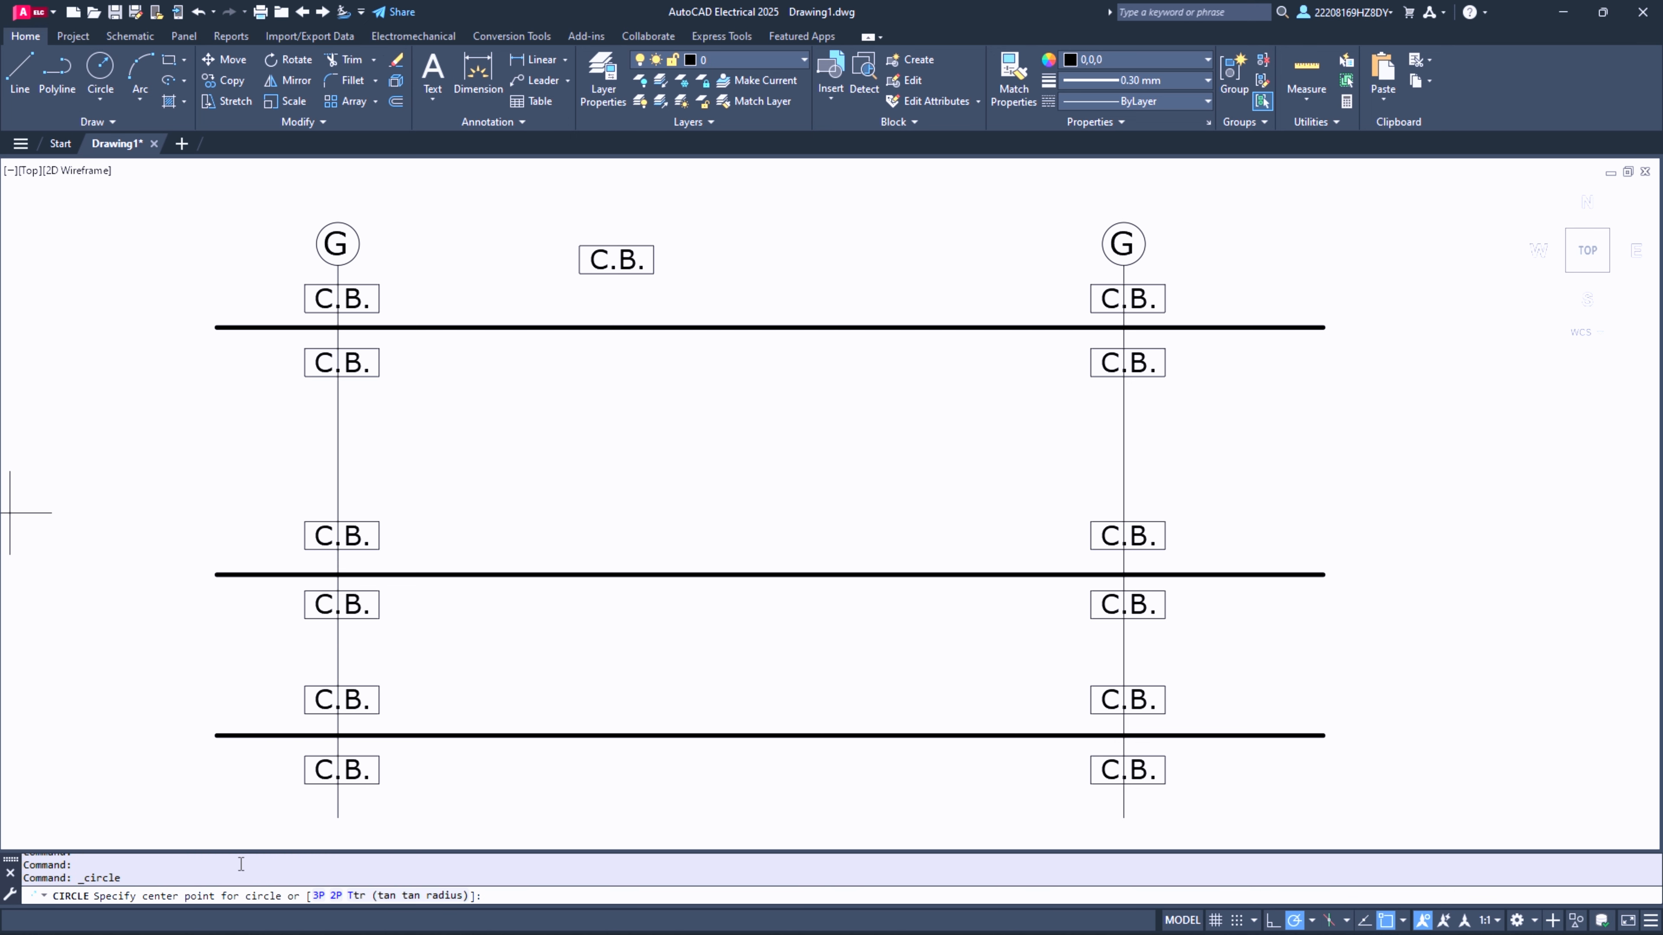
pyautogui.scroll(8, 334, 827)
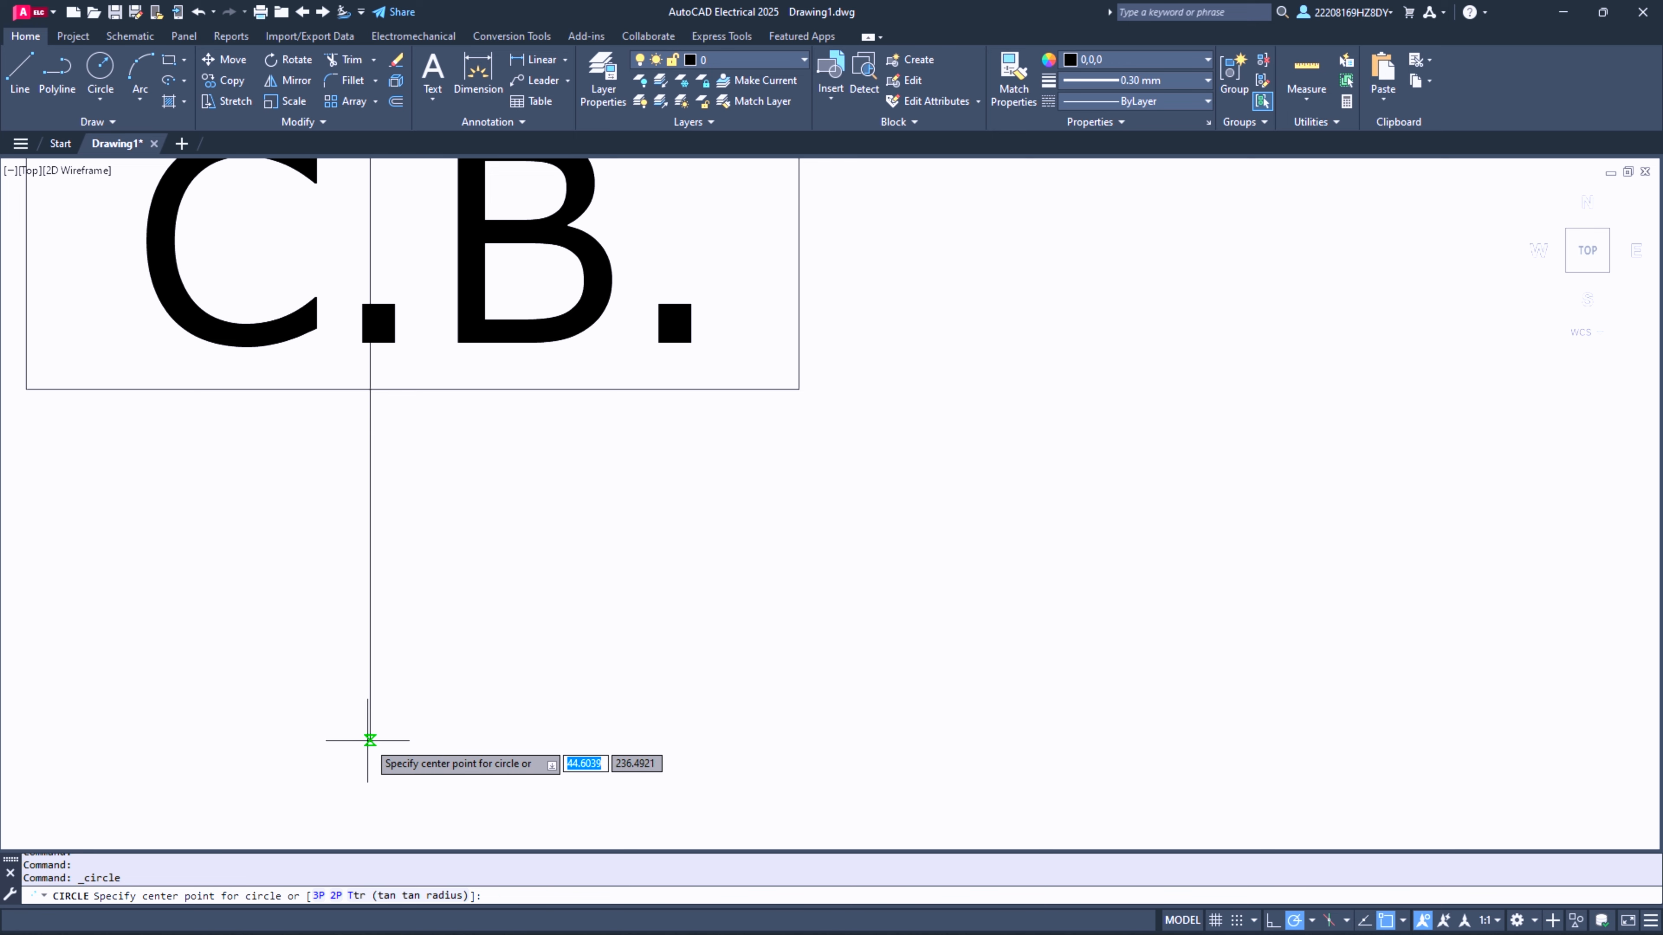
pyautogui.click(370, 741)
pyautogui.click(370, 757)
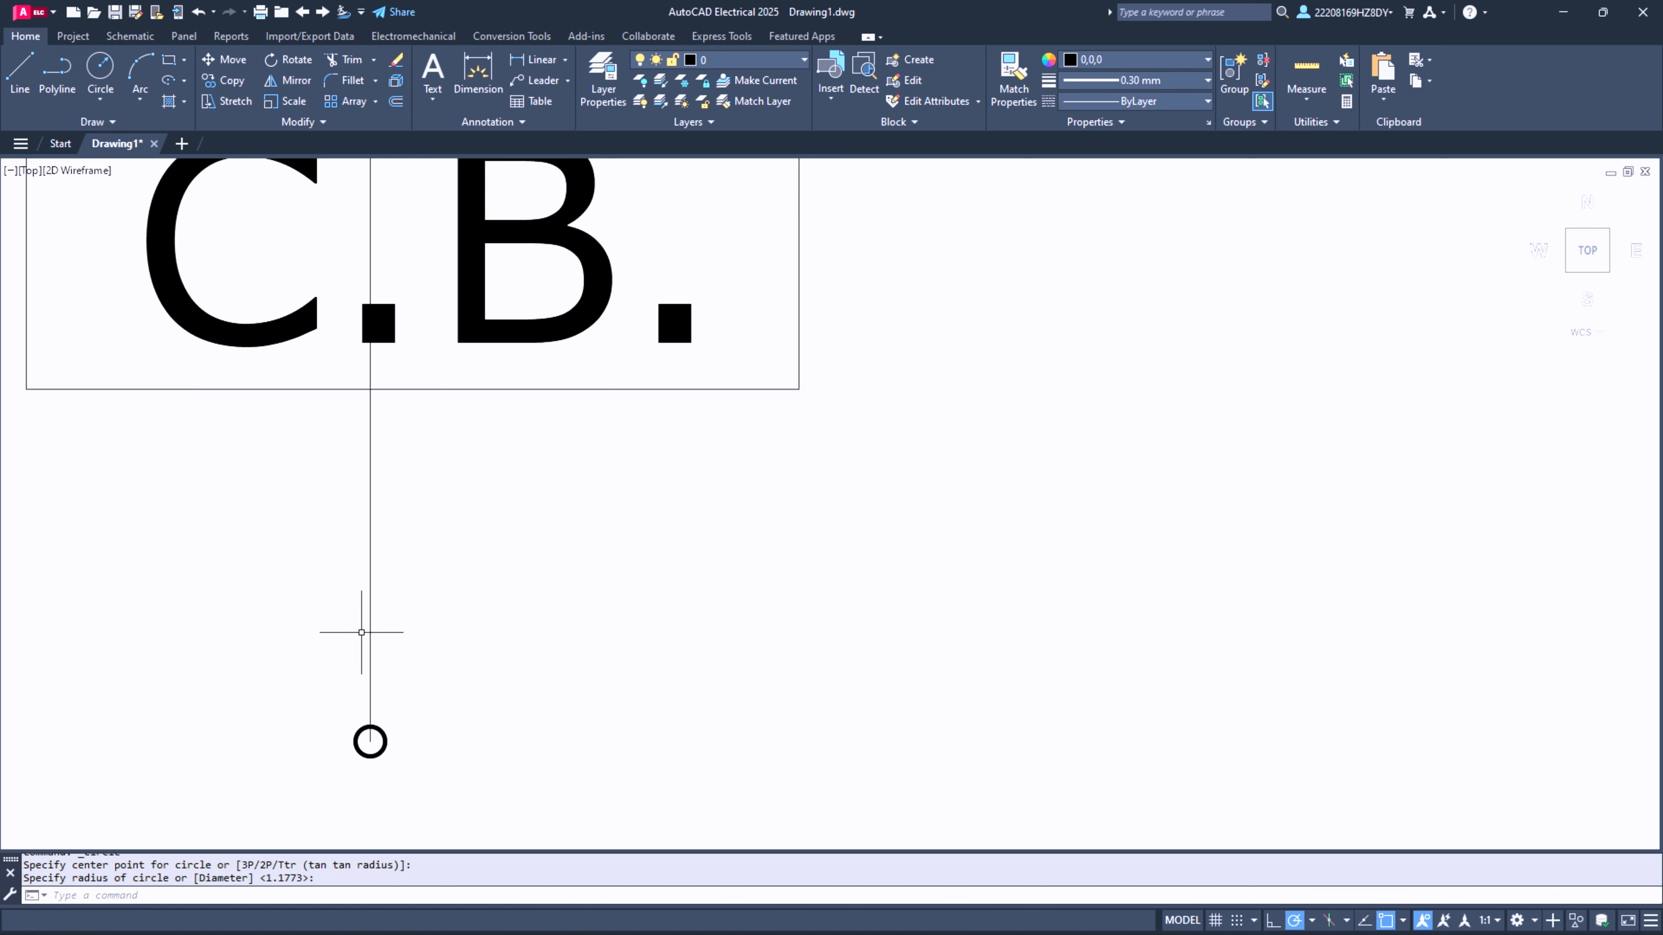
# - Trim the piece of the vertical line that lies inside the tiny end circle
pyautogui.click(385, 736)
pyautogui.click(369, 728)
pyautogui.press('Escape')
pyautogui.press('Escape')
pyautogui.click(346, 62)
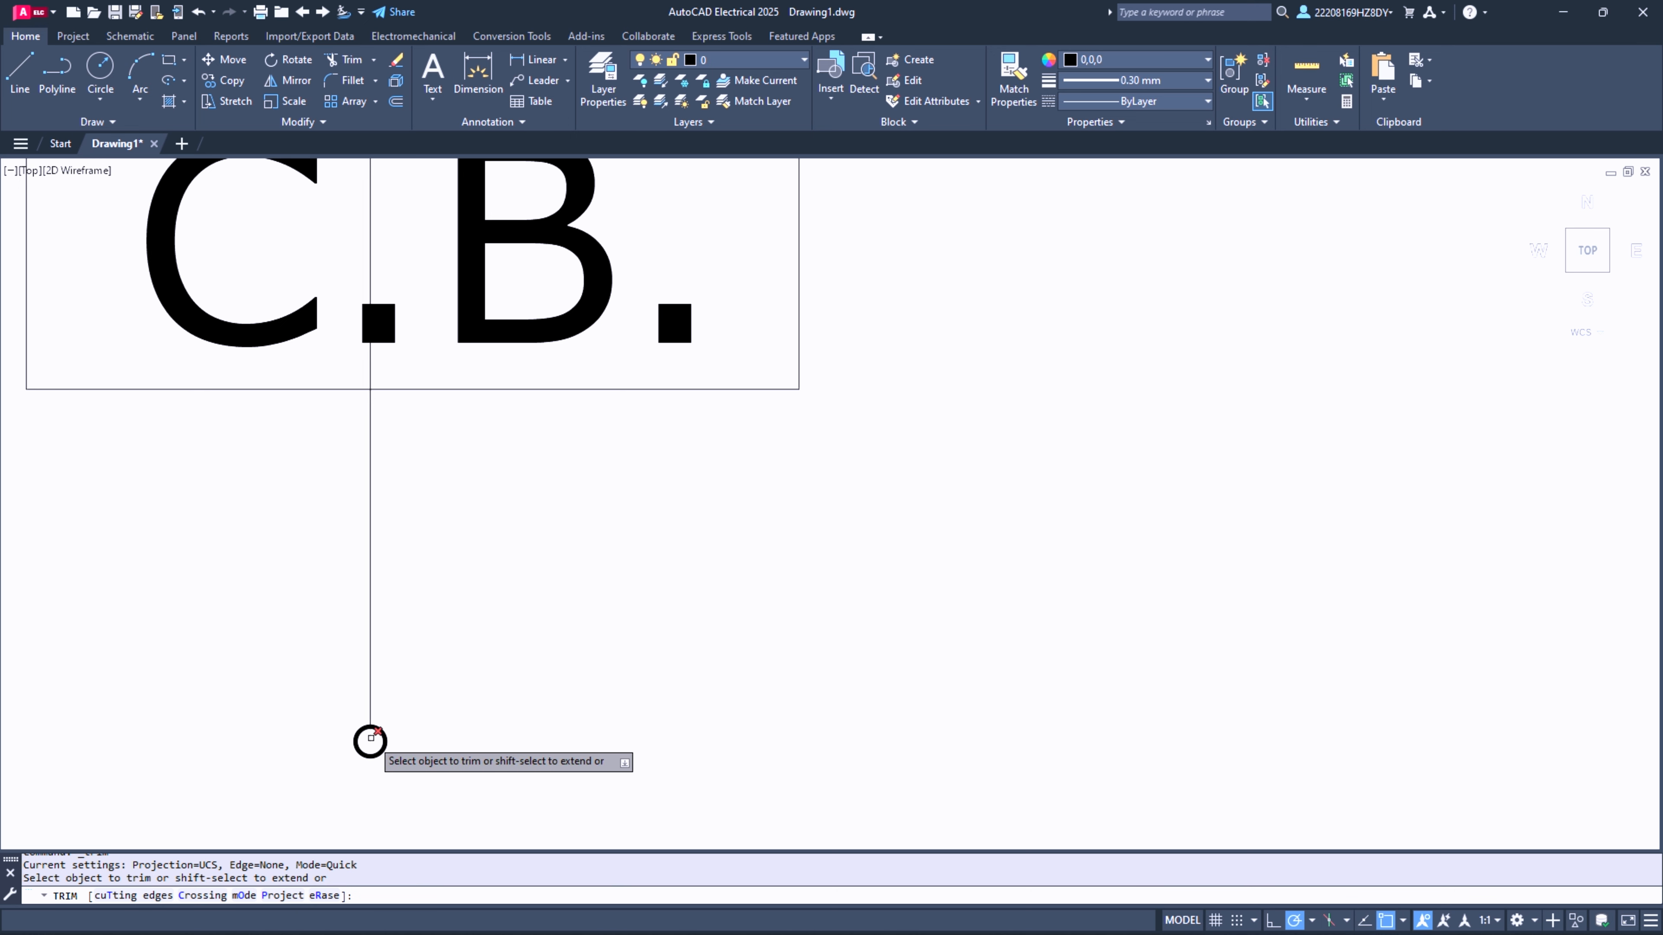
pyautogui.press('Escape')
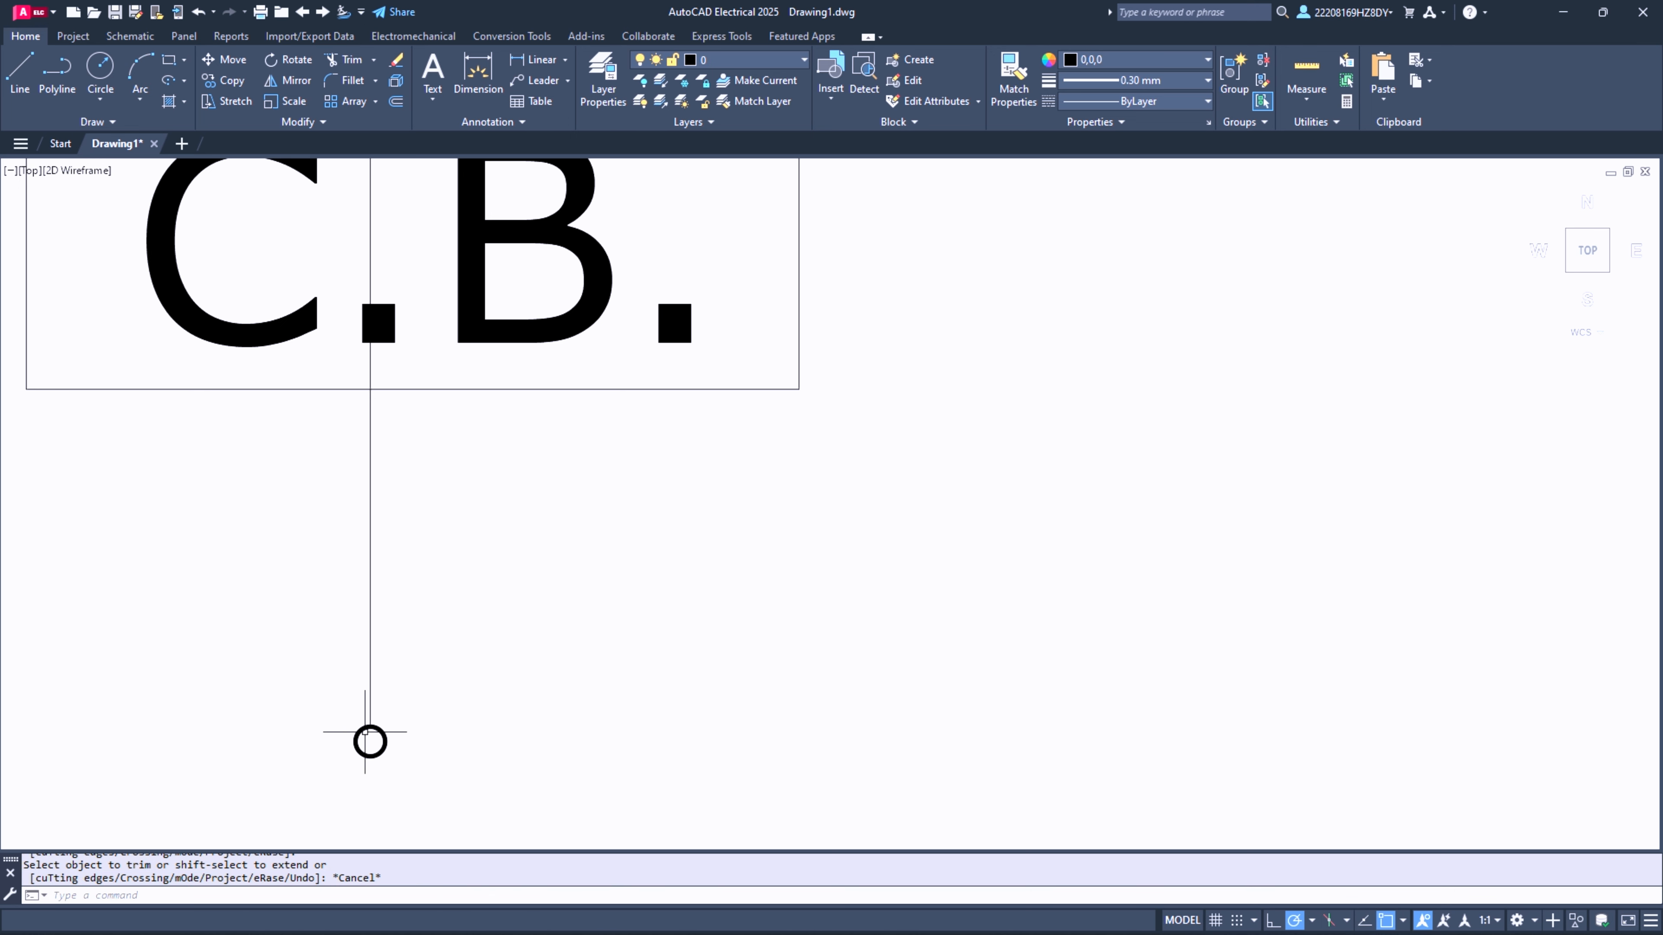
# - Copy the tiny end circle by its top point onto the lower end of the second G column's line, about 24 units across
pyautogui.click(366, 728)
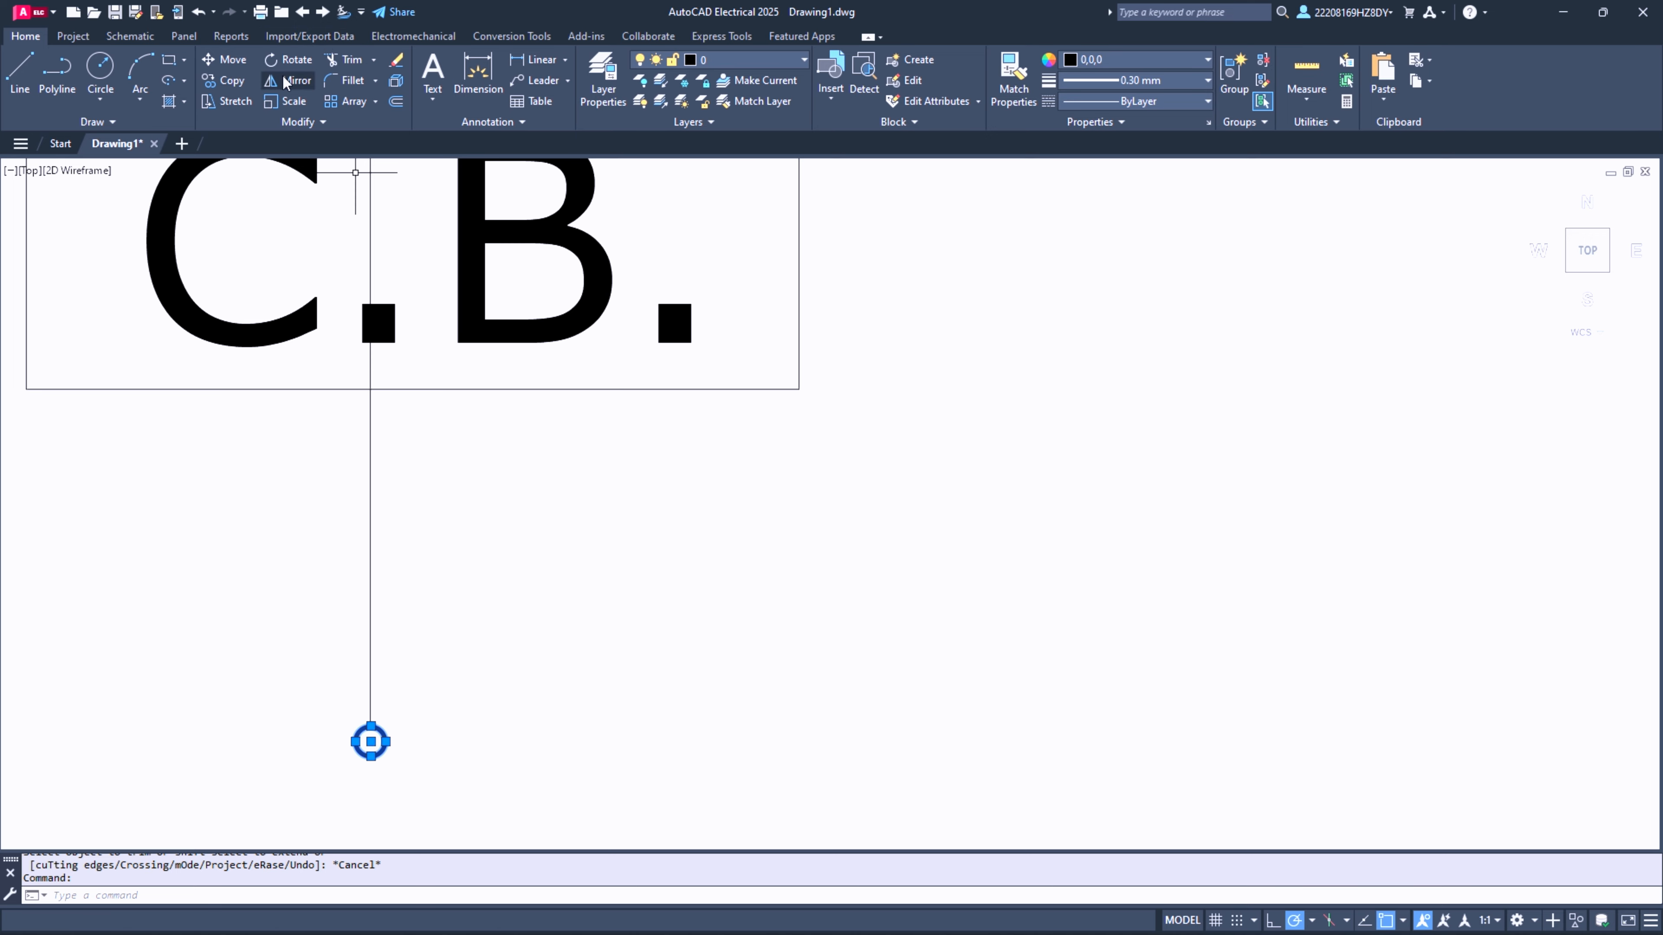
pyautogui.click(237, 83)
pyautogui.click(371, 741)
pyautogui.scroll(-8, 674, 636)
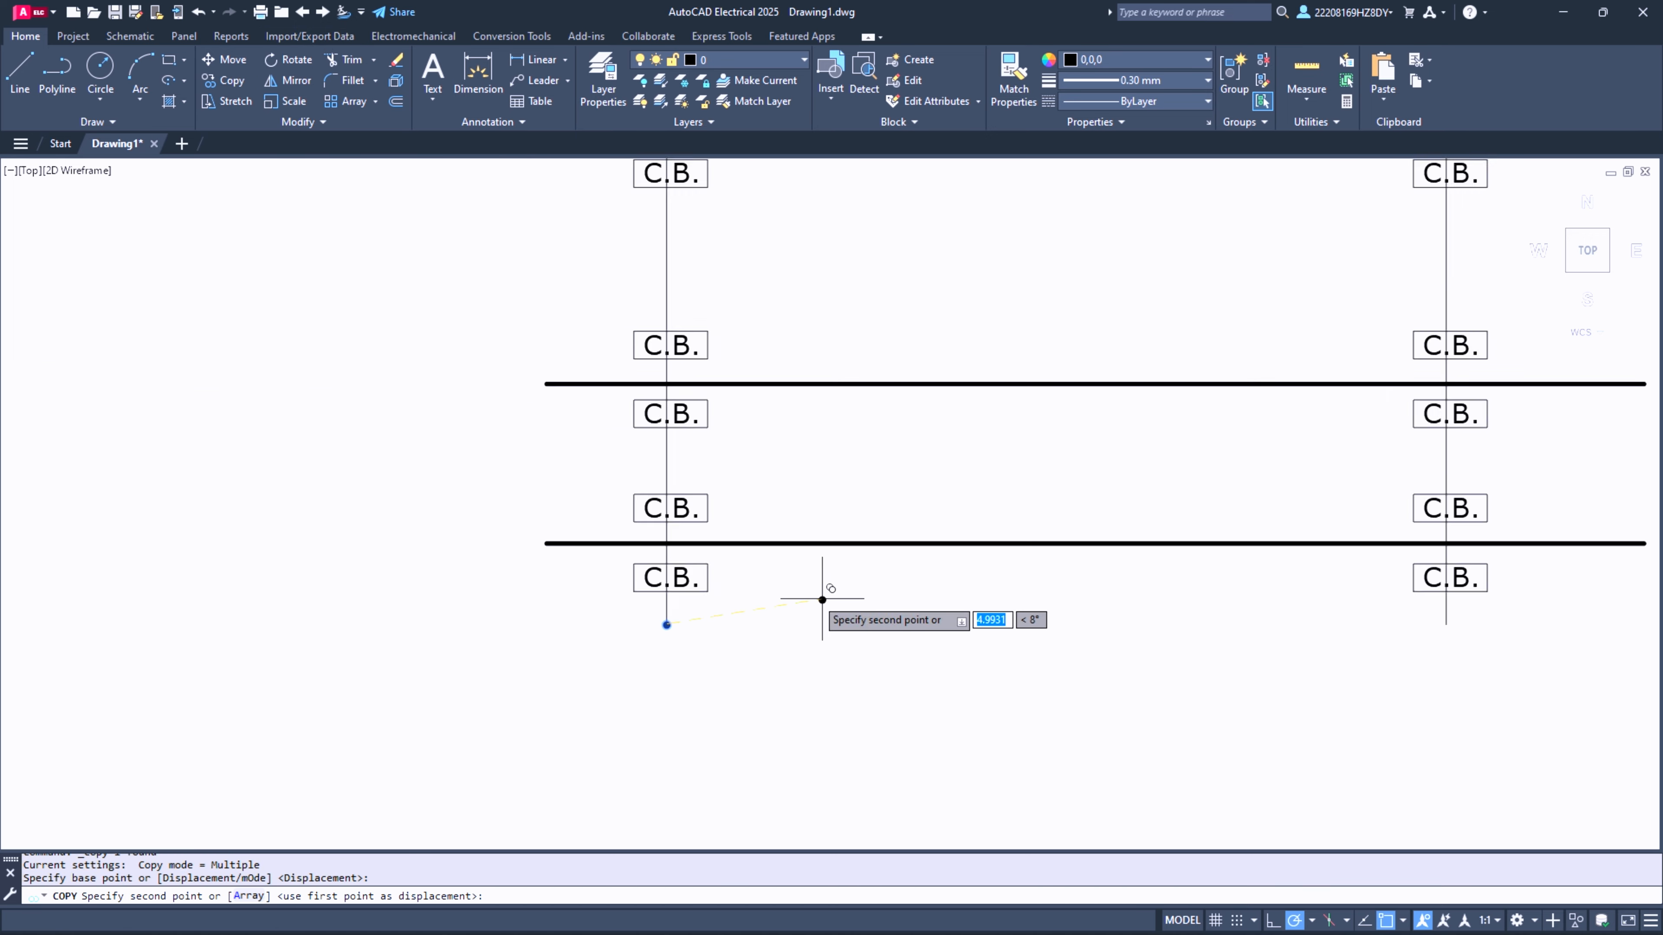
pyautogui.scroll(-4, 1173, 612)
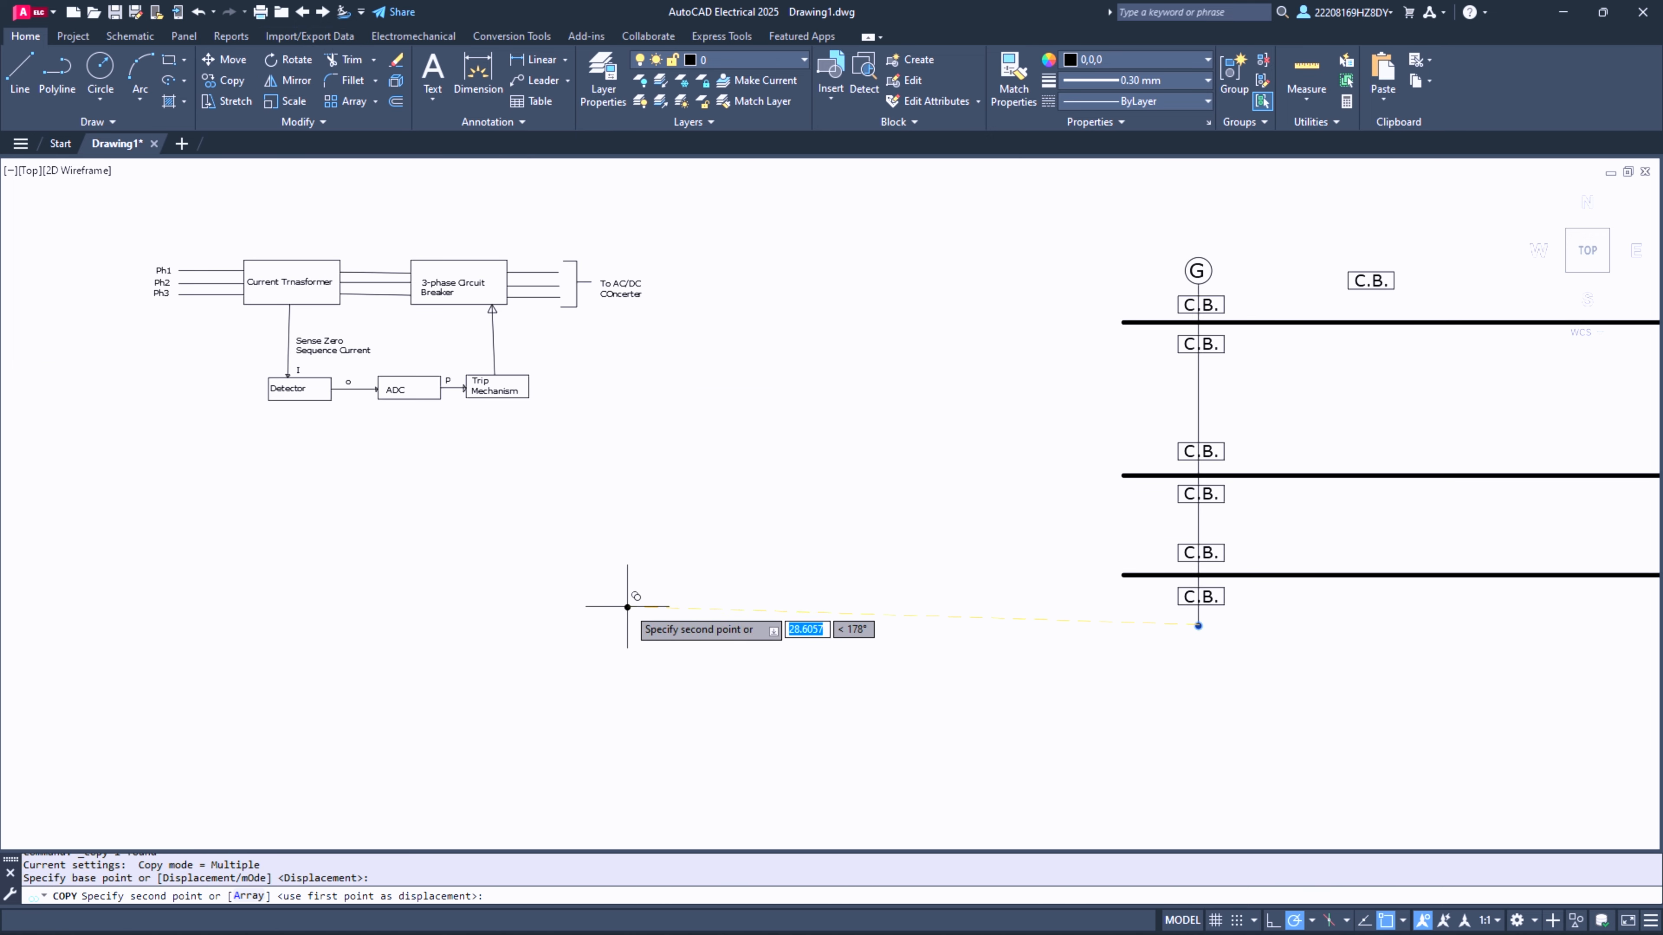
pyautogui.rightClick(1360, 688)
pyautogui.click(1618, 568)
pyautogui.scroll(8, 1469, 601)
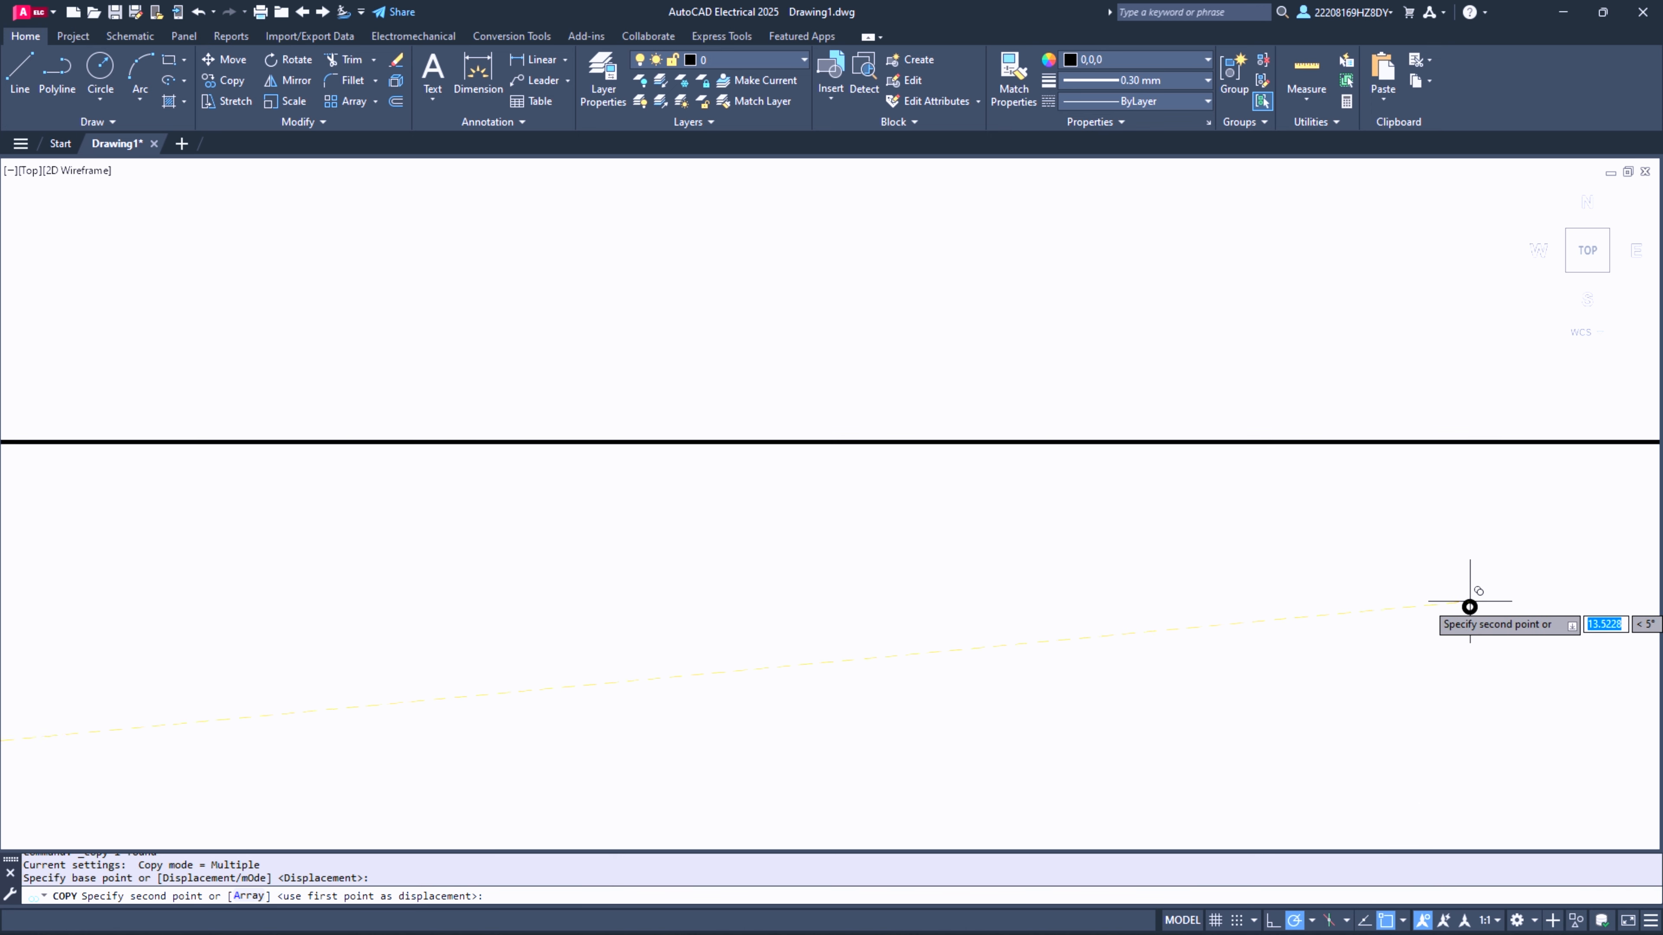
pyautogui.scroll(-6, 1470, 601)
pyautogui.scroll(-2, 378, 670)
pyautogui.scroll(4, 1144, 597)
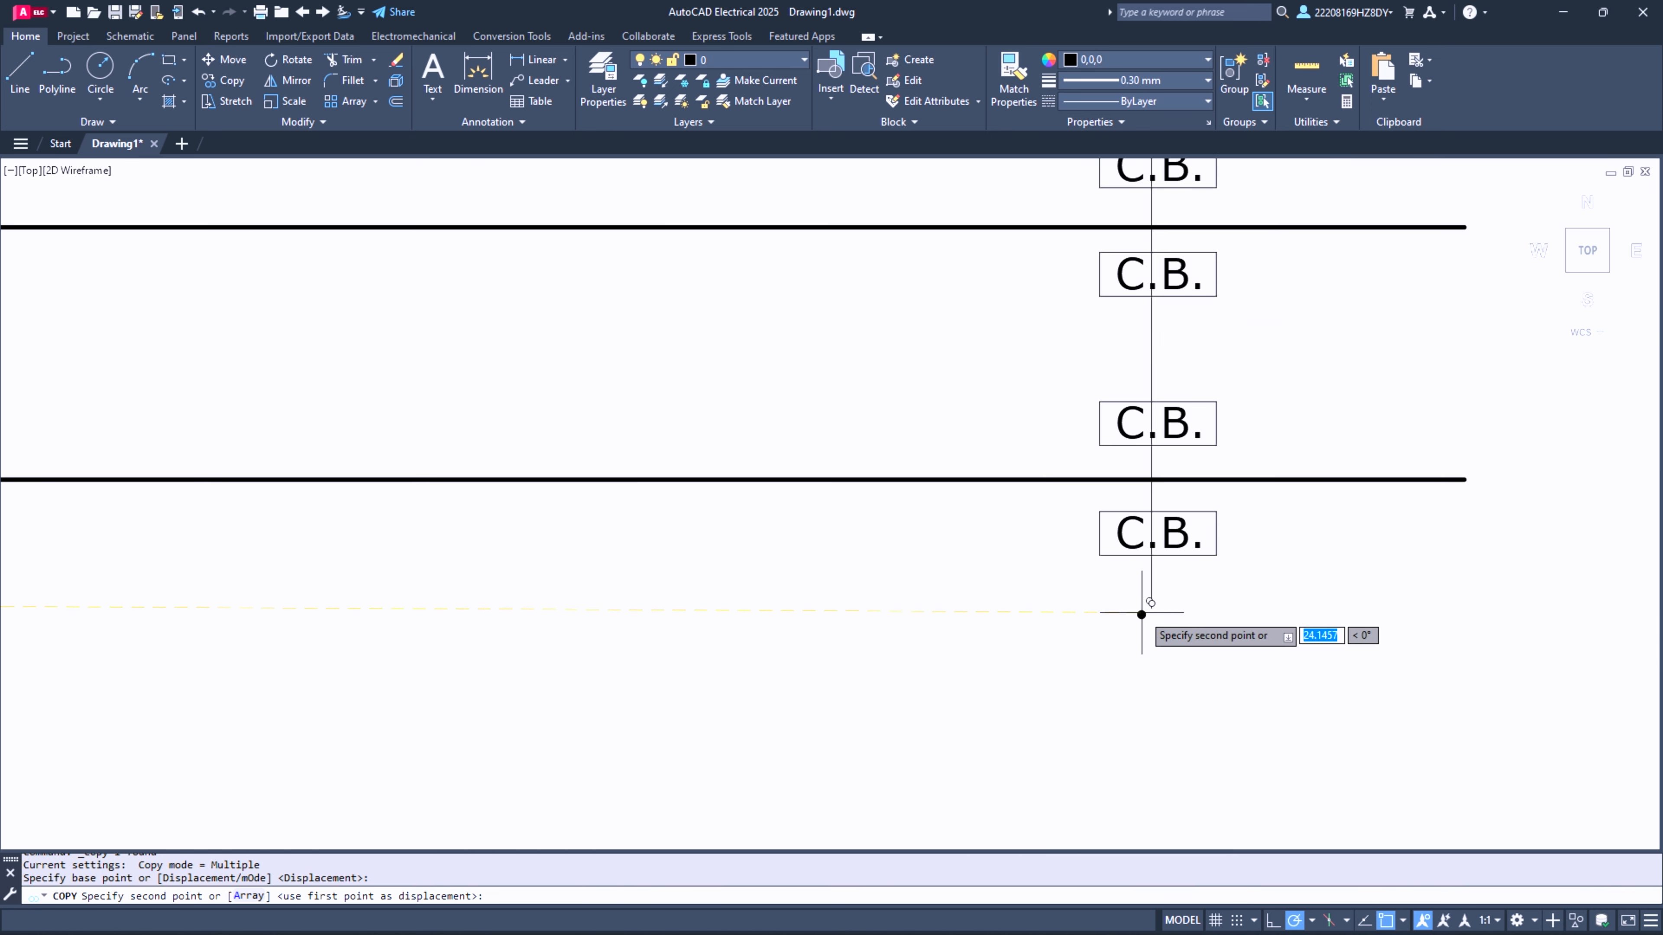
pyautogui.scroll(7, 1144, 610)
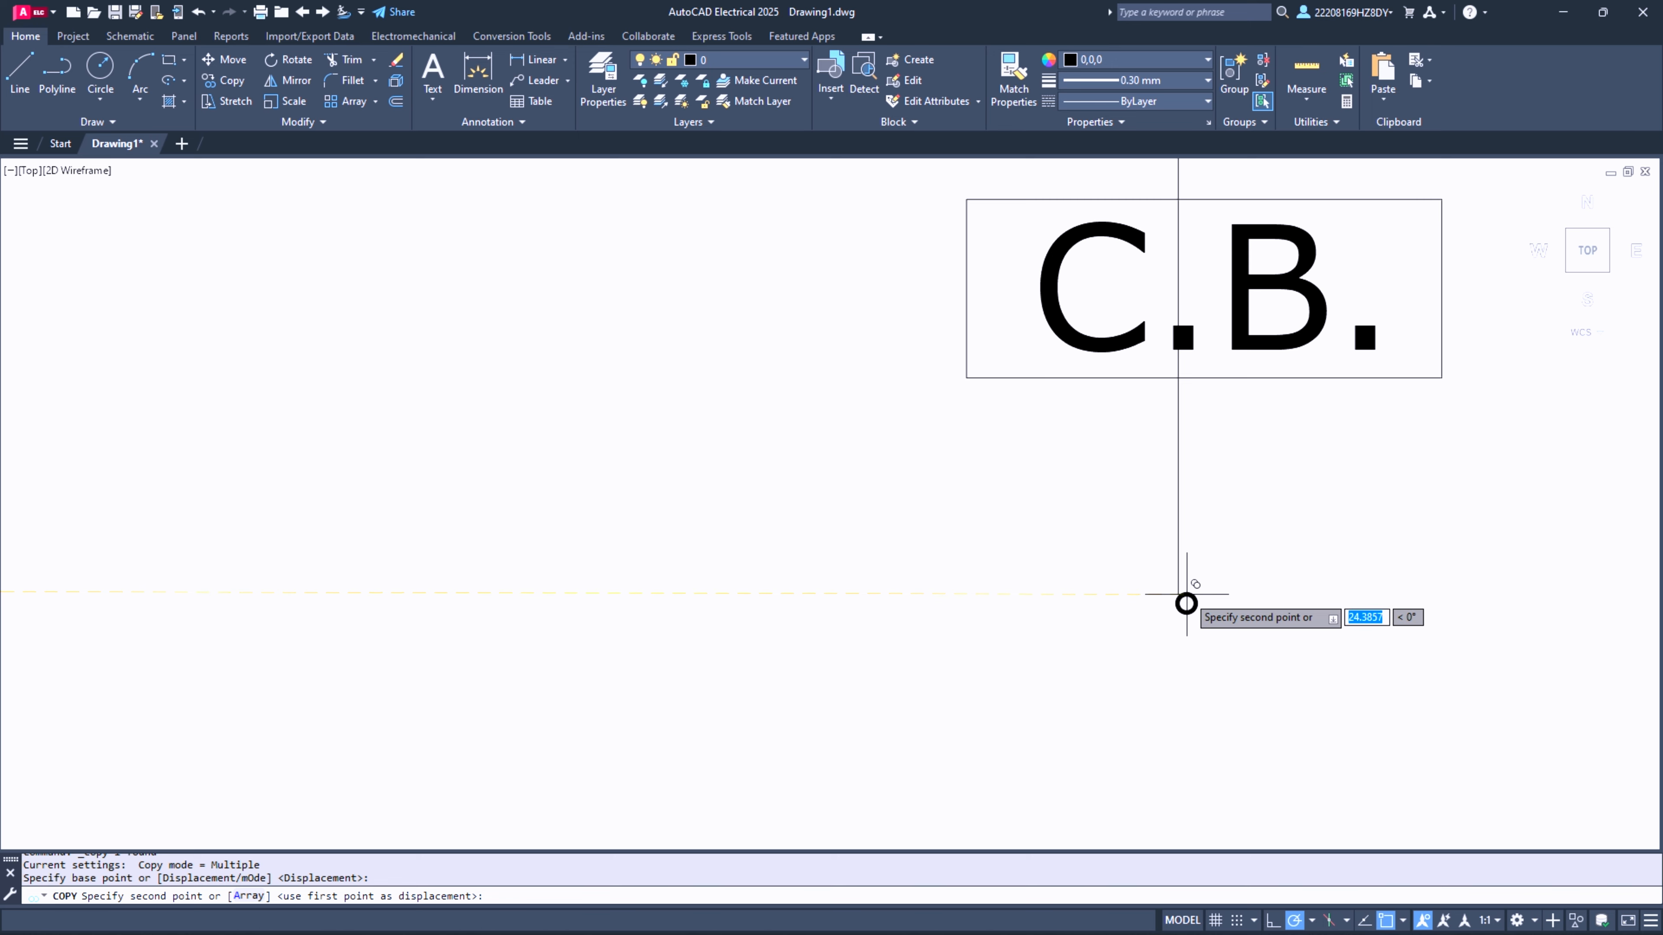
pyautogui.scroll(7, 1178, 595)
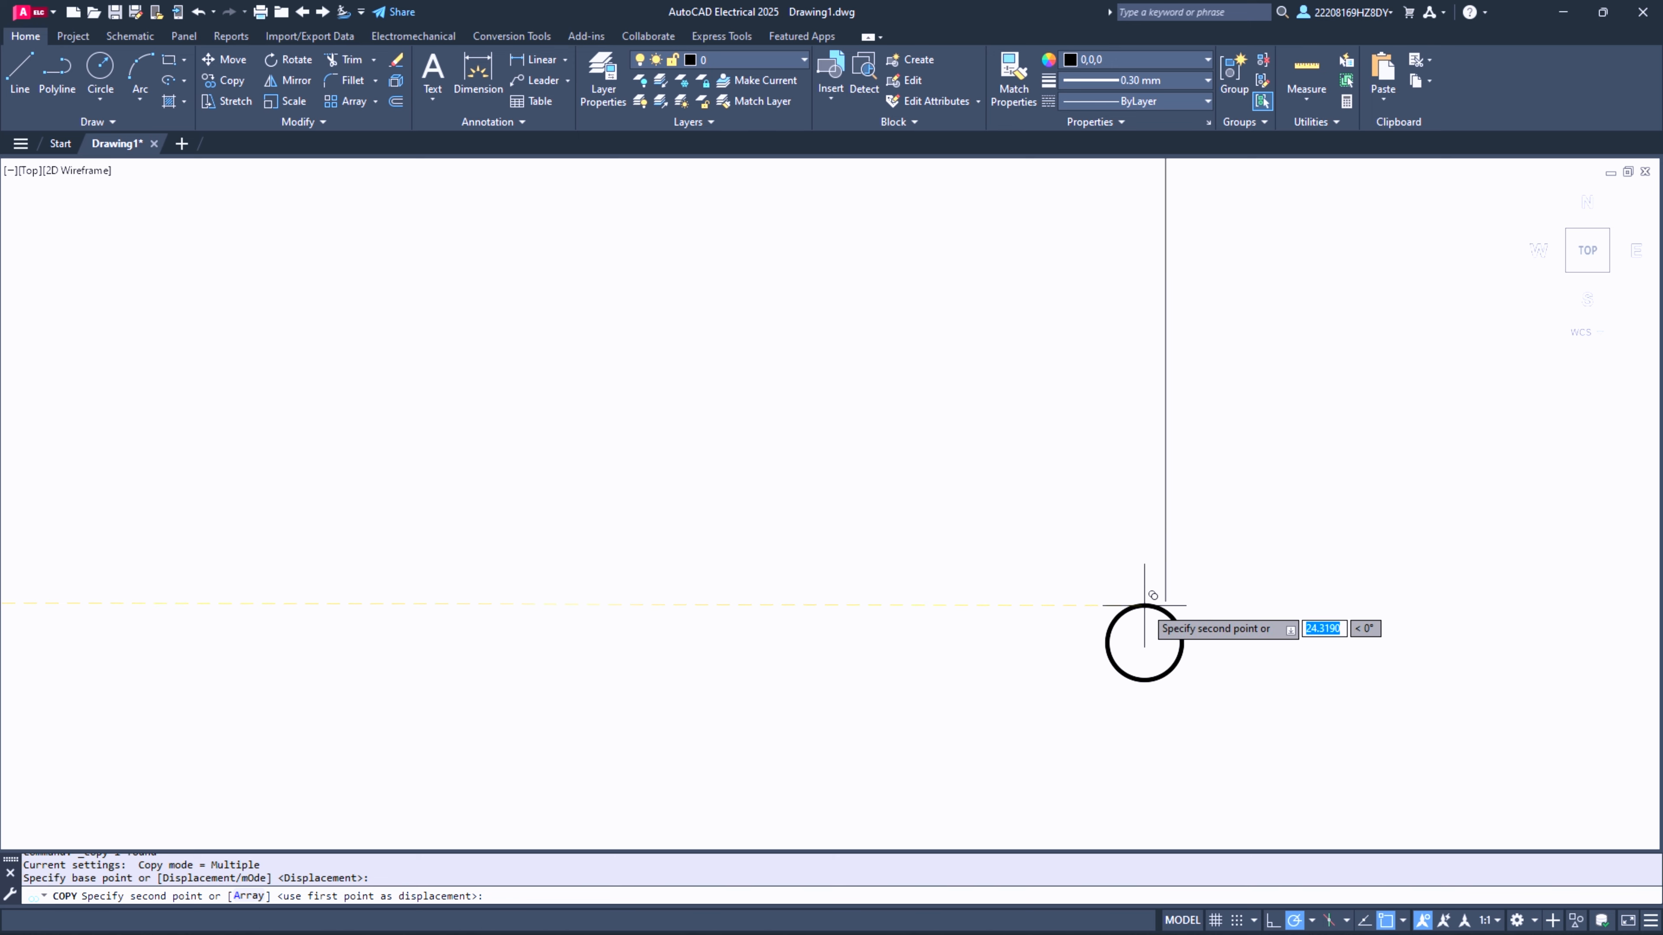
pyautogui.rightClick(586, 300)
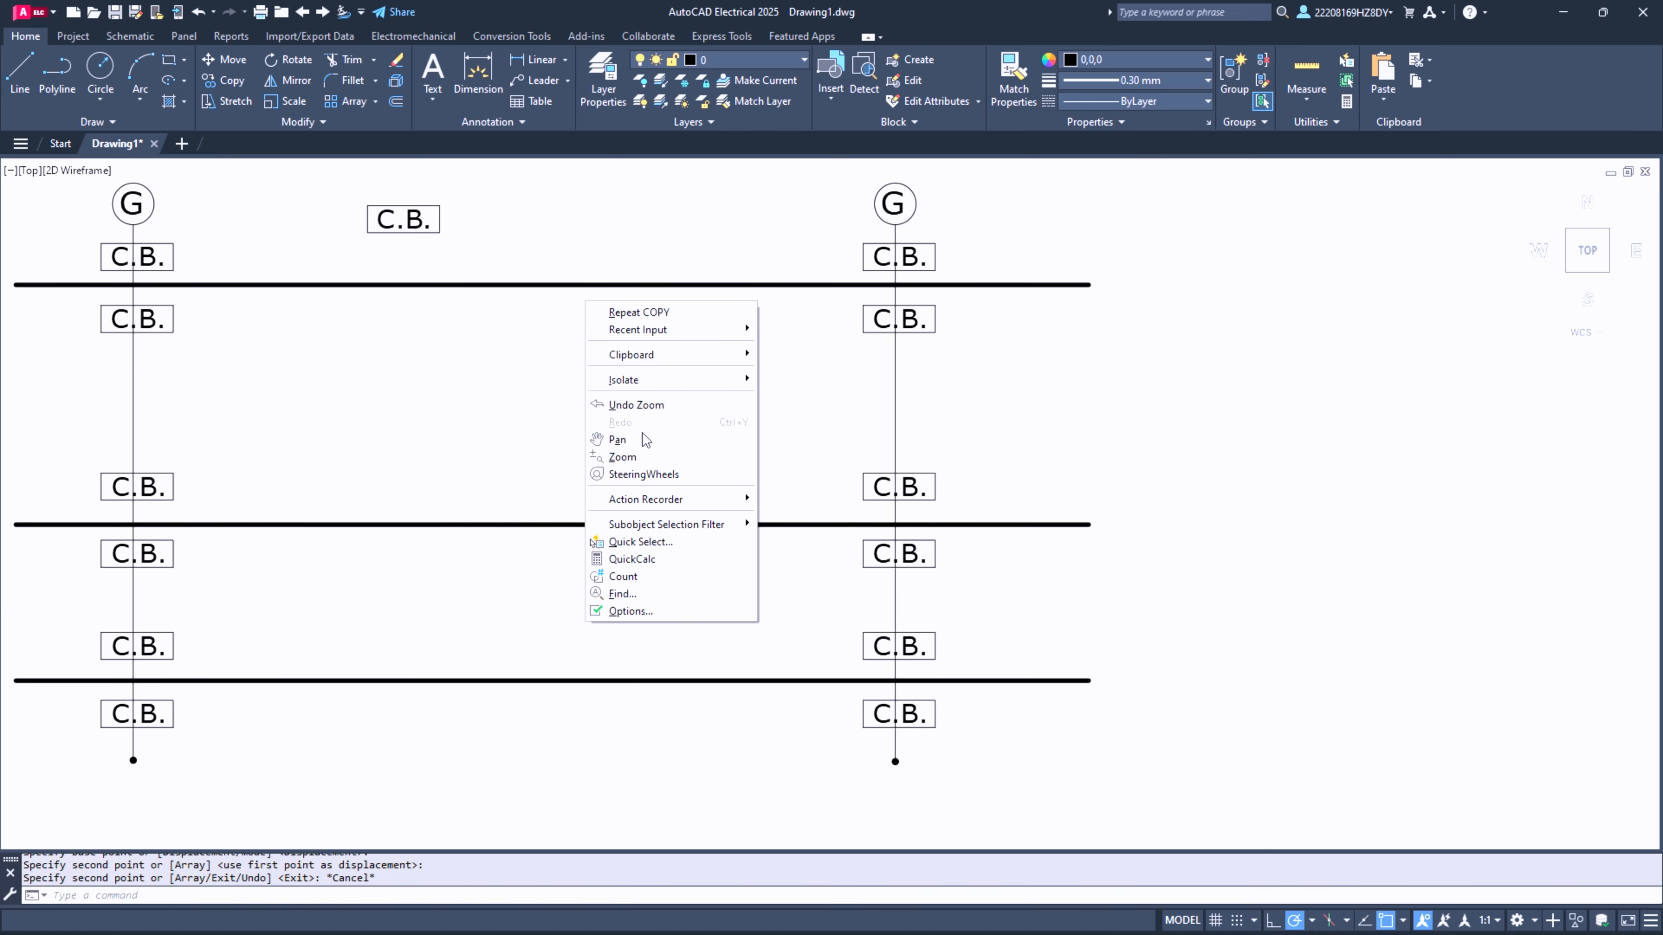
pyautogui.click(643, 439)
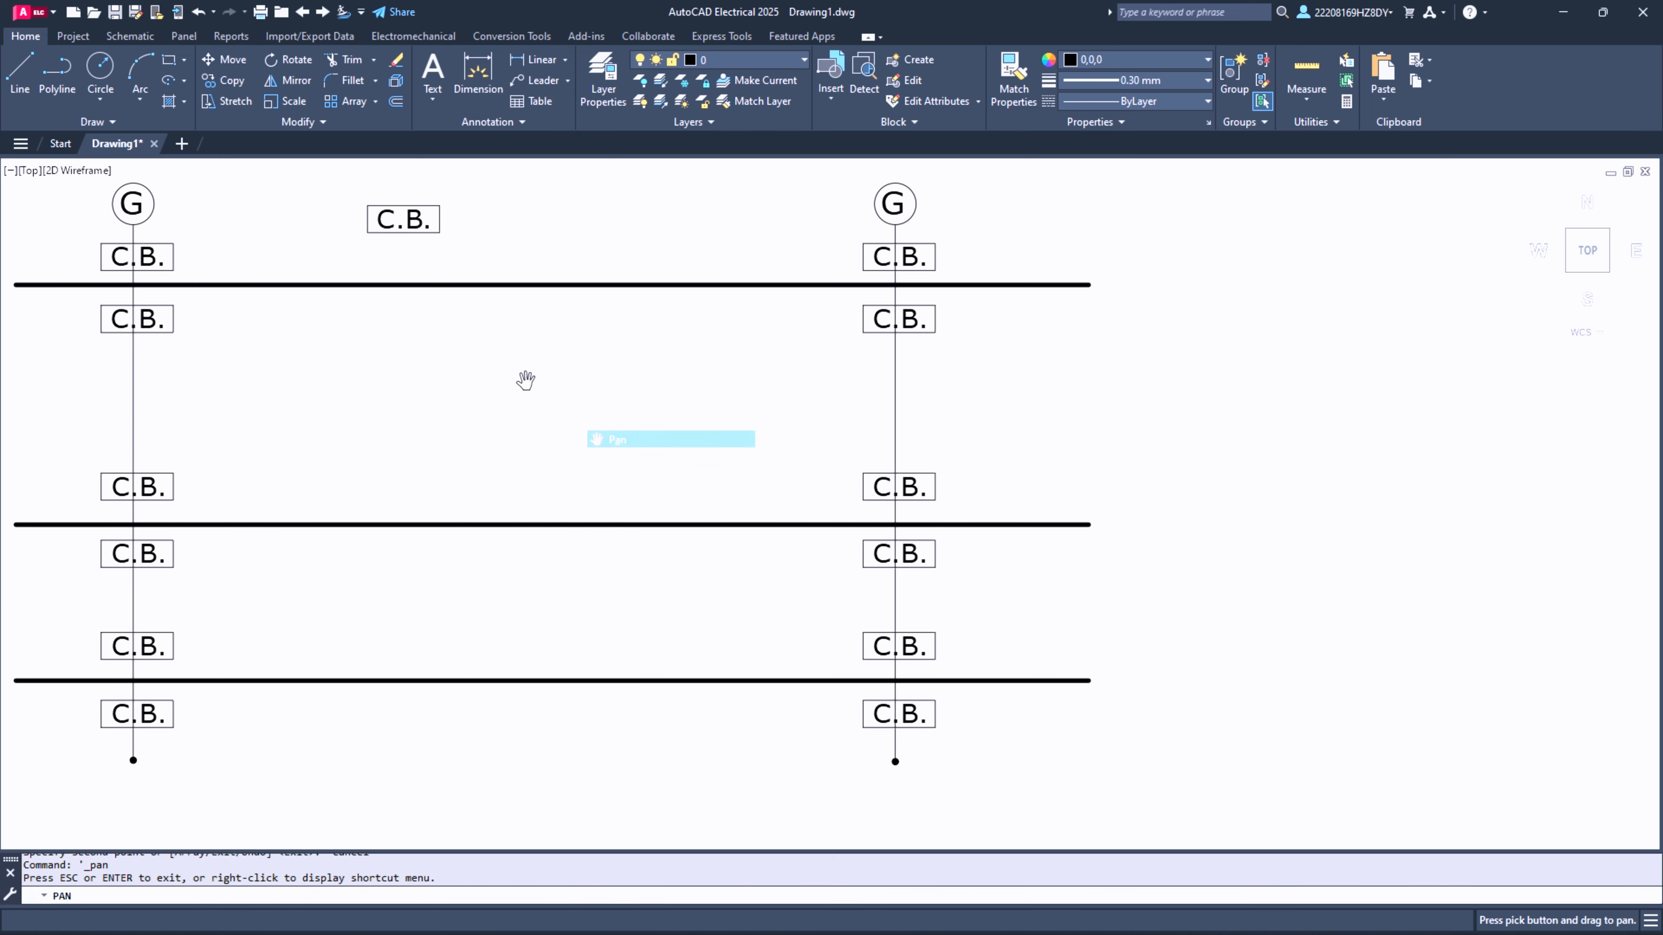
pyautogui.moveTo(465, 368)
pyautogui.mouseDown()
pyautogui.moveTo(616, 413)
pyautogui.moveTo(690, 405)
pyautogui.mouseUp()
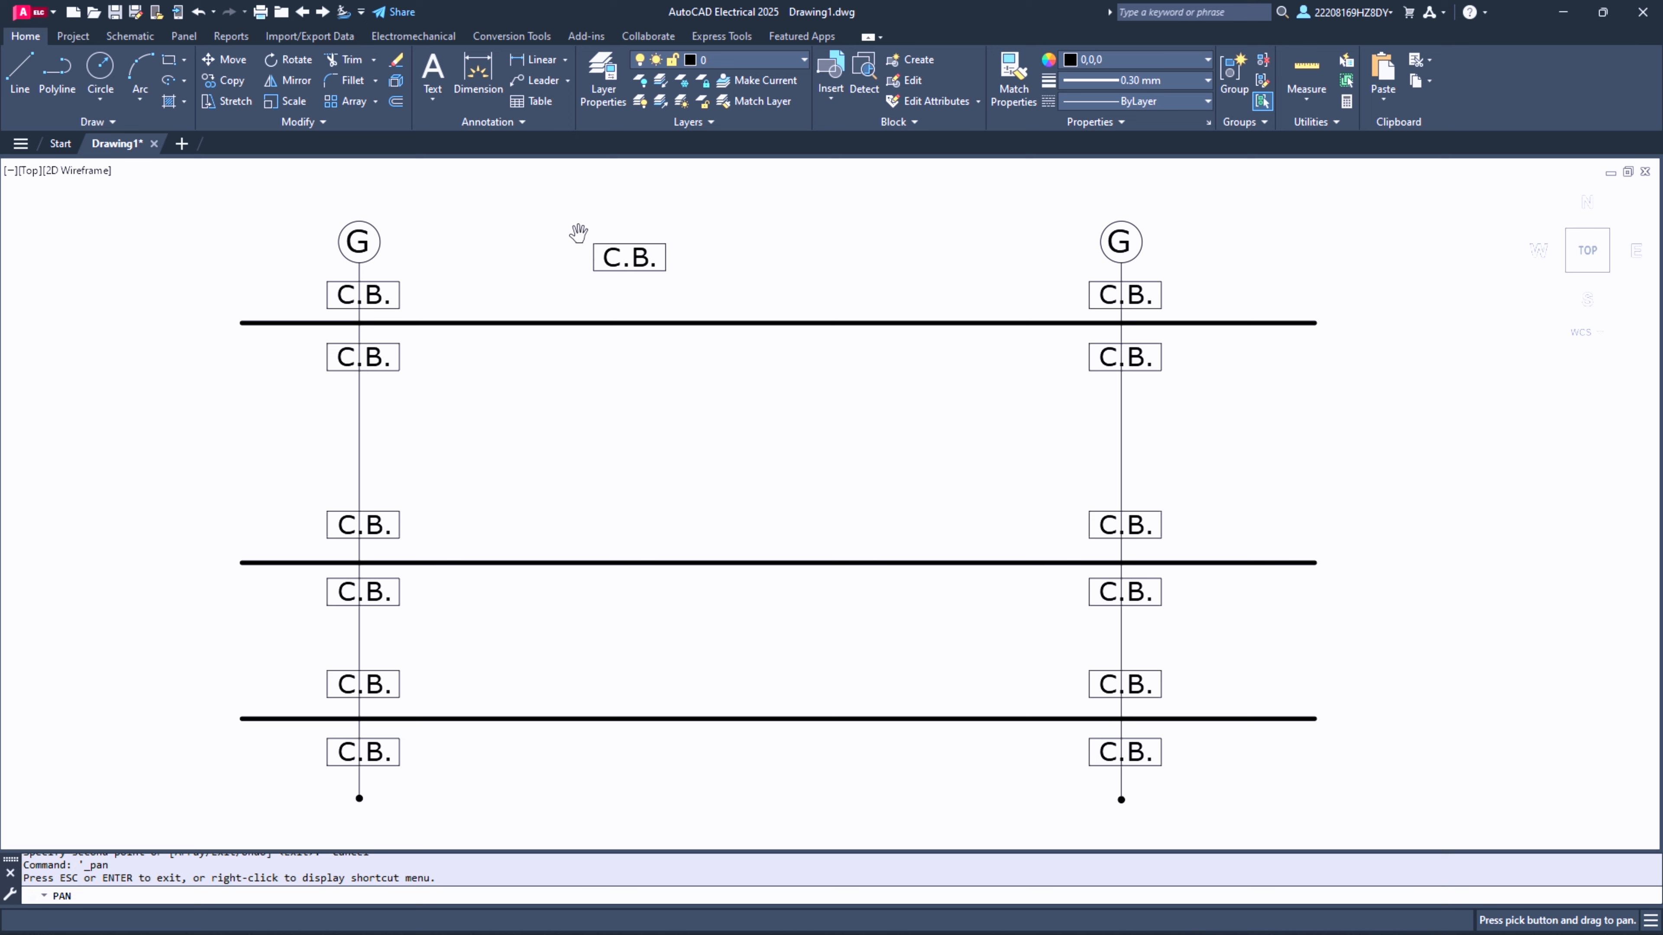
pyautogui.press('Escape')
pyautogui.click(566, 221)
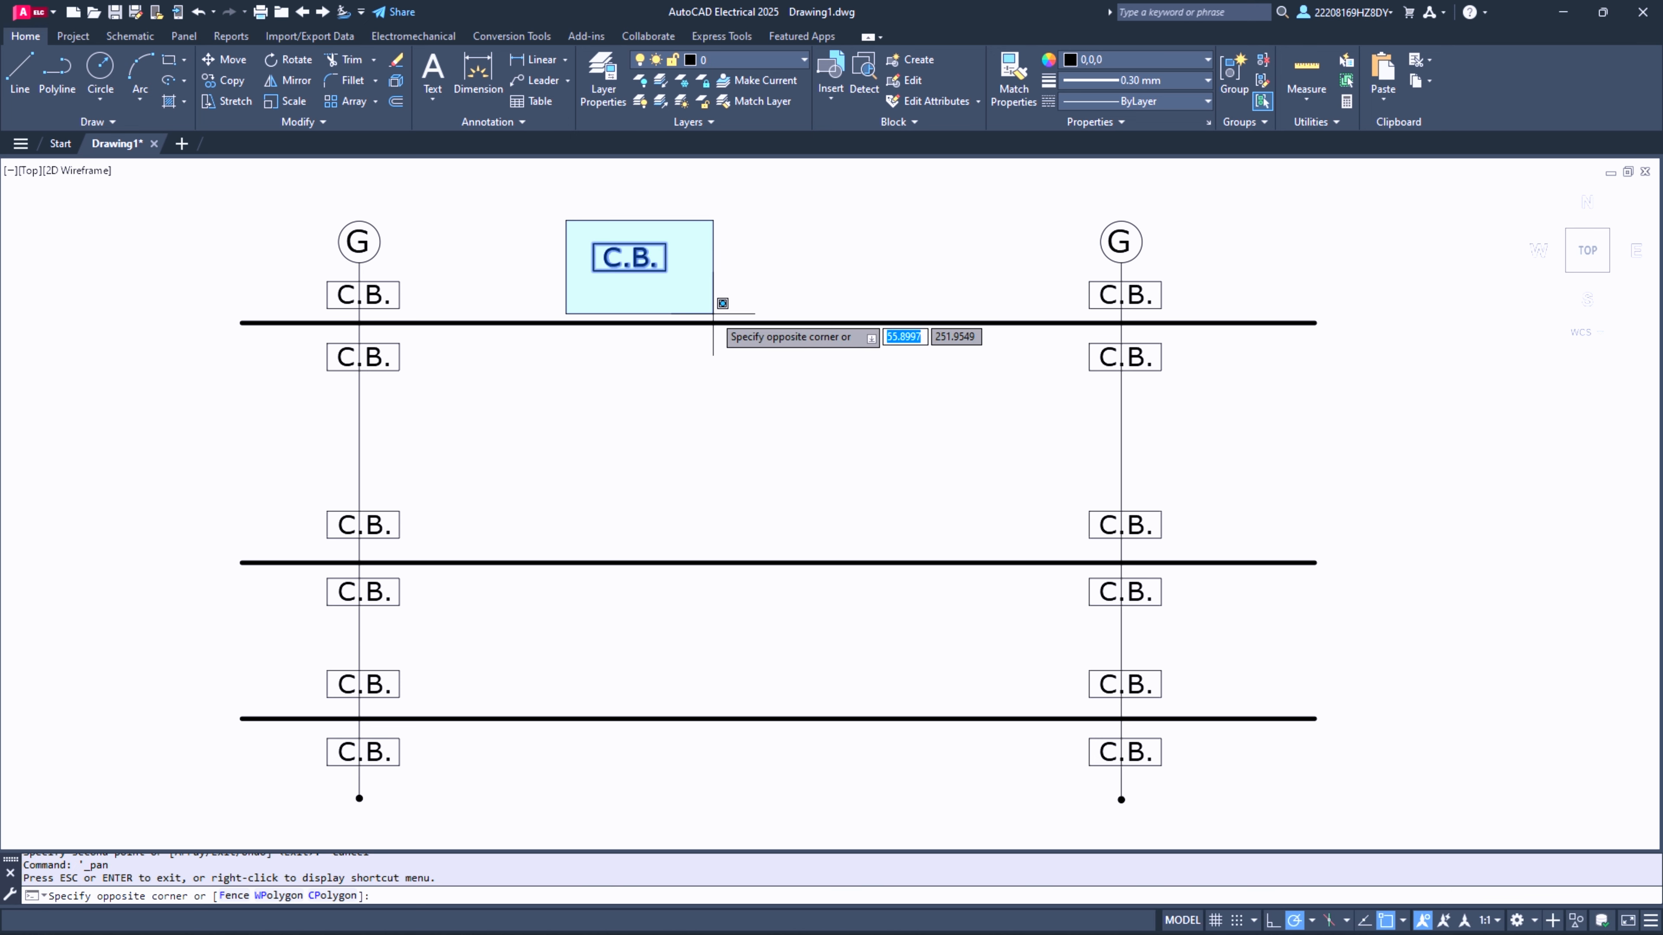
pyautogui.click(718, 292)
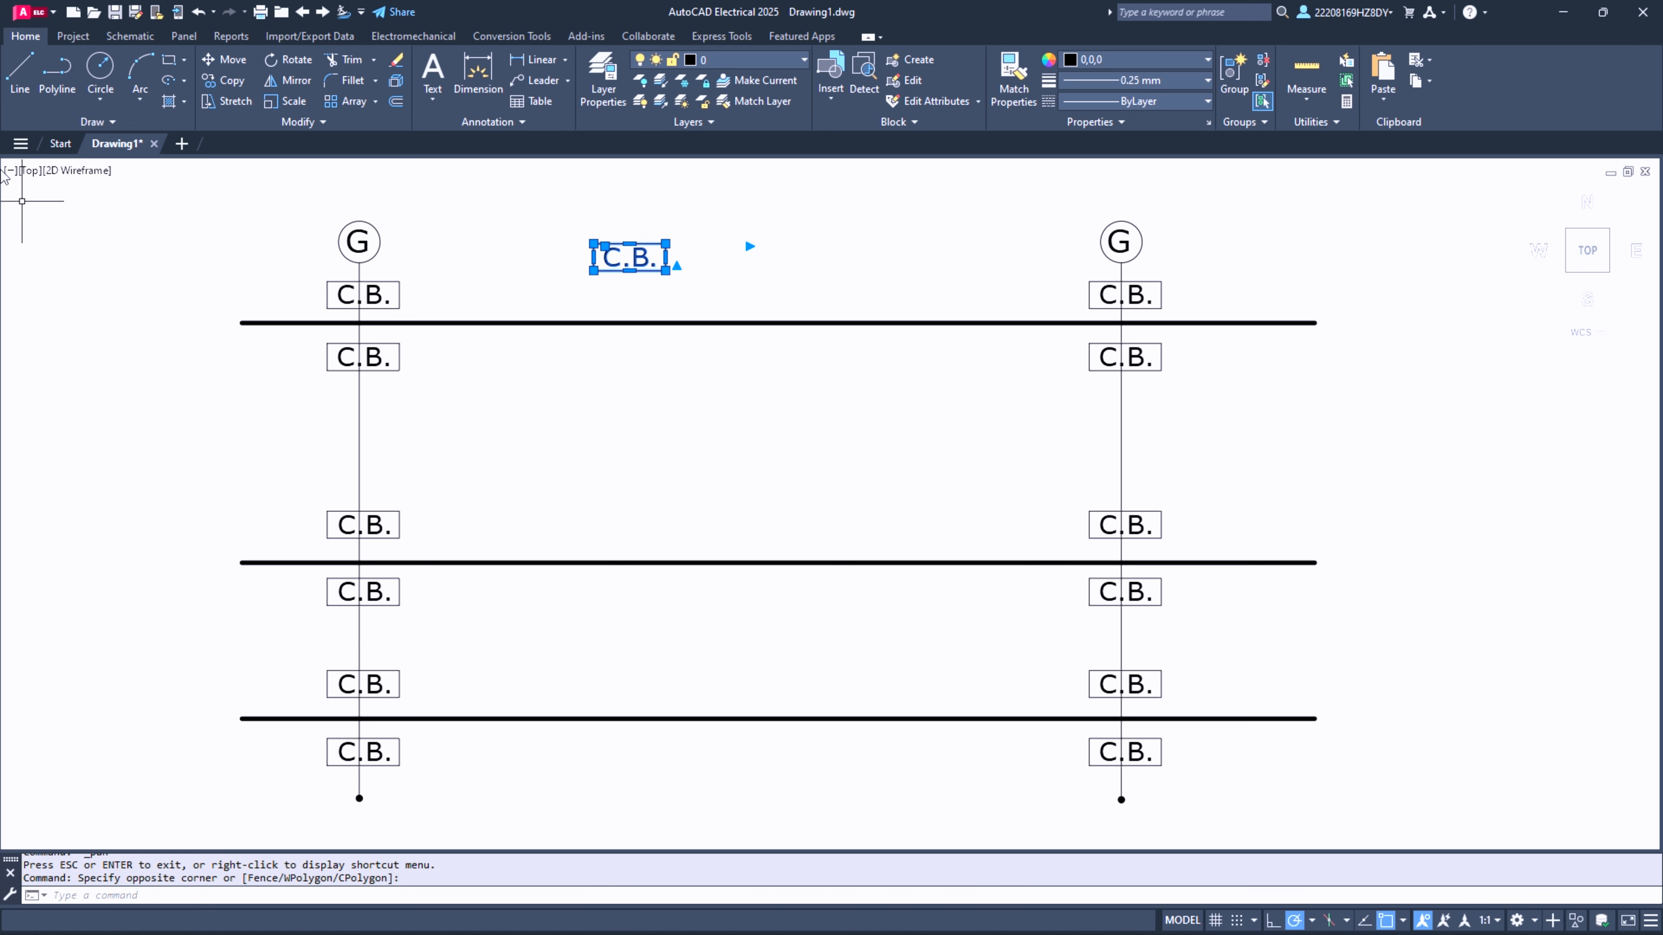
pyautogui.click(228, 81)
pyautogui.click(227, 62)
pyautogui.press('Escape')
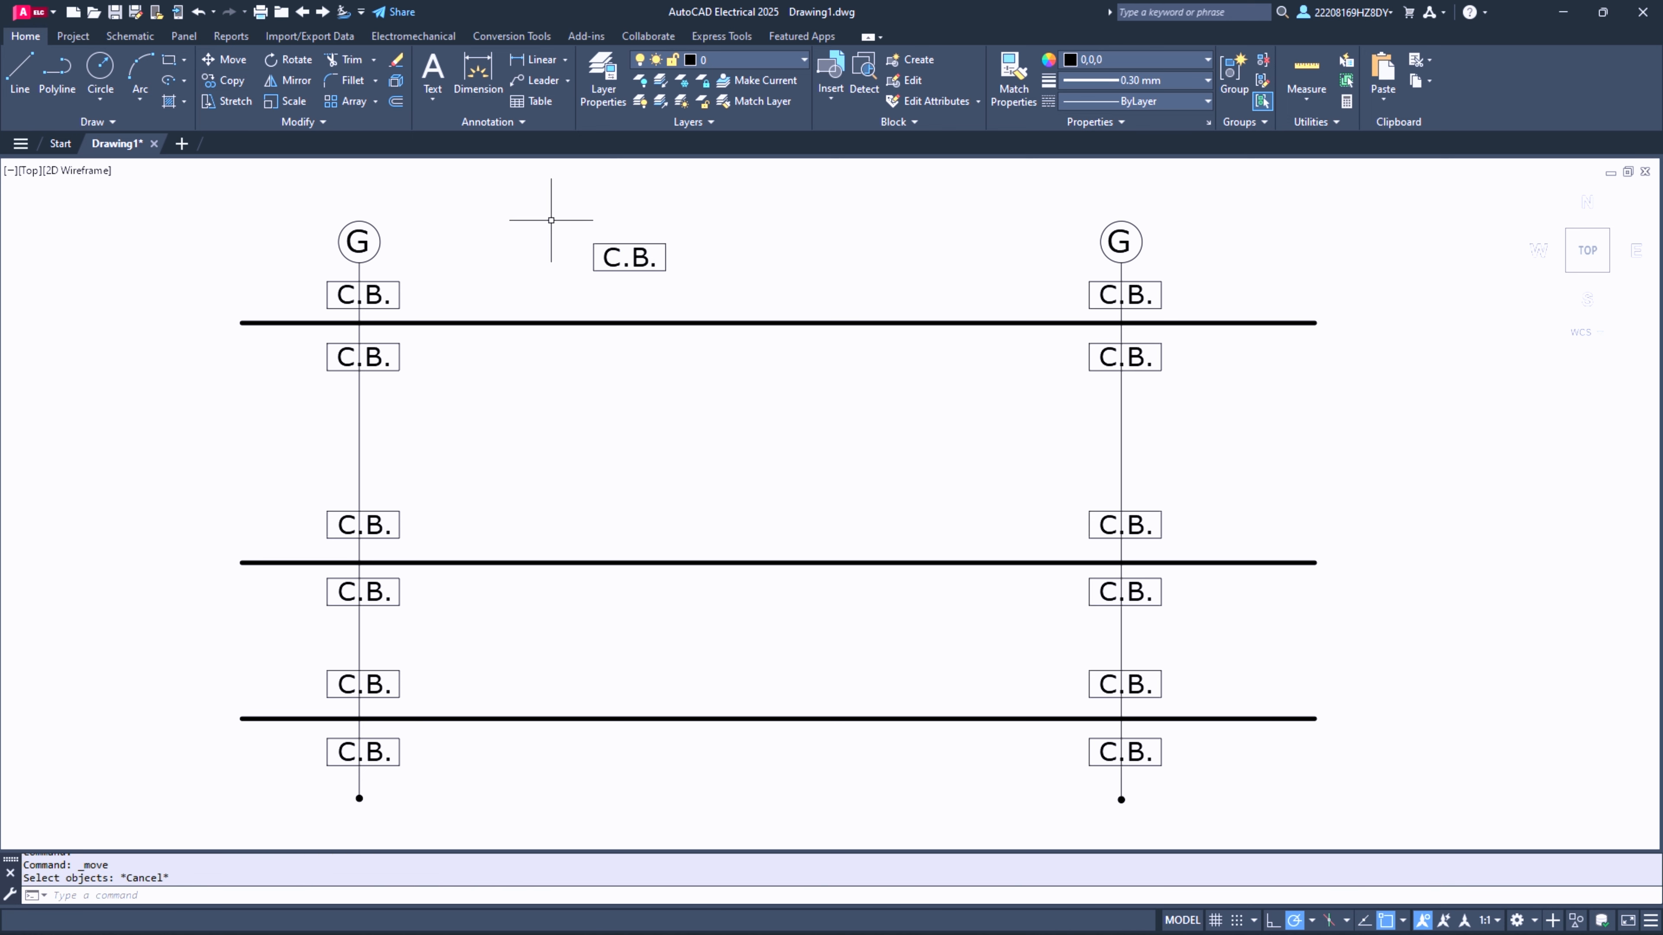
# - Move the spare C.B. rectangle and text onto the middle thick line, centred on it about halfway between the two G columns
pyautogui.click(549, 223)
pyautogui.click(765, 286)
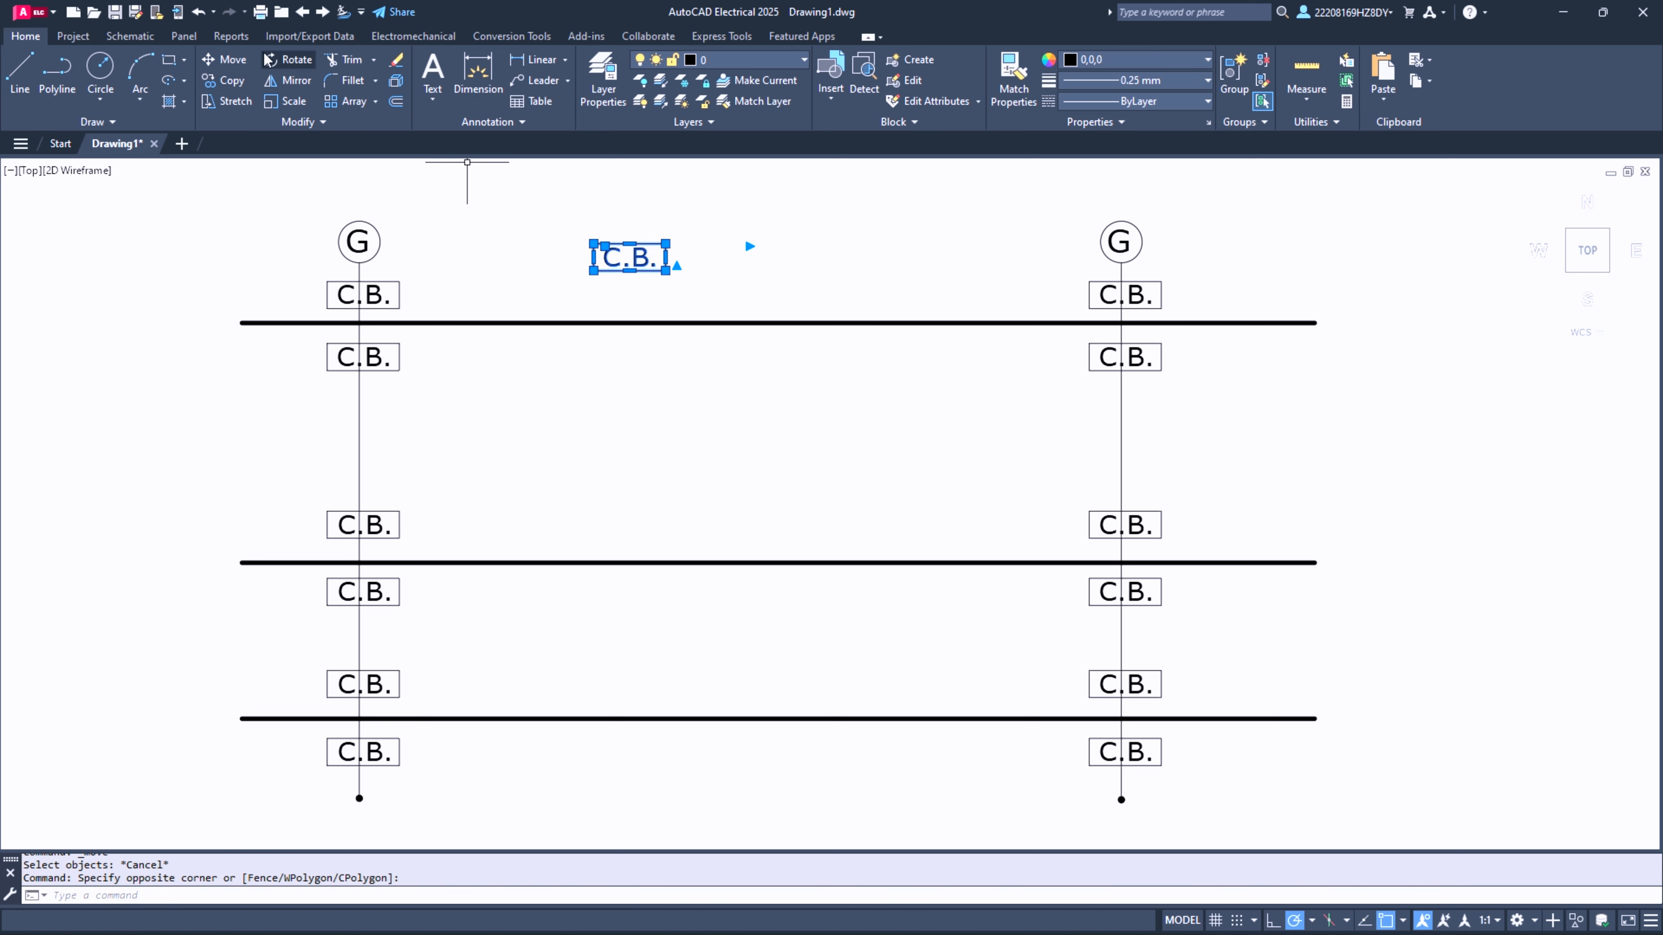
pyautogui.click(230, 66)
pyautogui.click(628, 255)
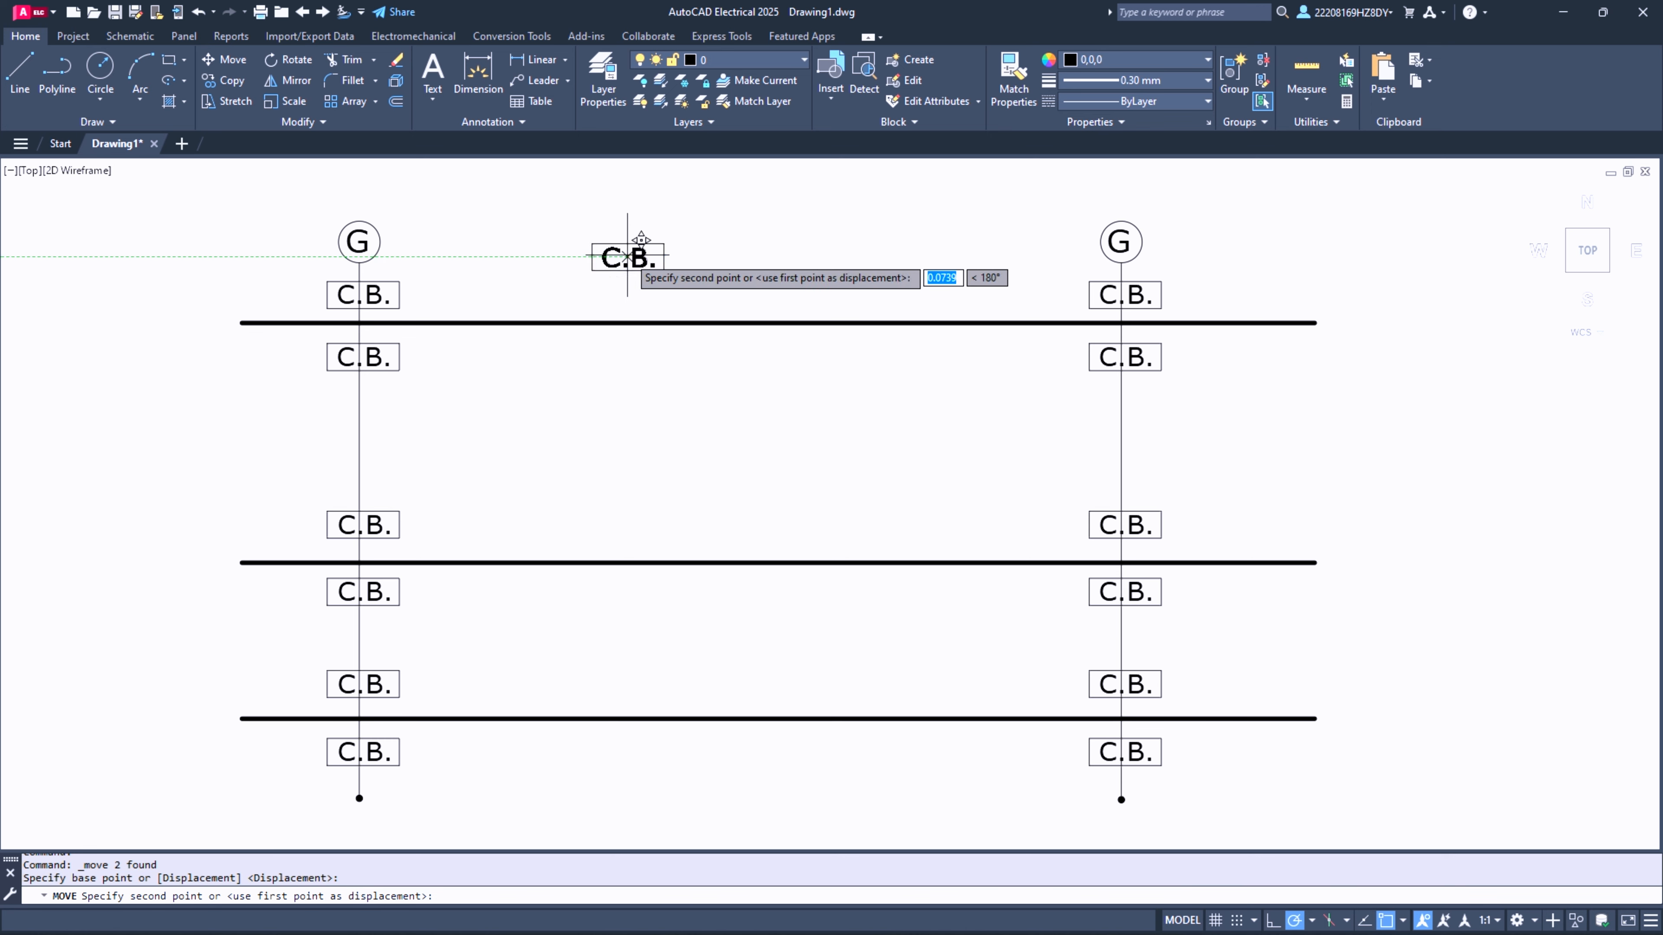
pyautogui.click(730, 562)
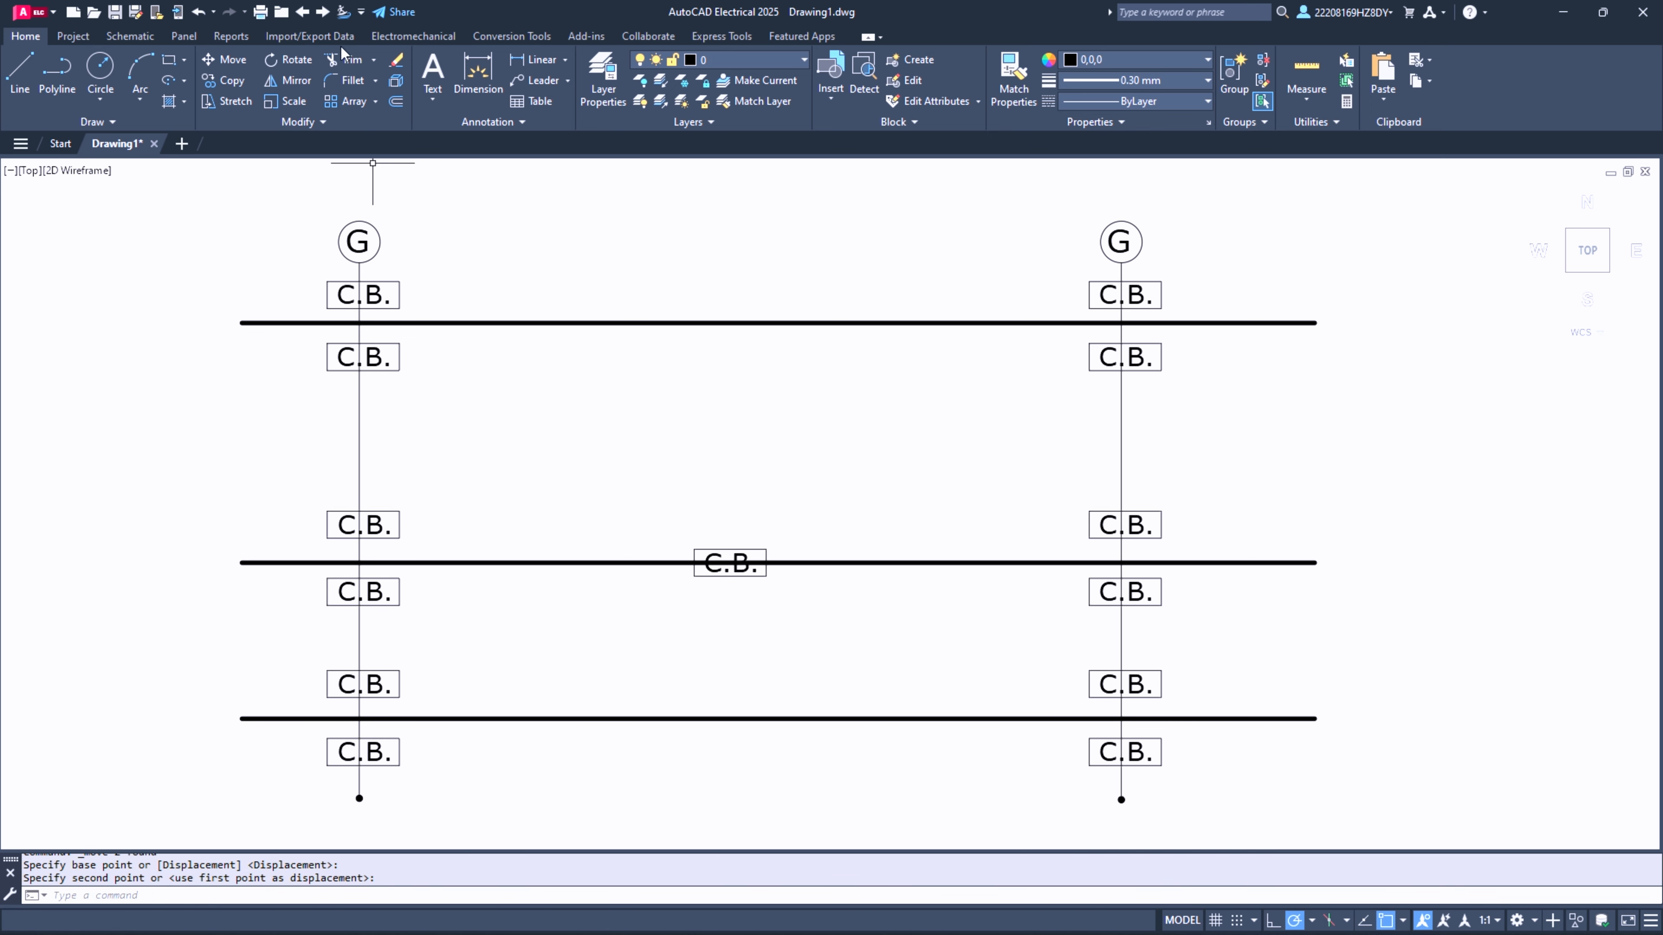
# - Trim the pieces of the first G column's vertical line that run through the C.B. rectangles
pyautogui.click(340, 66)
pyautogui.scroll(8, 370, 311)
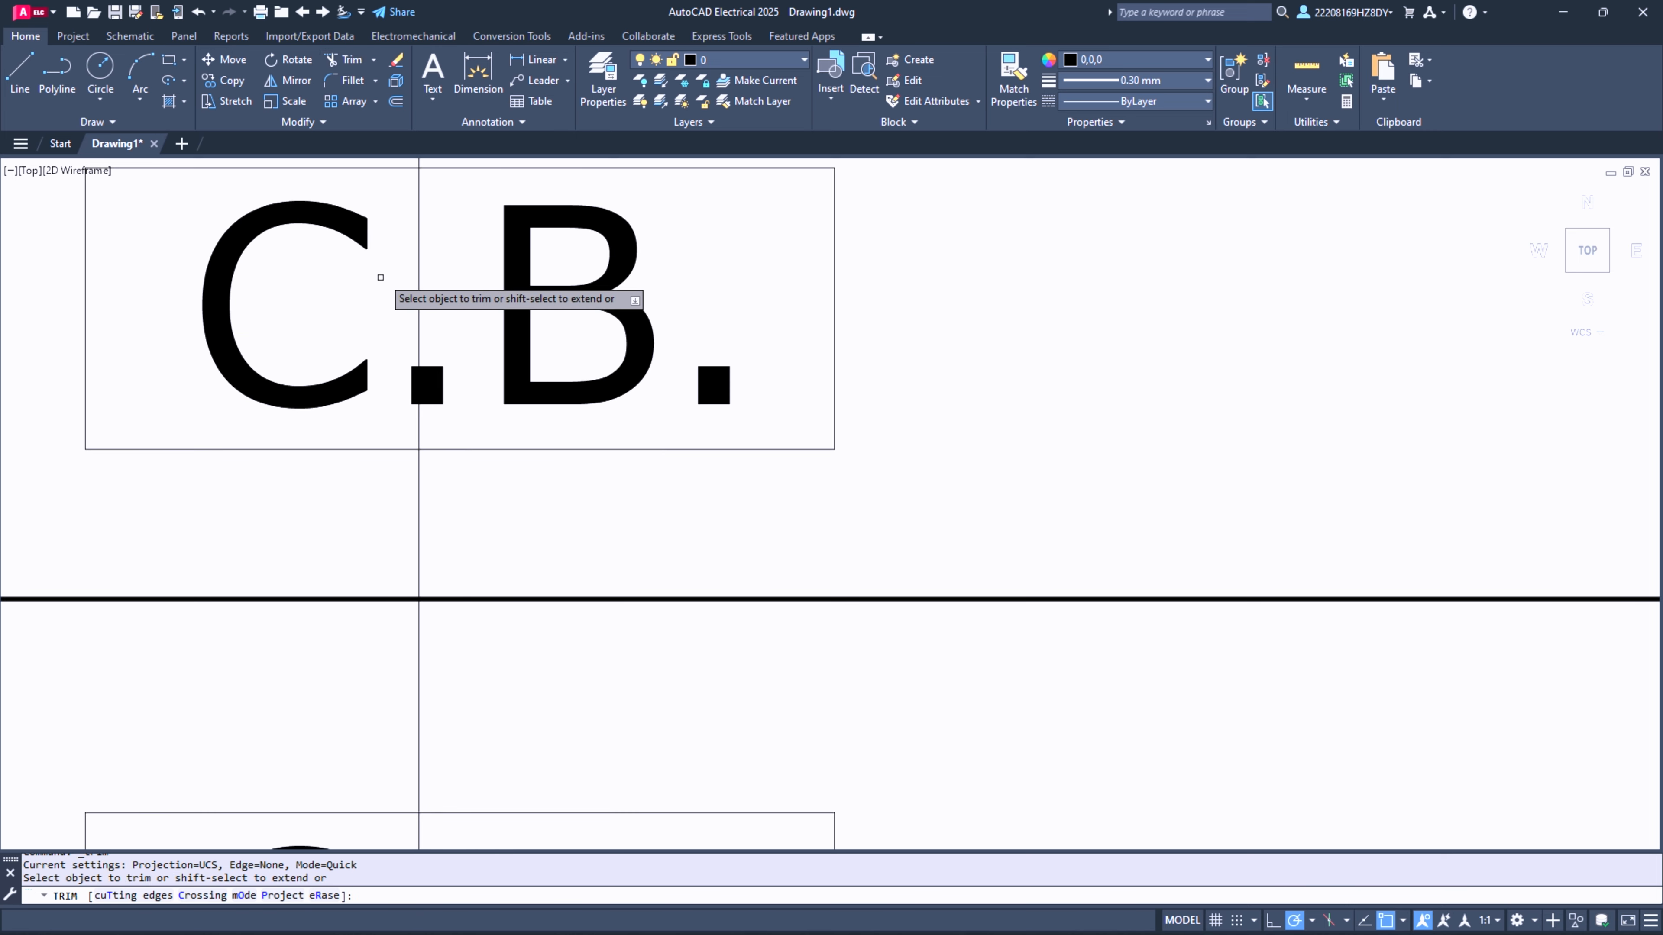
pyautogui.scroll(-8, 335, 576)
pyautogui.scroll(8, 381, 628)
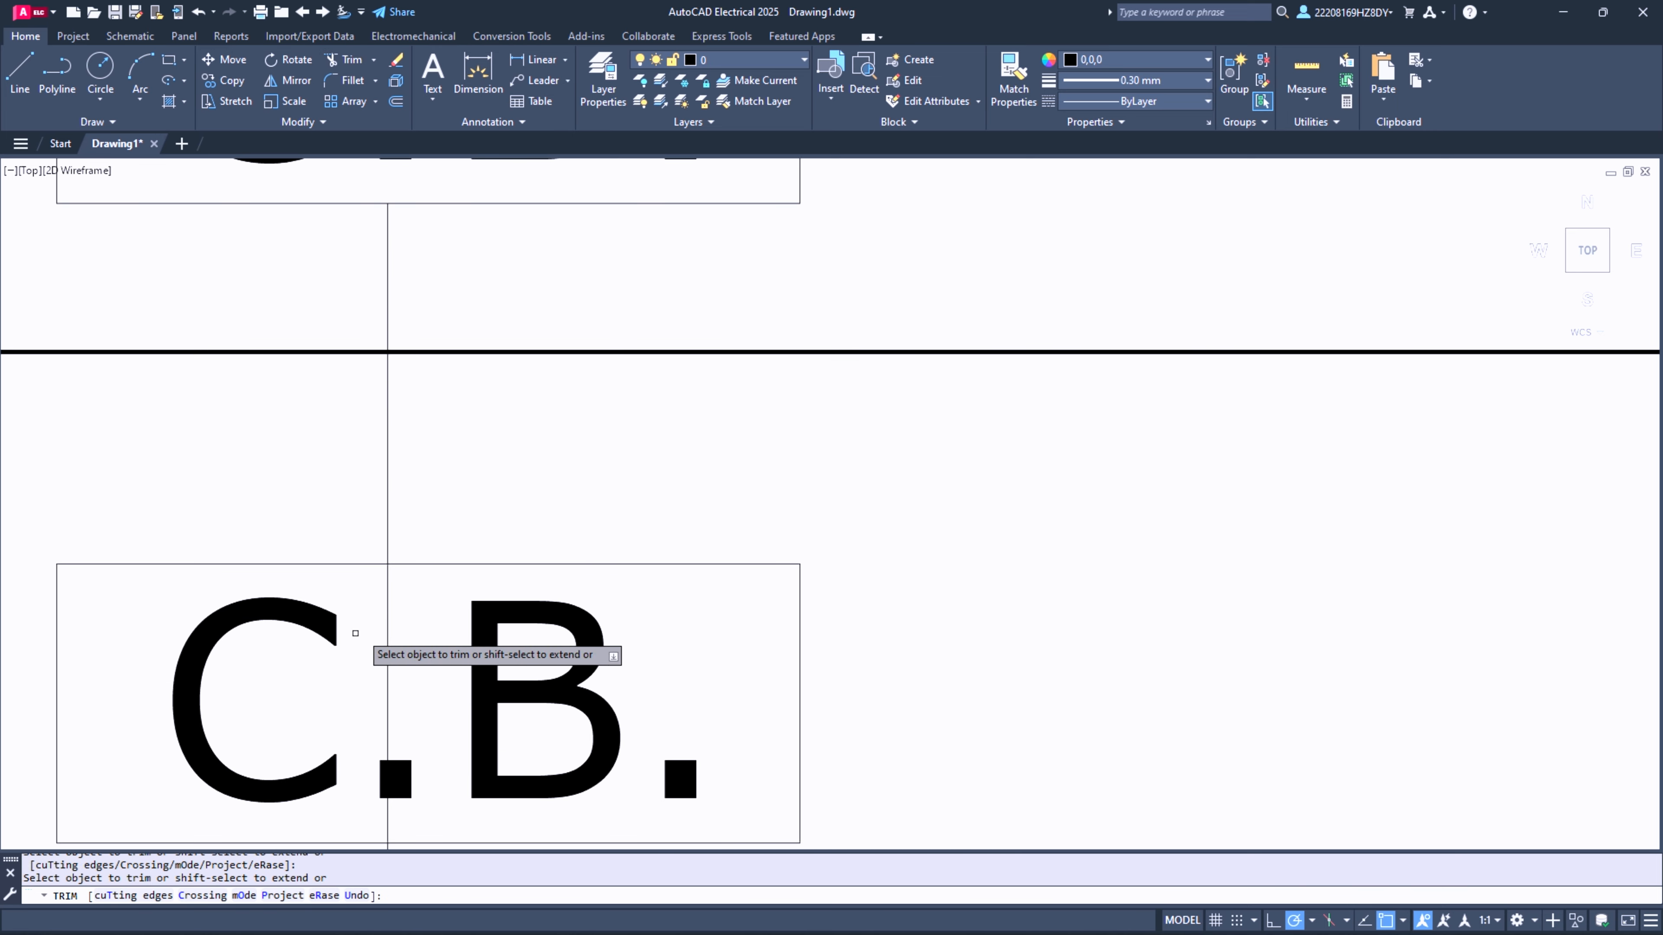
pyautogui.scroll(-8, 393, 628)
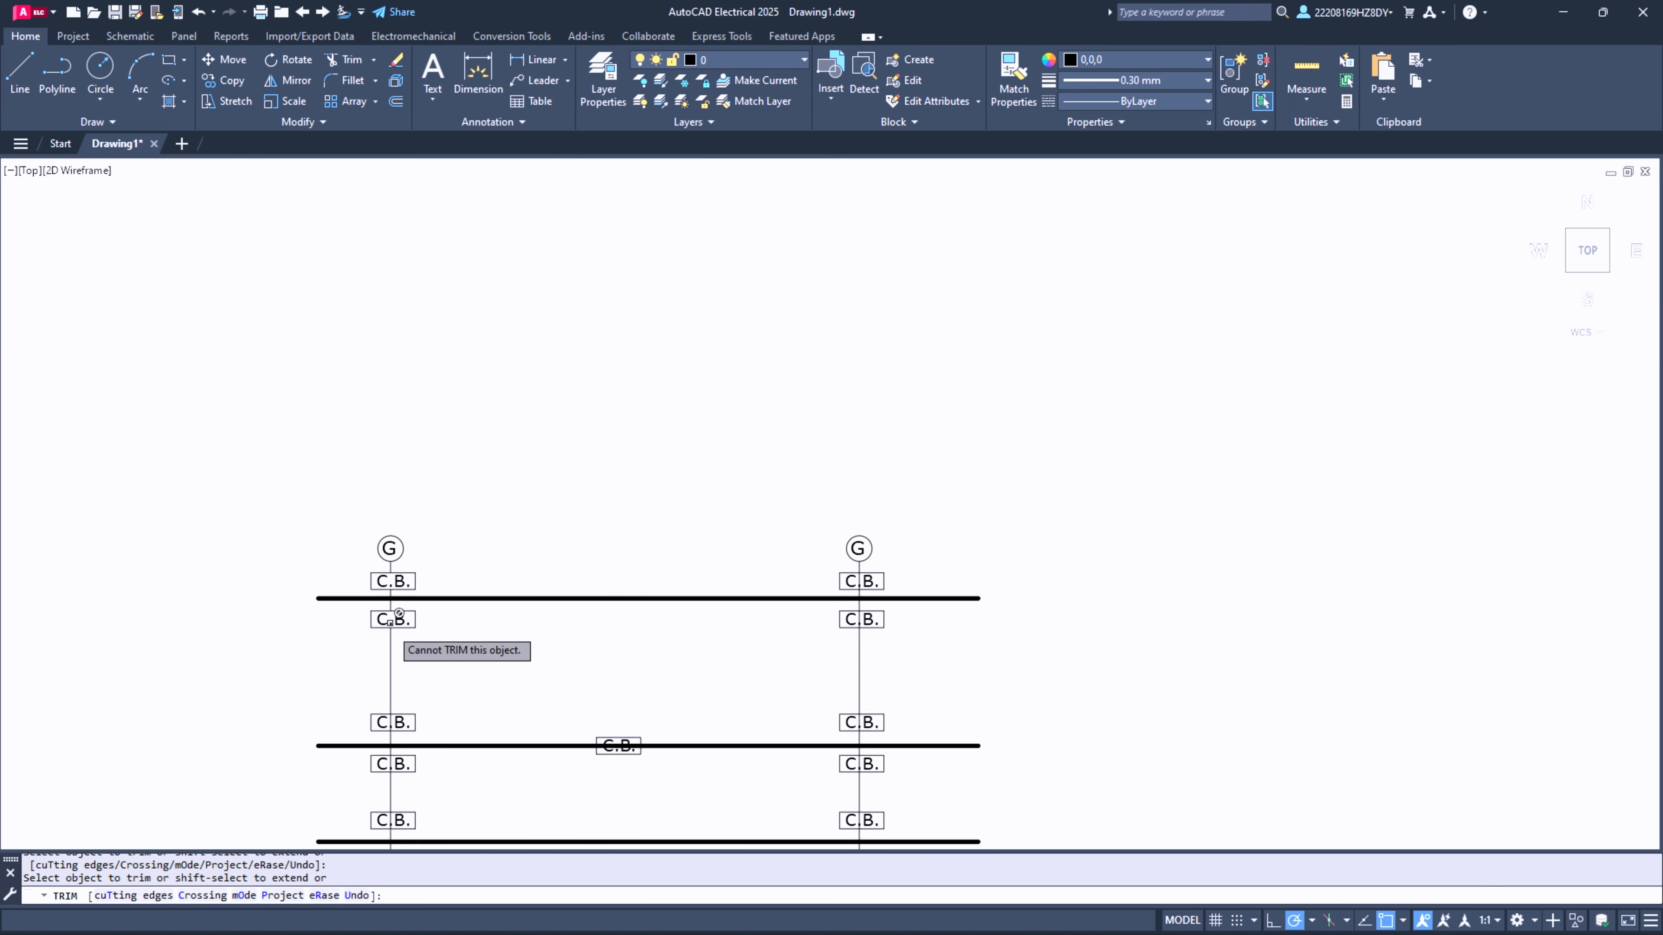
pyautogui.scroll(4, 387, 776)
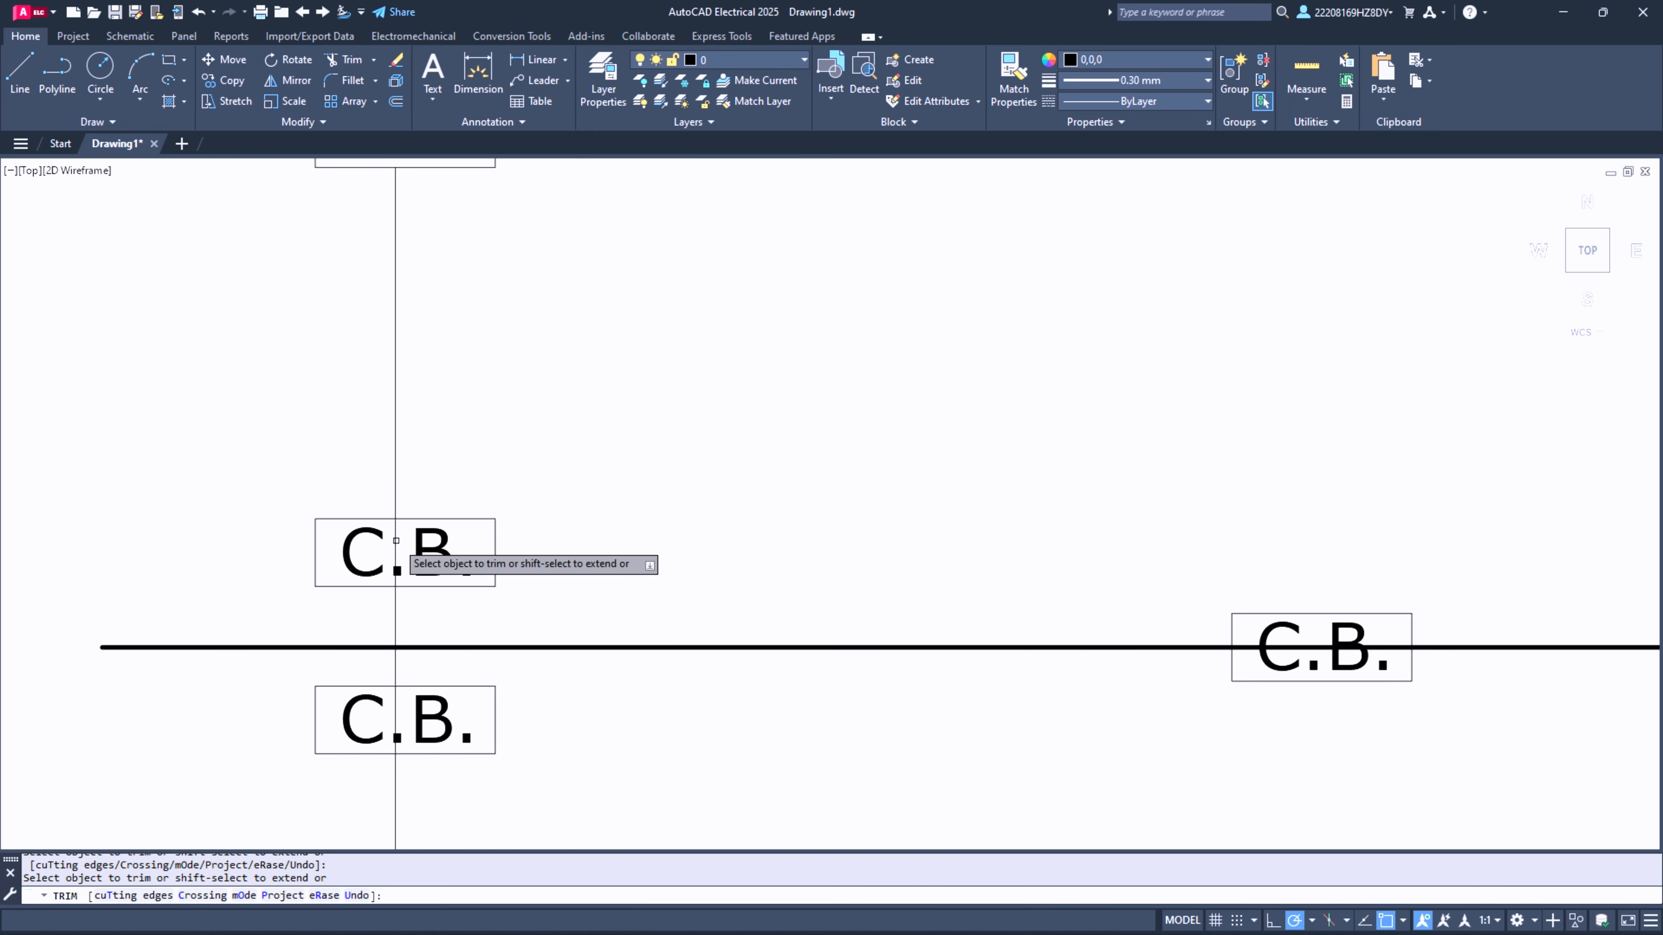
pyautogui.scroll(-9, 398, 632)
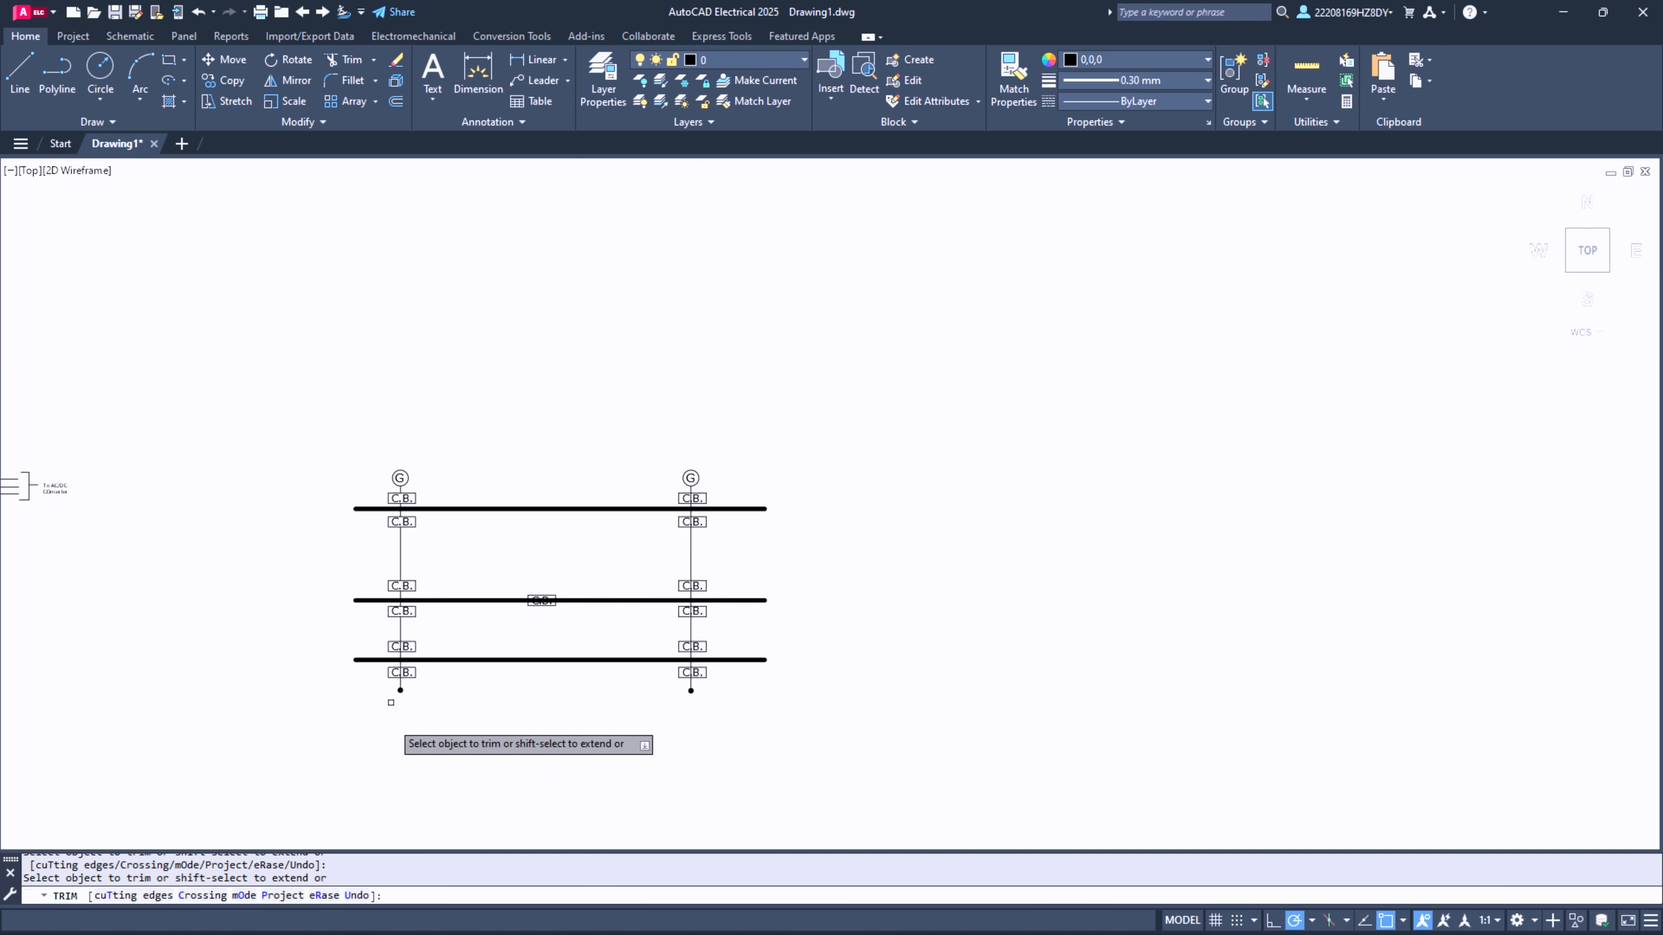
pyautogui.scroll(11, 509, 531)
pyautogui.scroll(-8, 497, 534)
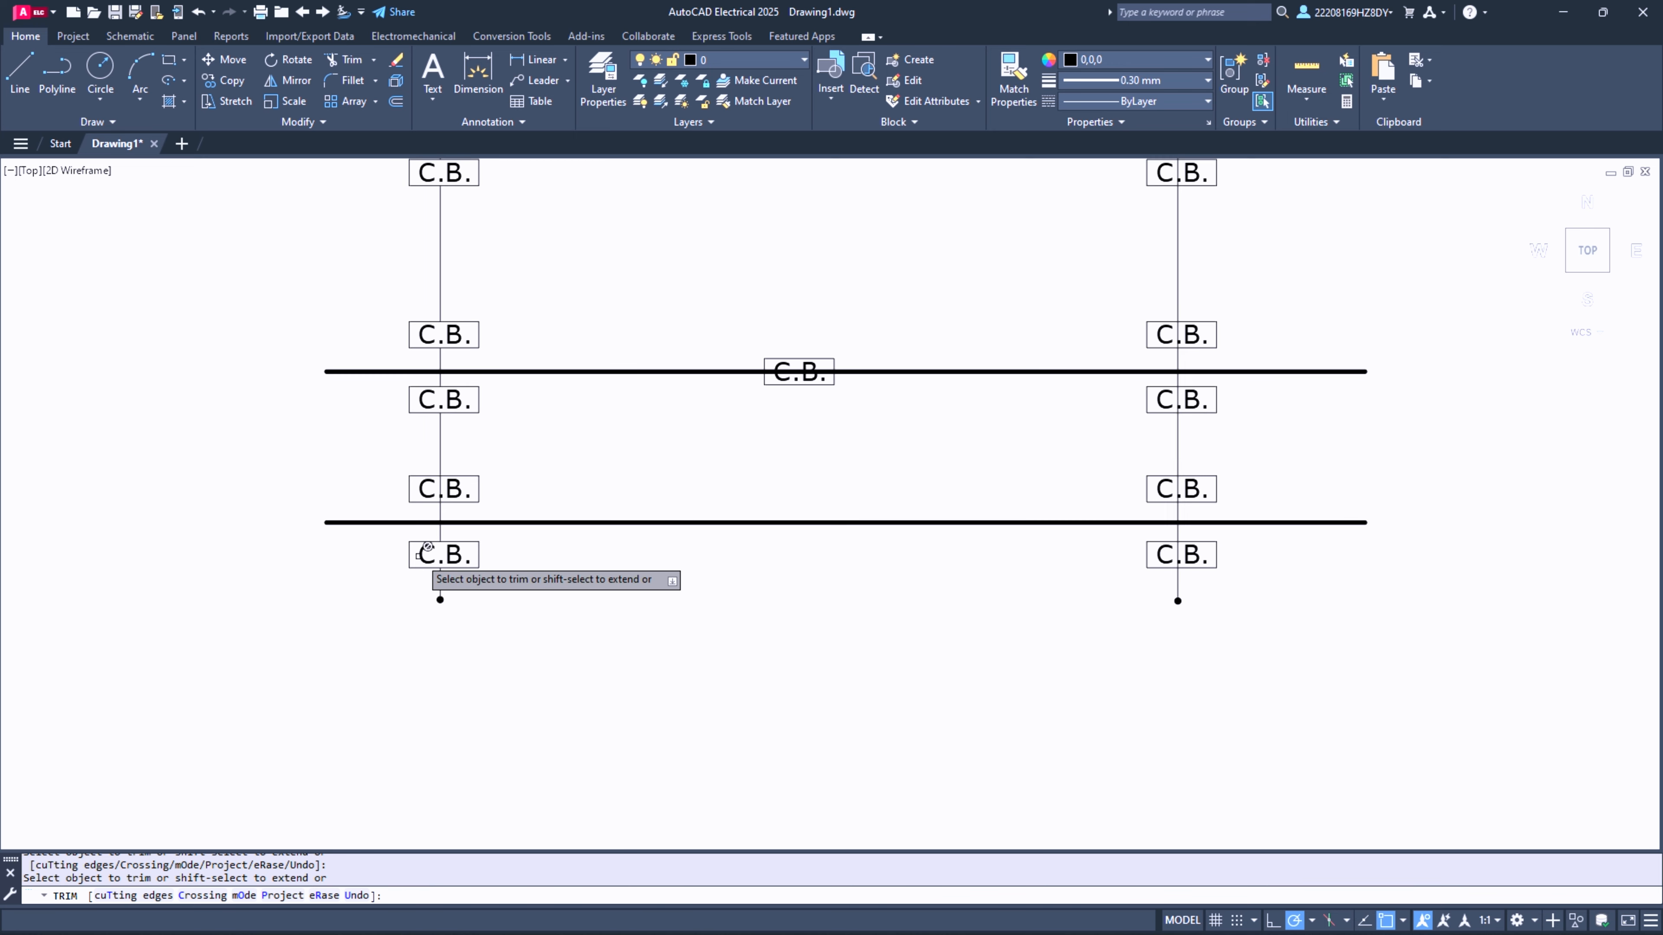
# - Trim the pieces of the second G column's vertical line that run through its C.B. rectangles
pyautogui.scroll(5, 1188, 541)
pyautogui.scroll(4, 1187, 540)
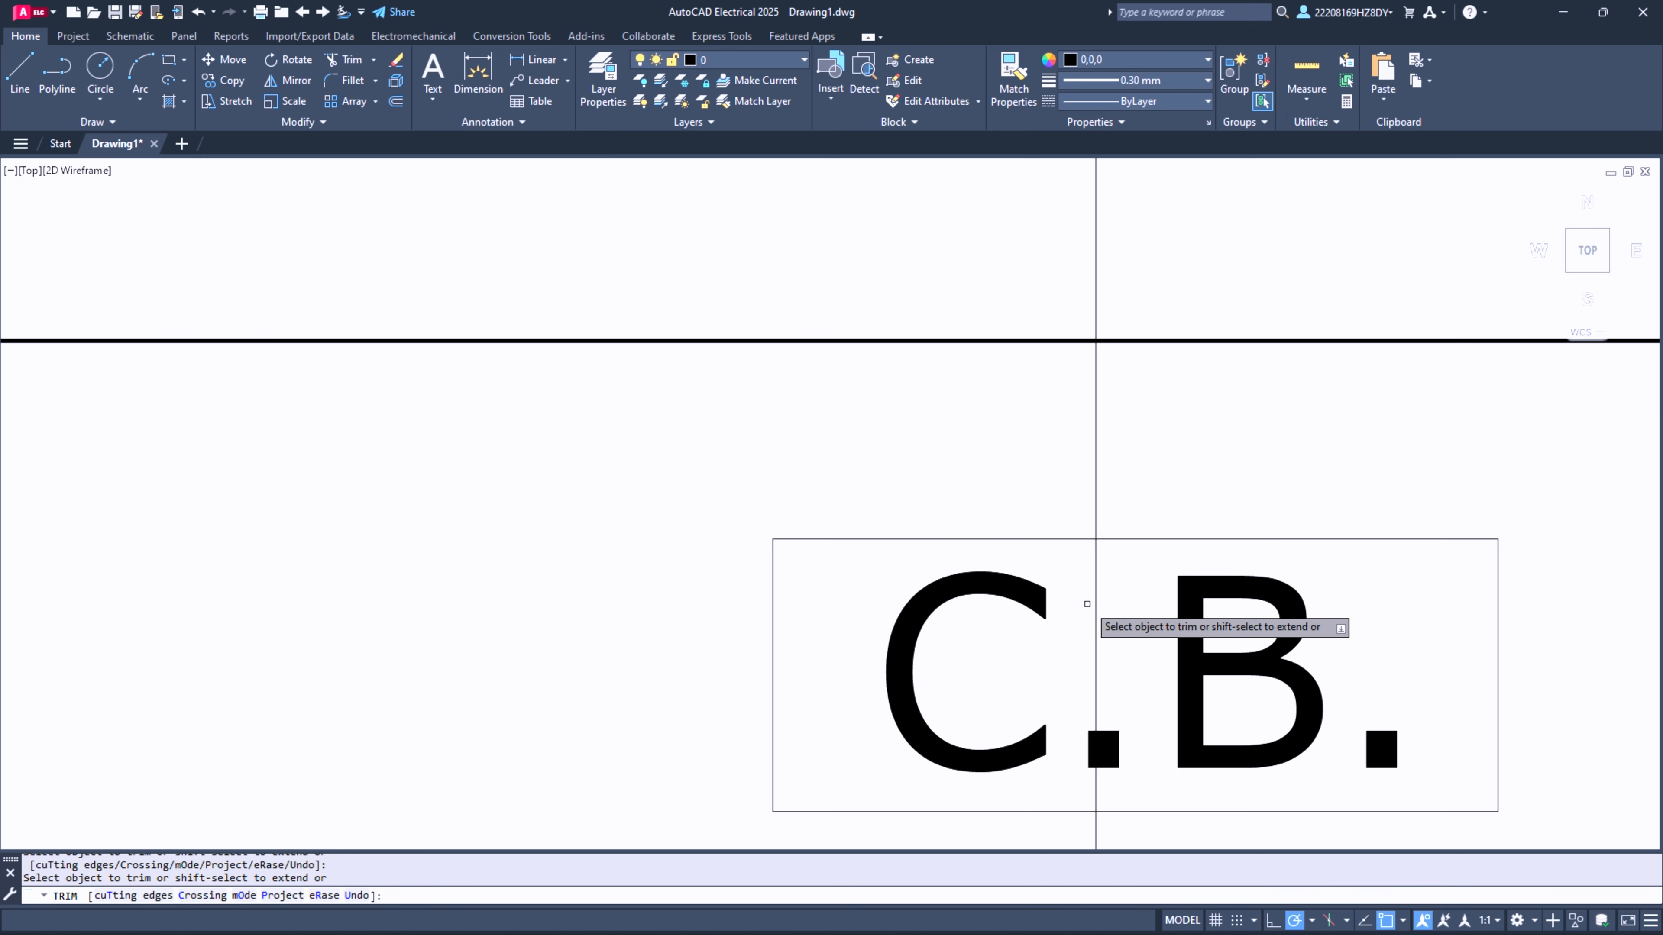
pyautogui.moveTo(1091, 594); pyautogui.dragTo(1098, 587)
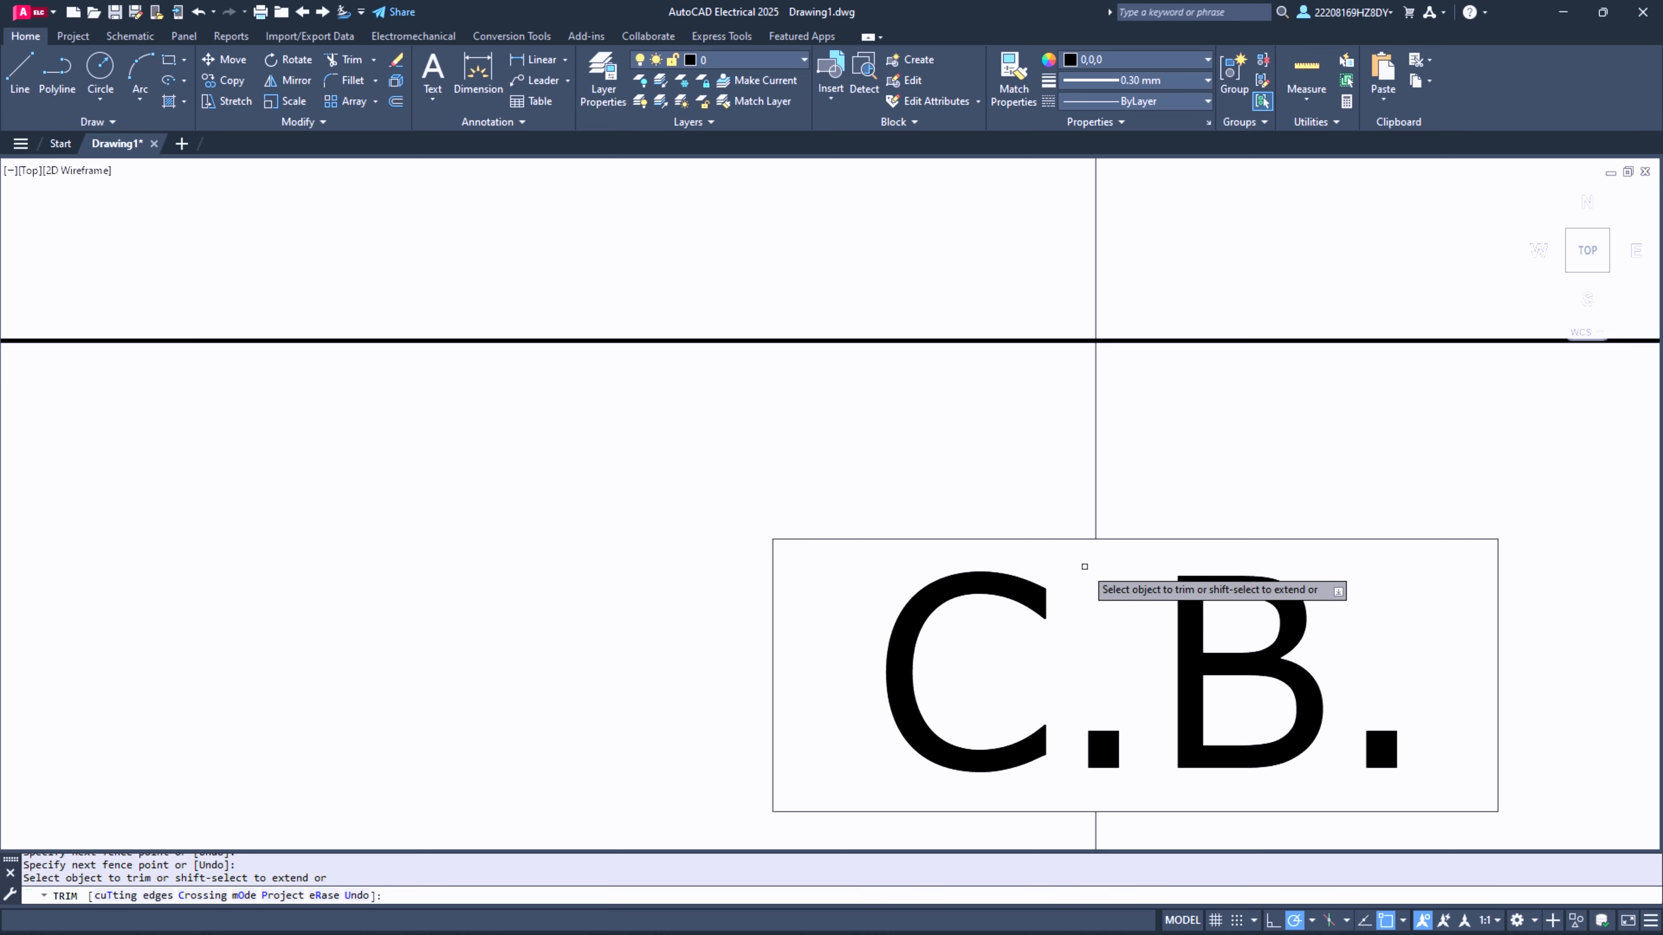
pyautogui.scroll(-4, 1084, 566)
pyautogui.scroll(-6, 891, 464)
pyautogui.scroll(7, 913, 294)
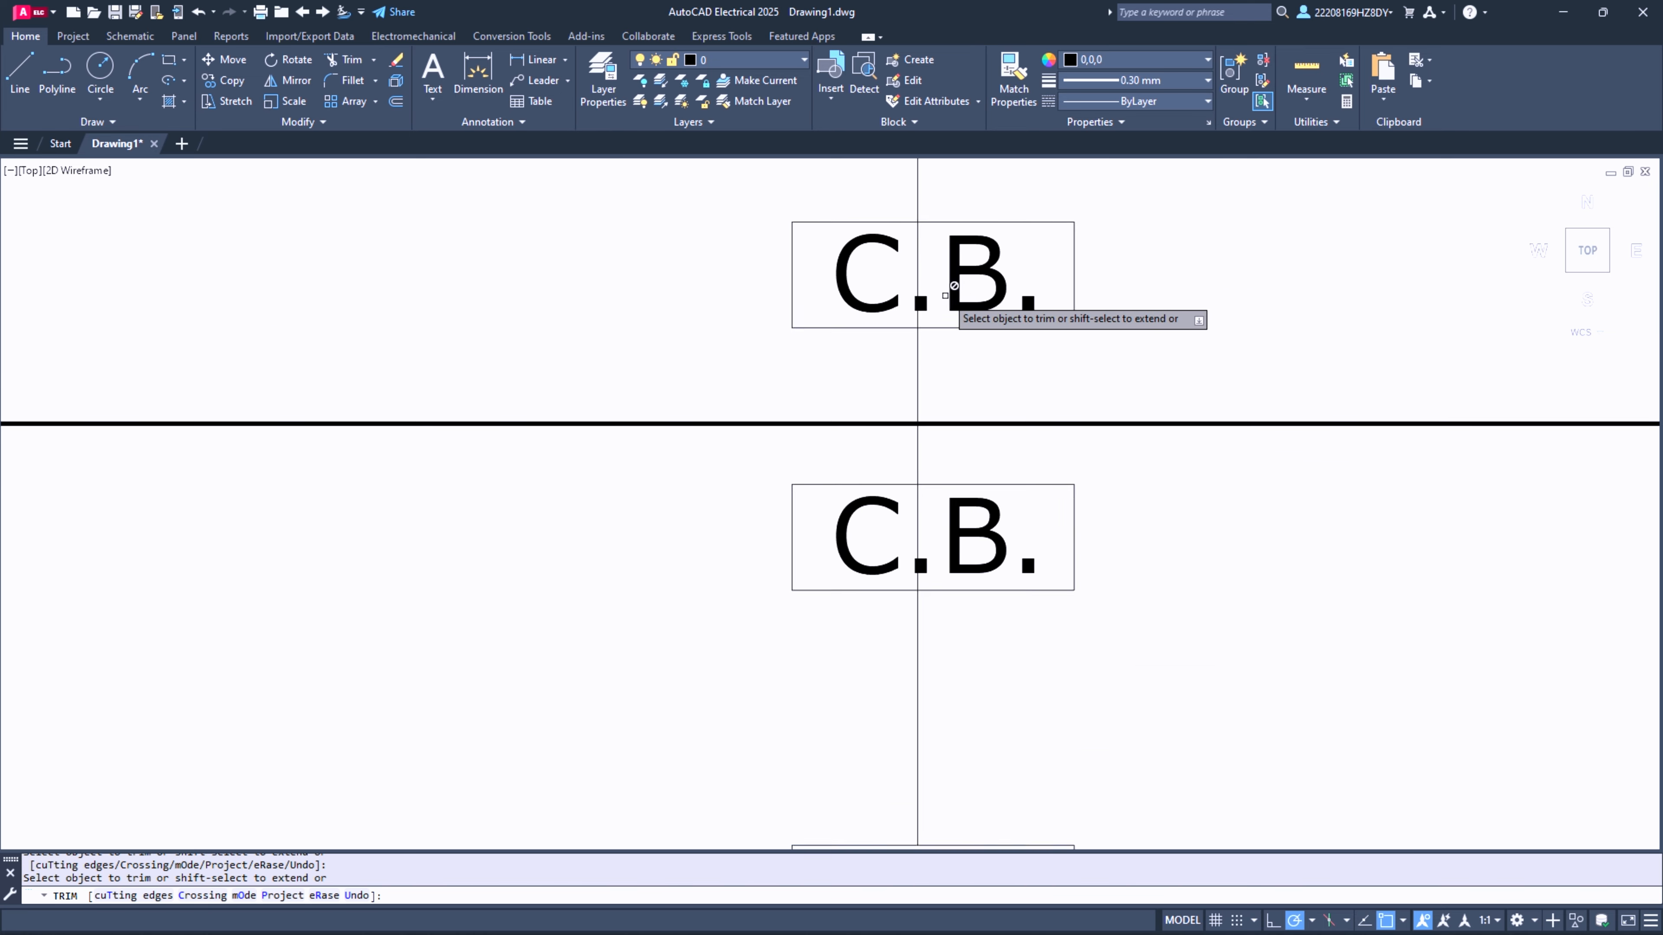
pyautogui.scroll(-4, 785, 678)
pyautogui.scroll(6, 810, 347)
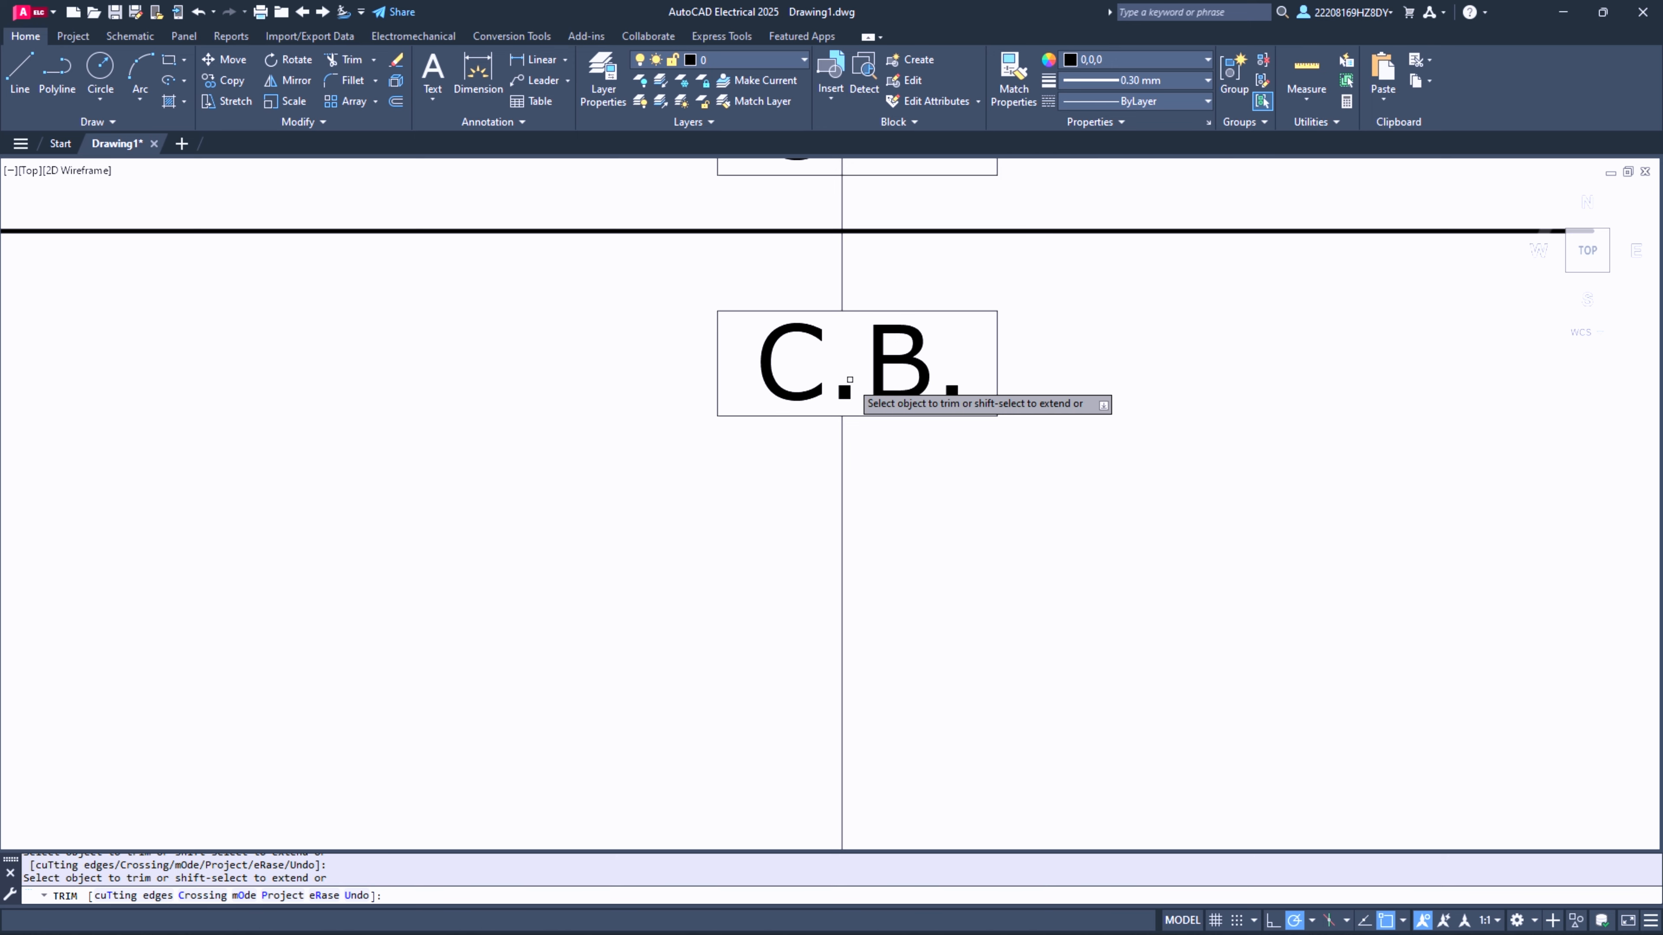
pyautogui.scroll(-4, 851, 386)
pyautogui.scroll(6, 841, 281)
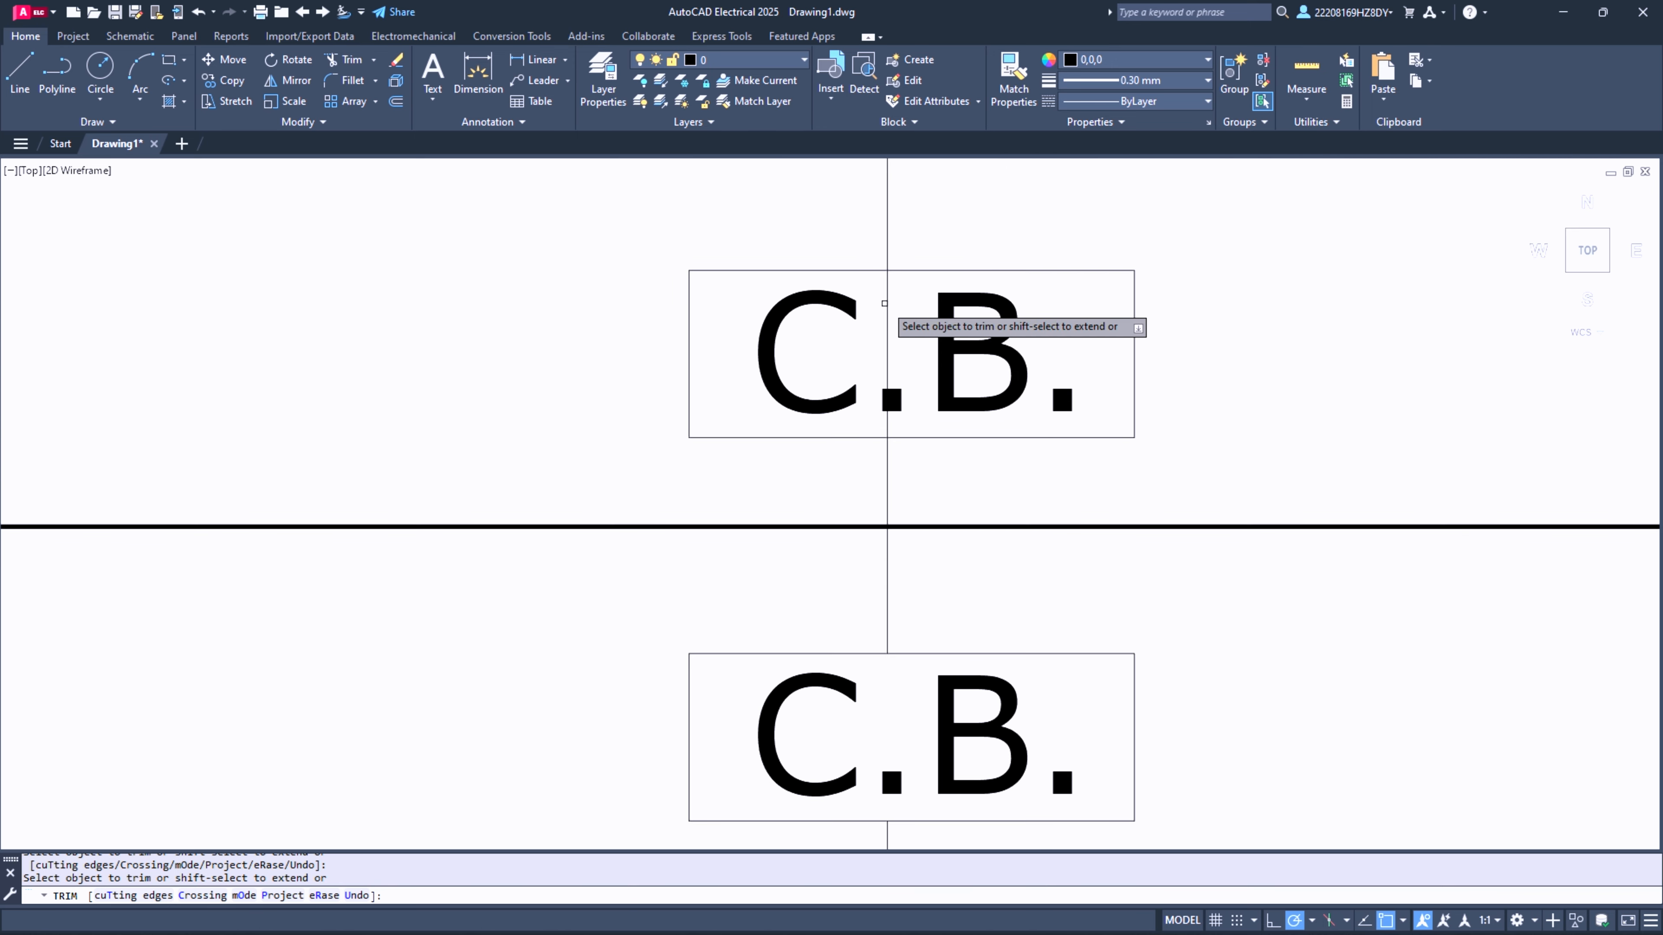
# - Trim the middle thick line where it crosses the C.B. rectangle halfway between the two G columns
pyautogui.scroll(-5, 623, 389)
pyautogui.scroll(-2, 33, 620)
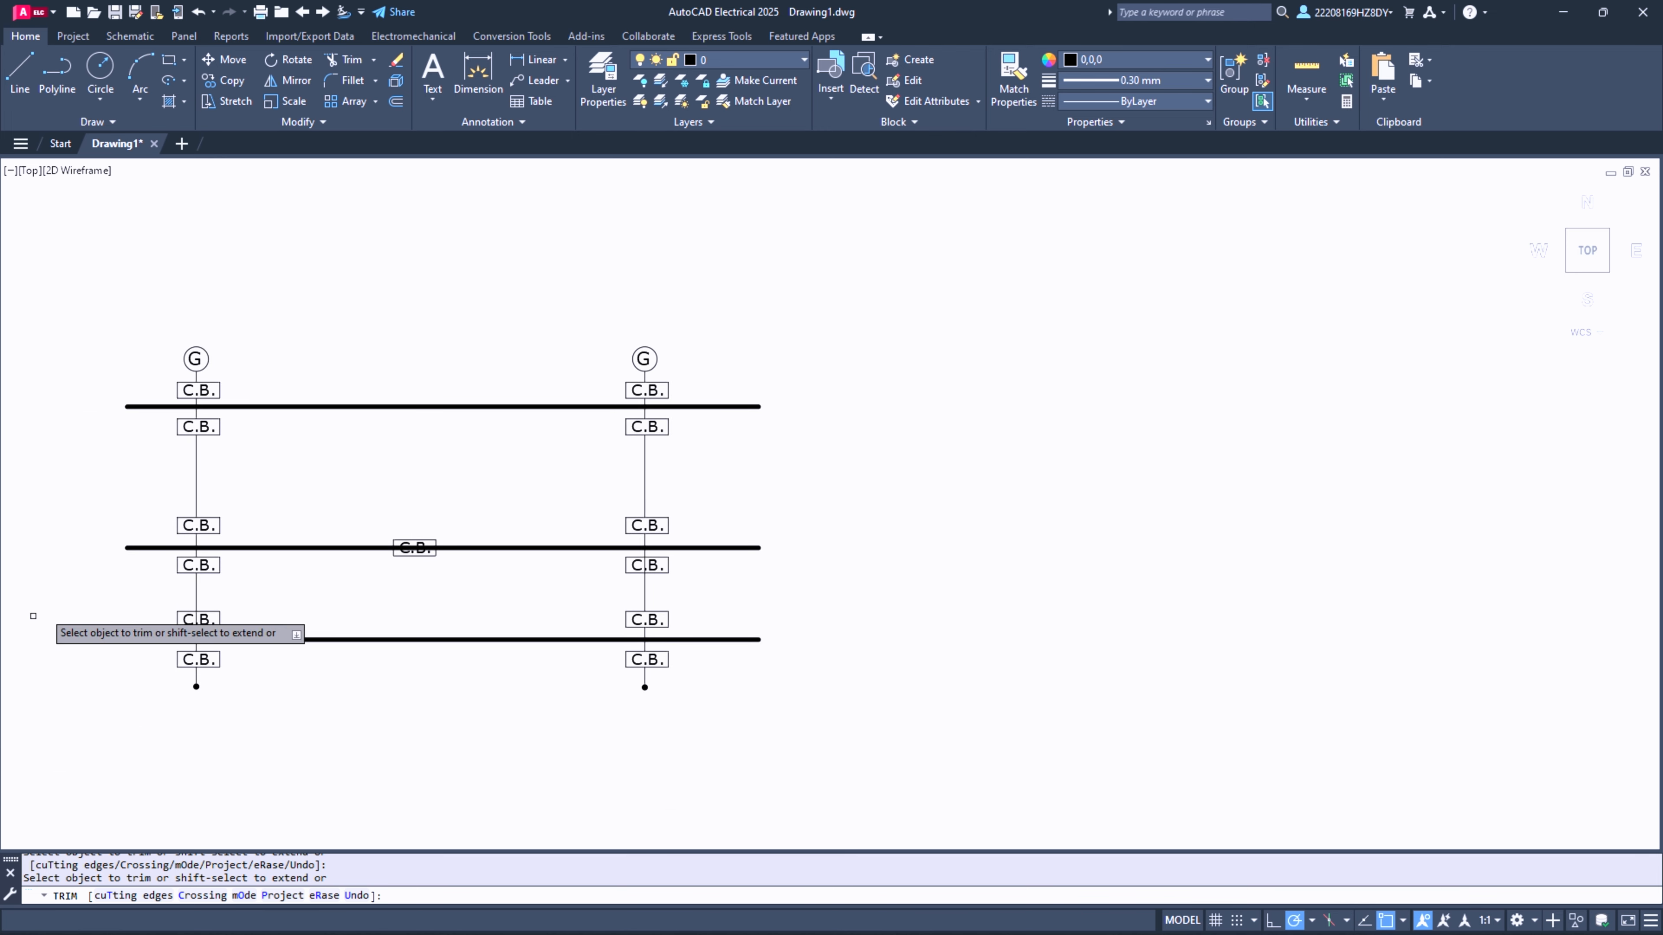
pyautogui.scroll(8, 428, 551)
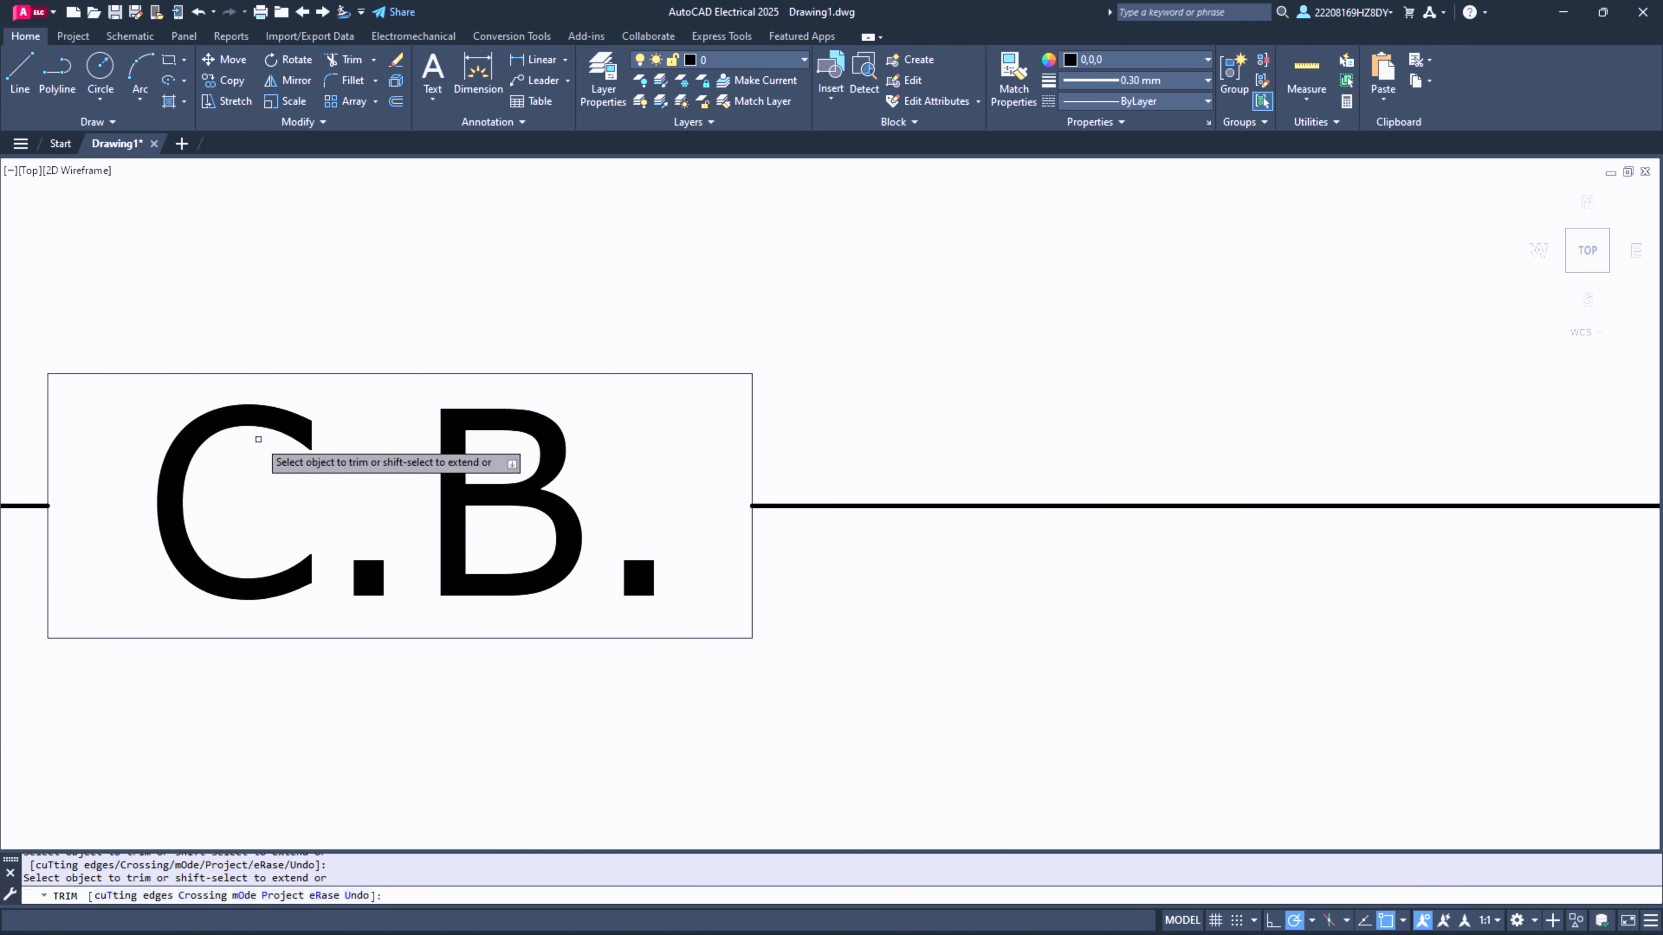
pyautogui.scroll(-8, 461, 508)
pyautogui.scroll(-2, 335, 456)
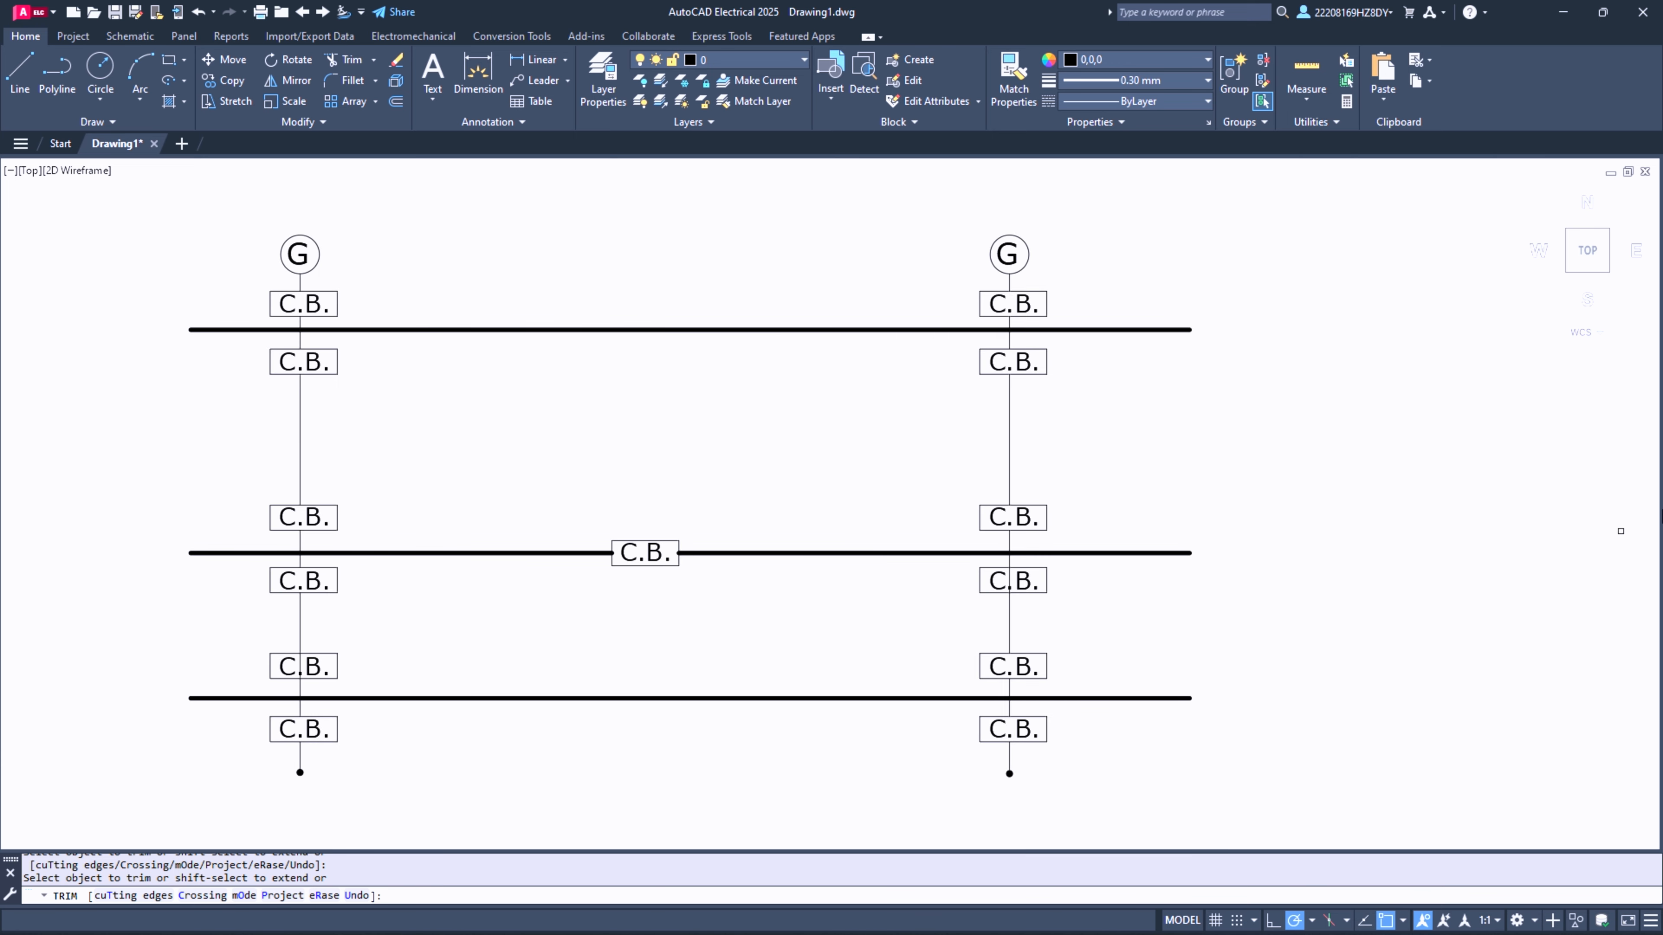
# - Insert an NFPA Transformer symbol at the midpoint of the first G column's line between its second and third C.B. boxes
pyautogui.click(130, 36)
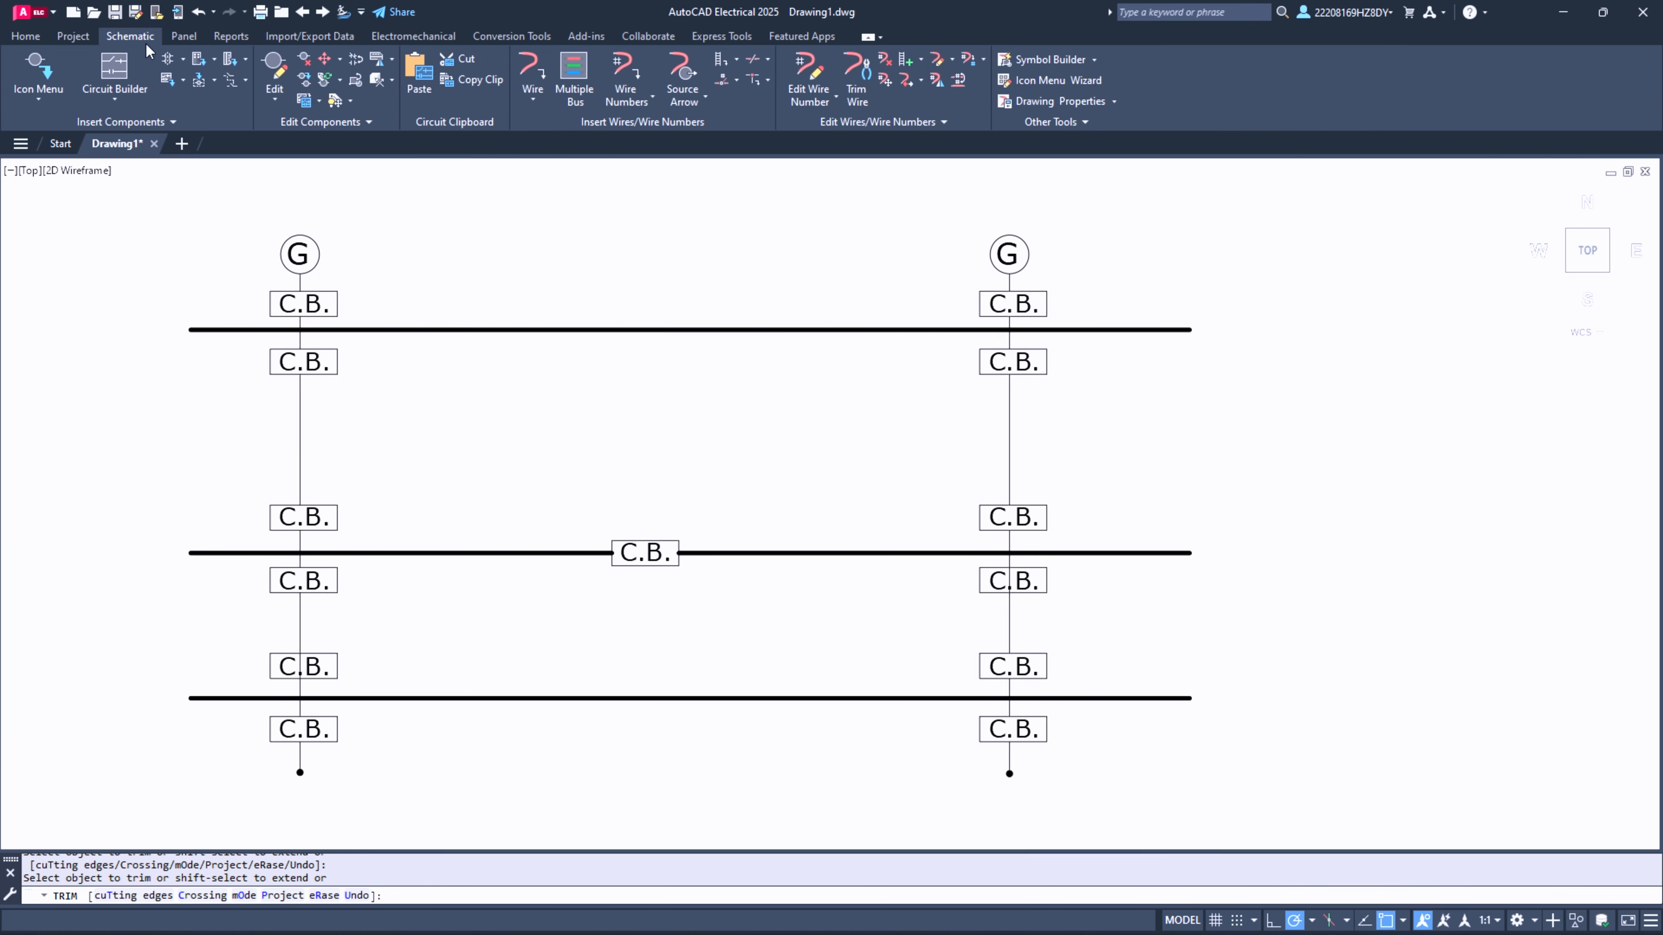
pyautogui.click(38, 73)
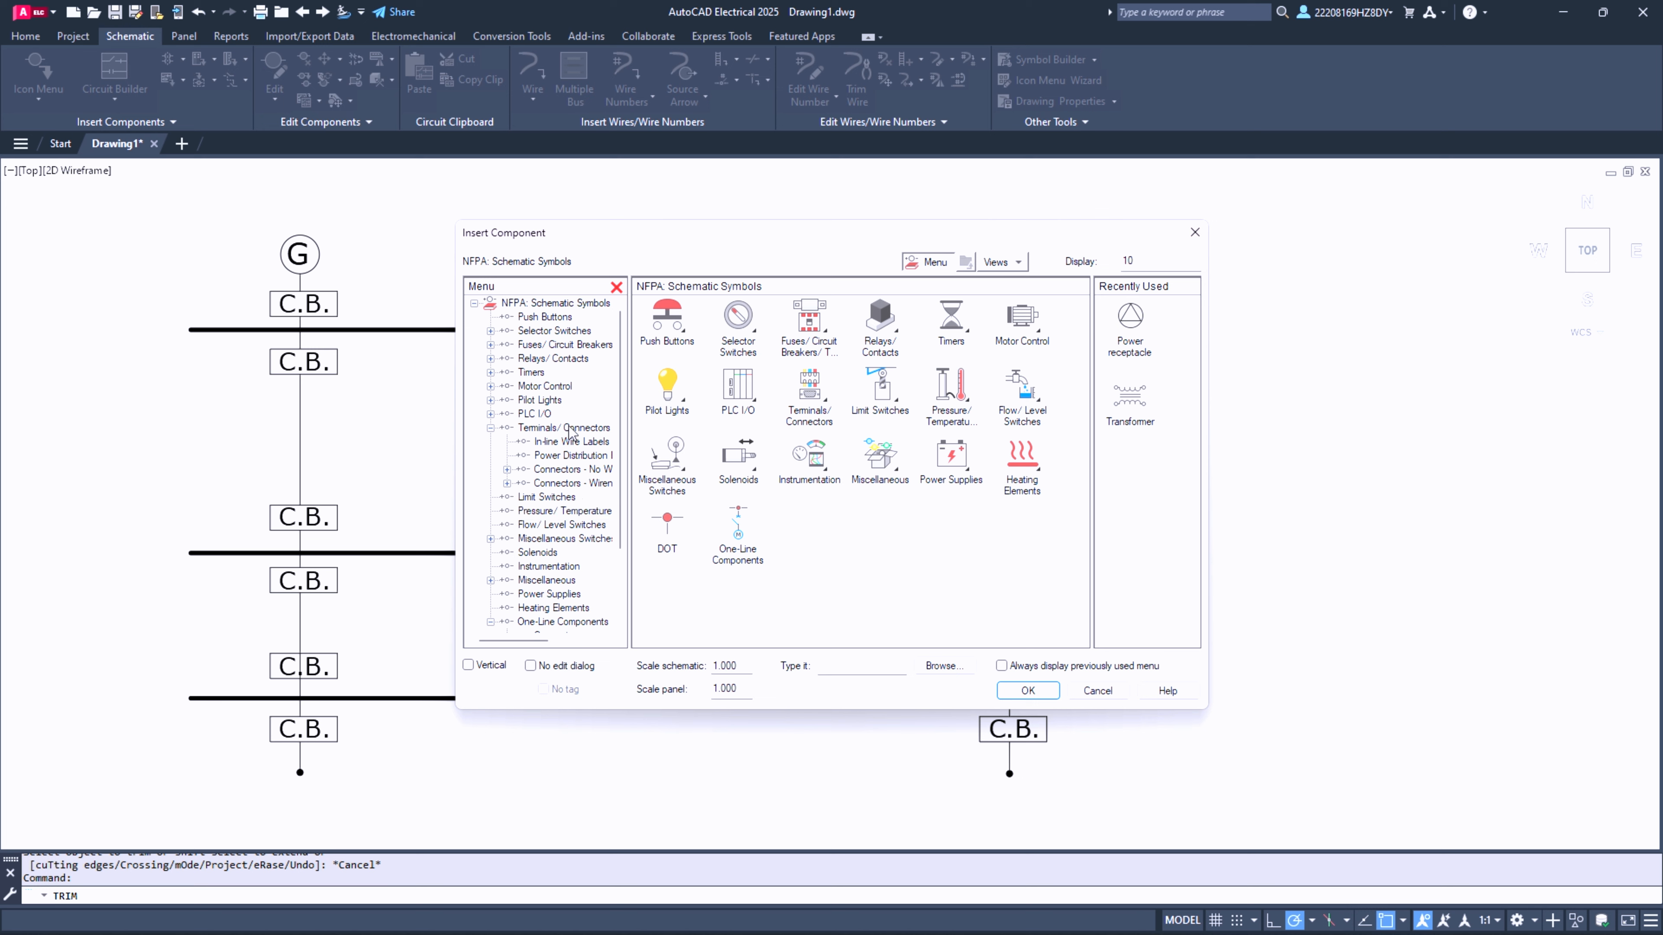
pyautogui.click(545, 386)
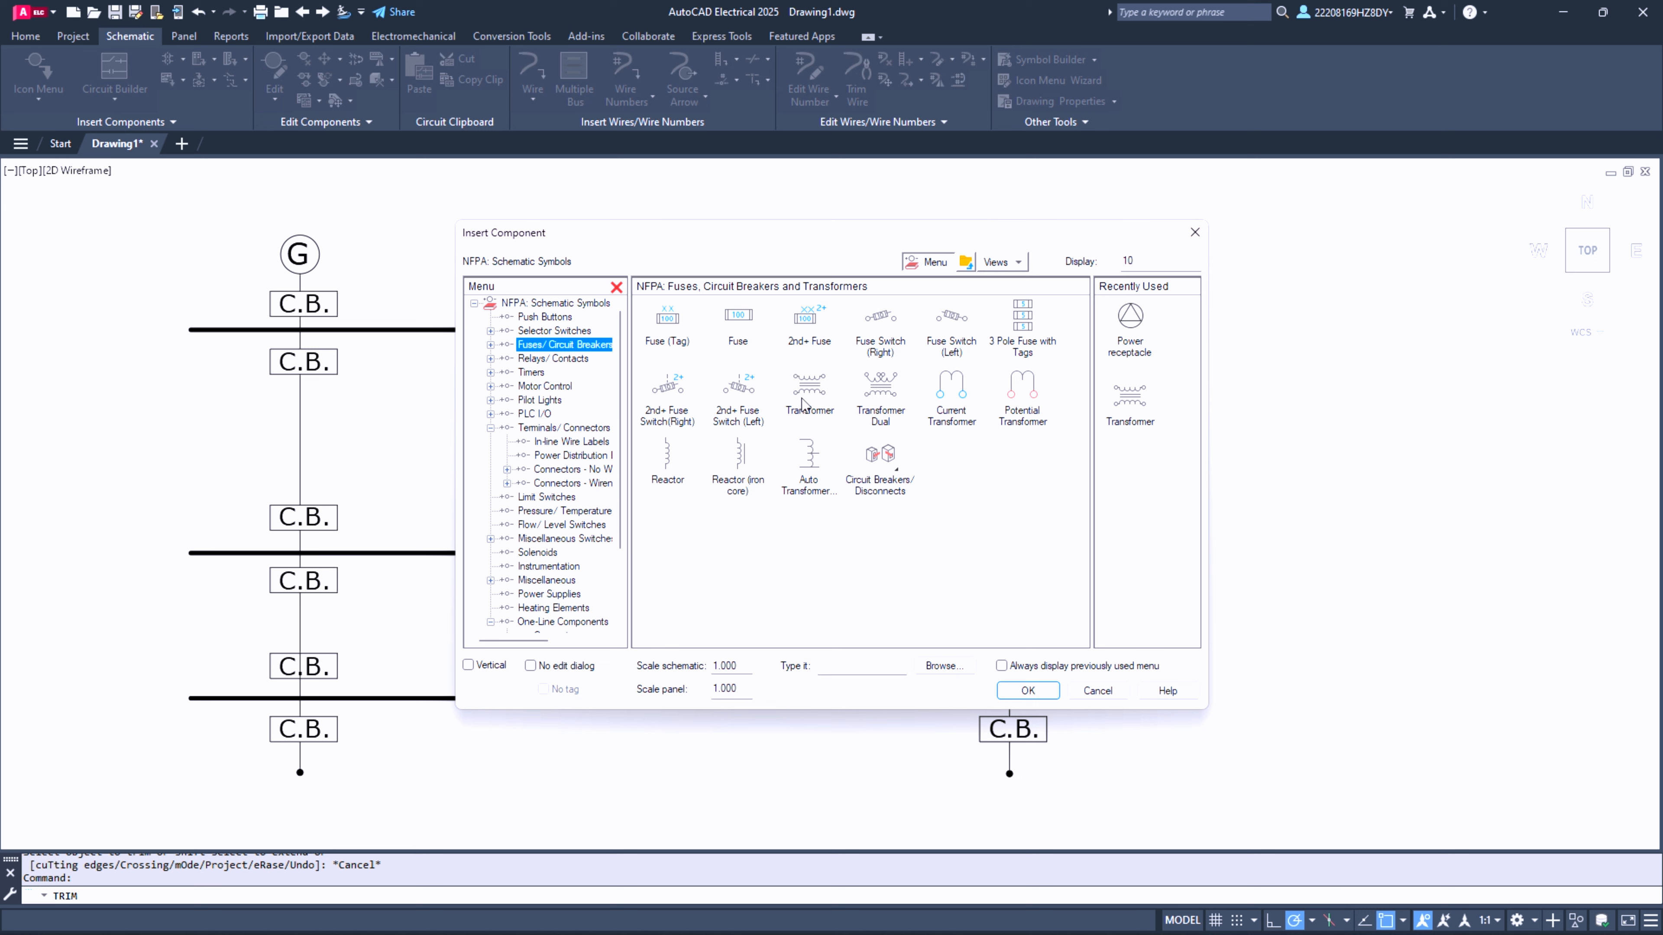
pyautogui.click(818, 386)
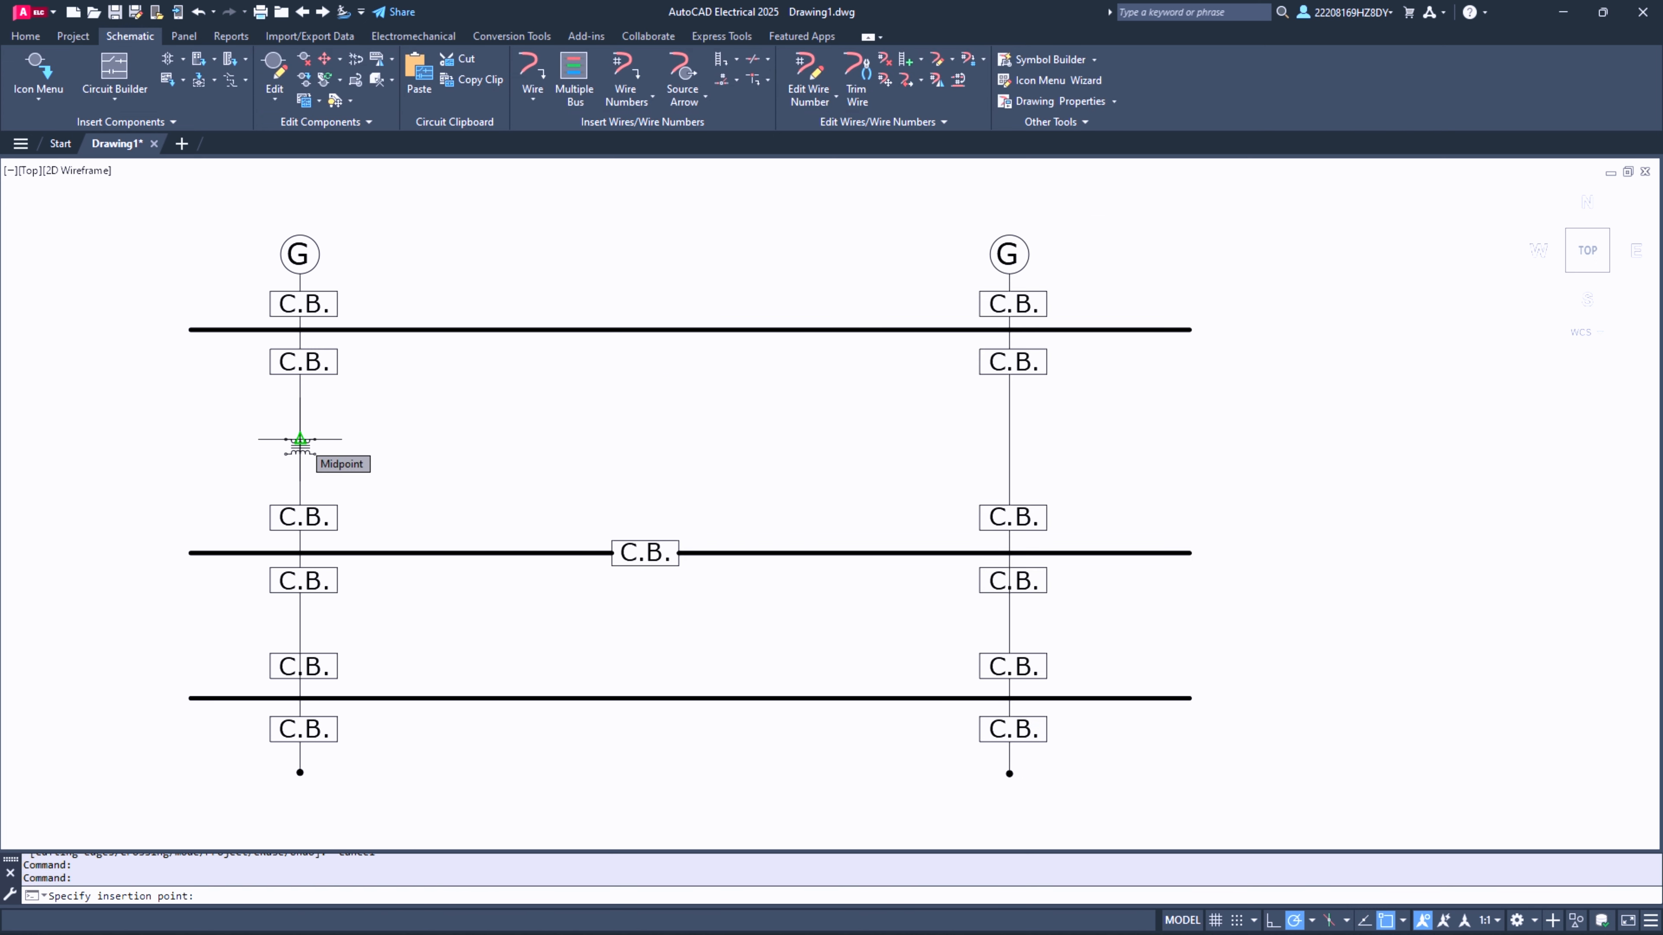
pyautogui.click(299, 439)
pyautogui.click(870, 697)
# - Scale the transformer symbol up about its centre until it is about one and a half times as wide as a C.B. box
pyautogui.click(276, 421)
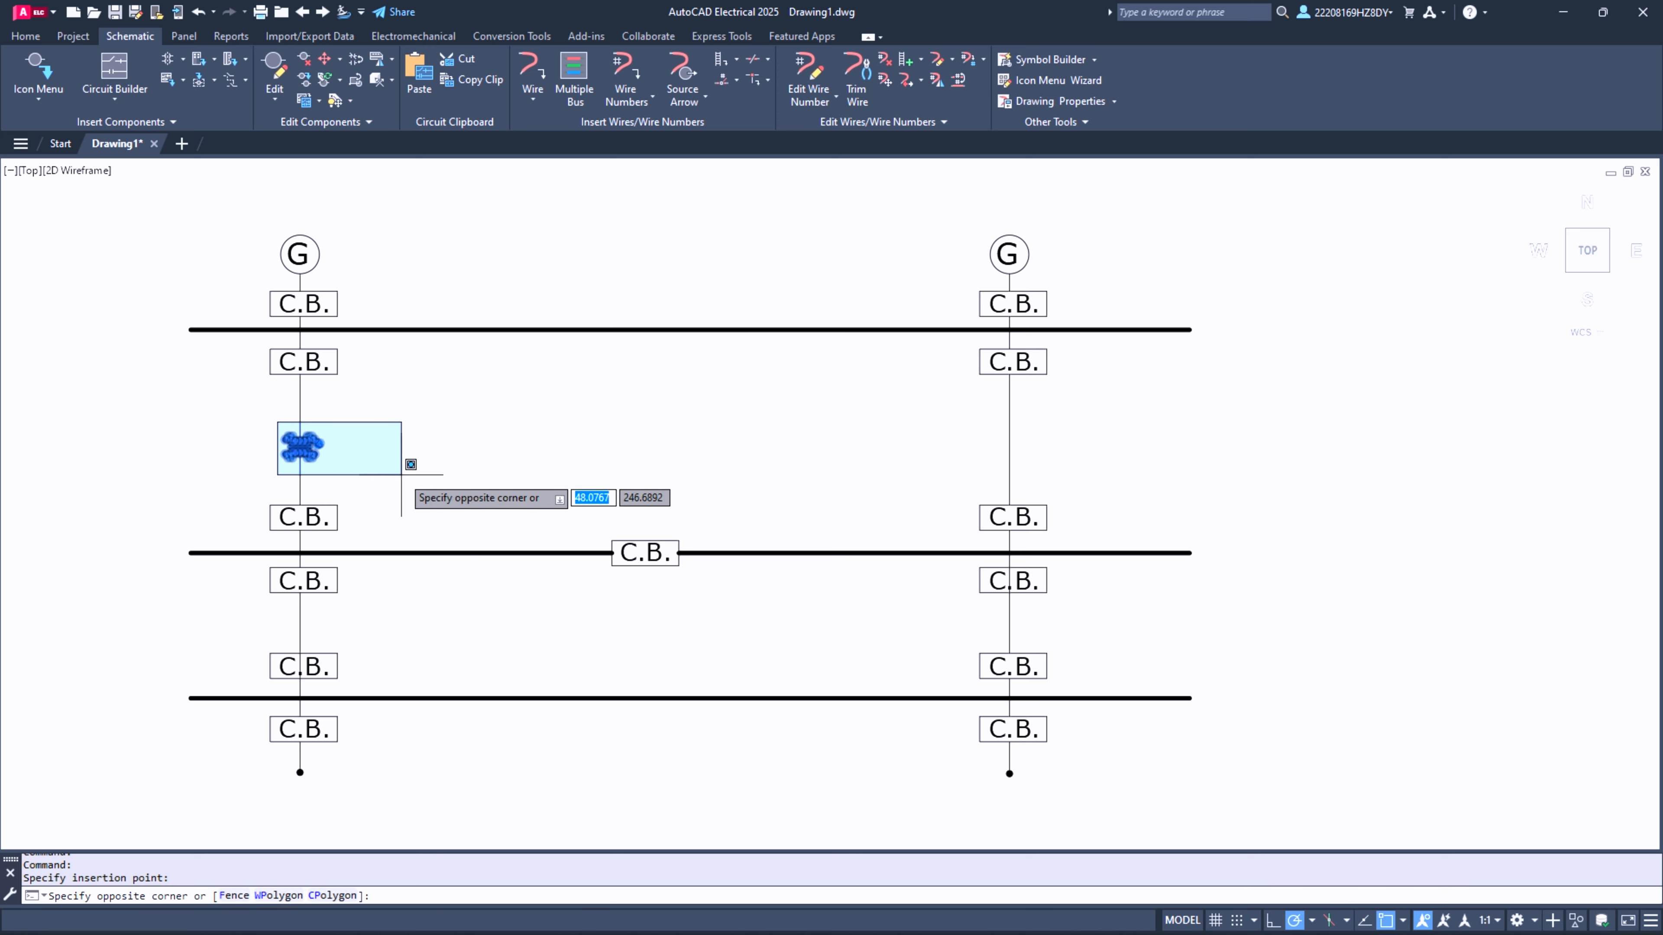
pyautogui.click(417, 479)
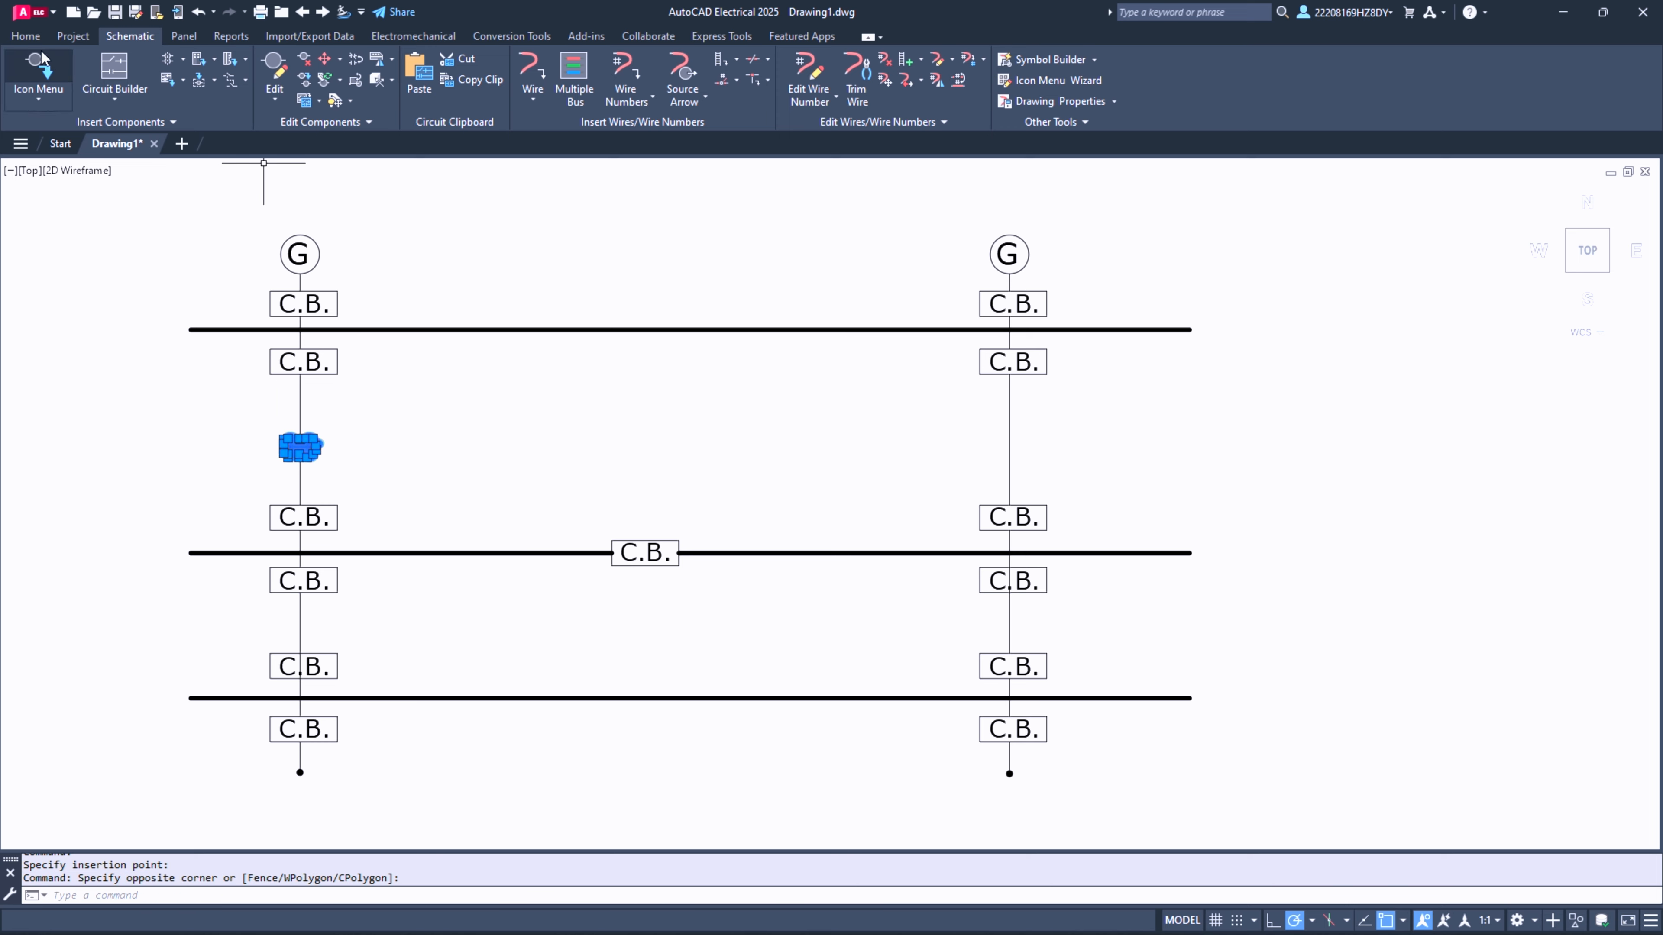
pyautogui.click(25, 36)
pyautogui.click(286, 101)
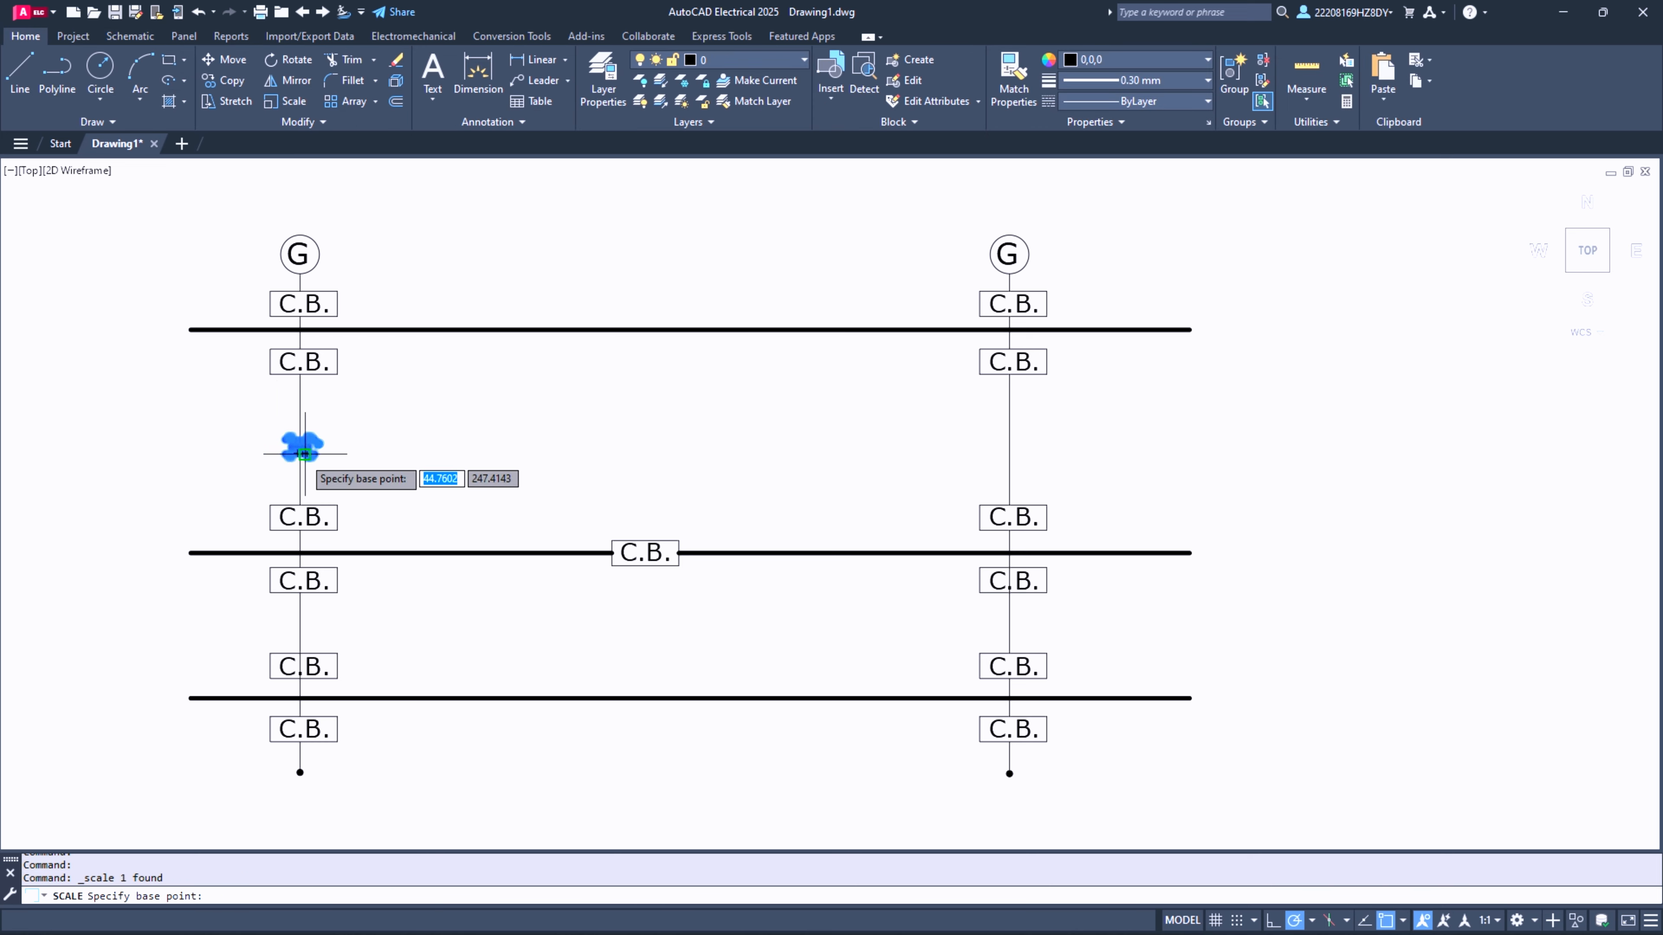
pyautogui.click(293, 446)
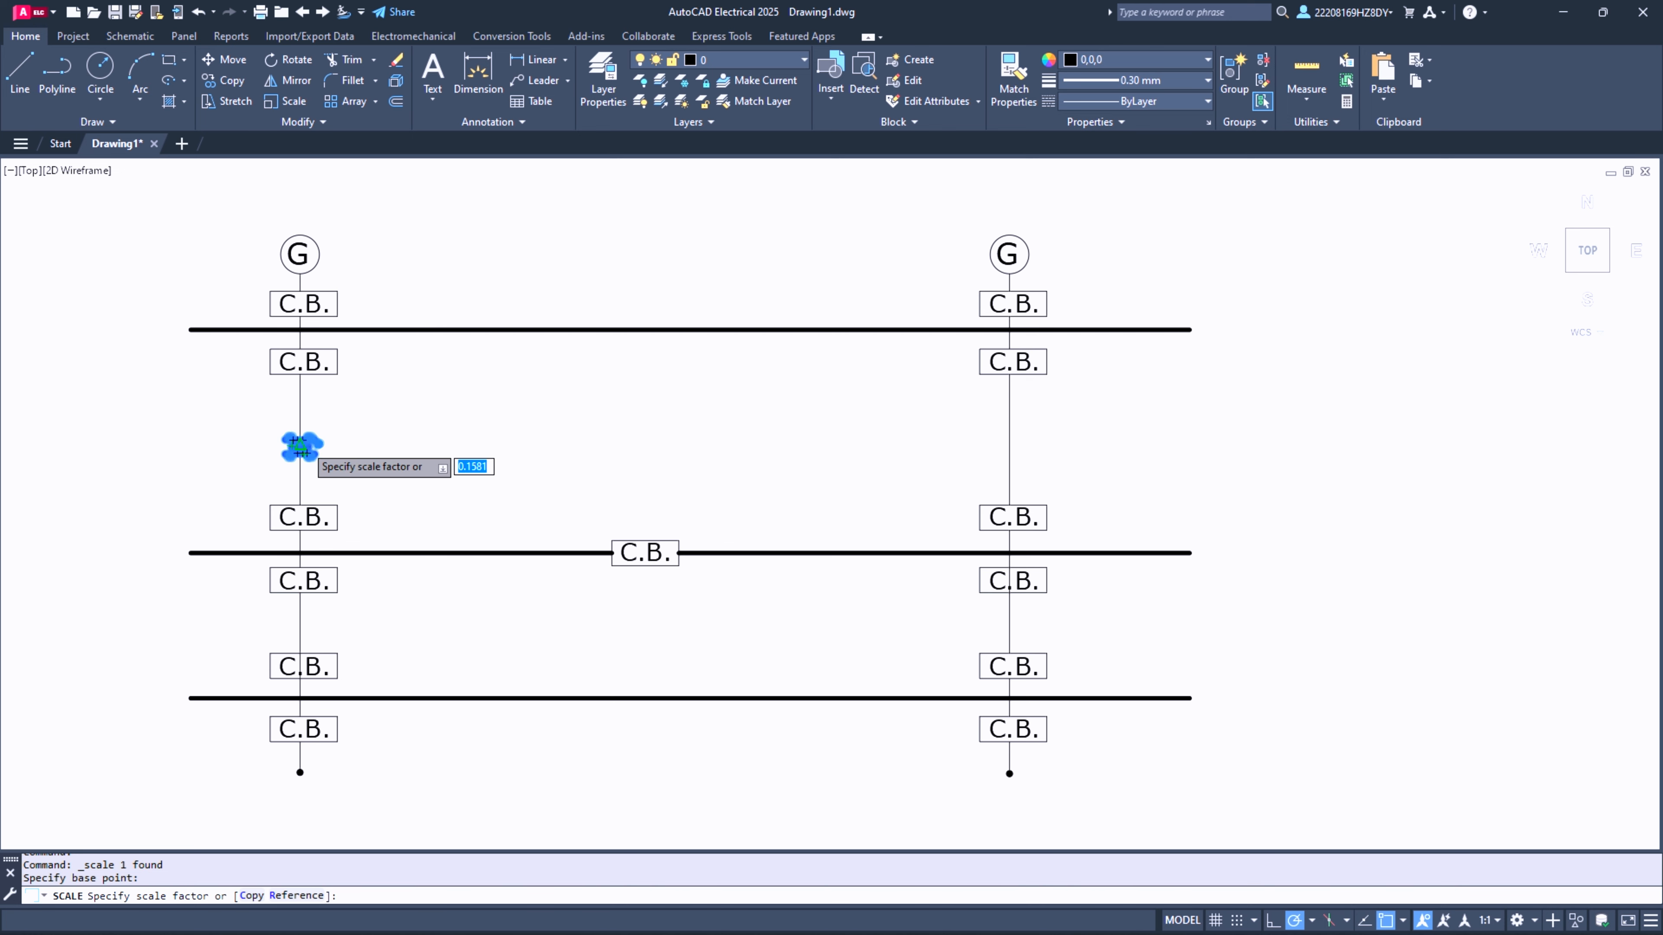
pyautogui.click(320, 471)
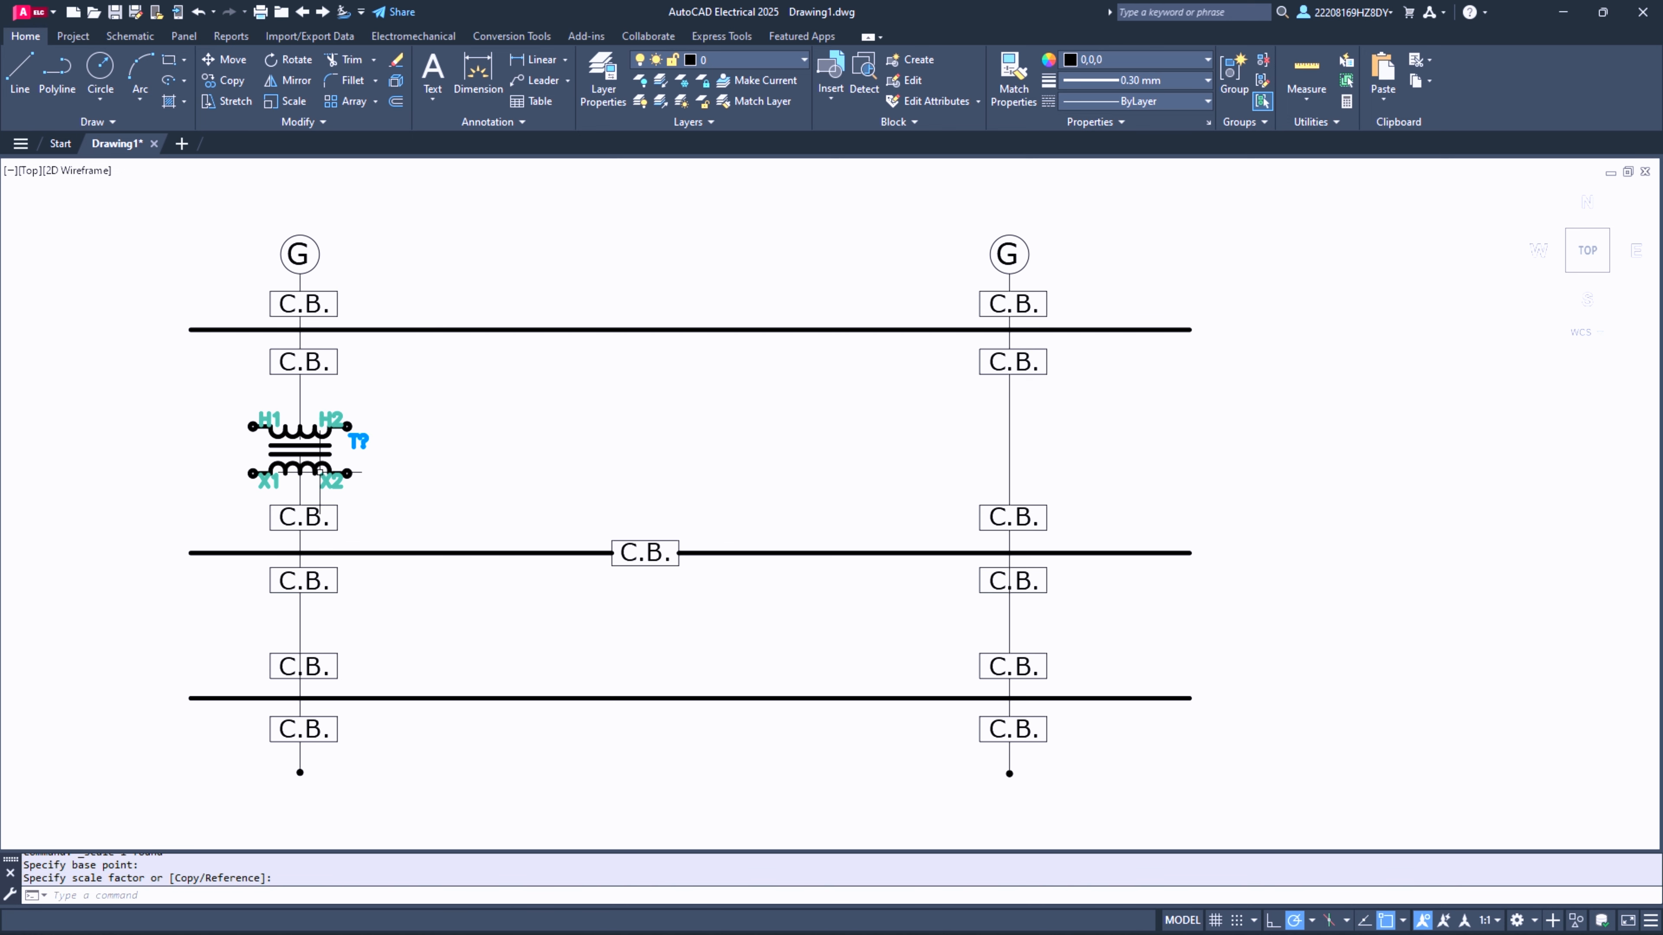
pyautogui.press('Escape')
# - Copy the enlarged transformer symbol by its centre horizontally across onto the second G column's vertical line
pyautogui.click(220, 396)
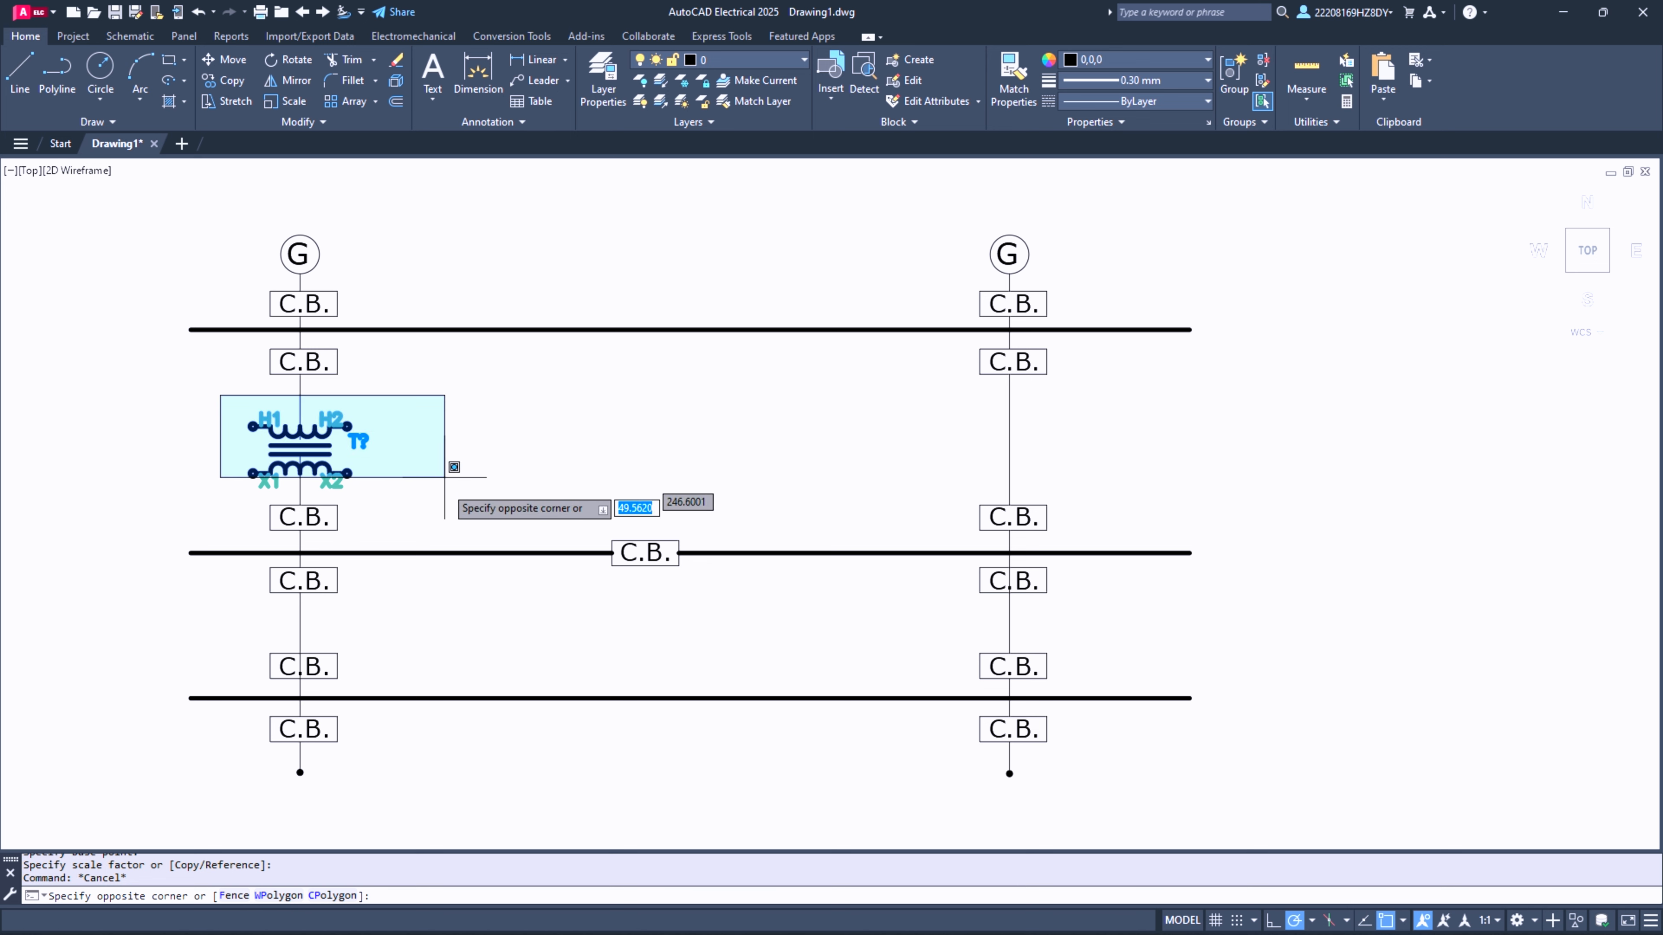
pyautogui.click(441, 502)
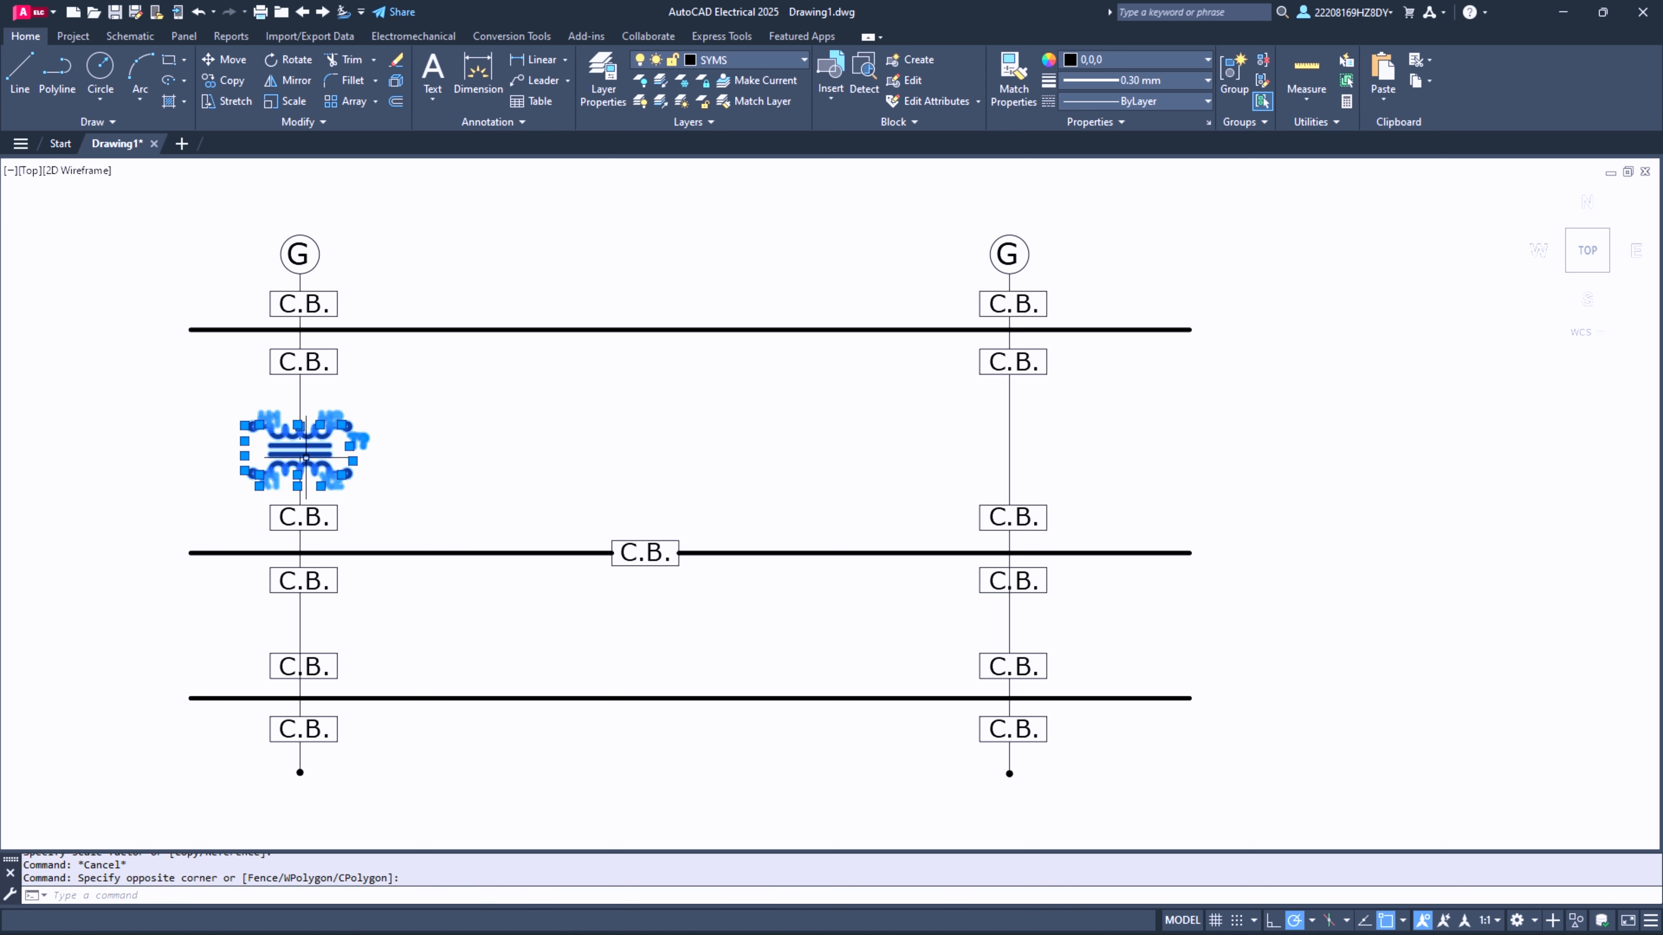
pyautogui.click(204, 81)
pyautogui.click(306, 449)
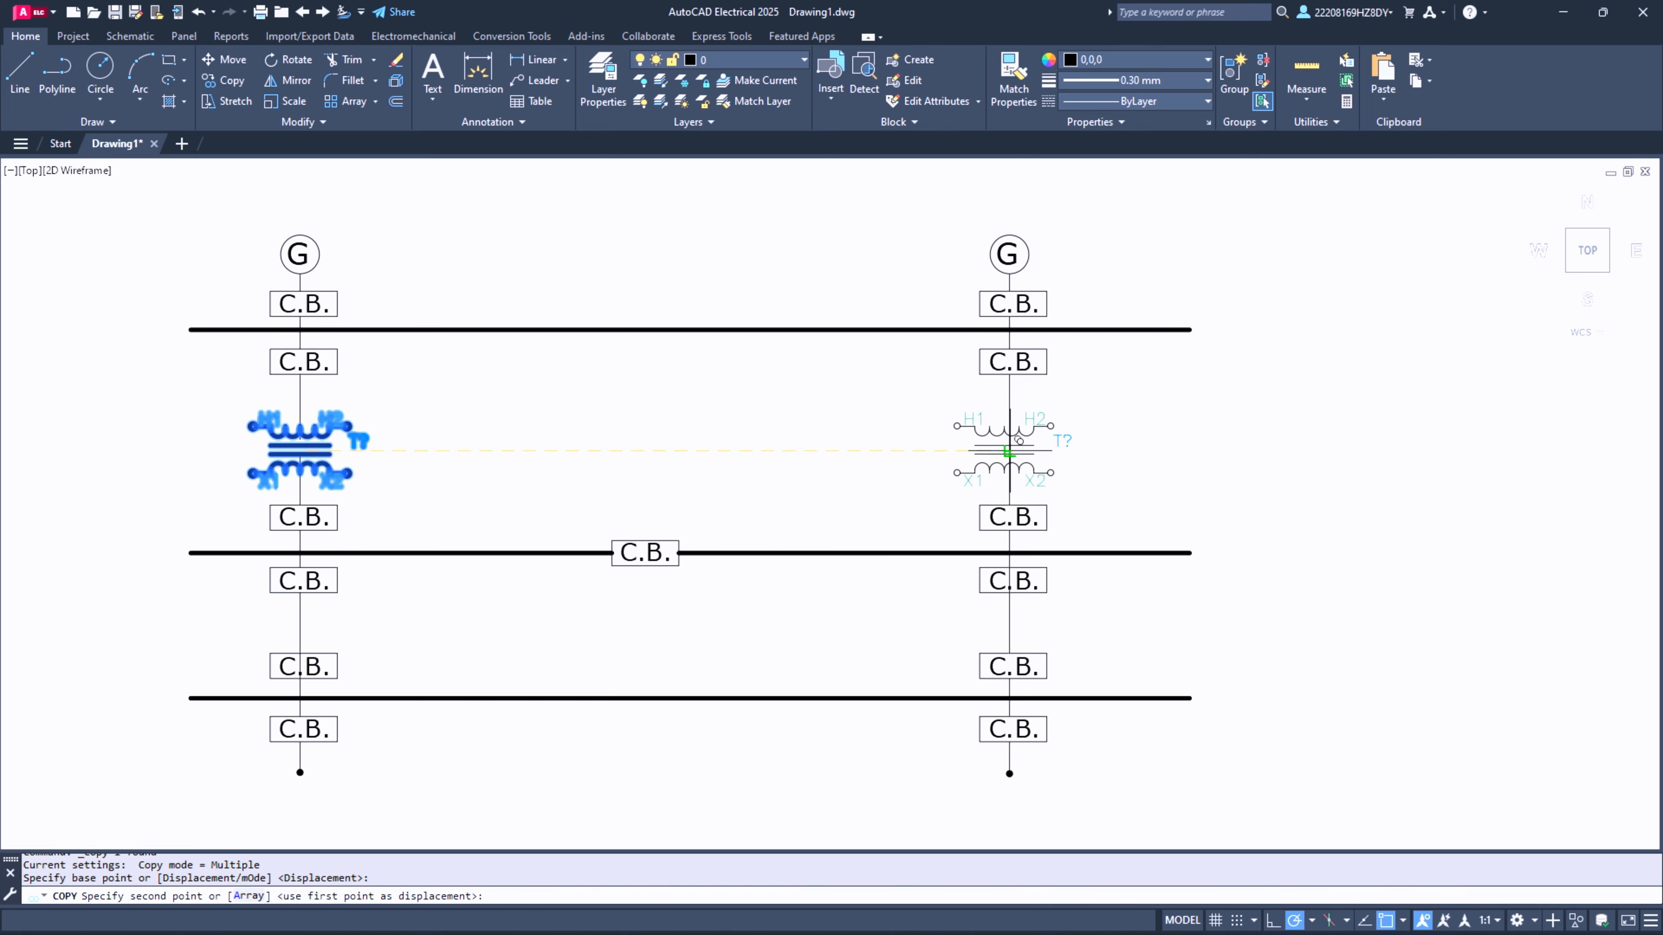
pyautogui.click(1009, 451)
pyautogui.press('Escape')
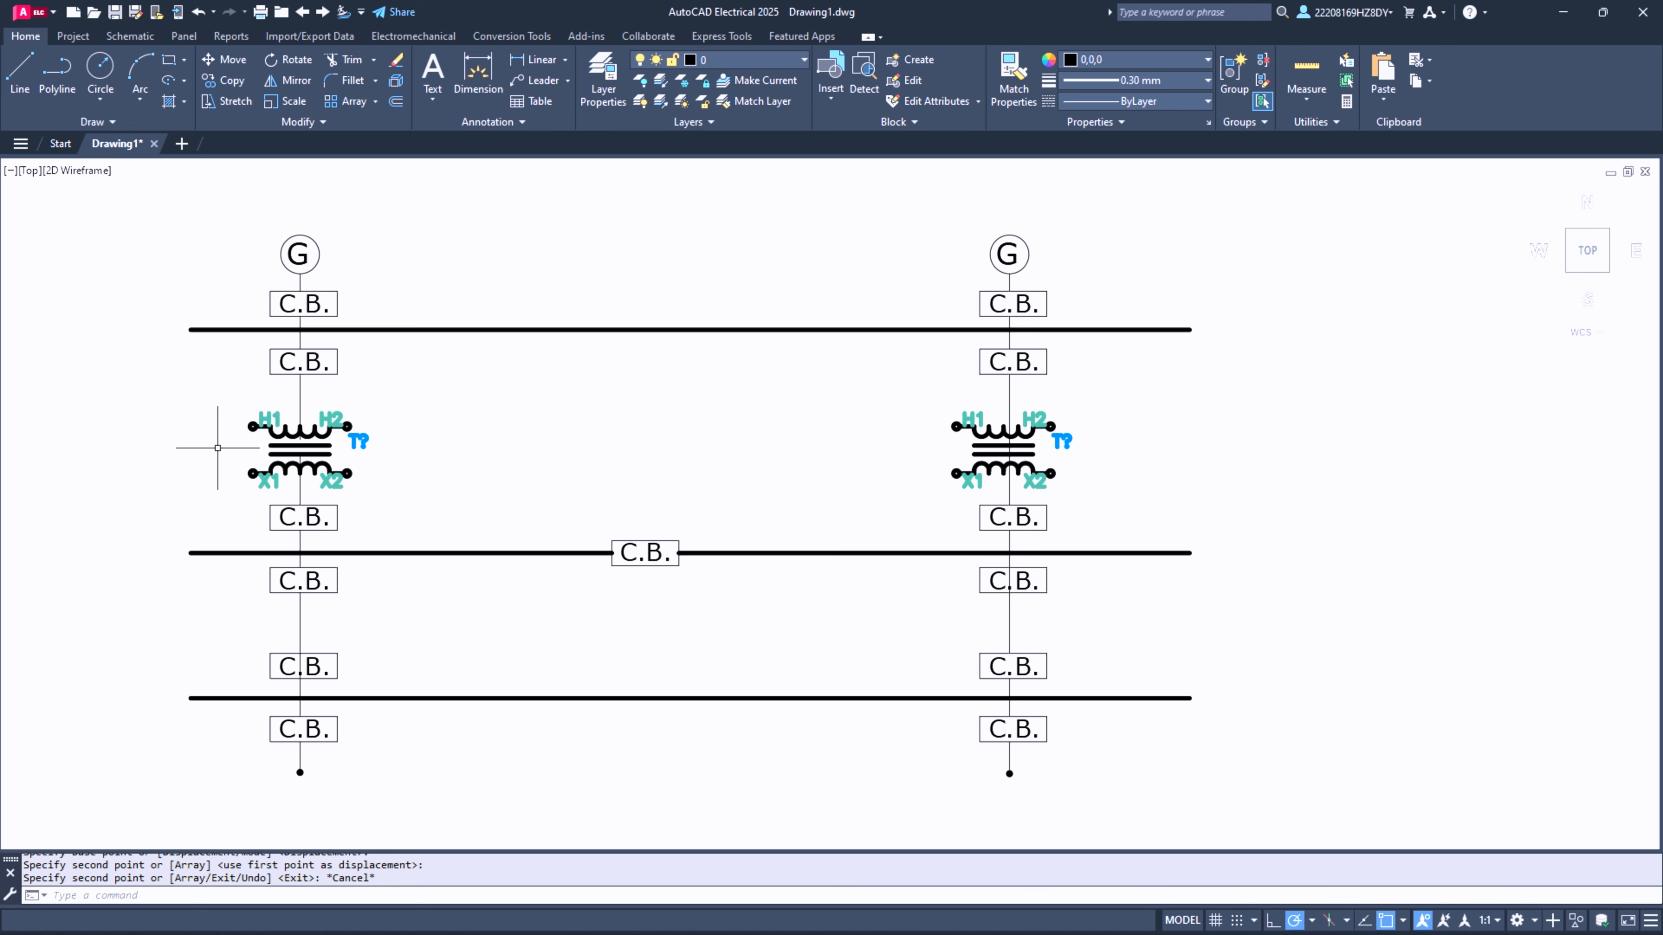
# - Trim the first G column's vertical line inside the transformer and below it down to the next C.B. box
pyautogui.click(340, 60)
pyautogui.scroll(8, 302, 437)
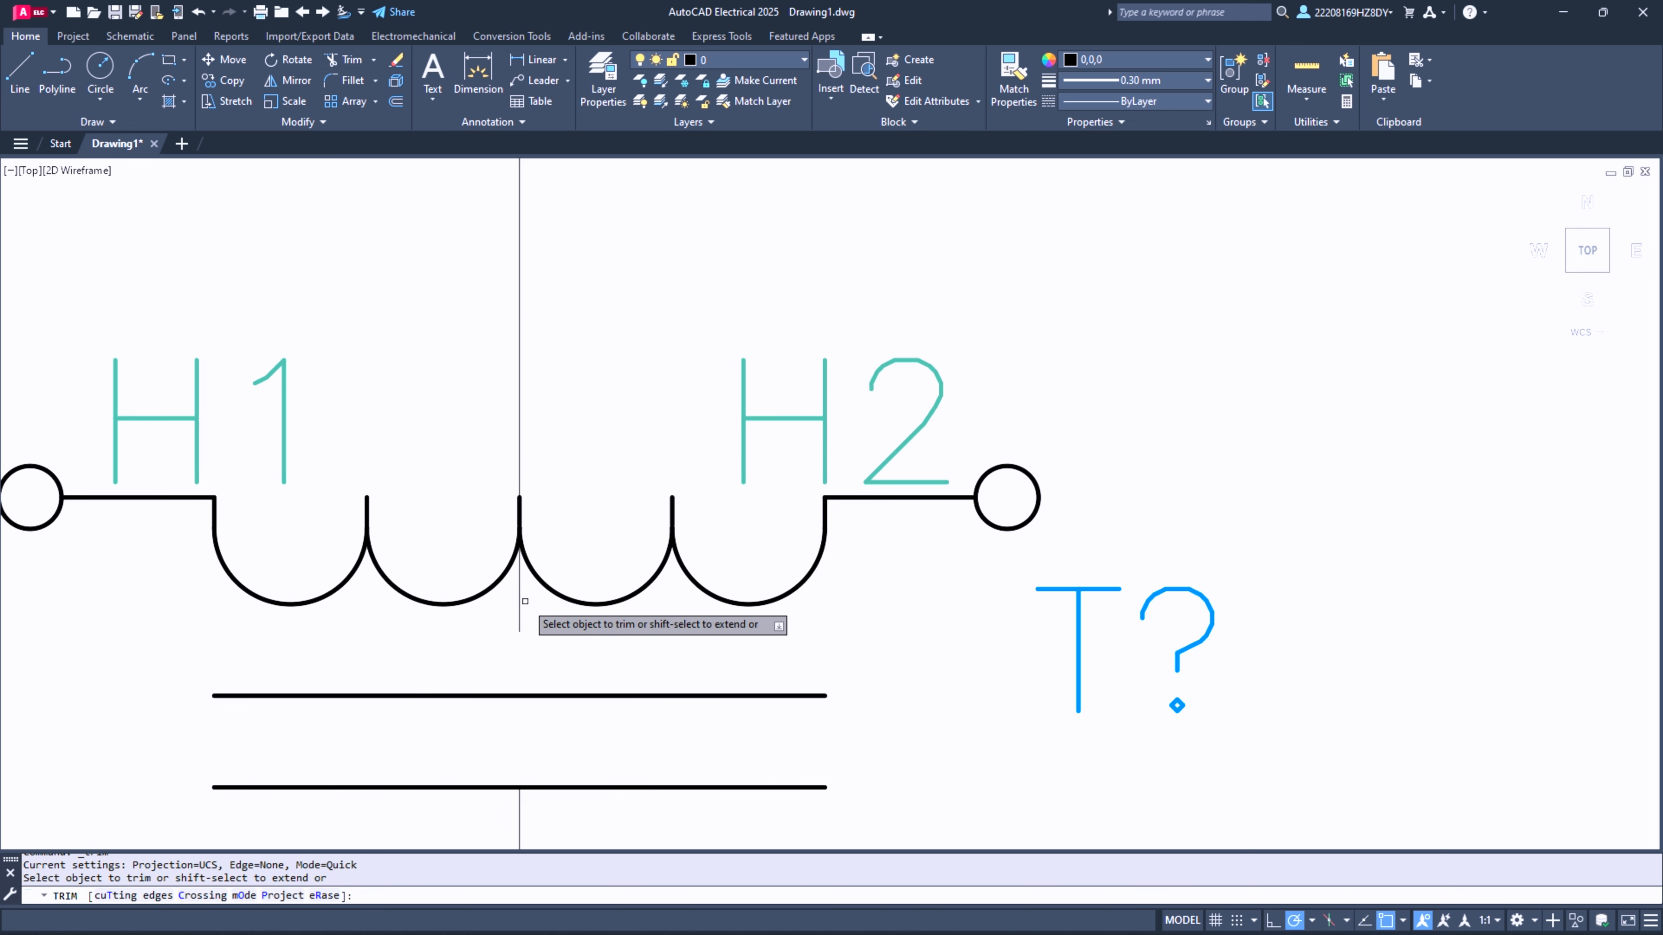
pyautogui.click(521, 597)
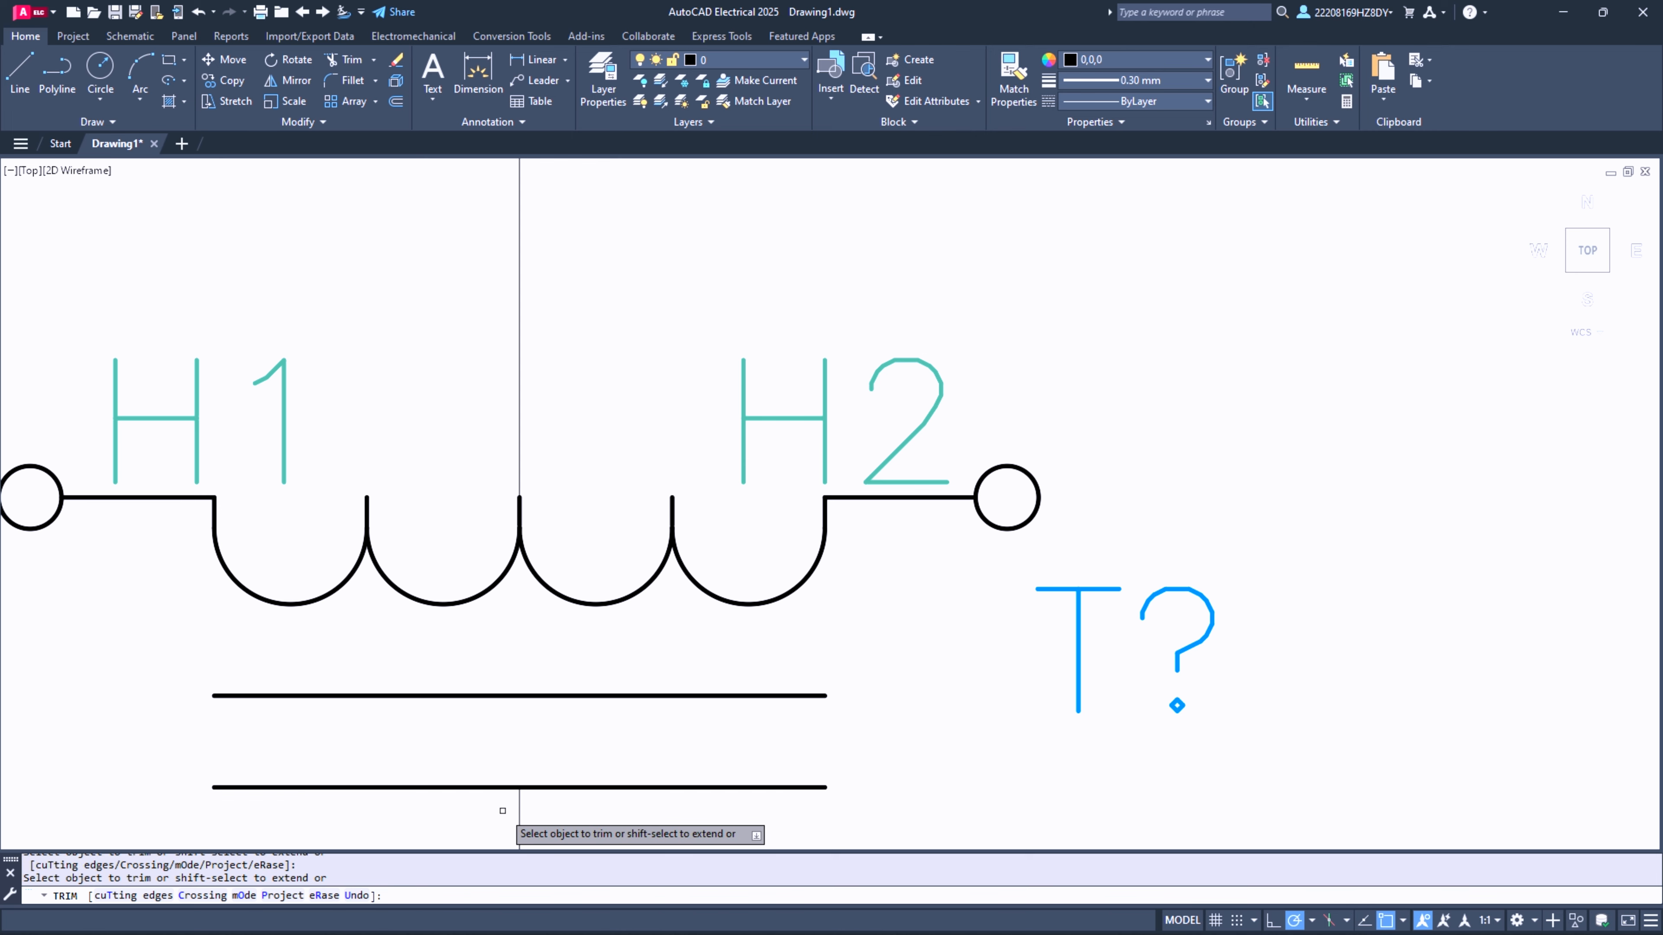
pyautogui.scroll(-6, 517, 810)
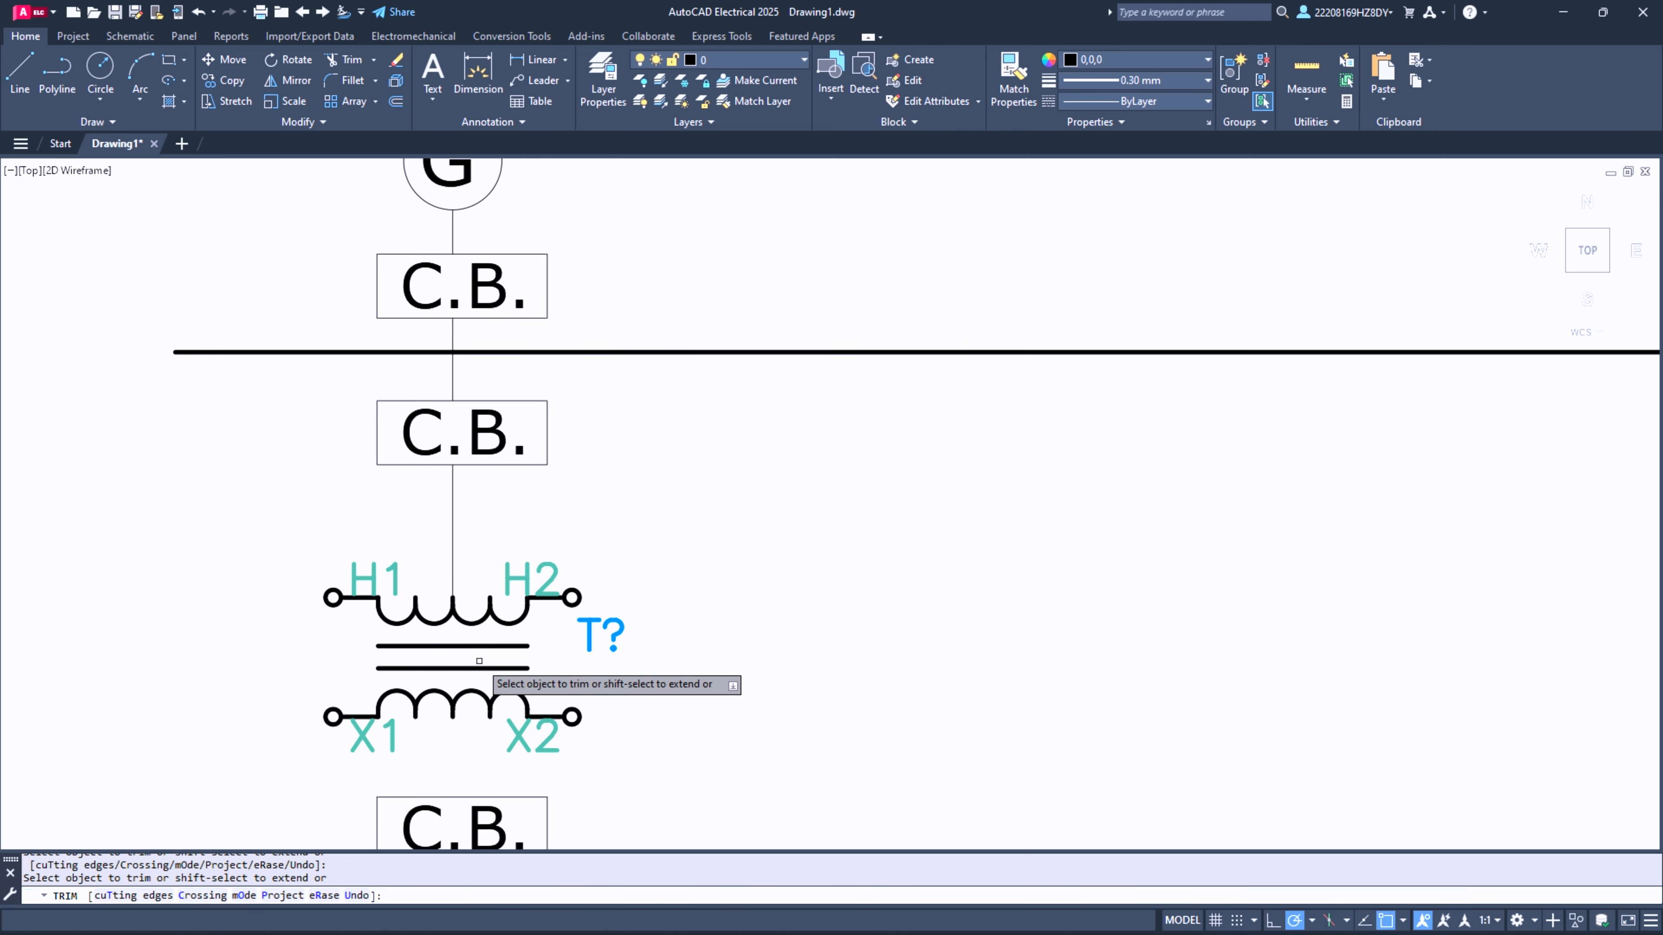
pyautogui.scroll(-2, 488, 576)
pyautogui.press('Escape')
# - Draw a vertical line with 0.25 mm lineweight, about 1.4 units long, from the first column's third C.B. box up to the transformer's lower winding
pyautogui.click(12, 68)
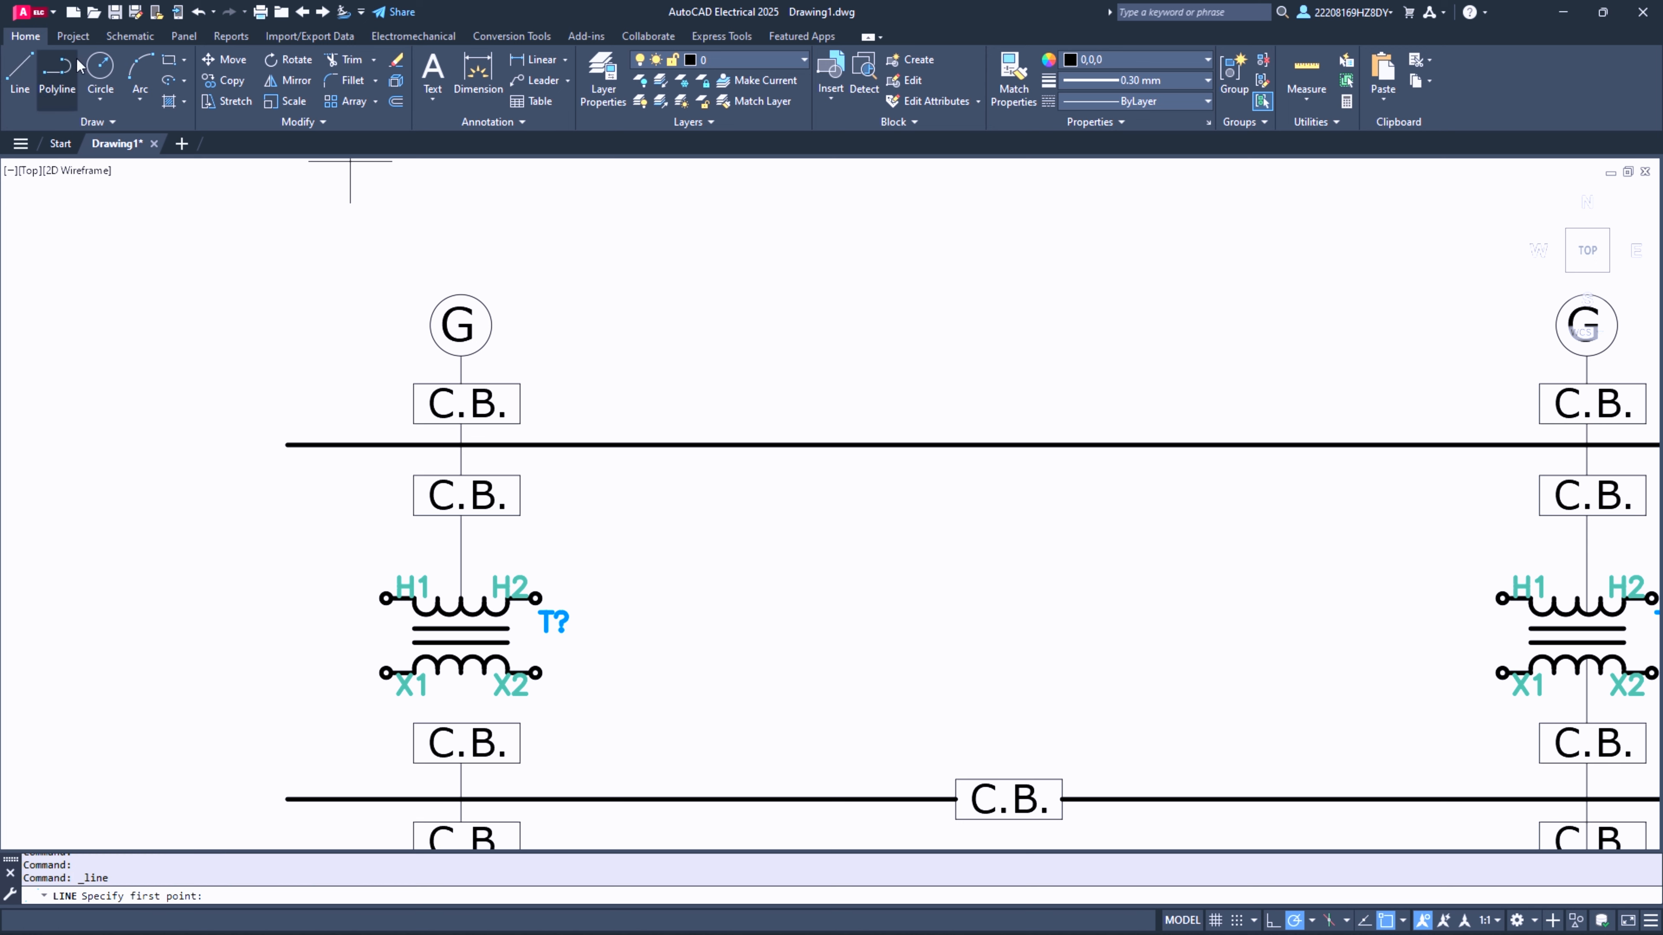
pyautogui.click(1129, 81)
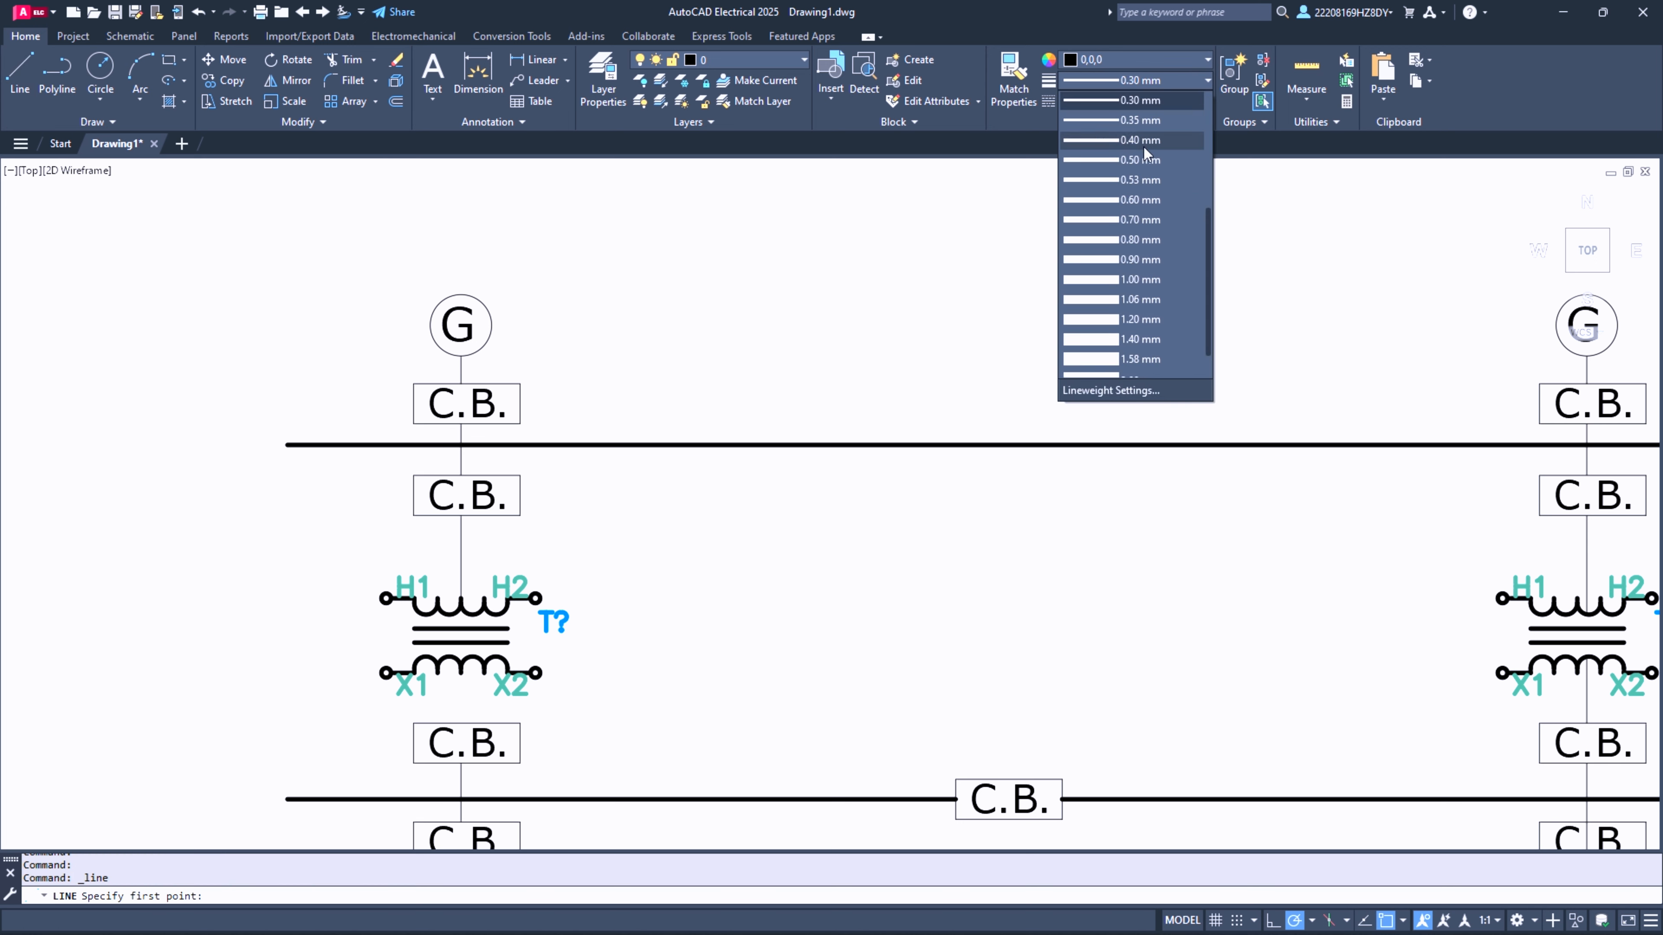
pyautogui.click(1138, 221)
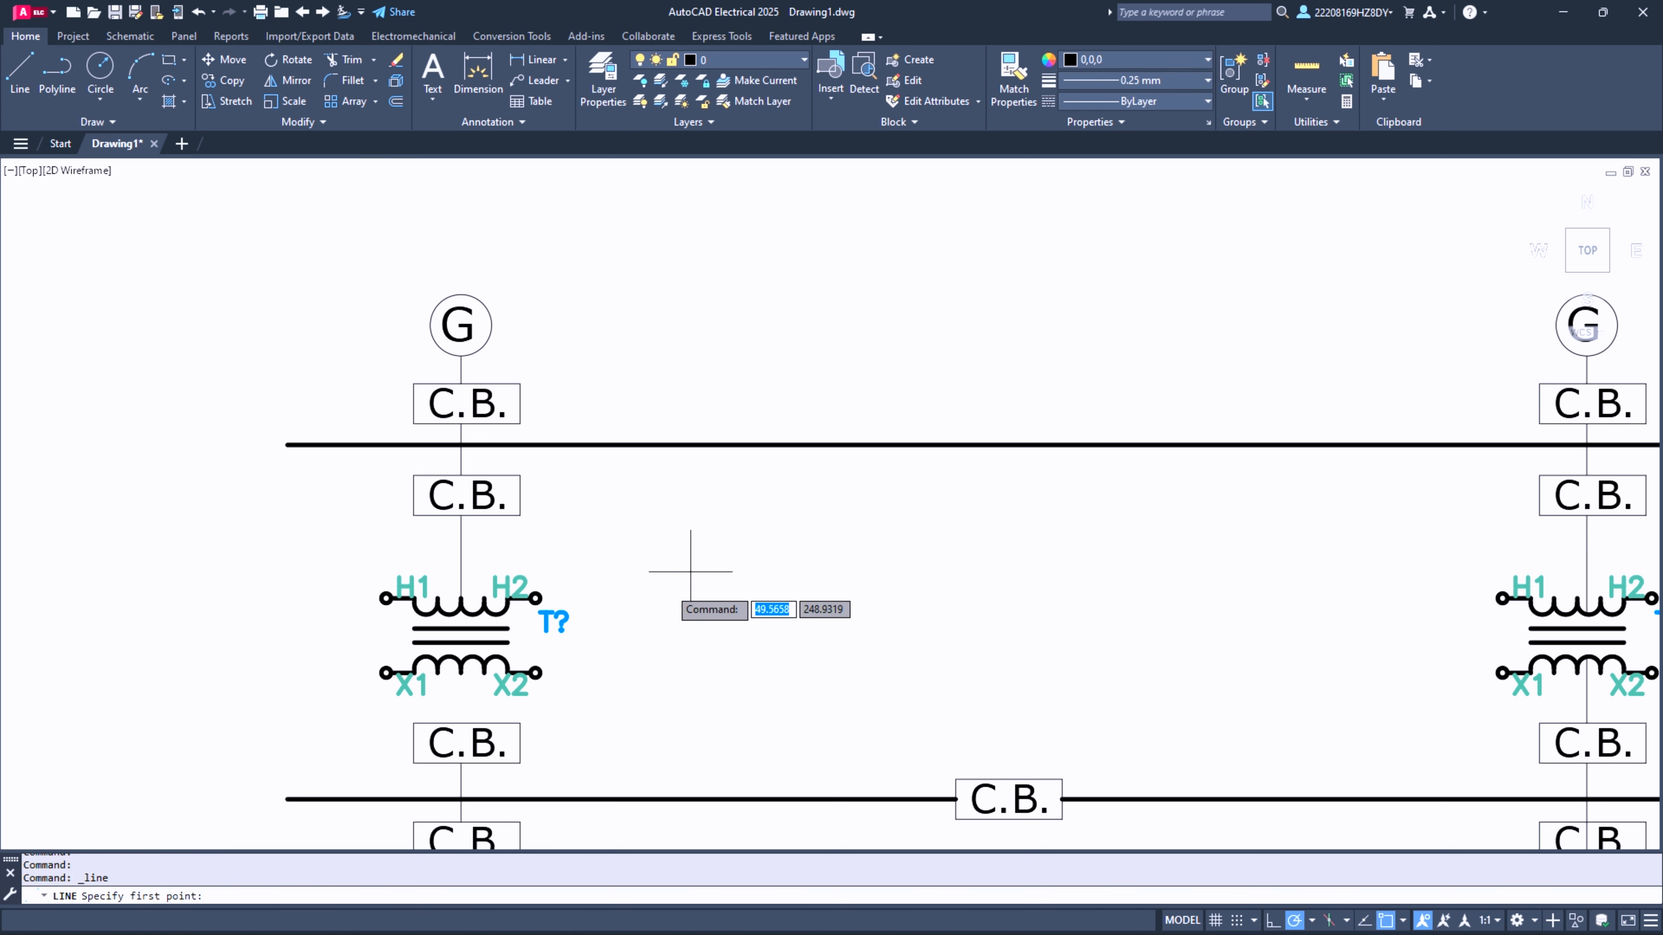
pyautogui.scroll(4, 466, 665)
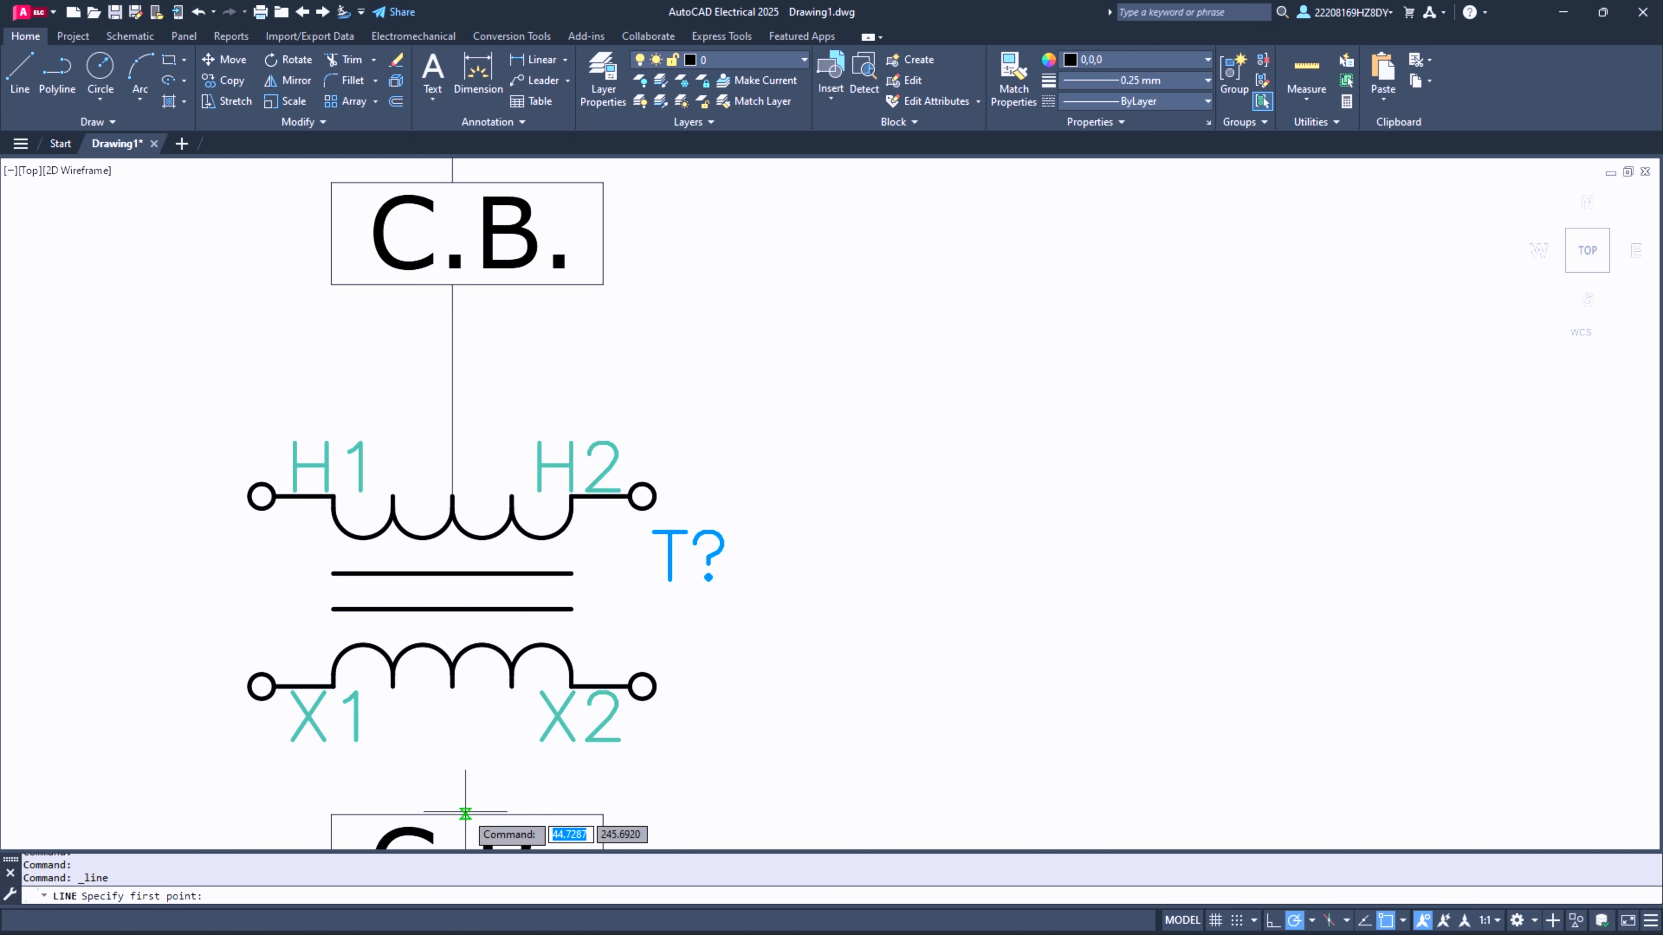
pyautogui.click(465, 813)
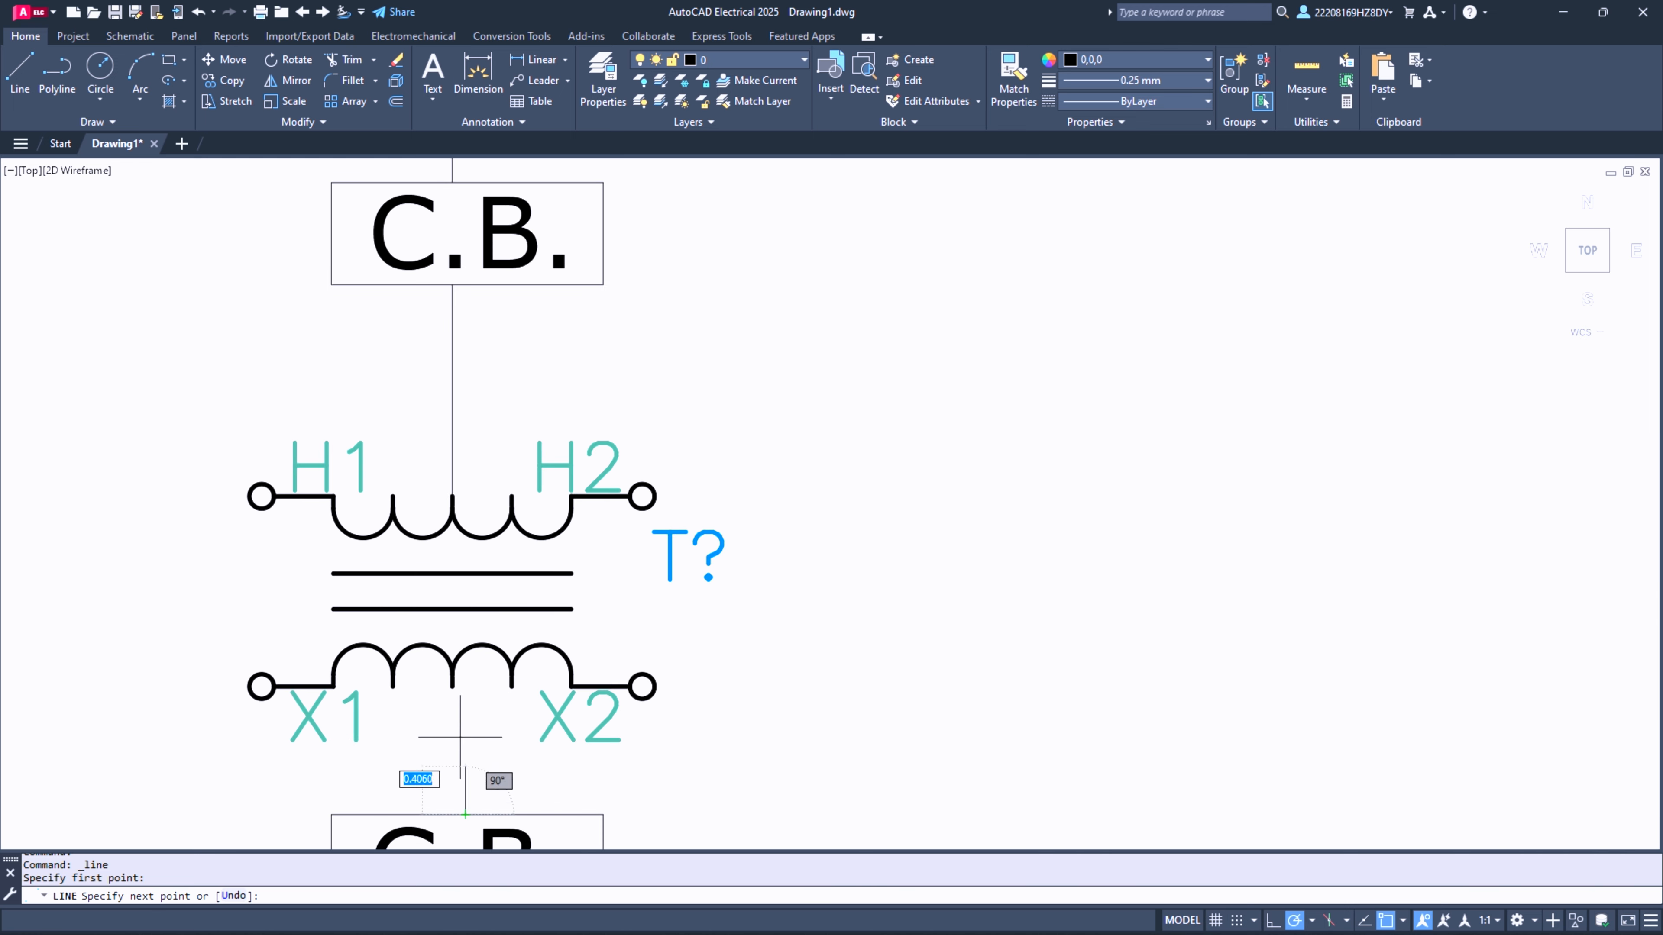
pyautogui.click(467, 651)
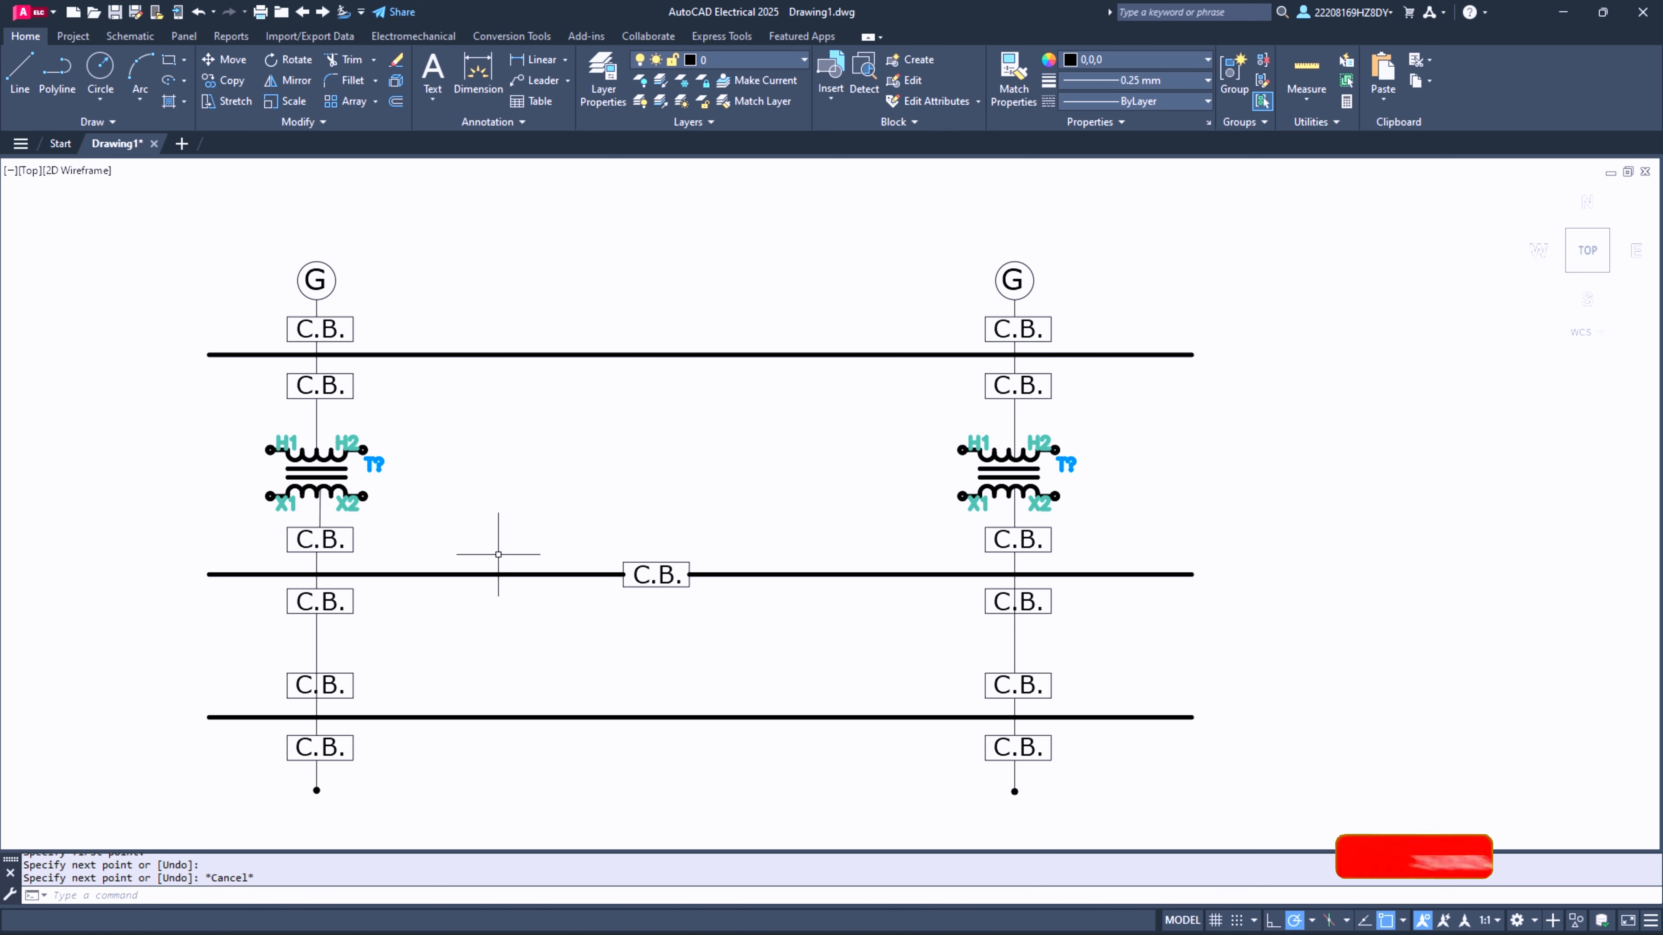
# - Set the current lineweight to 0.20 mm and the current object colour to grey 99,100,102
pyautogui.click(1151, 82)
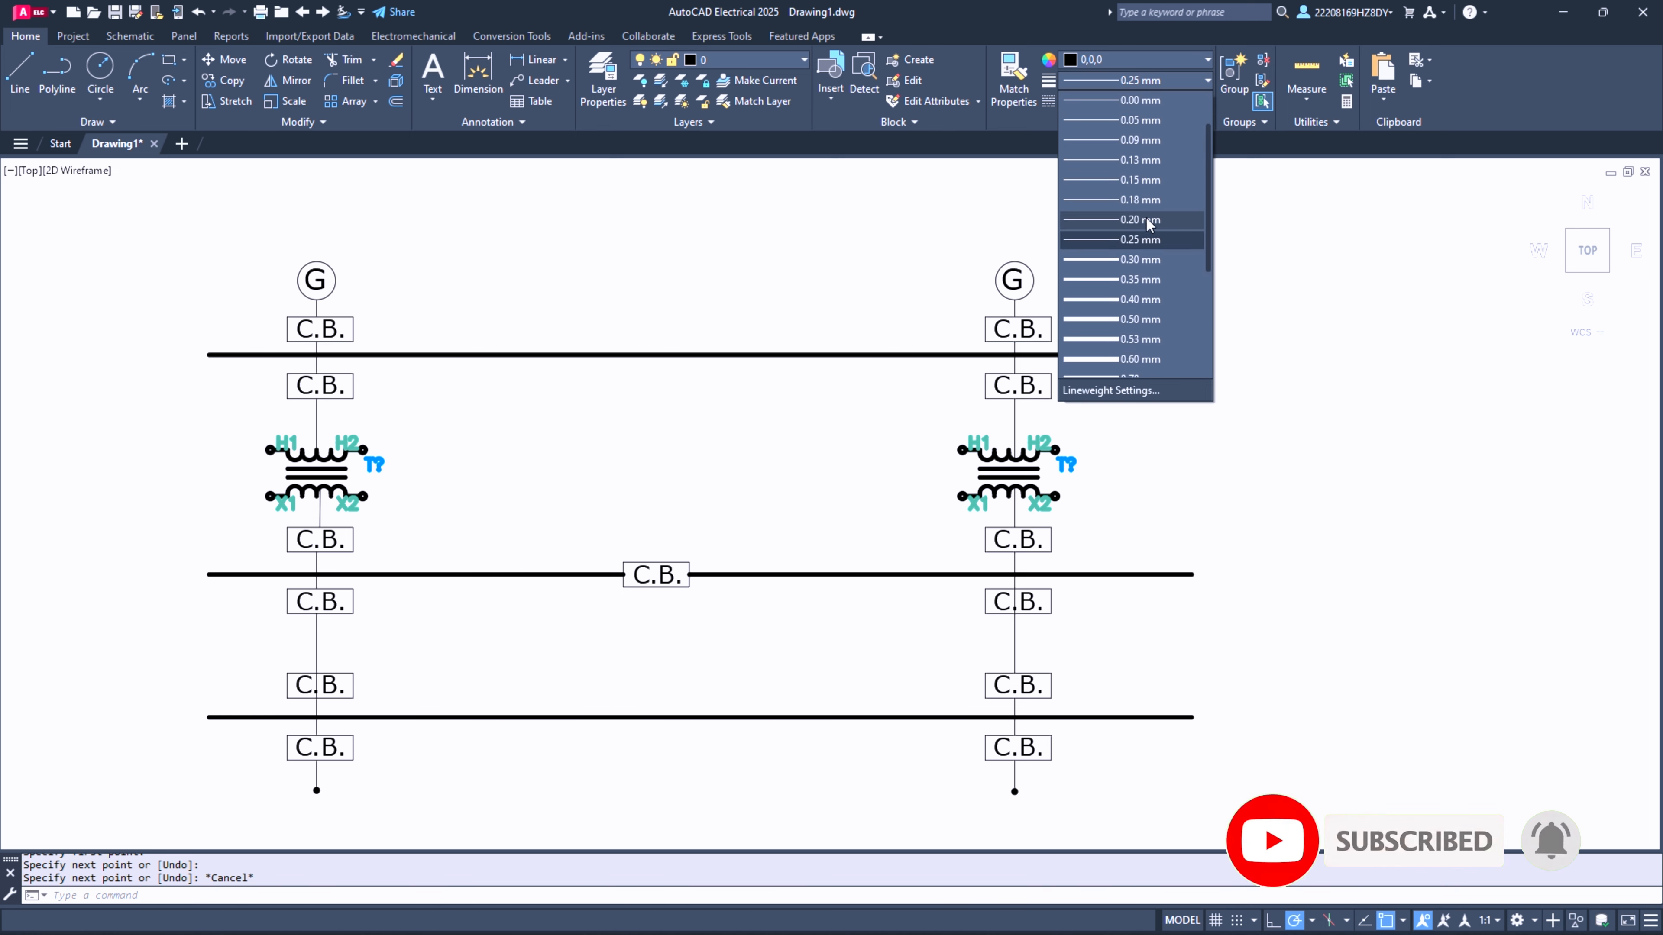
pyautogui.click(1130, 219)
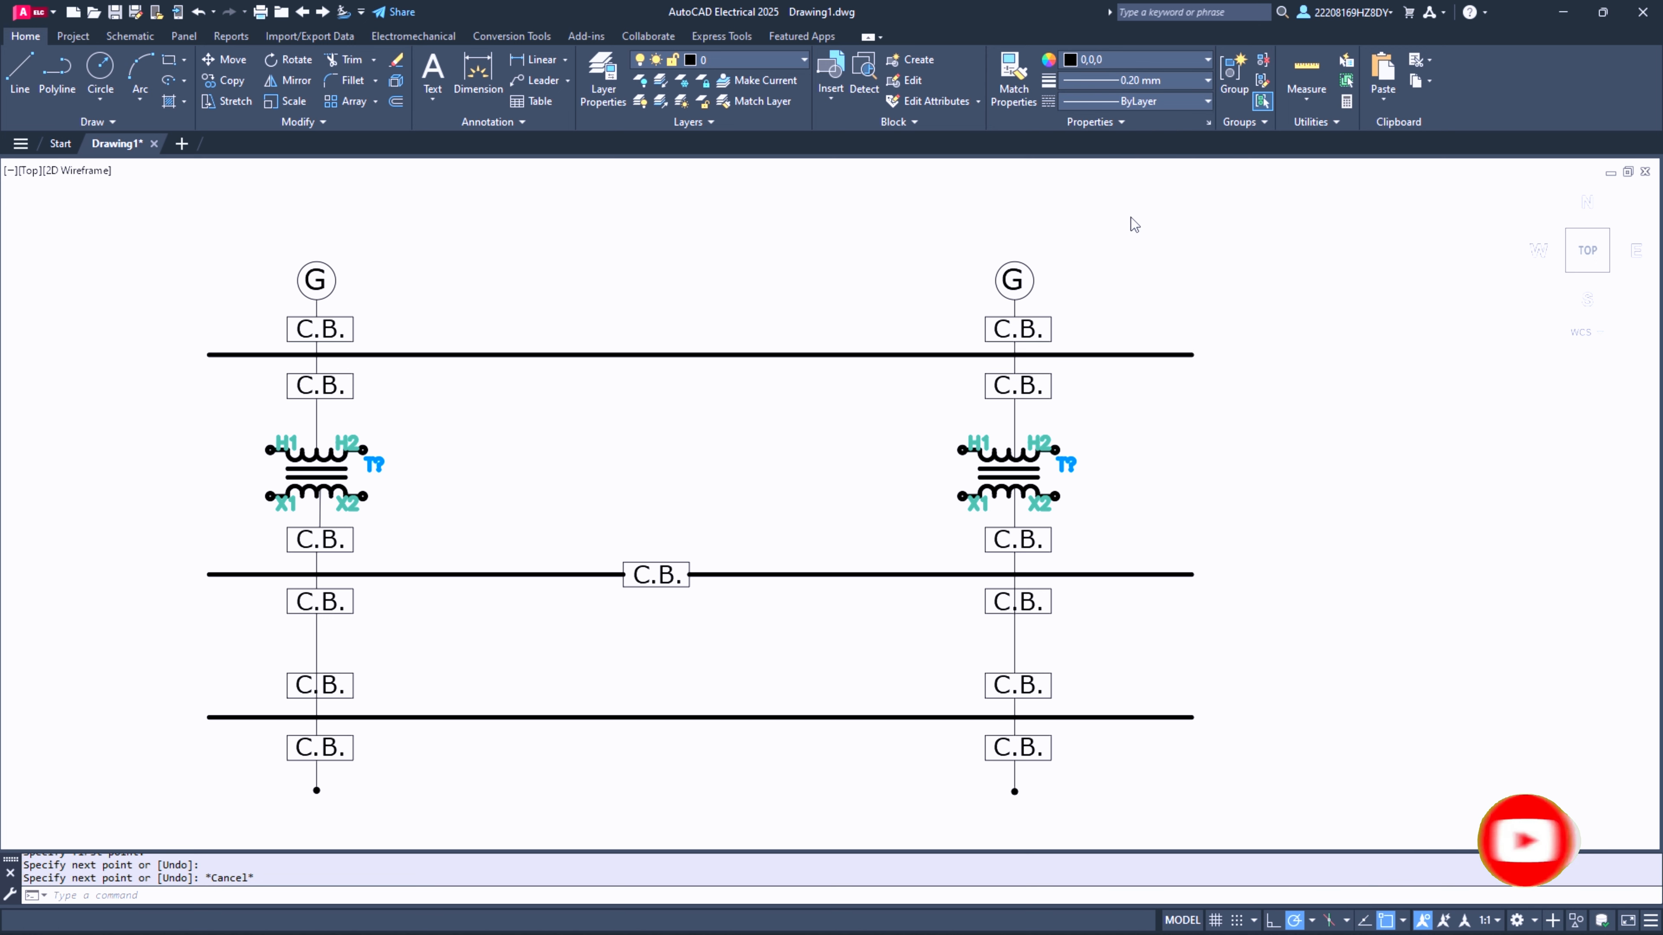
pyautogui.click(1141, 63)
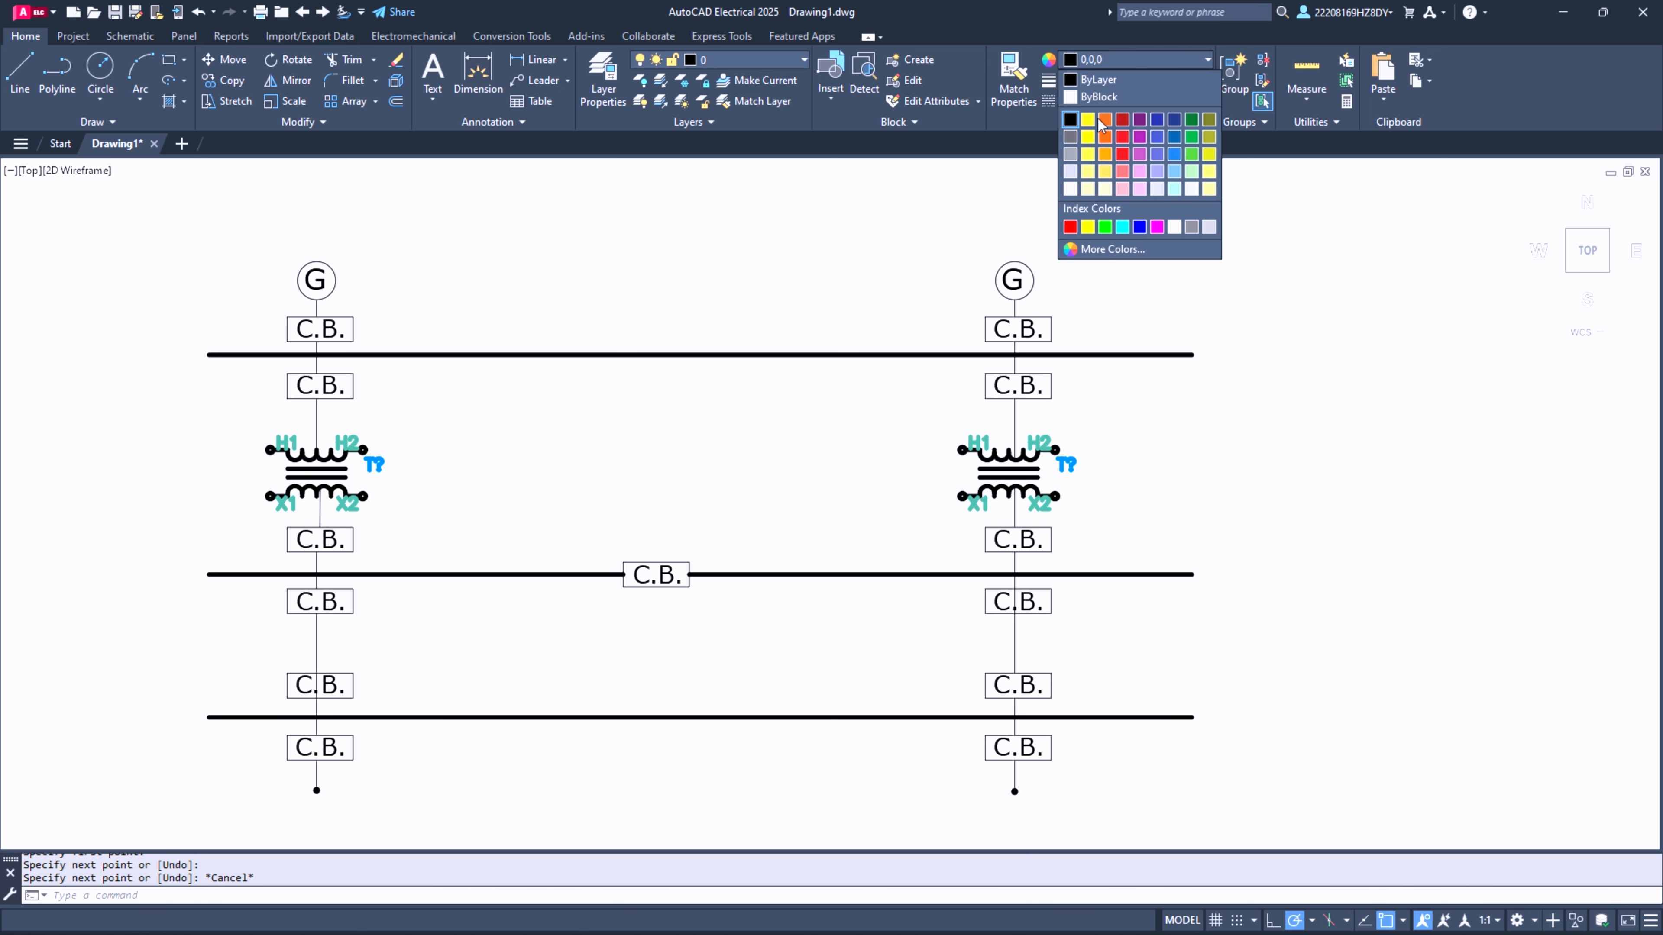
pyautogui.click(1075, 136)
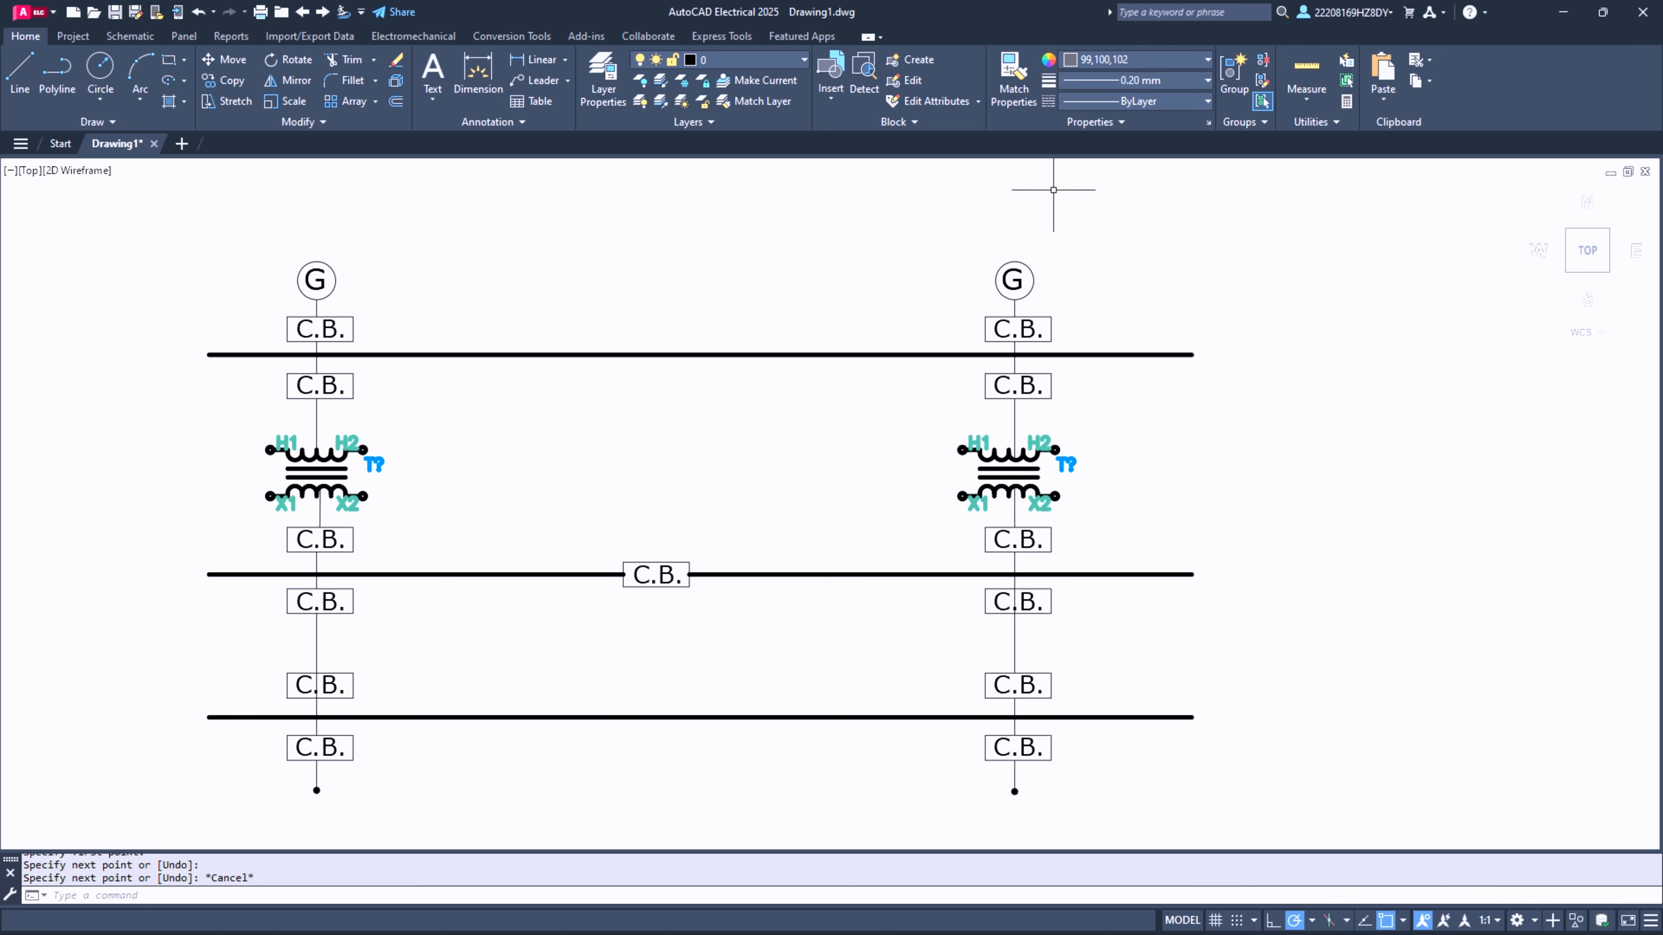
# - Load the ACAD_ISO02W100 ISO dash linetype into the drawing with the Linetype Manager
pyautogui.click(1129, 103)
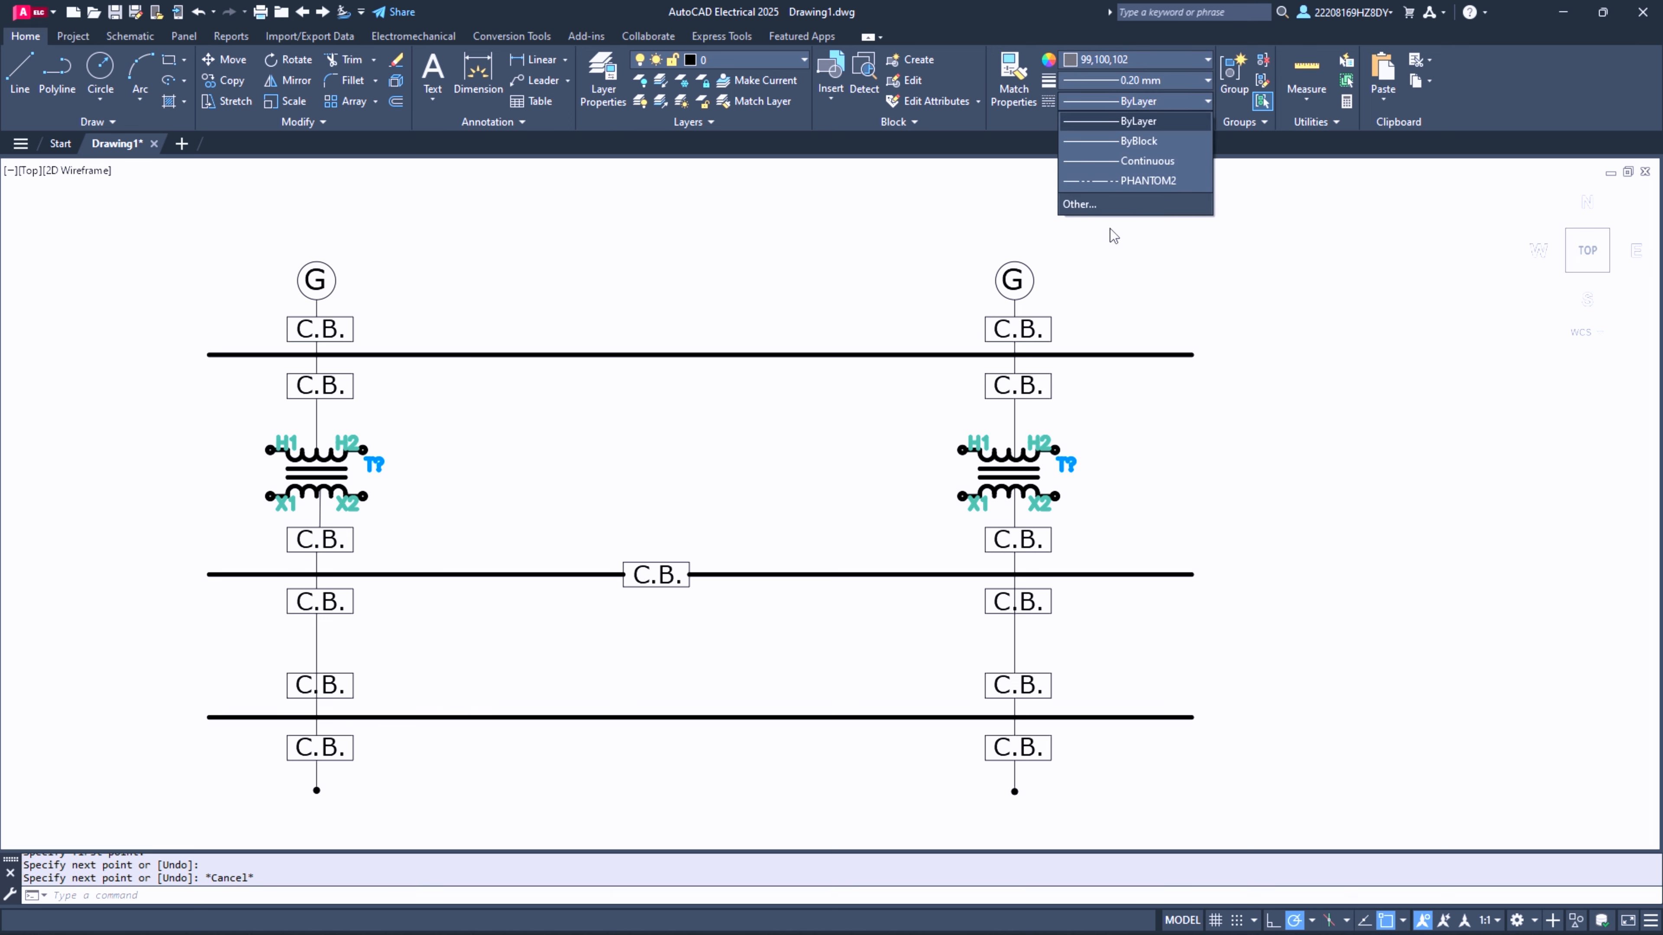
pyautogui.click(1105, 204)
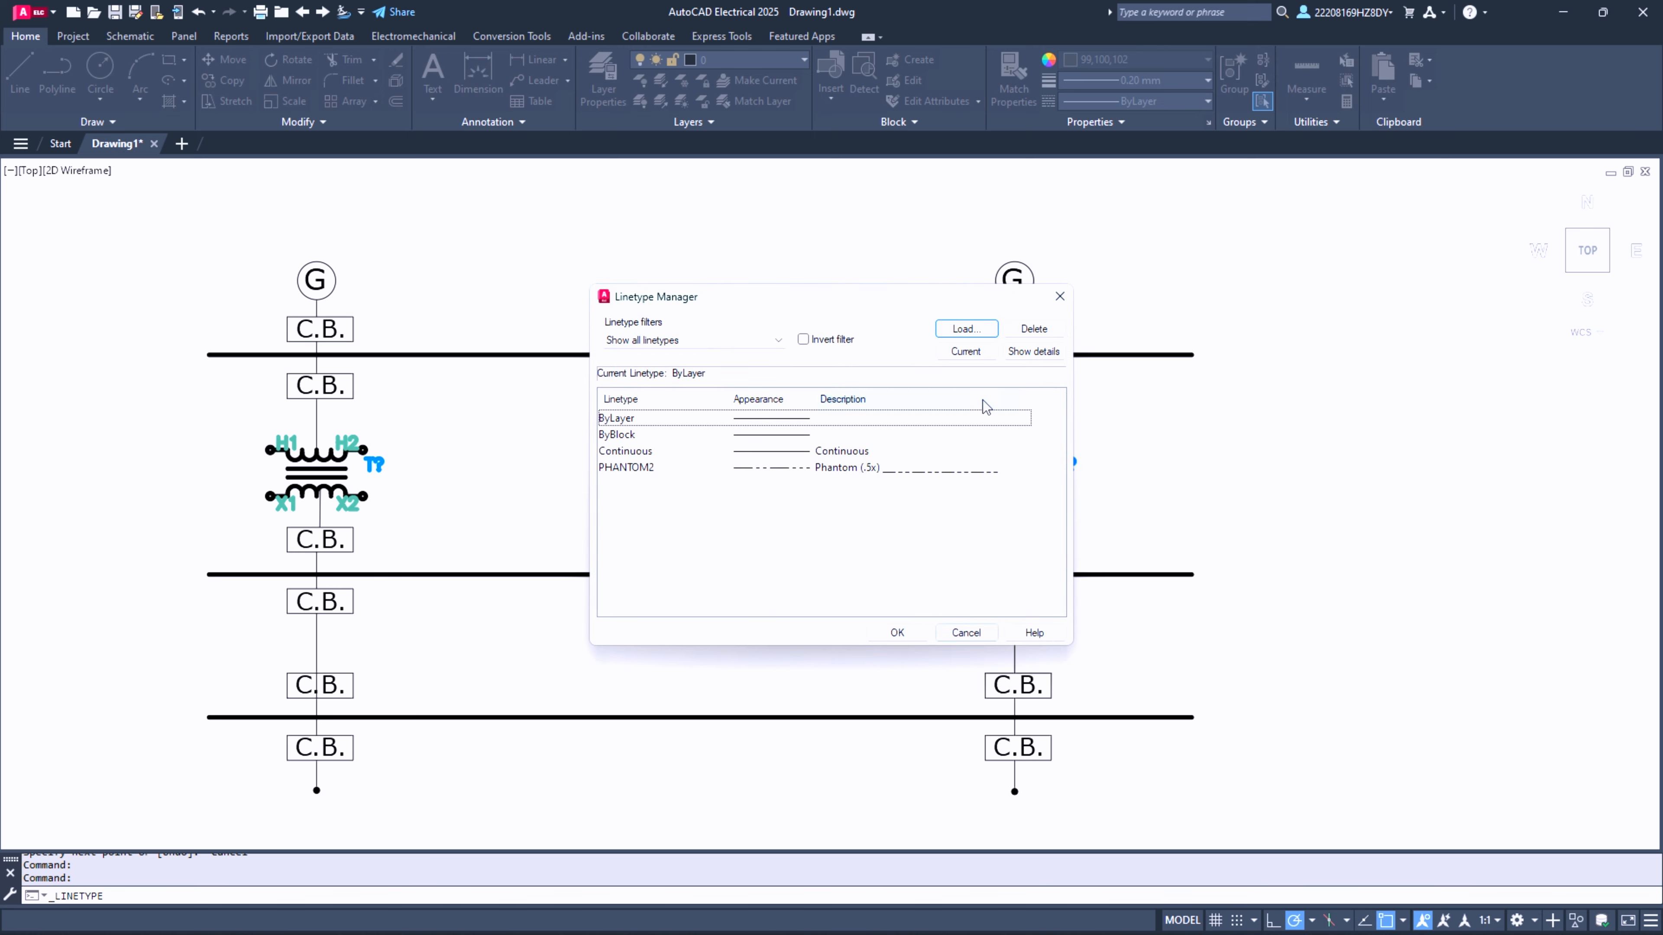
pyautogui.click(982, 333)
pyautogui.click(754, 586)
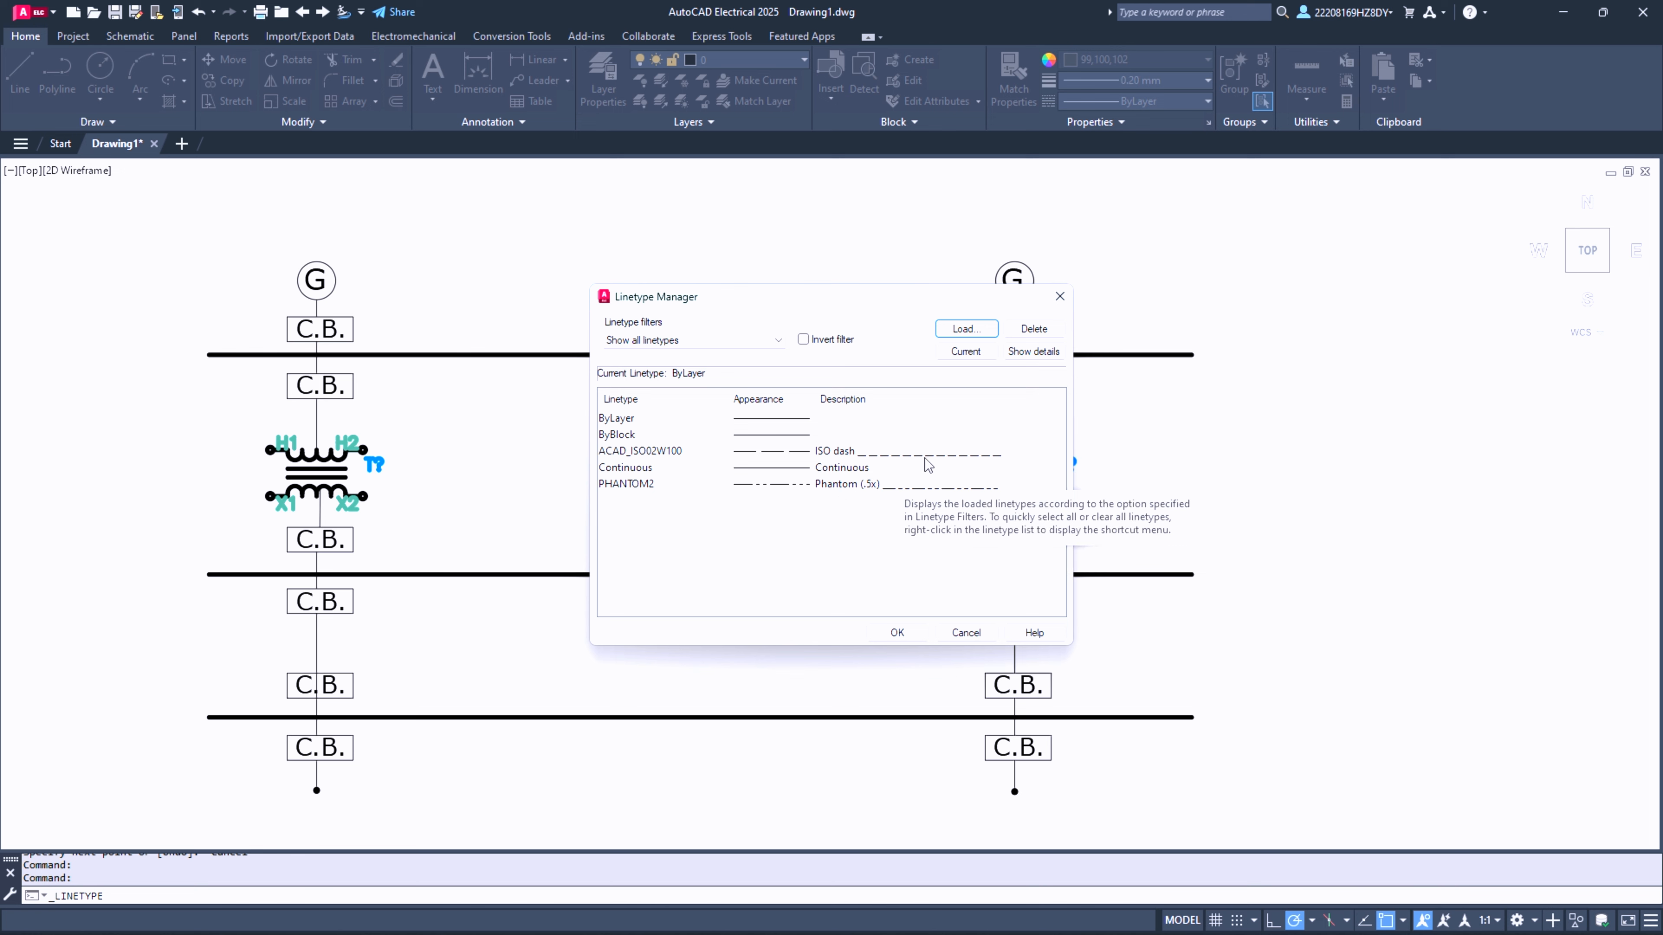
pyautogui.click(910, 450)
pyautogui.click(912, 635)
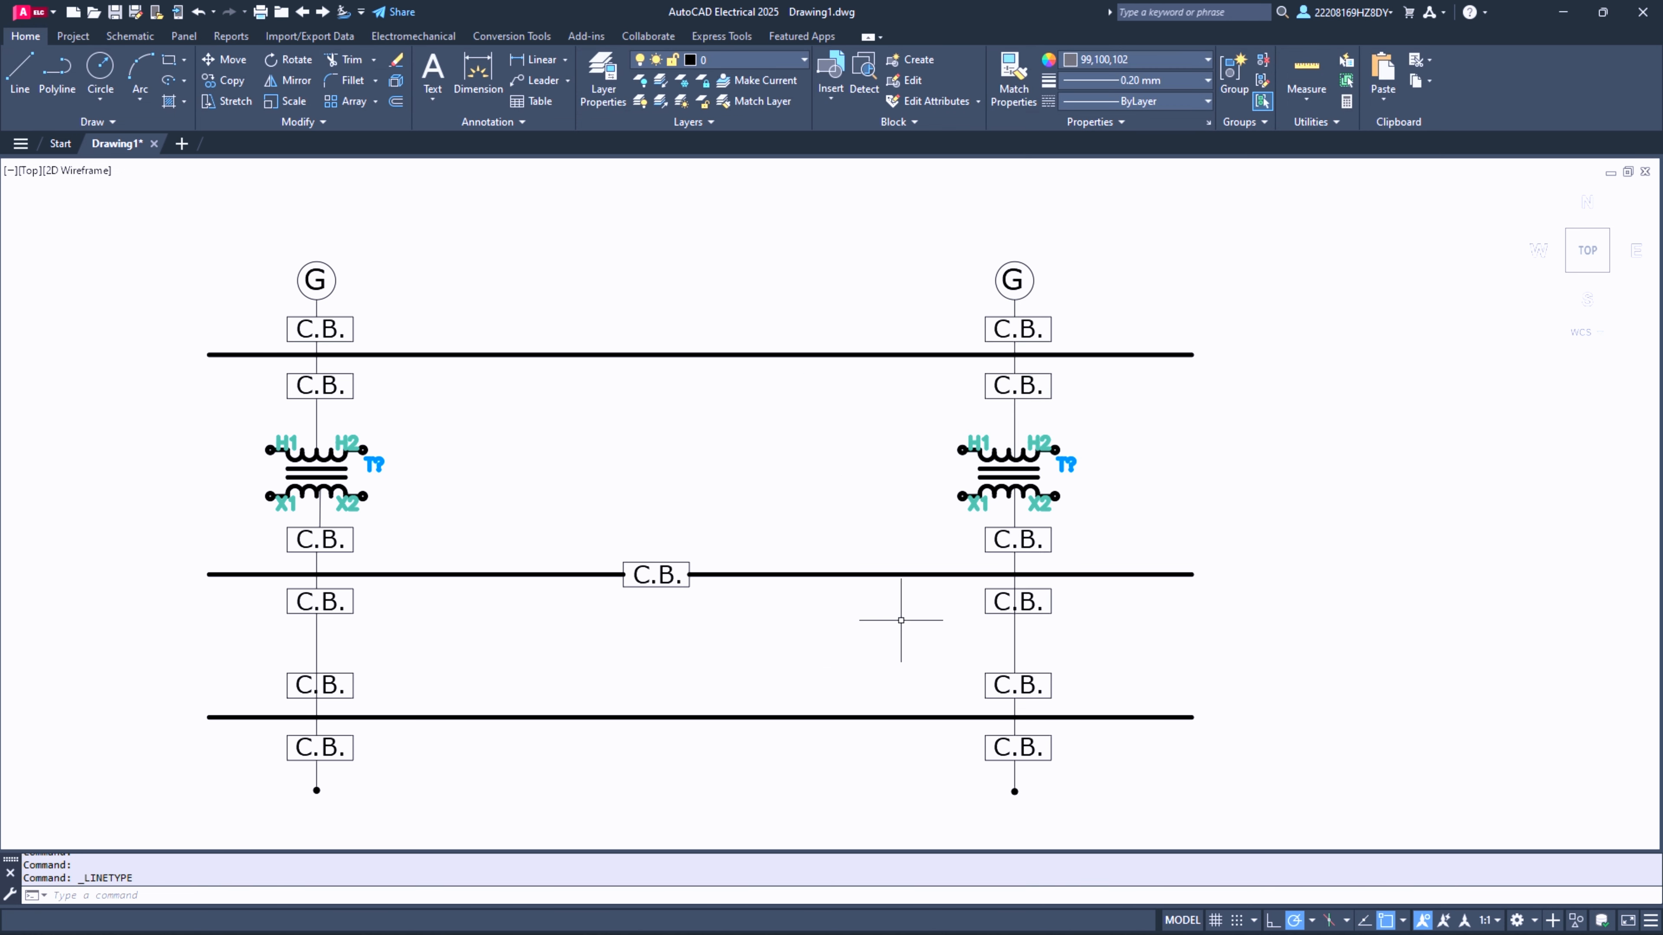
# - Draw a rectangle with the ByLayer linetype around the first column's G circle and its top C.B. box
pyautogui.click(13, 74)
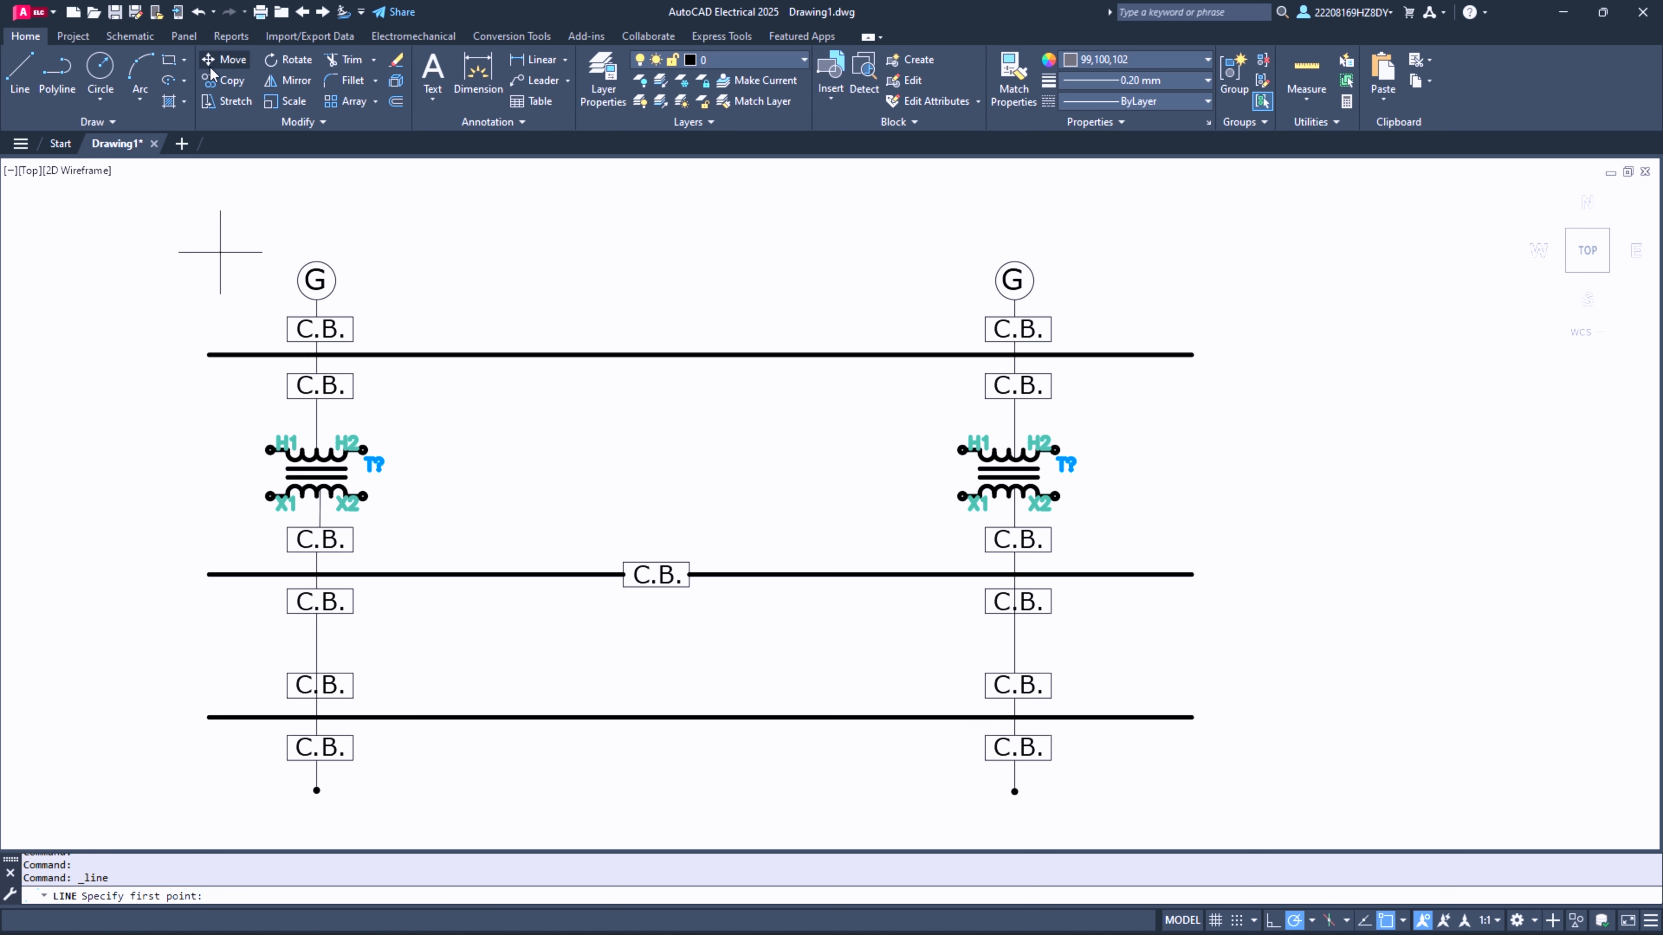
pyautogui.click(168, 64)
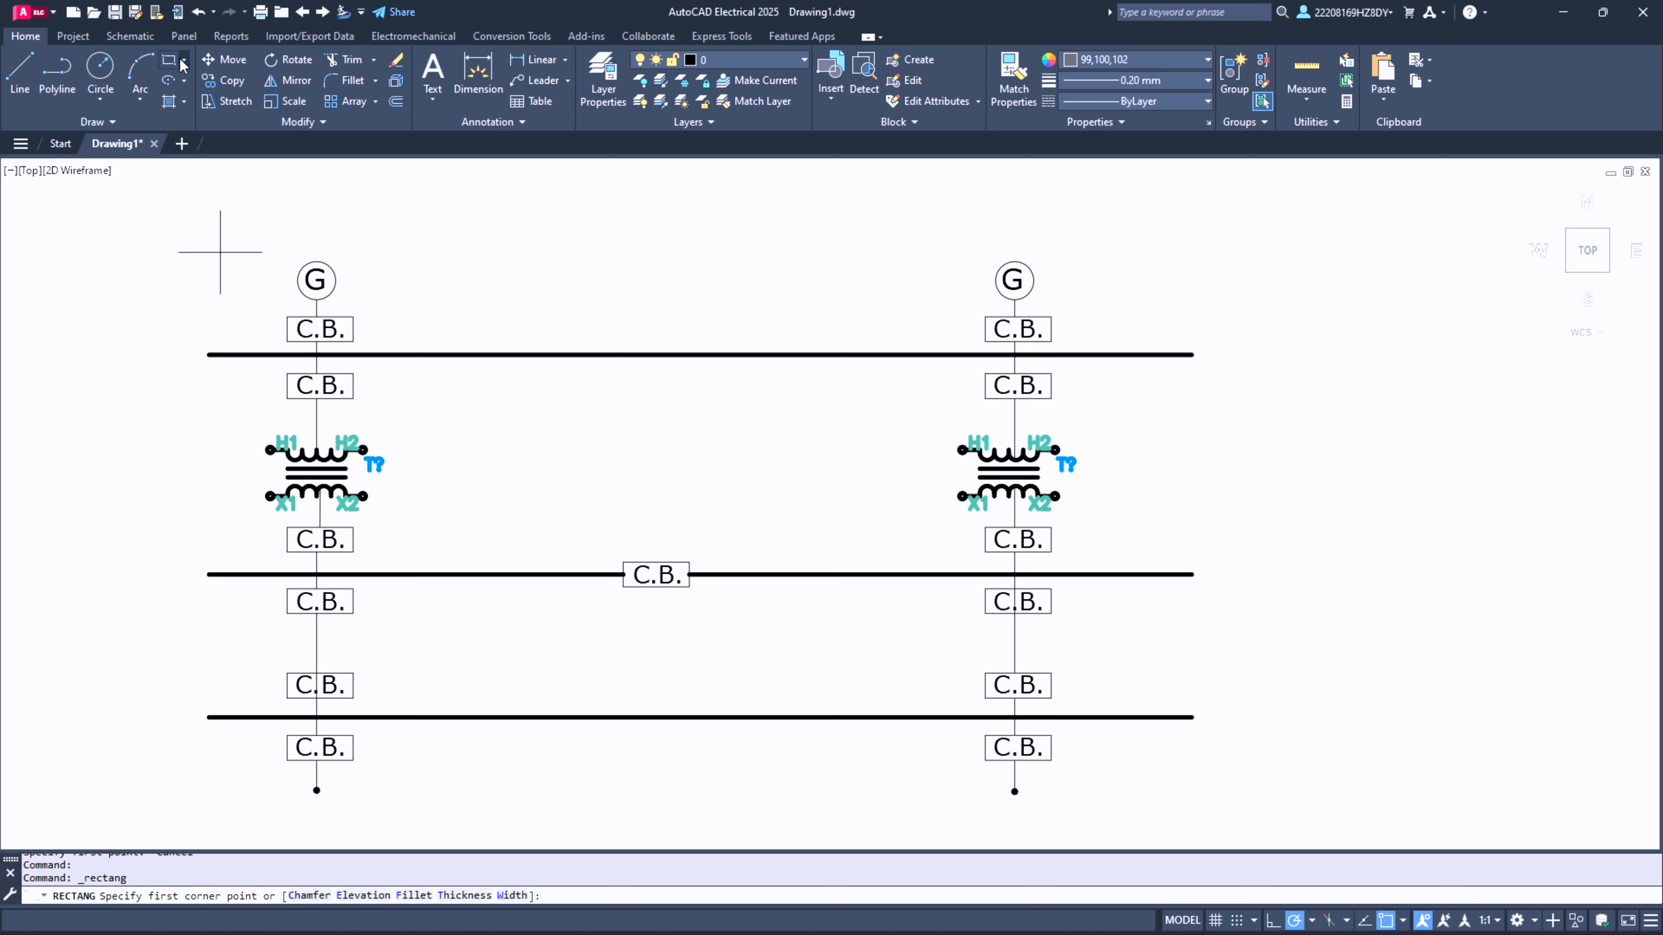
pyautogui.click(183, 62)
pyautogui.click(205, 86)
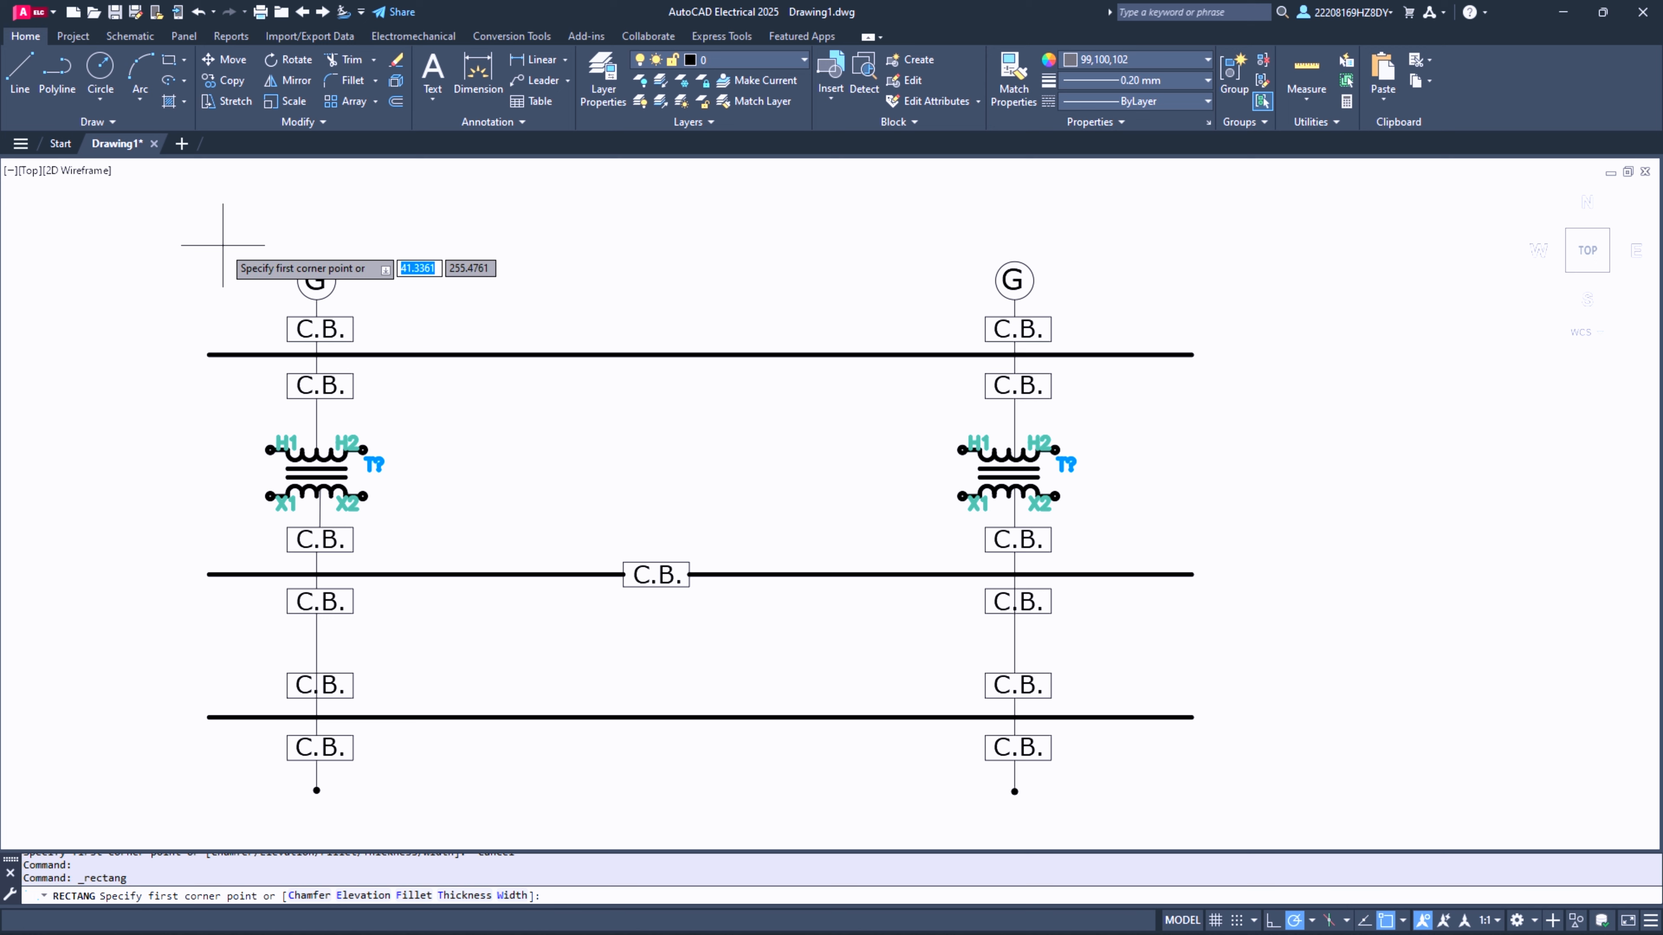
pyautogui.click(252, 246)
pyautogui.press('Escape')
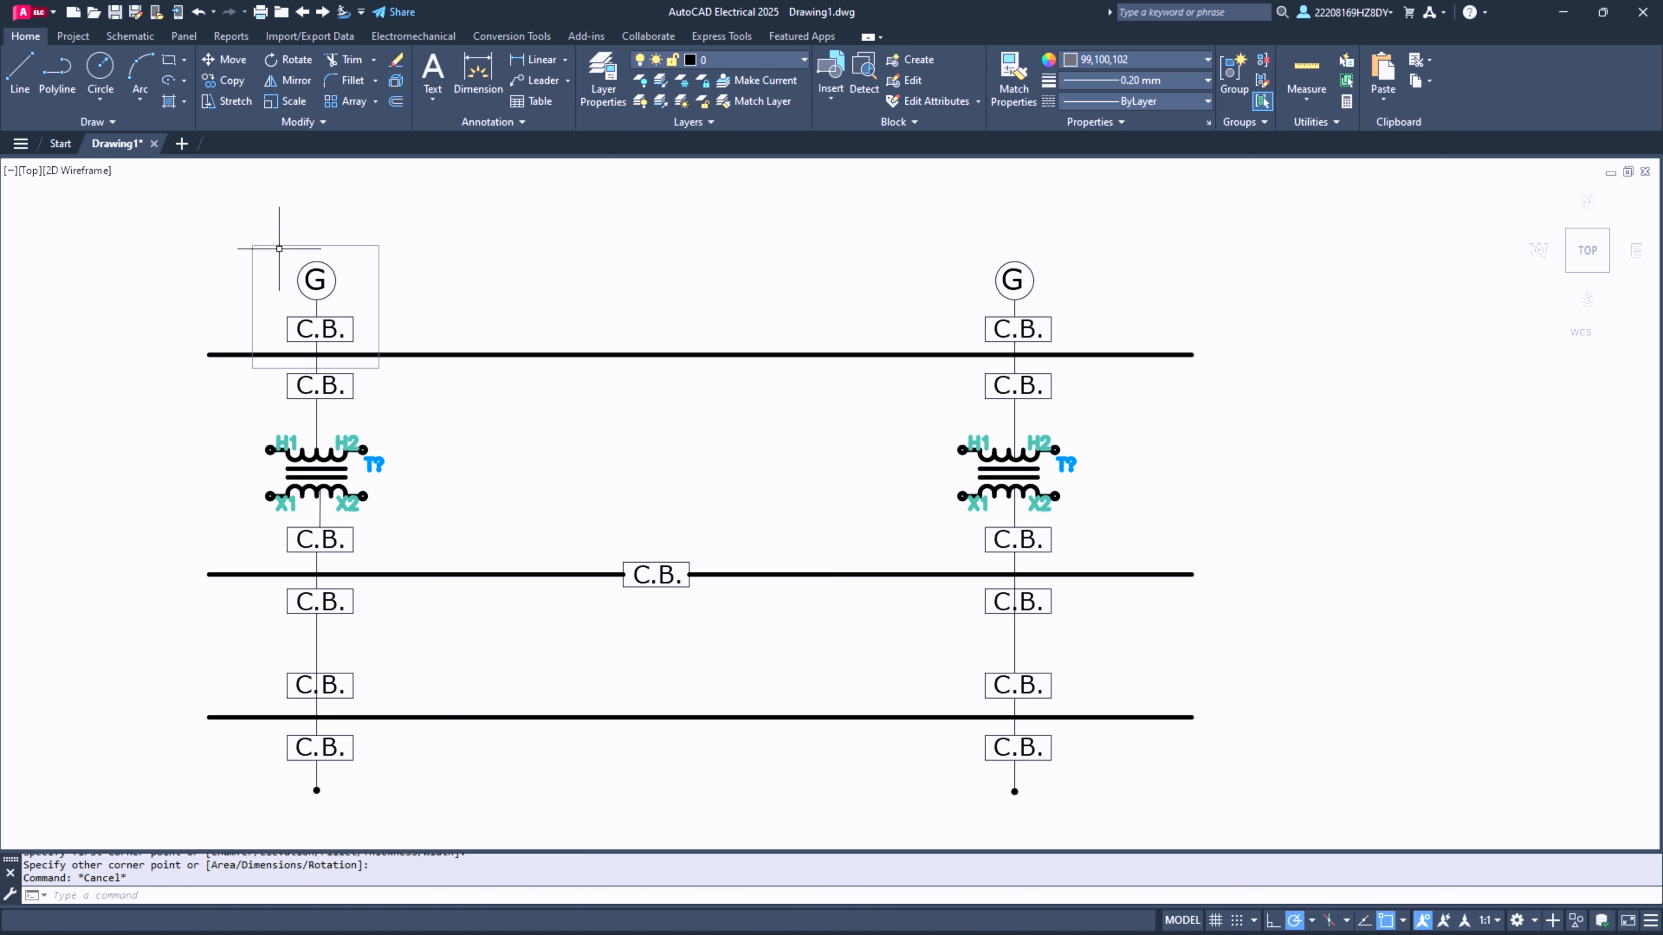
# - Load the DASHED2 linetype into the drawing with the Linetype Manager
pyautogui.click(279, 244)
pyautogui.click(1117, 102)
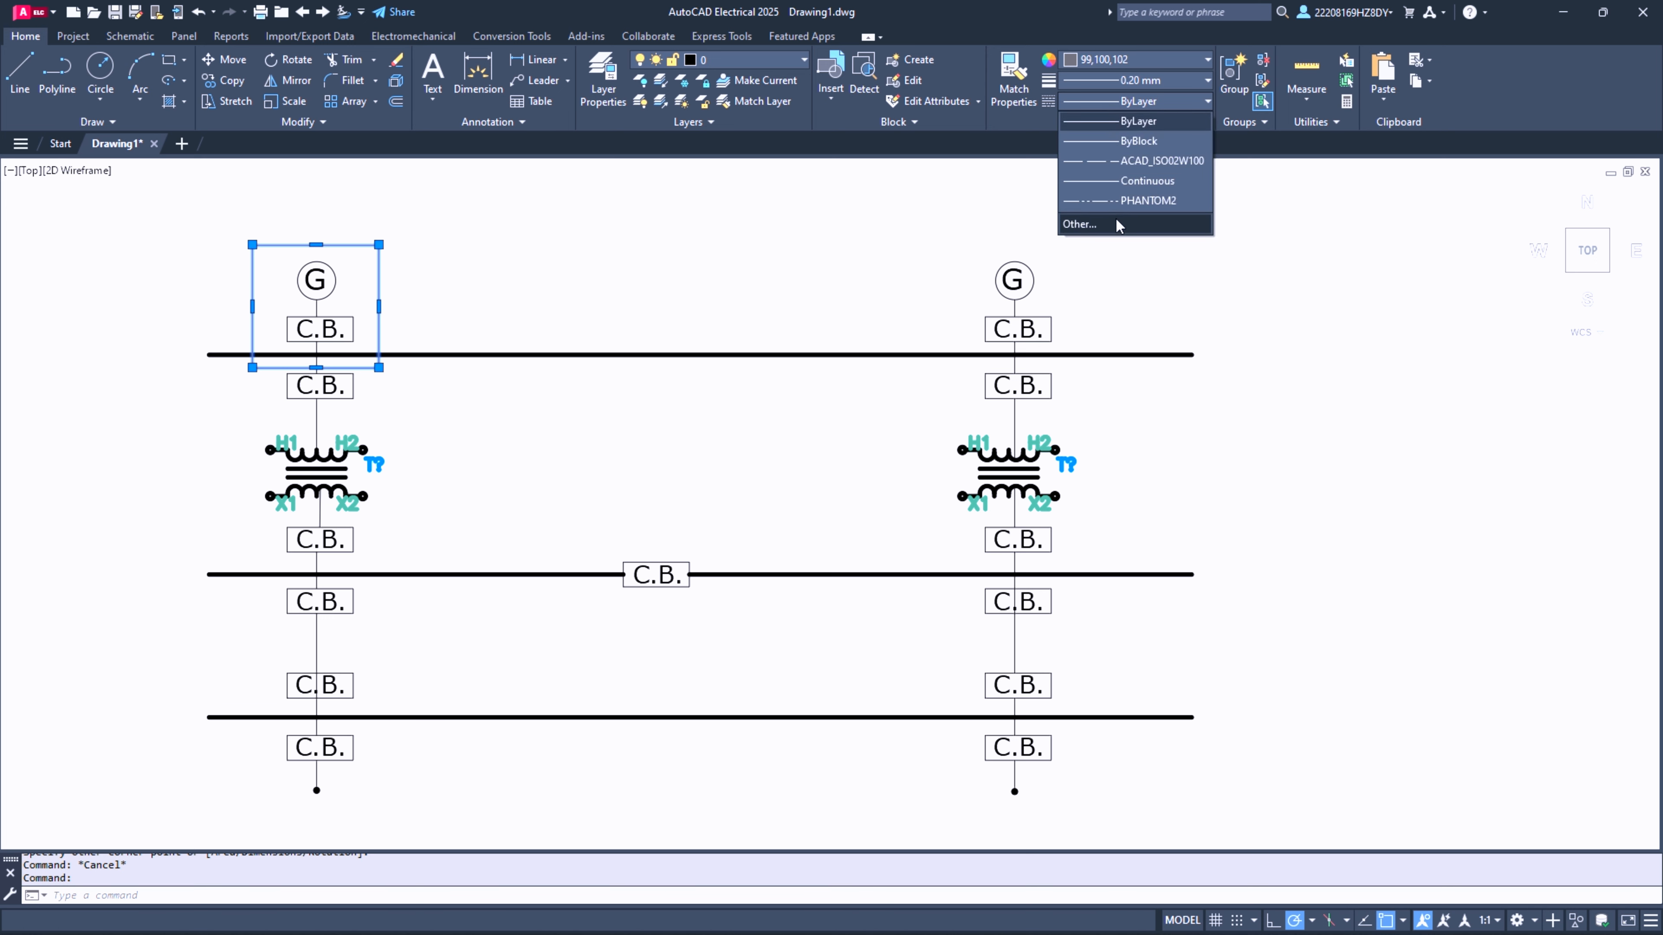
pyautogui.click(1116, 218)
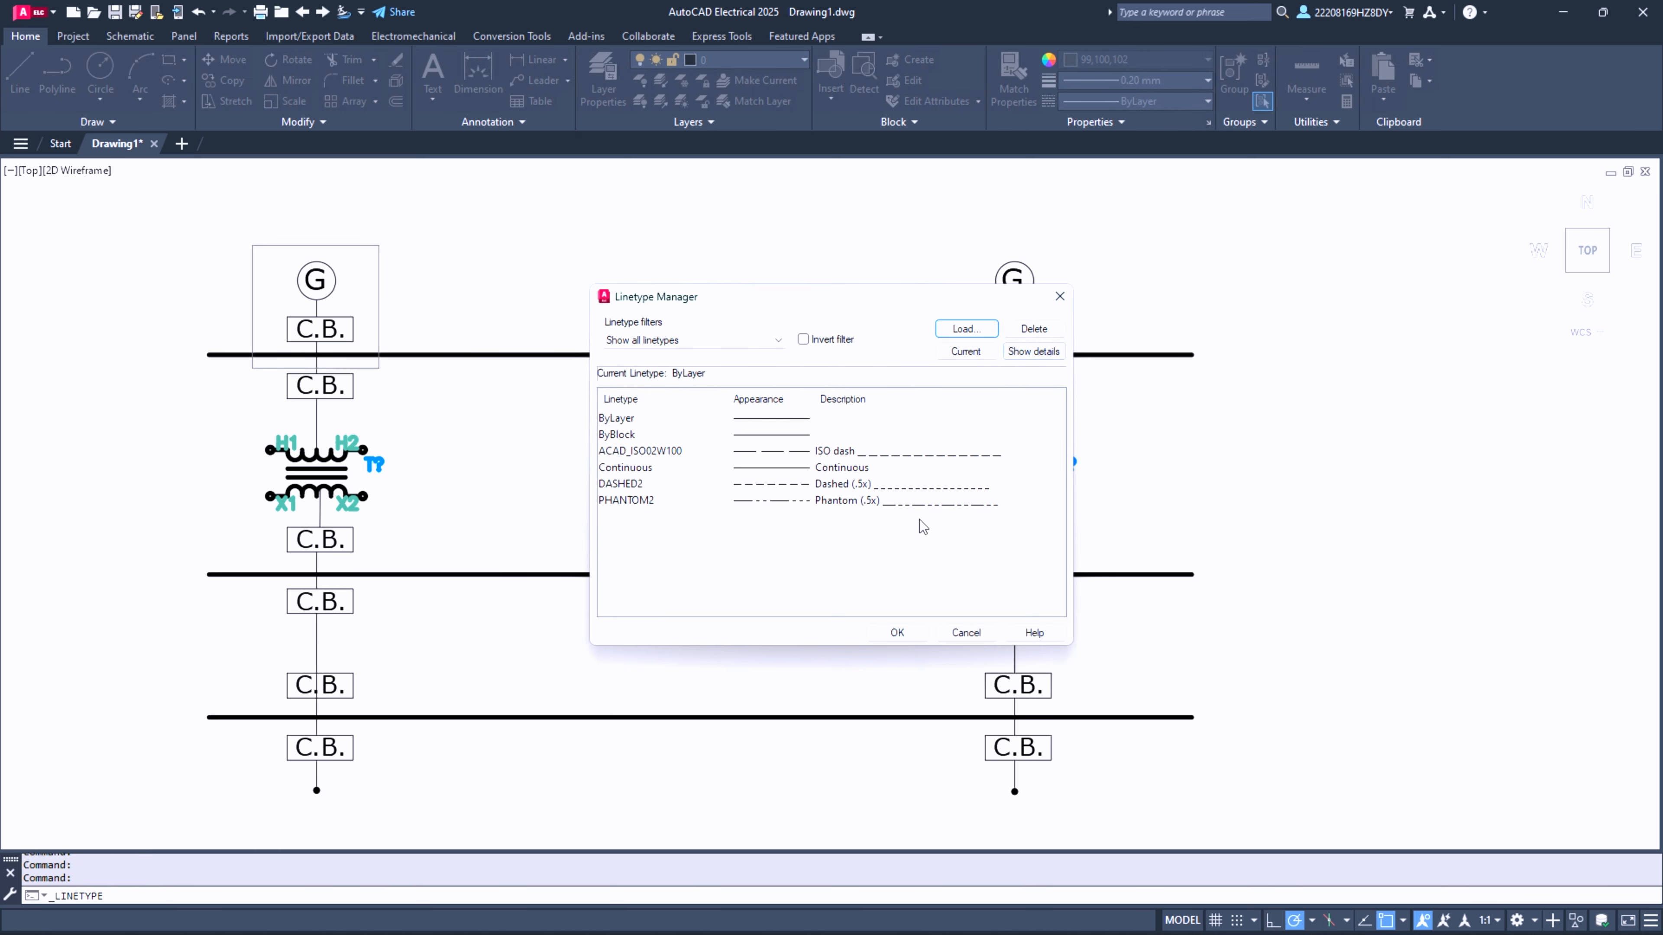
pyautogui.click(786, 484)
pyautogui.click(897, 633)
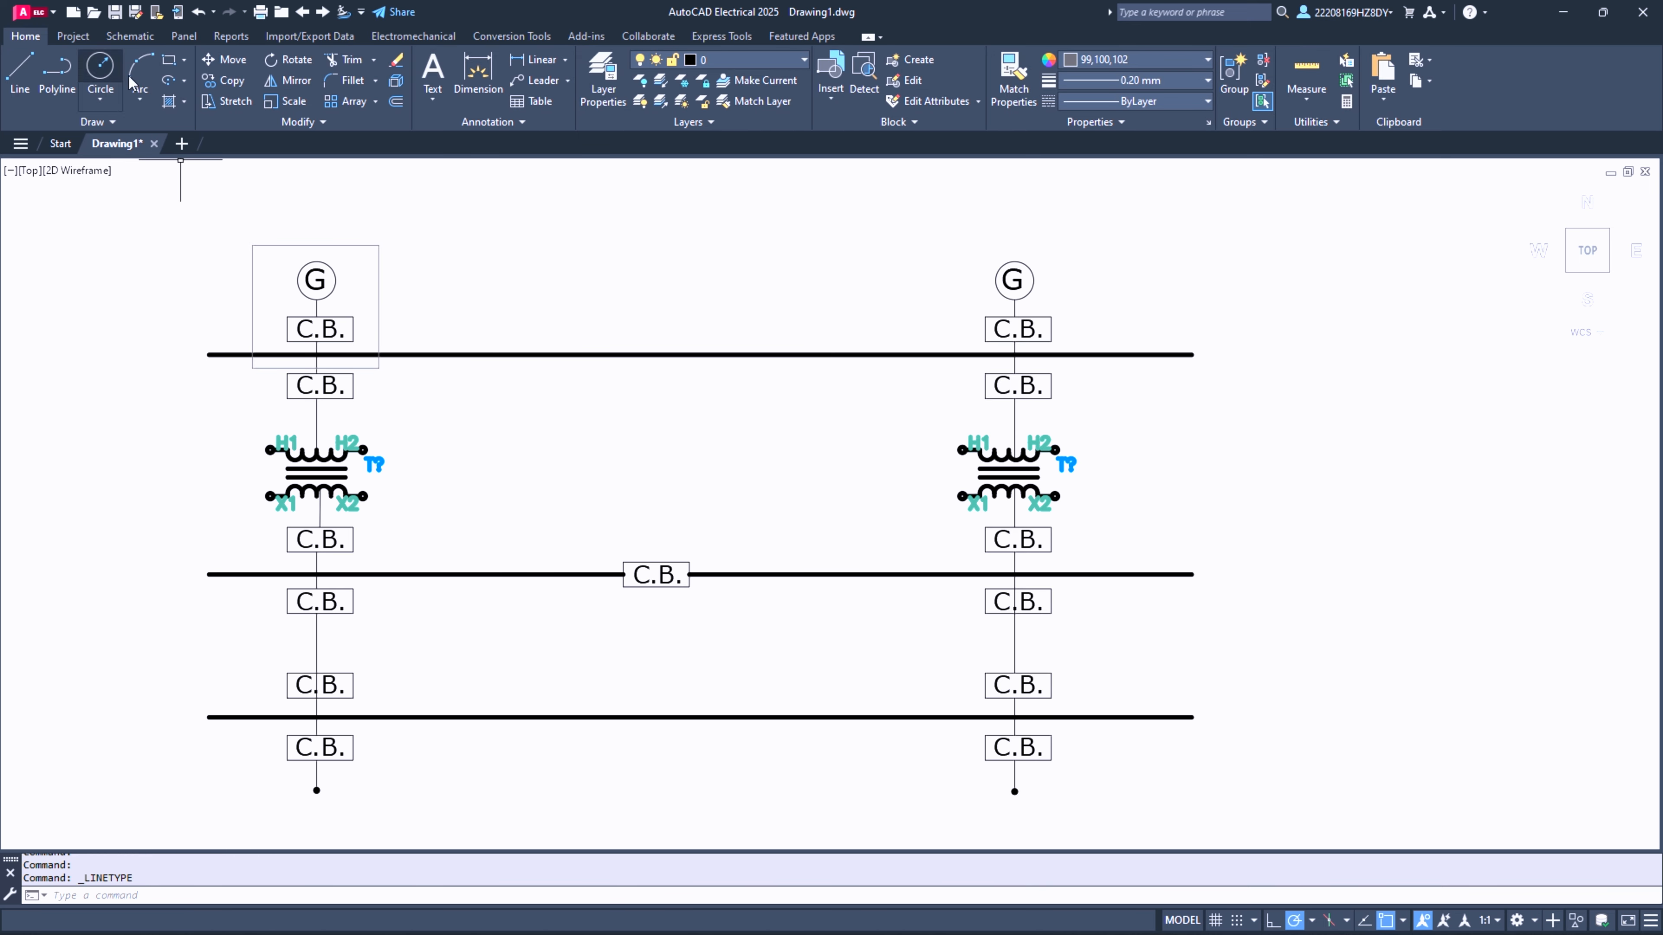
# - Draw a DASHED2 rectangle about 4.3 units wide around the second column's G circle and its top C.B. box
pyautogui.click(169, 59)
pyautogui.click(1150, 100)
pyautogui.click(957, 229)
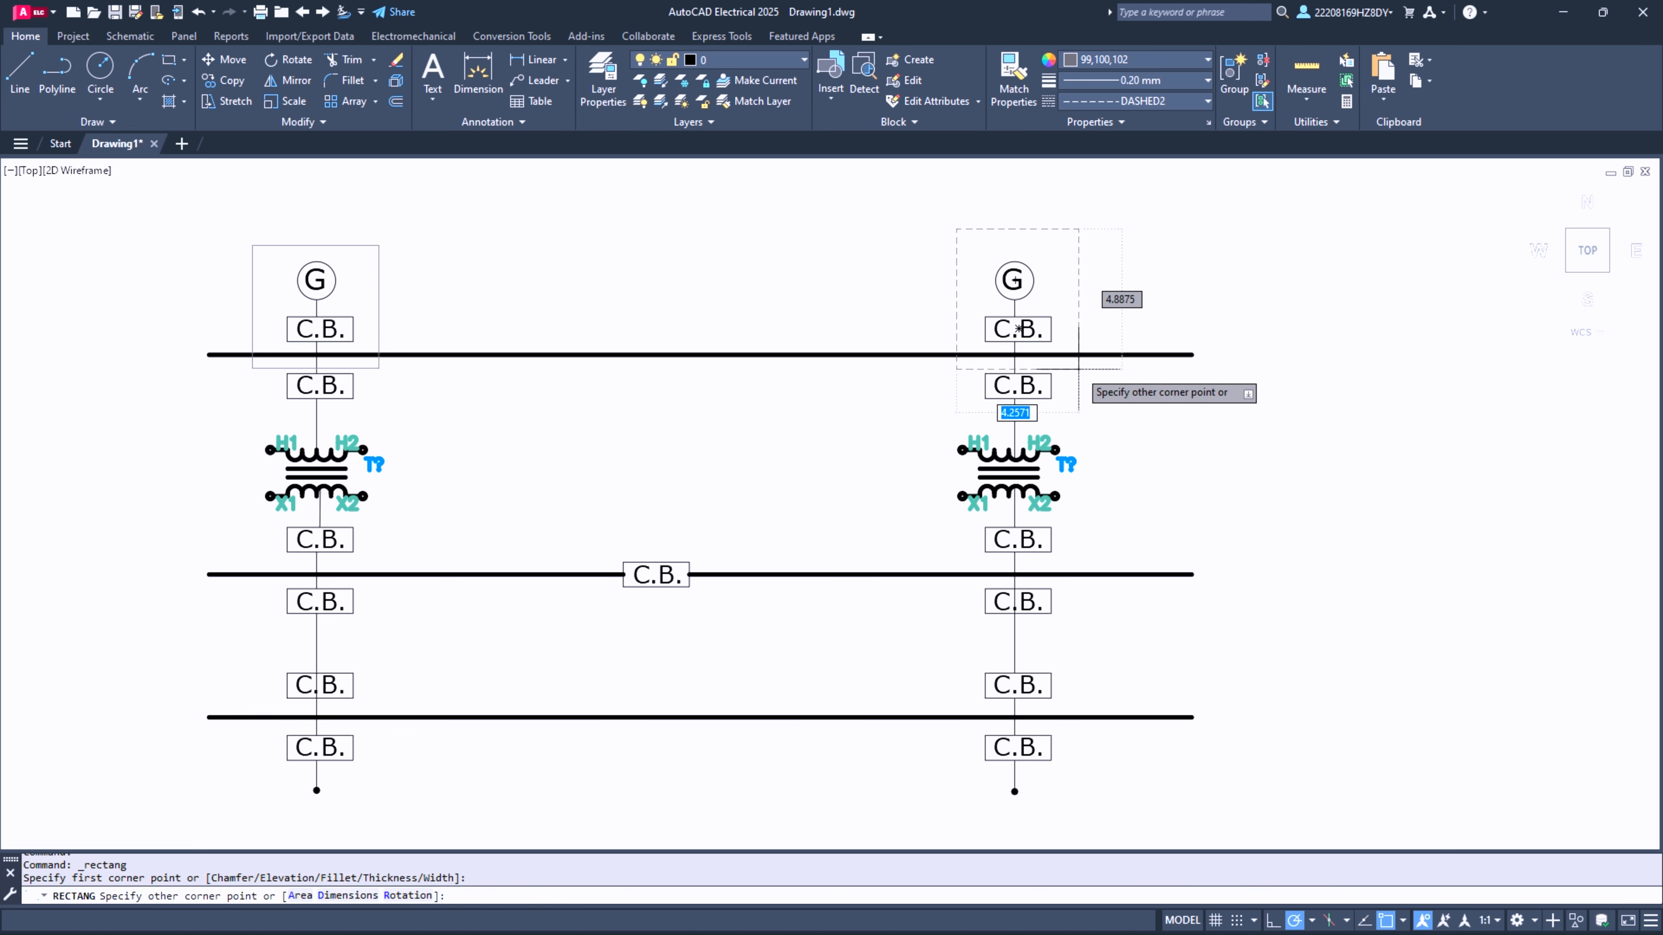
pyautogui.click(1079, 362)
# - Replace the solid rectangle around the first column's G circle and top C.B. box with a dashed one about 4.8 by 4.2 units
pyautogui.click(267, 246)
pyautogui.press('Delete')
pyautogui.click(164, 67)
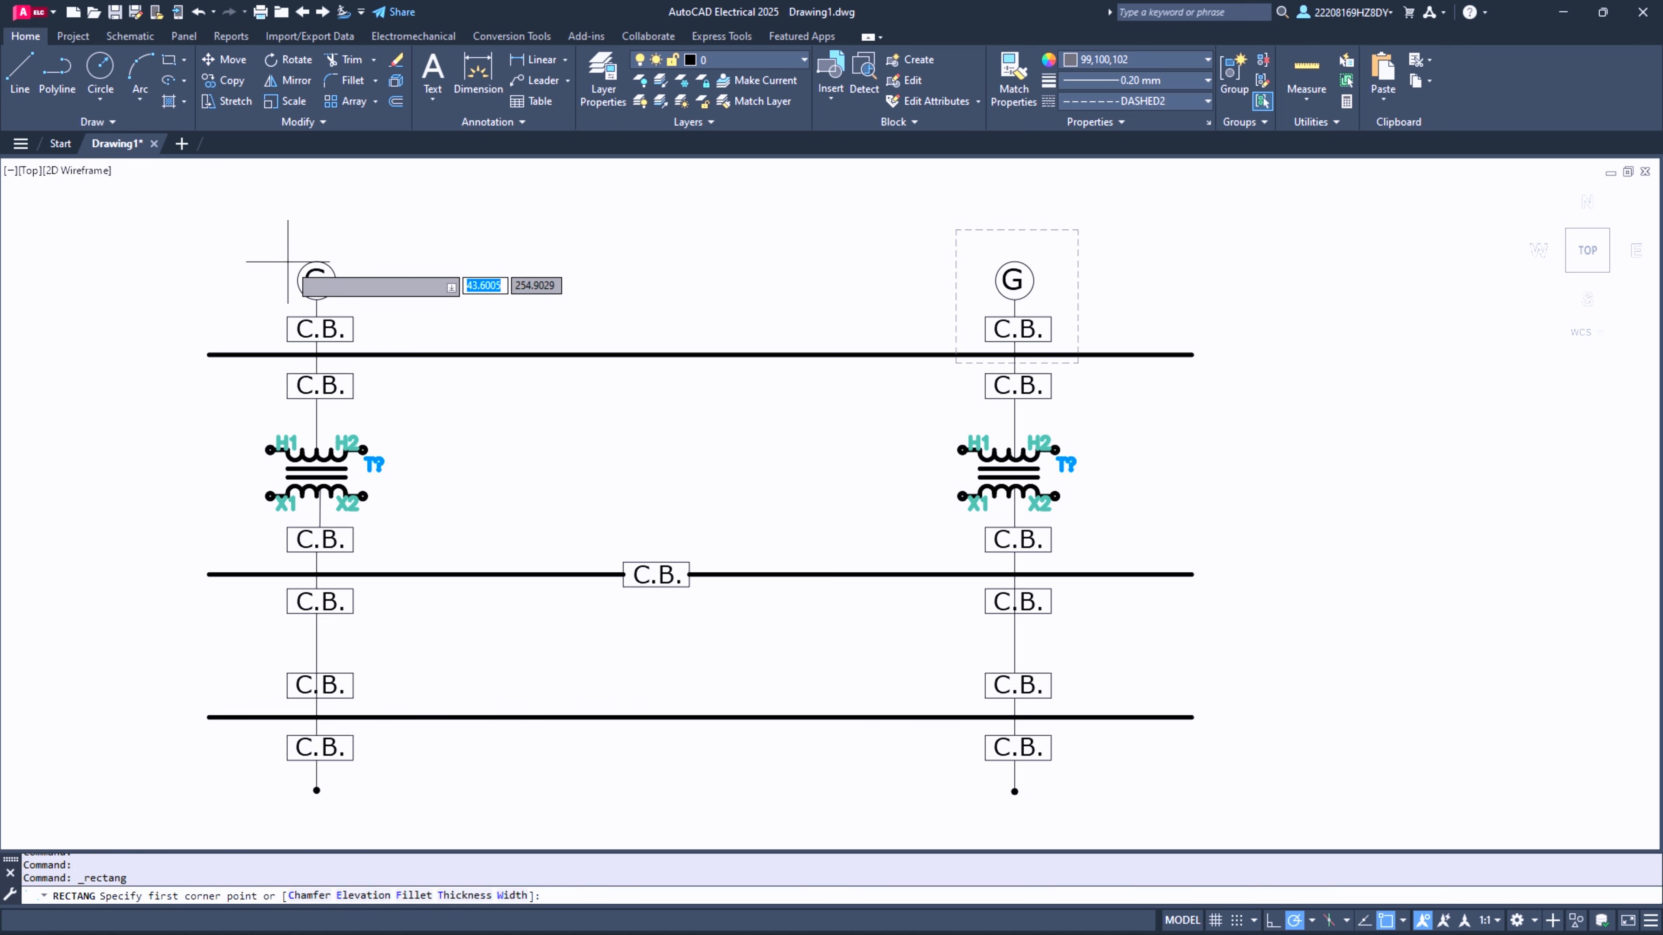
pyautogui.click(264, 249)
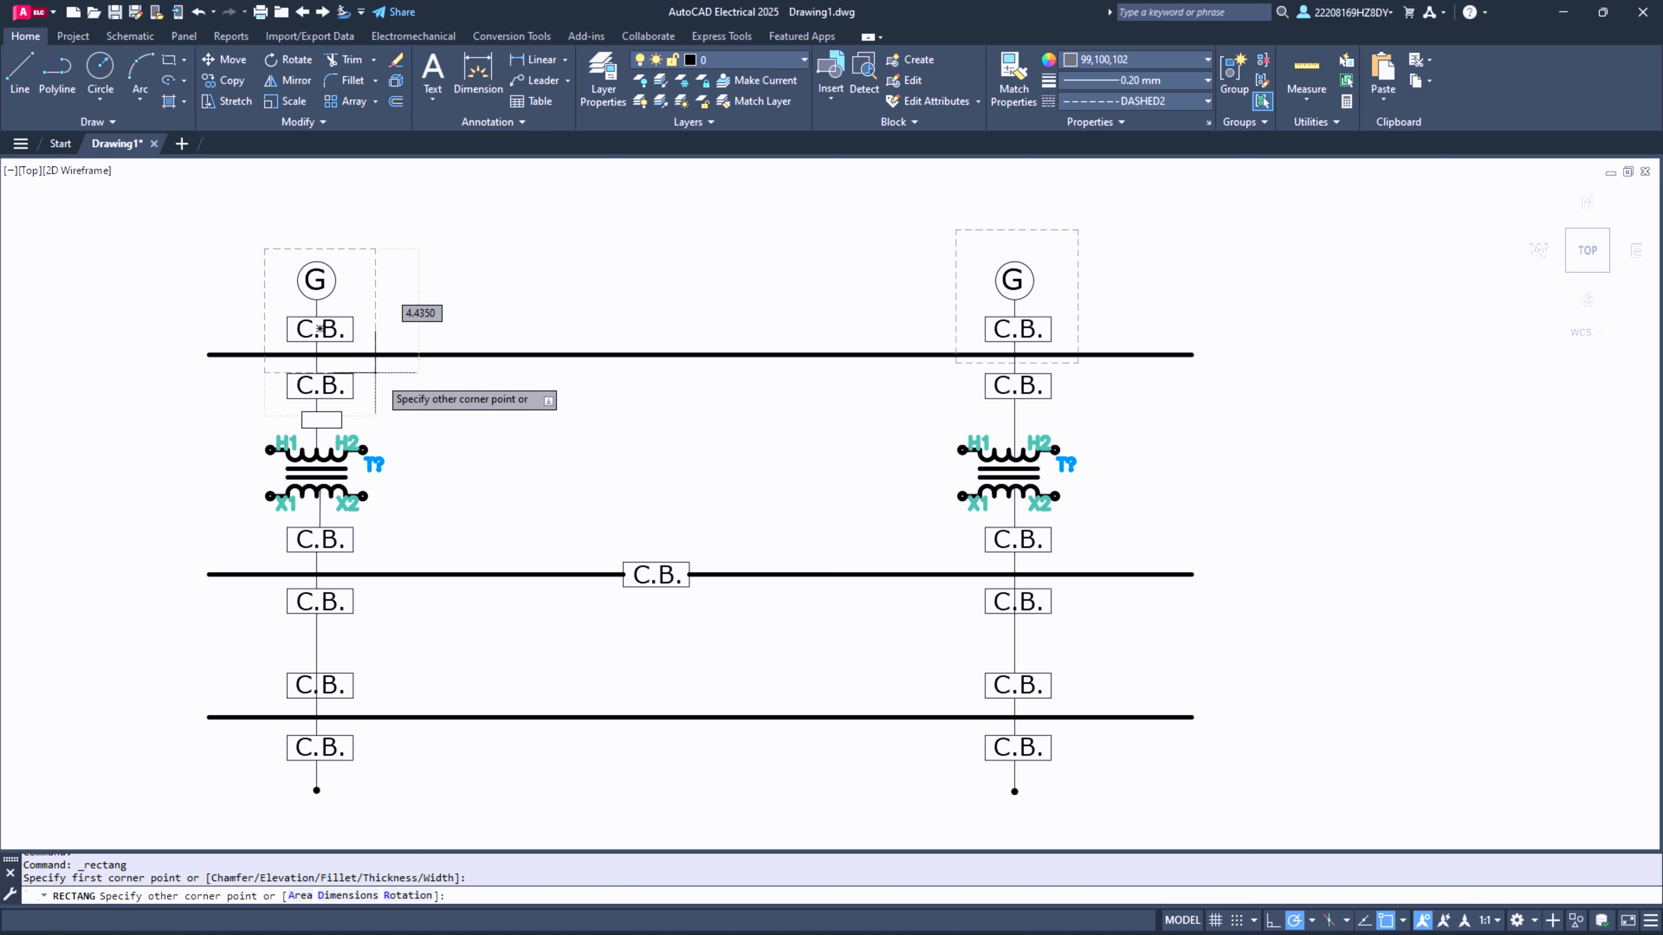
pyautogui.click(401, 367)
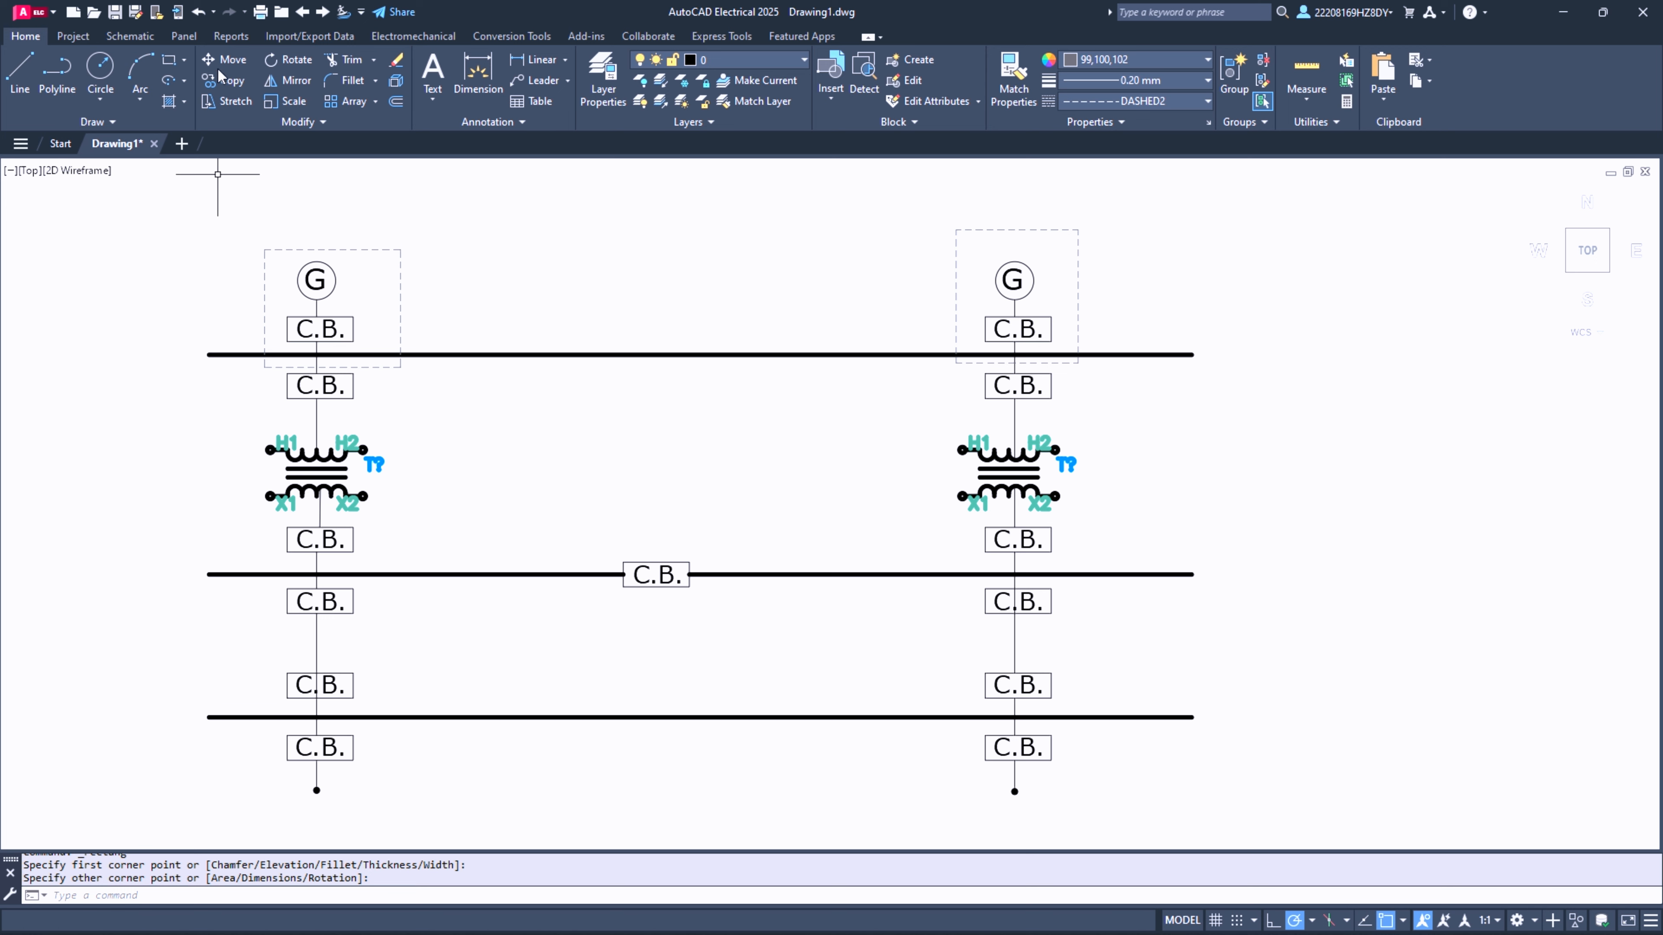
# - Draw a dashed rectangle about 31 units wide across both columns, enclosing the top thick line and the C.B. boxes above and below it
pyautogui.click(168, 63)
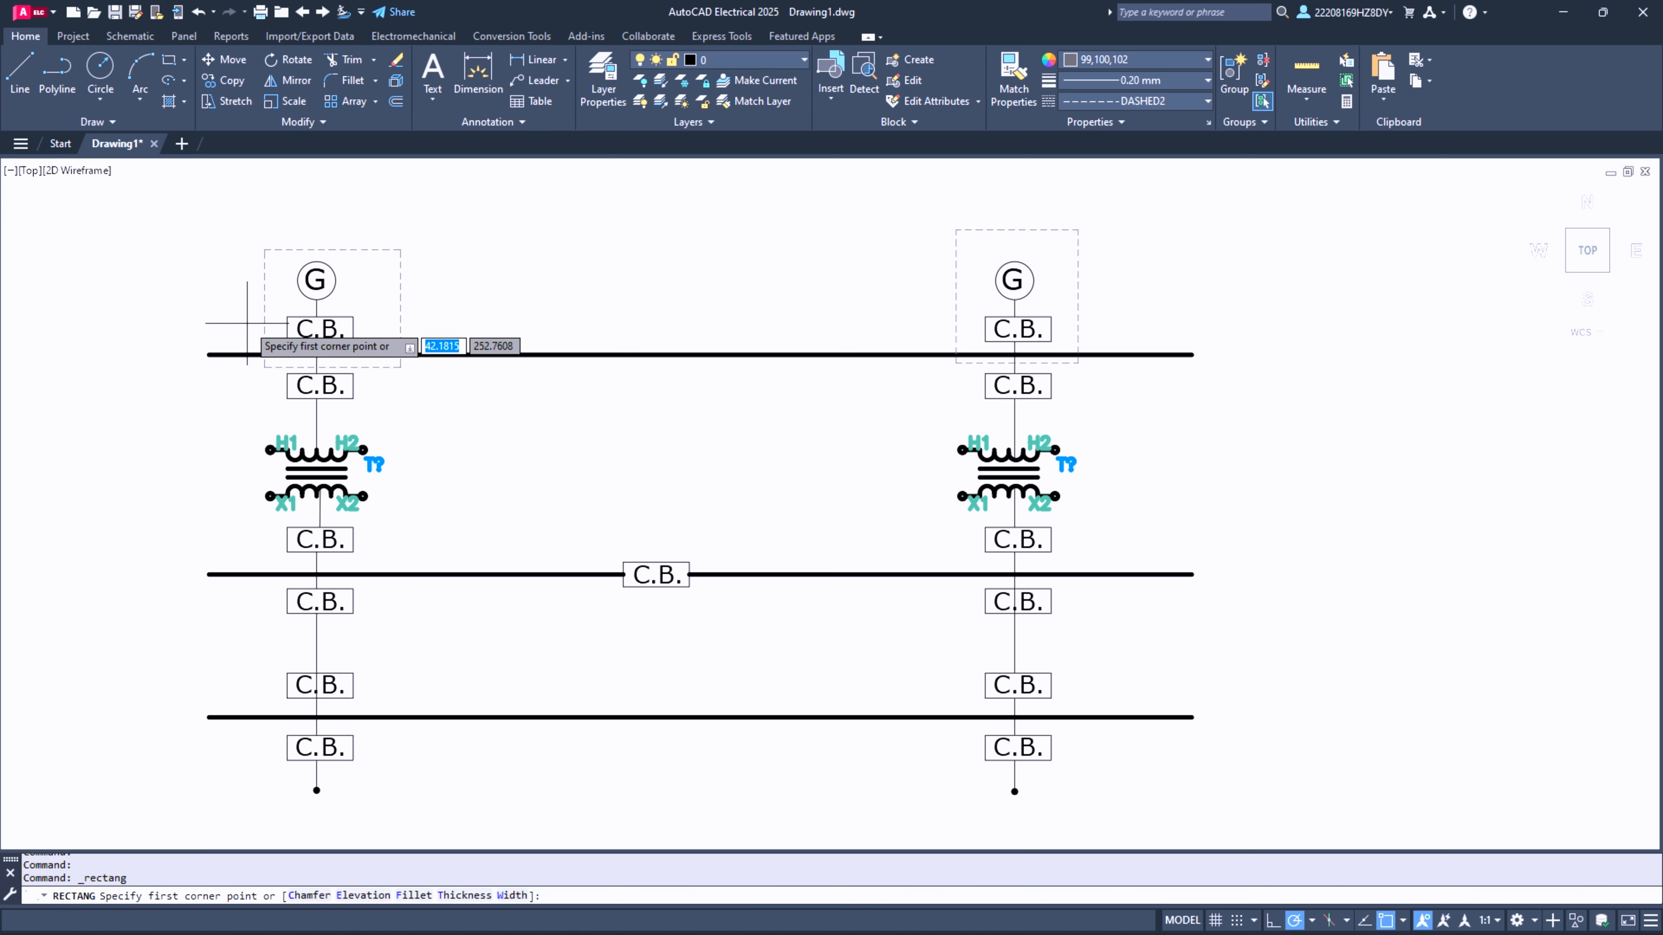
pyautogui.click(232, 307)
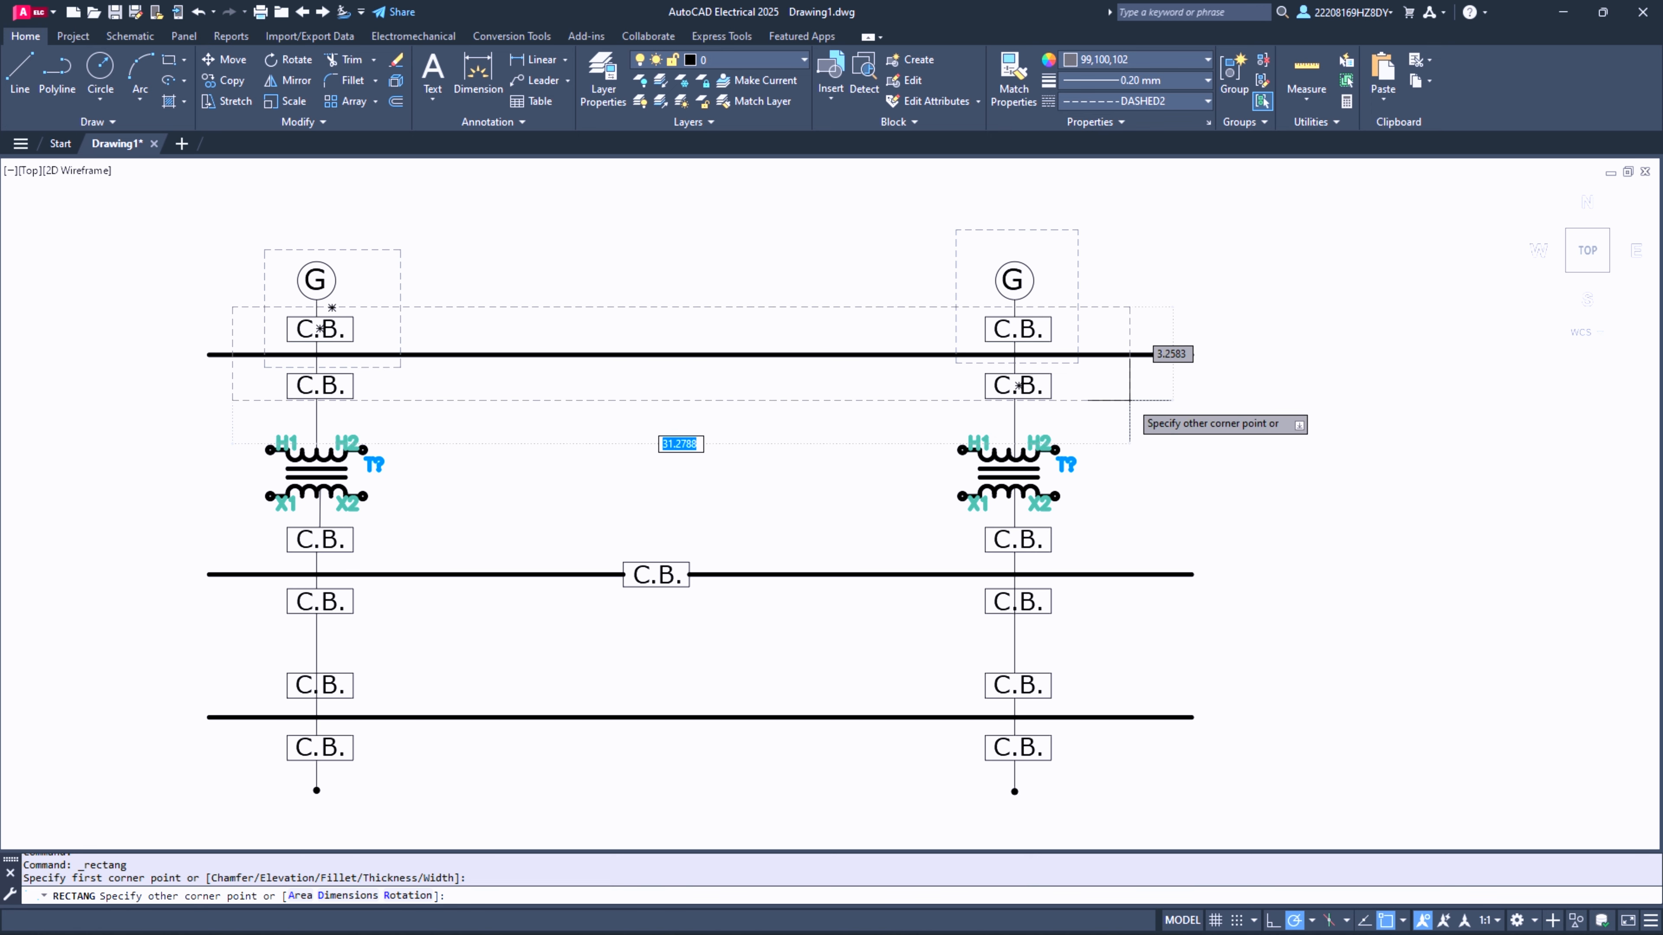
pyautogui.click(1136, 416)
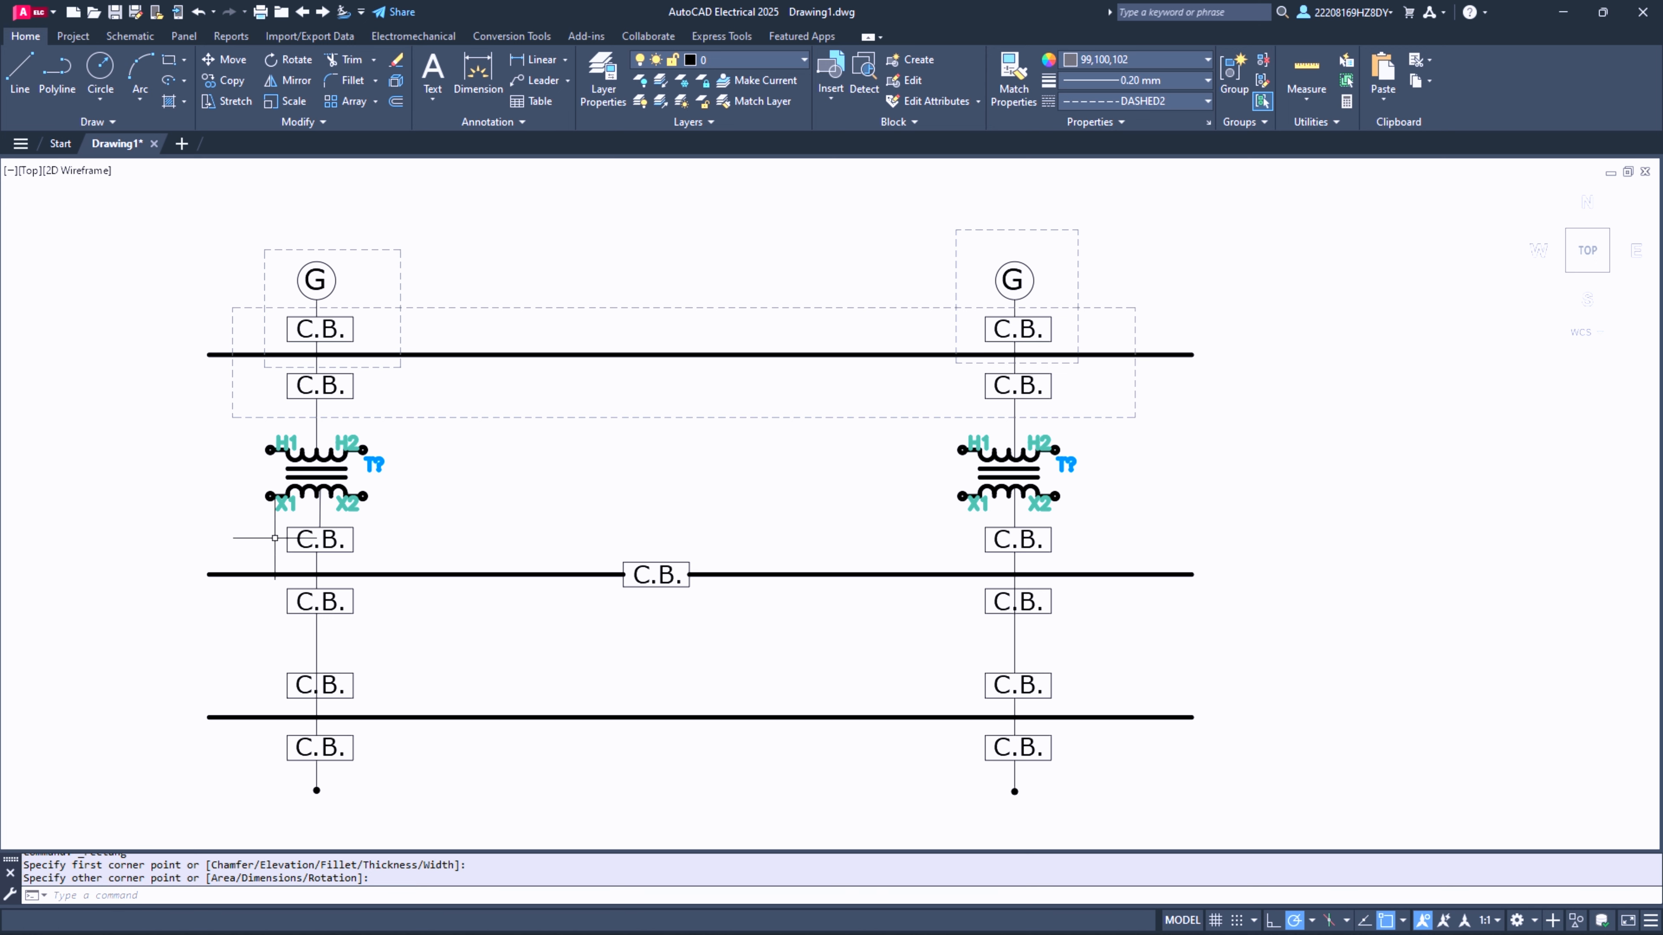
# - Draw a dashed rectangle about 4.7 by 6.5 units around the first column's transformer and the C.B. boxes above and below it
pyautogui.click(169, 60)
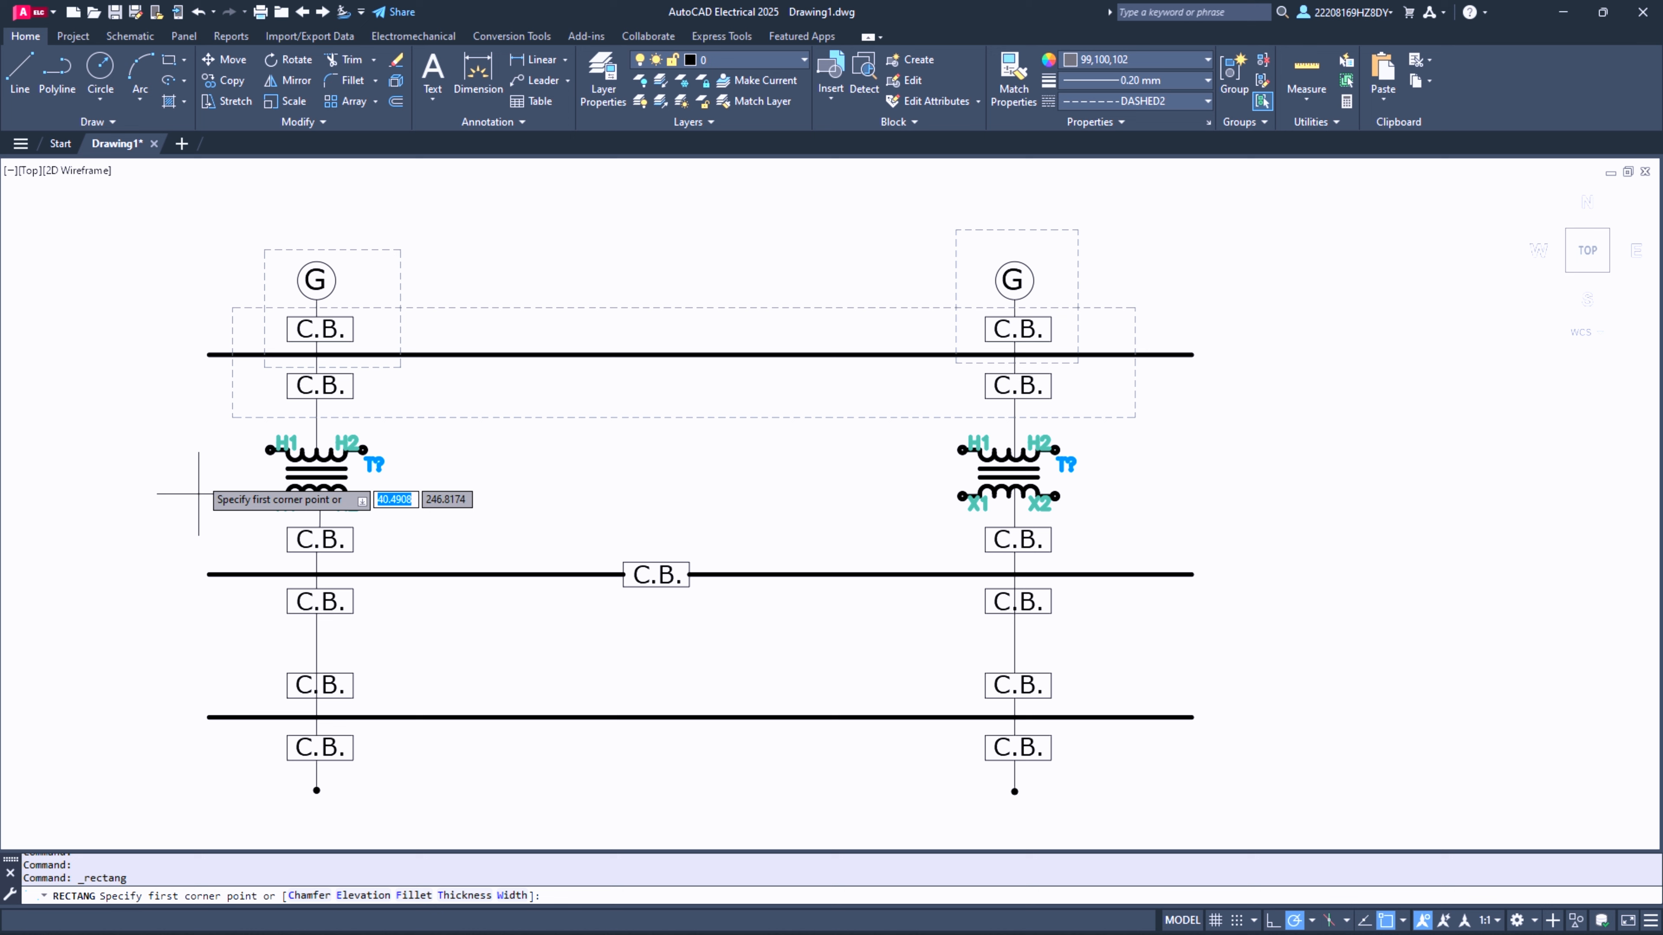
pyautogui.click(251, 371)
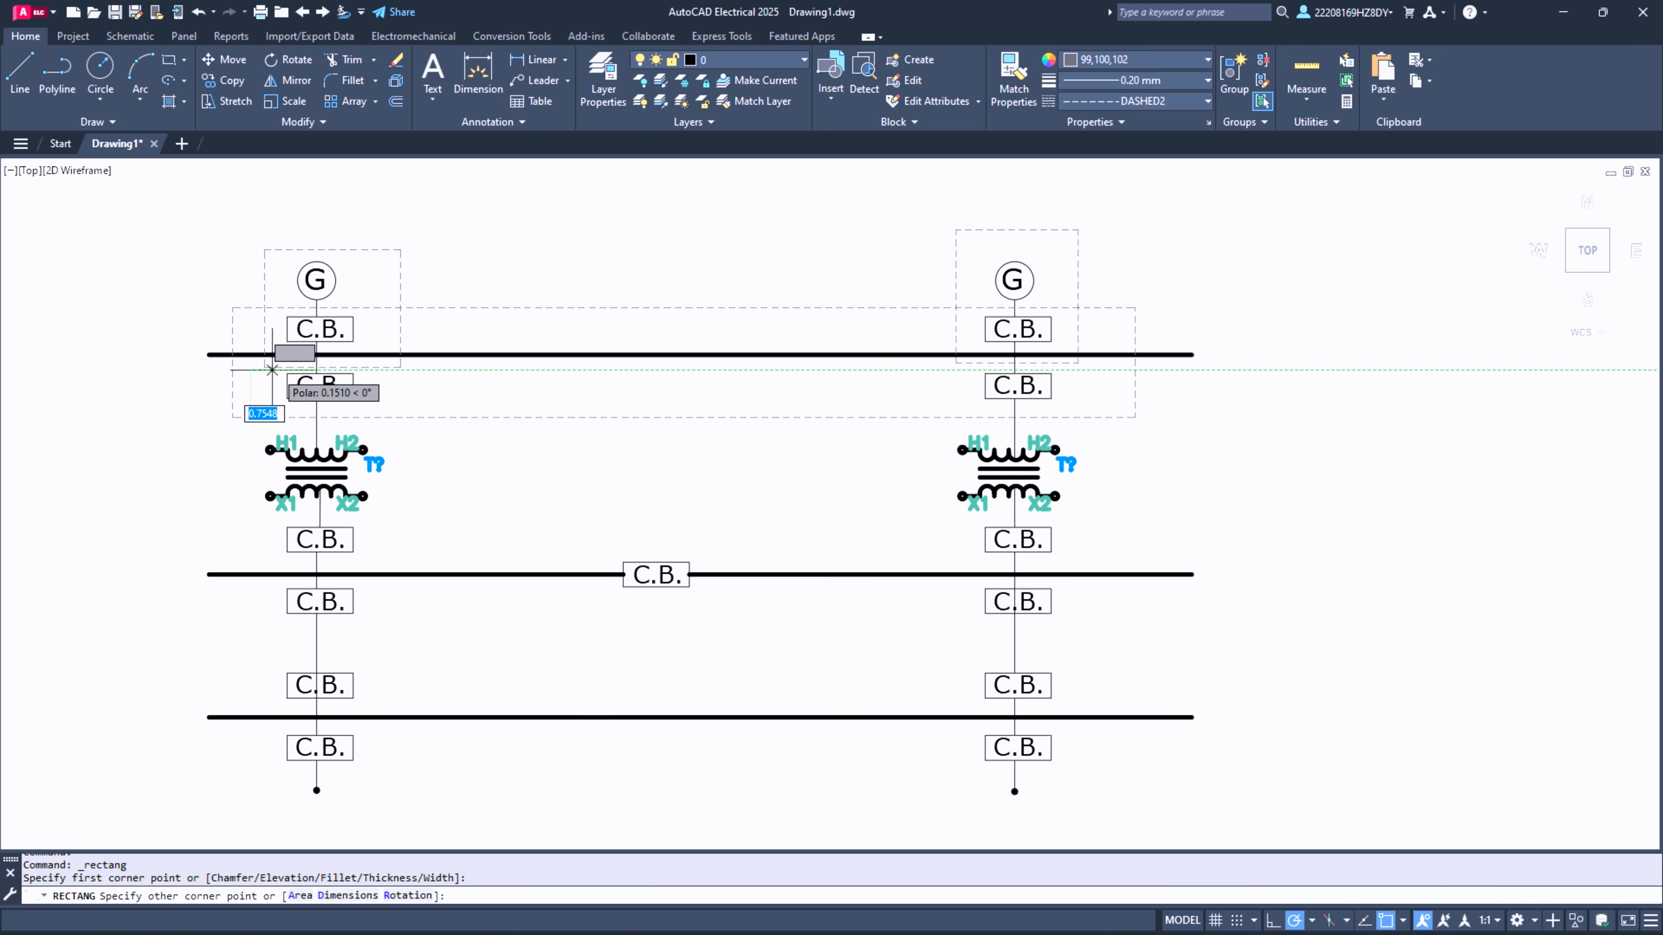
pyautogui.click(386, 558)
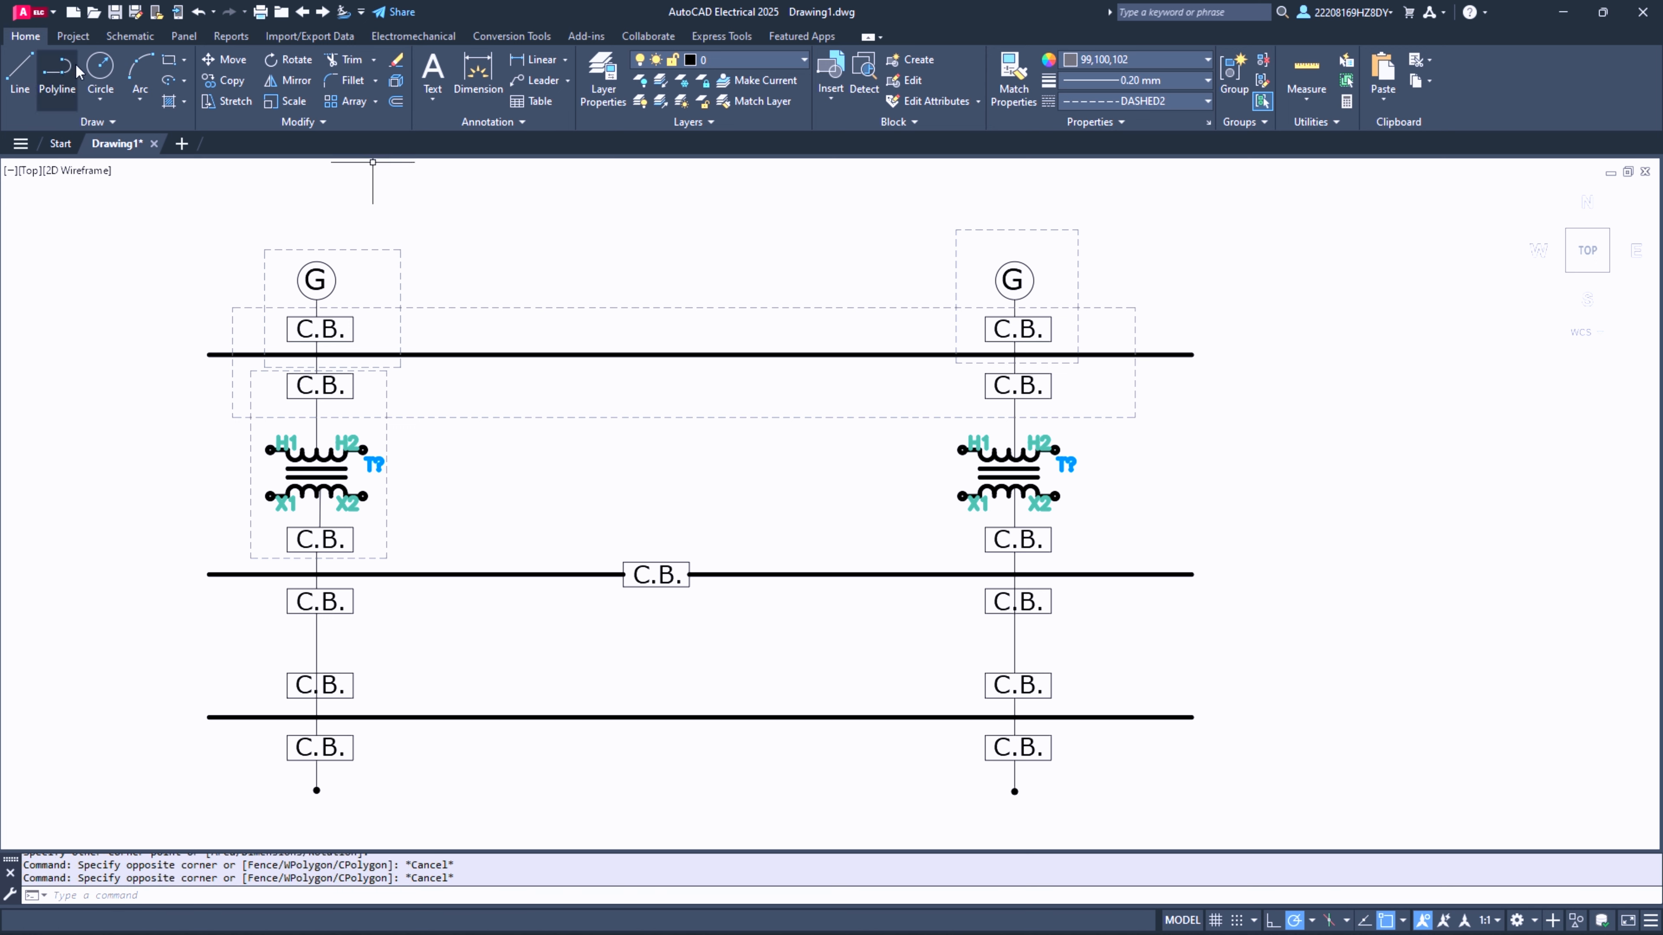
# - Draw a dashed rectangle about 4.7 by 6.5 units around the second column's transformer and its adjacent C.B. boxes
pyautogui.click(169, 61)
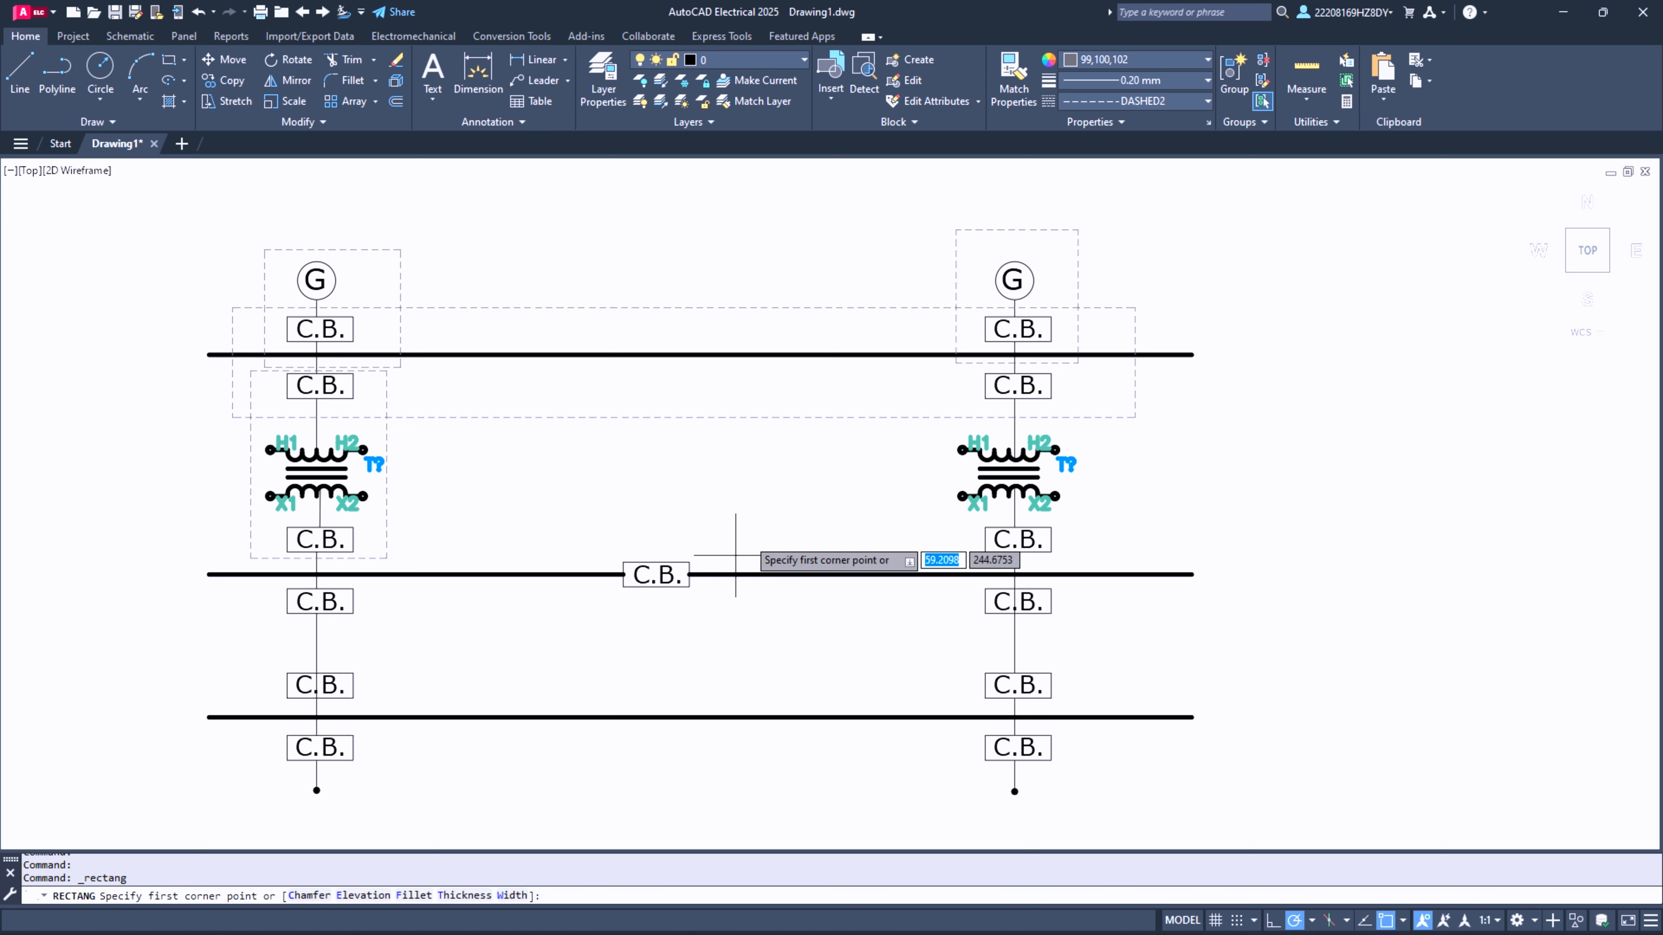
pyautogui.click(960, 369)
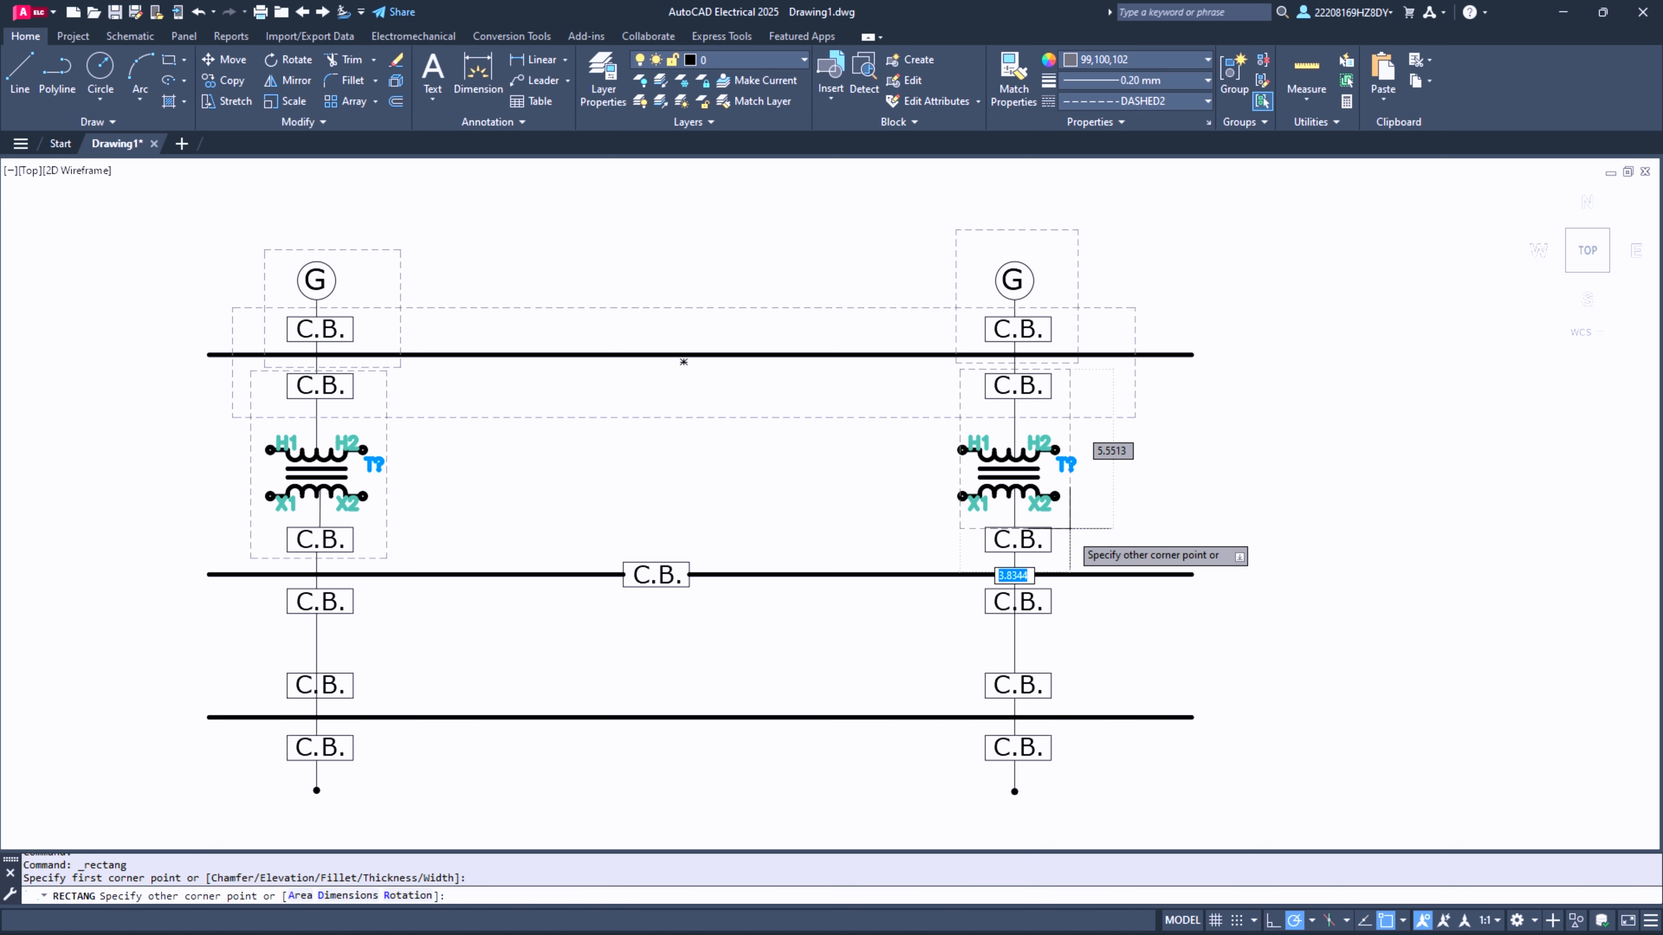
pyautogui.click(1092, 560)
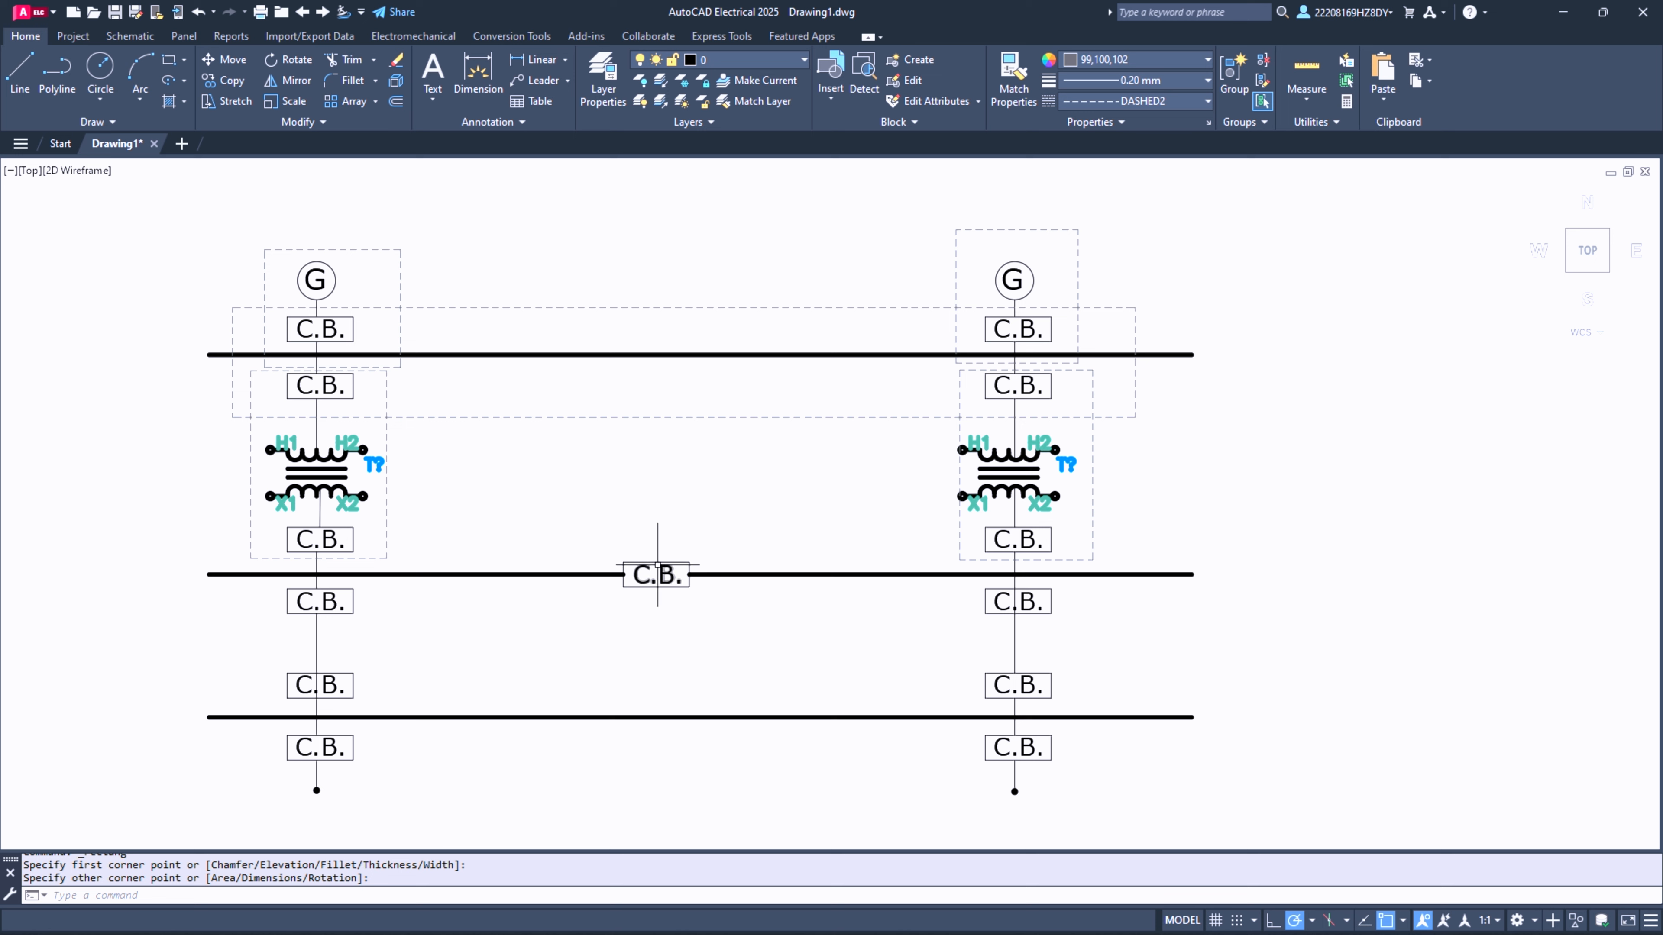
# - Draw a dashed rectangle about 34 by 3.9 units across both columns, enclosing the middle thick line and its adjacent C.B. boxes
pyautogui.click(169, 60)
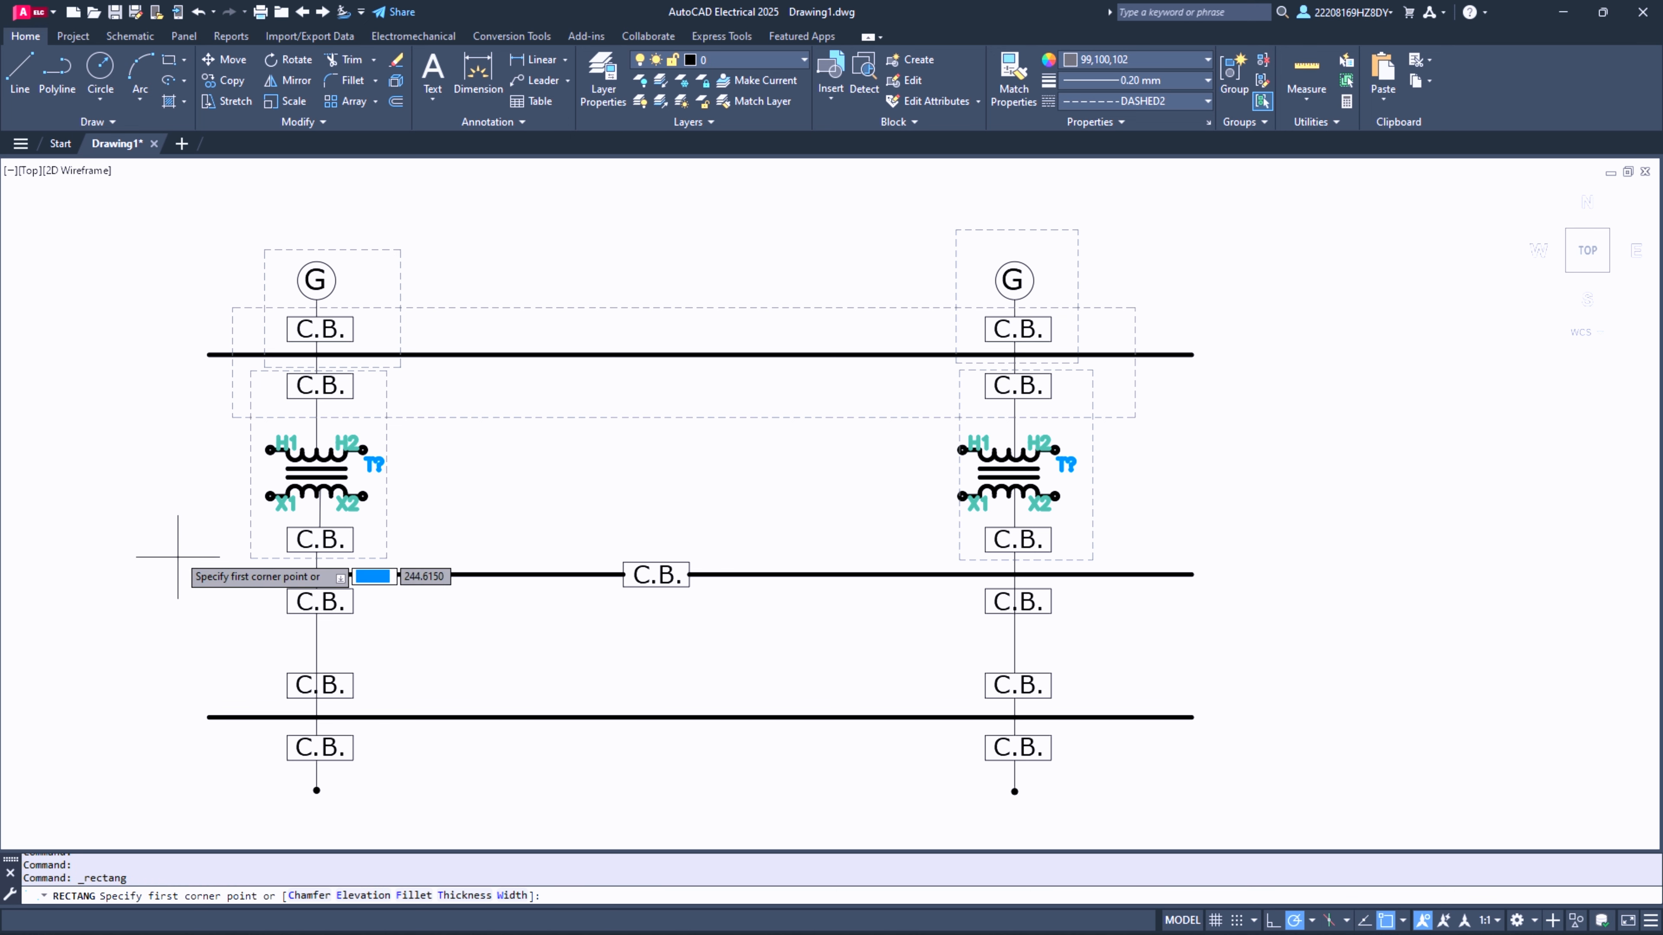
pyautogui.click(166, 516)
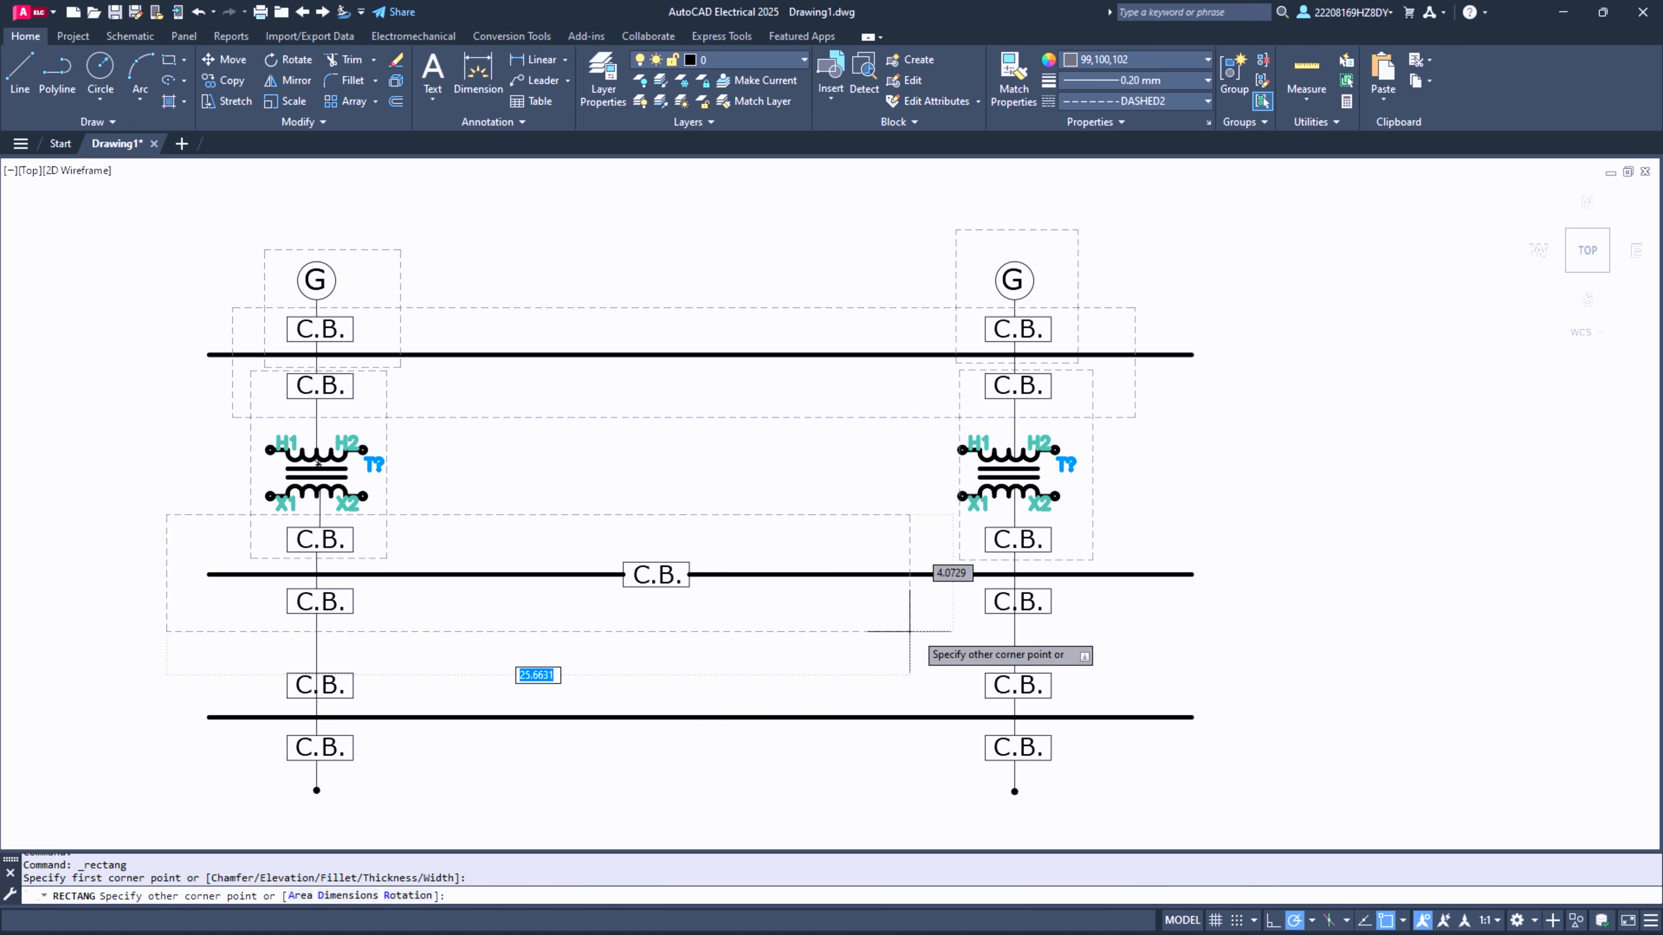
pyautogui.click(1146, 627)
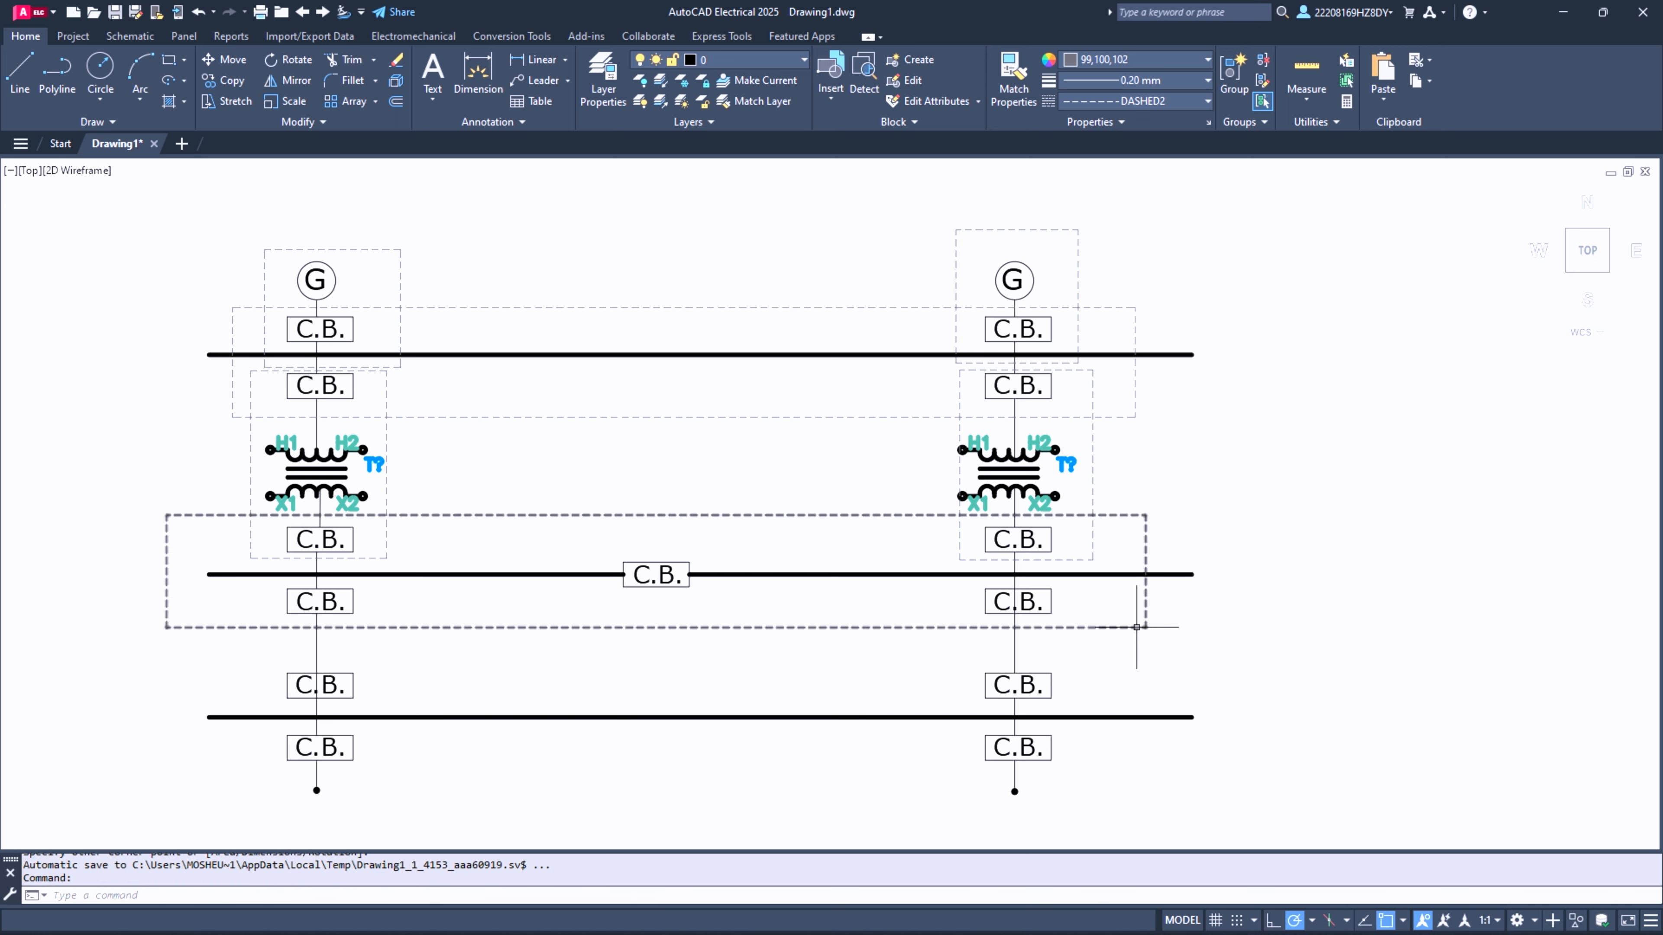
# - Draw a dashed rectangle in each column around the two C.B. boxes between the middle and bottom thick lines
pyautogui.click(172, 66)
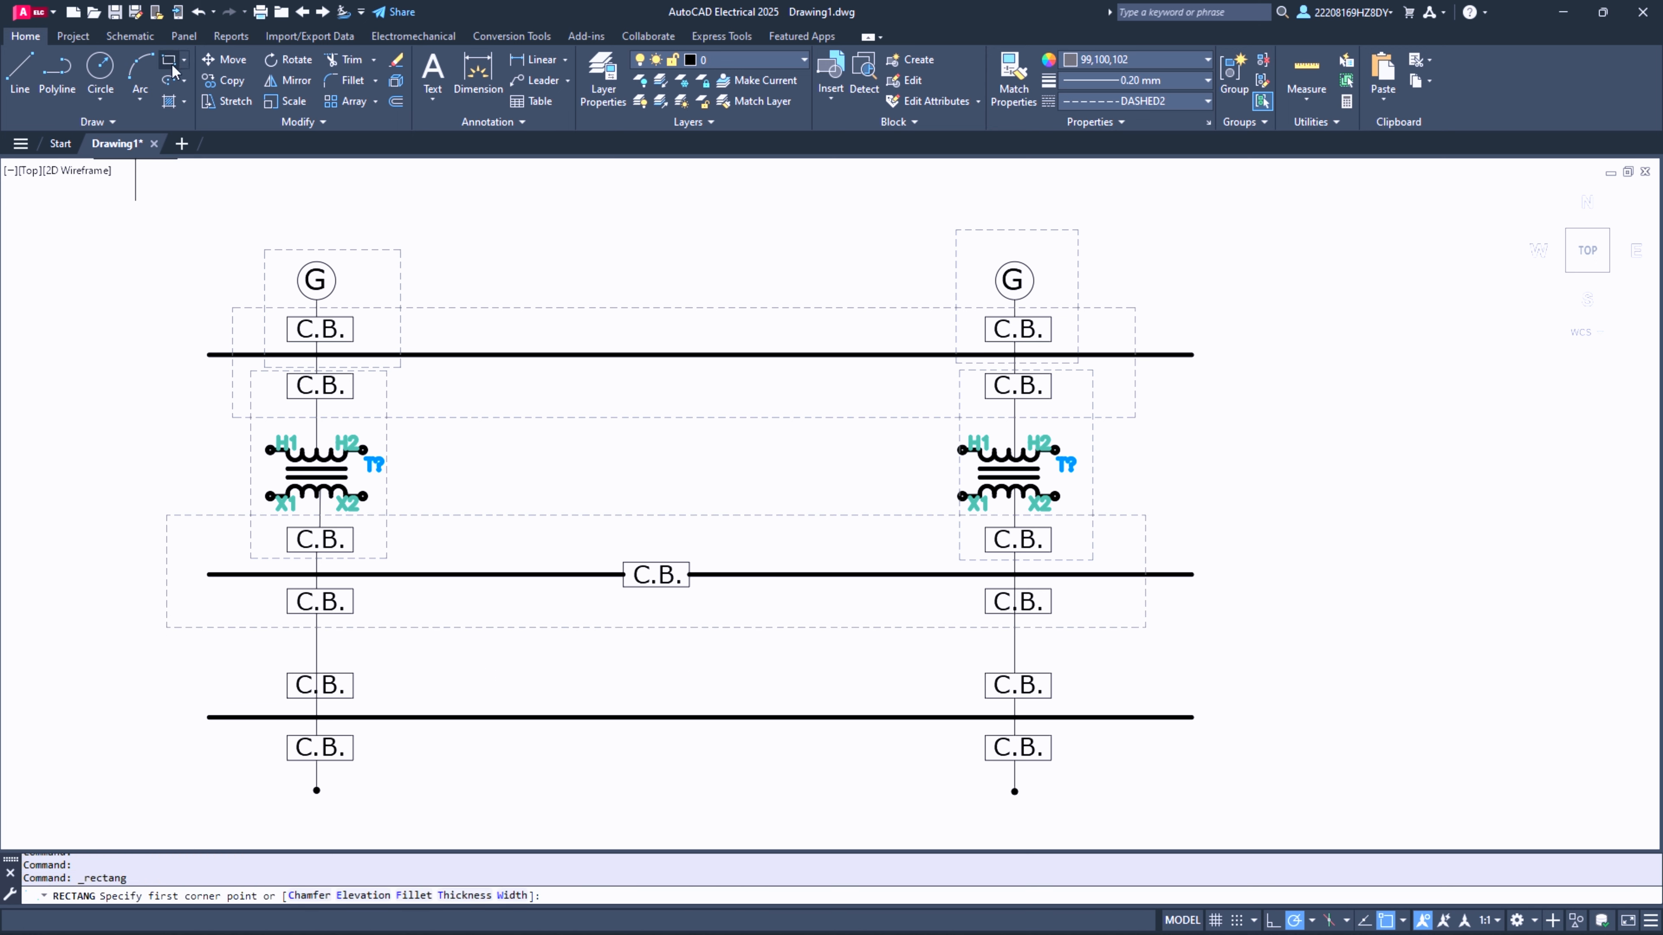
pyautogui.click(248, 585)
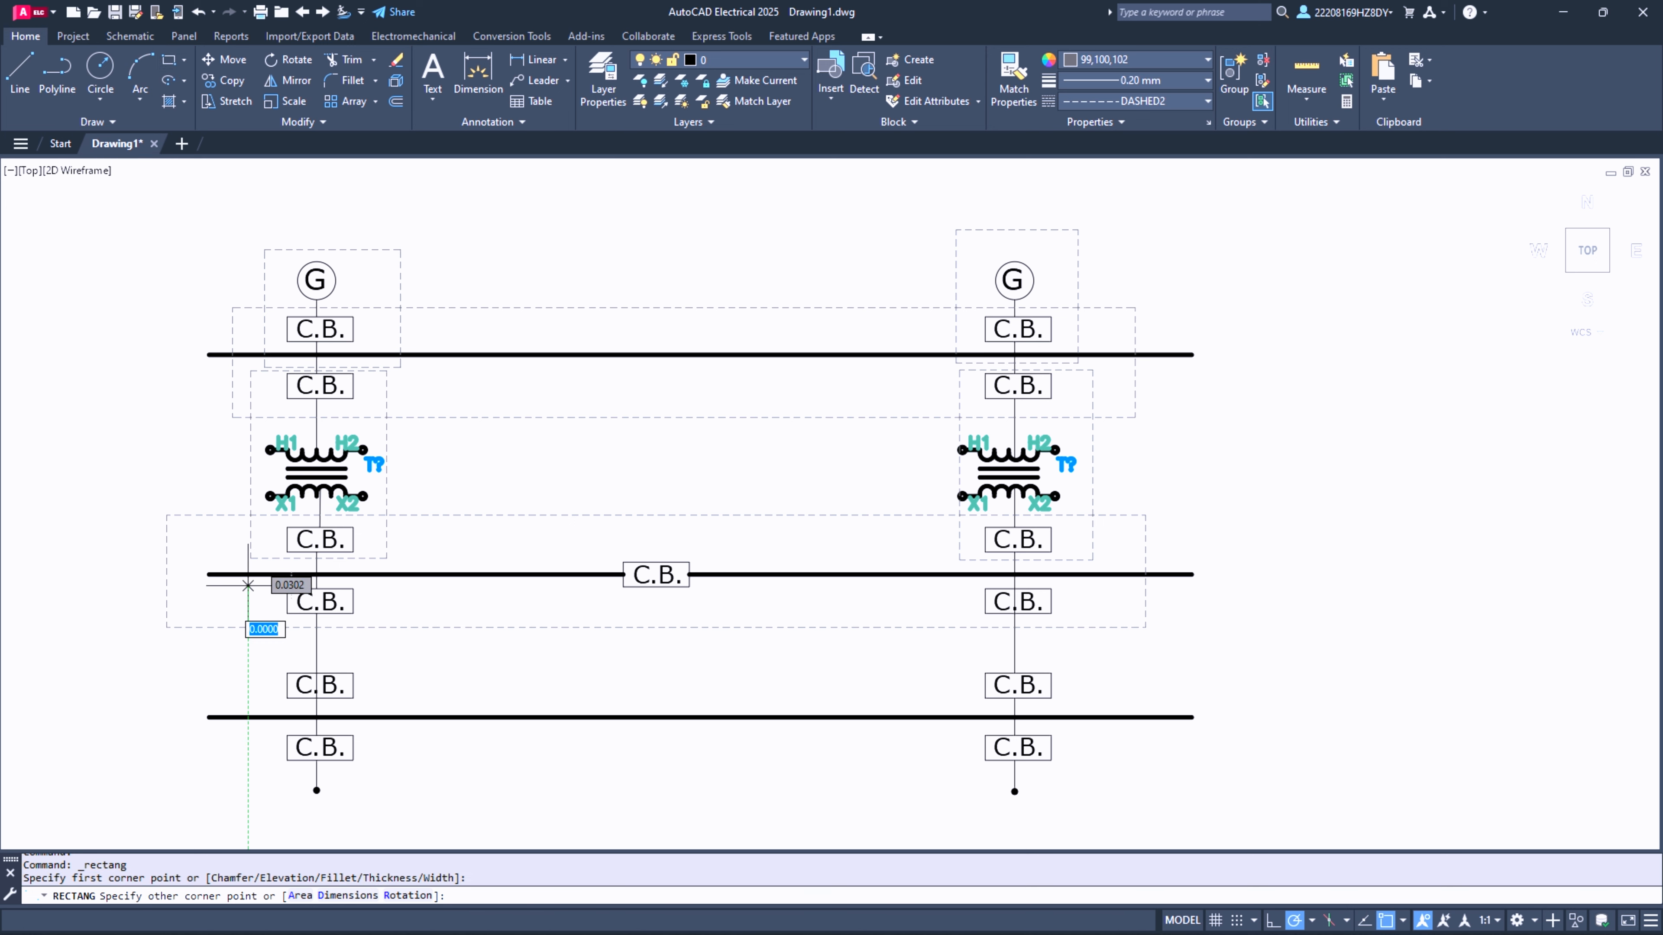
pyautogui.click(392, 709)
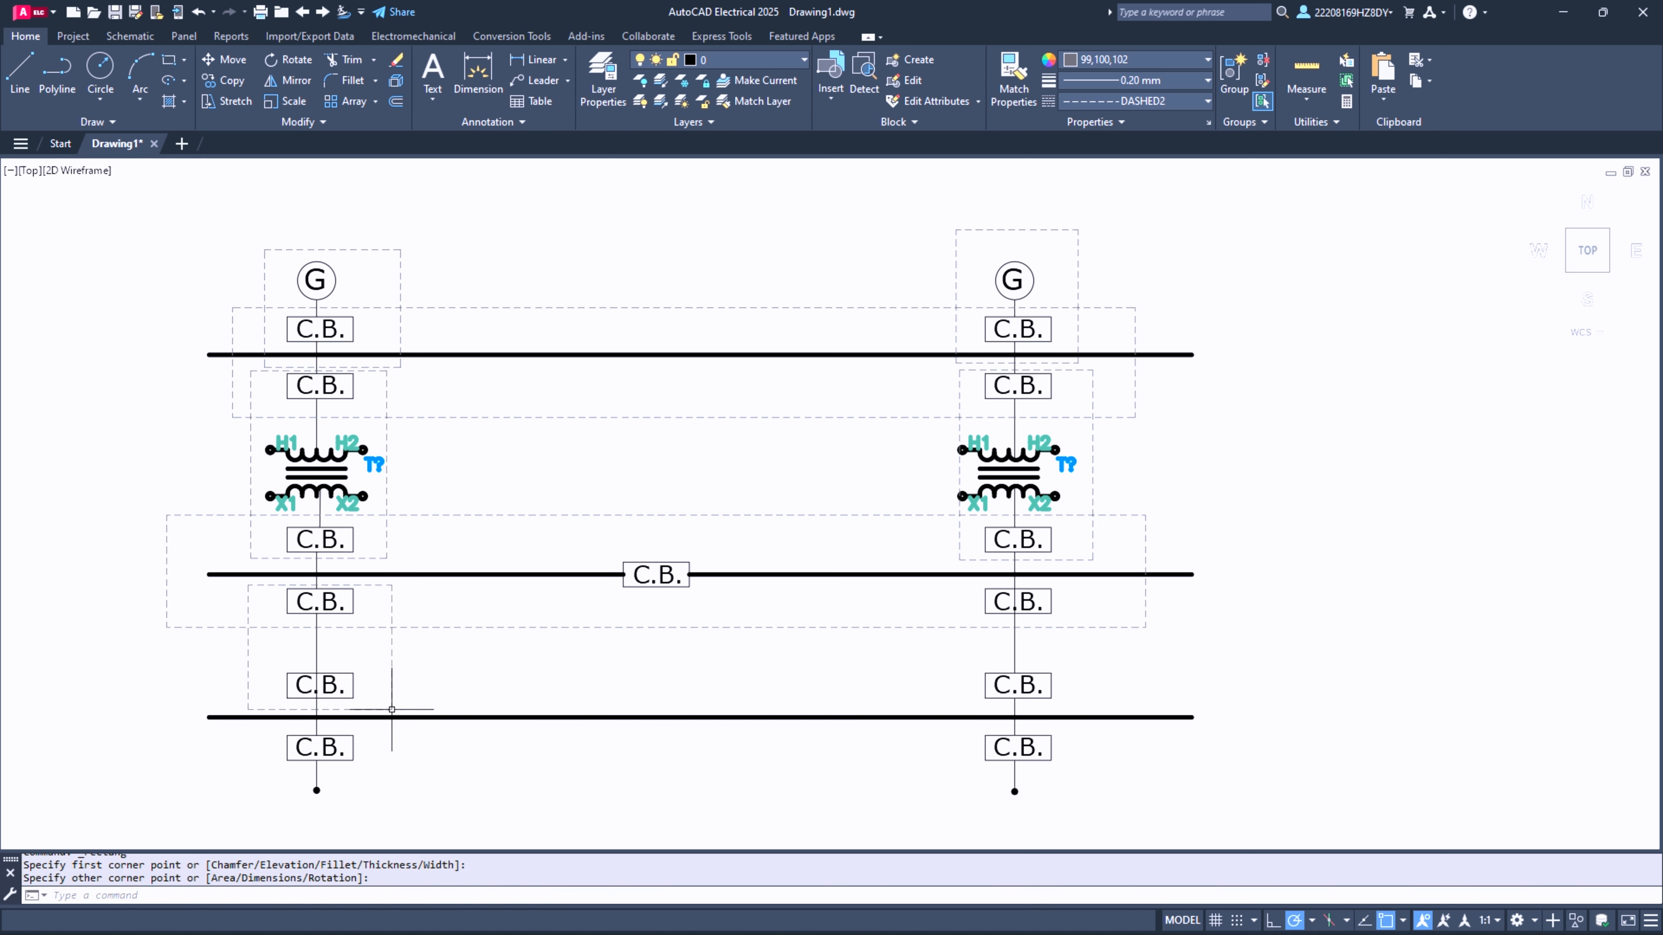
pyautogui.press('Return')
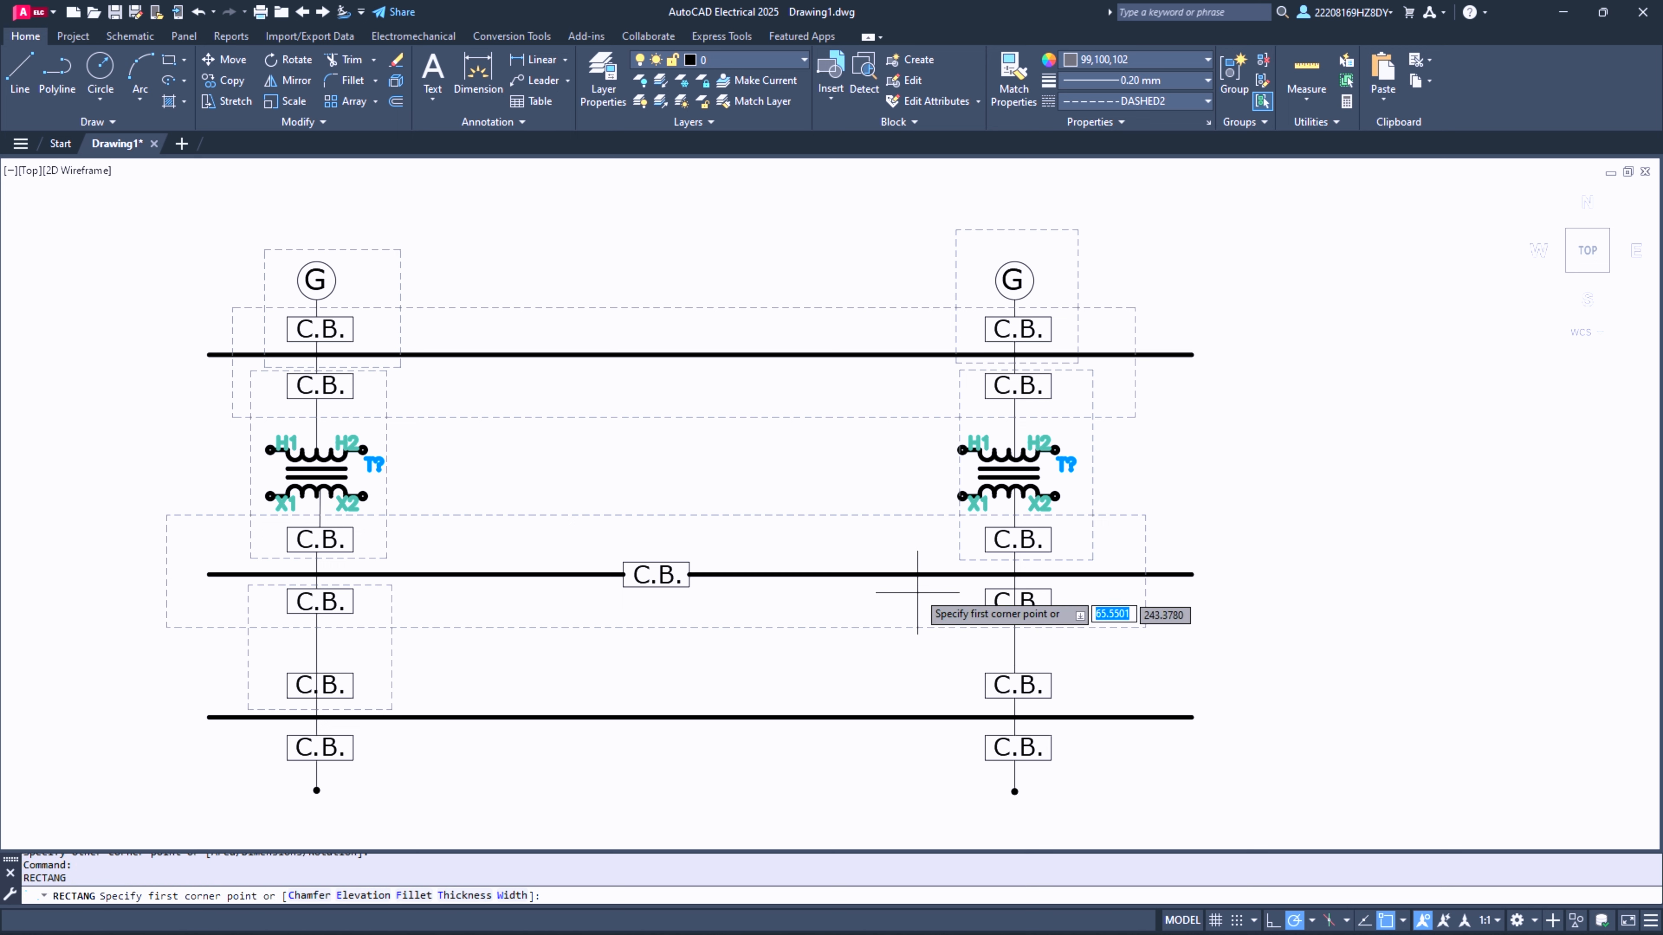
pyautogui.click(953, 580)
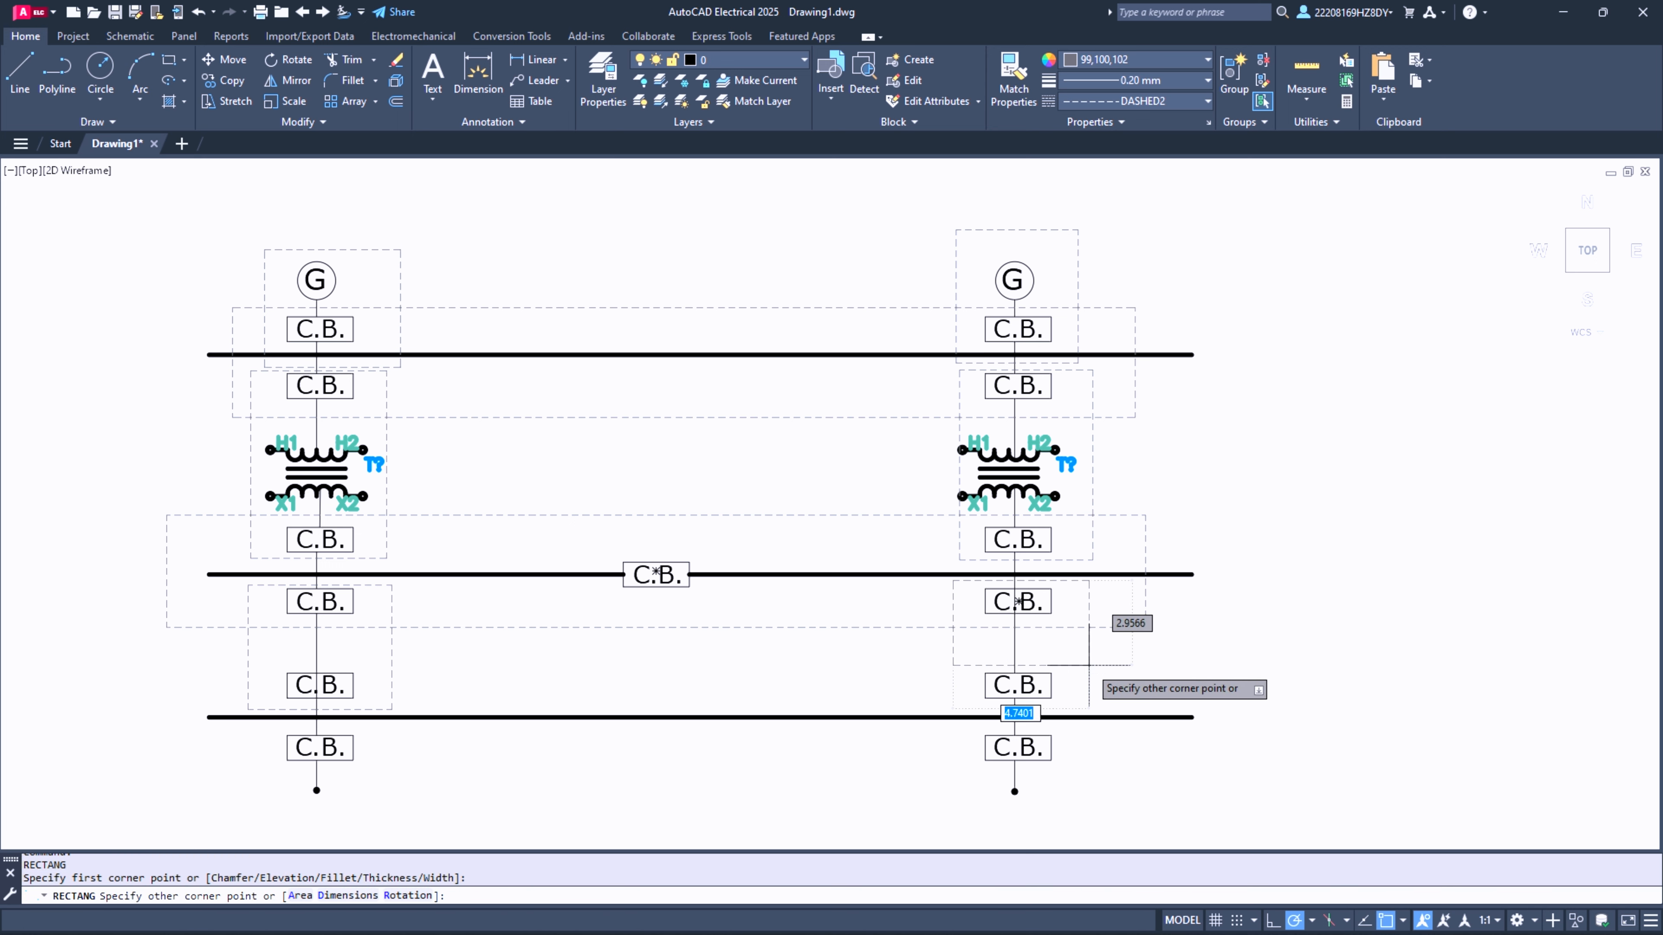
pyautogui.click(1099, 708)
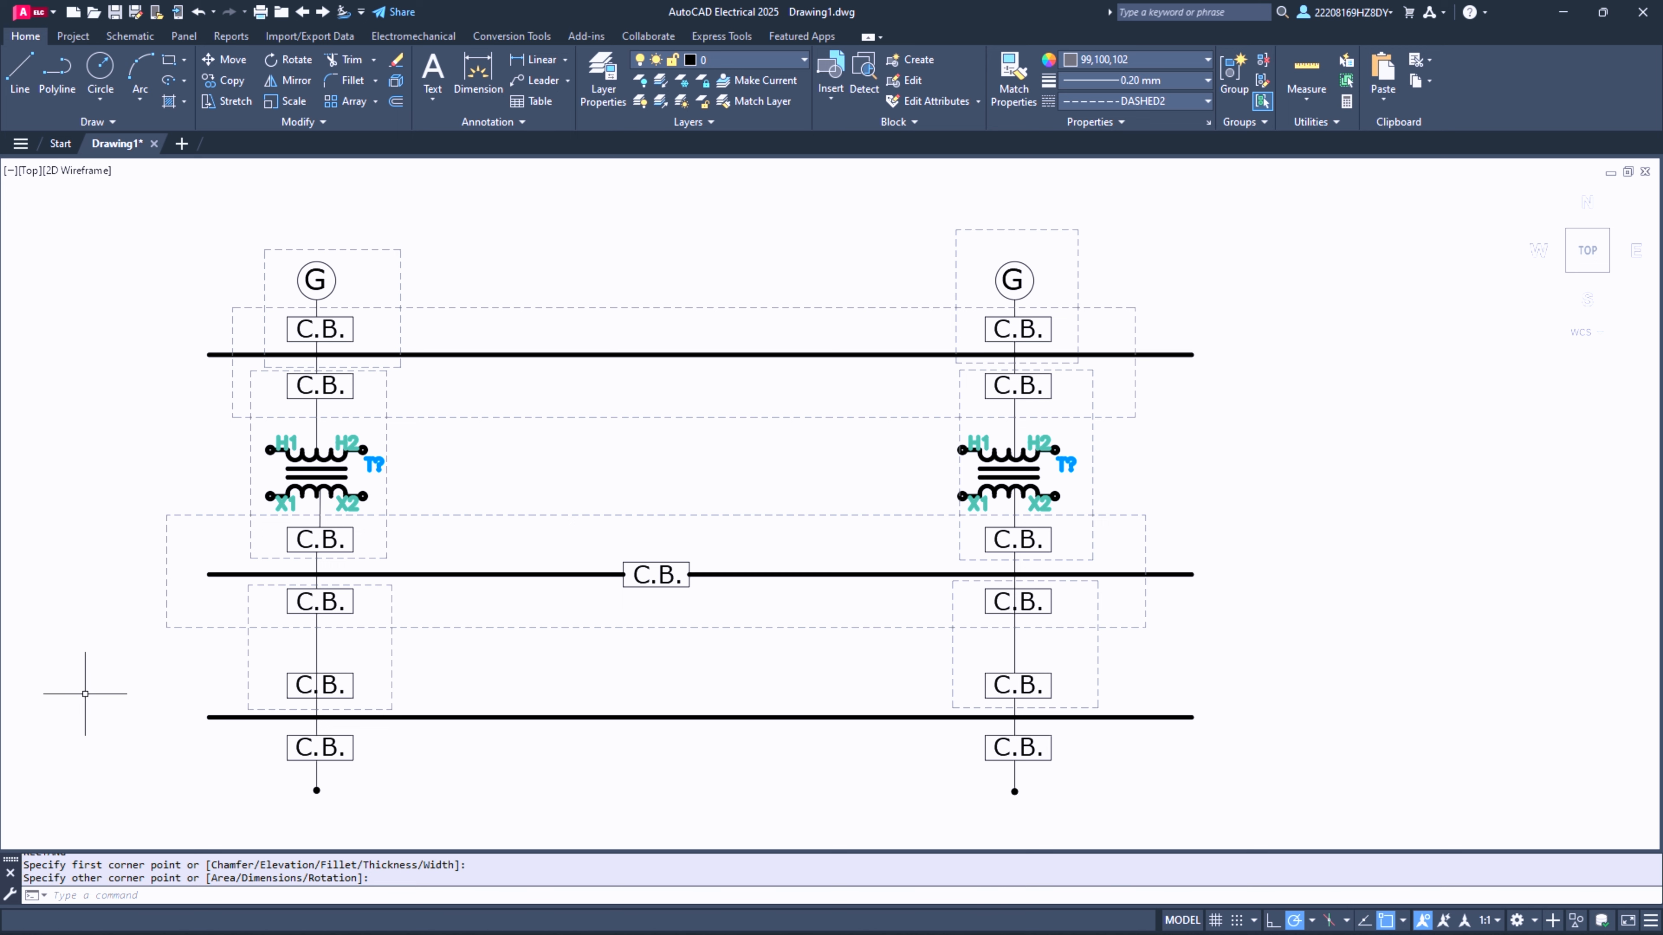
# - Draw a short horizontal line in the empty area beside the first column, level with the top thick line
pyautogui.rightClick(763, 461)
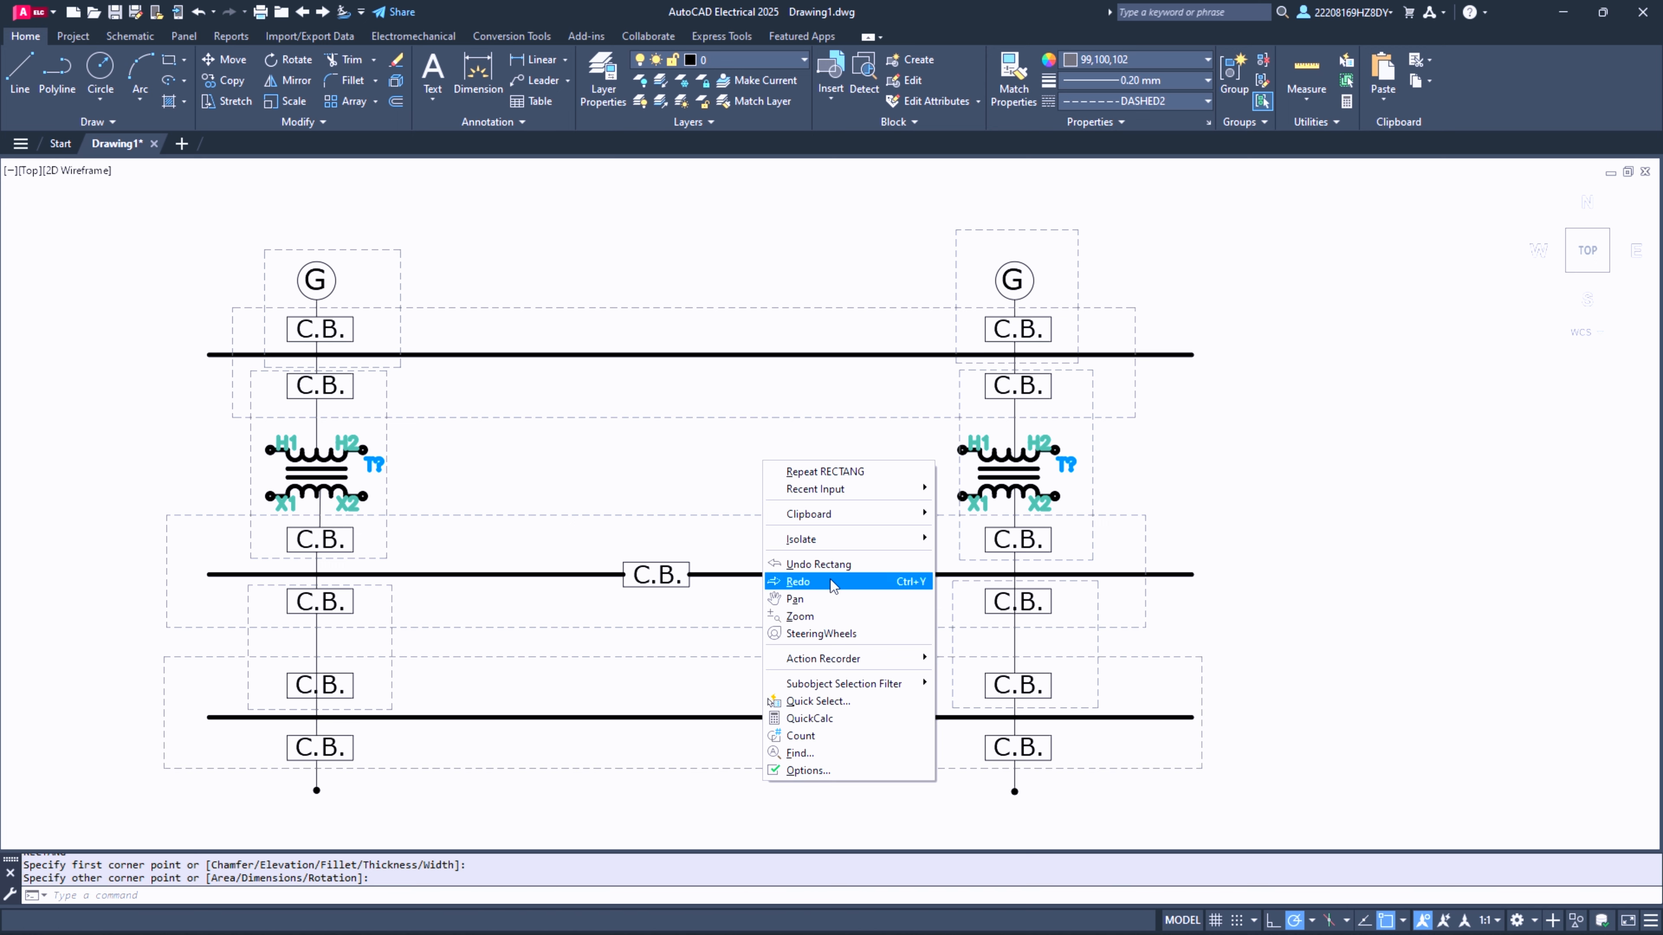
pyautogui.click(794, 599)
pyautogui.moveTo(735, 482); pyautogui.dragTo(984, 453)
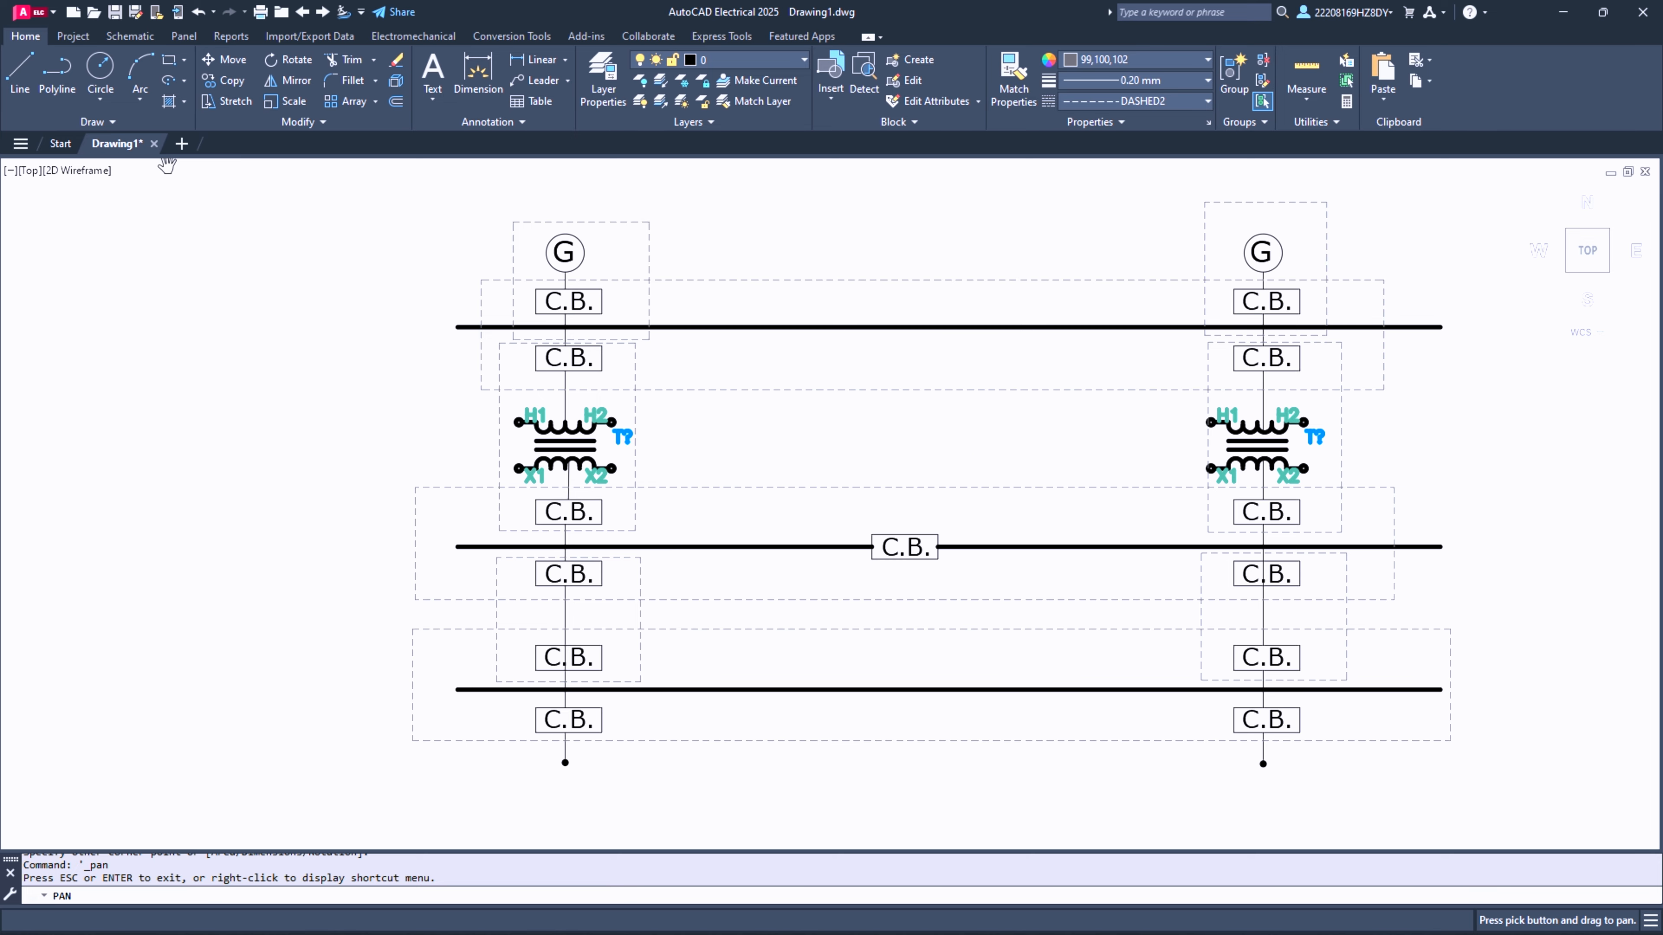
pyautogui.click(20, 72)
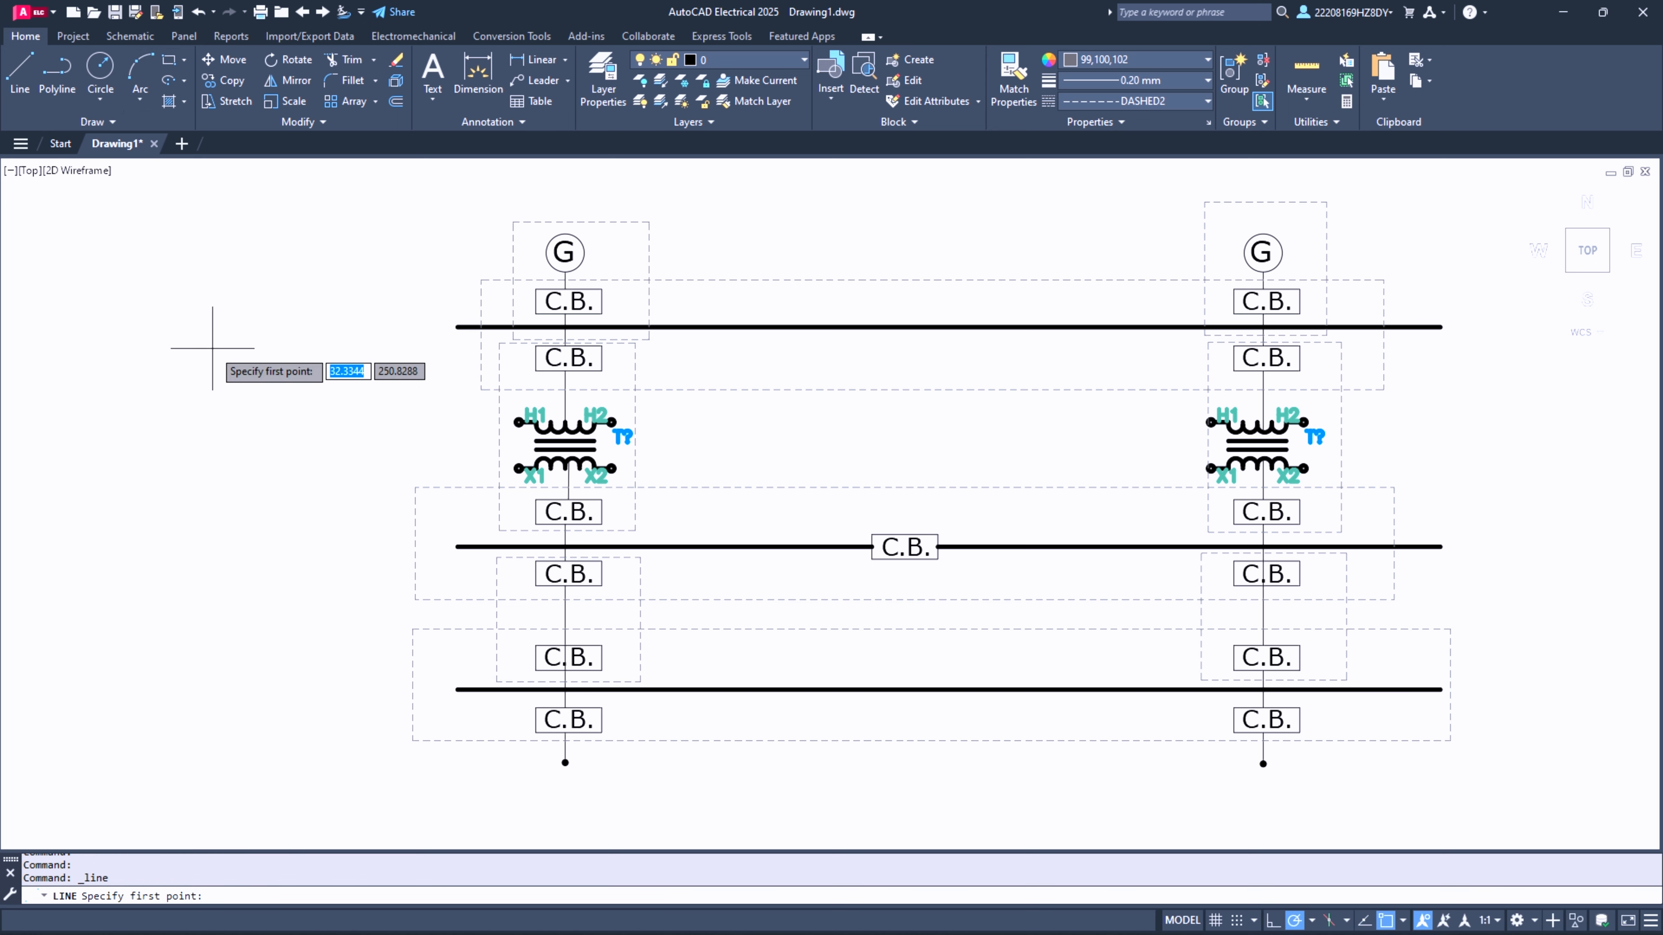
pyautogui.click(189, 345)
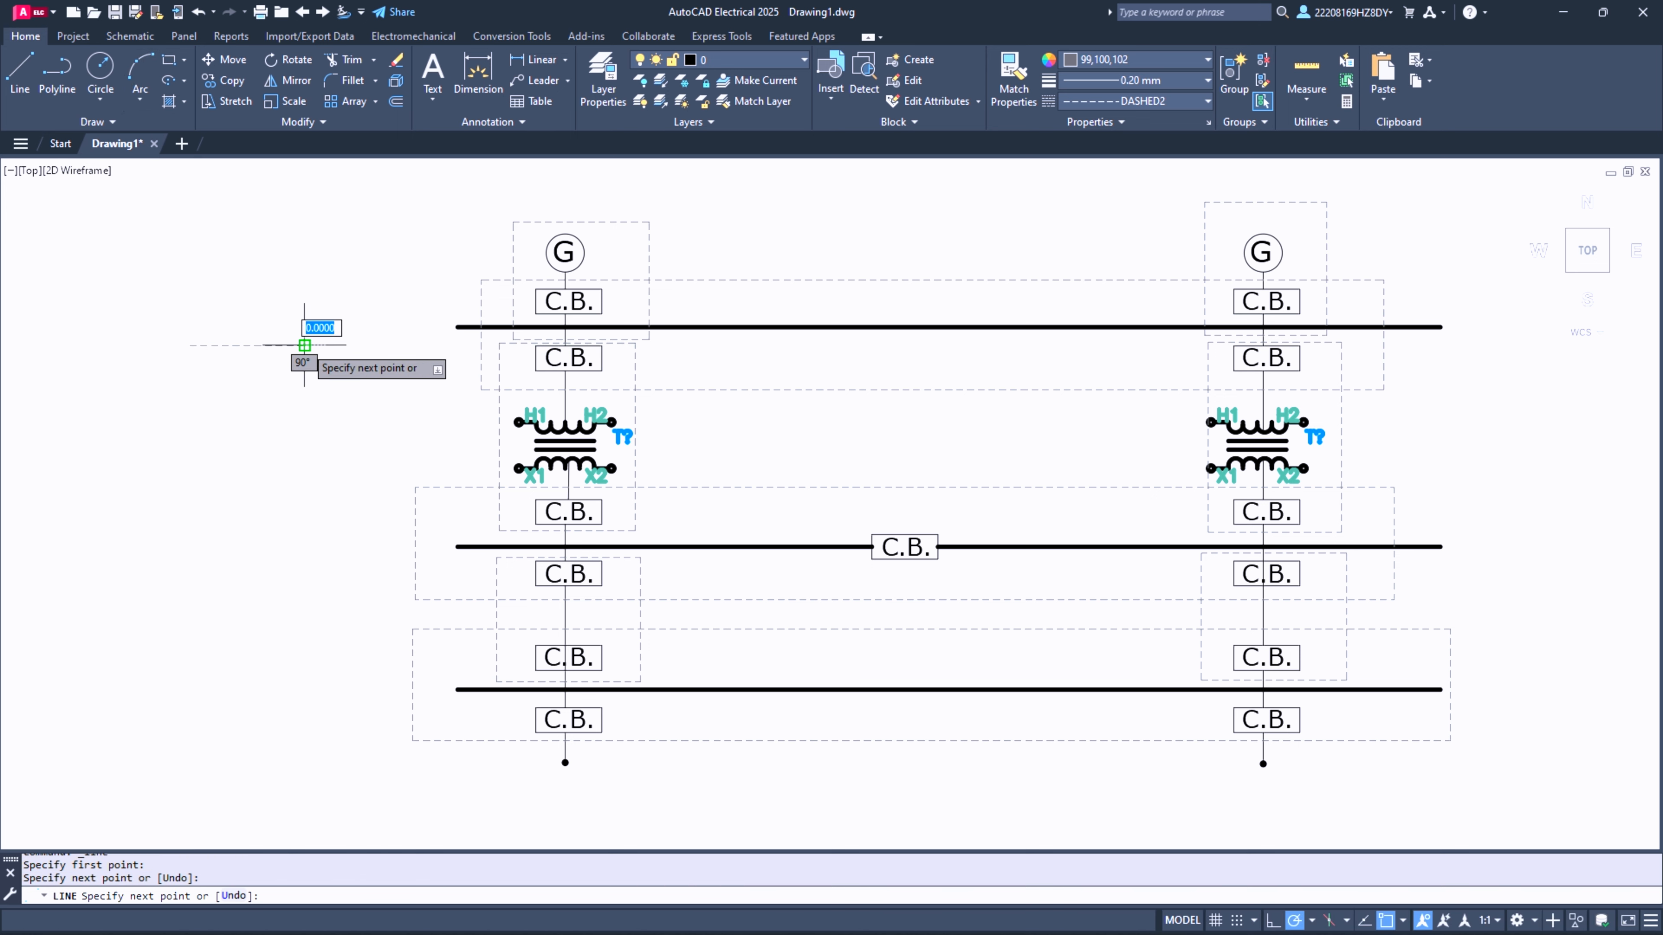
pyautogui.click(304, 345)
pyautogui.press('Return')
# - Change the short horizontal line's linetype to ByBlock
pyautogui.click(252, 346)
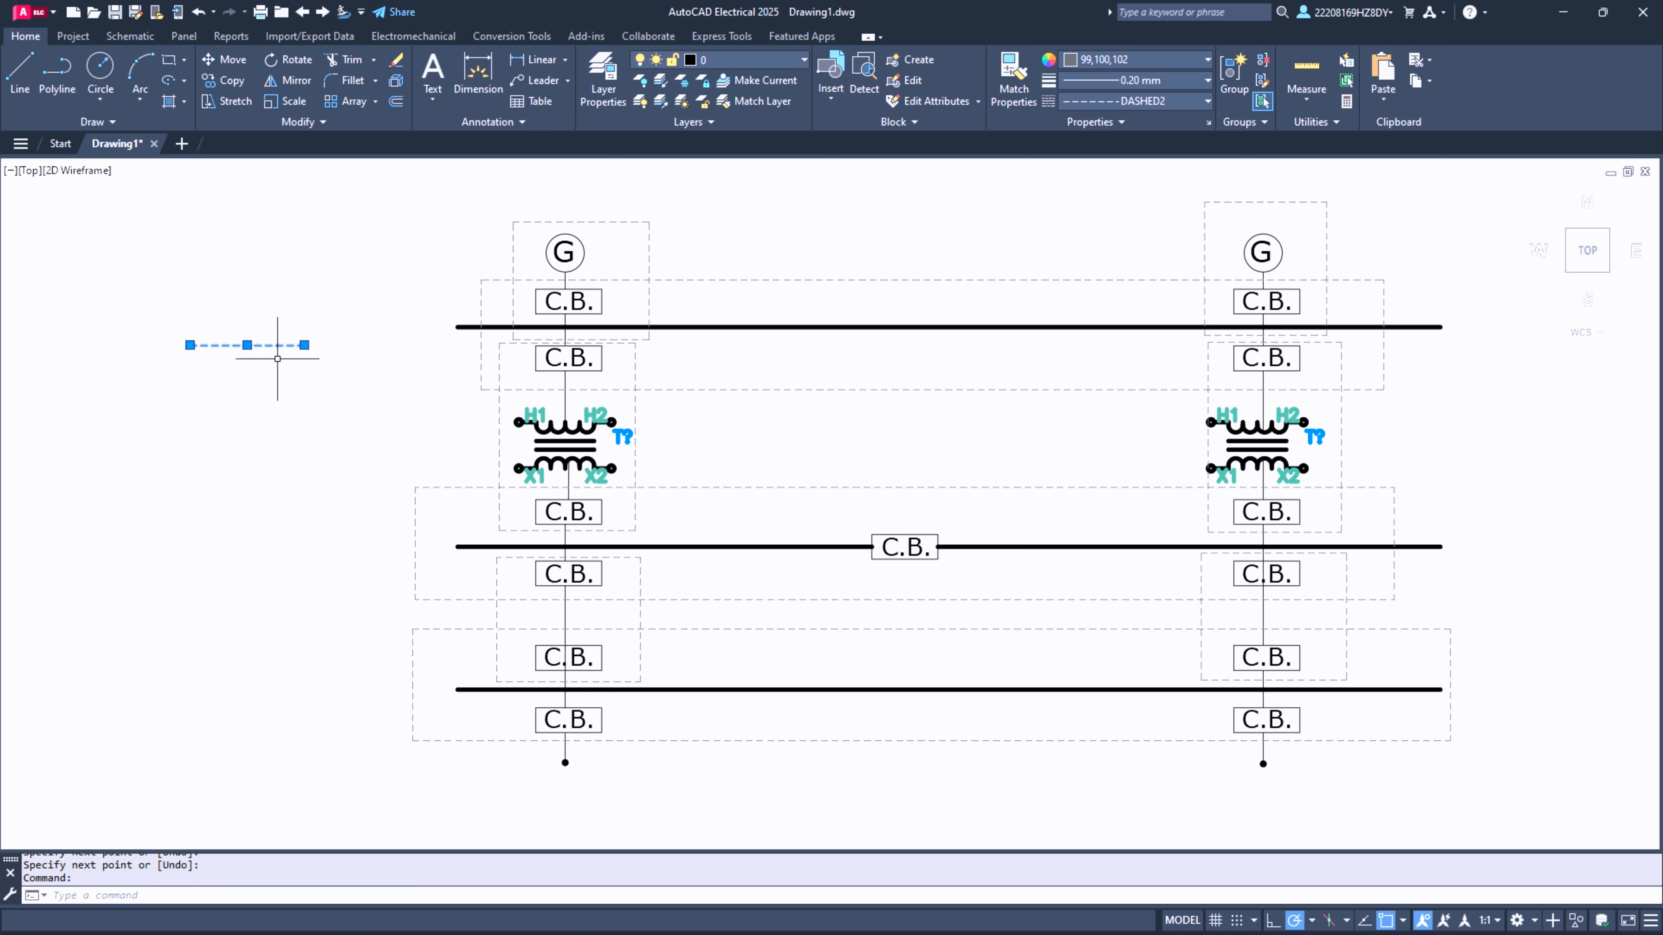
pyautogui.click(1159, 102)
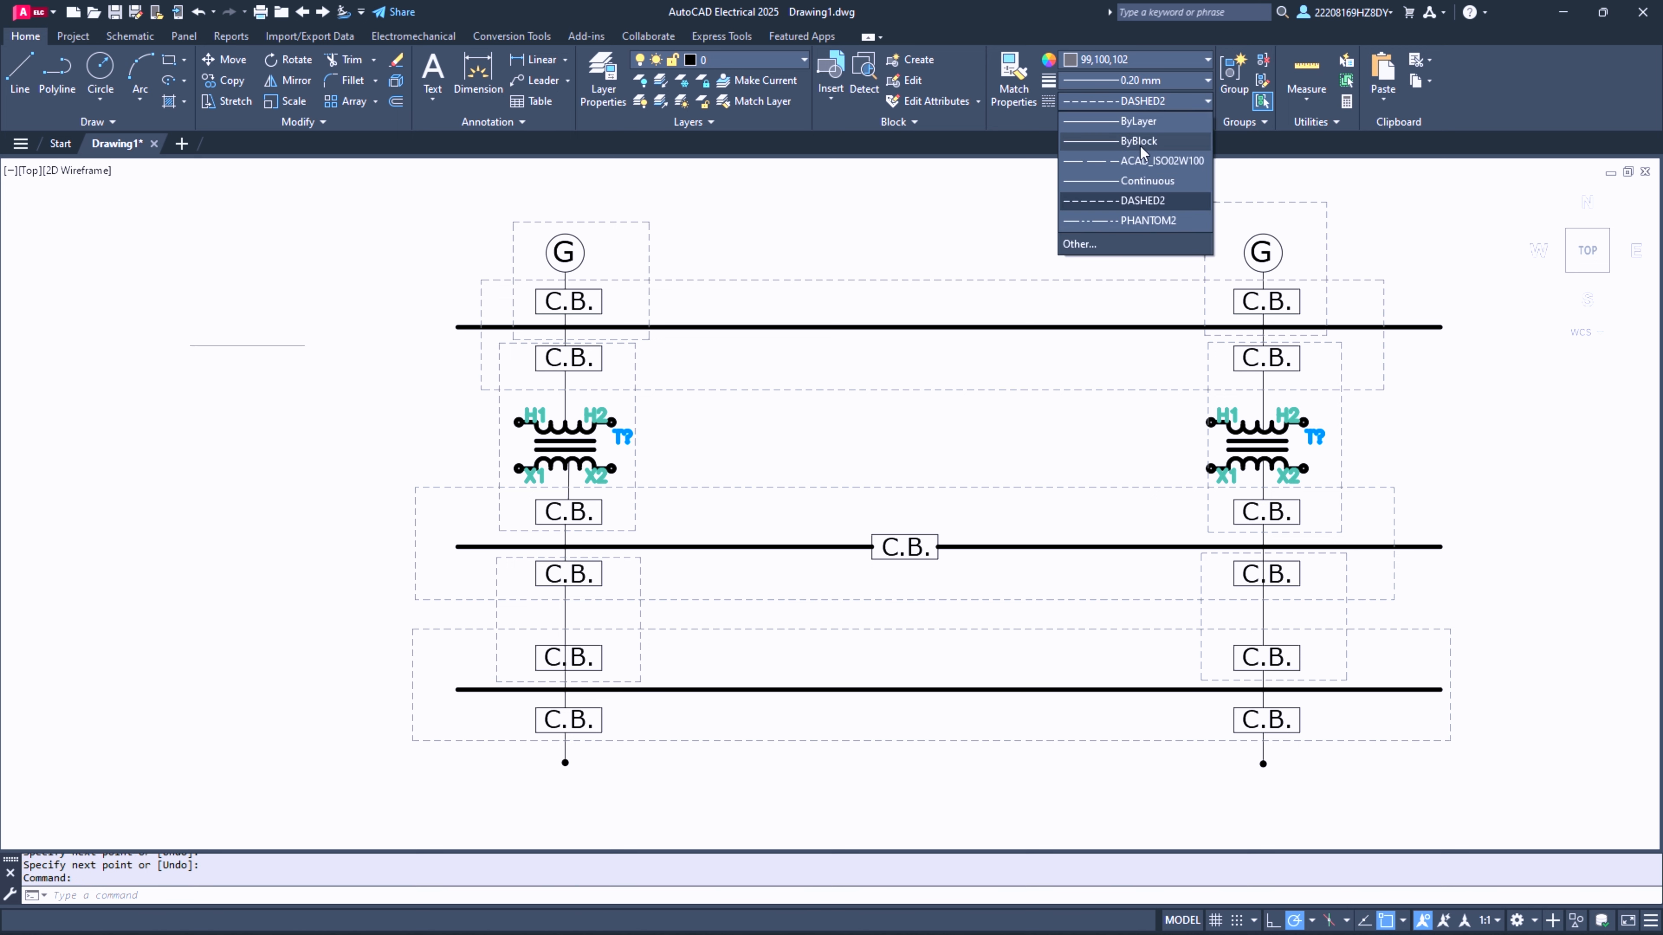
pyautogui.click(1140, 147)
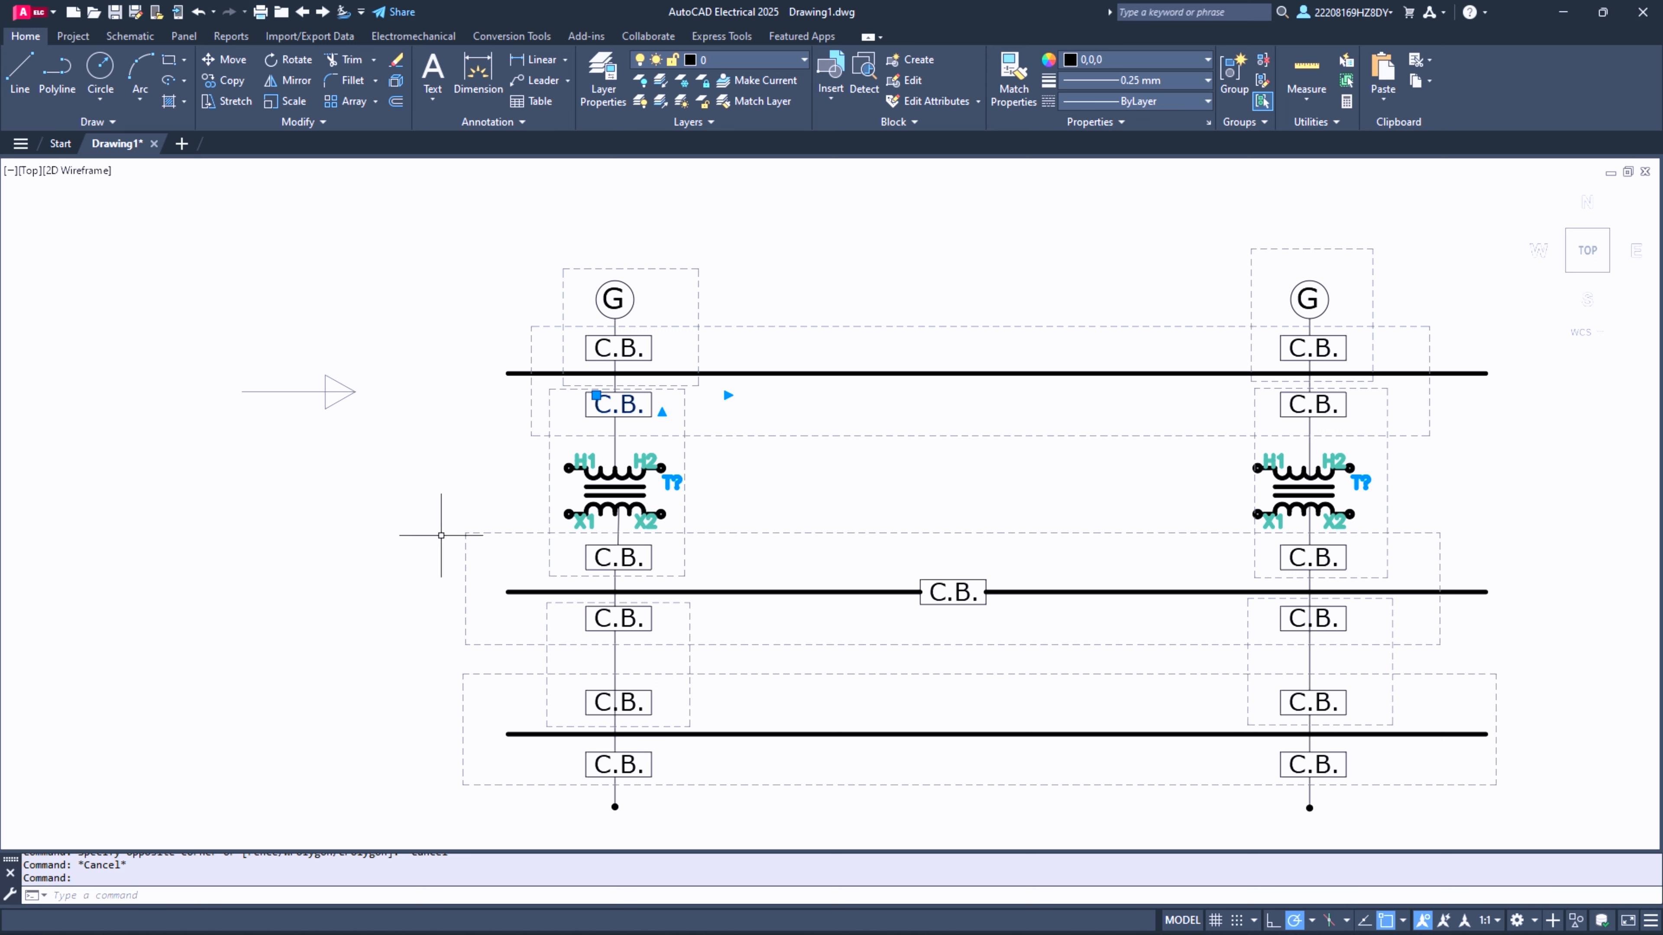
pyautogui.click(451, 475)
pyautogui.press('Escape')
pyautogui.press('Escape')
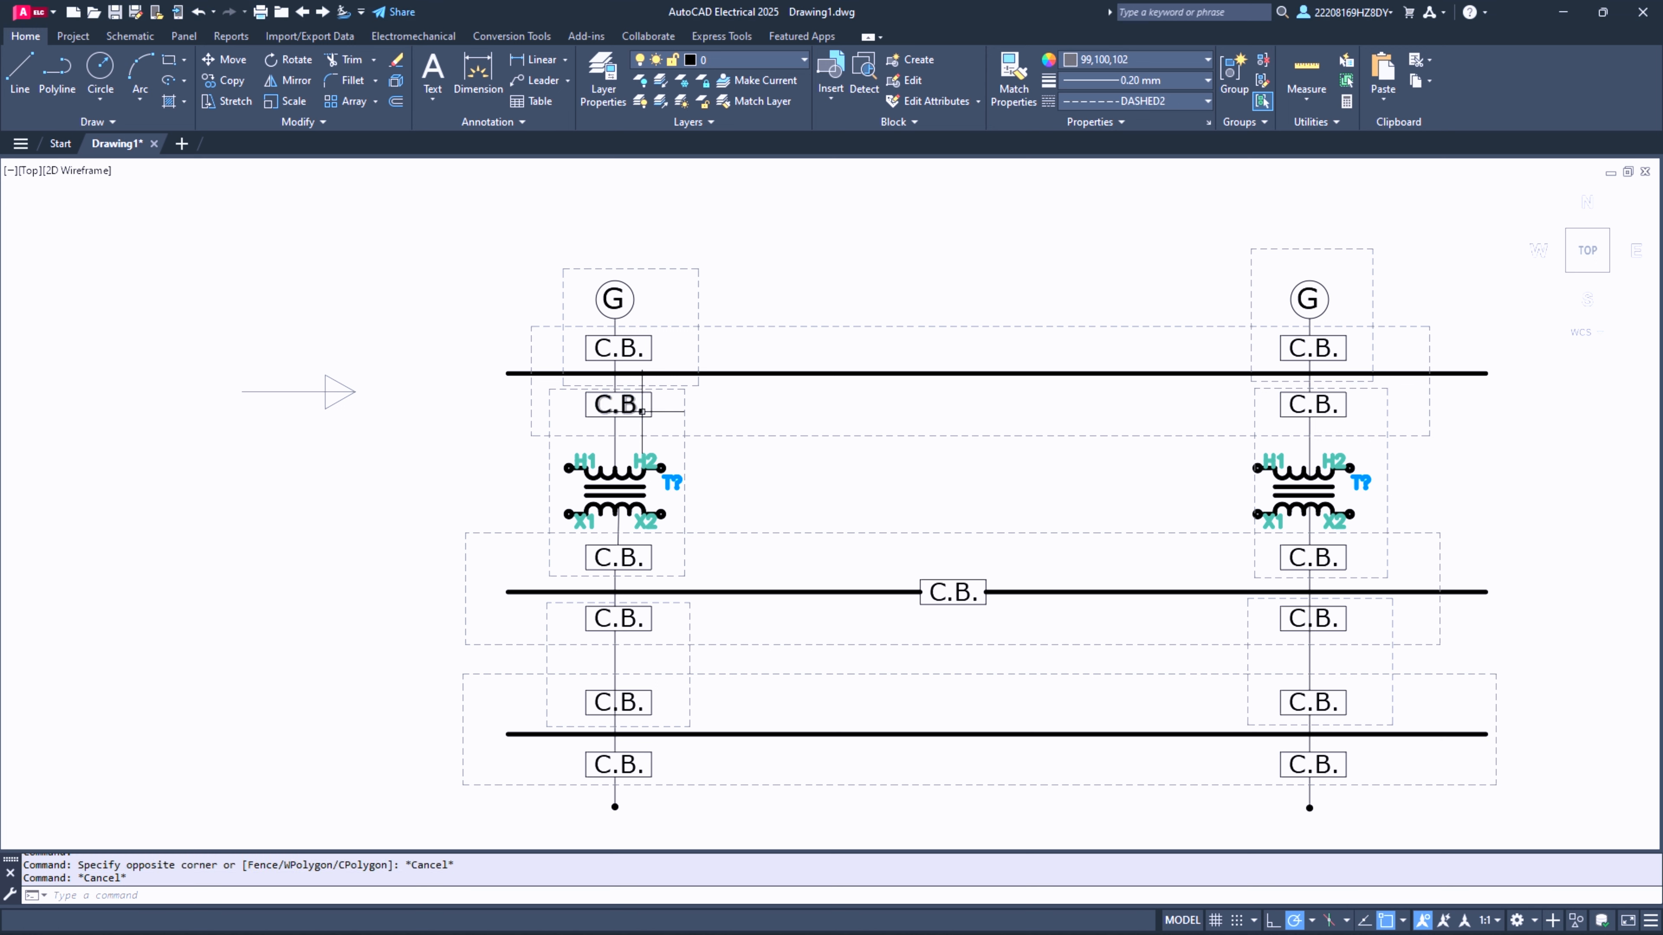
# - Copy the C.B. text below the first column's top thick line into the empty area under the arrow
pyautogui.hotkey('ctrl', 'c')
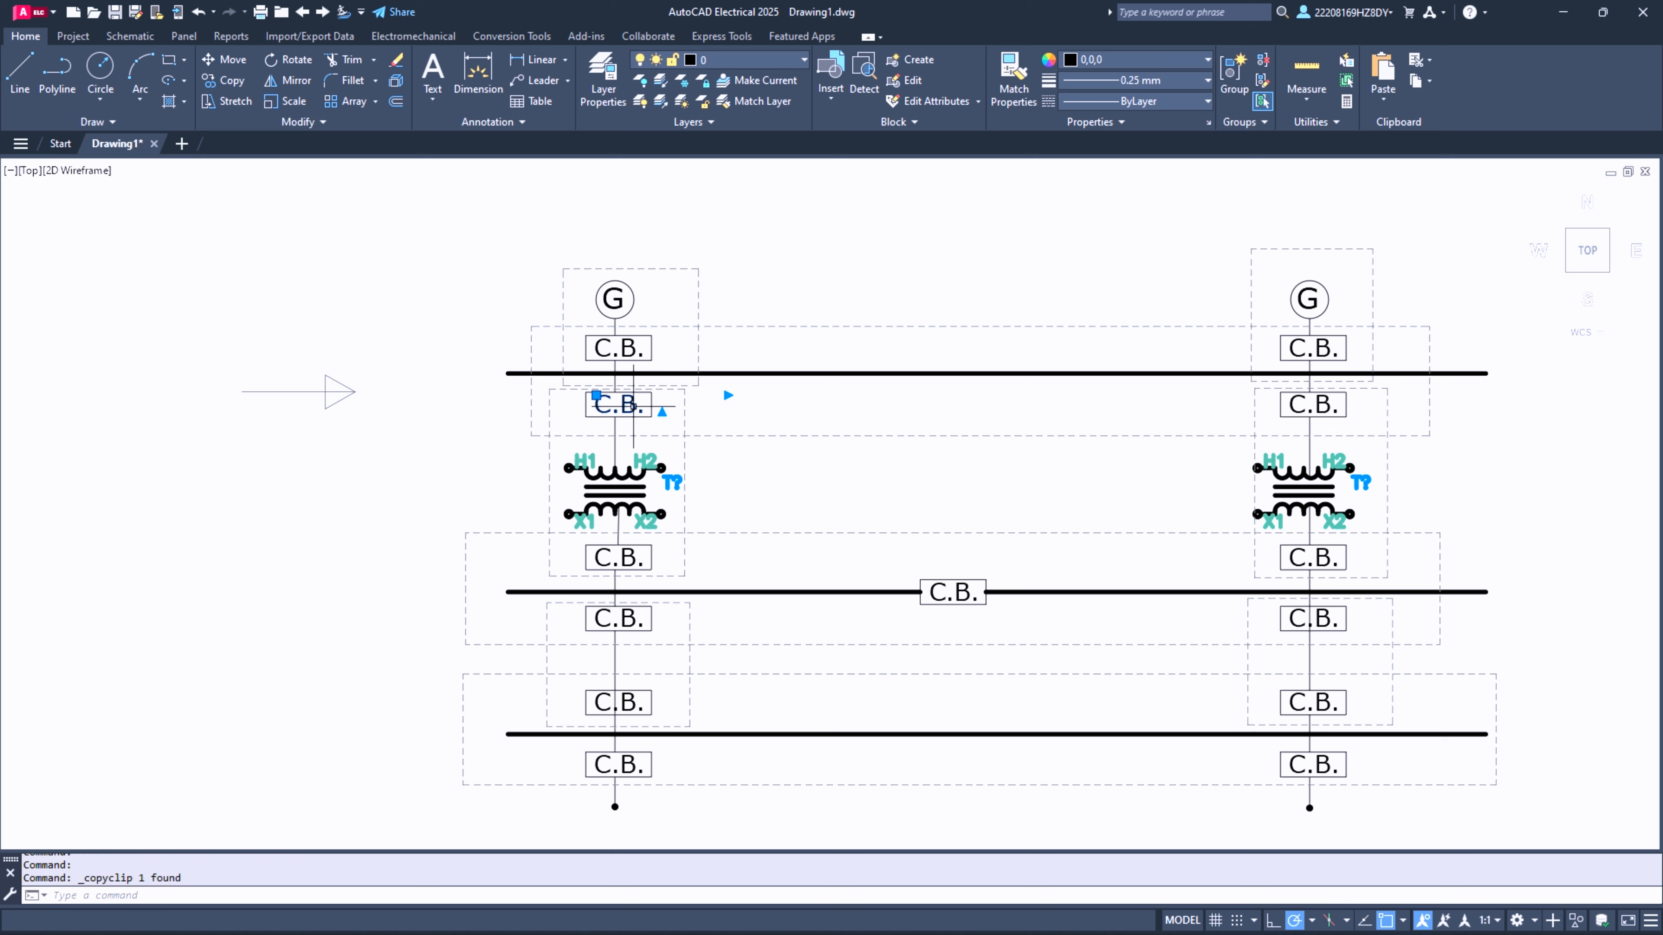
pyautogui.hotkey('ctrl', 'v')
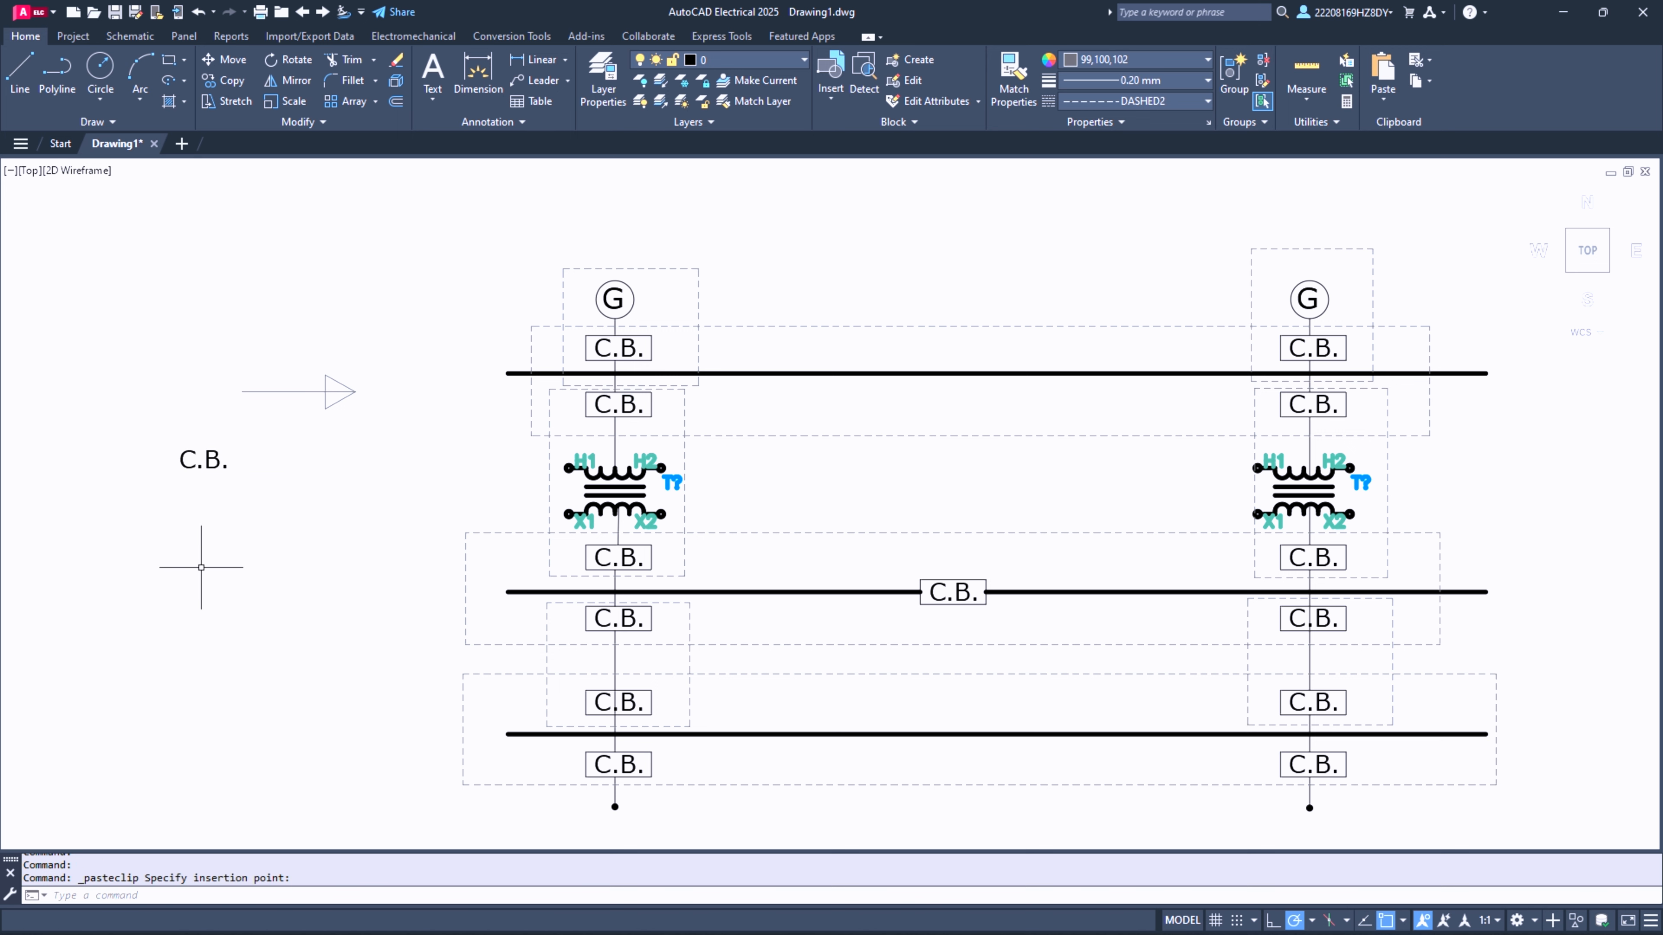
pyautogui.click(185, 461)
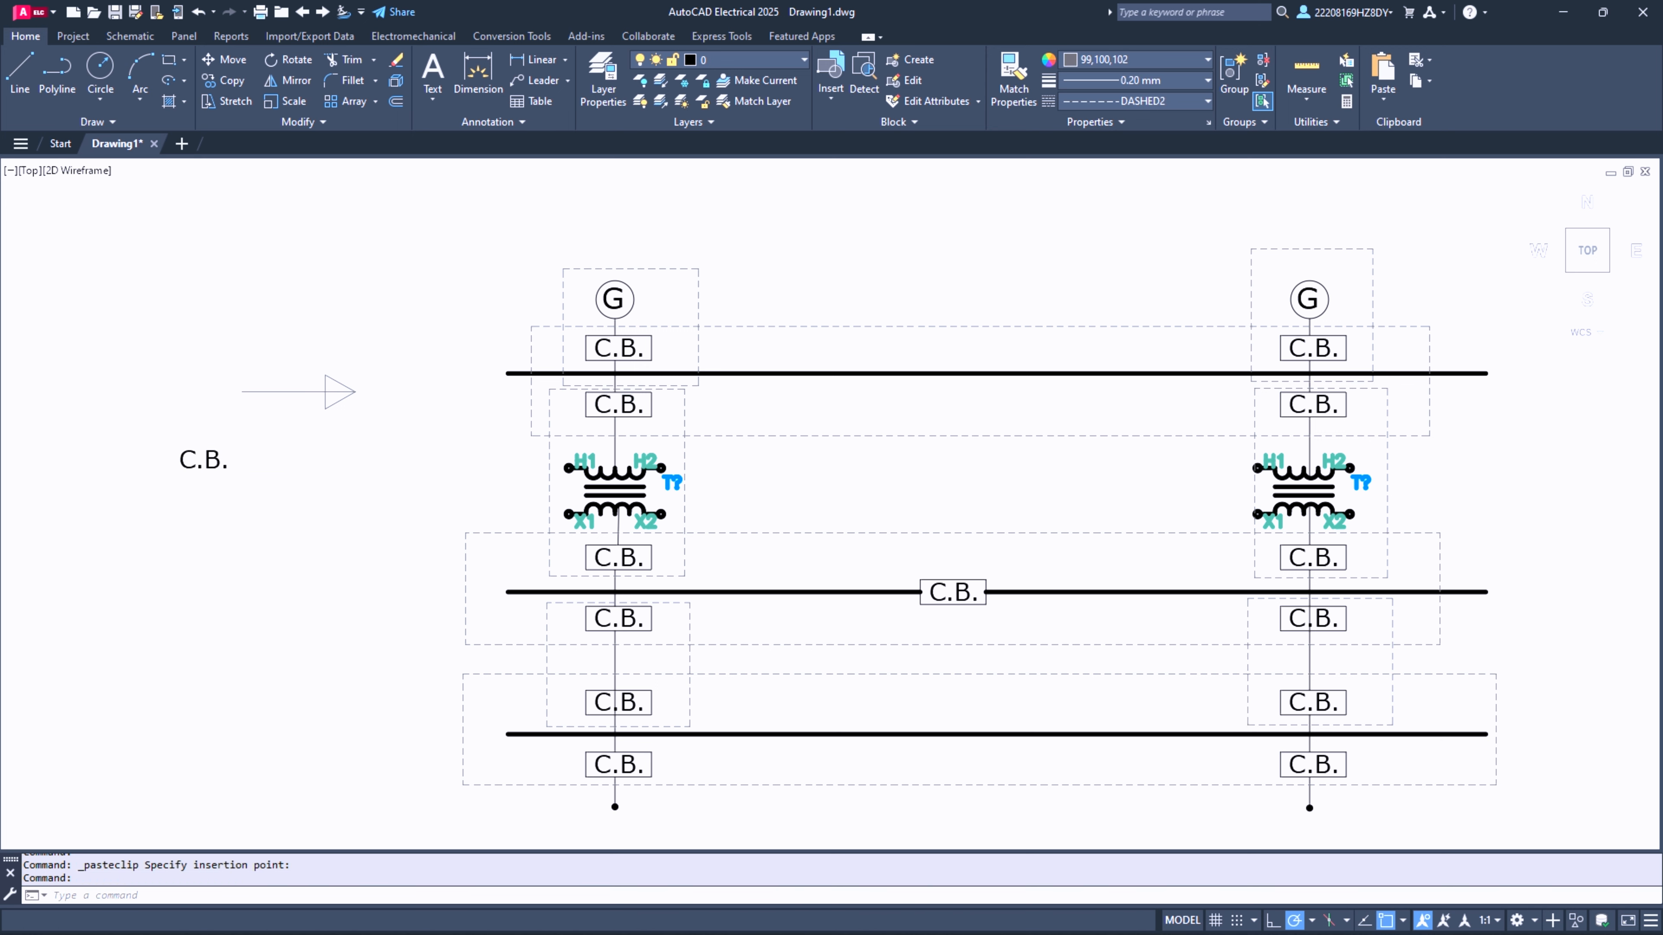
# - Set the copied C.B. text's height to 0.4 and its font to Verdana
pyautogui.doubleClick(209, 461)
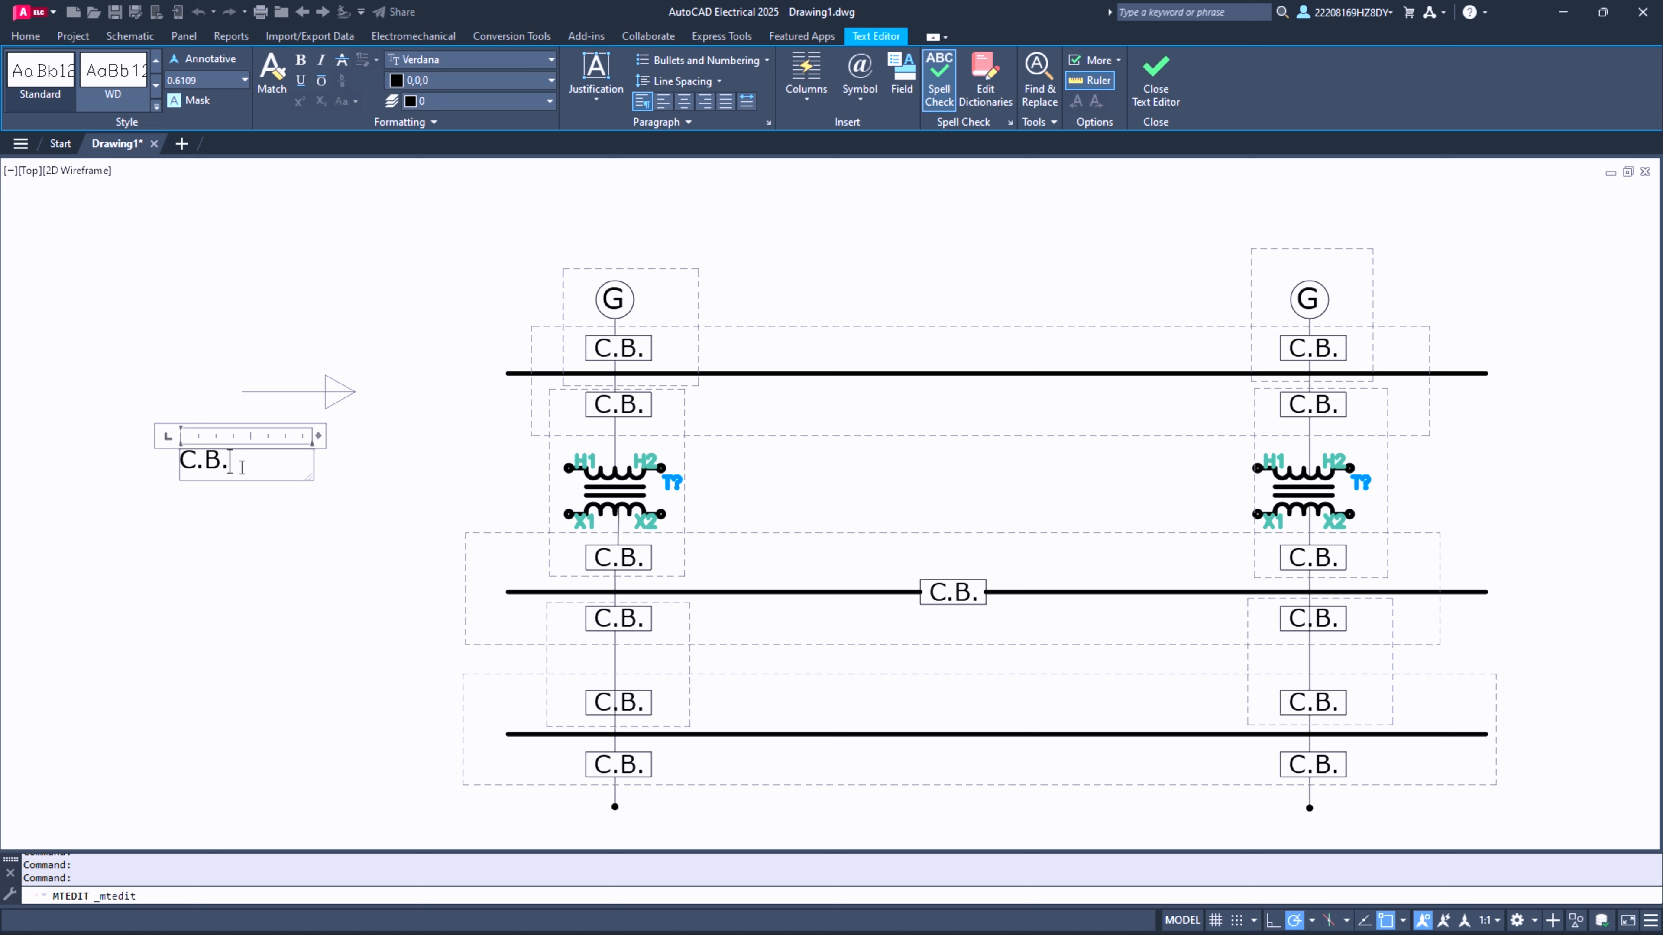
pyautogui.hotkey('ctrl', 'a')
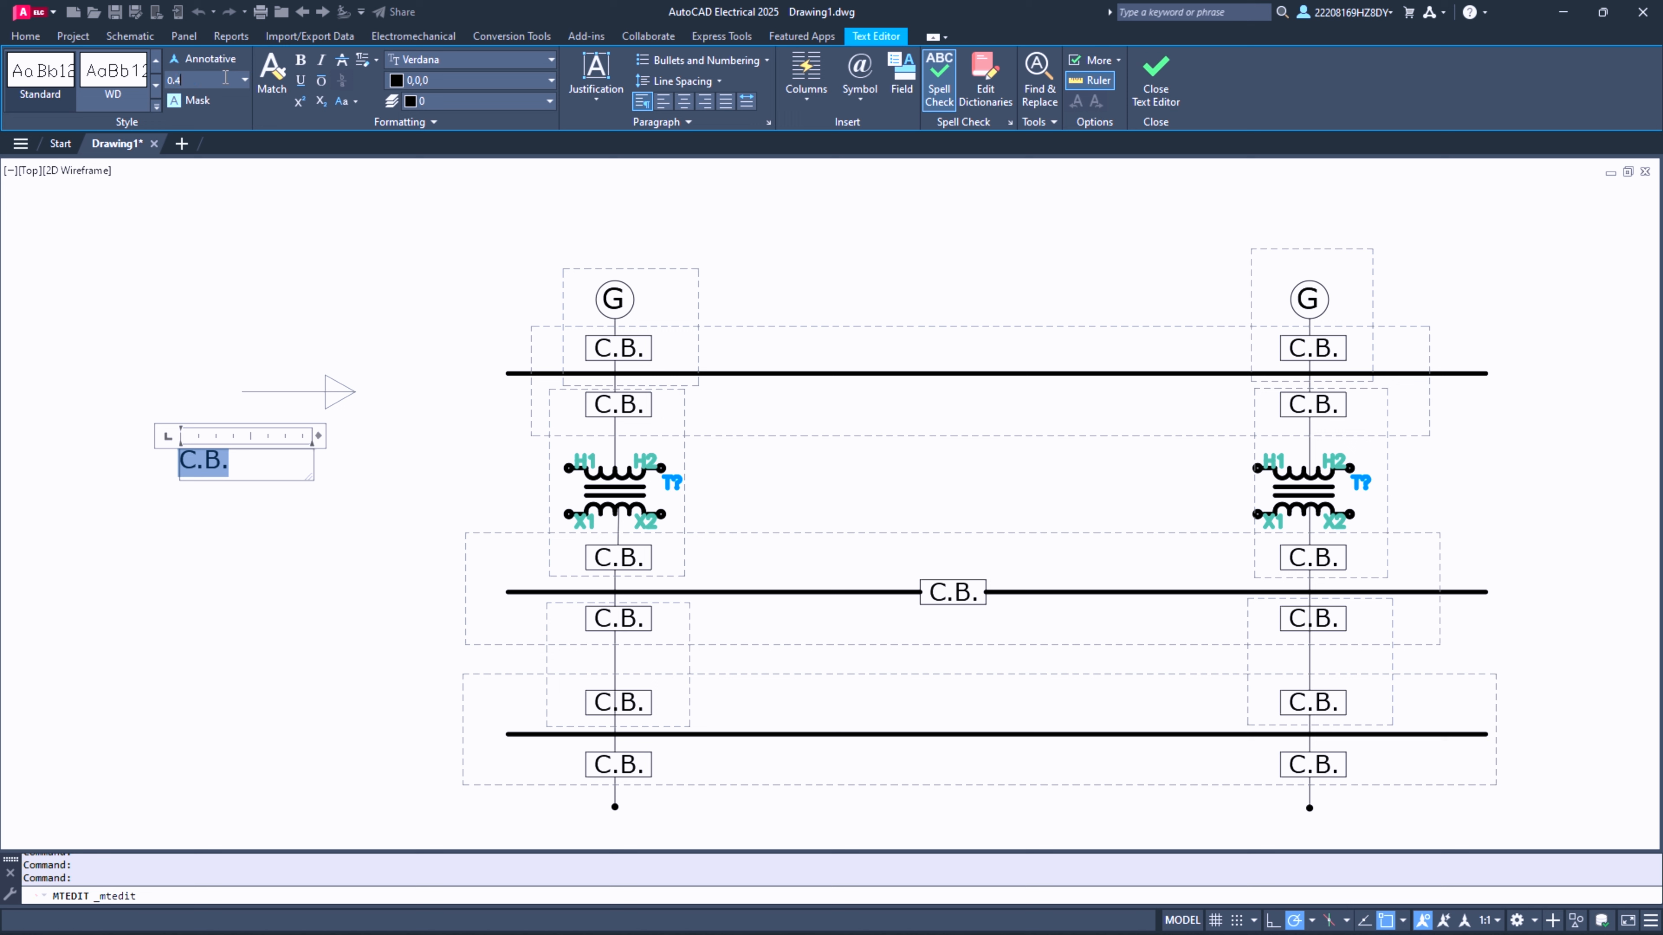
pyautogui.click(225, 77)
pyautogui.write('0.4')
pyautogui.press('Return')
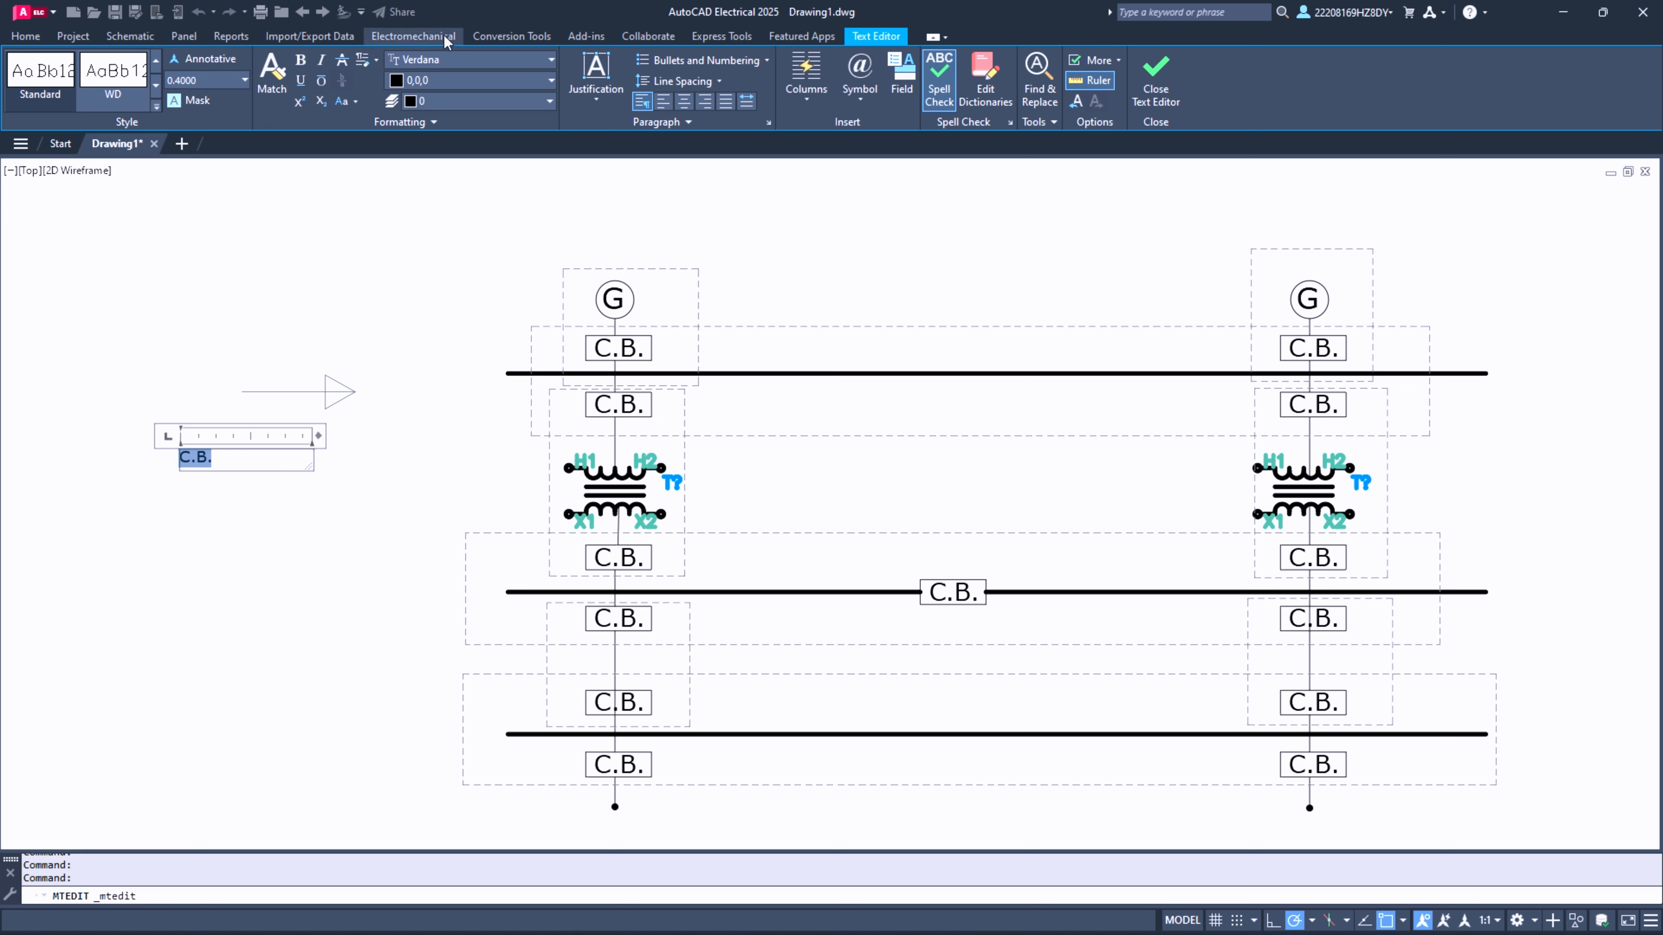
pyautogui.click(443, 59)
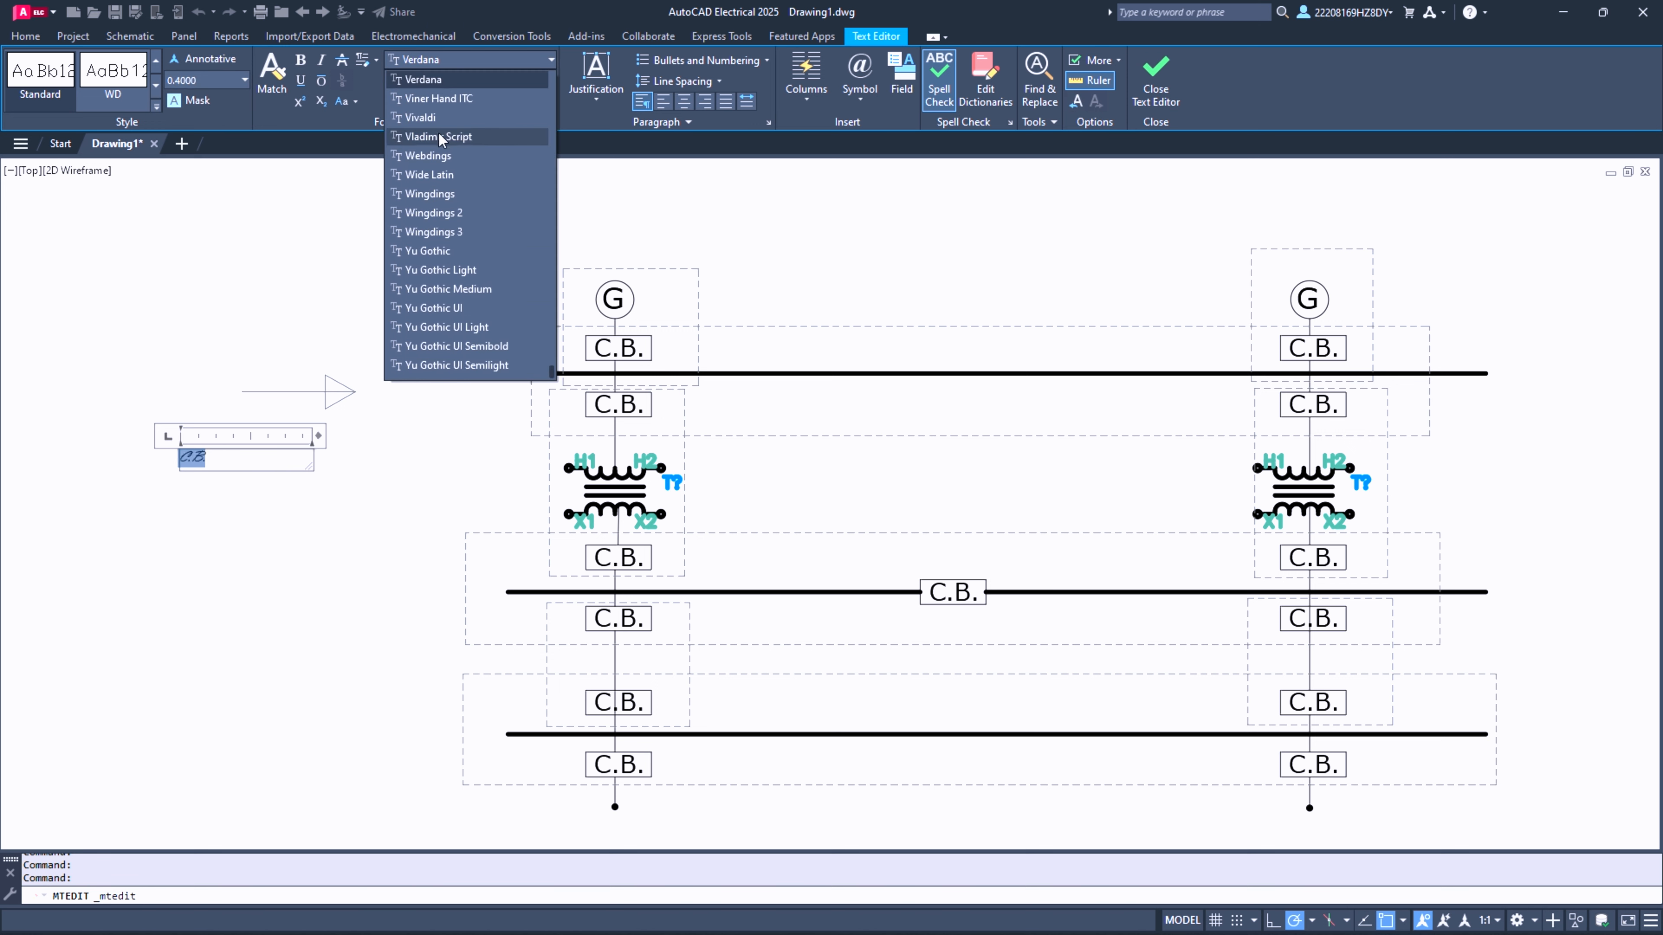
pyautogui.click(466, 79)
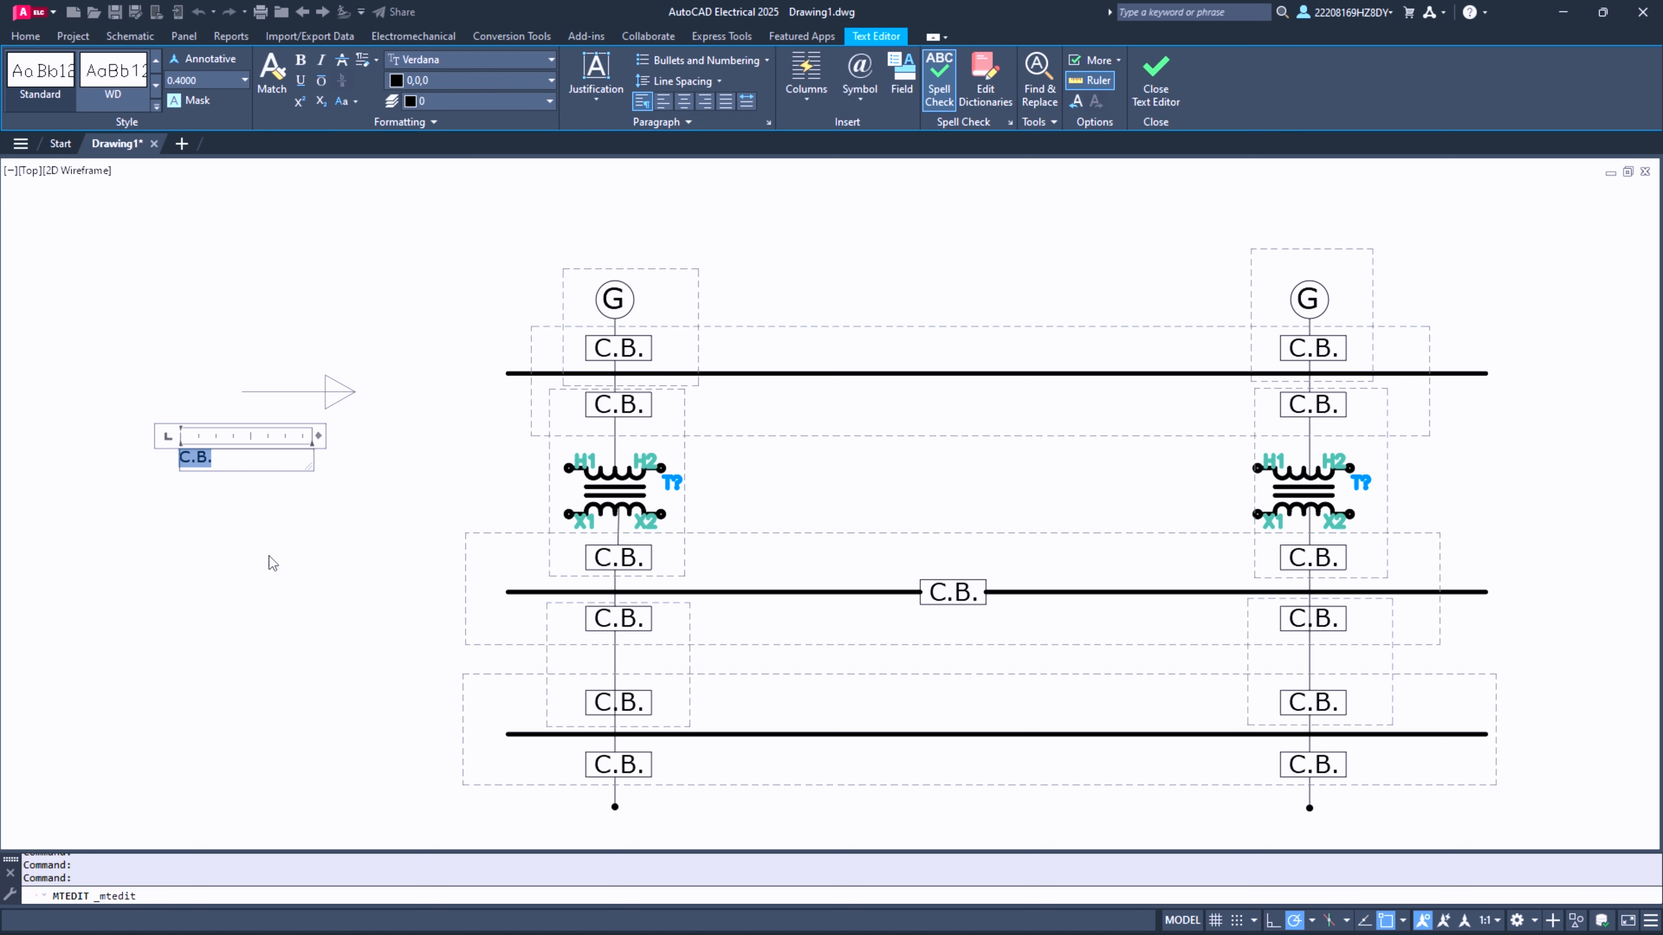
pyautogui.click(297, 545)
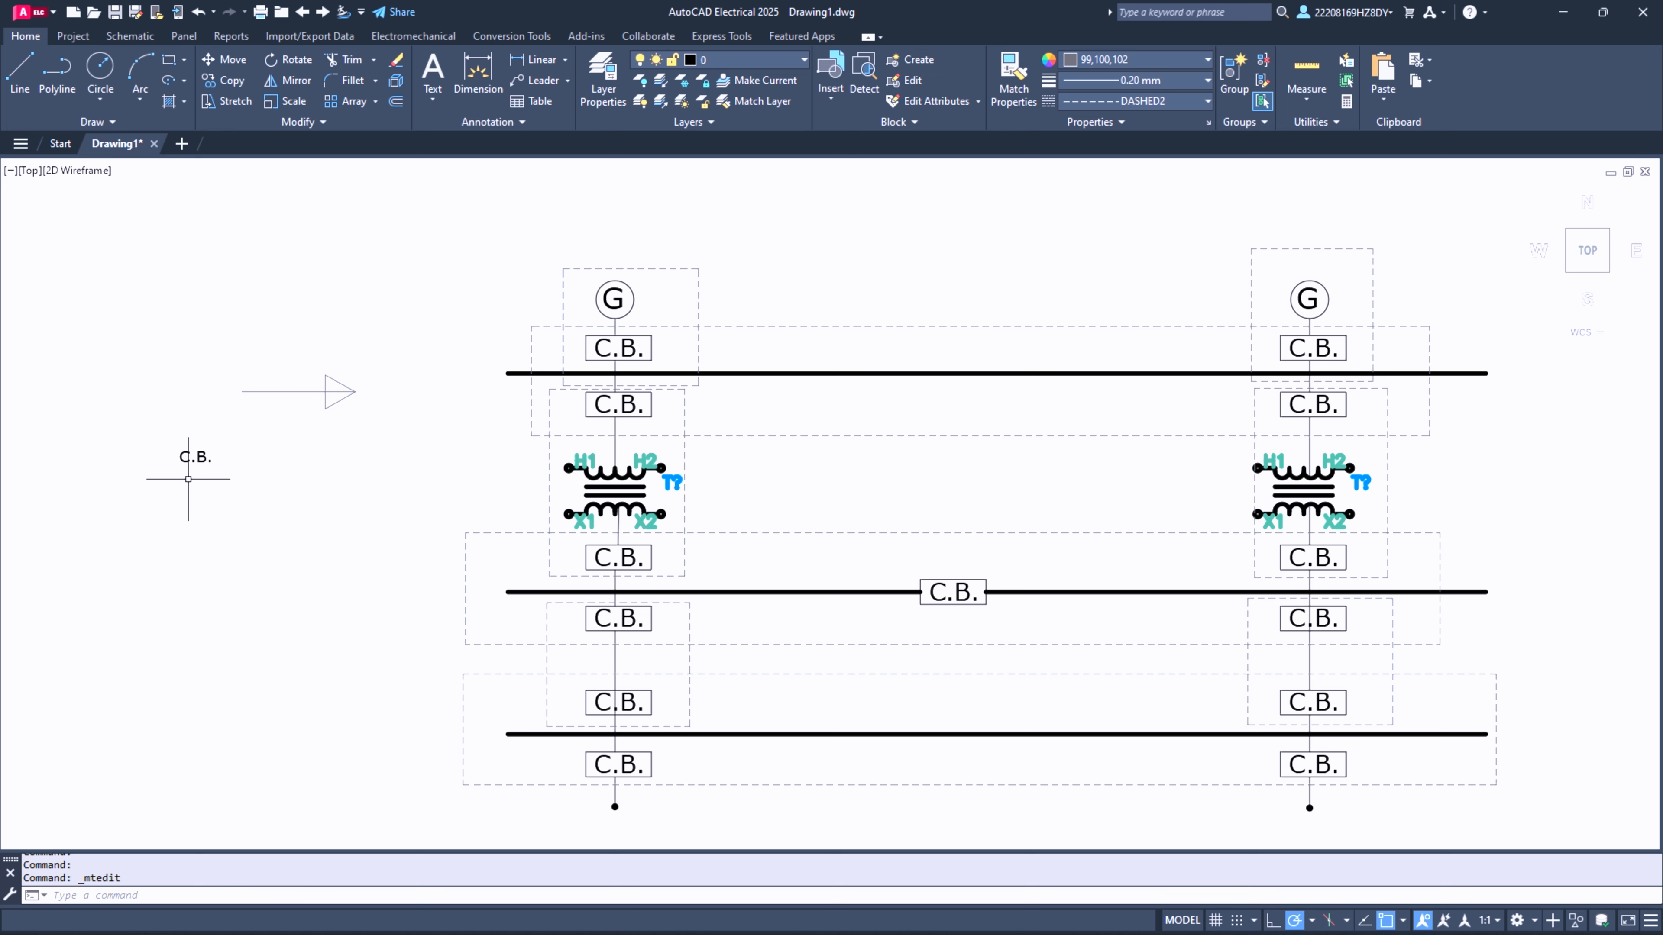
# - Copy the small C.B. text into the empty area above the arrow
pyautogui.click(202, 456)
pyautogui.hotkey('ctrl', 'c')
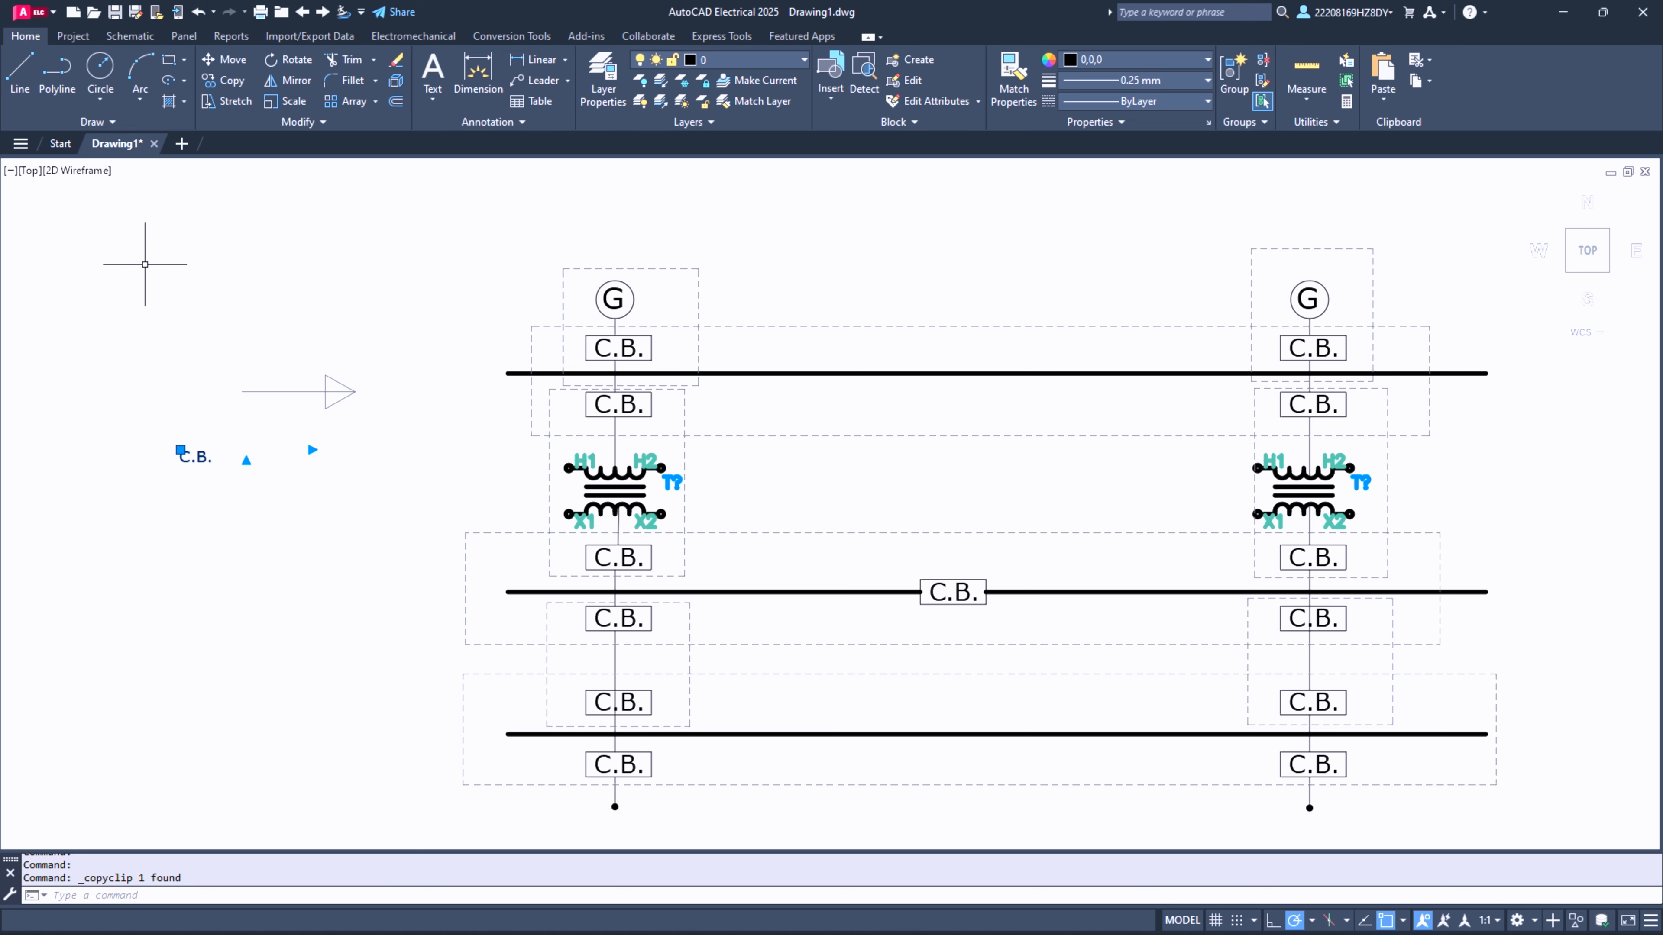
pyautogui.hotkey('ctrl', 'v')
pyautogui.click(234, 276)
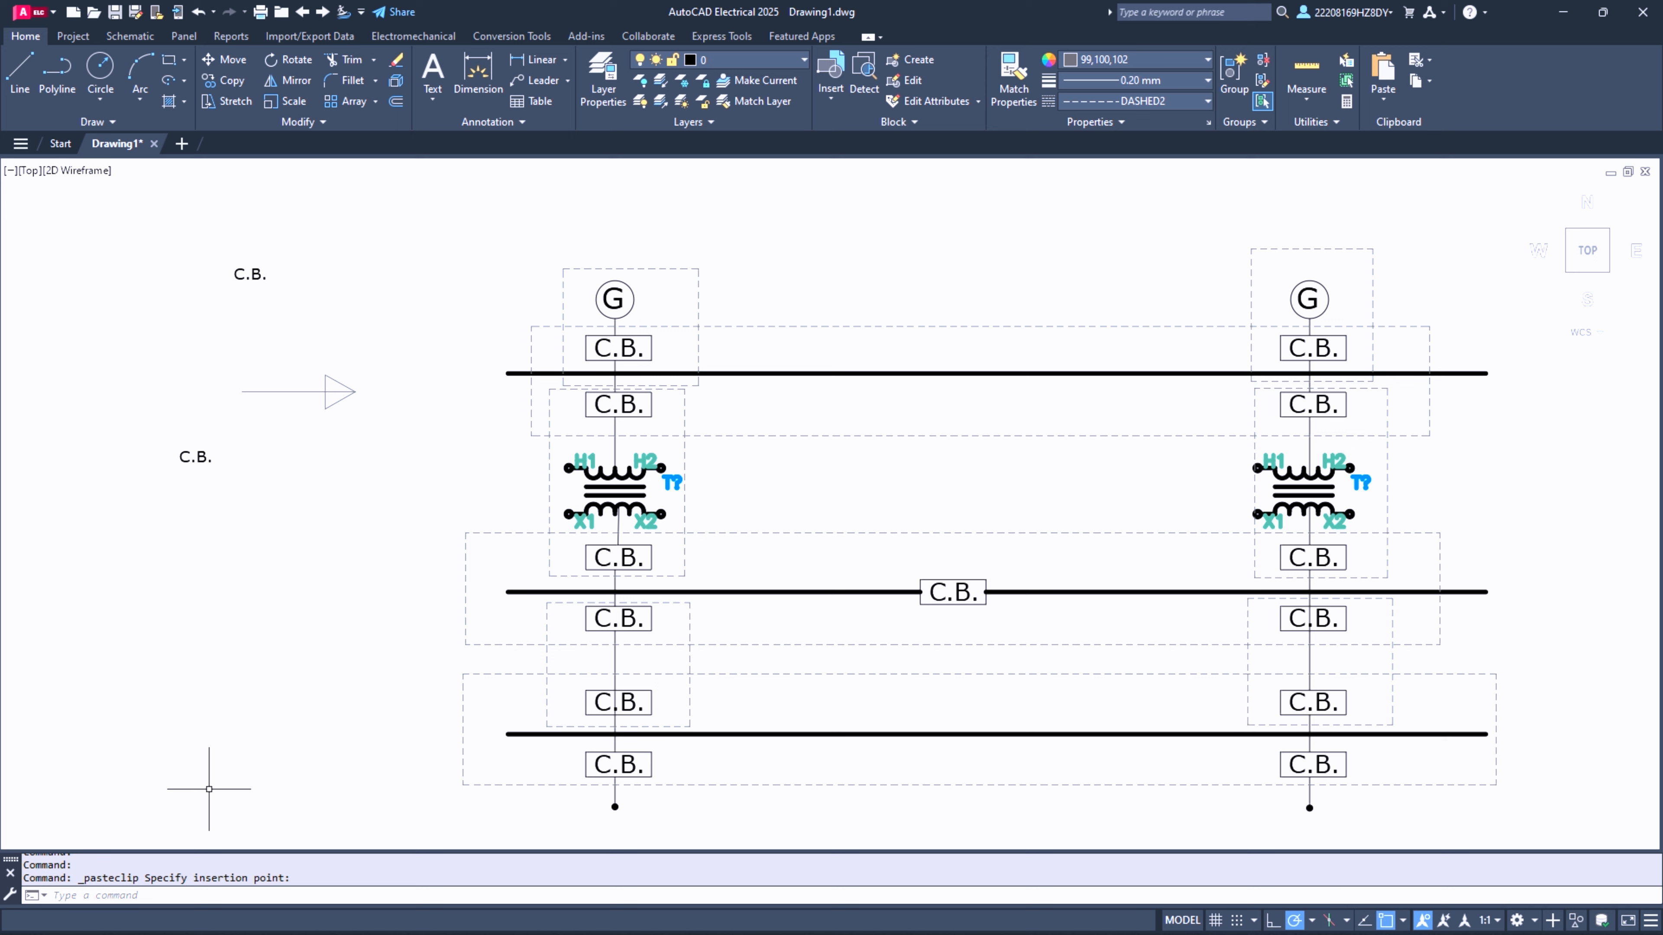
pyautogui.press('Escape')
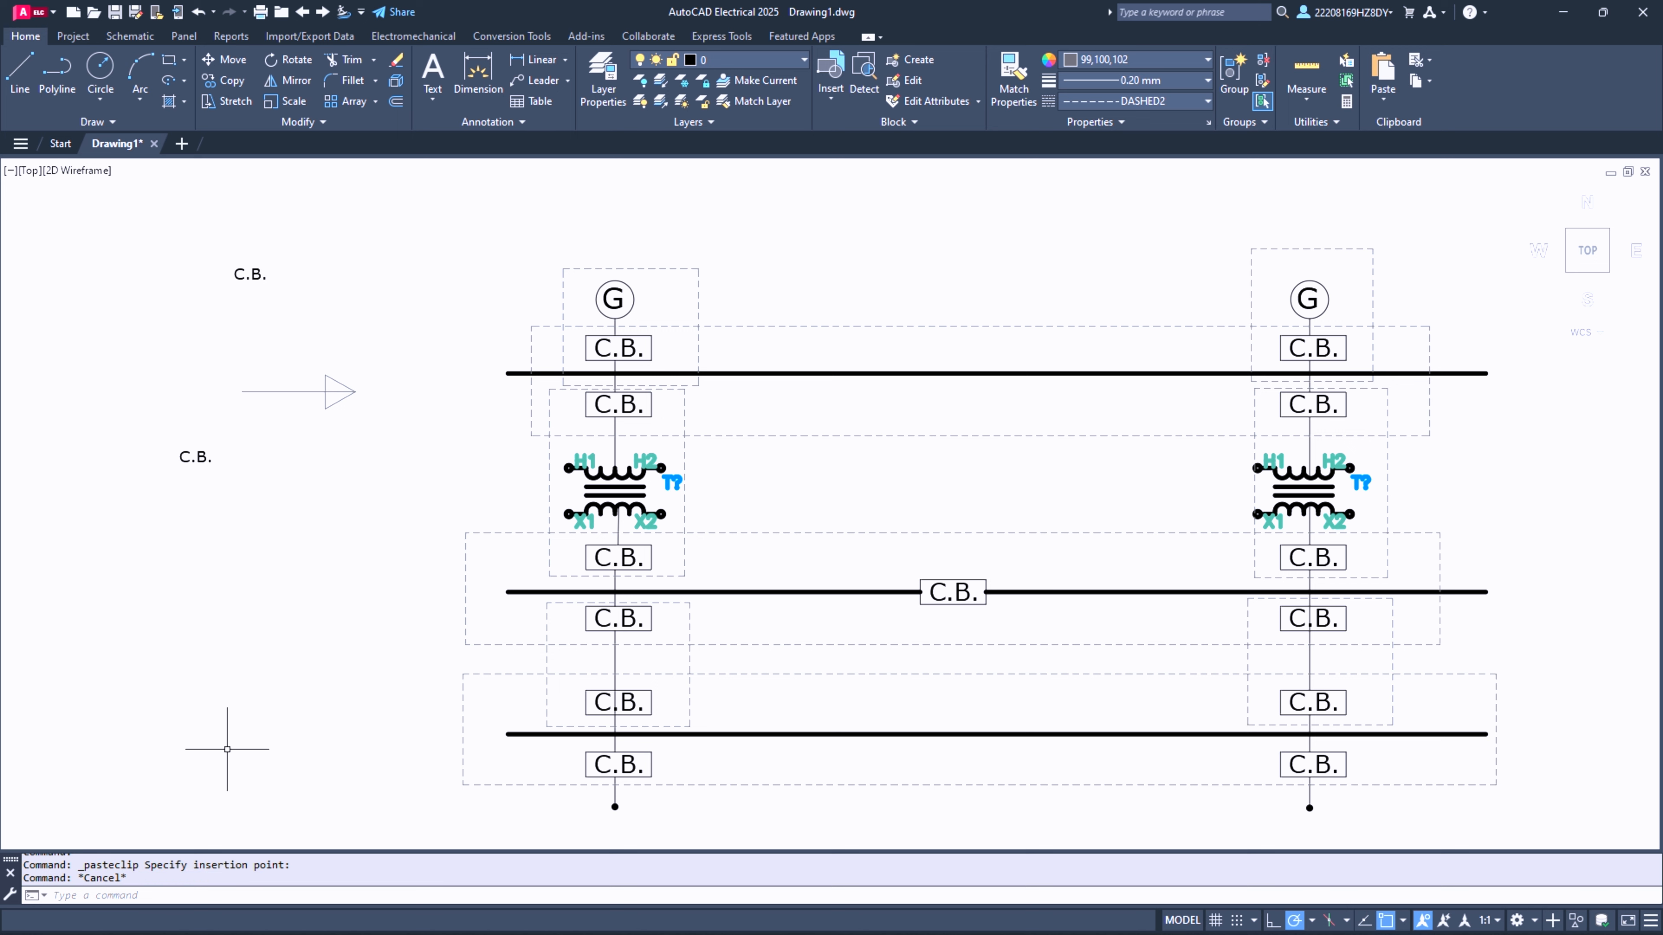
# - Copy the arrow beside the first column's generator zone and beside the upper busbar zone
pyautogui.click(179, 347)
pyautogui.click(384, 417)
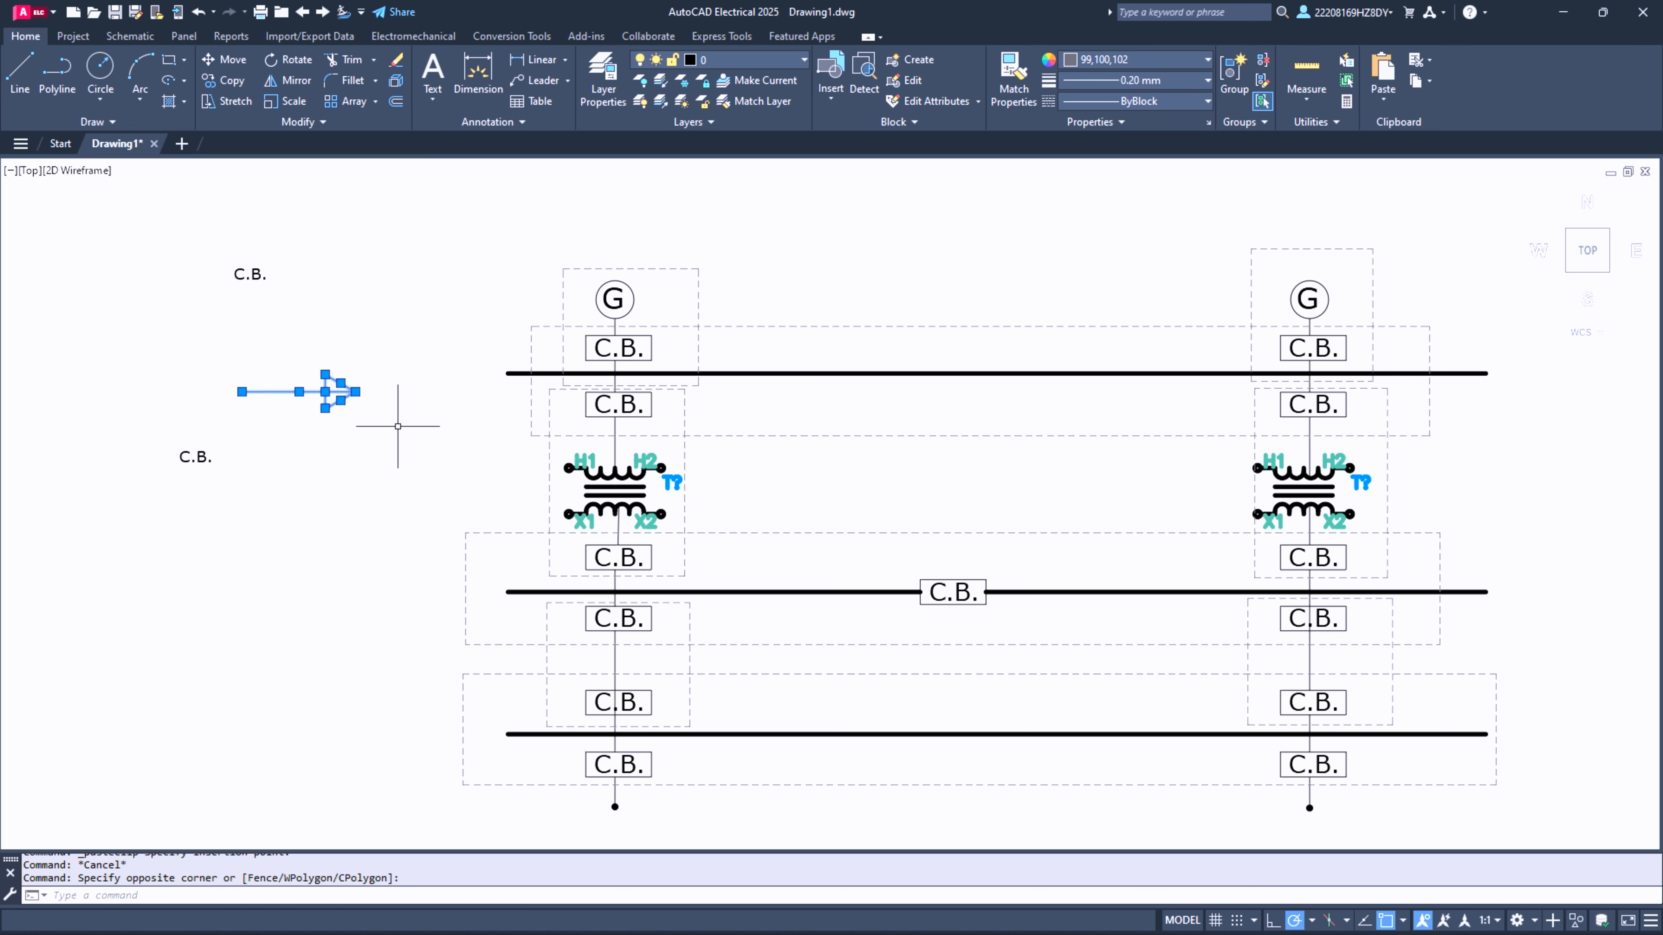
pyautogui.hotkey('ctrl', 'c')
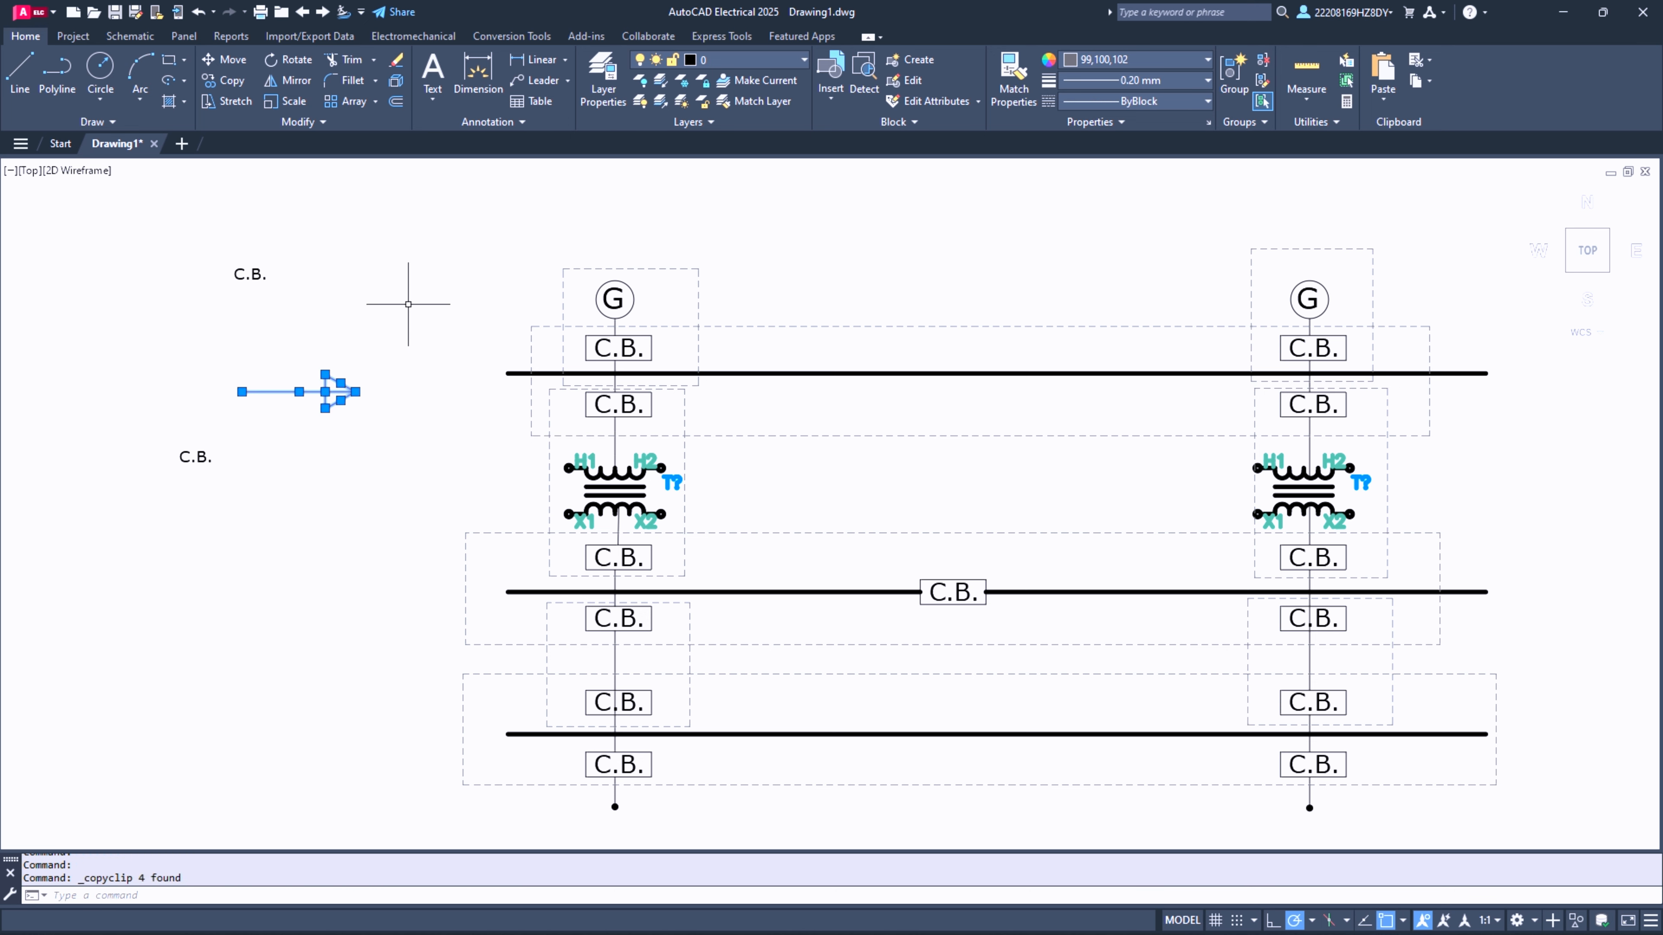
pyautogui.hotkey('ctrl', 'v')
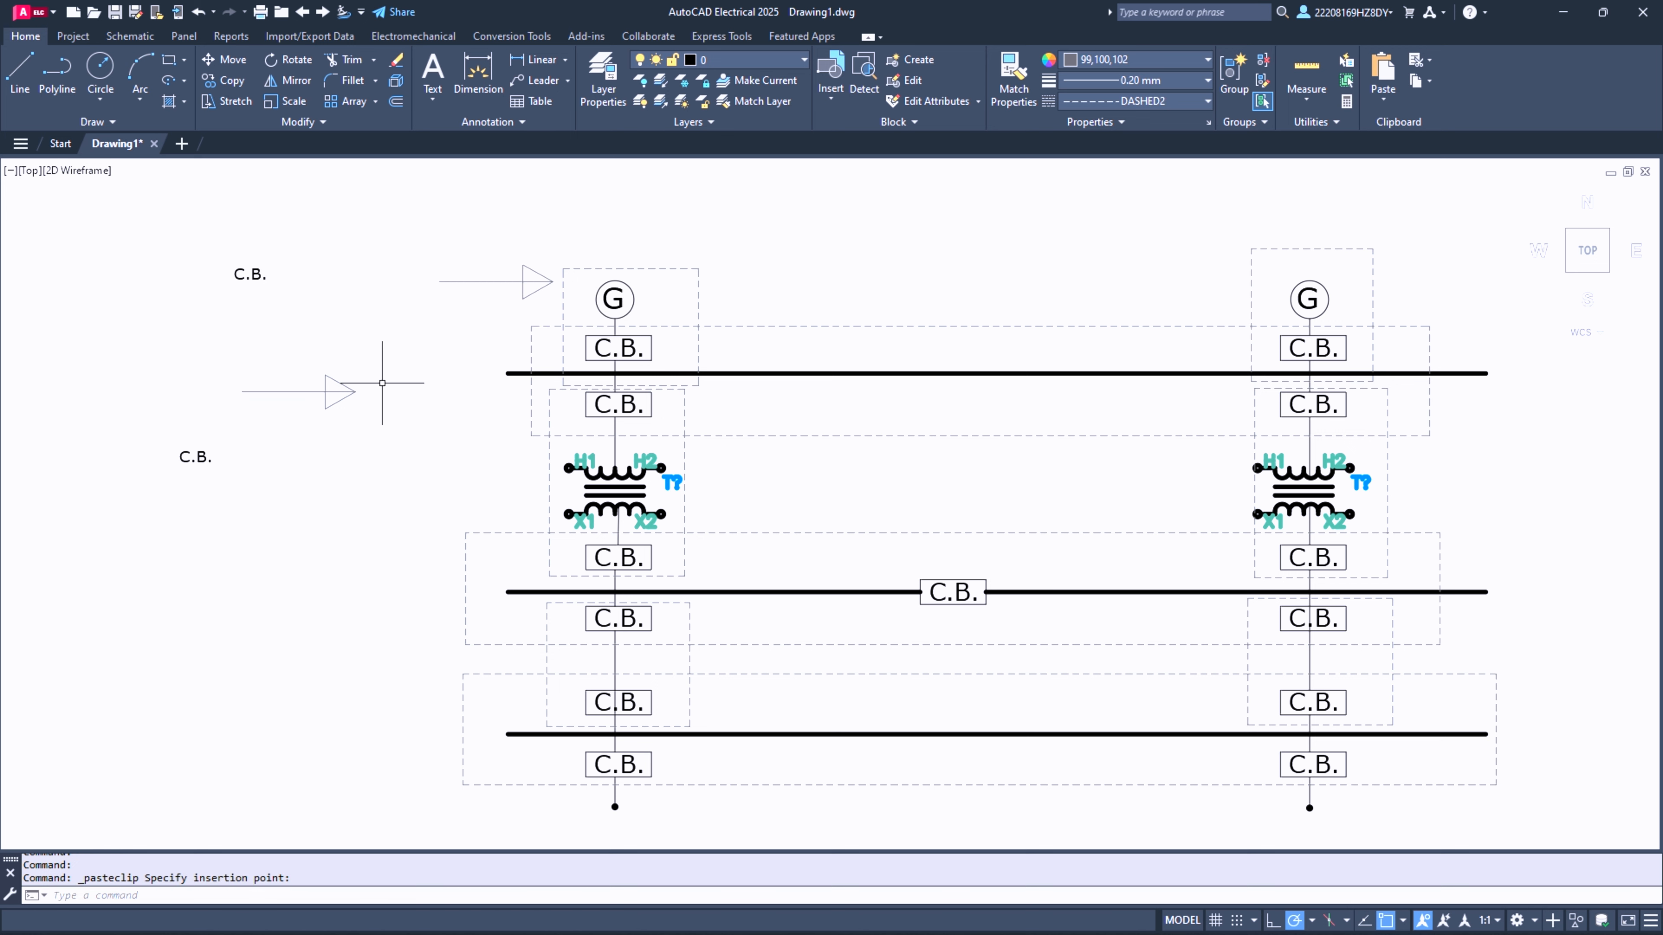
pyautogui.hotkey('ctrl', 'v')
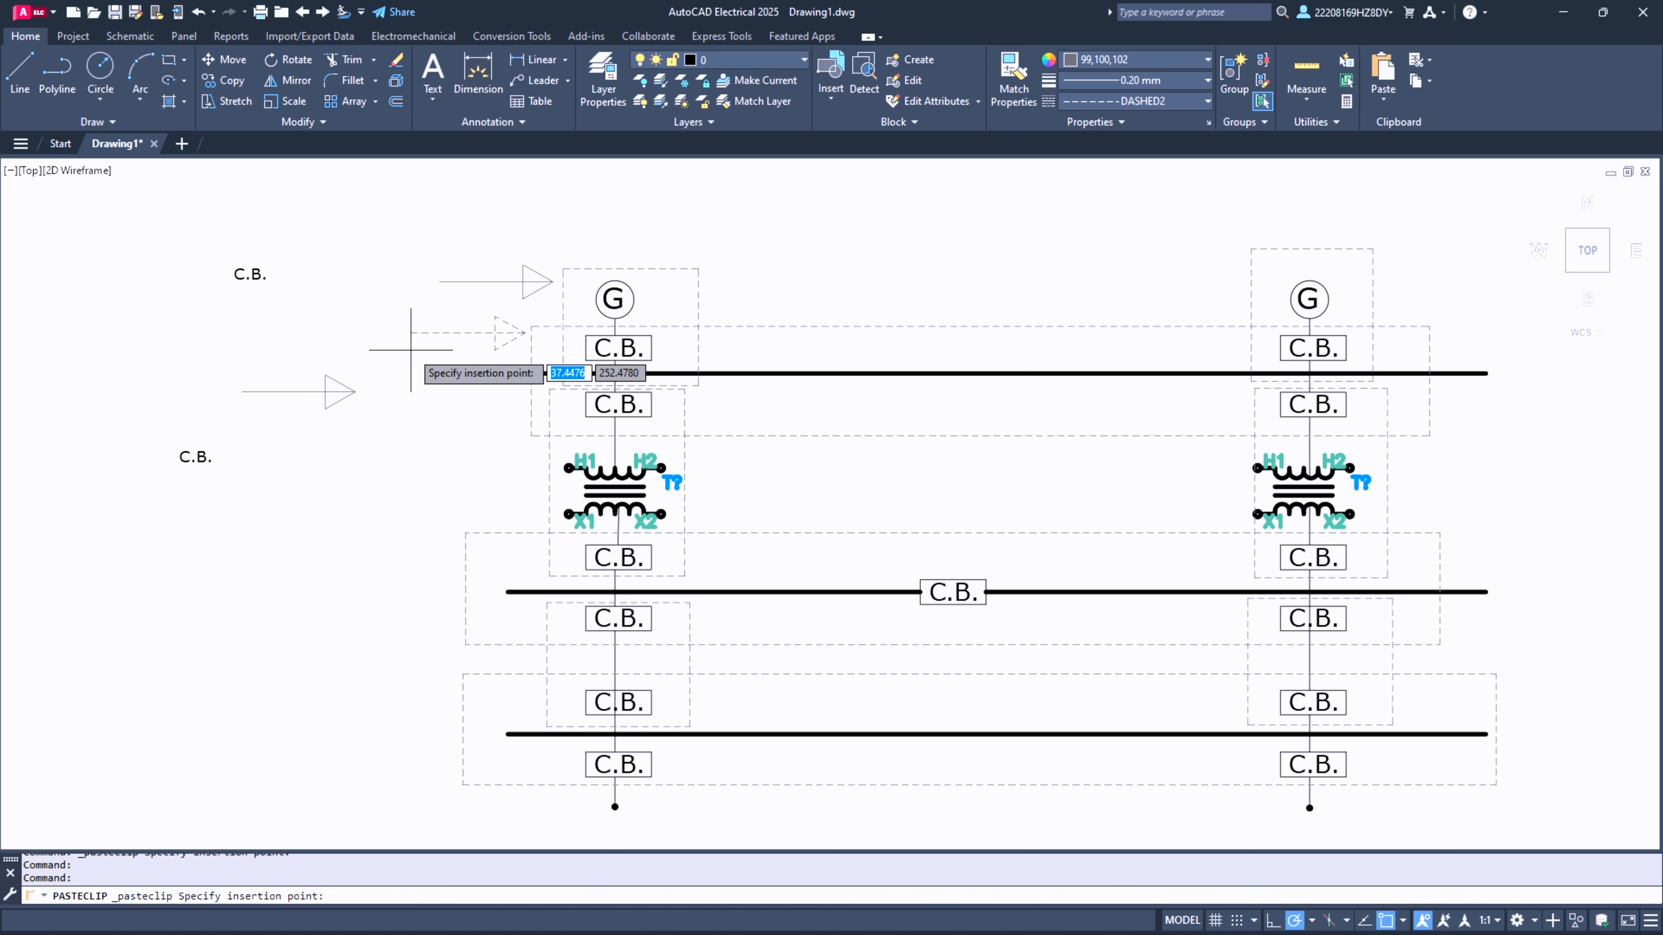
pyautogui.click(407, 354)
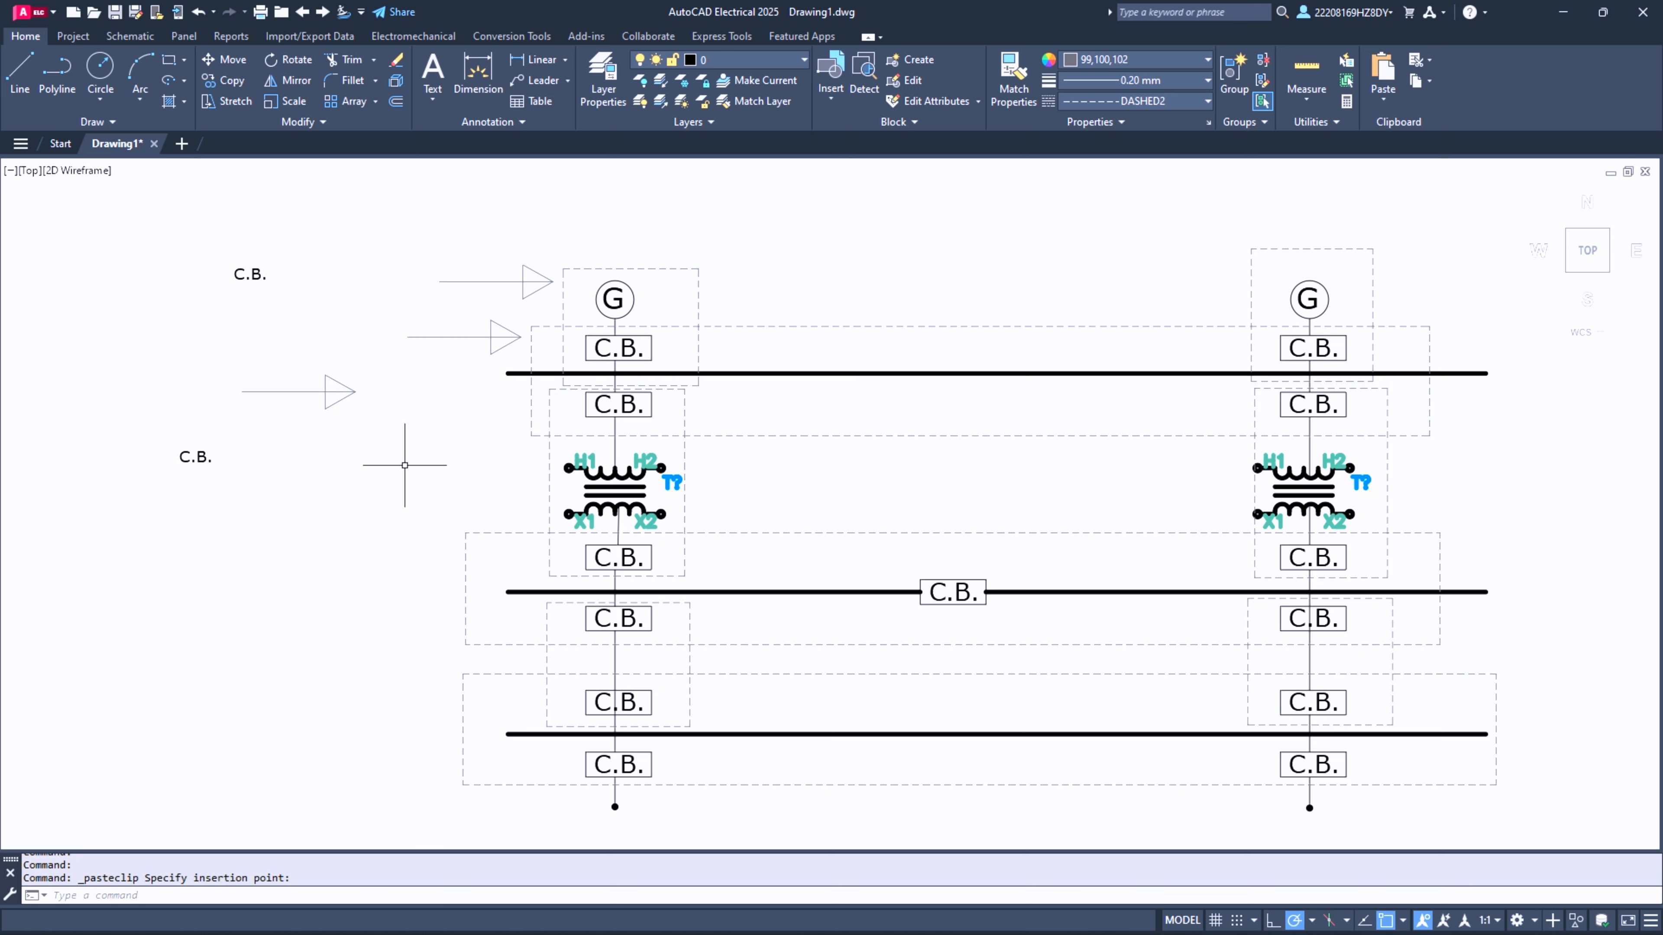
# - Paste further arrow copies beside the transformer zone, the middle busbar zone, the lower feeder zone and the lowest busbar zone
pyautogui.hotkey('ctrl', 'v')
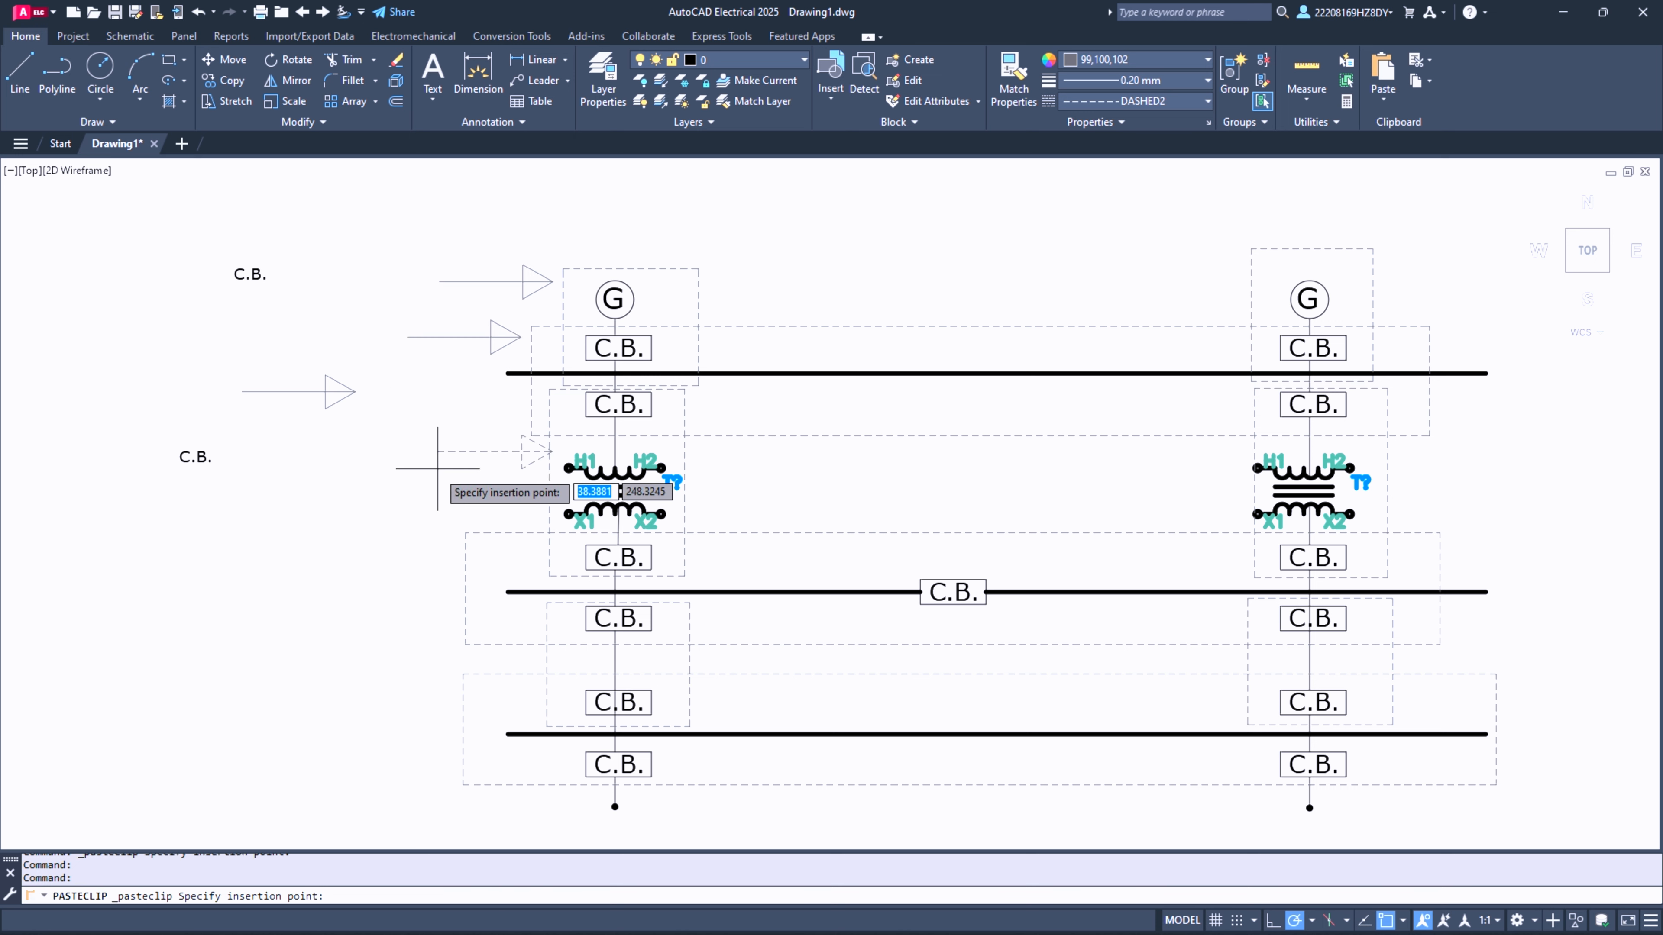
pyautogui.click(427, 480)
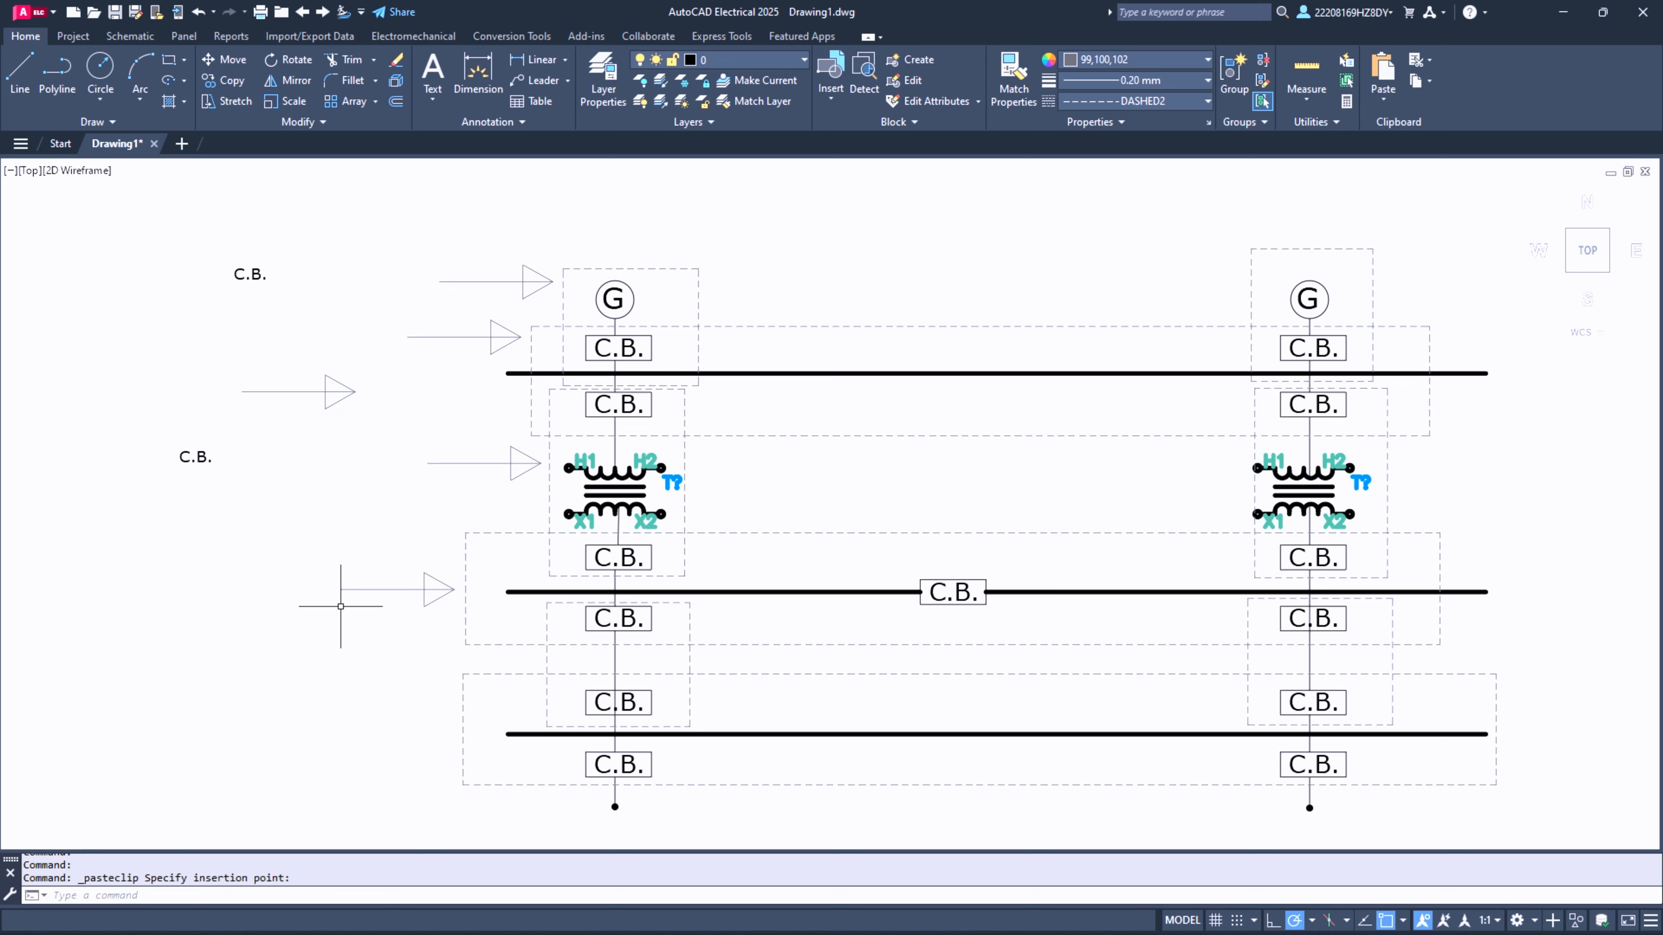
pyautogui.hotkey('ctrl', 'v')
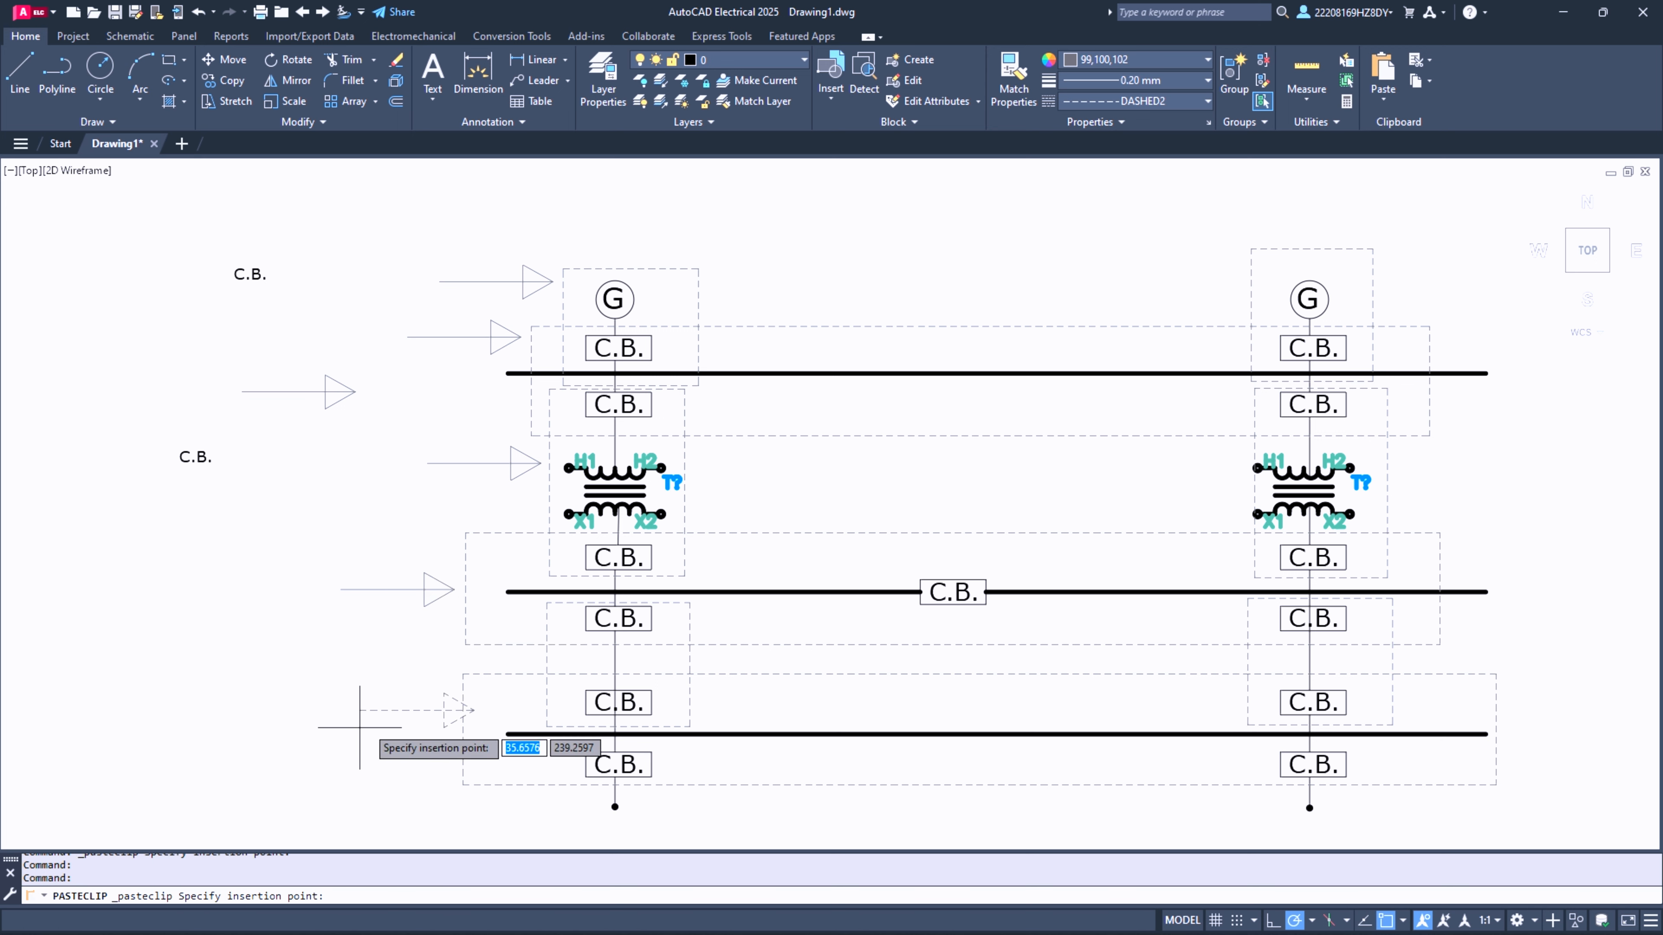
pyautogui.click(311, 673)
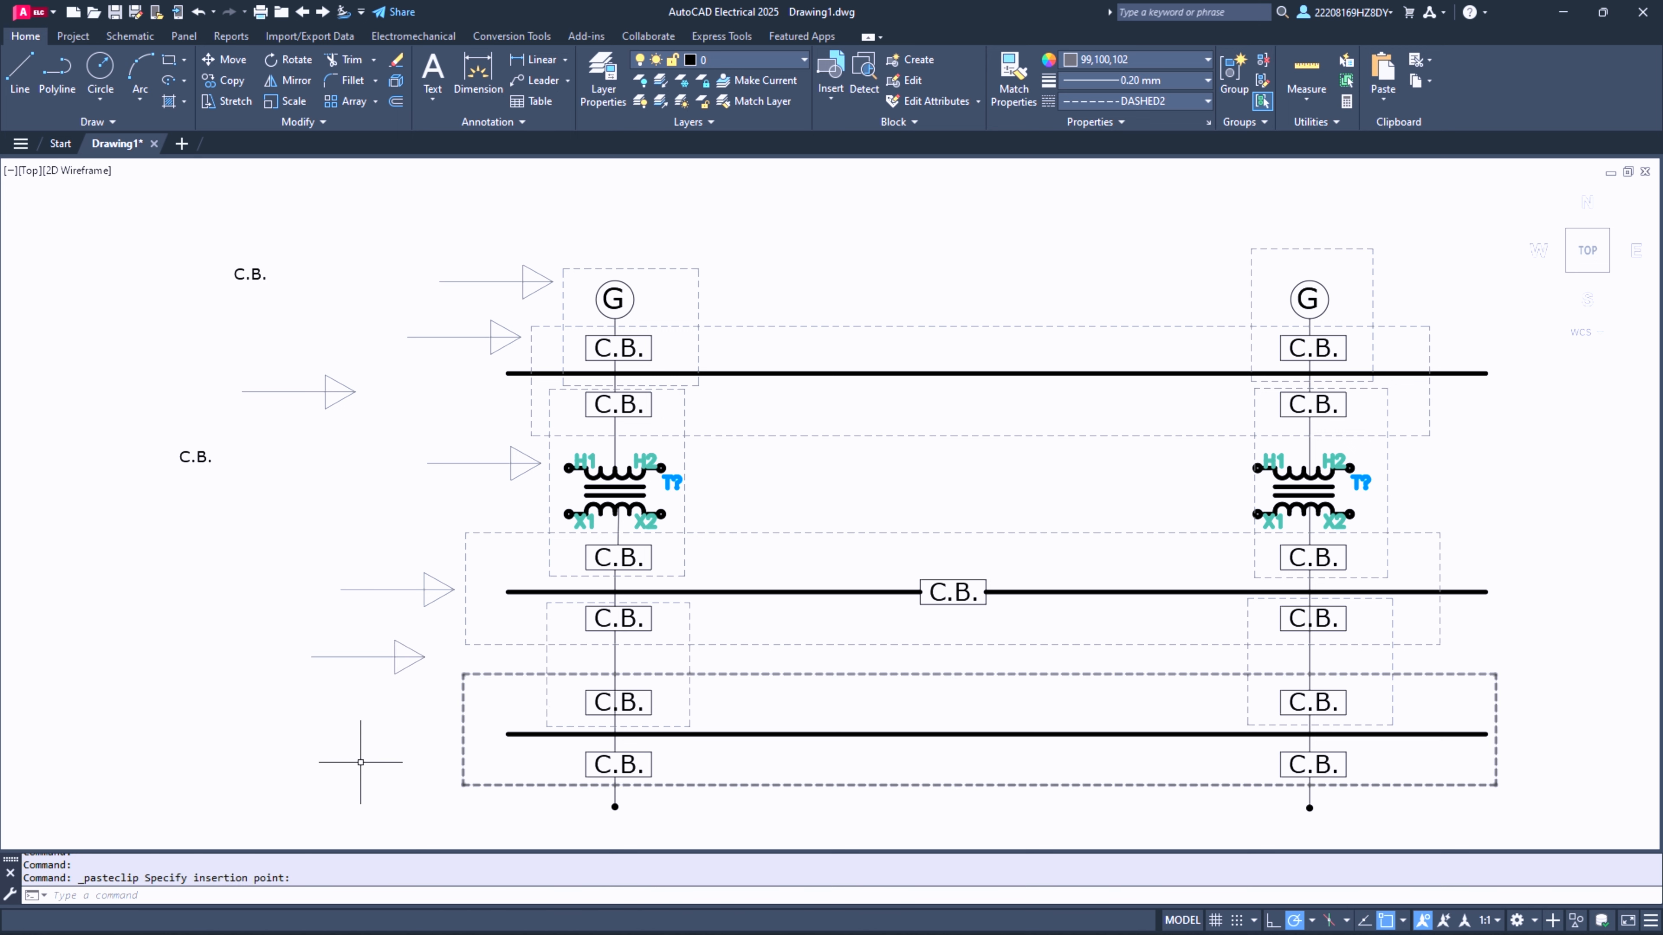
pyautogui.hotkey('ctrl', 'v')
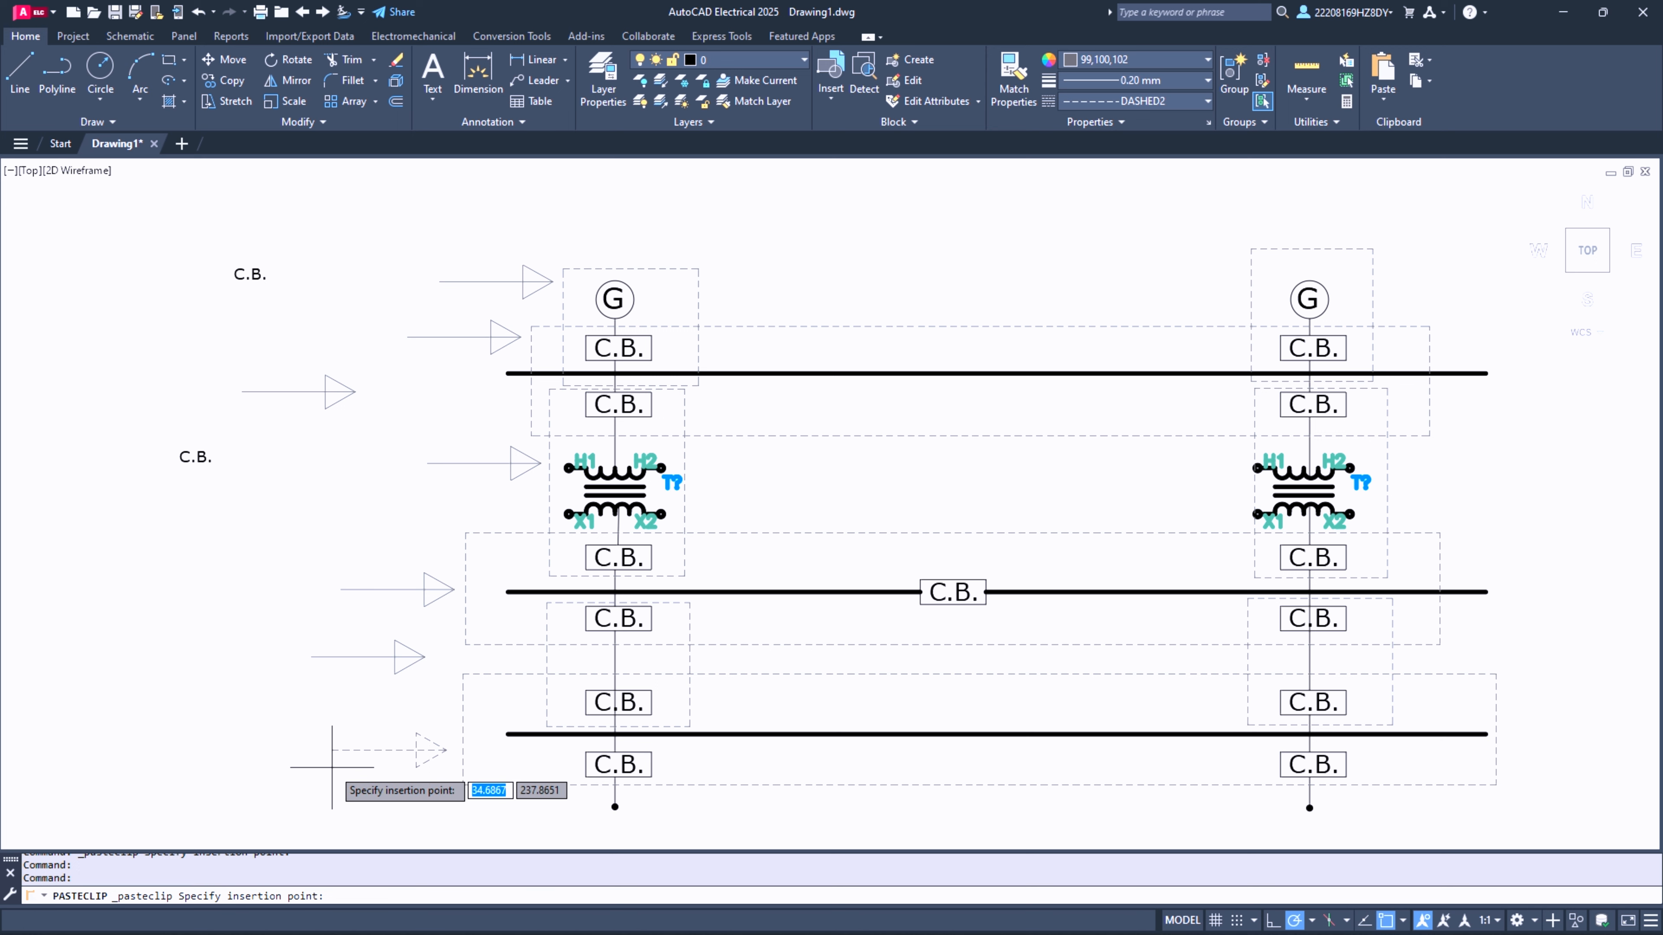
pyautogui.click(333, 766)
# - Cut the original arrow and paste it into the empty area beyond the second column, level with its transformer
pyautogui.click(169, 351)
pyautogui.click(391, 435)
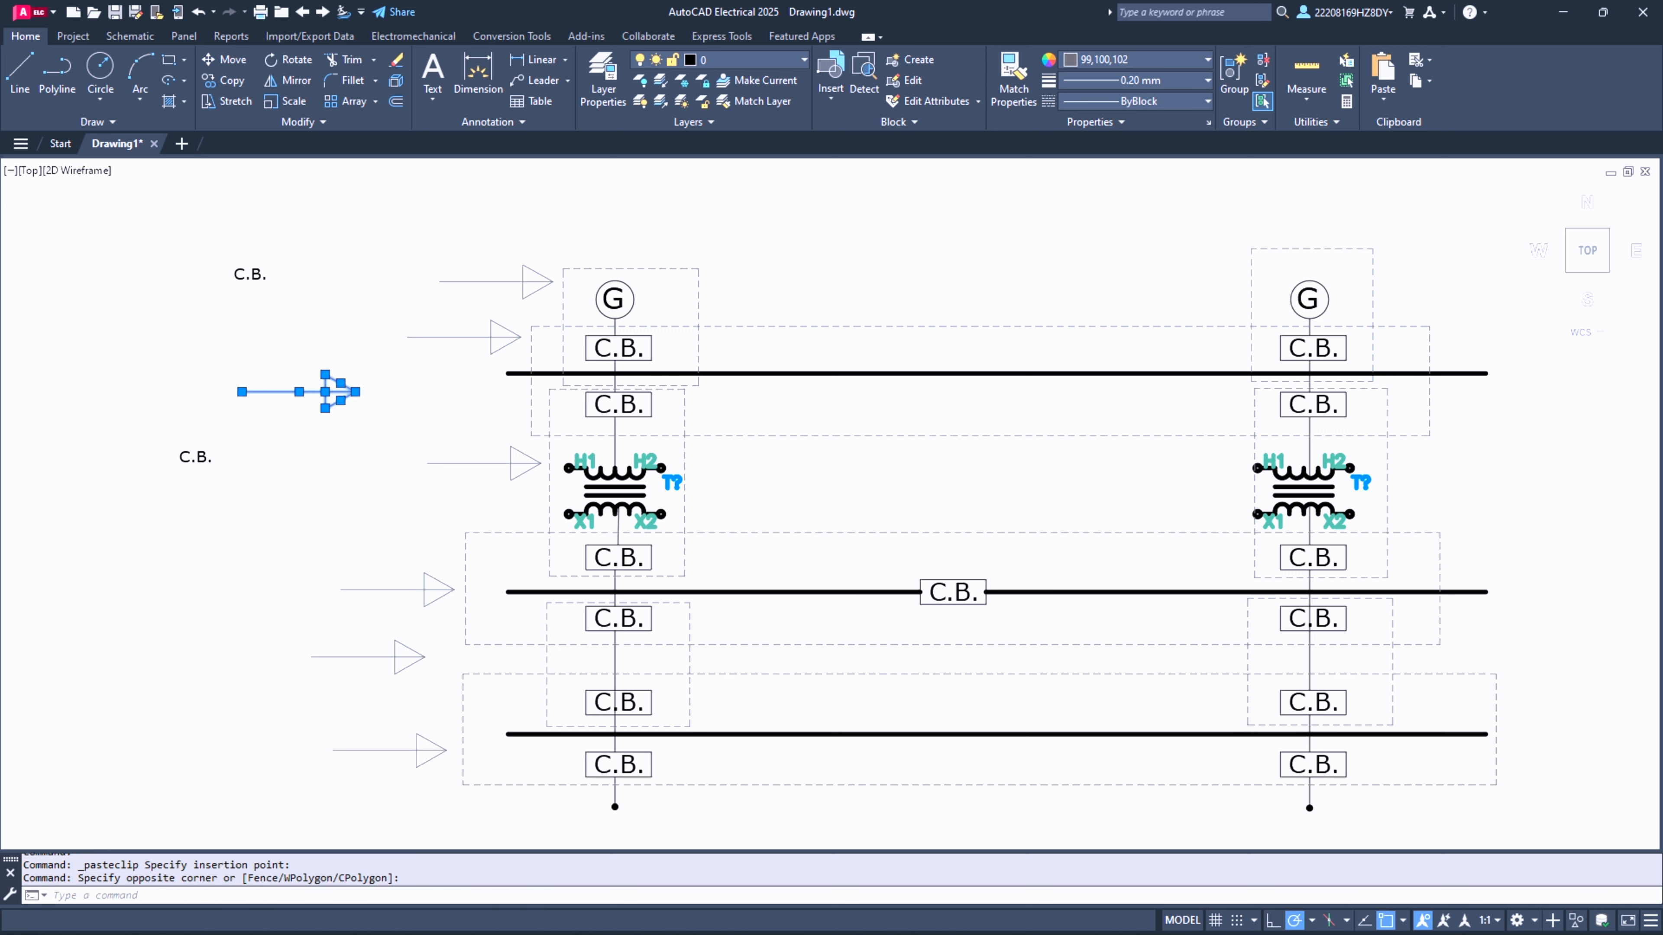
pyautogui.hotkey('ctrl', 'x')
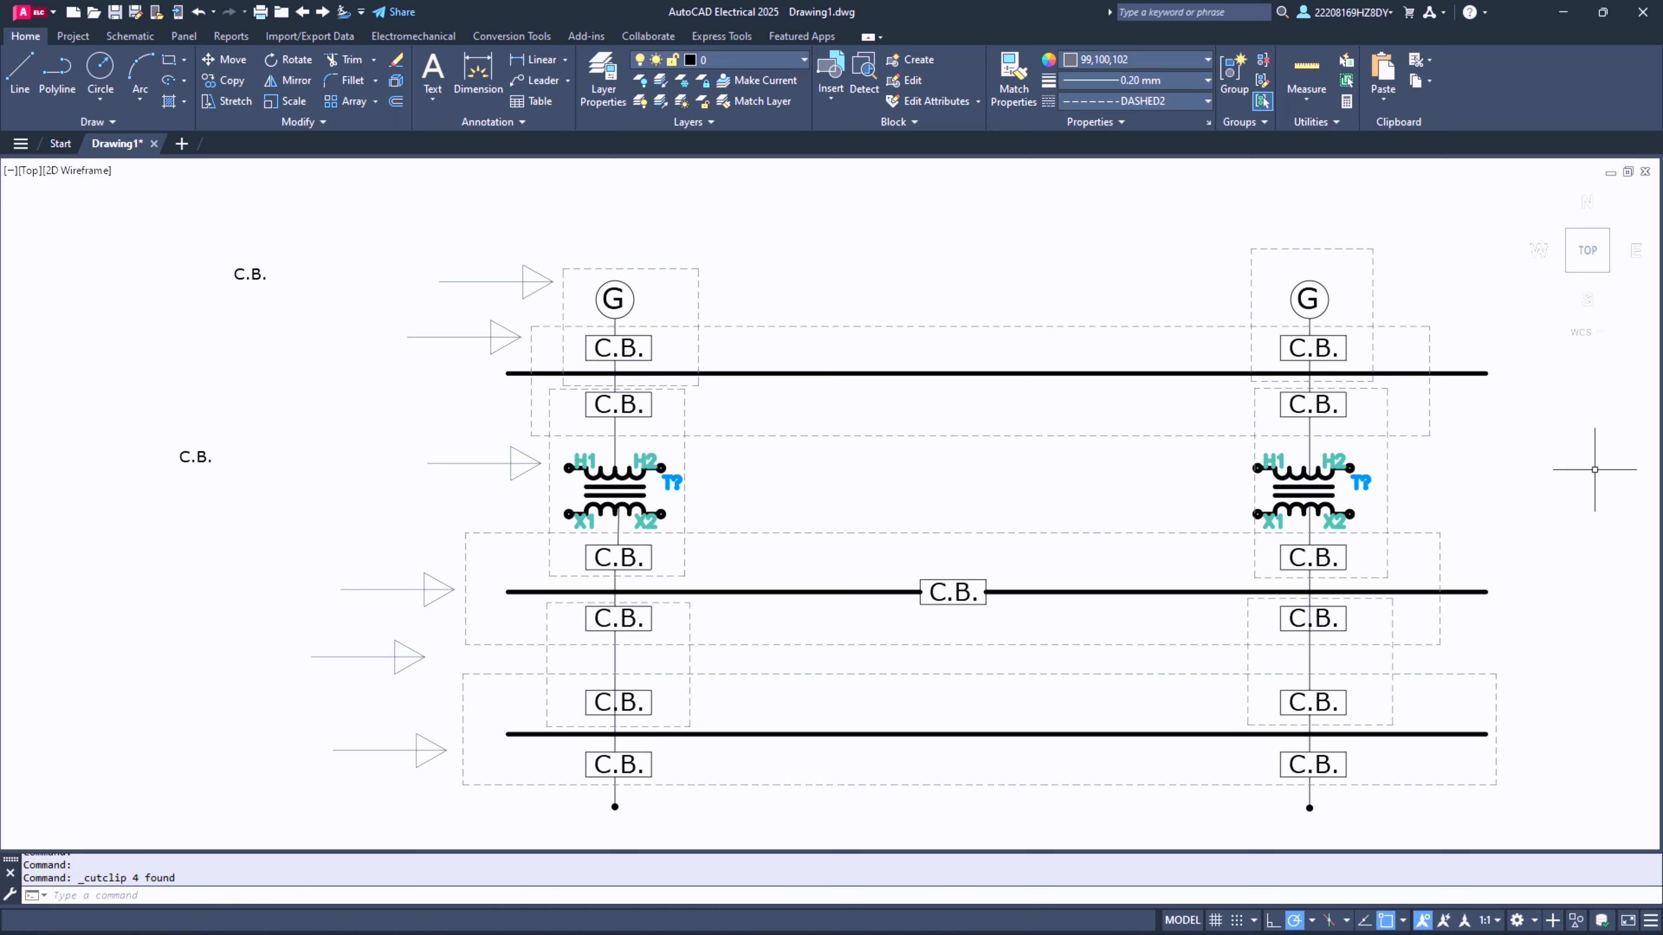
pyautogui.hotkey('ctrl', 'v')
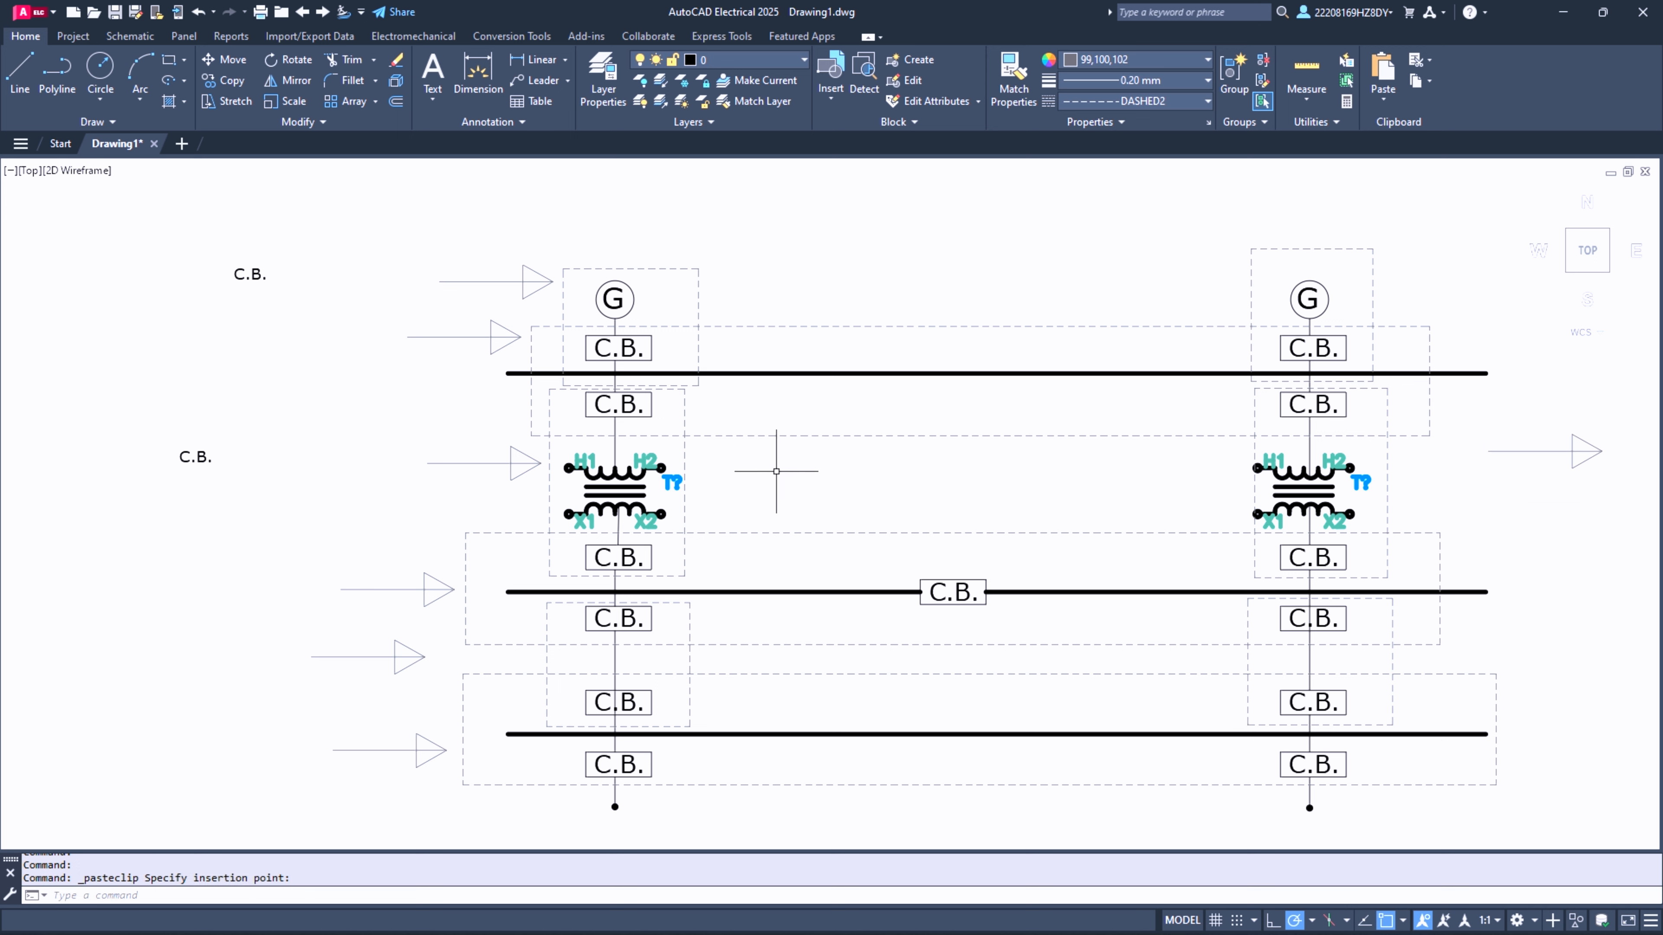
# - Replace the upper small C.B. text with "Generator Protection"
pyautogui.doubleClick(252, 274)
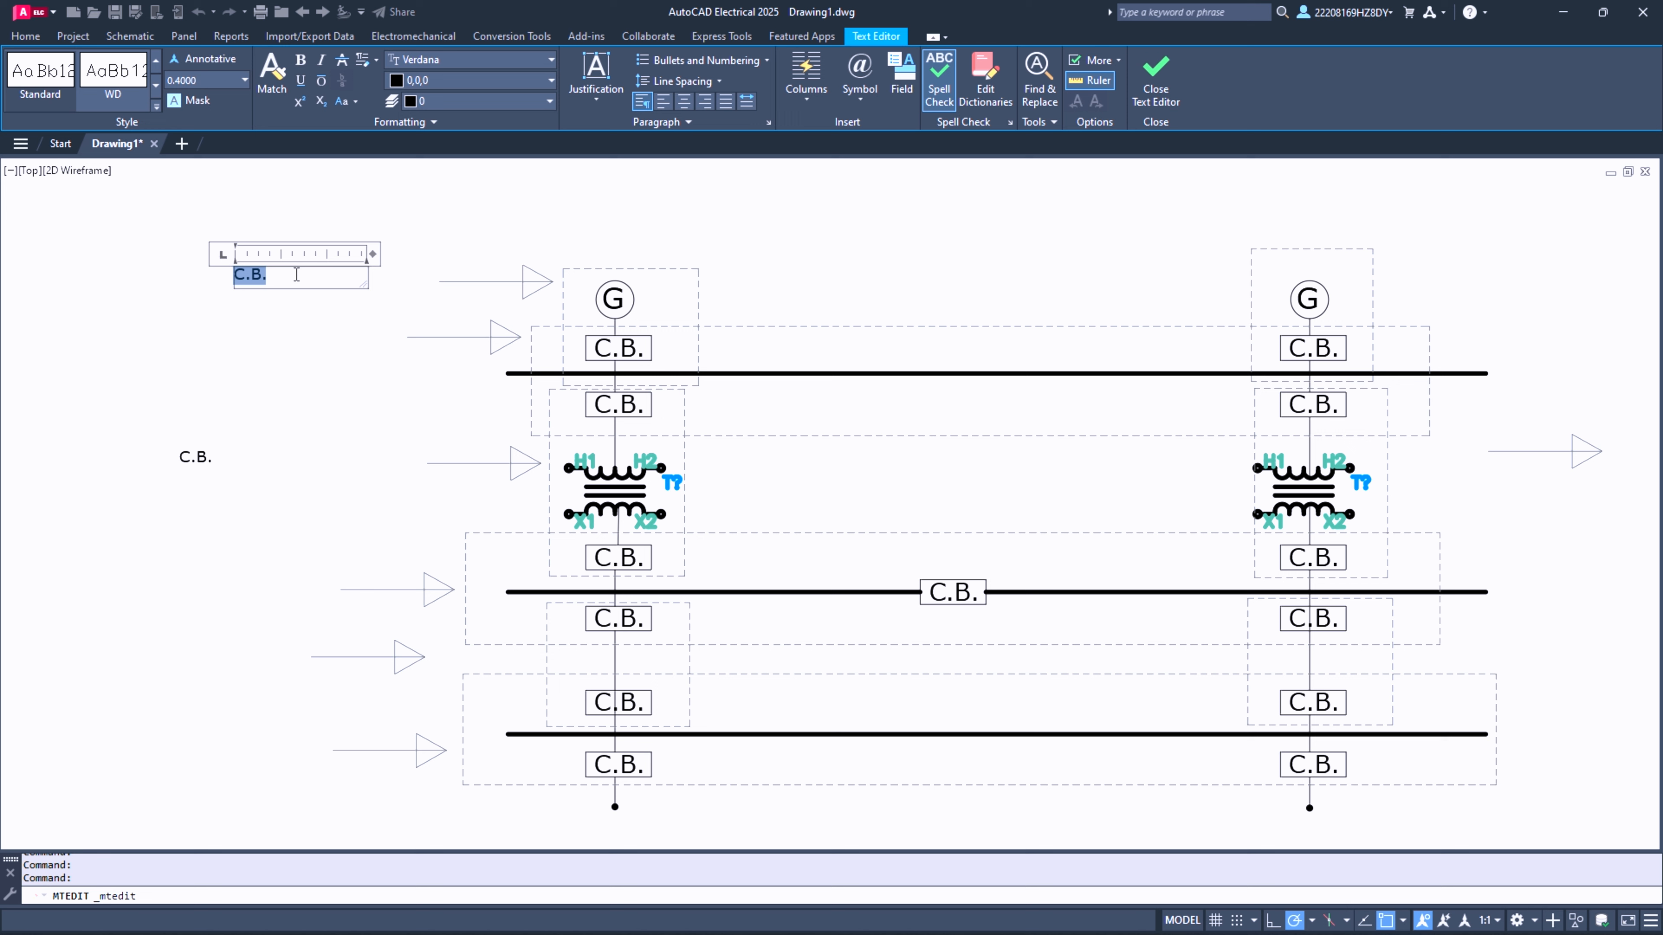
pyautogui.write('Gem')
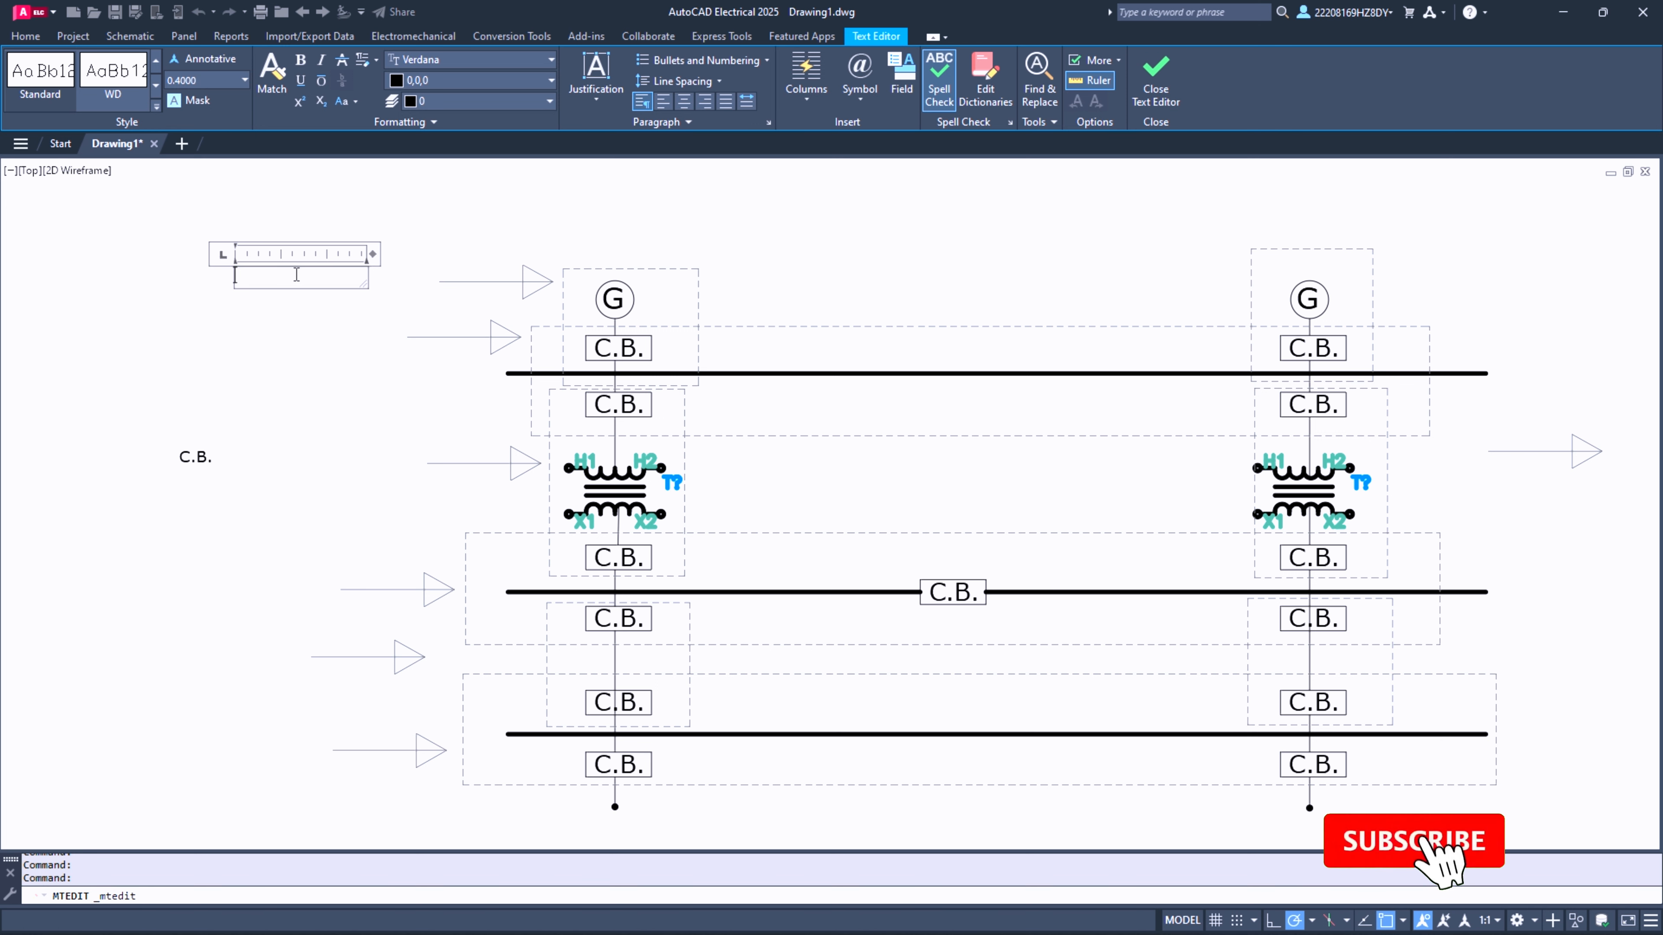
pyautogui.press('BackSpace')
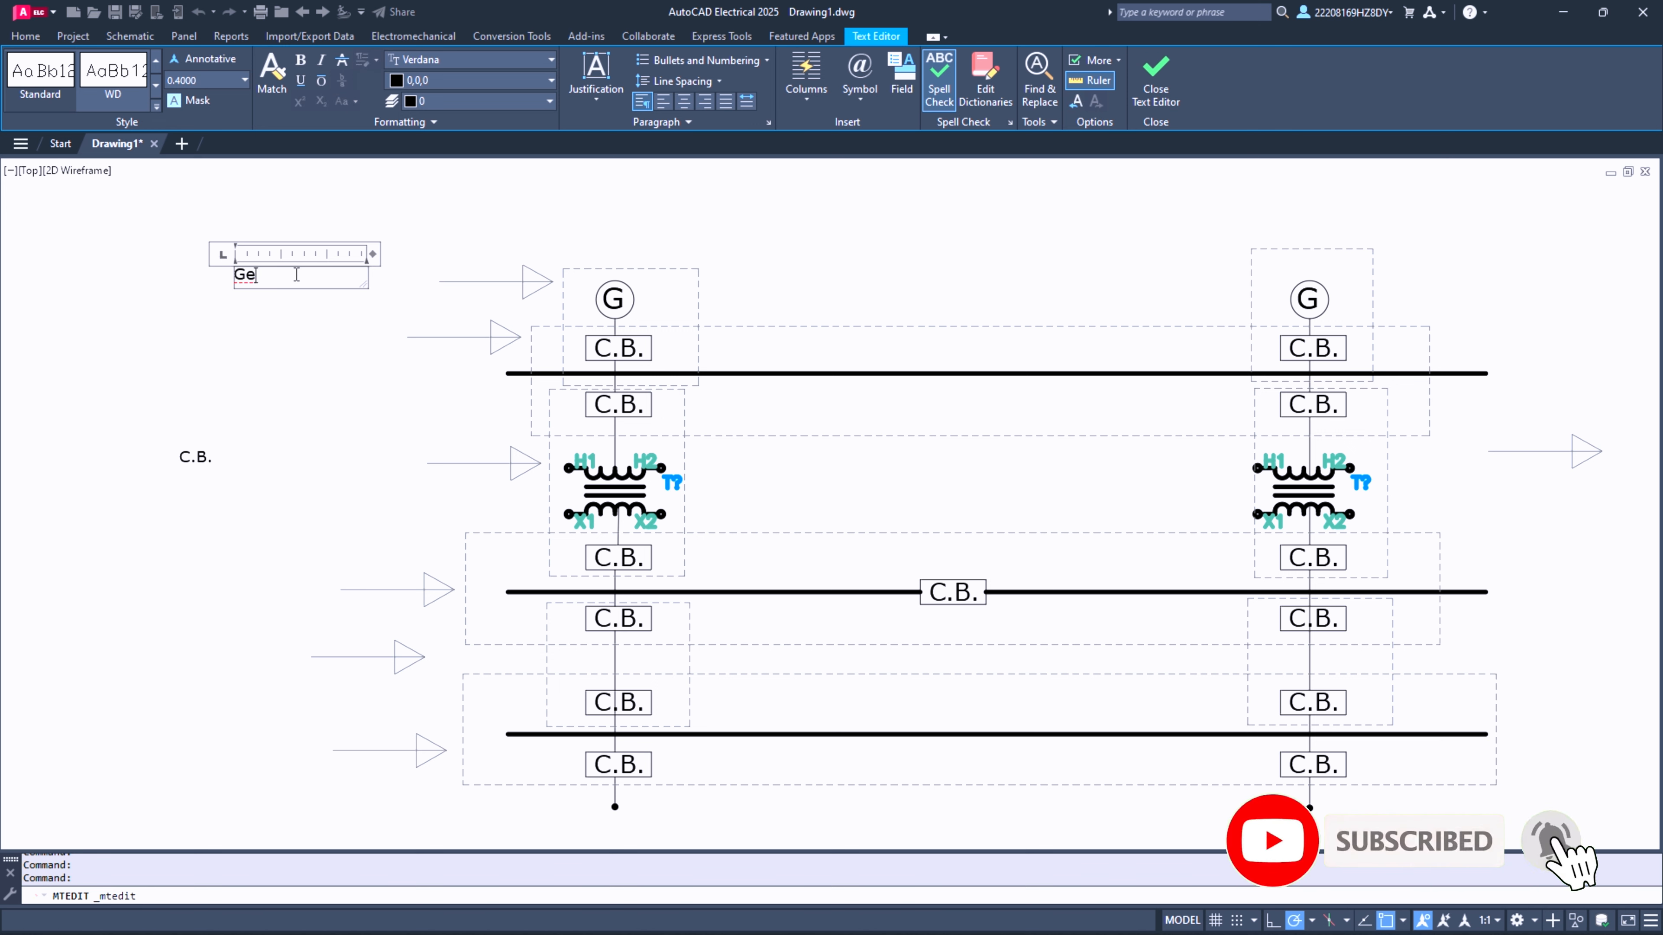
pyautogui.write('nerat')
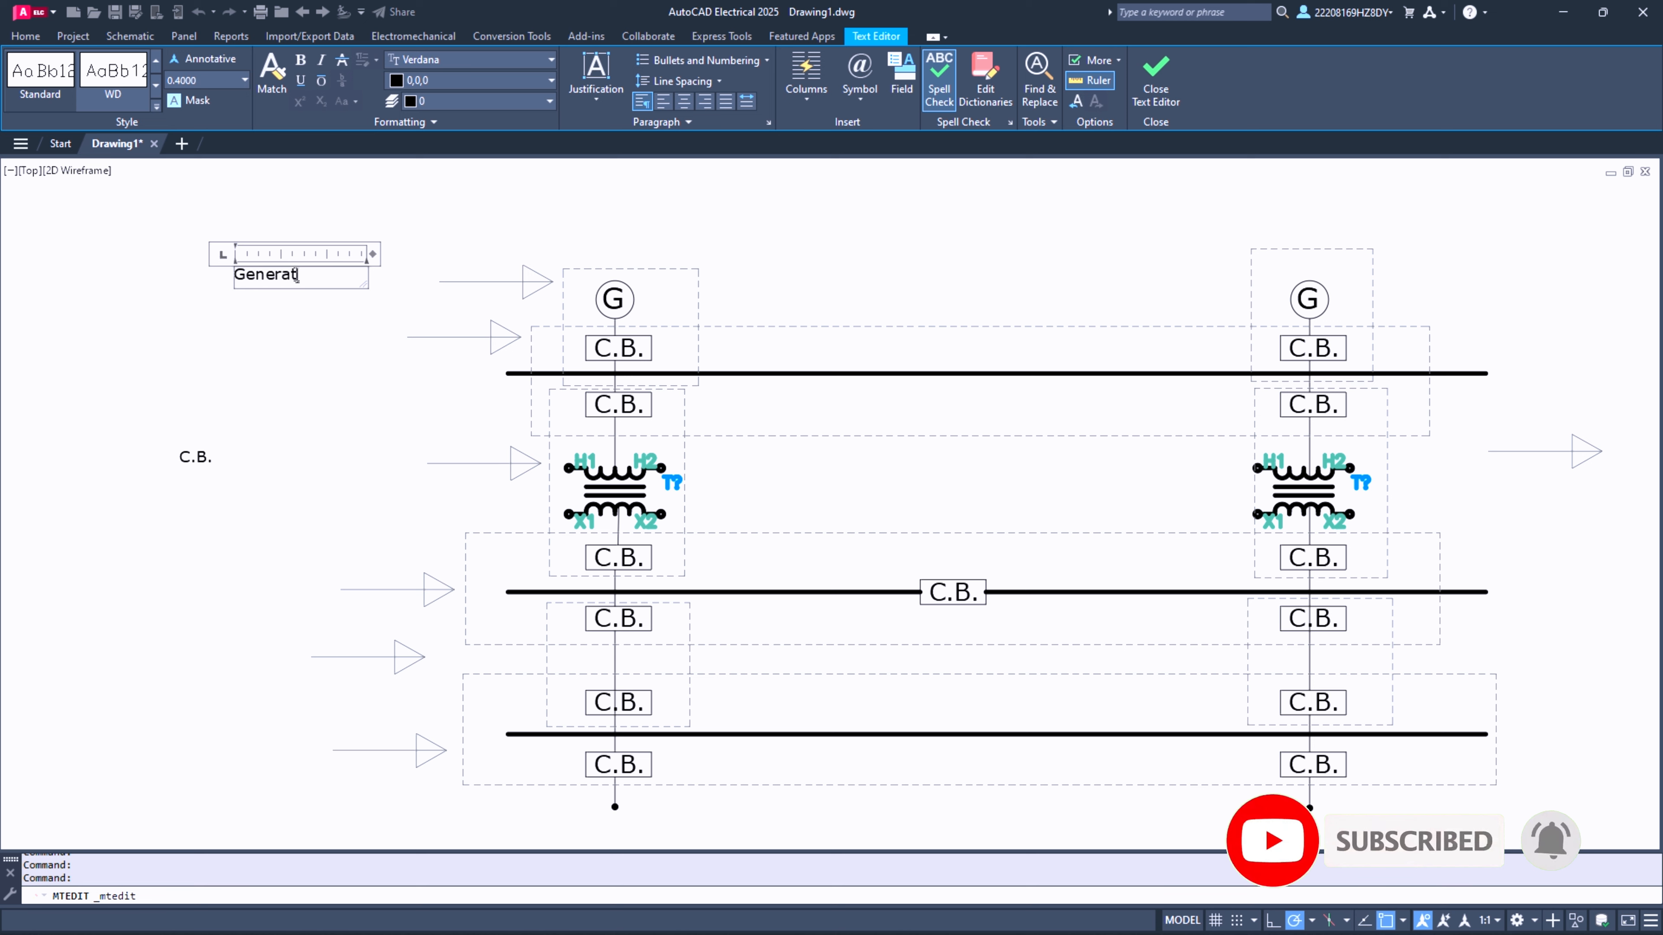
pyautogui.write('or ')
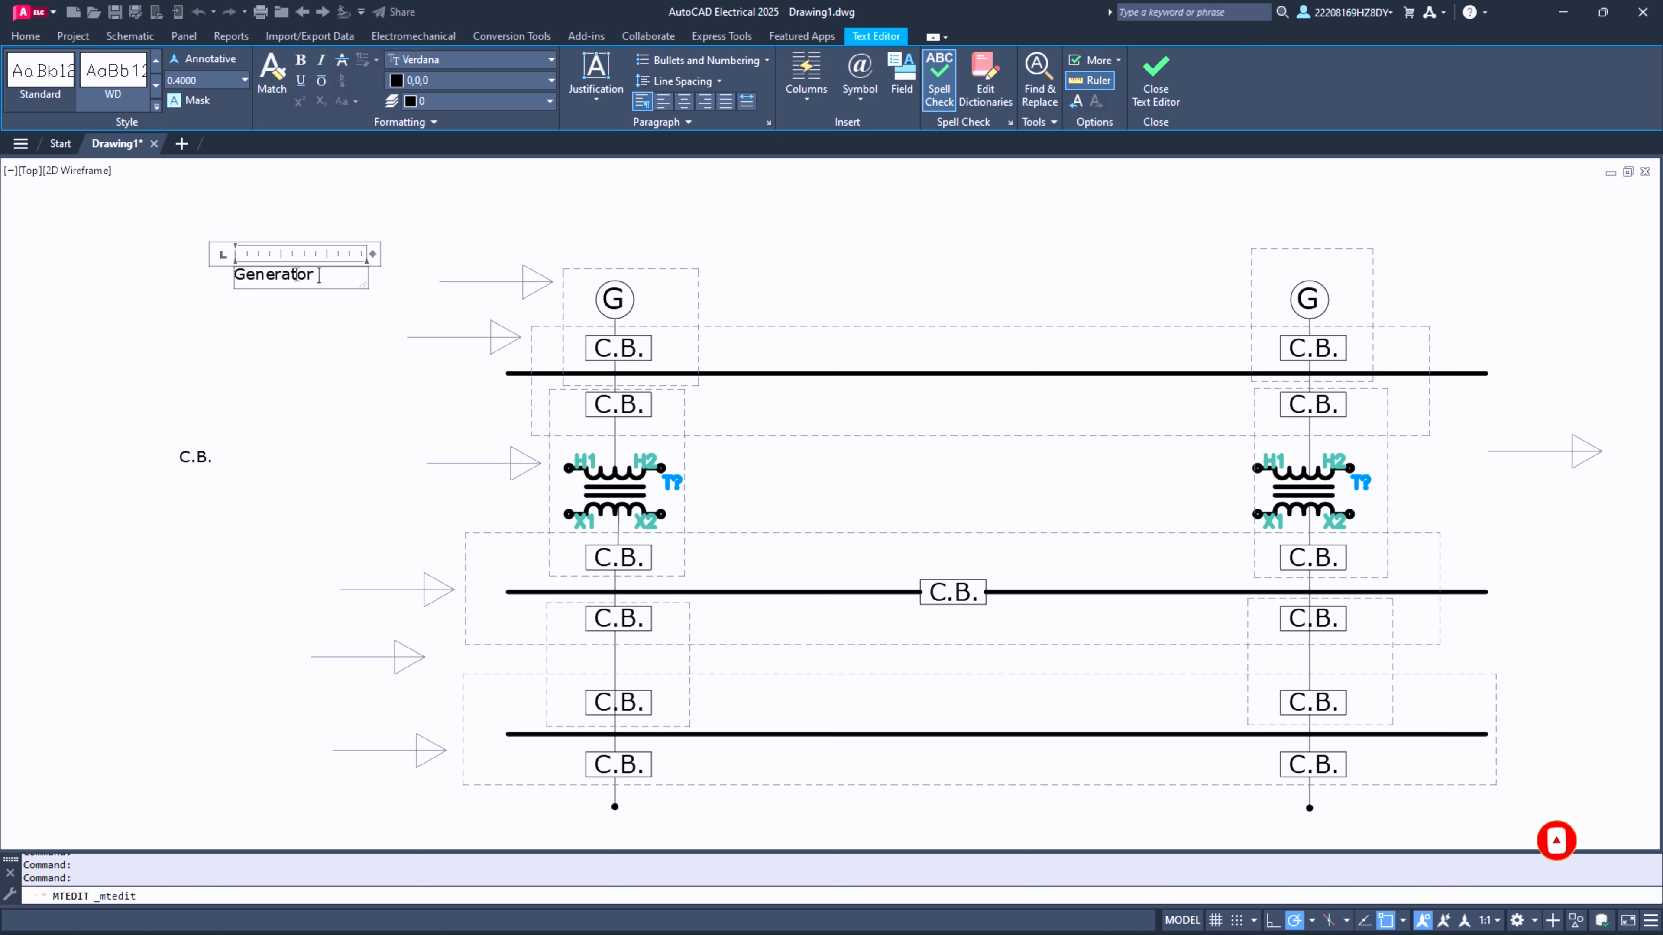
pyautogui.write('Protection')
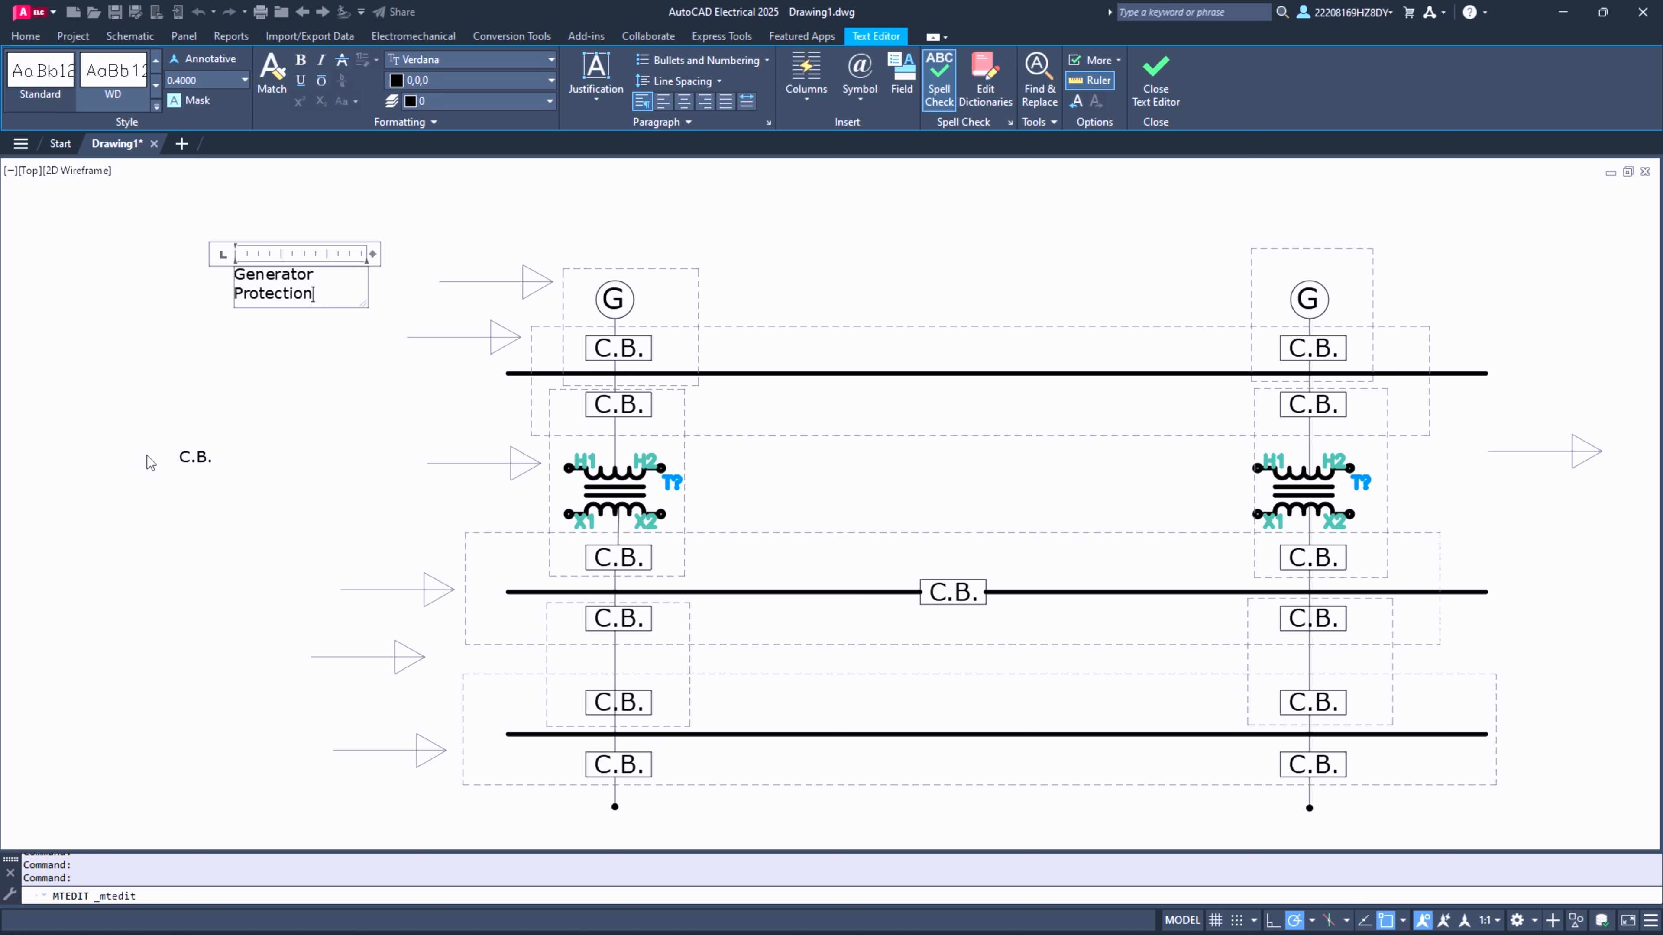
pyautogui.click(213, 440)
# - Move the Generator Protection label next to the tail of the arrow at the generator zone
pyautogui.click(242, 268)
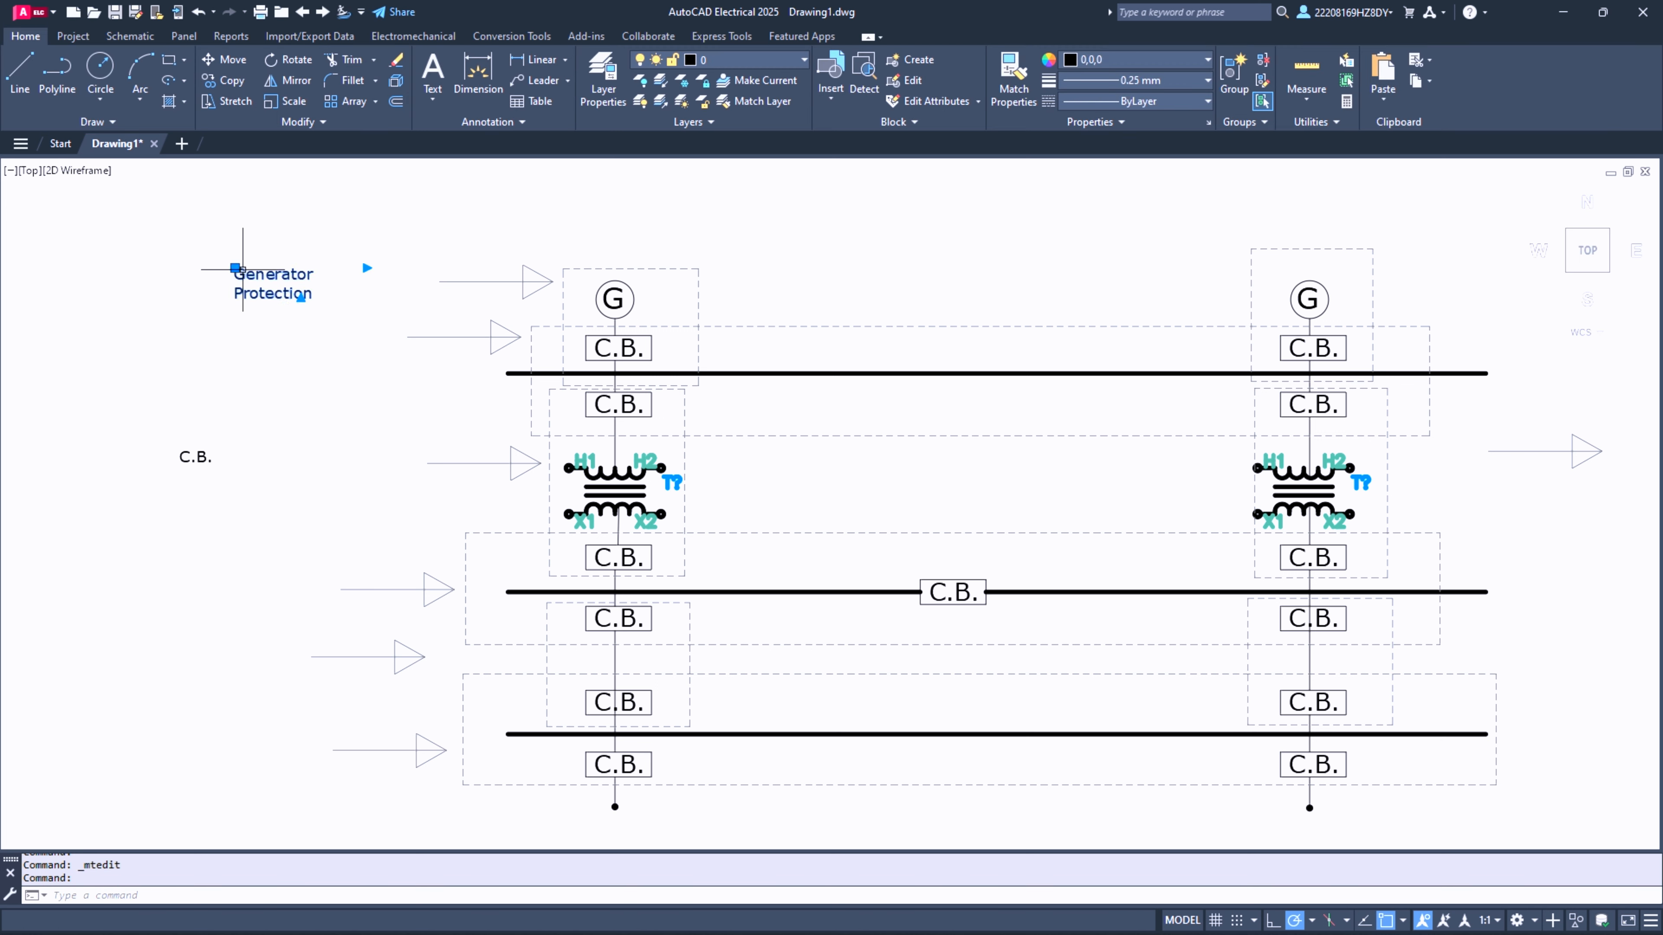
pyautogui.click(236, 268)
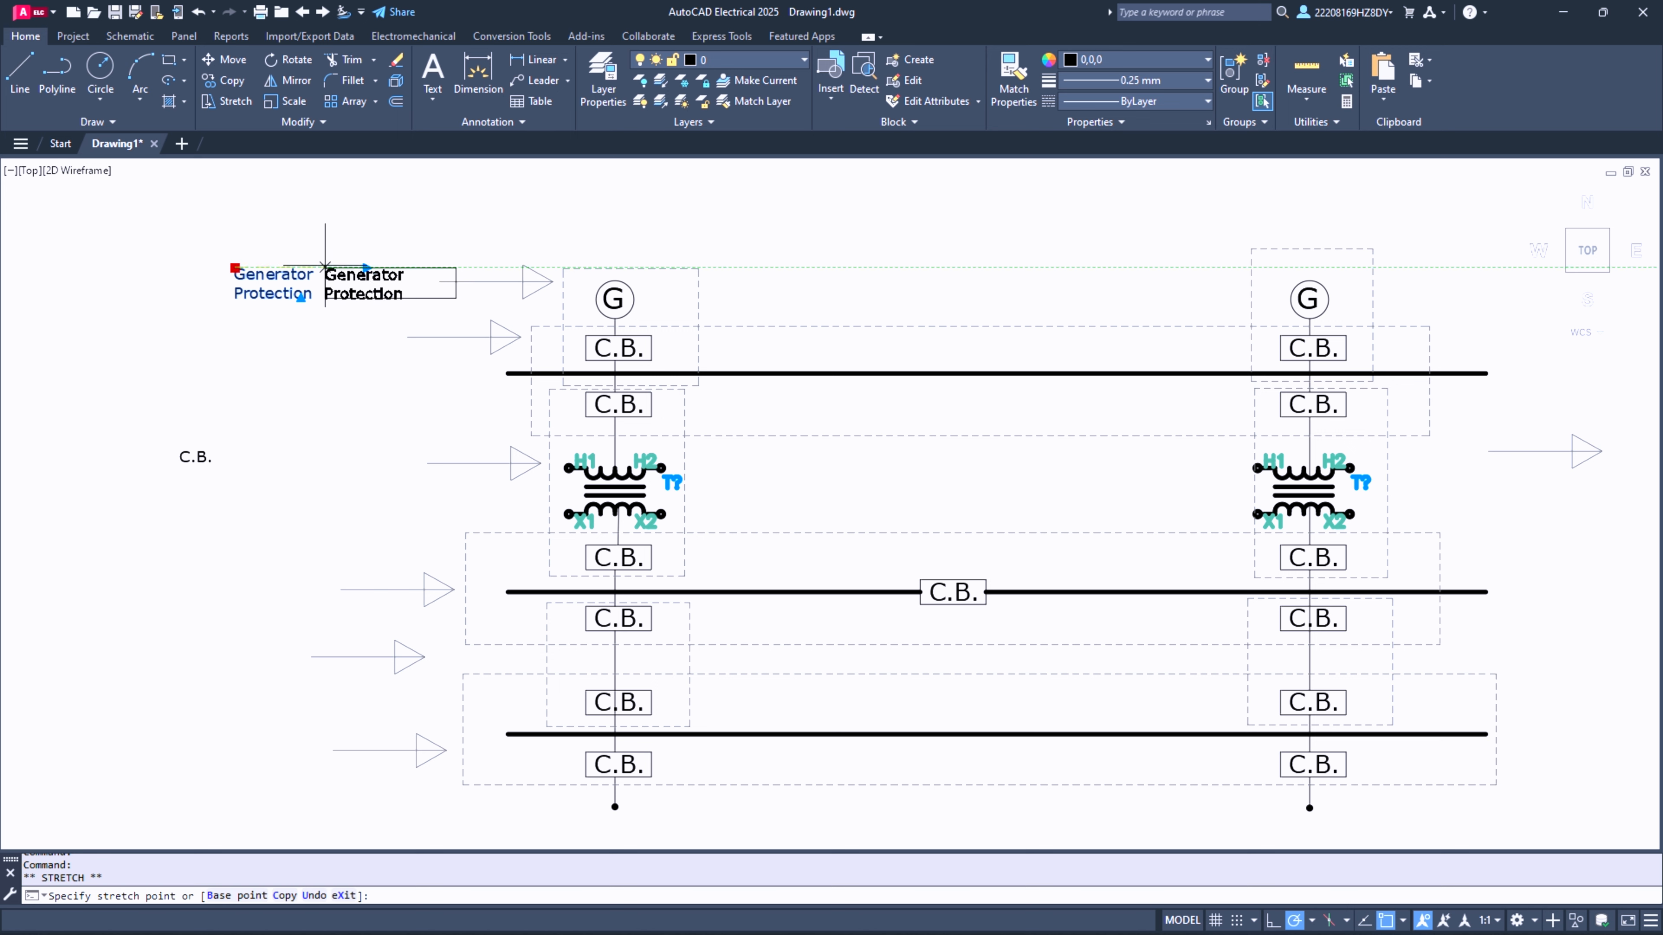
pyautogui.click(338, 254)
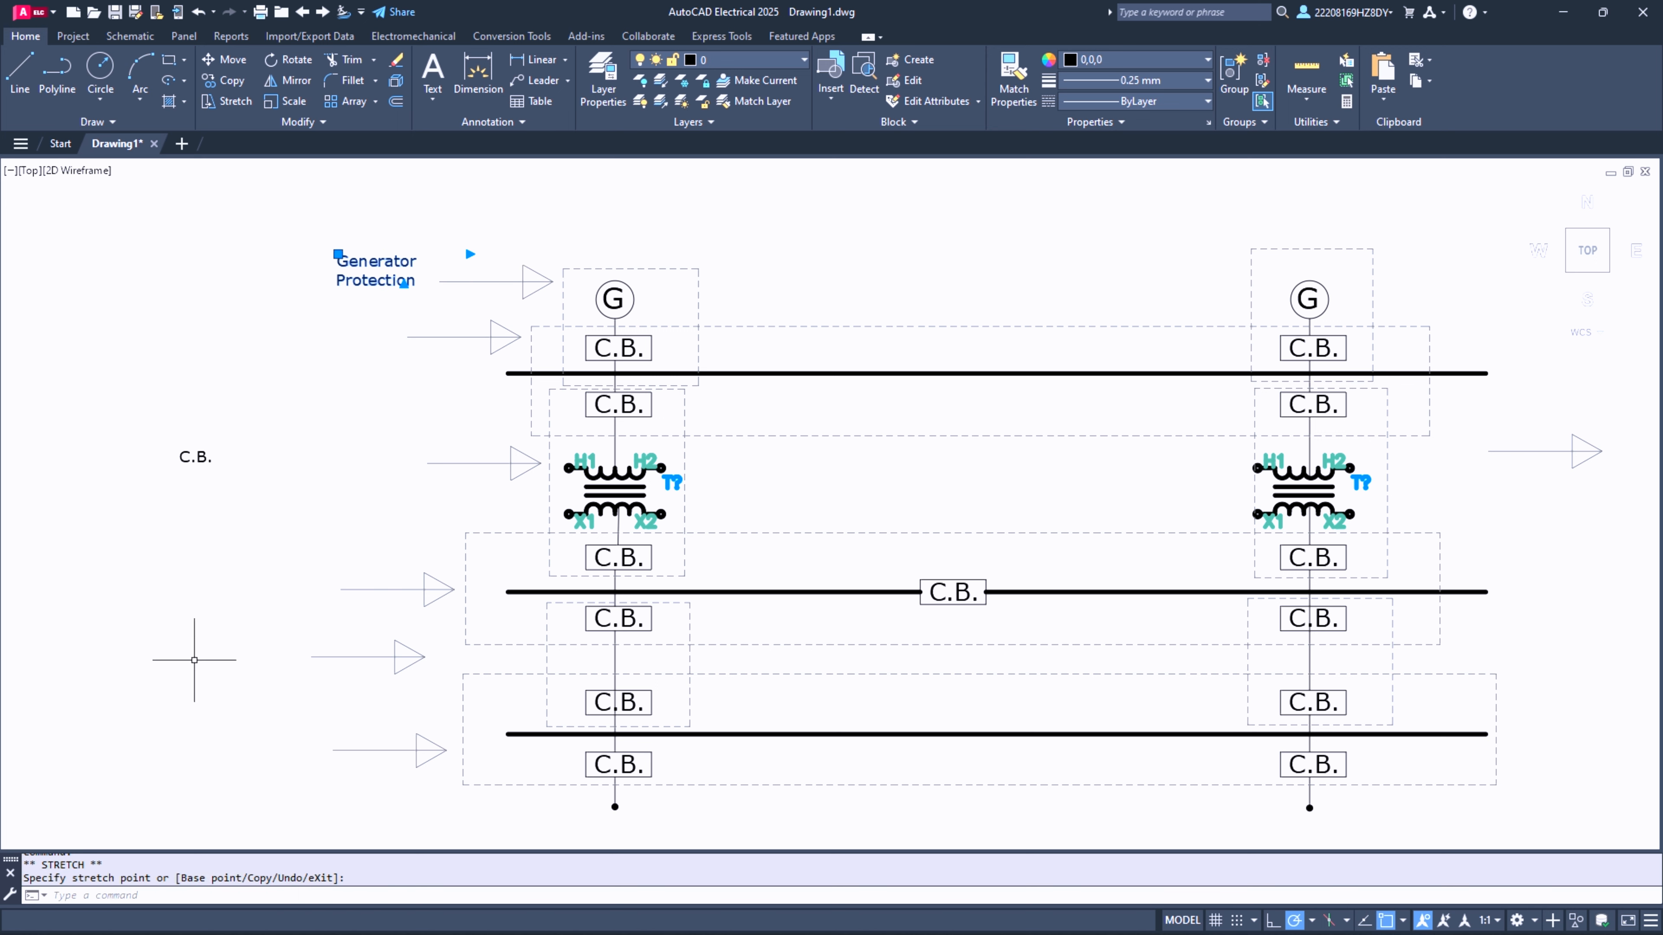
pyautogui.click(166, 427)
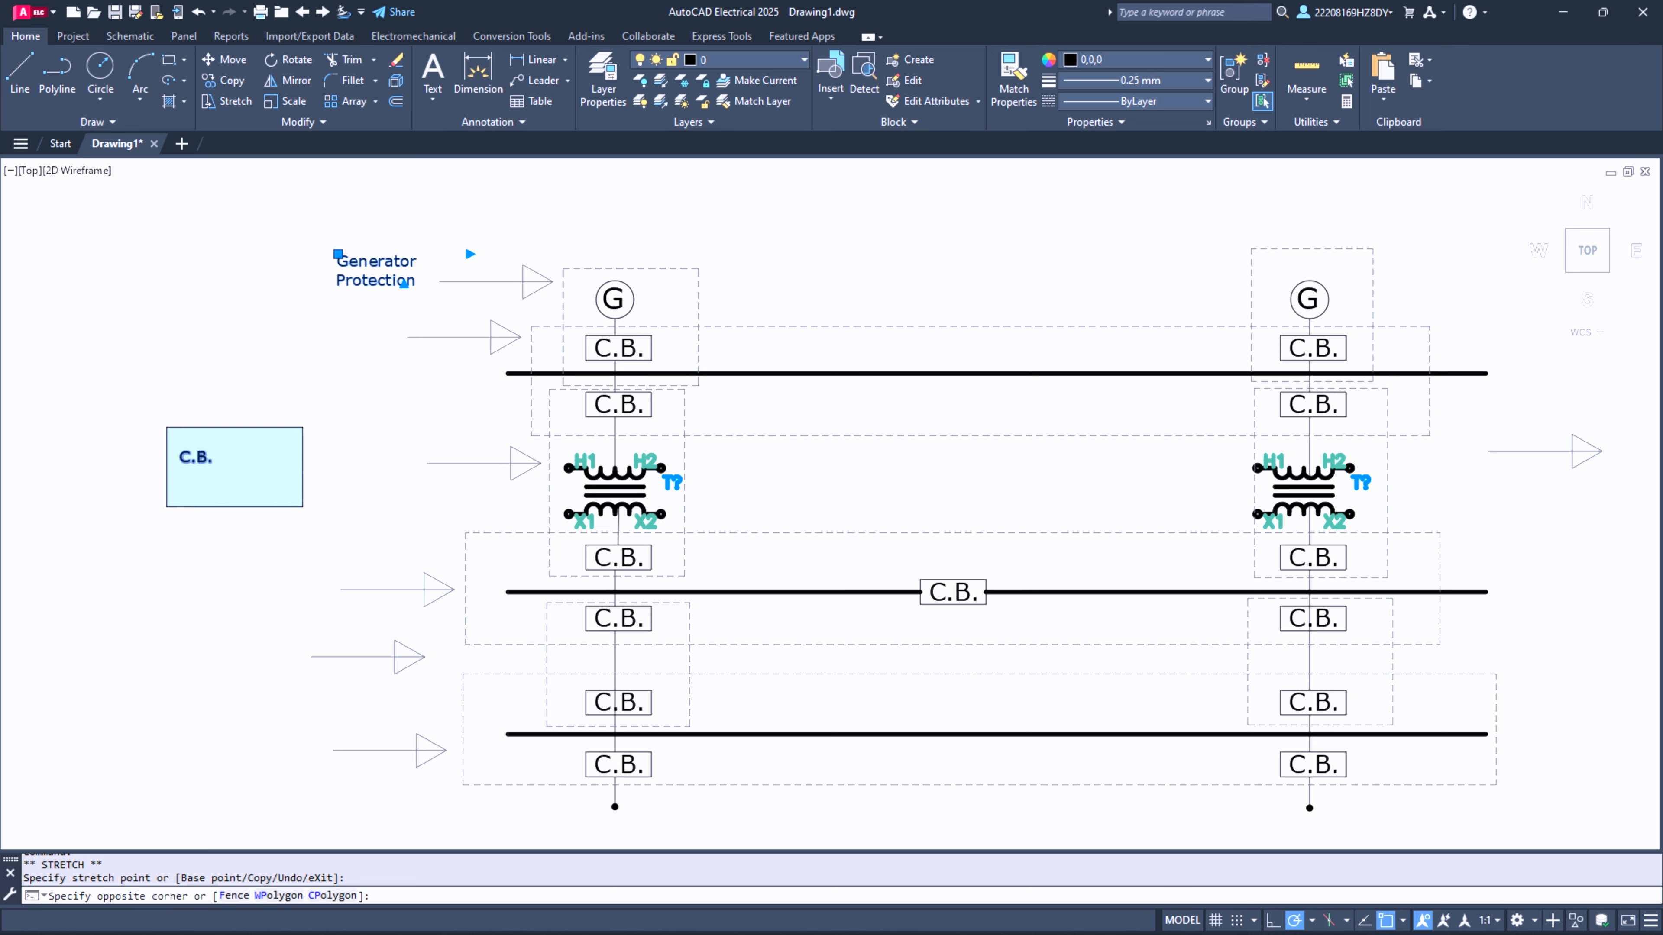
pyautogui.click(301, 506)
pyautogui.press('Delete')
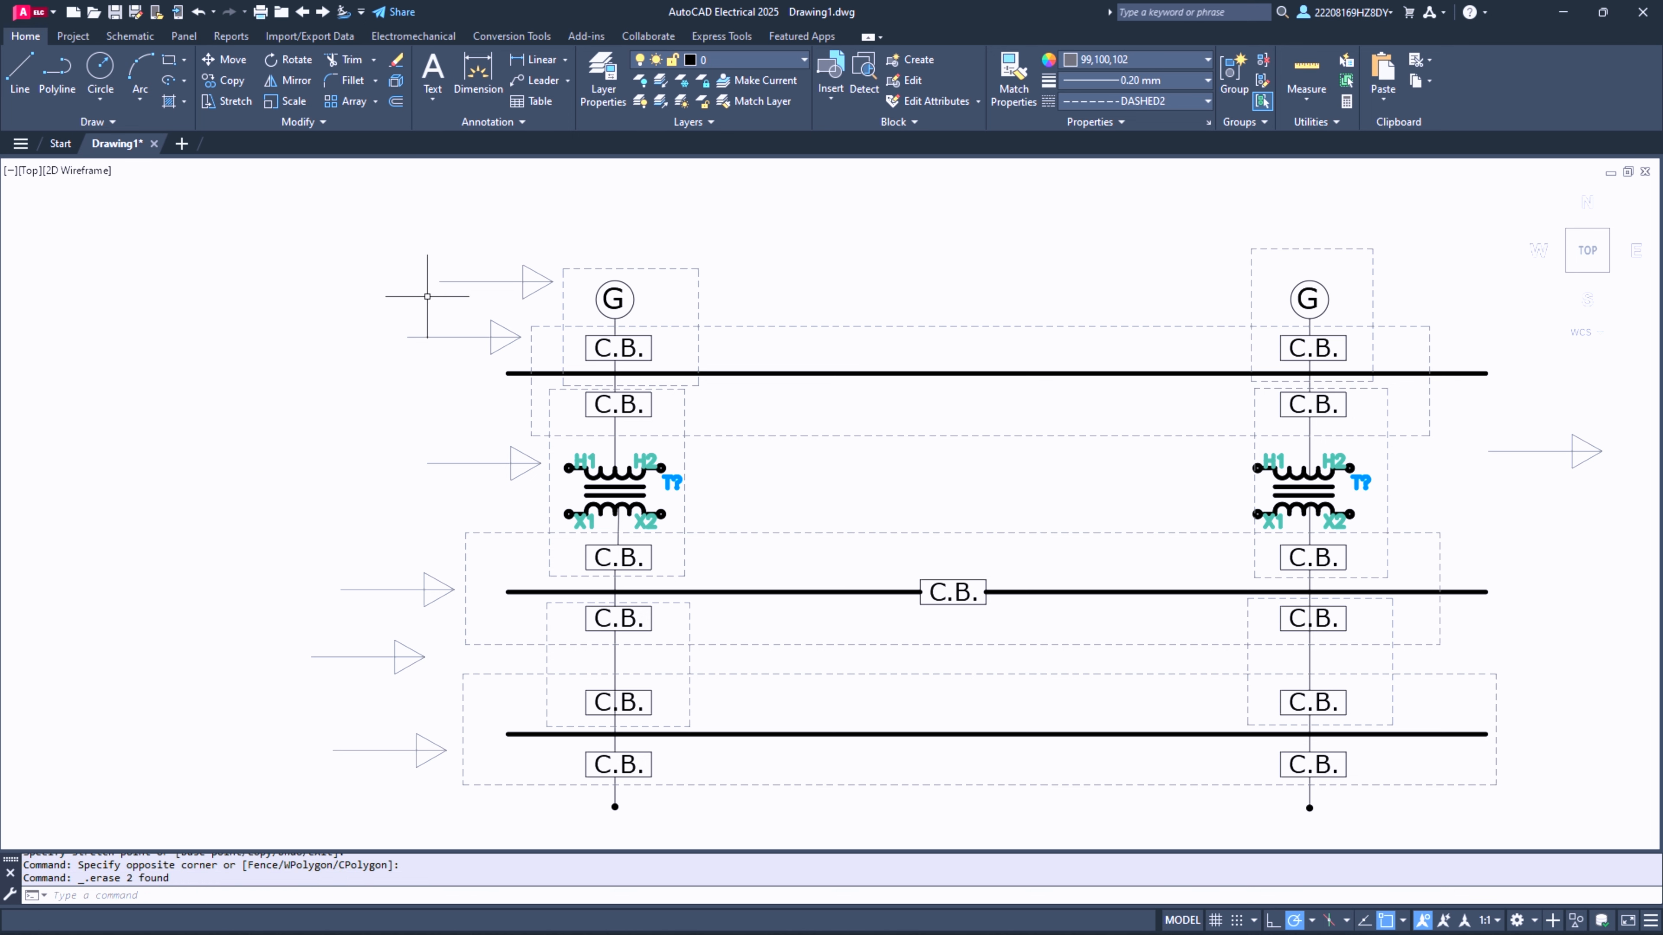
pyautogui.hotkey('ctrl', 'z')
# - Delete the leftover small C.B. text outside the diagram, keeping the Generator Protection label
pyautogui.click(180, 458)
pyautogui.press('Delete')
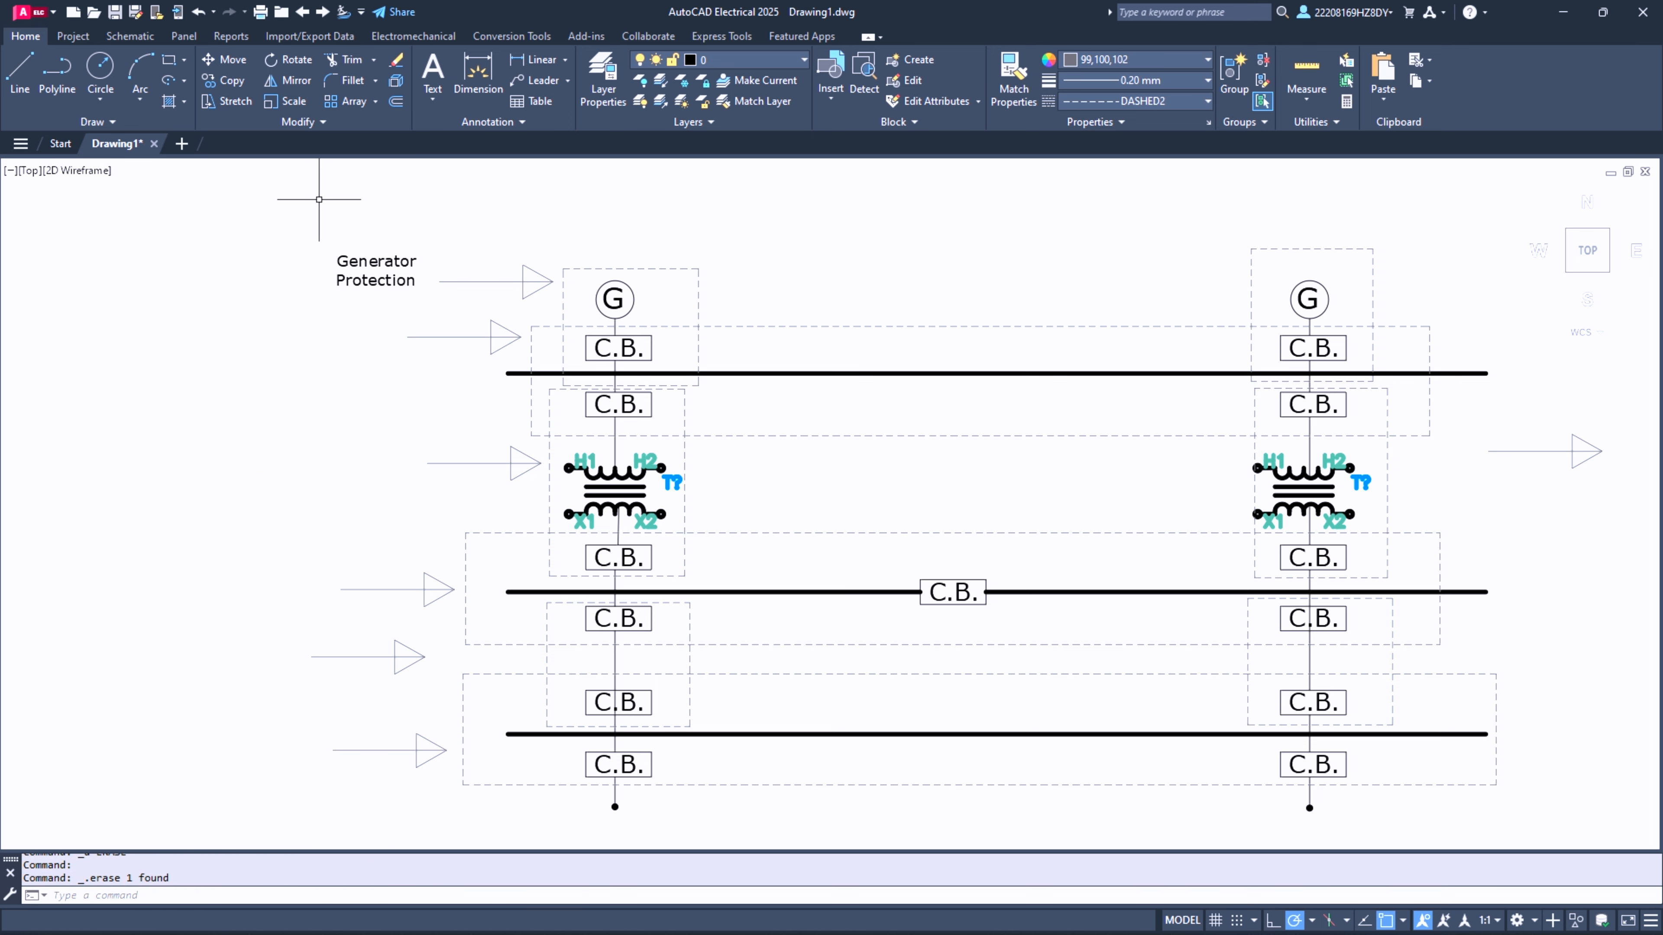
pyautogui.click(353, 265)
pyautogui.hotkey('ctrl', 'v')
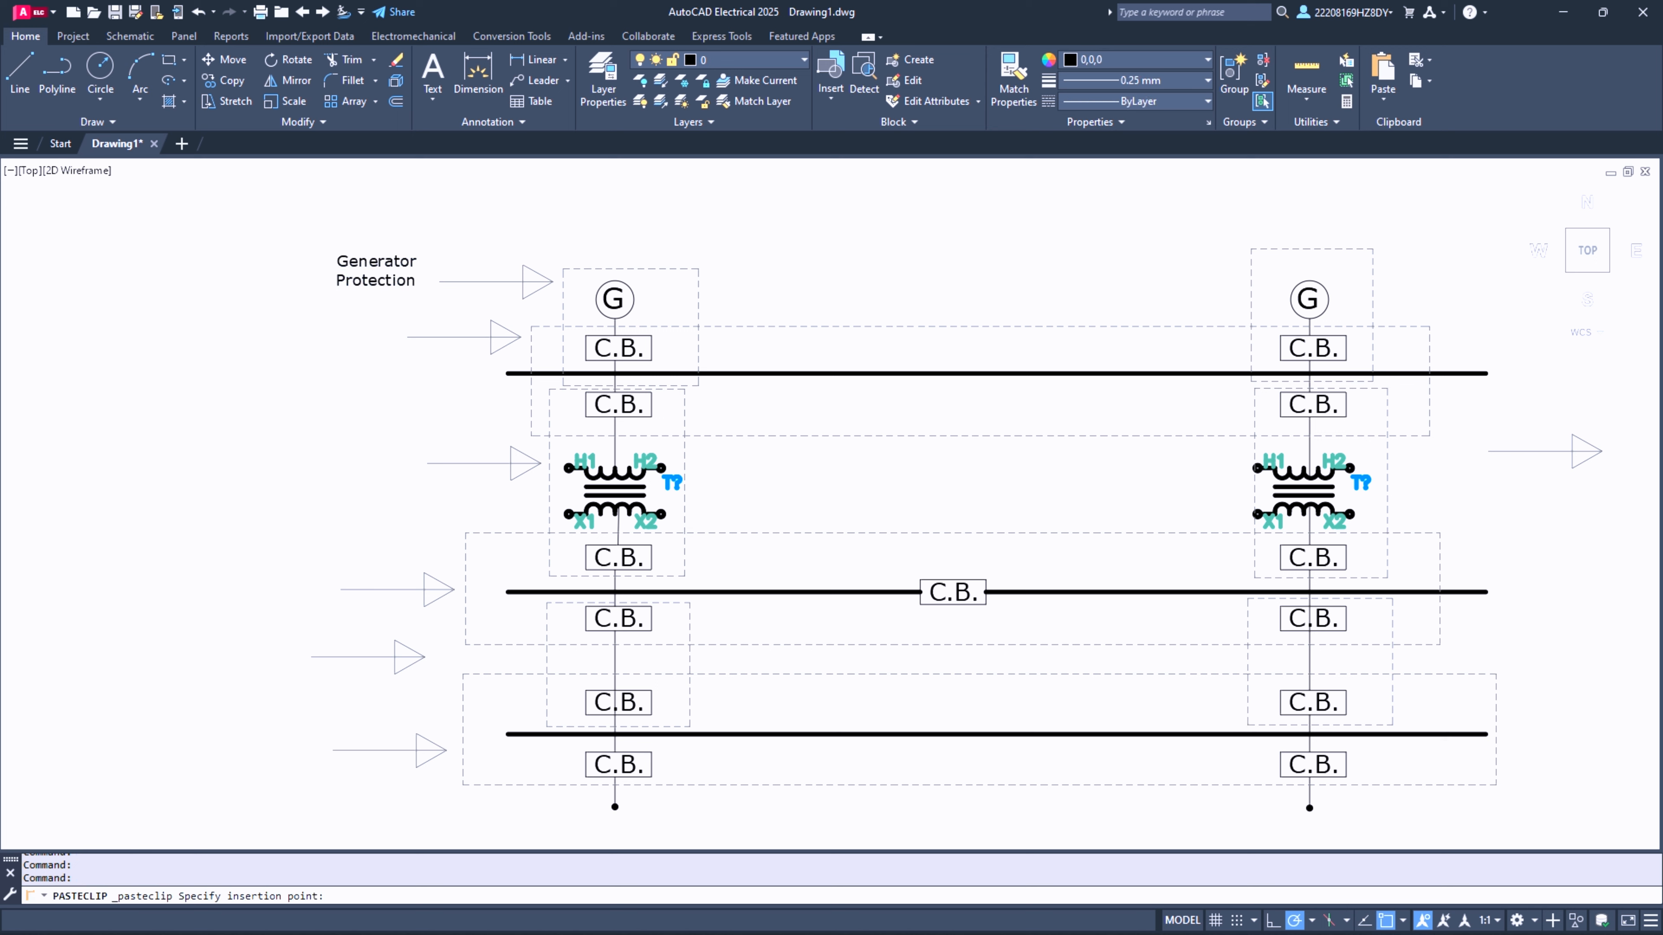
pyautogui.press('Escape')
pyautogui.hotkey('ctrl', 'c')
pyautogui.press('Escape')
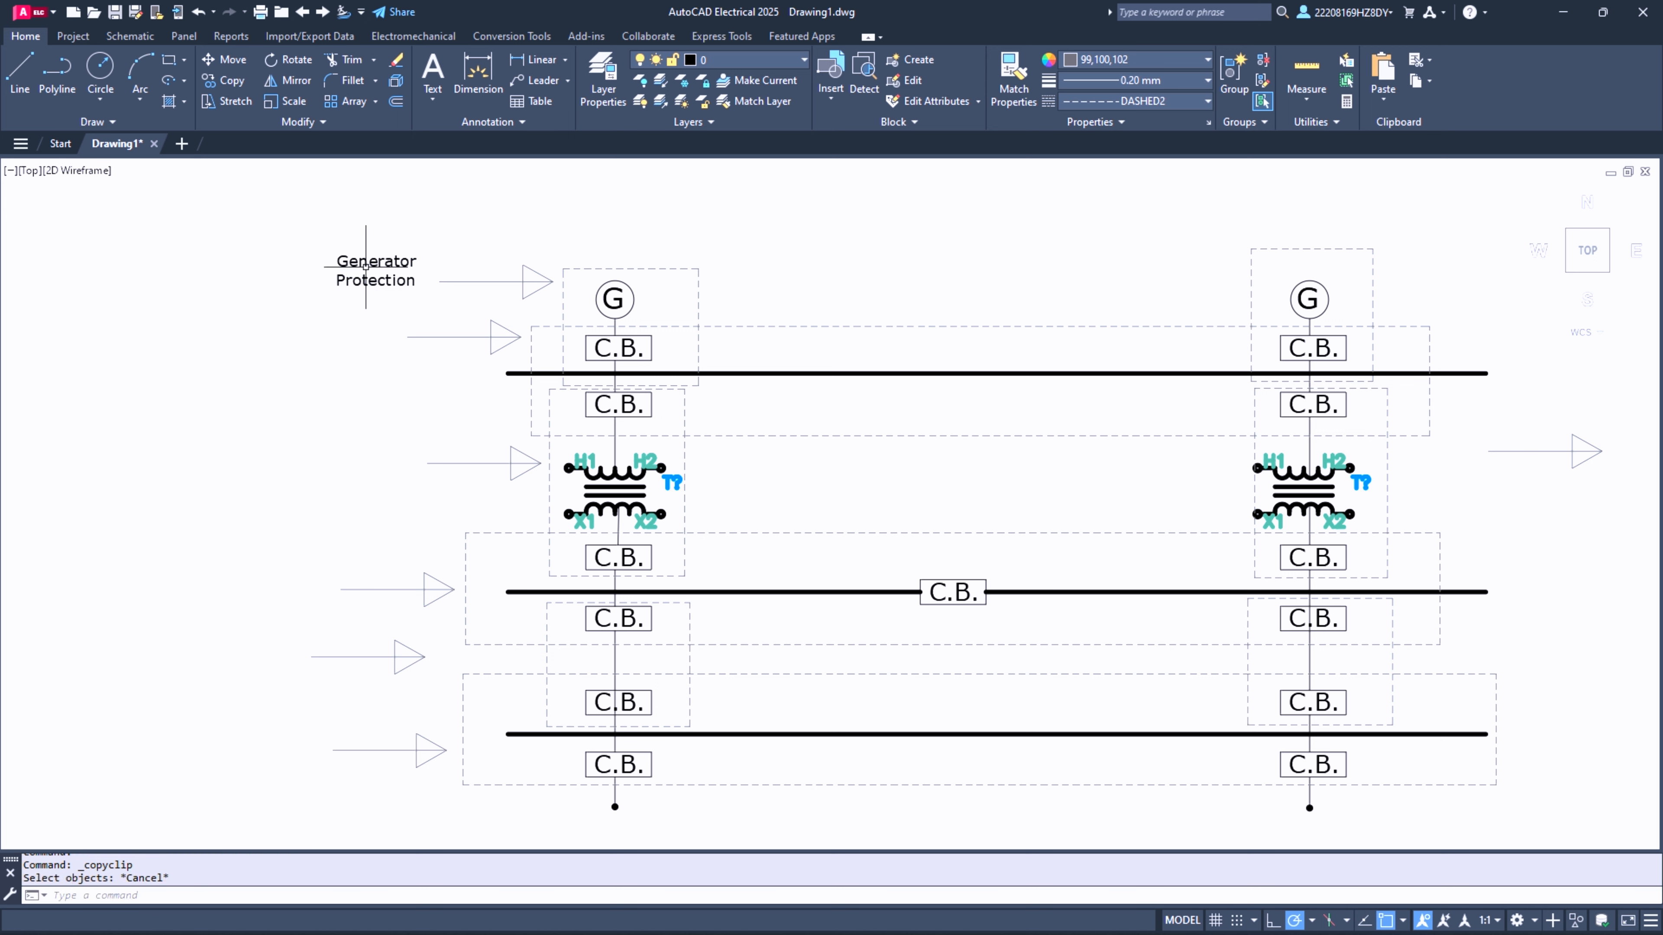
# - Copy the Generator Protection label next to each of the five unlabelled arrows beside the first column
pyautogui.click(366, 264)
pyautogui.hotkey('ctrl', 'c')
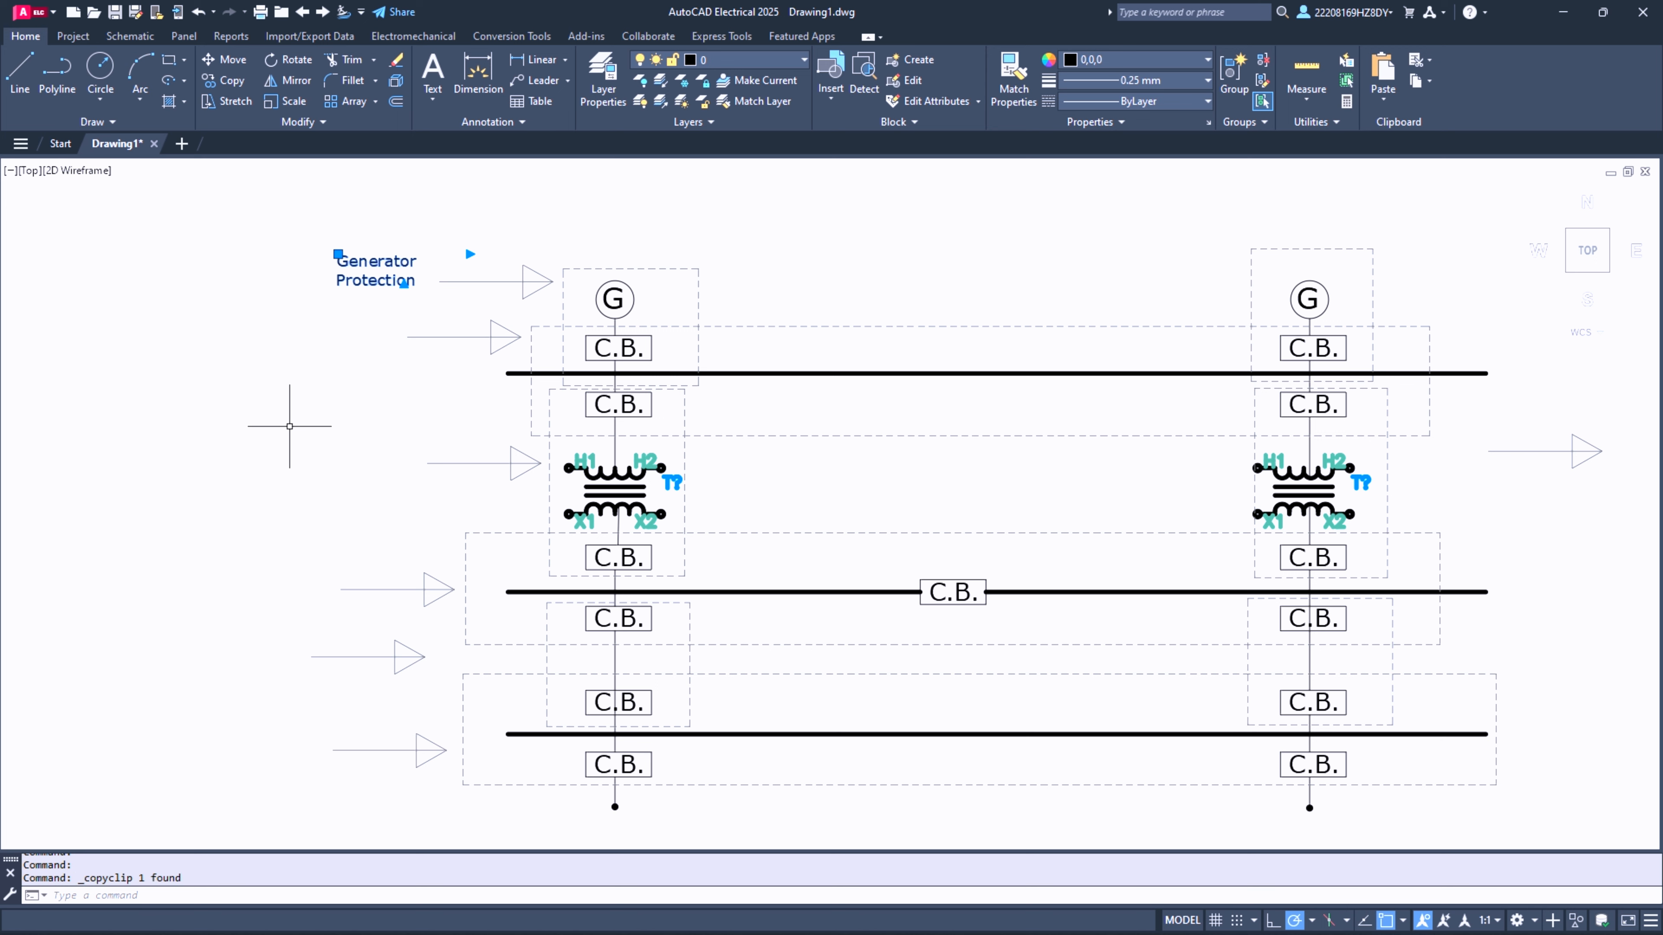
pyautogui.hotkey('ctrl', 'v')
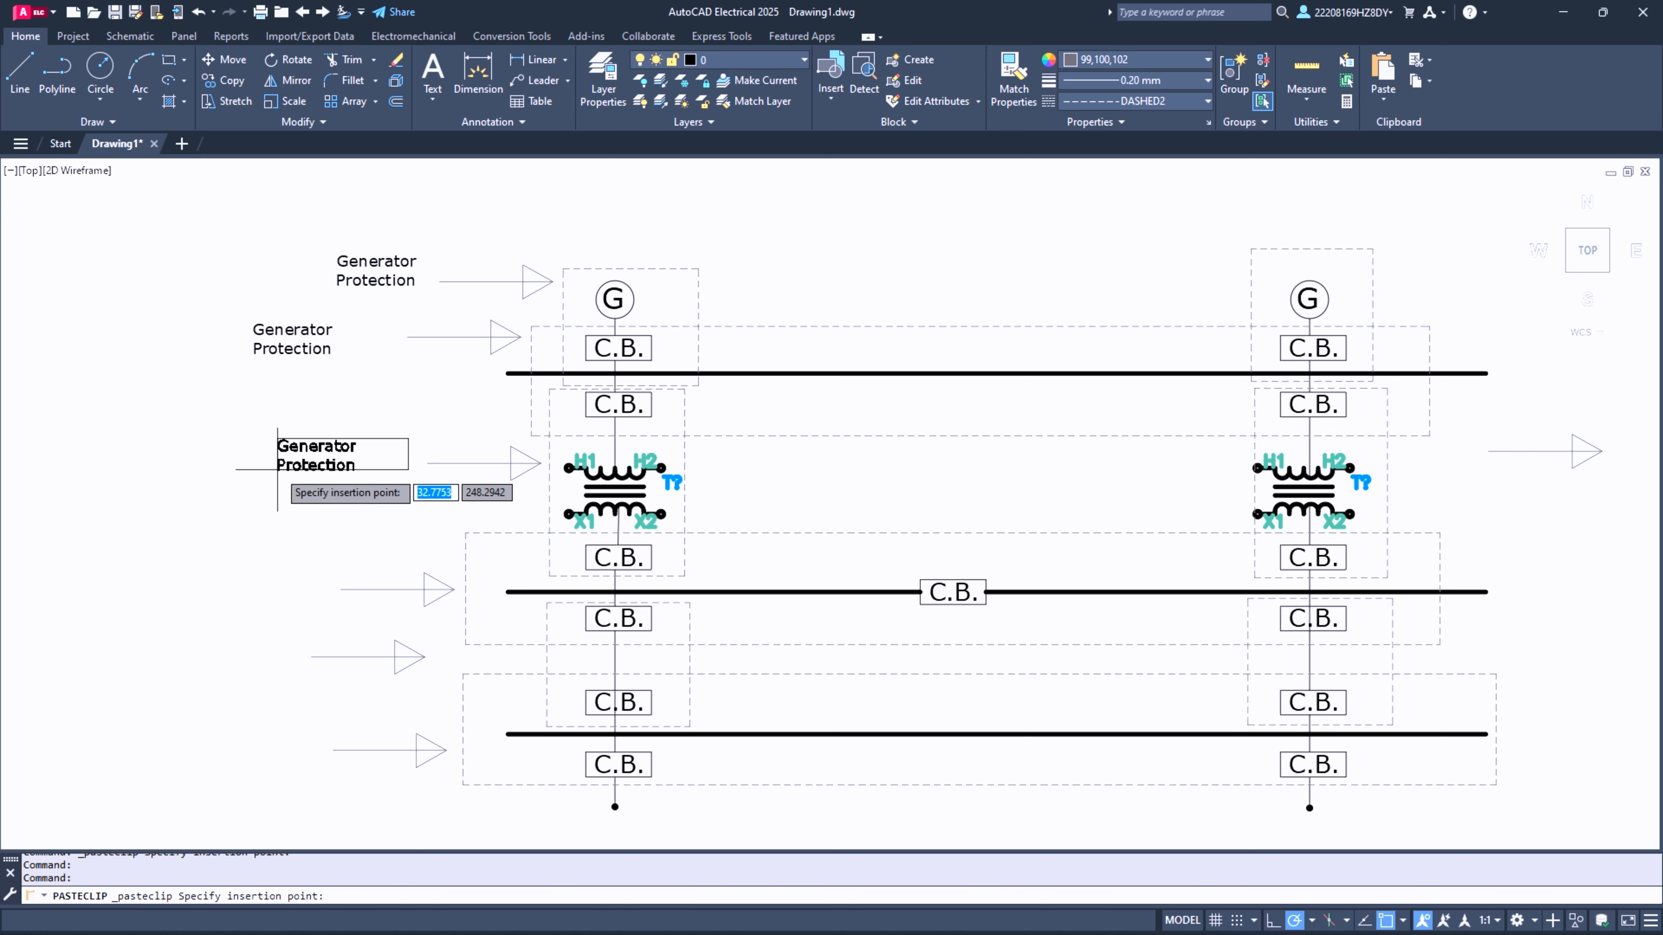
pyautogui.click(263, 473)
pyautogui.hotkey('ctrl', 'v')
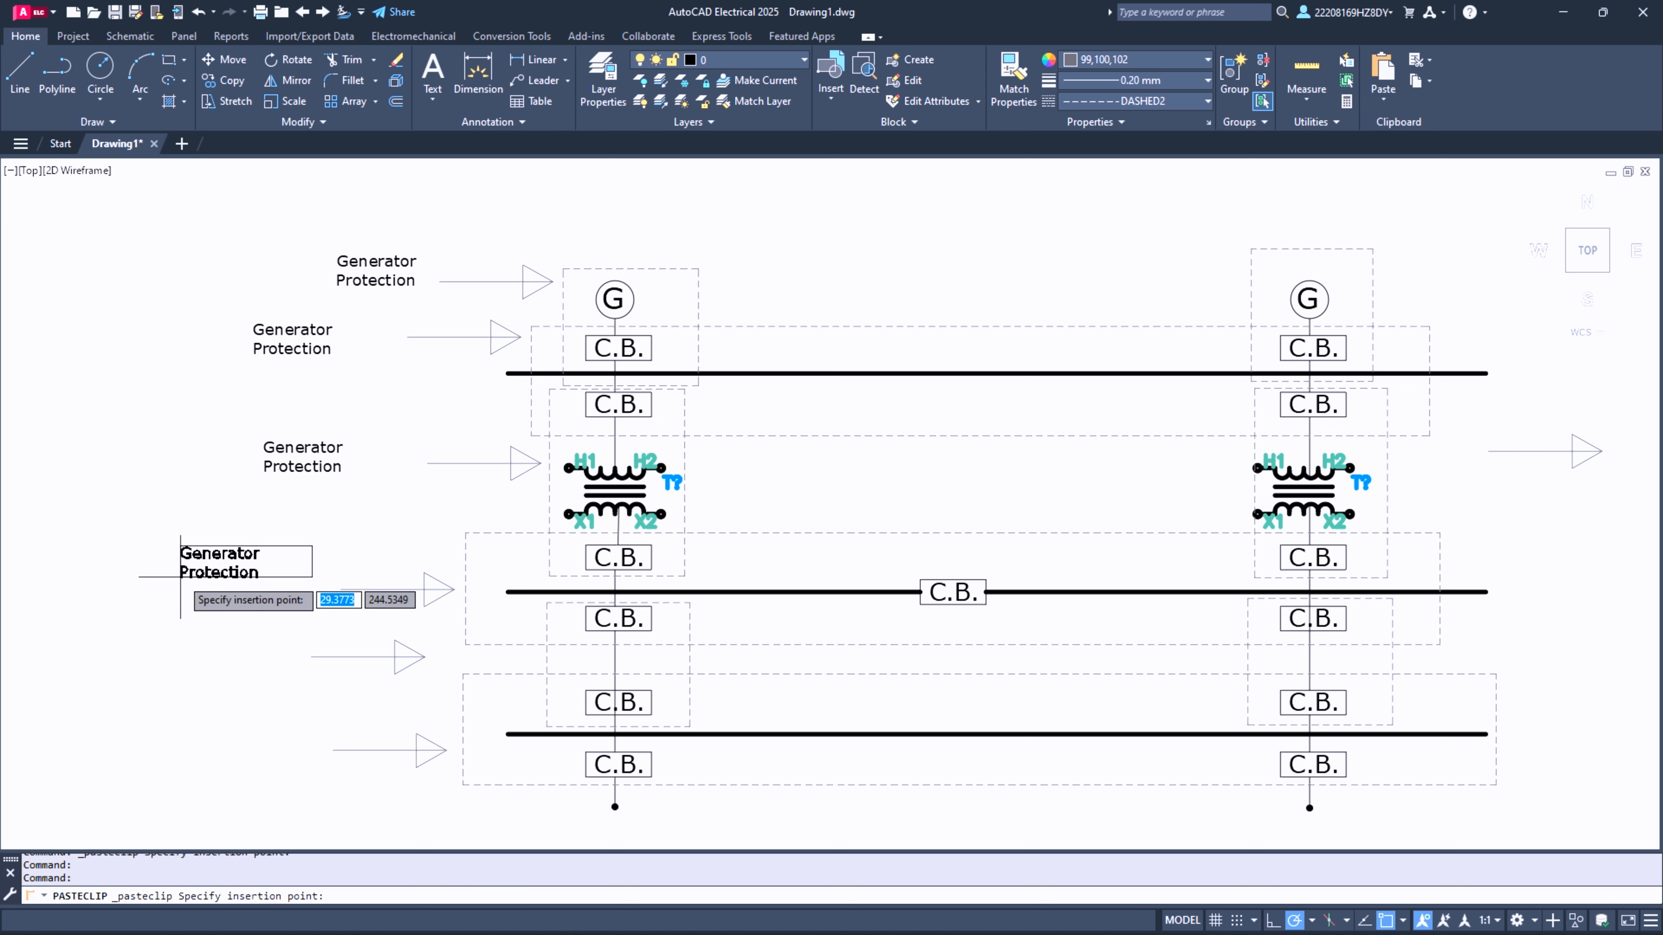
pyautogui.click(182, 588)
pyautogui.hotkey('ctrl', 'v')
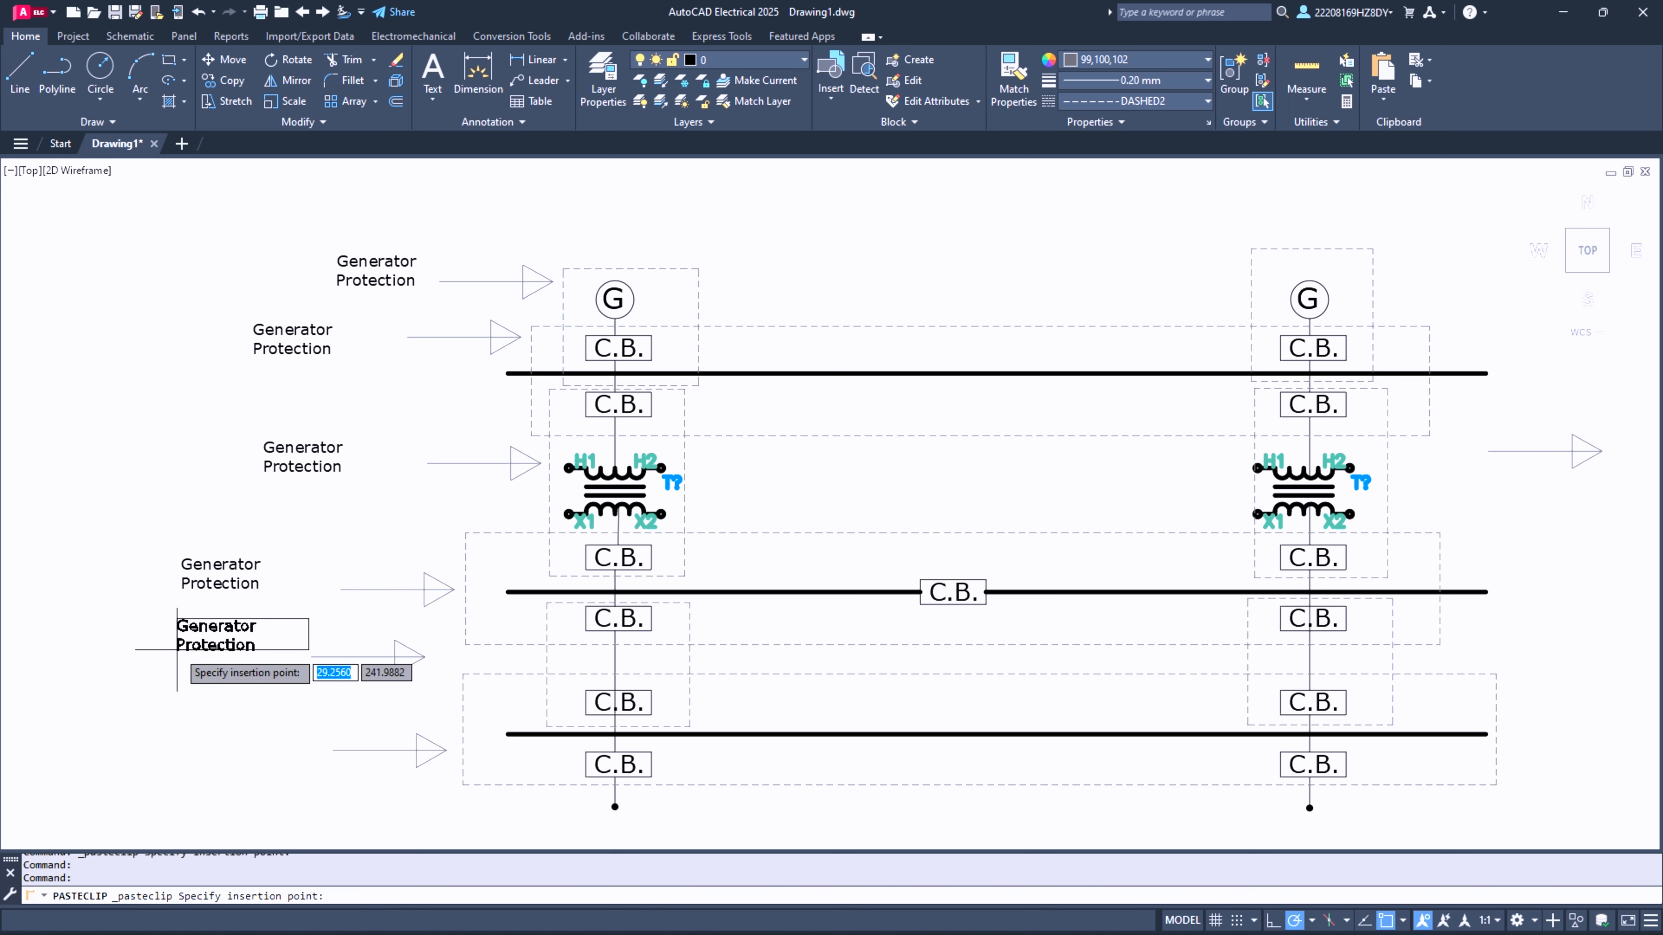
pyautogui.click(164, 670)
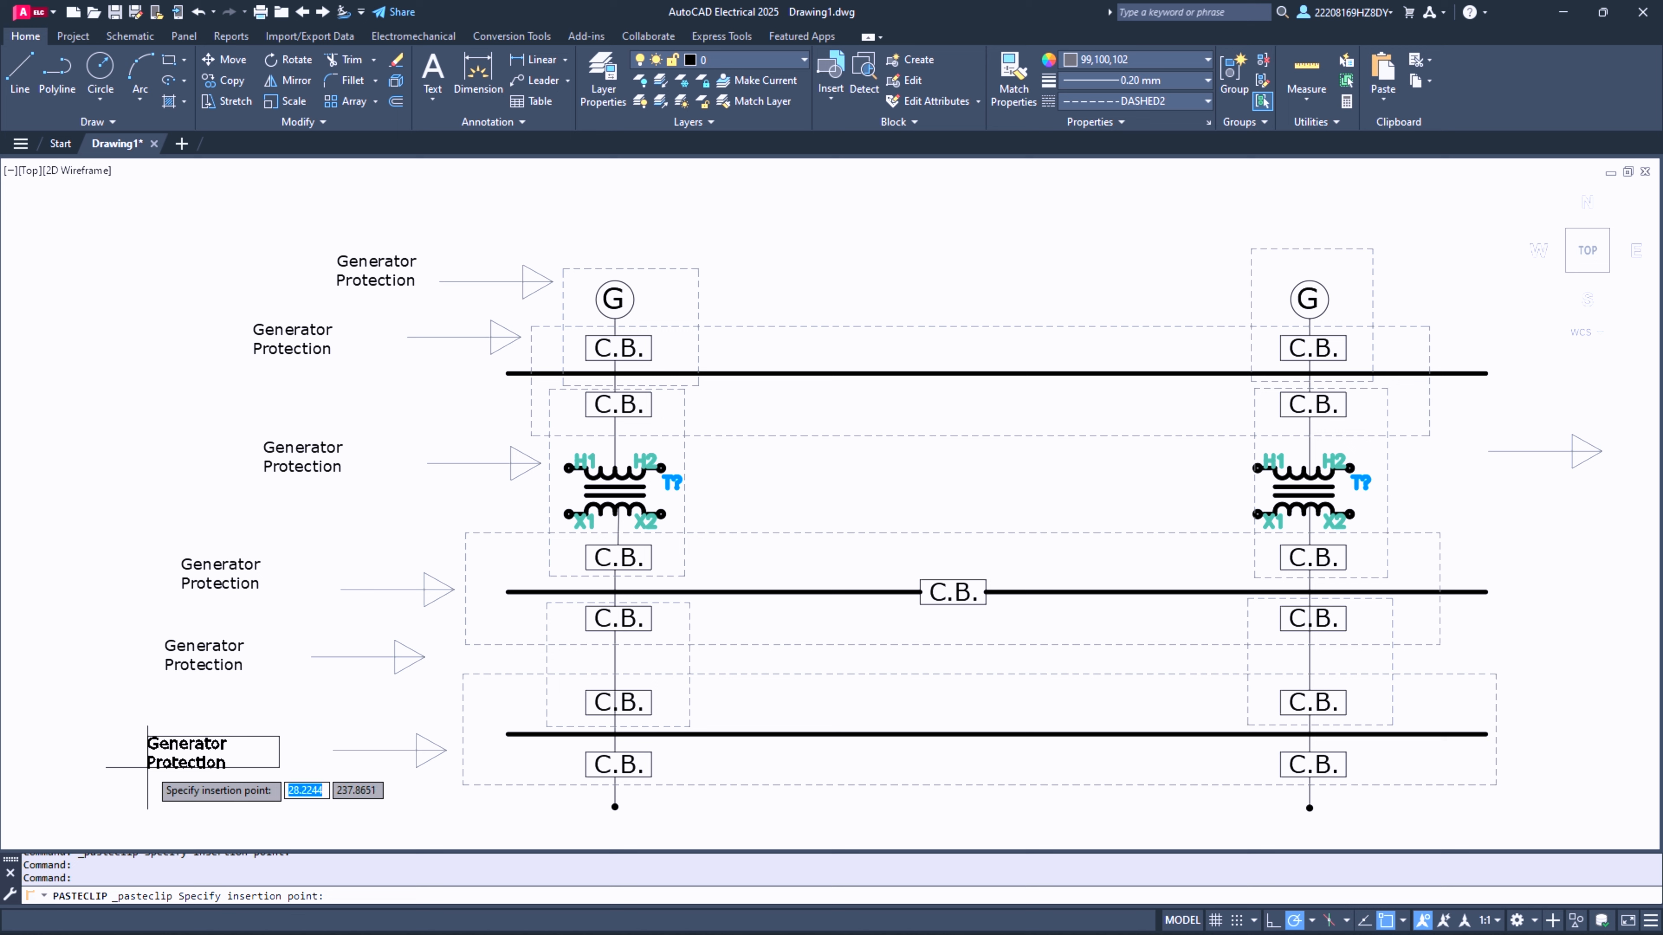
pyautogui.click(149, 768)
# - Replace the Generator Protection label beside the second arrow from the top with "Low Voltage Switchgear Protection", placing Protection on its own line
pyautogui.click(288, 333)
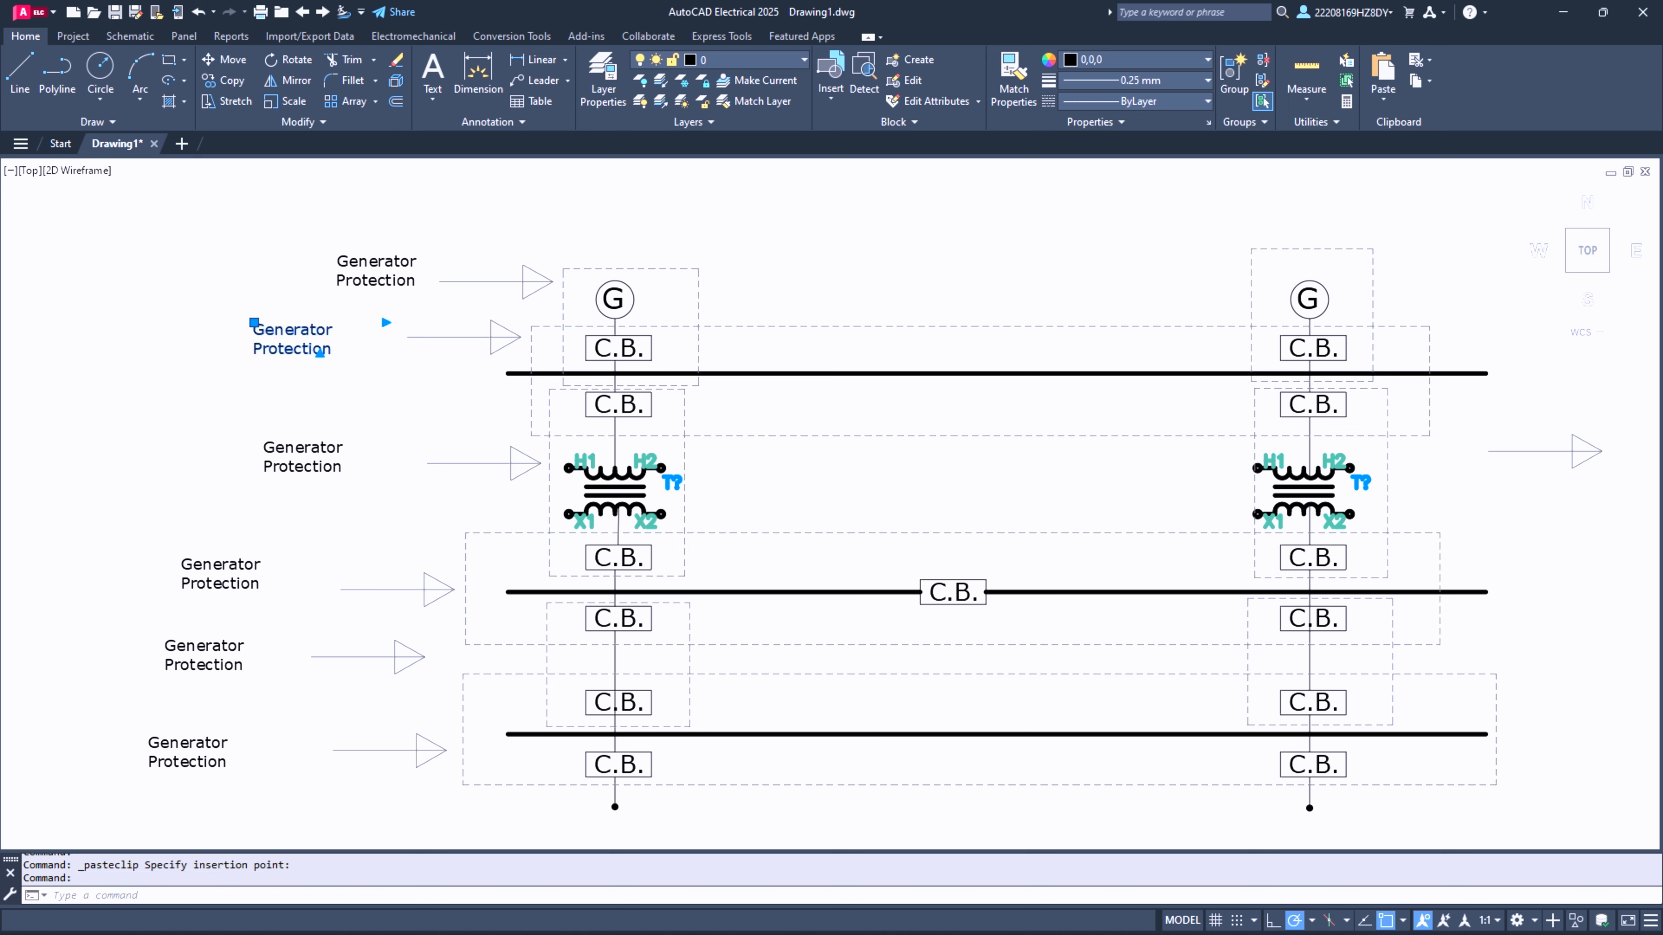
pyautogui.doubleClick(289, 334)
pyautogui.moveTo(341, 347); pyautogui.dragTo(275, 330)
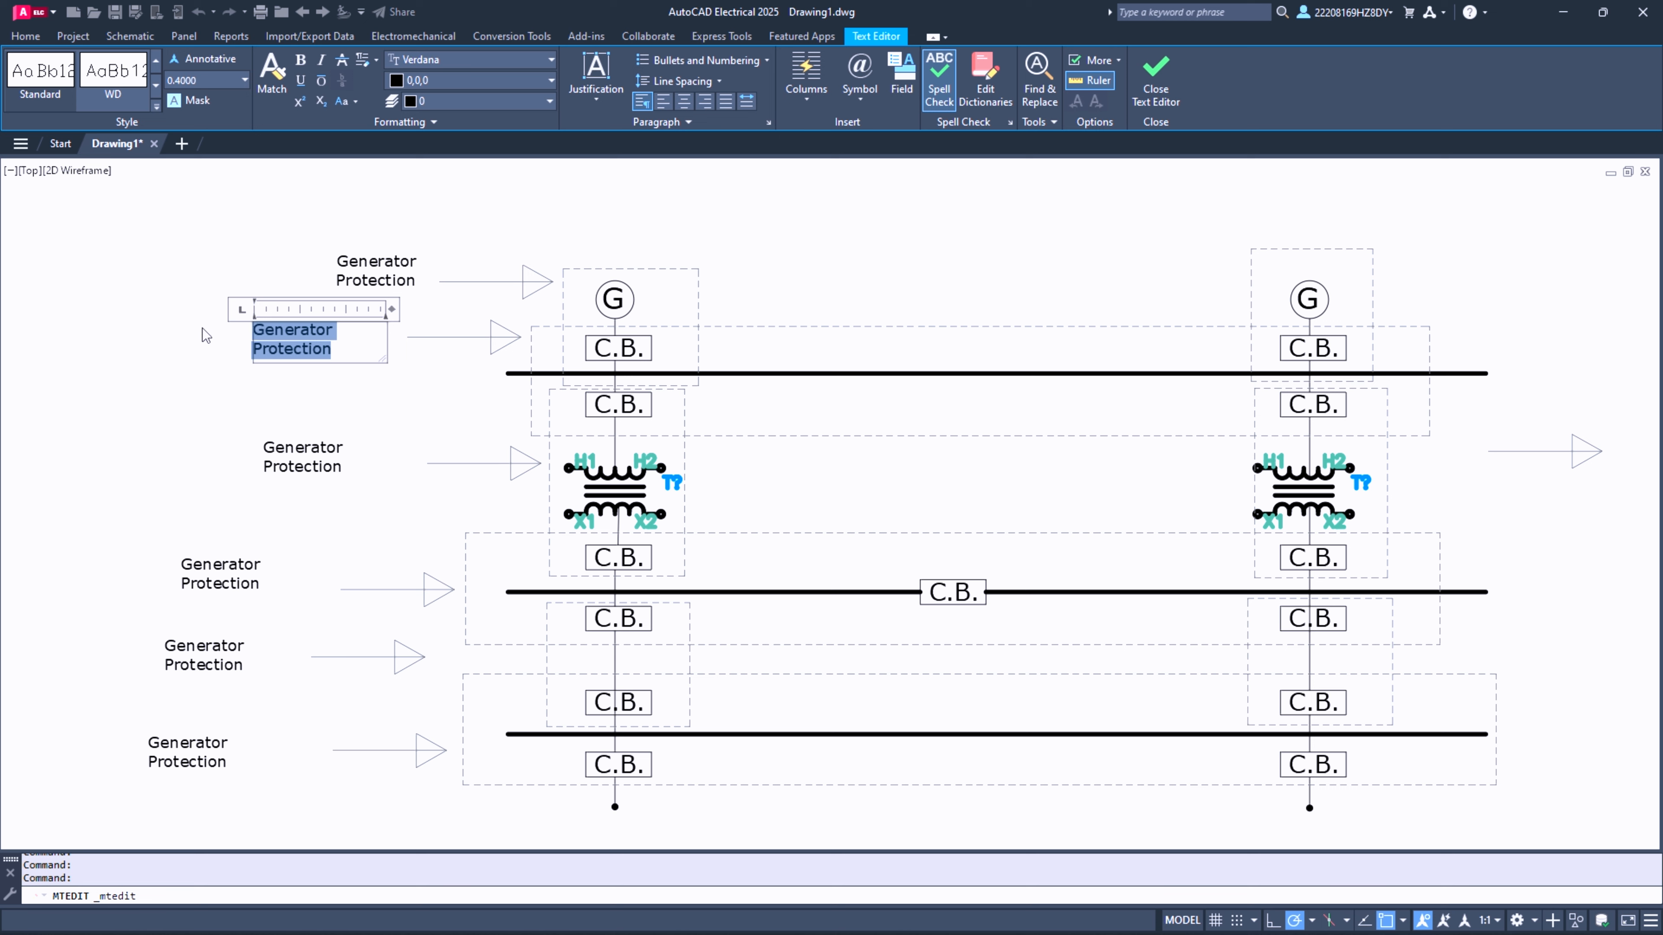
pyautogui.press('Delete')
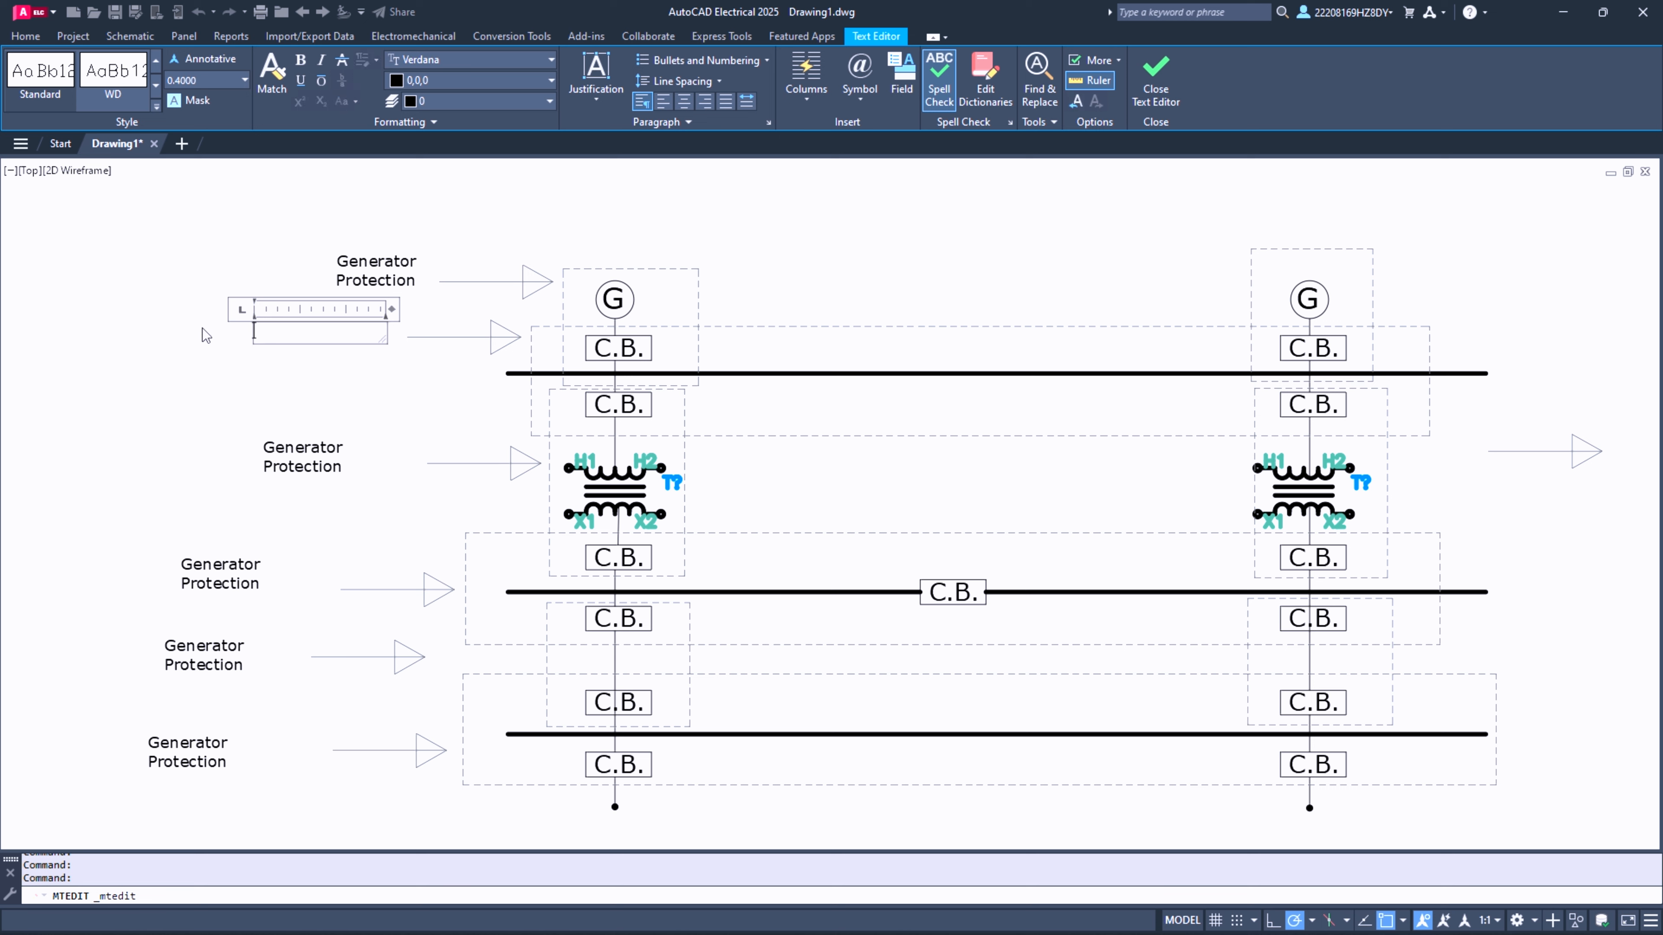
pyautogui.write('Low Voltage Switchgear')
pyautogui.press('Return')
pyautogui.write('Protection')
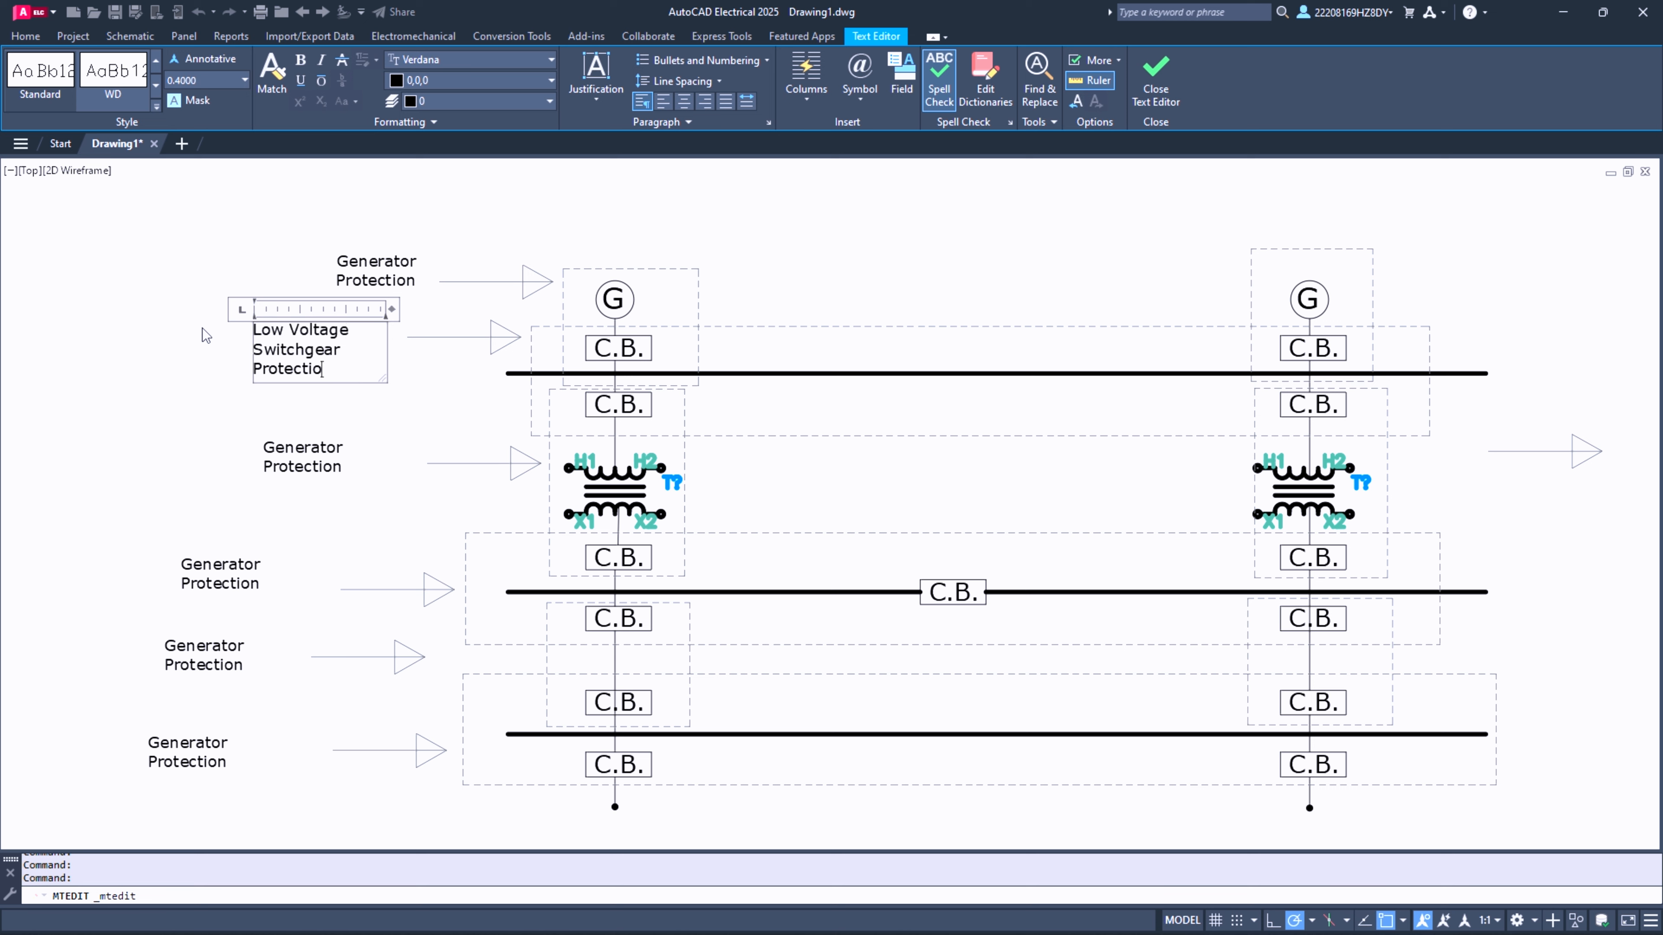
# - Replace the label beside the transformer zone's arrow with "Power Tranformer Protection"
pyautogui.click(297, 453)
pyautogui.click(298, 452)
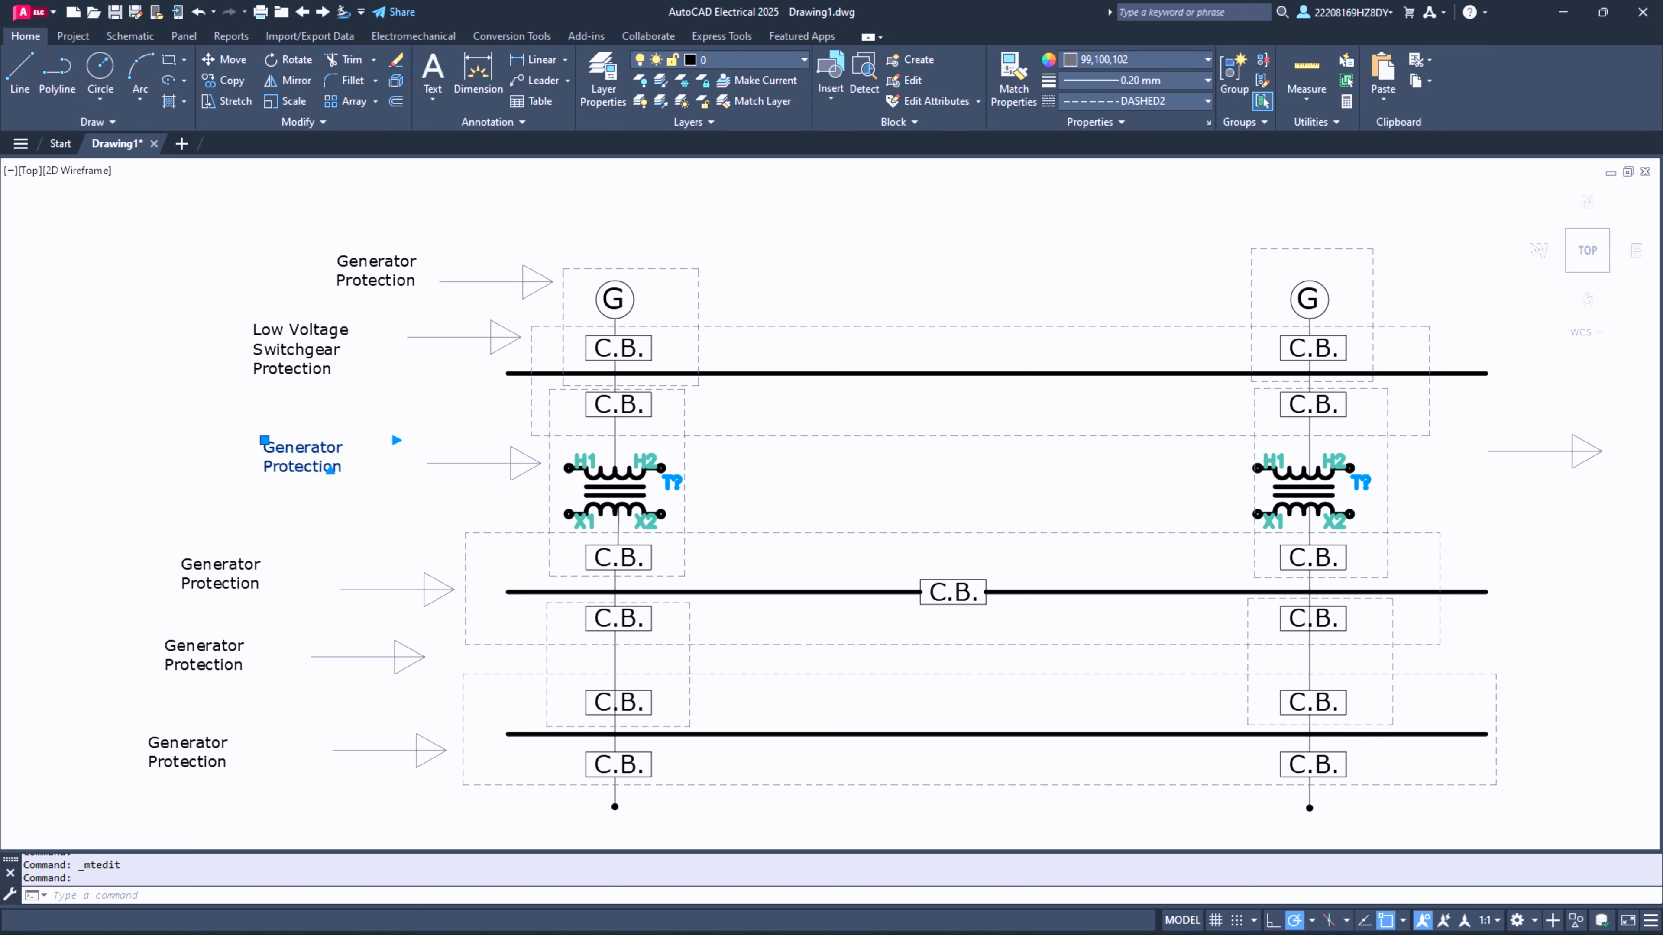
pyautogui.doubleClick(297, 452)
pyautogui.write('Power Tran')
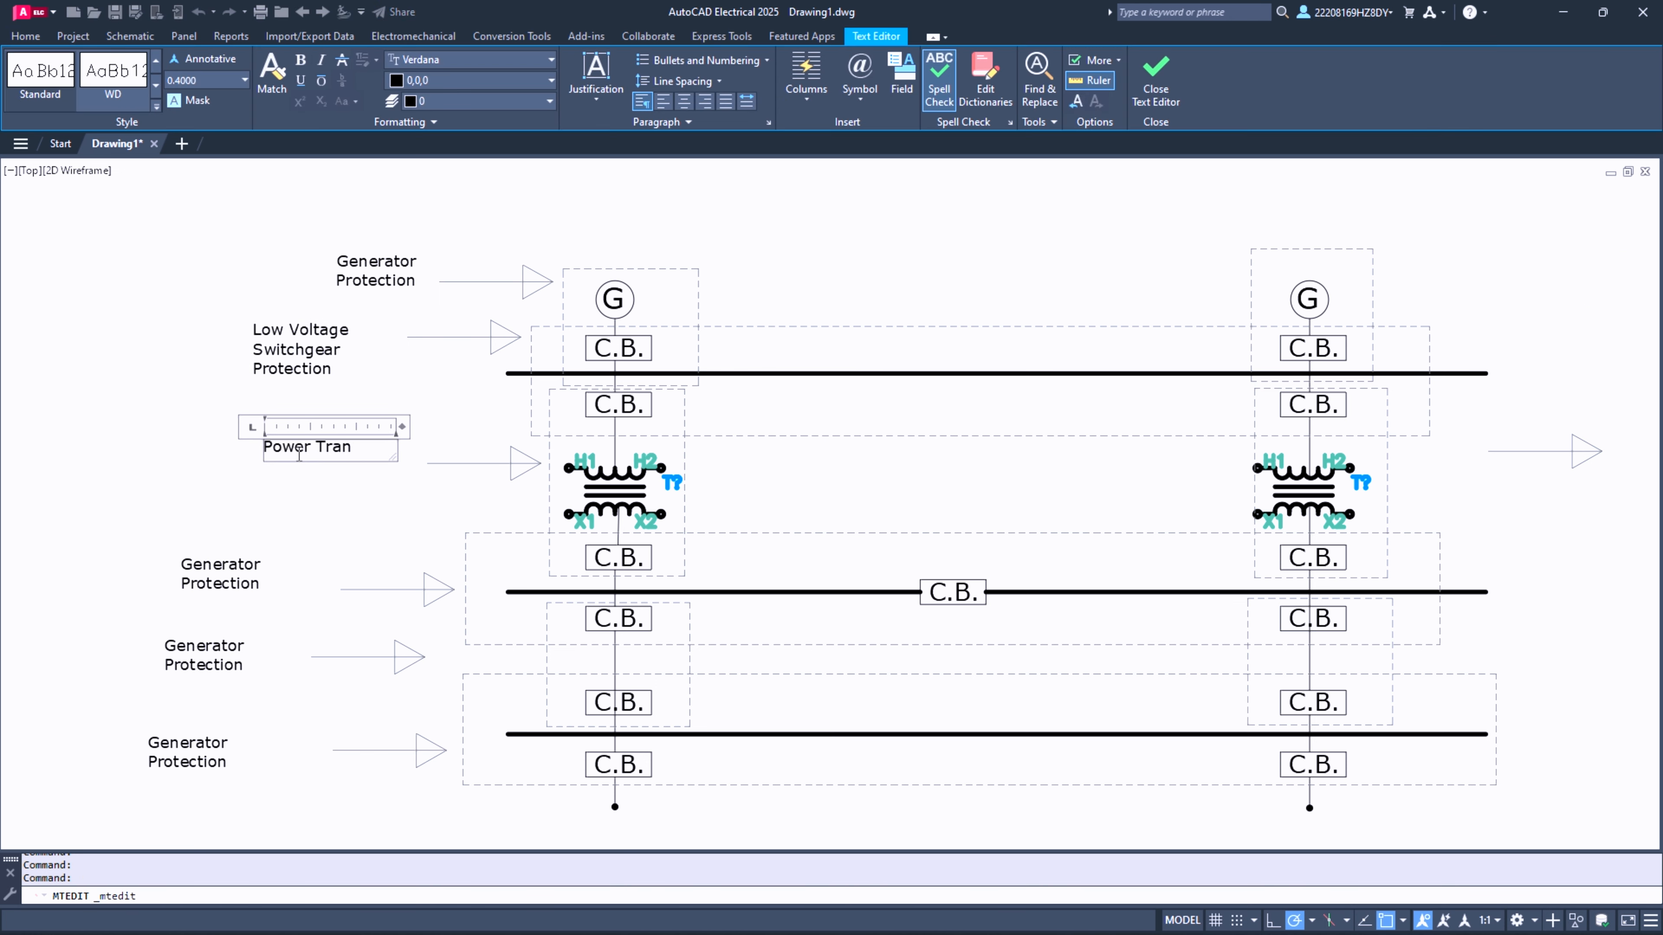
pyautogui.write('former Protection')
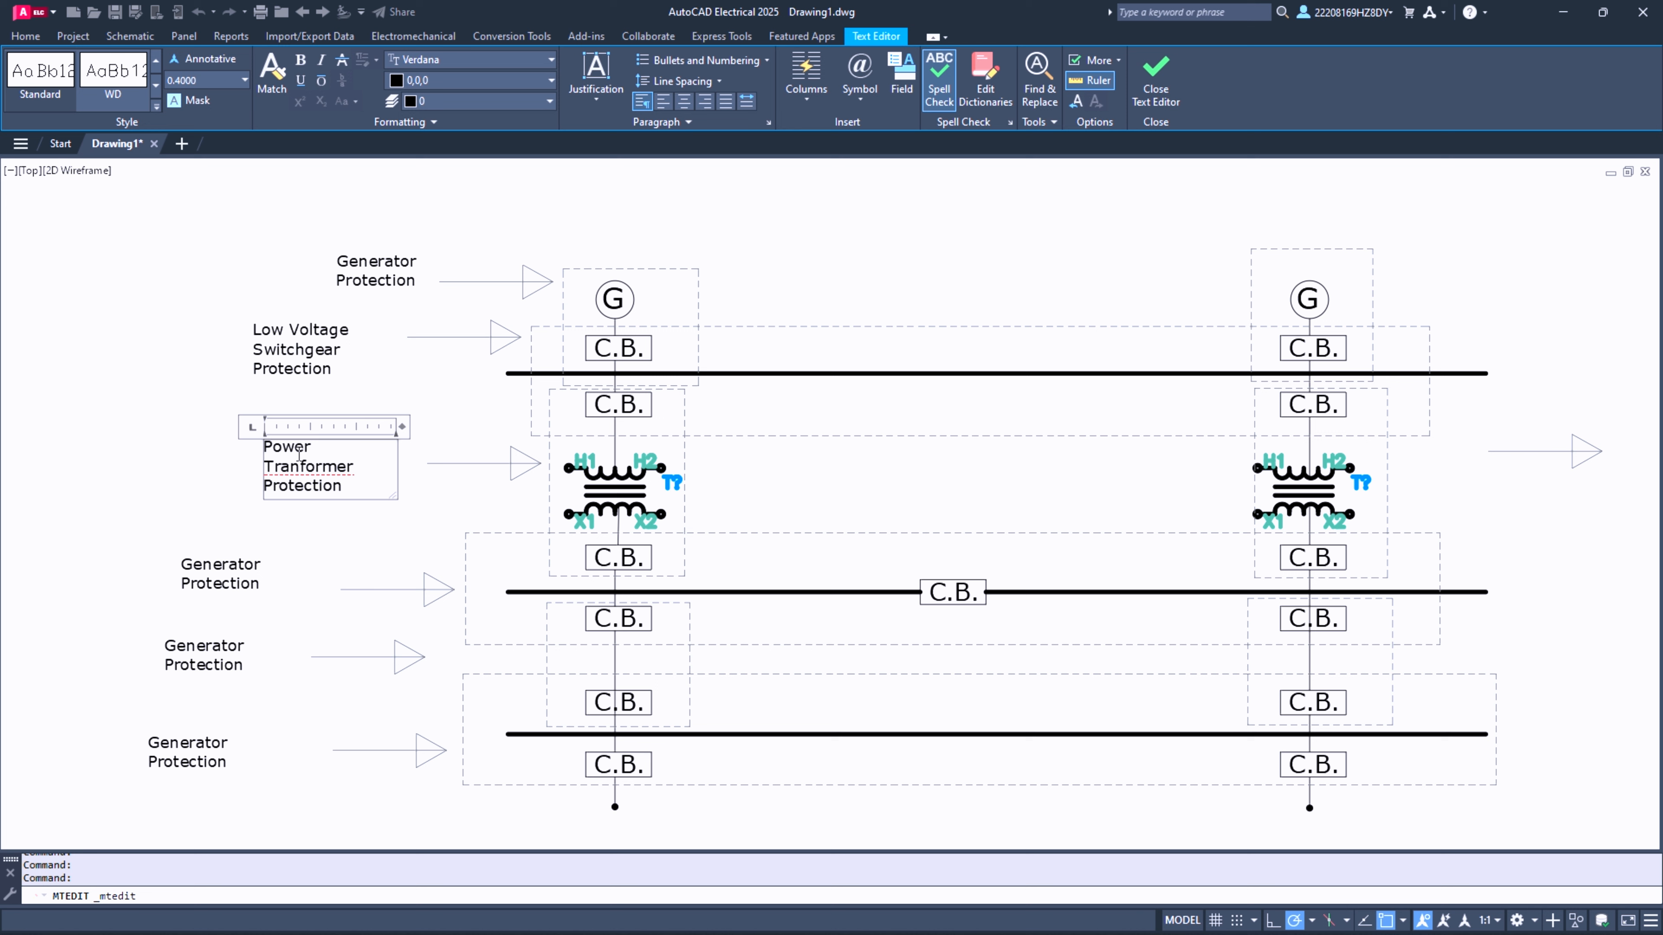
pyautogui.click(317, 564)
# - Replace the label beside the fourth arrow, at the middle busbar zone, with "High Voltage Switch Gear Protection"
pyautogui.click(238, 564)
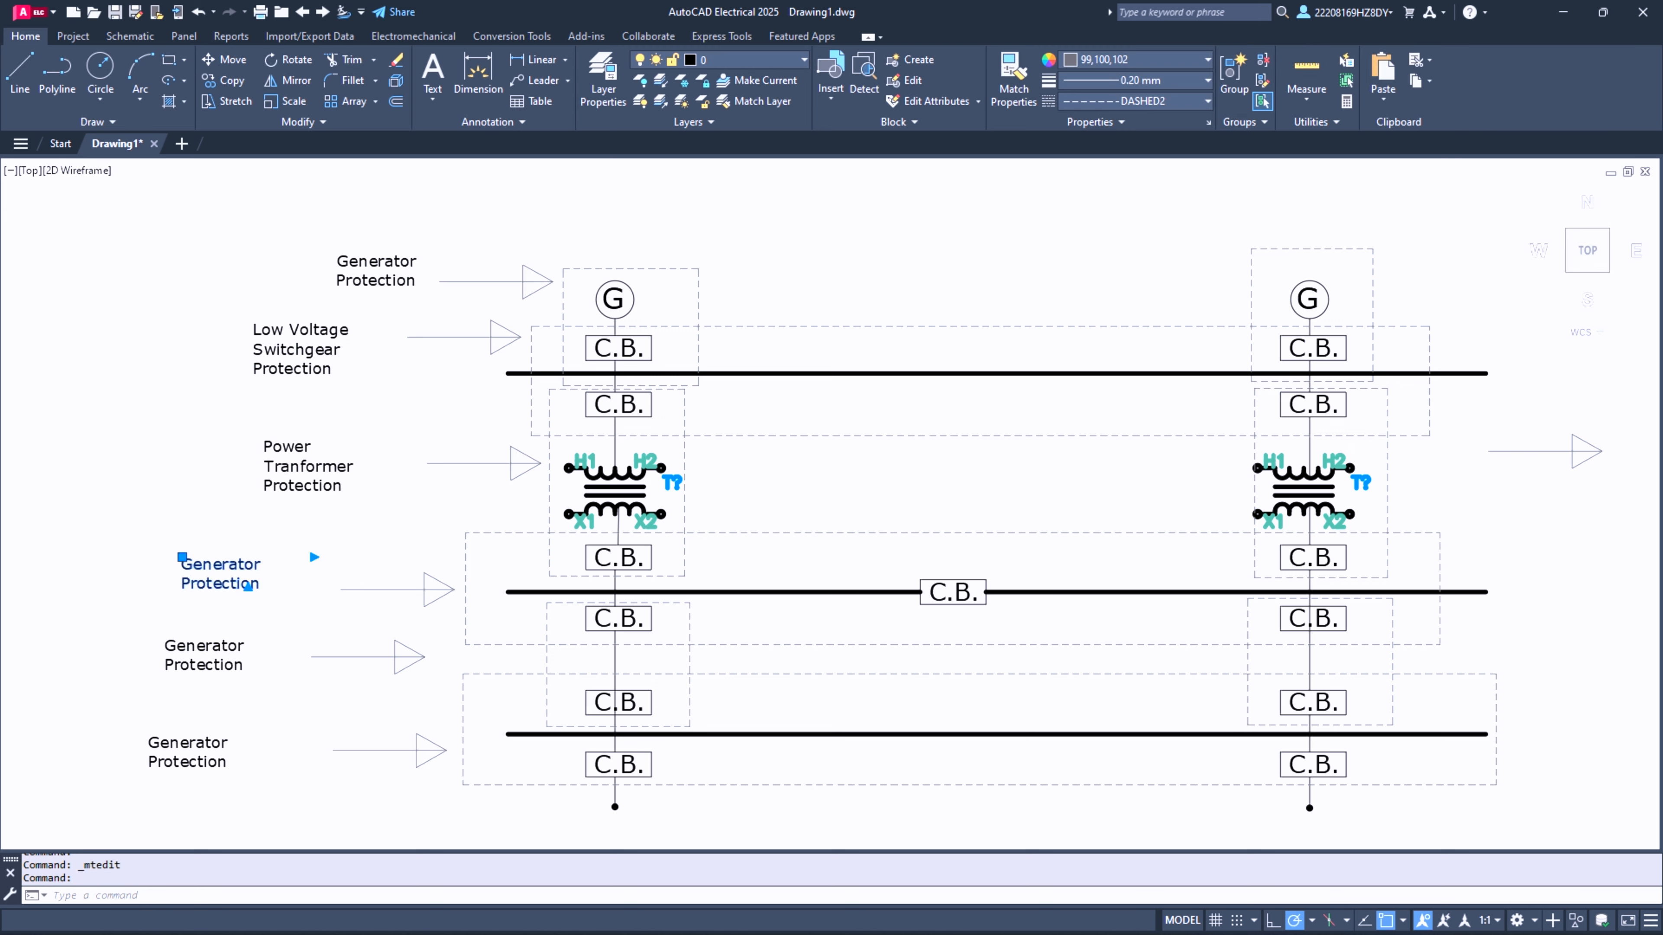
pyautogui.doubleClick(239, 565)
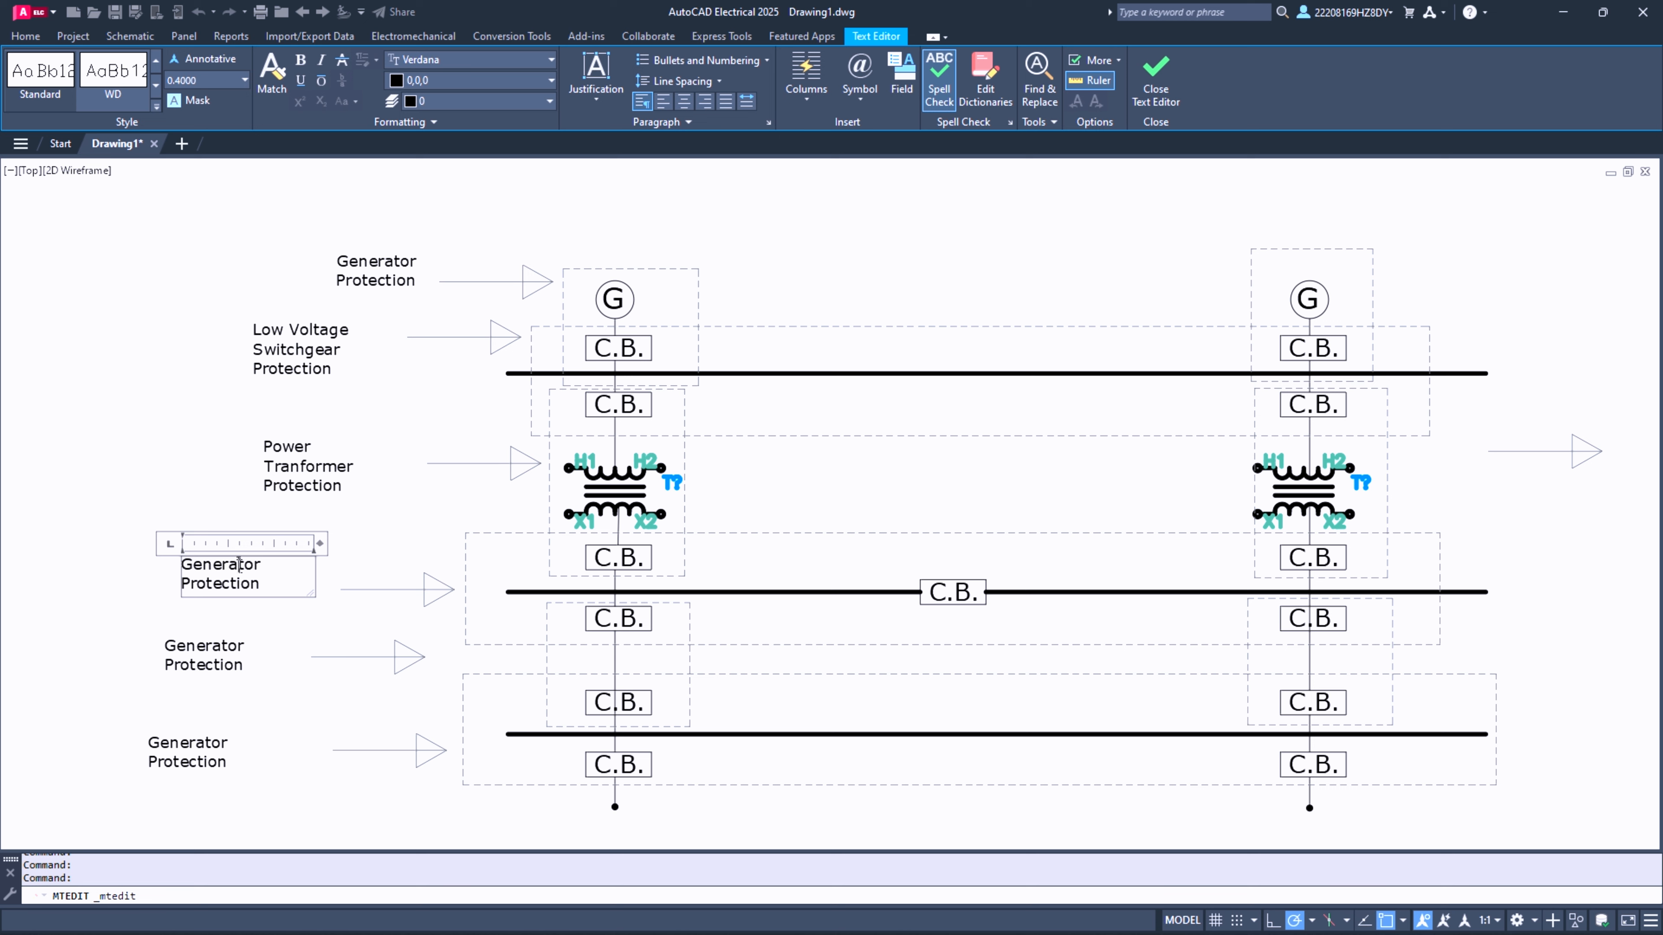
pyautogui.hotkey('ctrl', 'a')
pyautogui.write('High Voltage Swit')
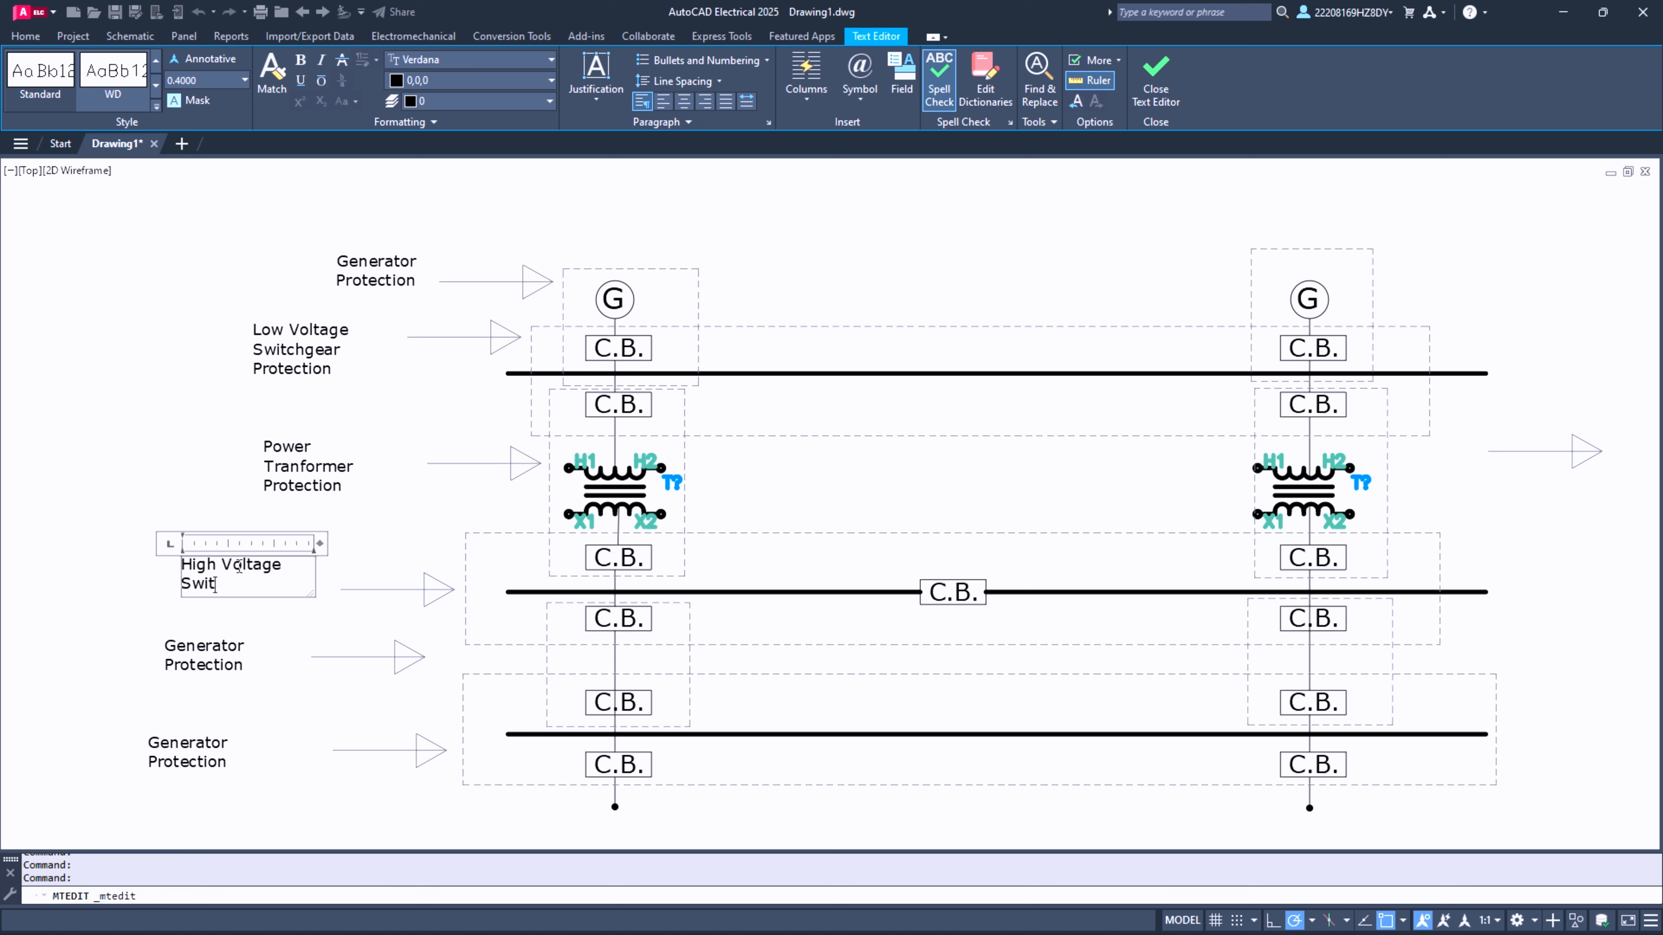
pyautogui.write('ch Gear Protection')
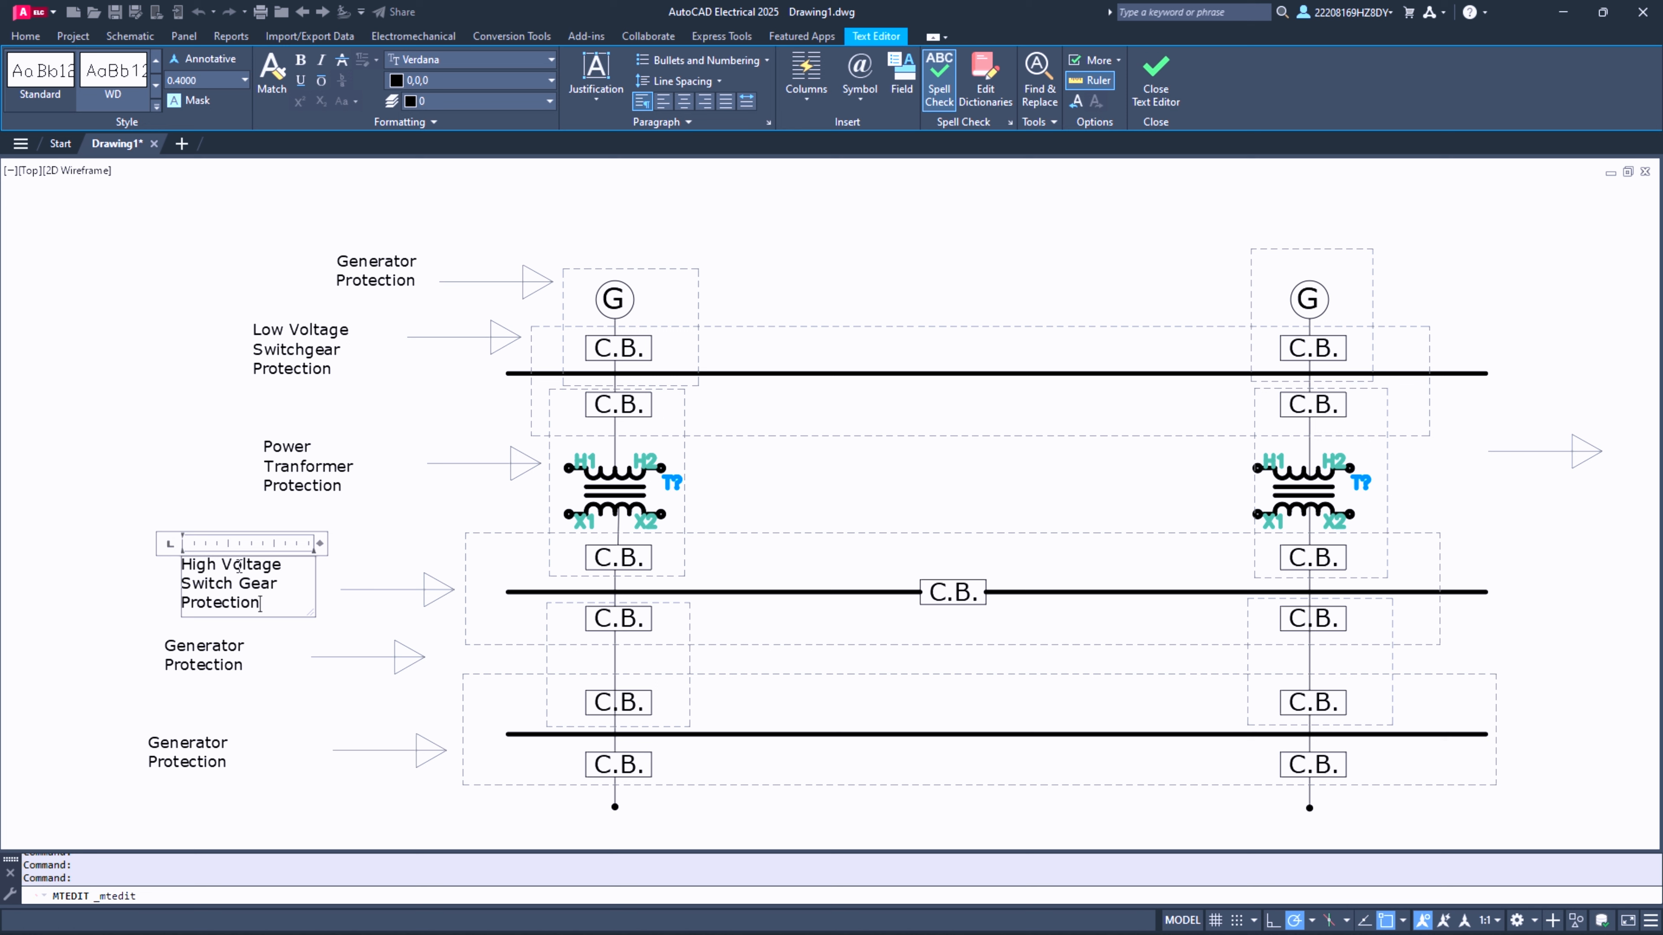
pyautogui.click(233, 648)
# - Replace the label beside the fifth arrow with "Transformer ine protection"
pyautogui.click(197, 647)
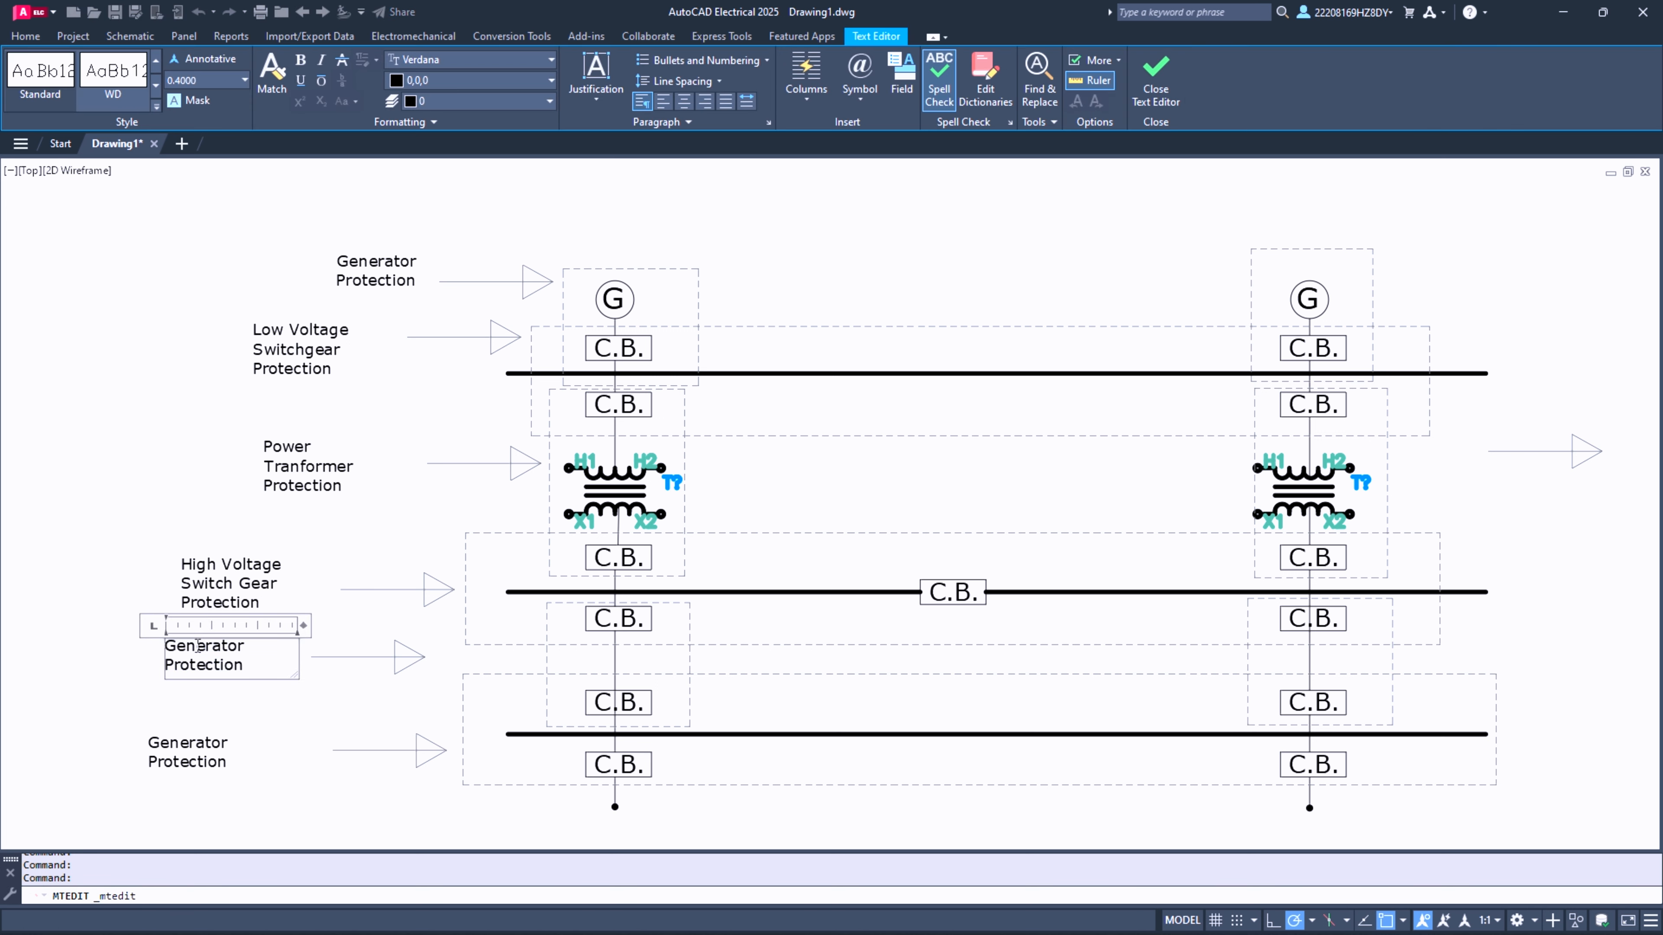
pyautogui.hotkey('ctrl', 'a')
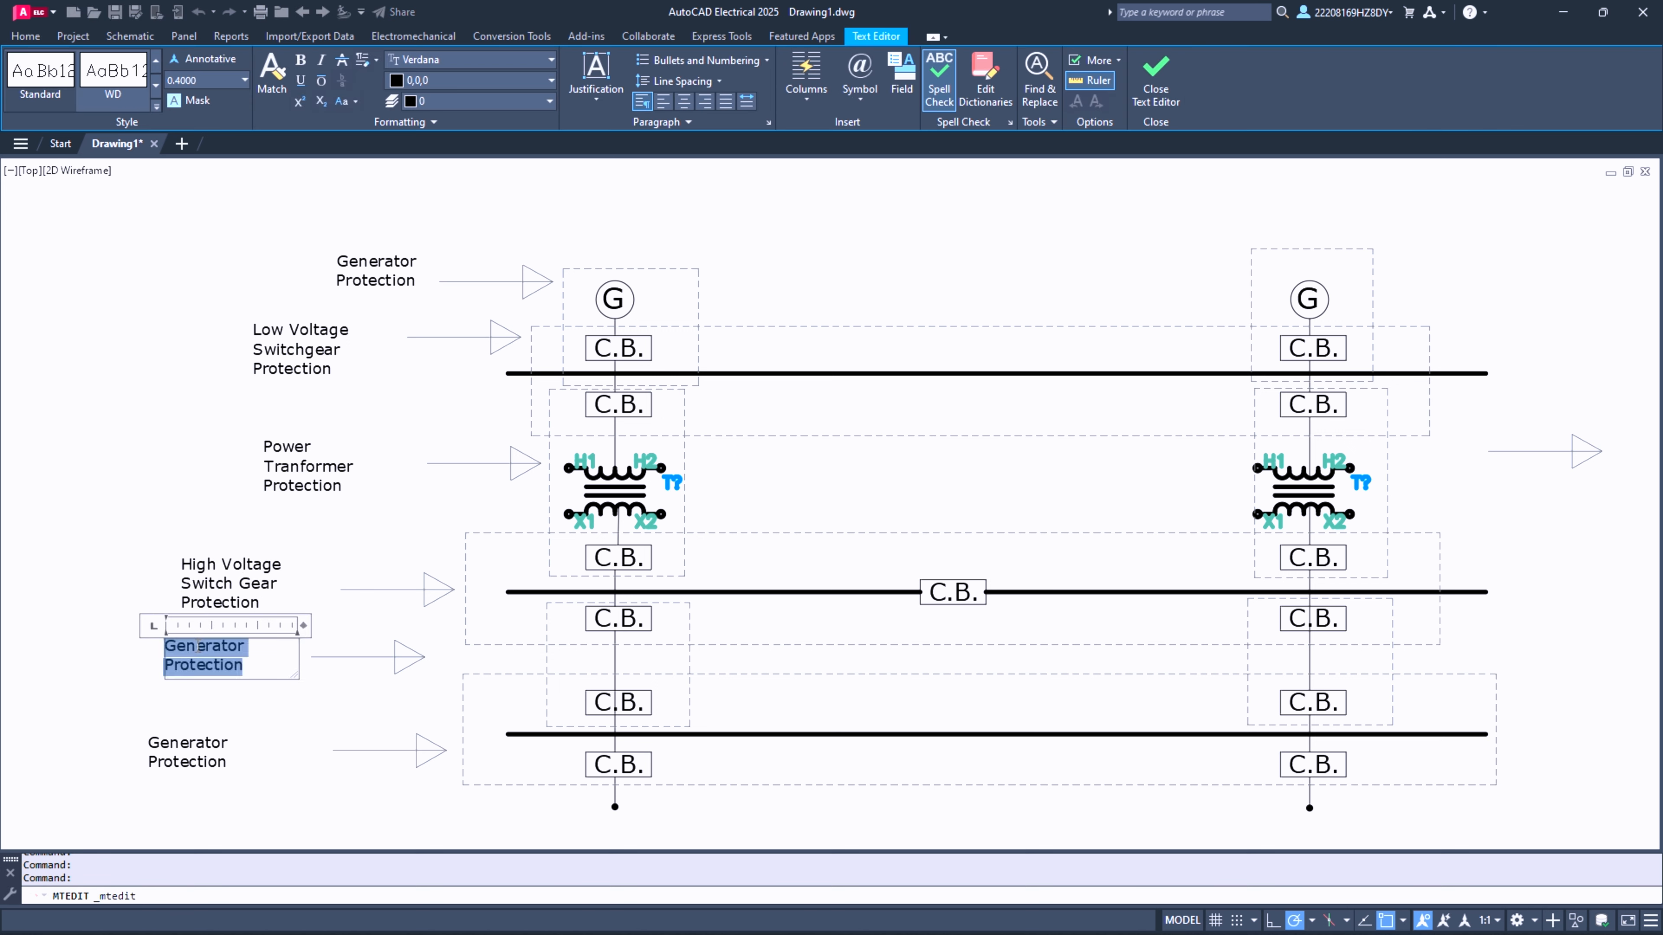
pyautogui.write('Trand')
pyautogui.write('former ine pr')
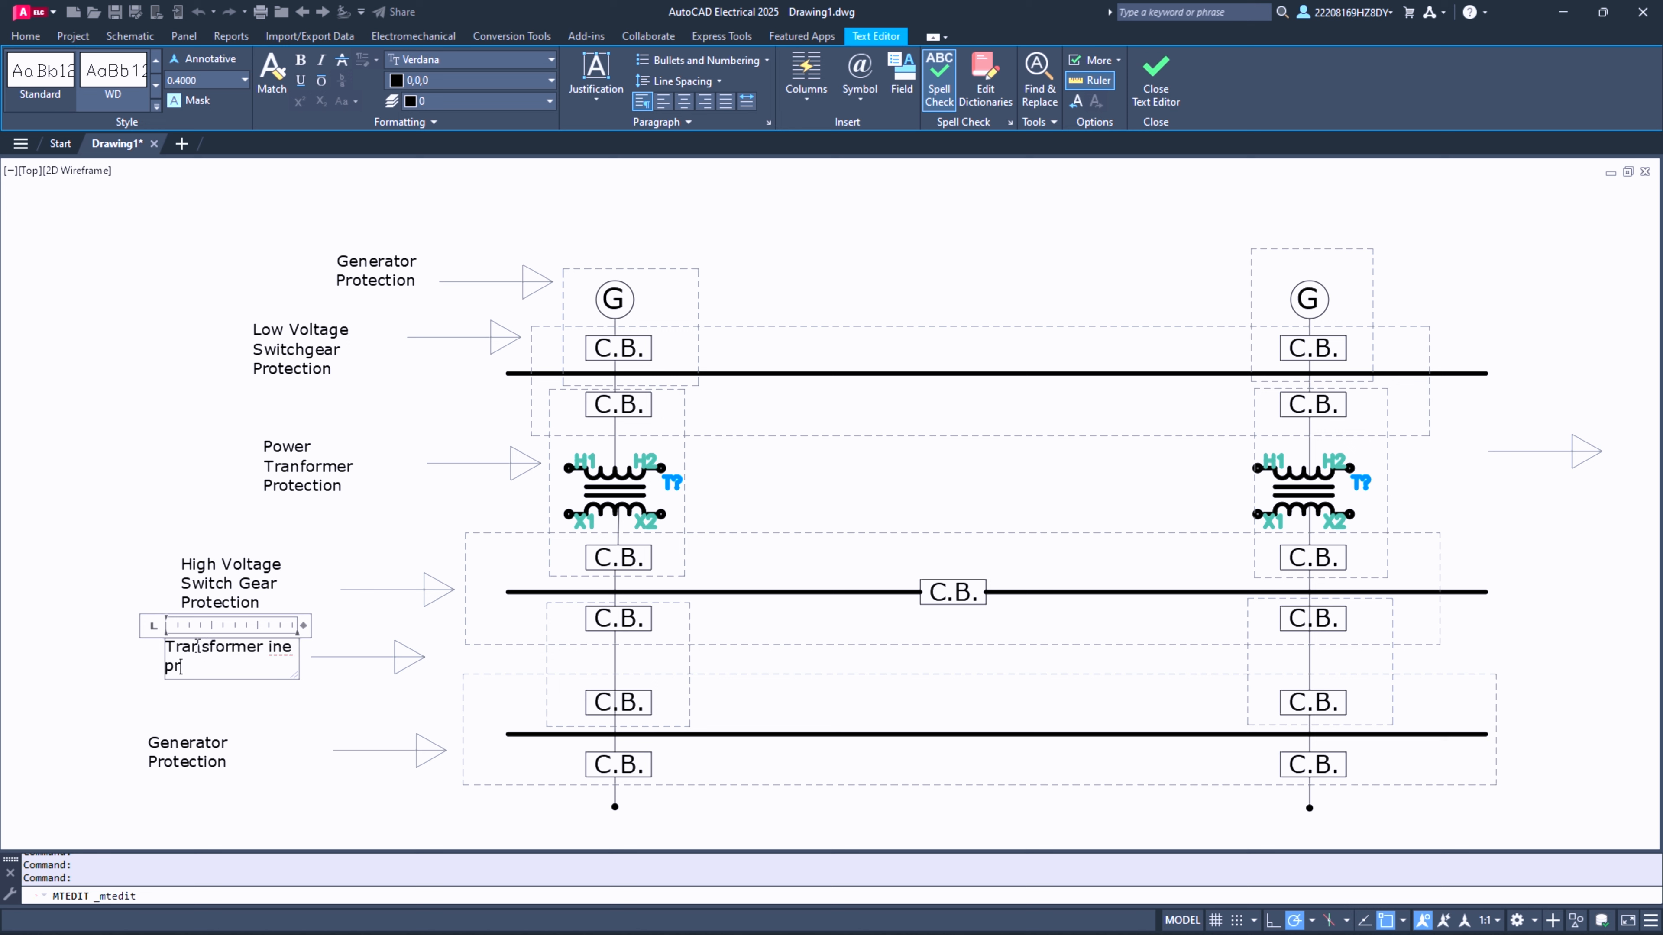
pyautogui.write('otection')
pyautogui.click(258, 745)
# - Replace the label beside the lowest arrow with "High Voltage switch Gear Protection"
pyautogui.doubleClick(178, 745)
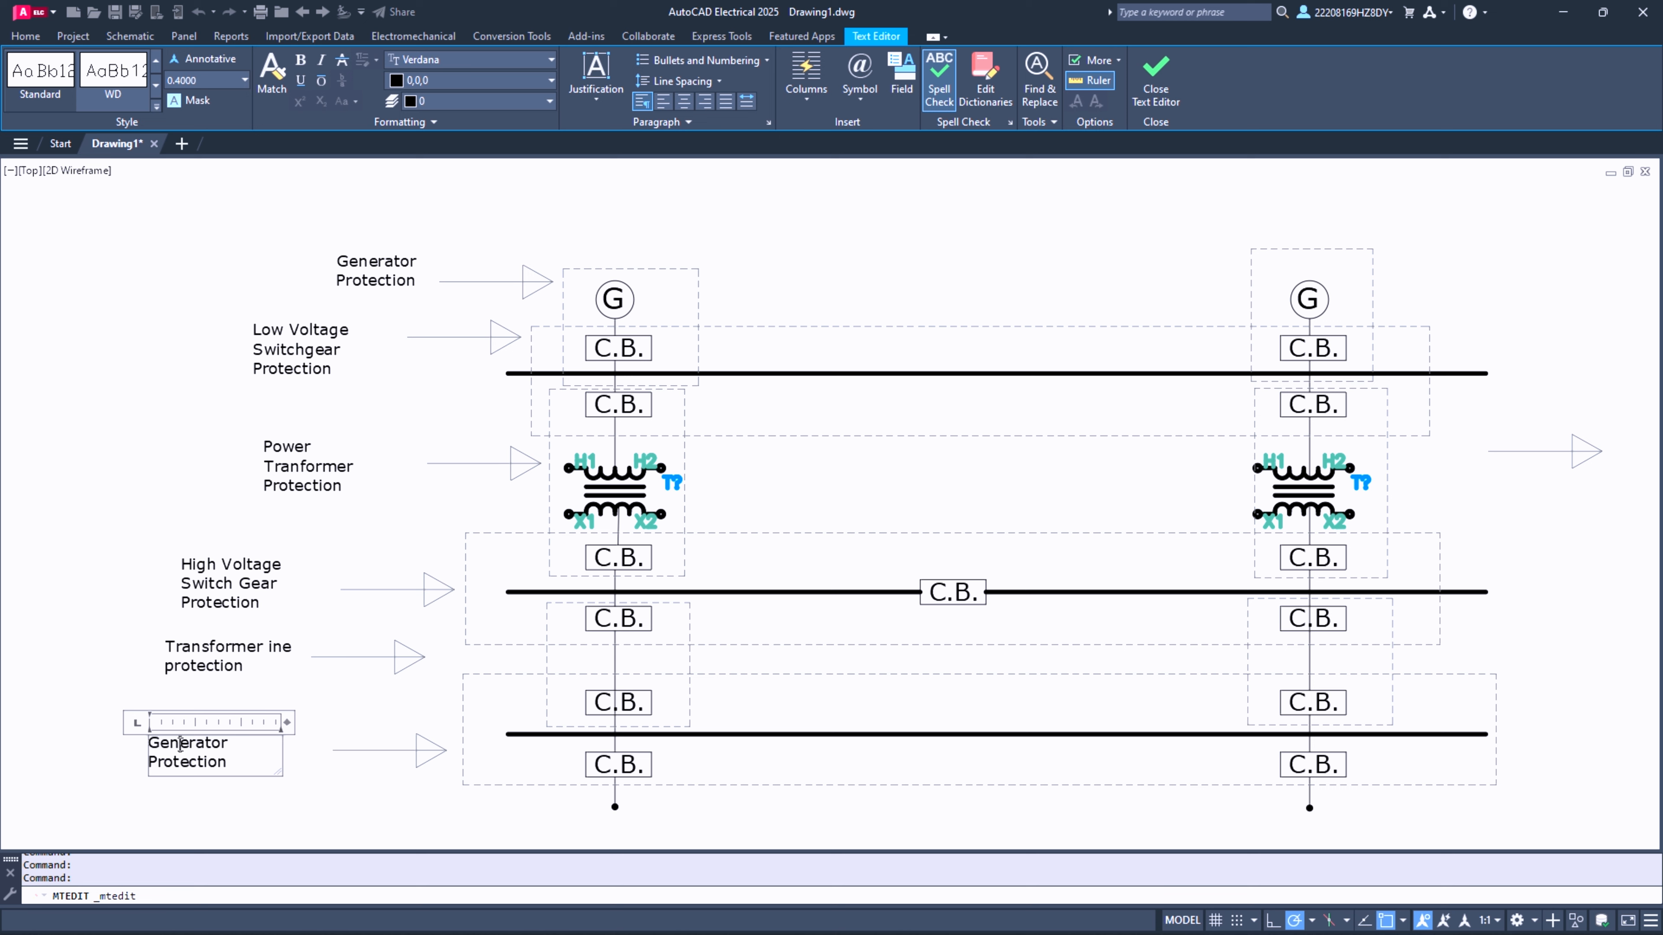
pyautogui.hotkey('ctrl', 'a')
pyautogui.write('Hig')
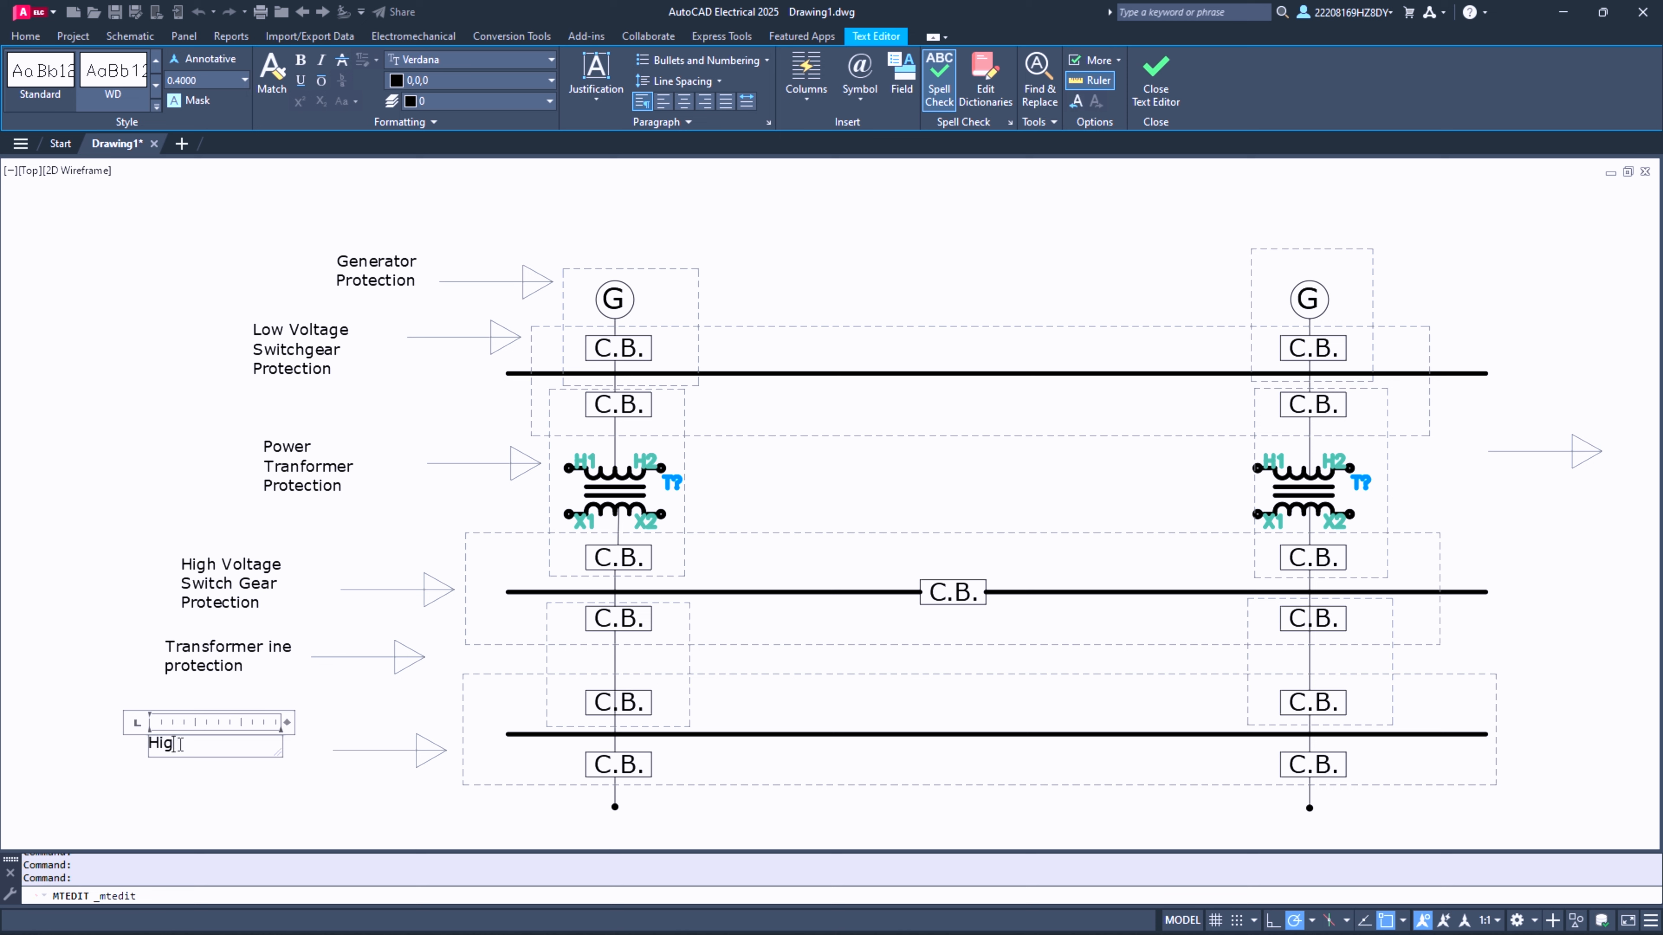
pyautogui.write('h Voltage switch Gear ')
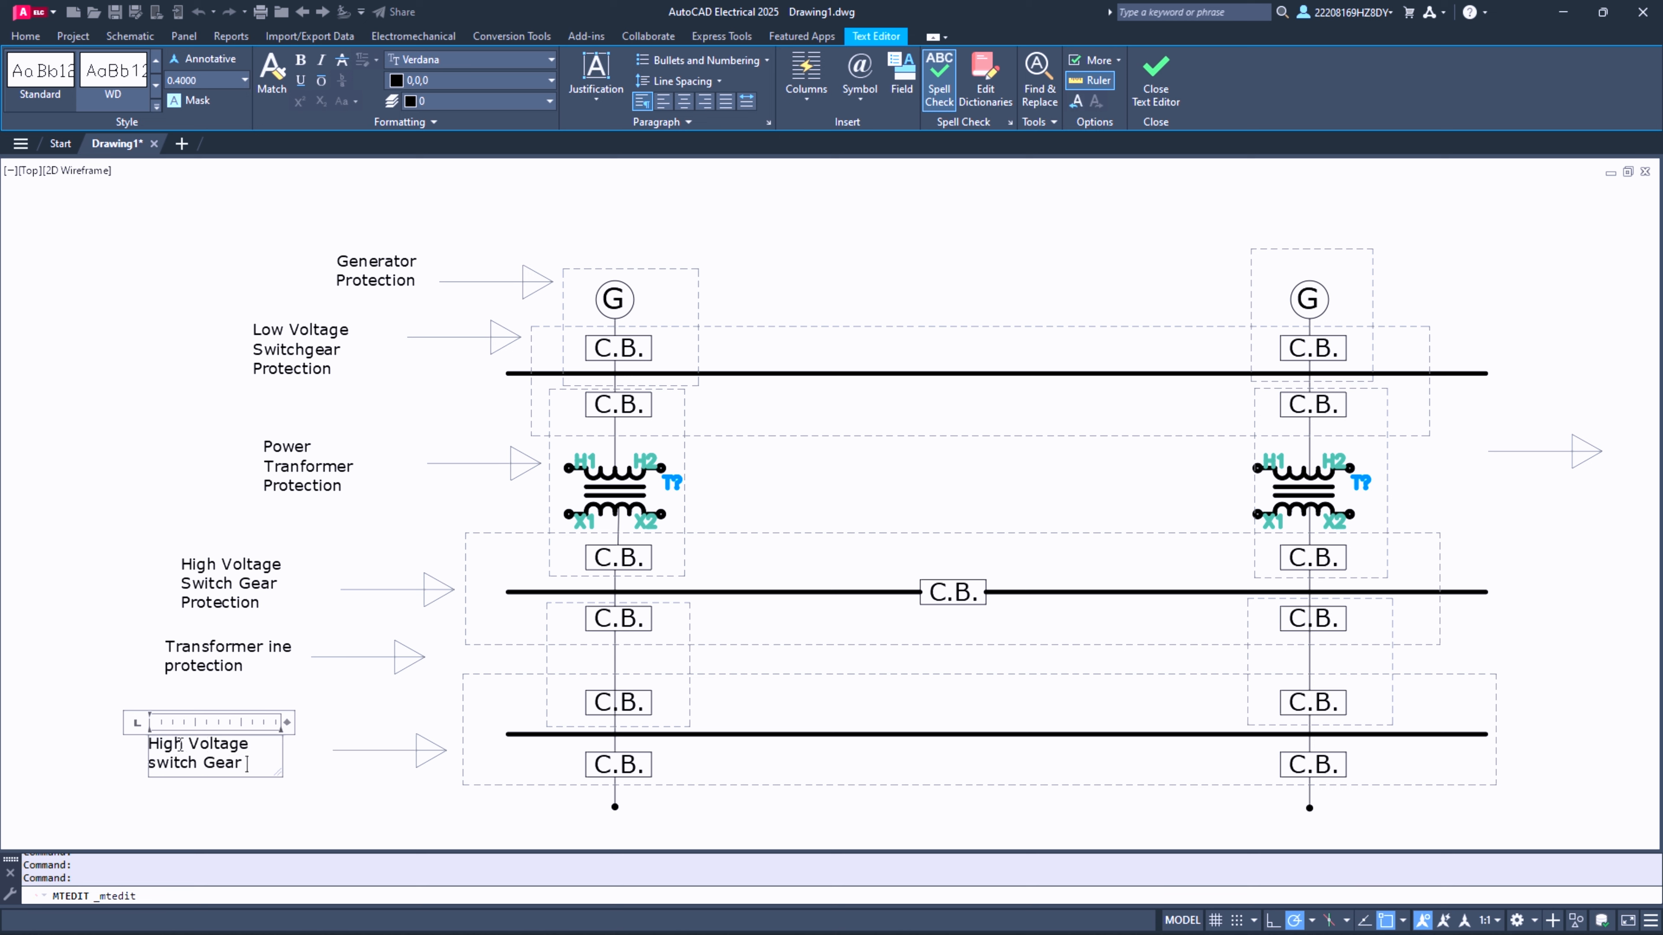
pyautogui.write('Pro')
pyautogui.write('tection')
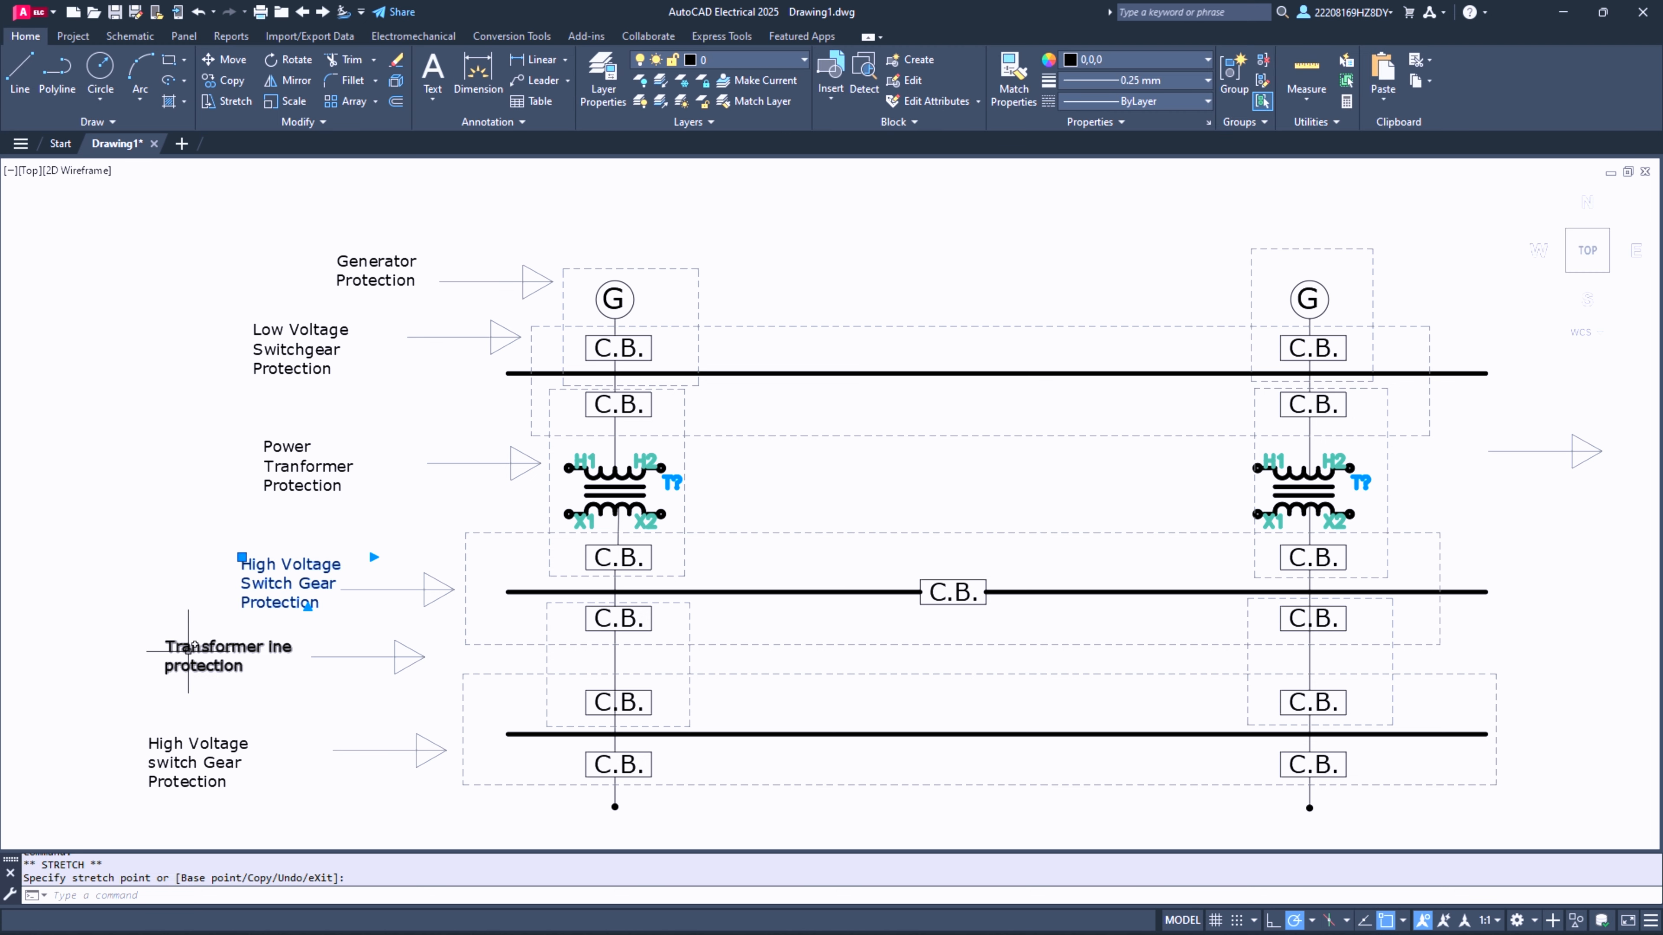
# - Move both High Voltage switch gear labels and the "Transformer ine protection" label closer to the tails of their arrows
pyautogui.click(186, 652)
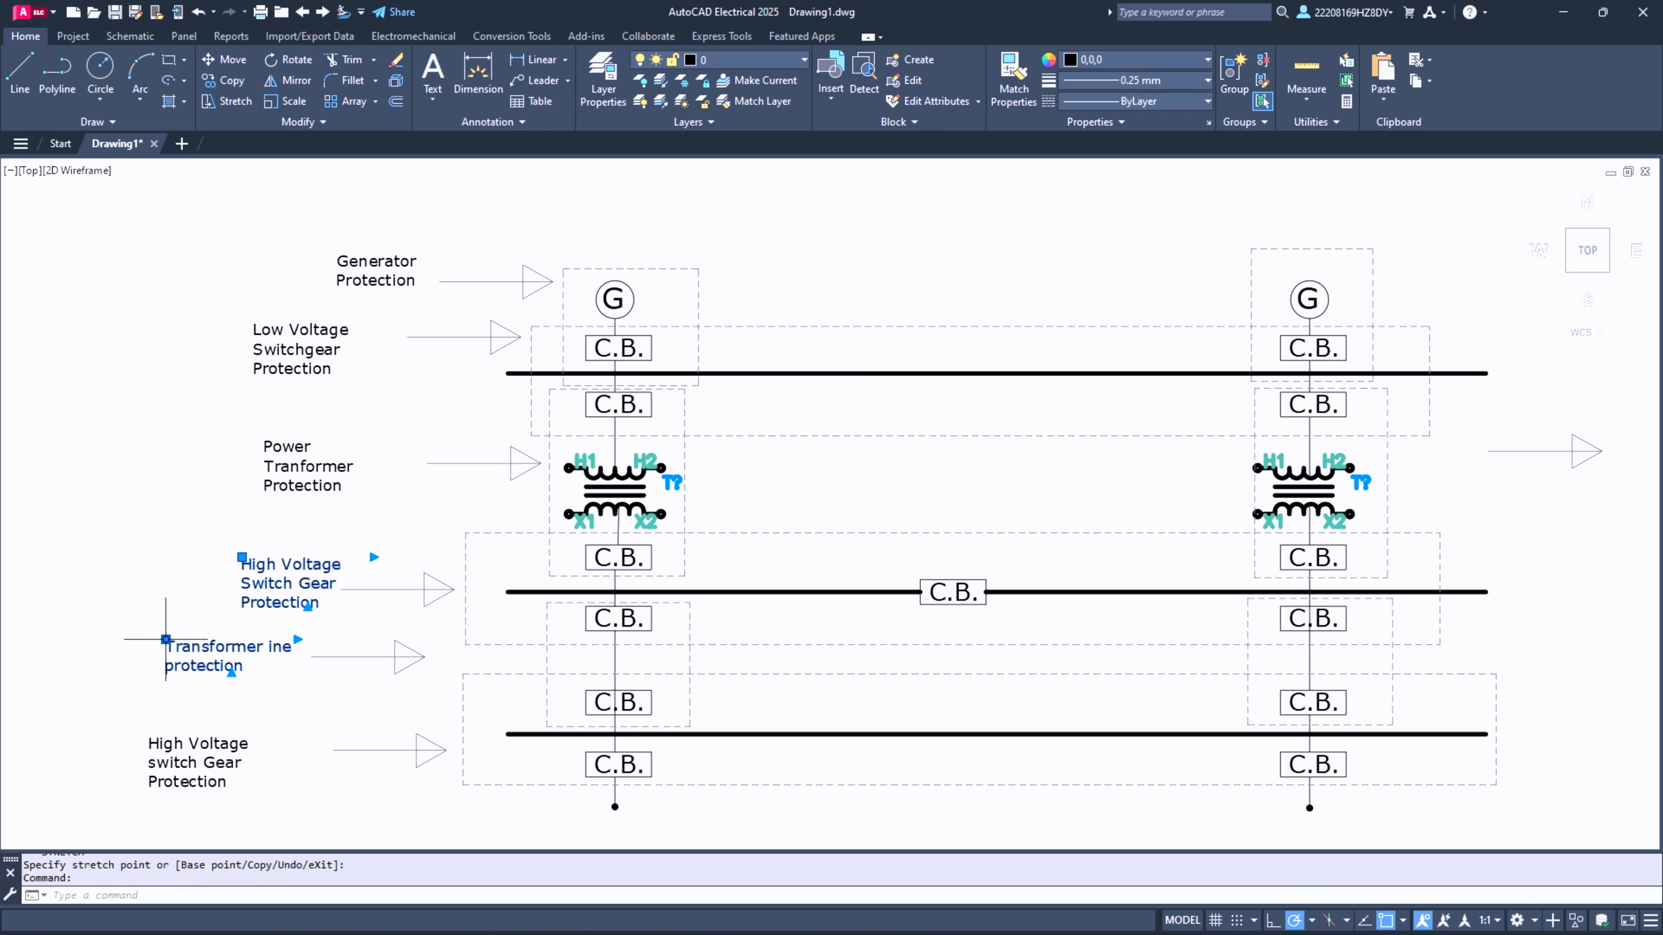
pyautogui.click(165, 640)
pyautogui.click(203, 632)
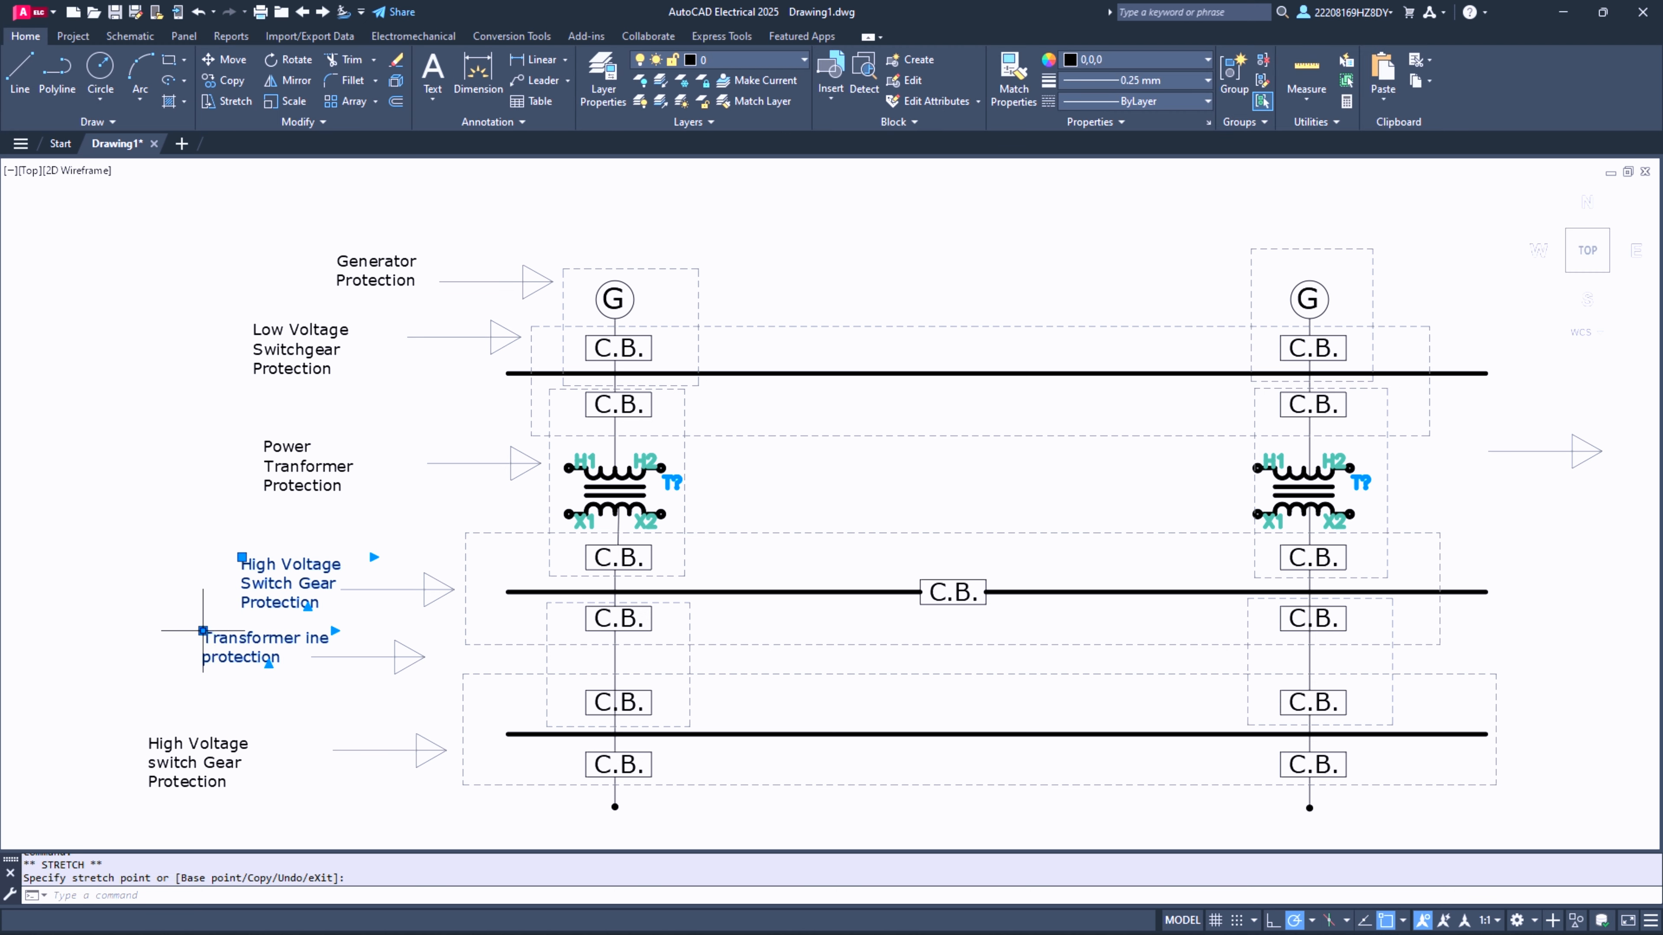
pyautogui.click(165, 760)
pyautogui.click(149, 736)
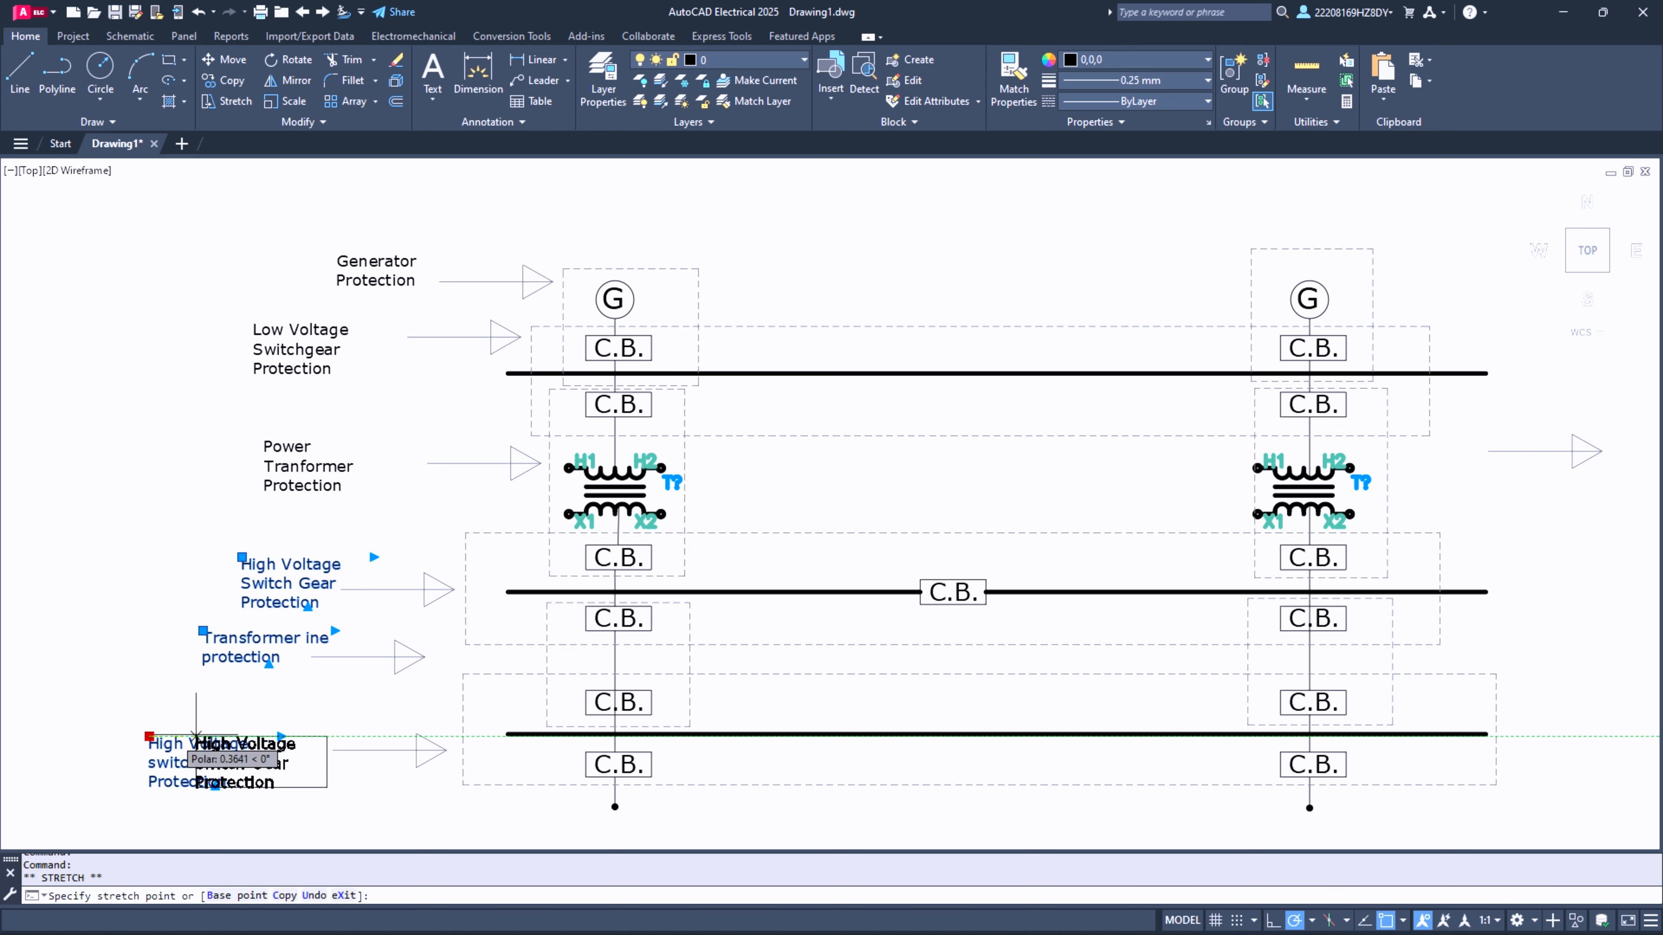
pyautogui.click(229, 723)
pyautogui.click(400, 779)
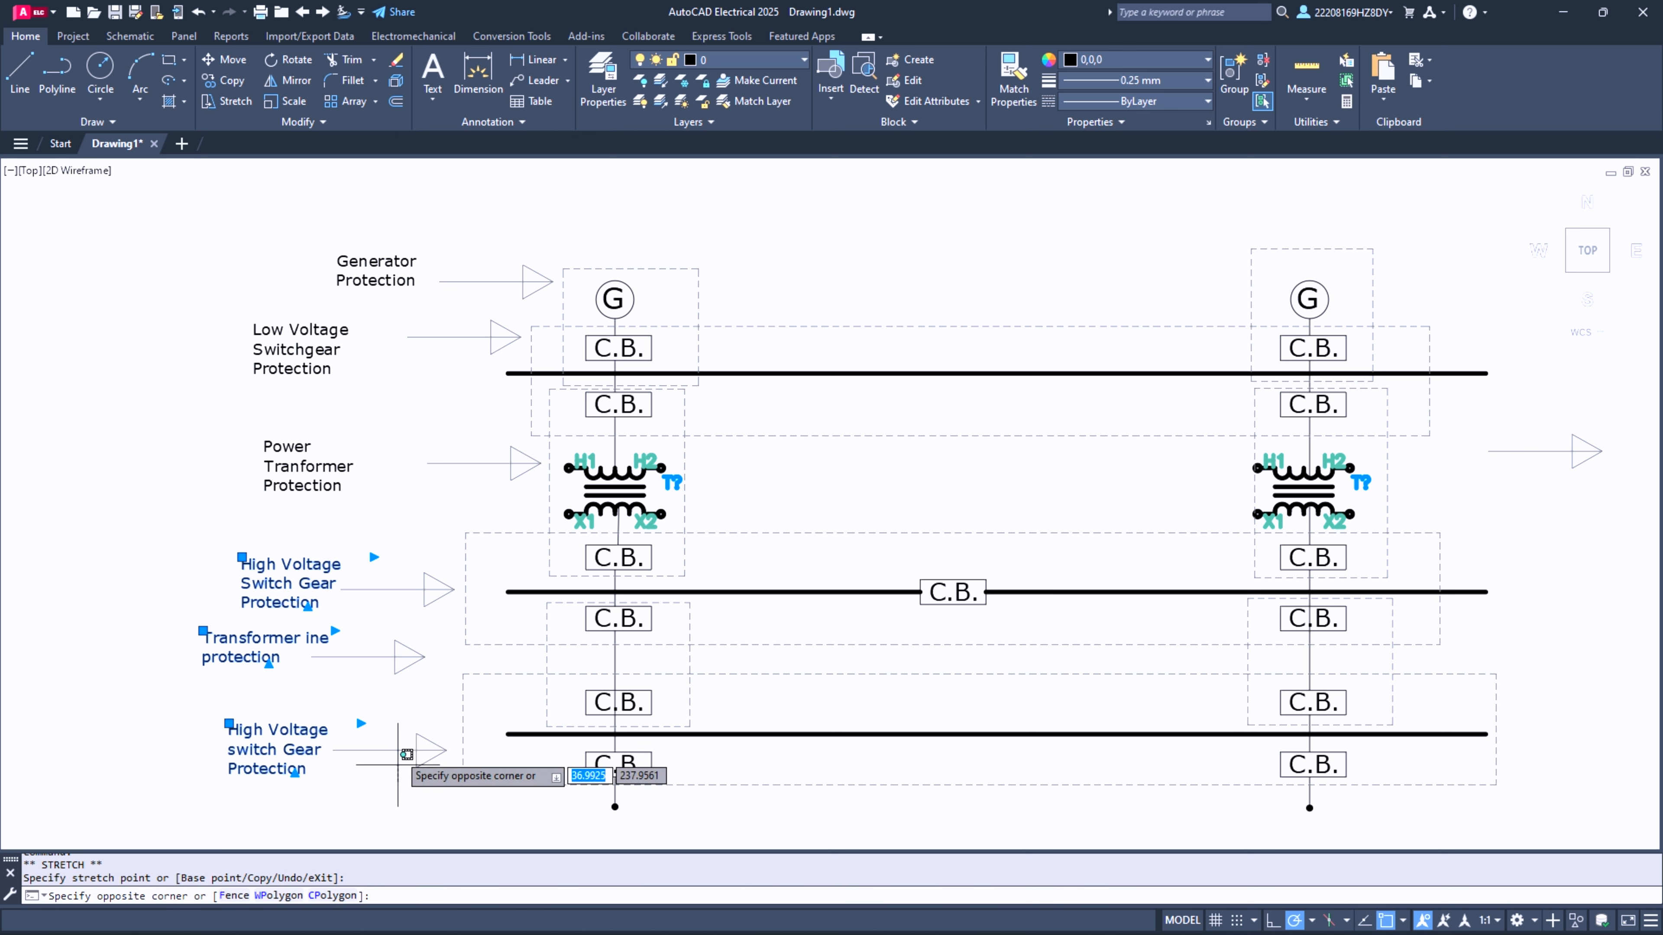
pyautogui.press('Escape')
pyautogui.press('Escape')
# - Move the "Power Tranformer Protection" label horizontally closer to the tail of its arrow
pyautogui.click(306, 478)
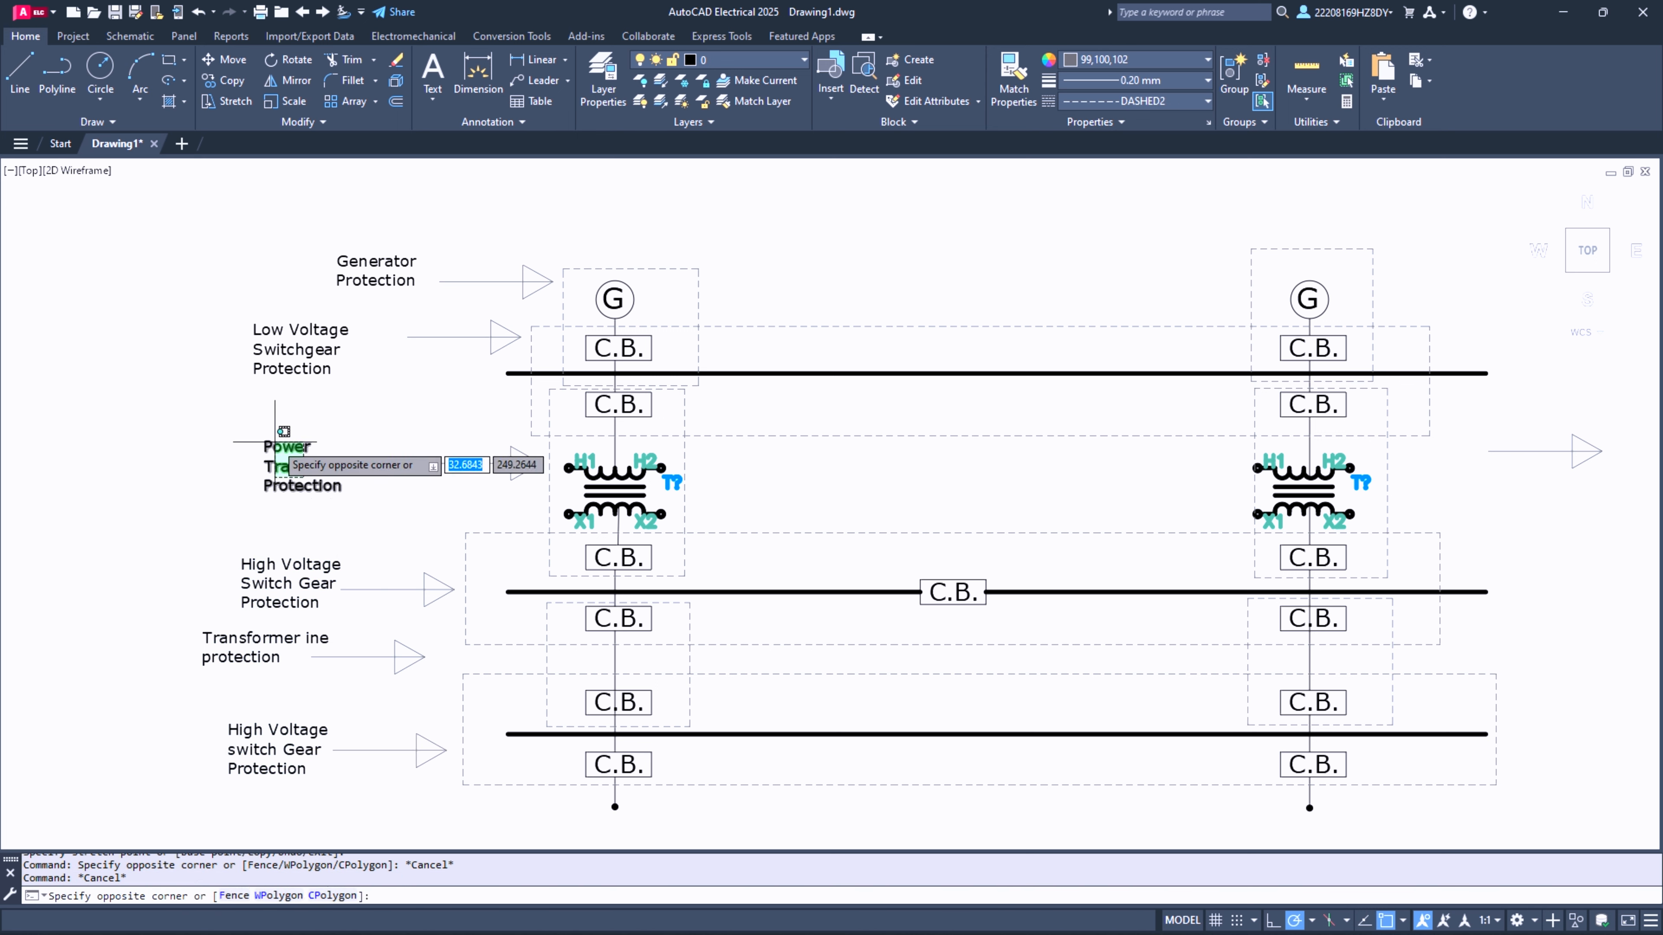
pyautogui.click(270, 449)
pyautogui.click(265, 440)
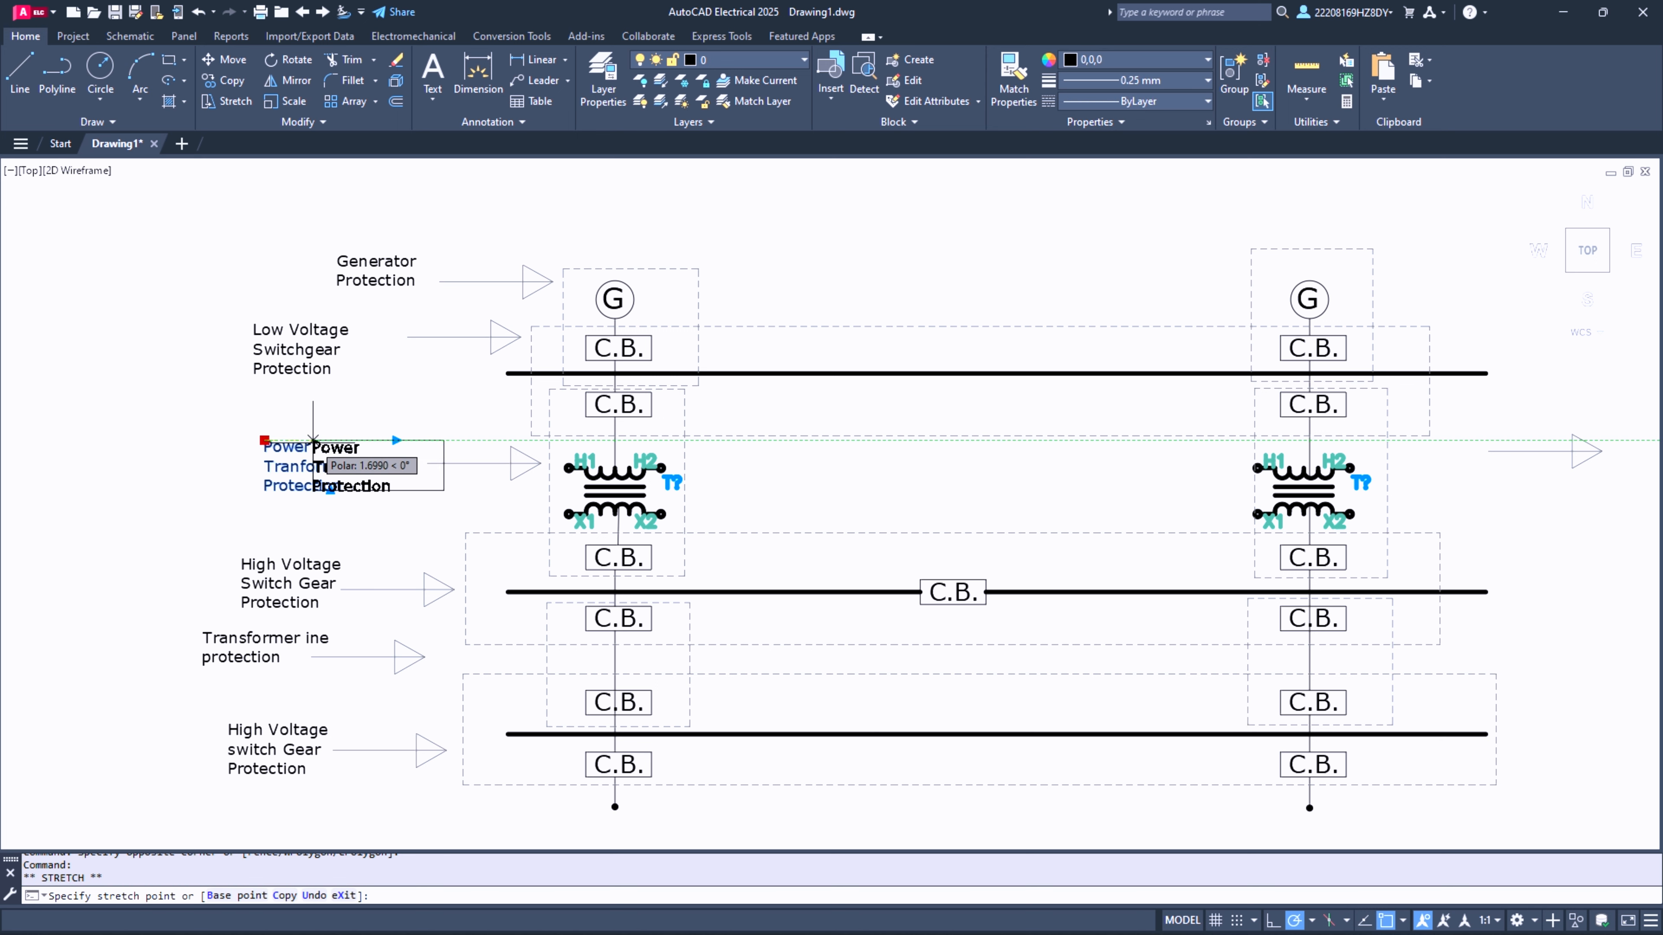
pyautogui.click(323, 440)
pyautogui.click(295, 349)
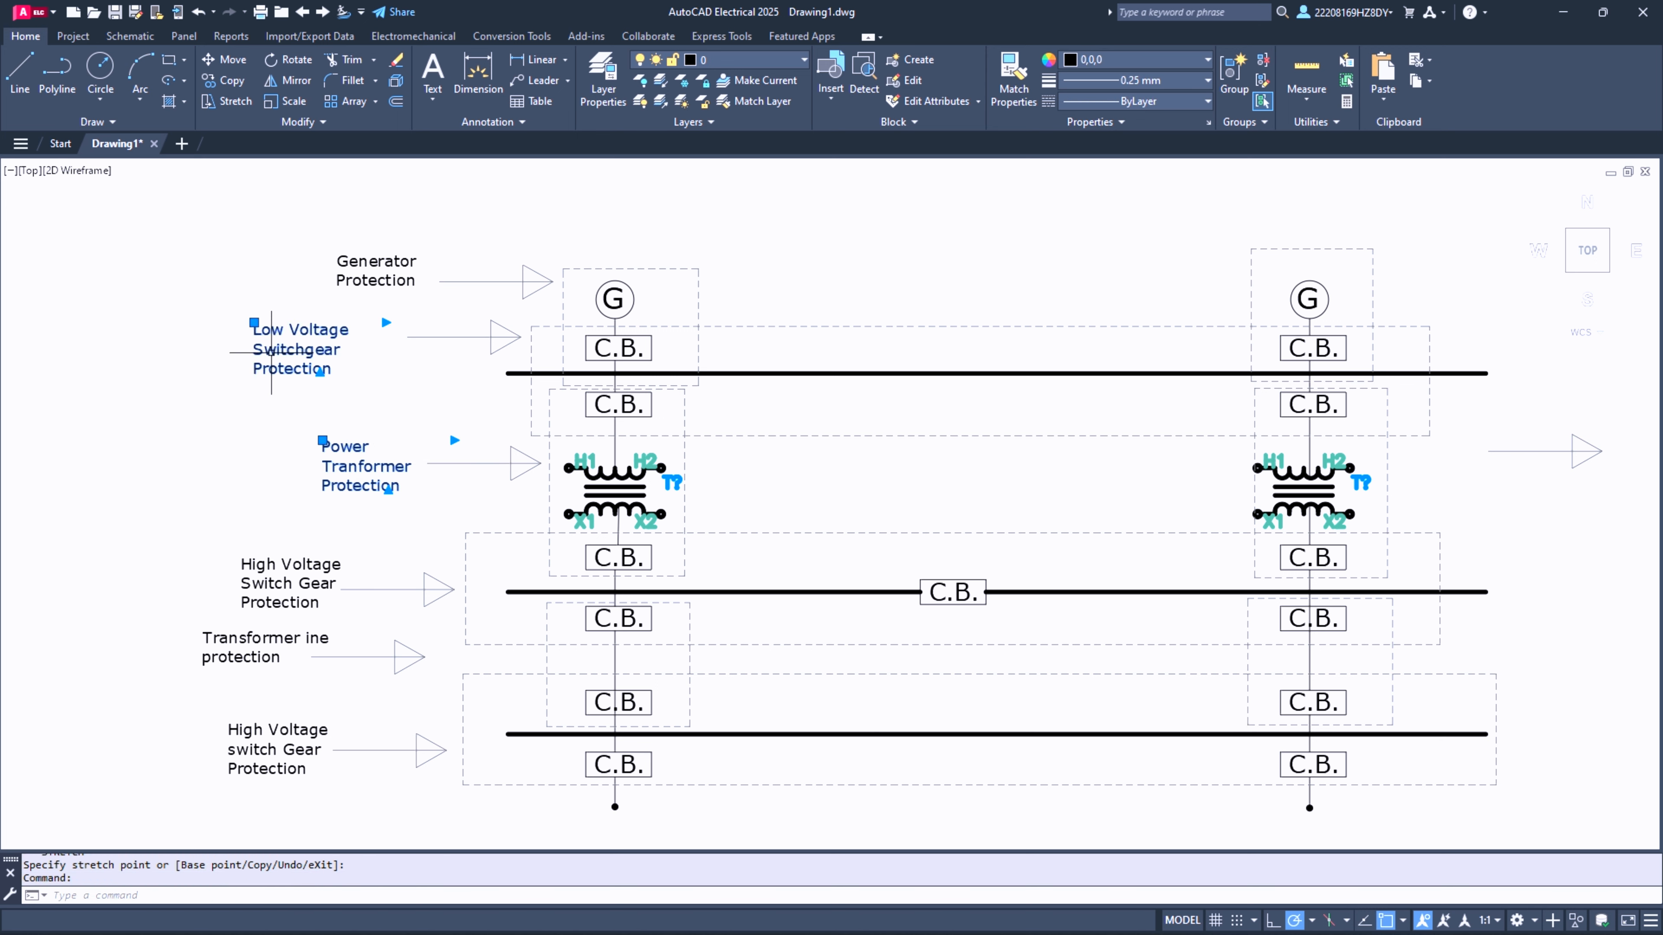
pyautogui.click(254, 323)
pyautogui.press('Escape')
pyautogui.press('Escape')
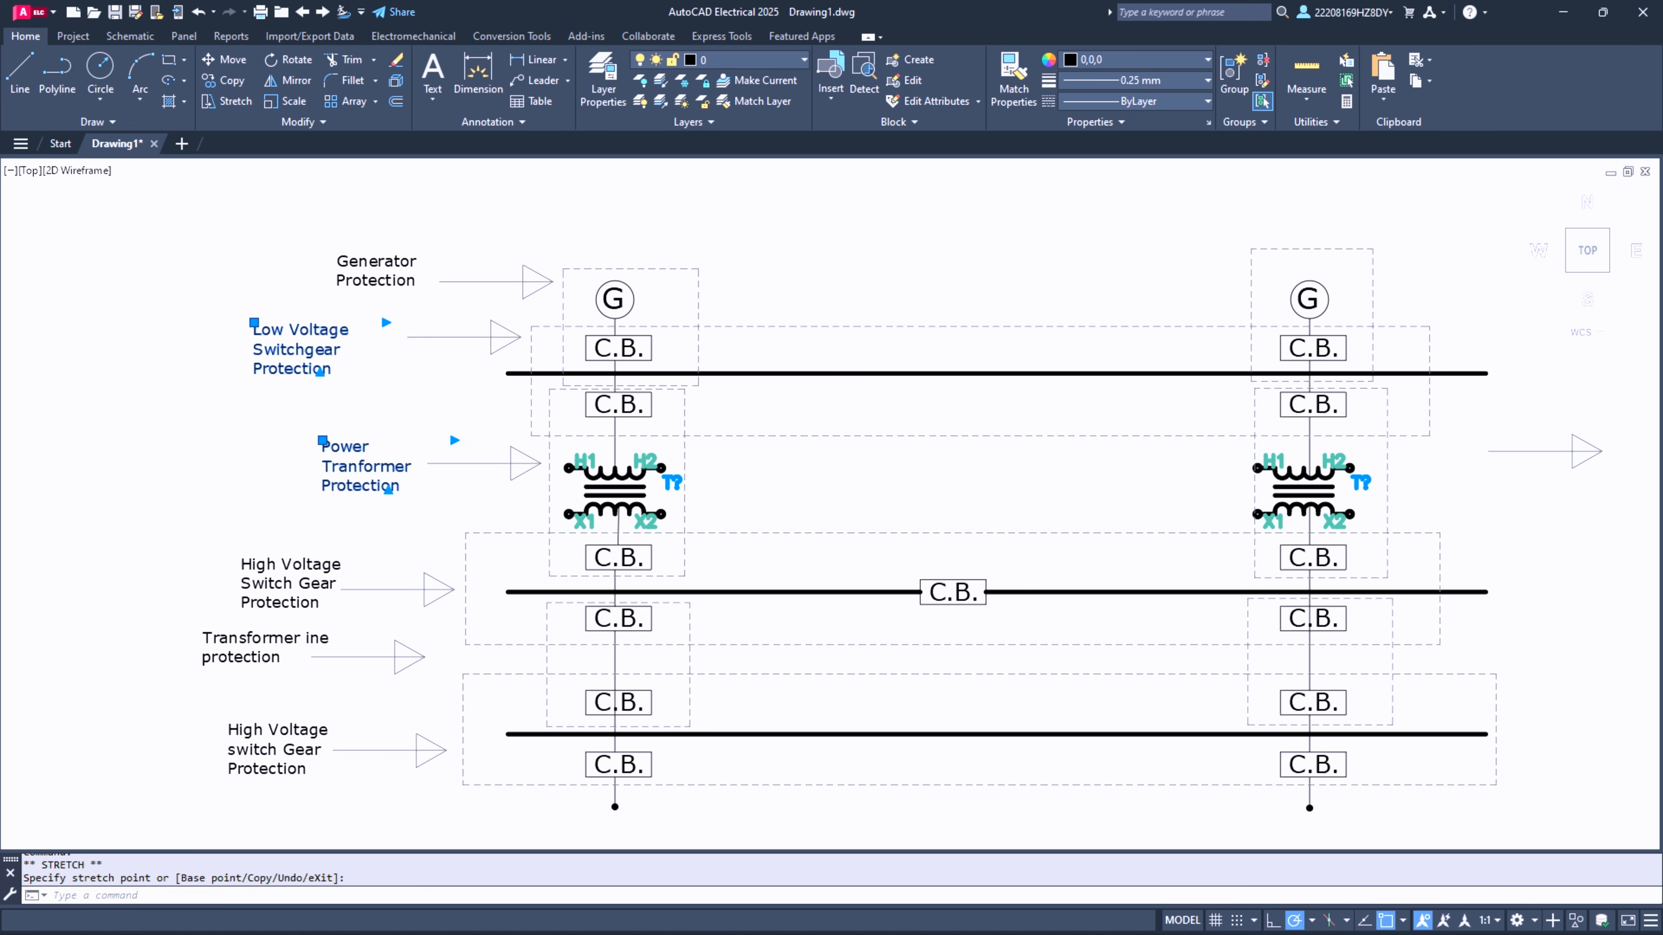
# - Rotate the spare arrow beside the second generator column 180° about its tip so it points toward the diagram
pyautogui.rightClick(896, 443)
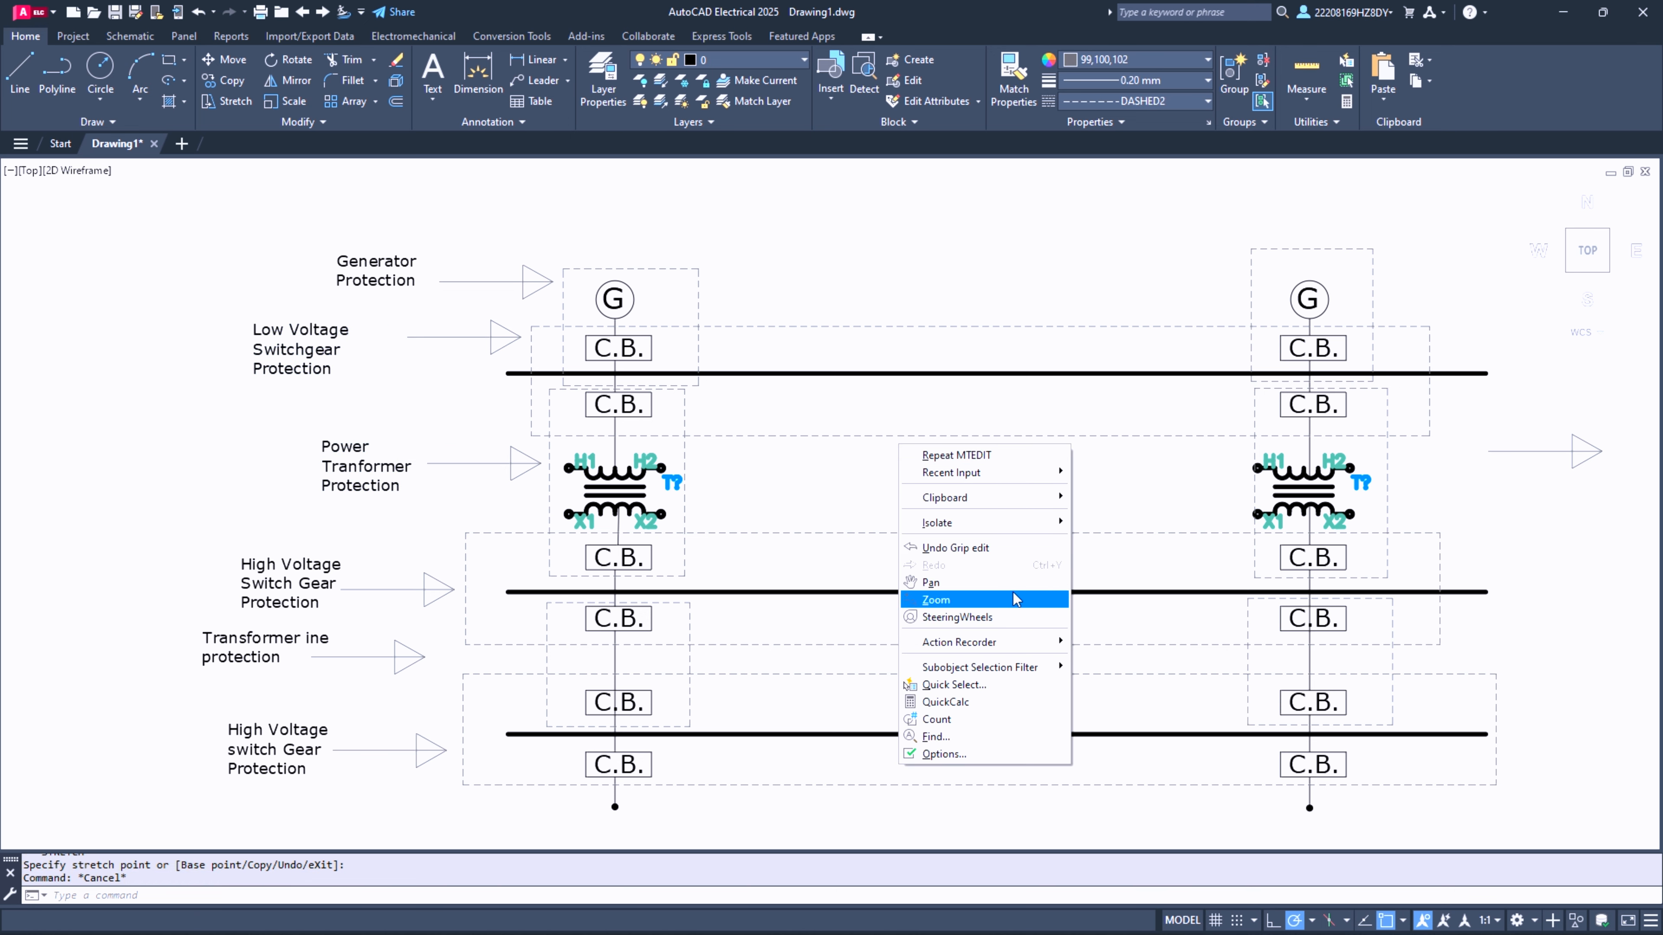
pyautogui.click(999, 585)
pyautogui.moveTo(1177, 516); pyautogui.dragTo(844, 484)
pyautogui.press('Escape')
pyautogui.click(1144, 381)
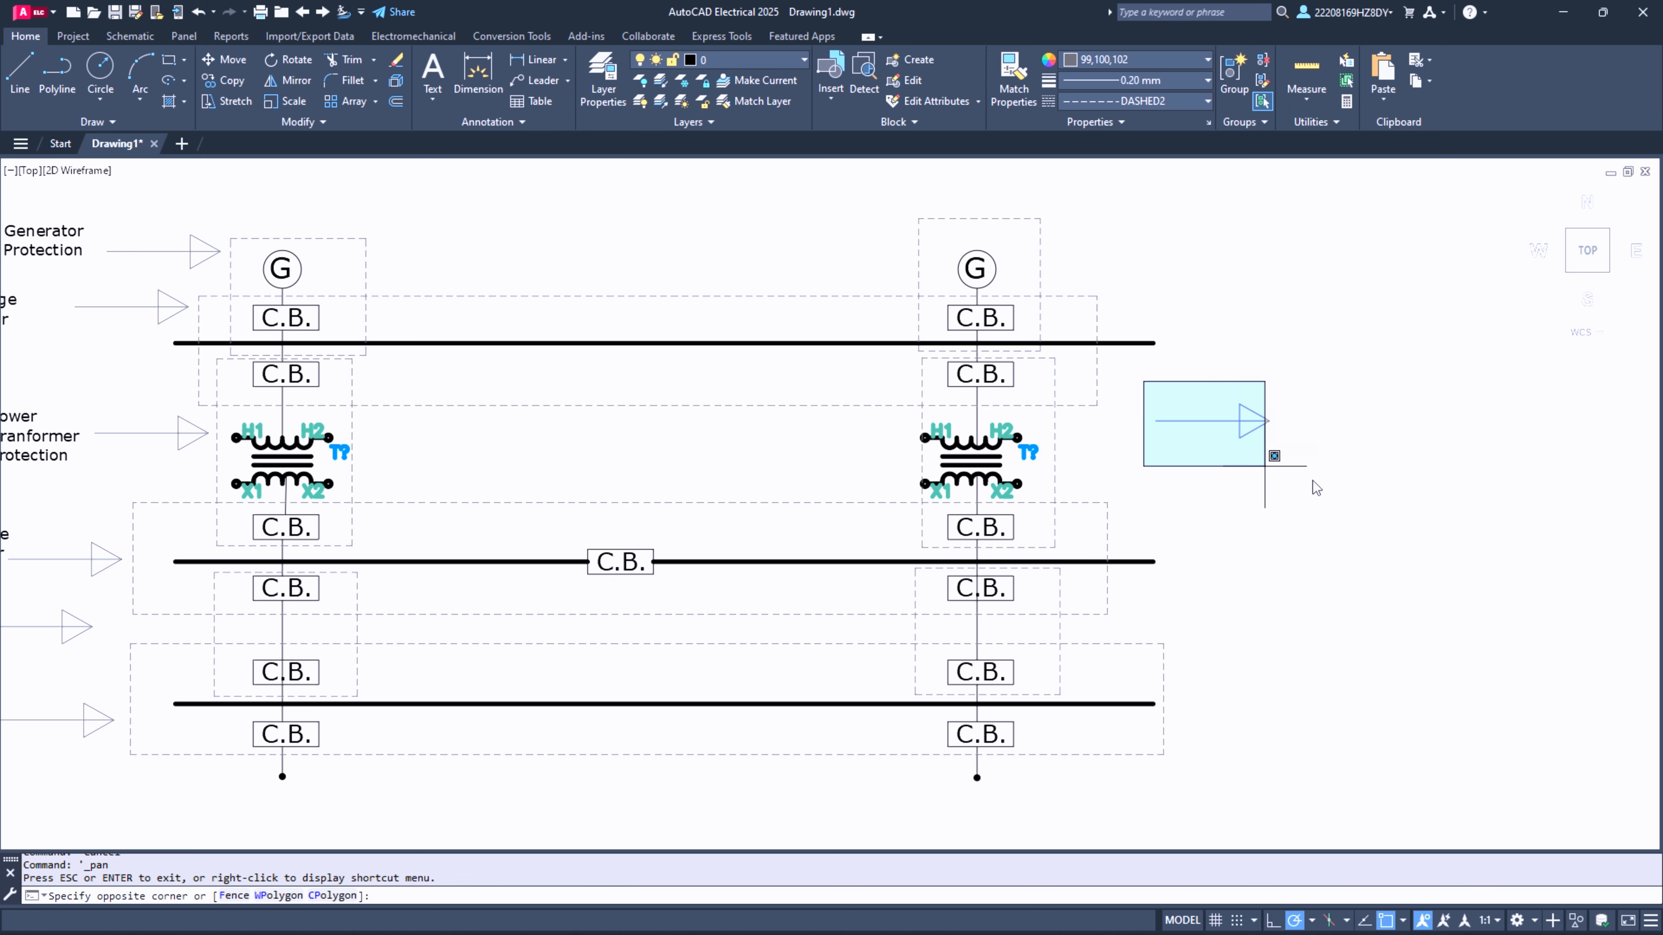
pyautogui.click(1392, 524)
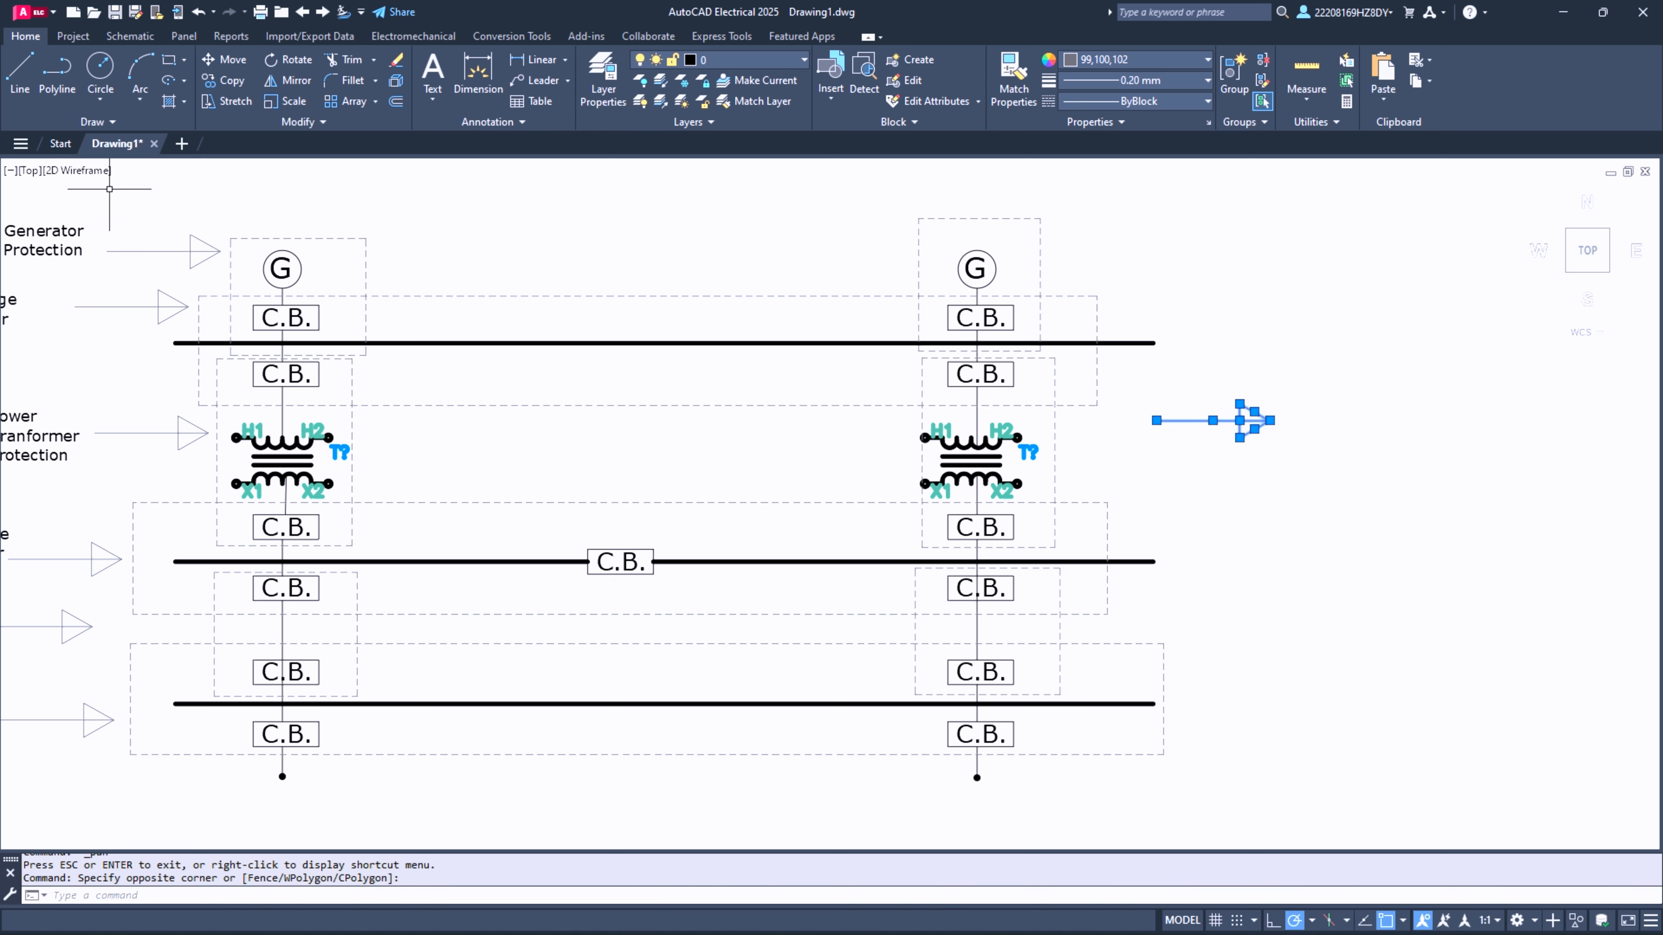
pyautogui.click(289, 59)
pyautogui.click(1270, 421)
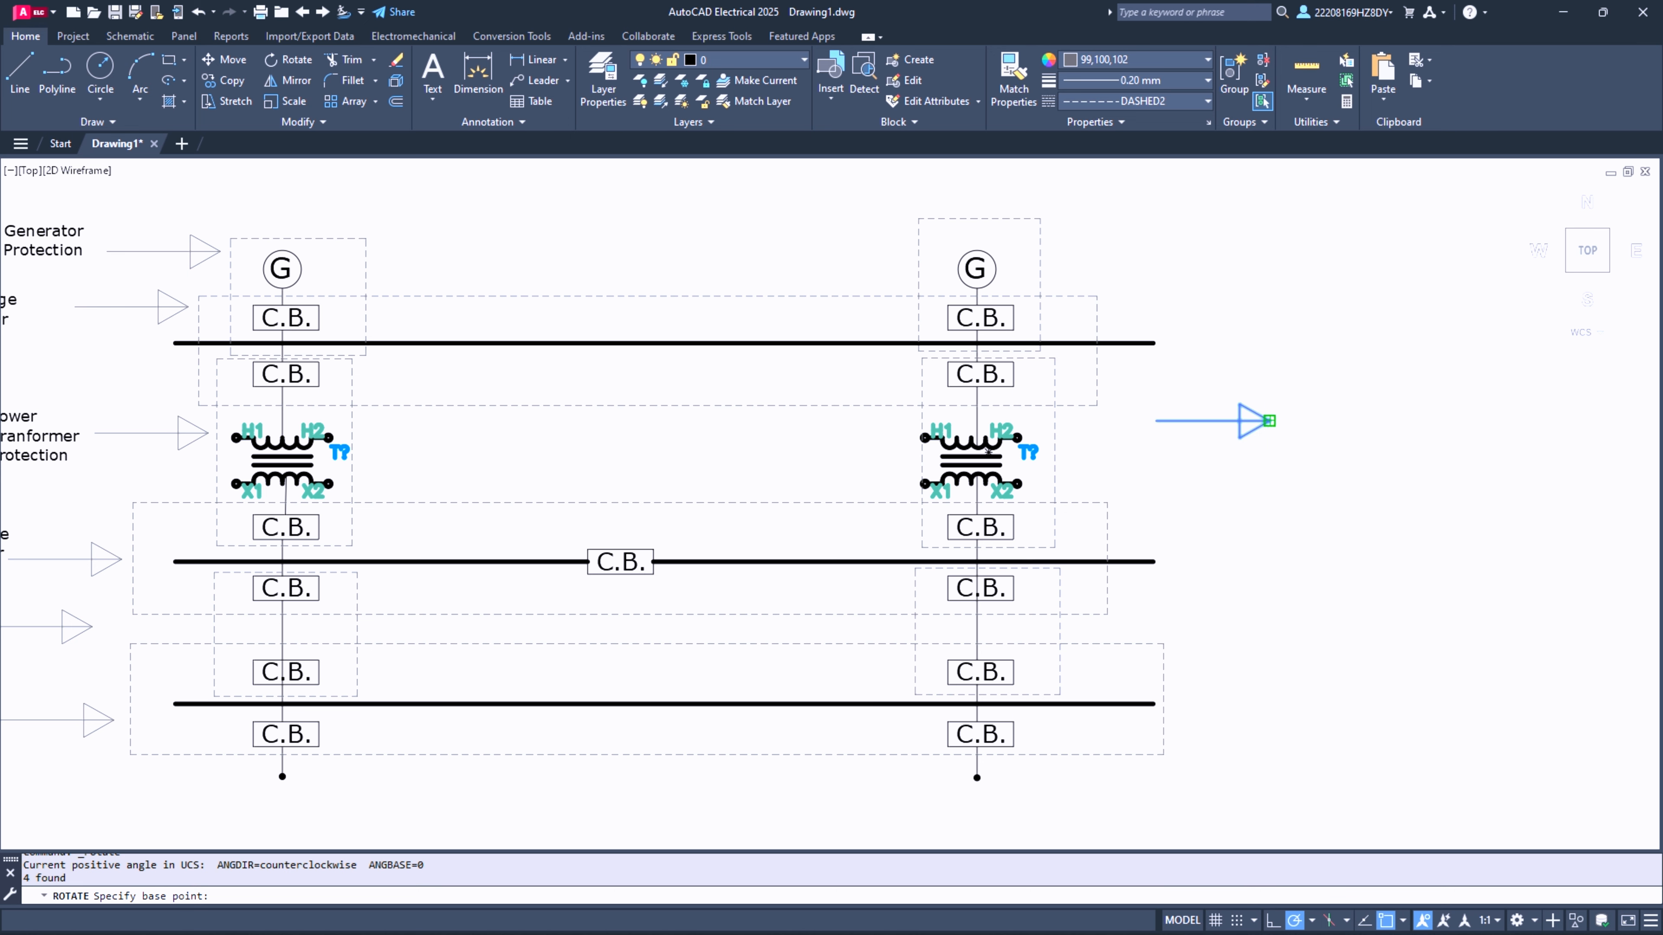
pyautogui.click(1144, 413)
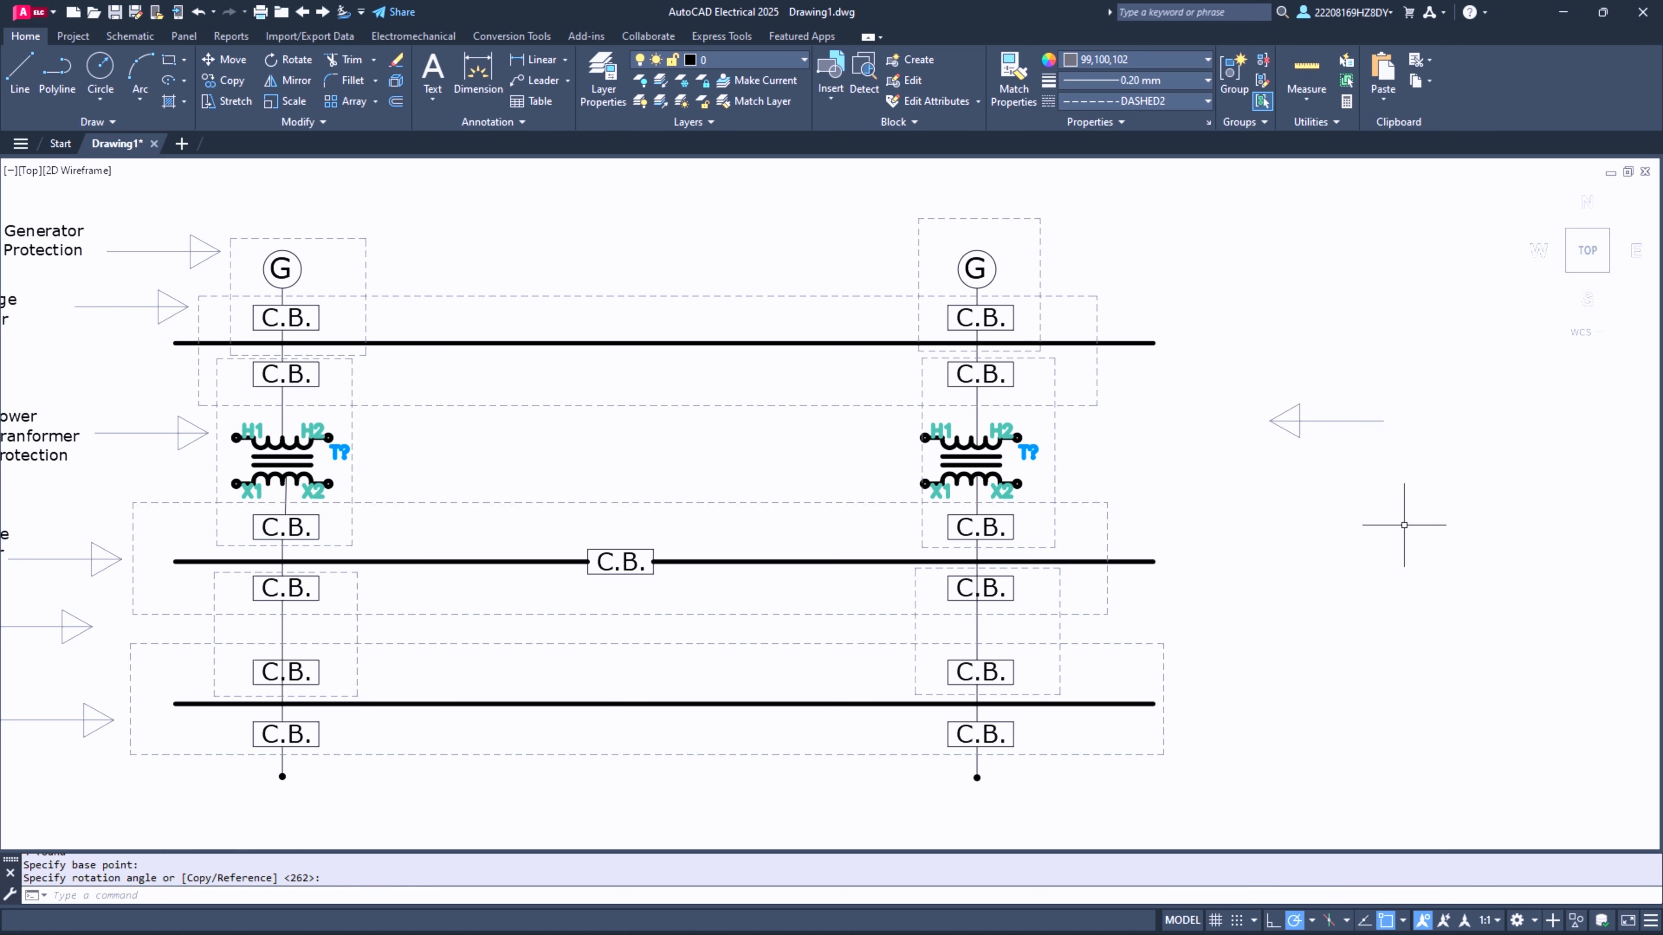
pyautogui.click(1240, 384)
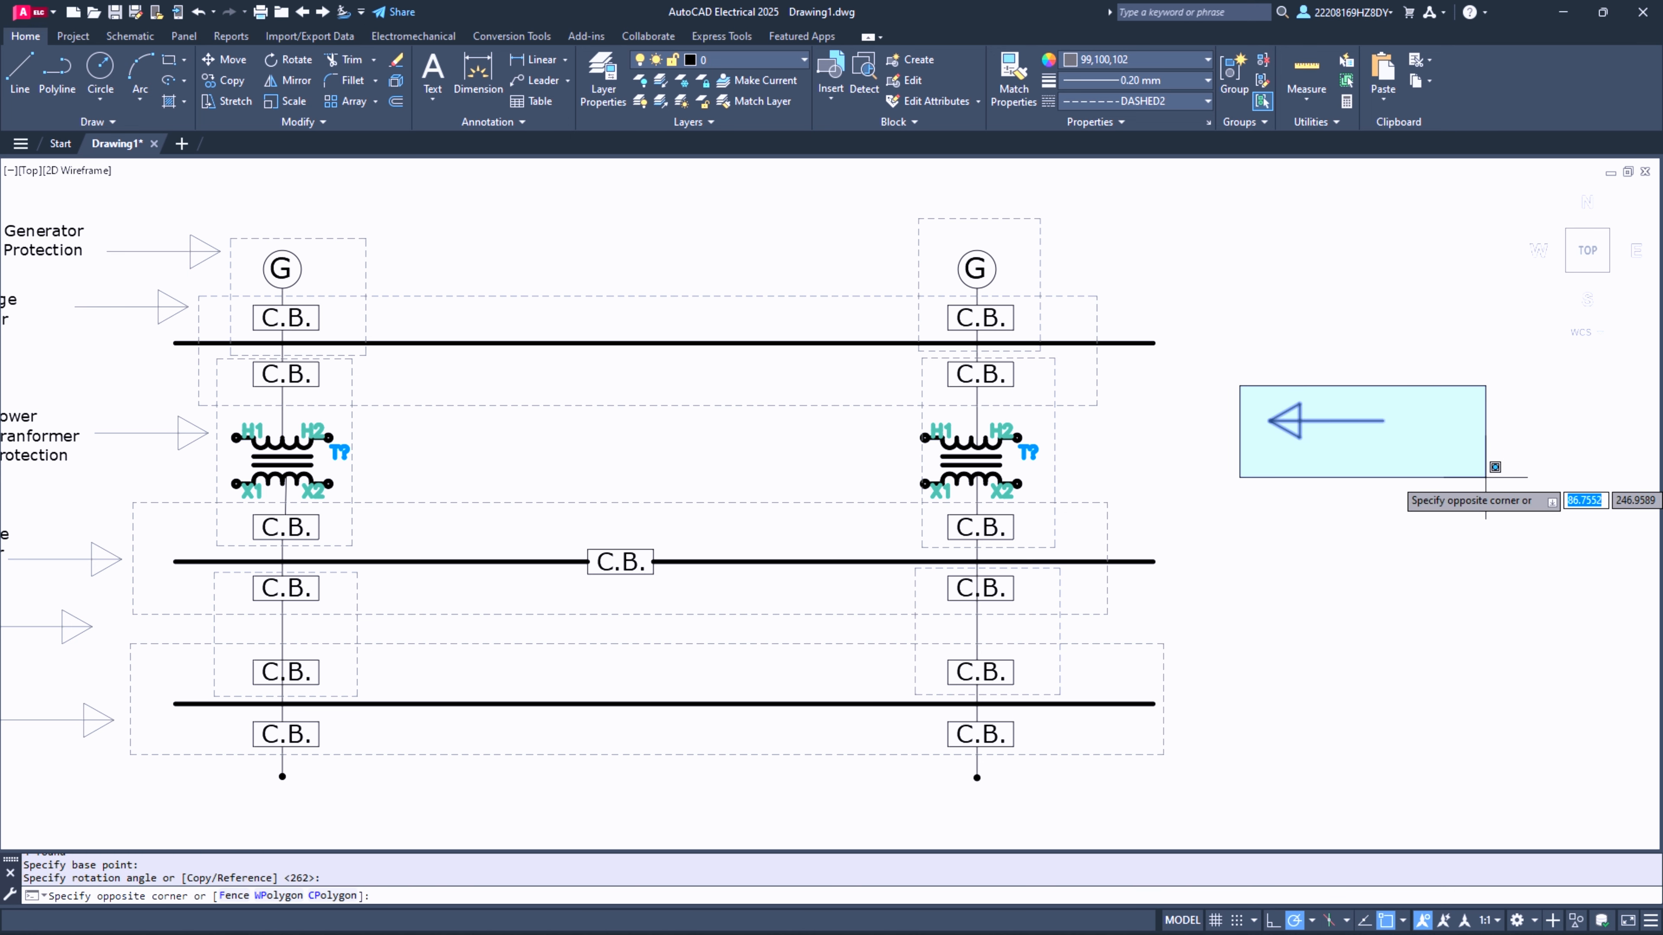
pyautogui.click(1485, 477)
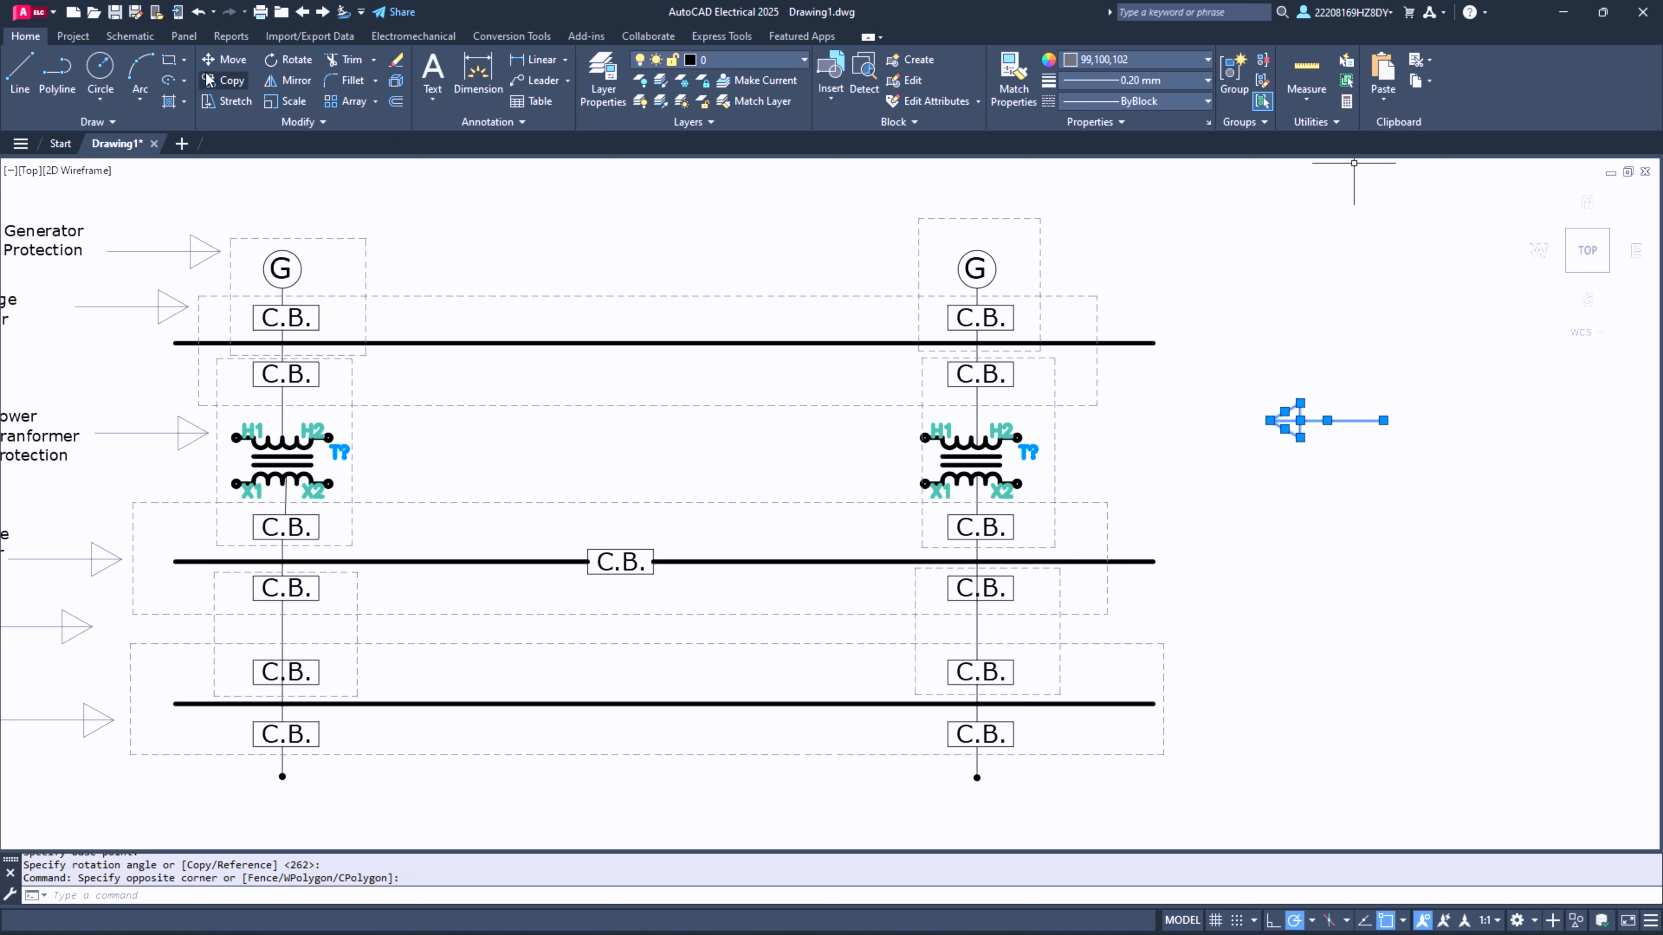
pyautogui.click(224, 80)
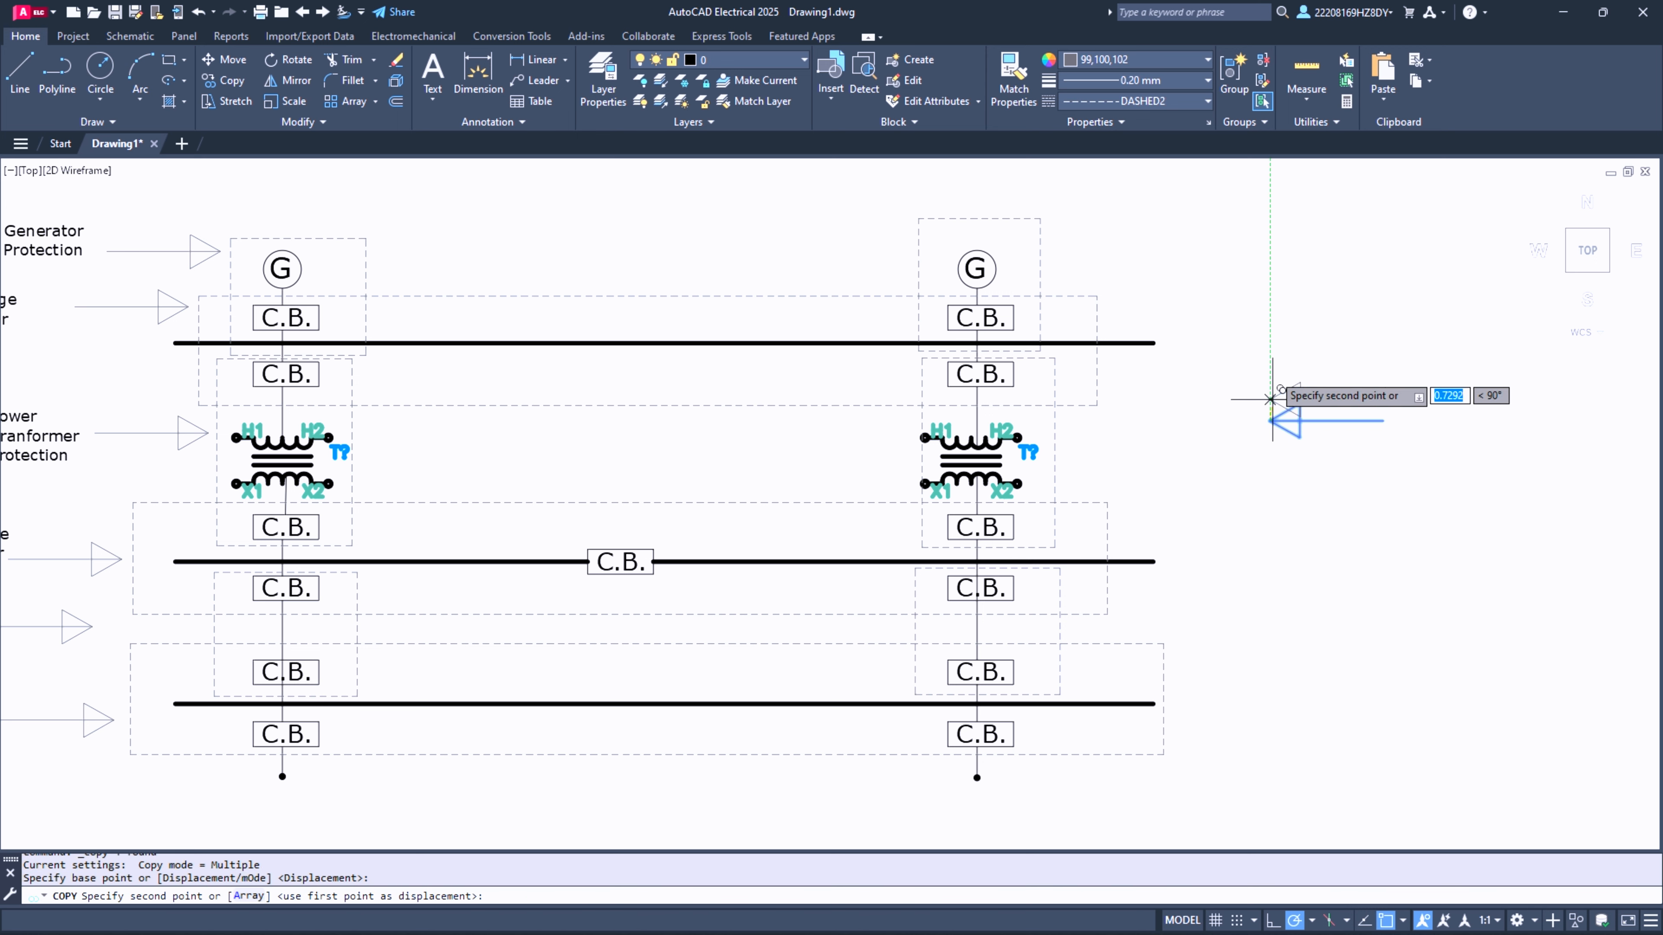
pyautogui.click(1269, 421)
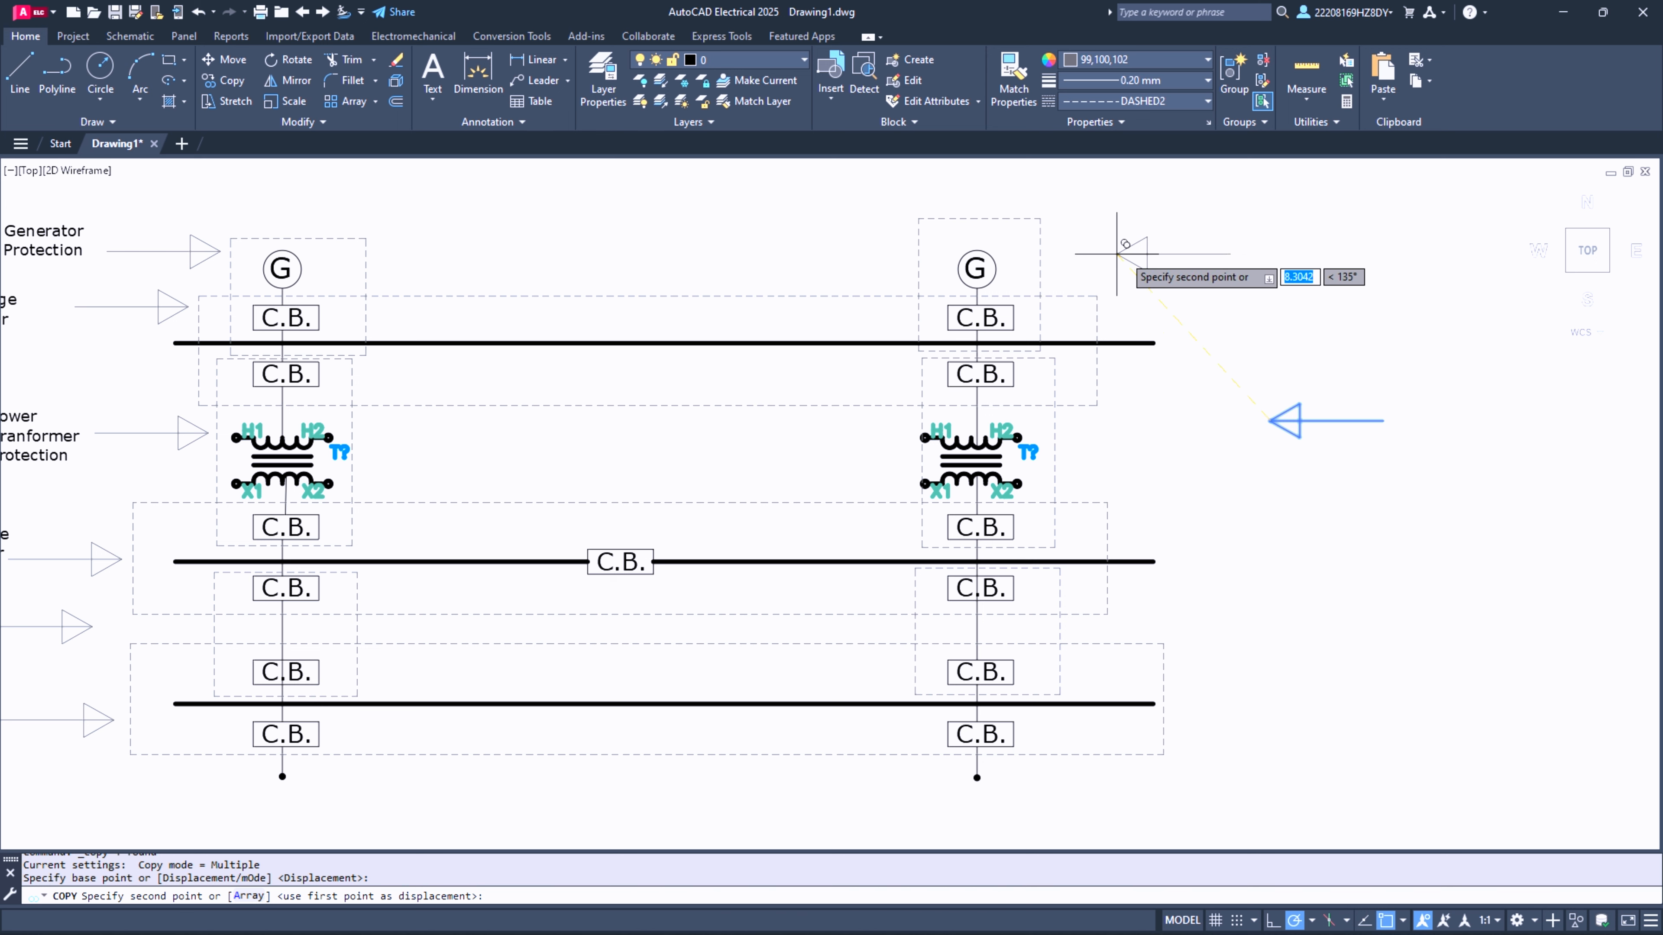
pyautogui.press('Escape')
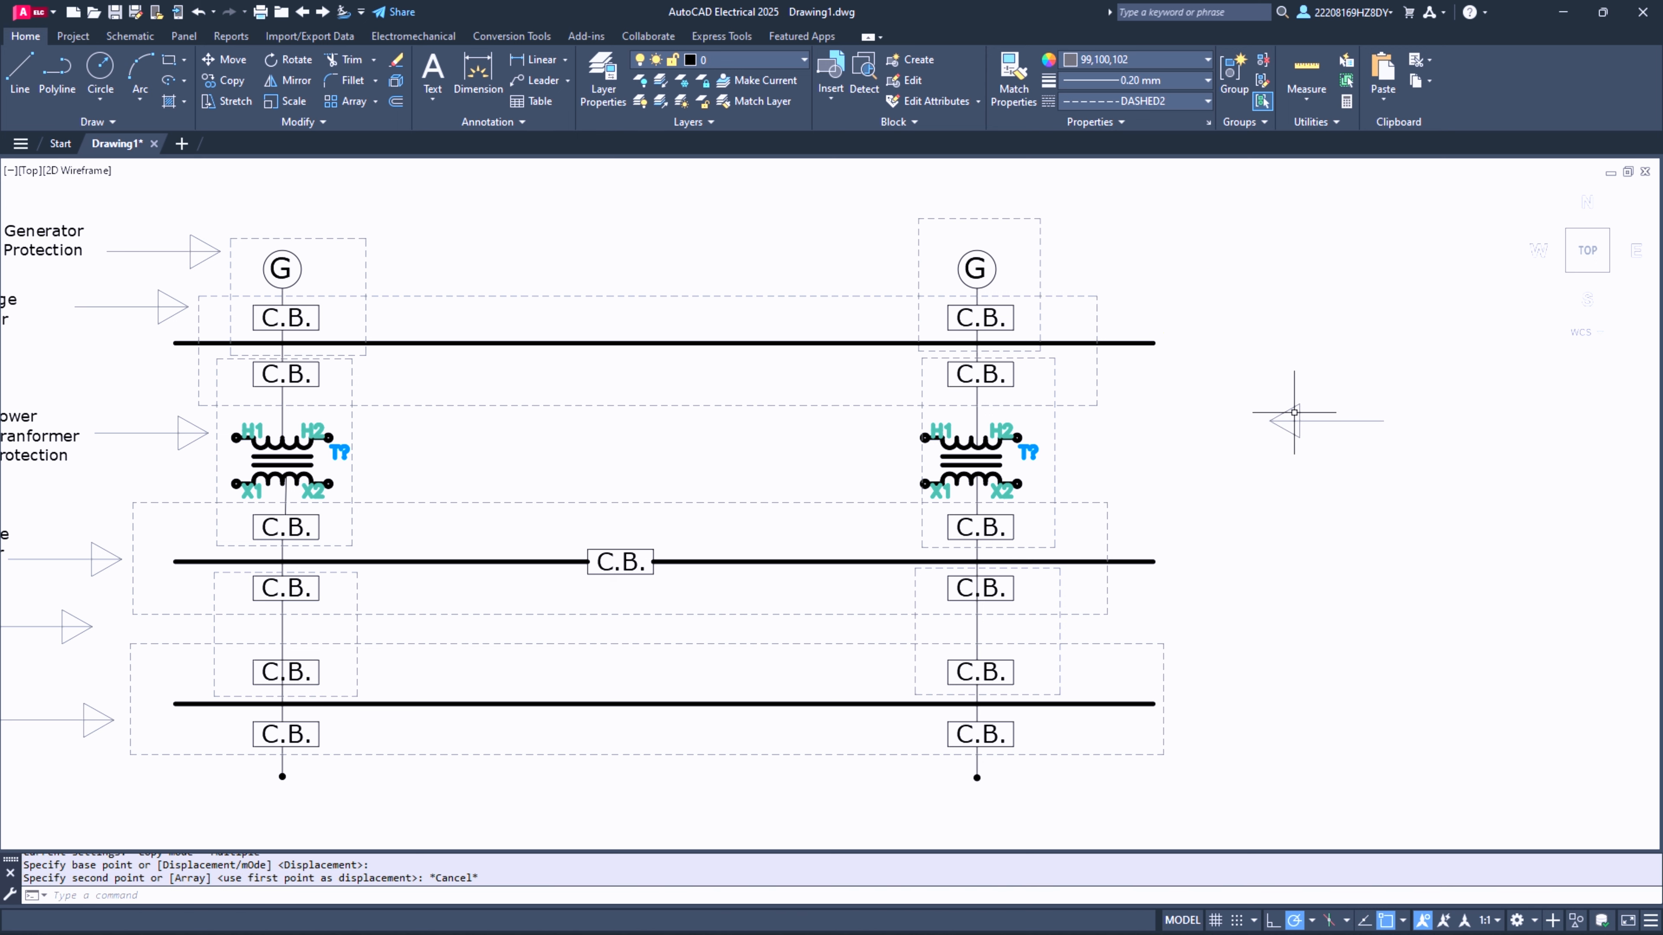
# - Narrow the spare arrow's head by stretching the upper and lower corners of its triangle toward the shaft
pyautogui.scroll(10, 1292, 410)
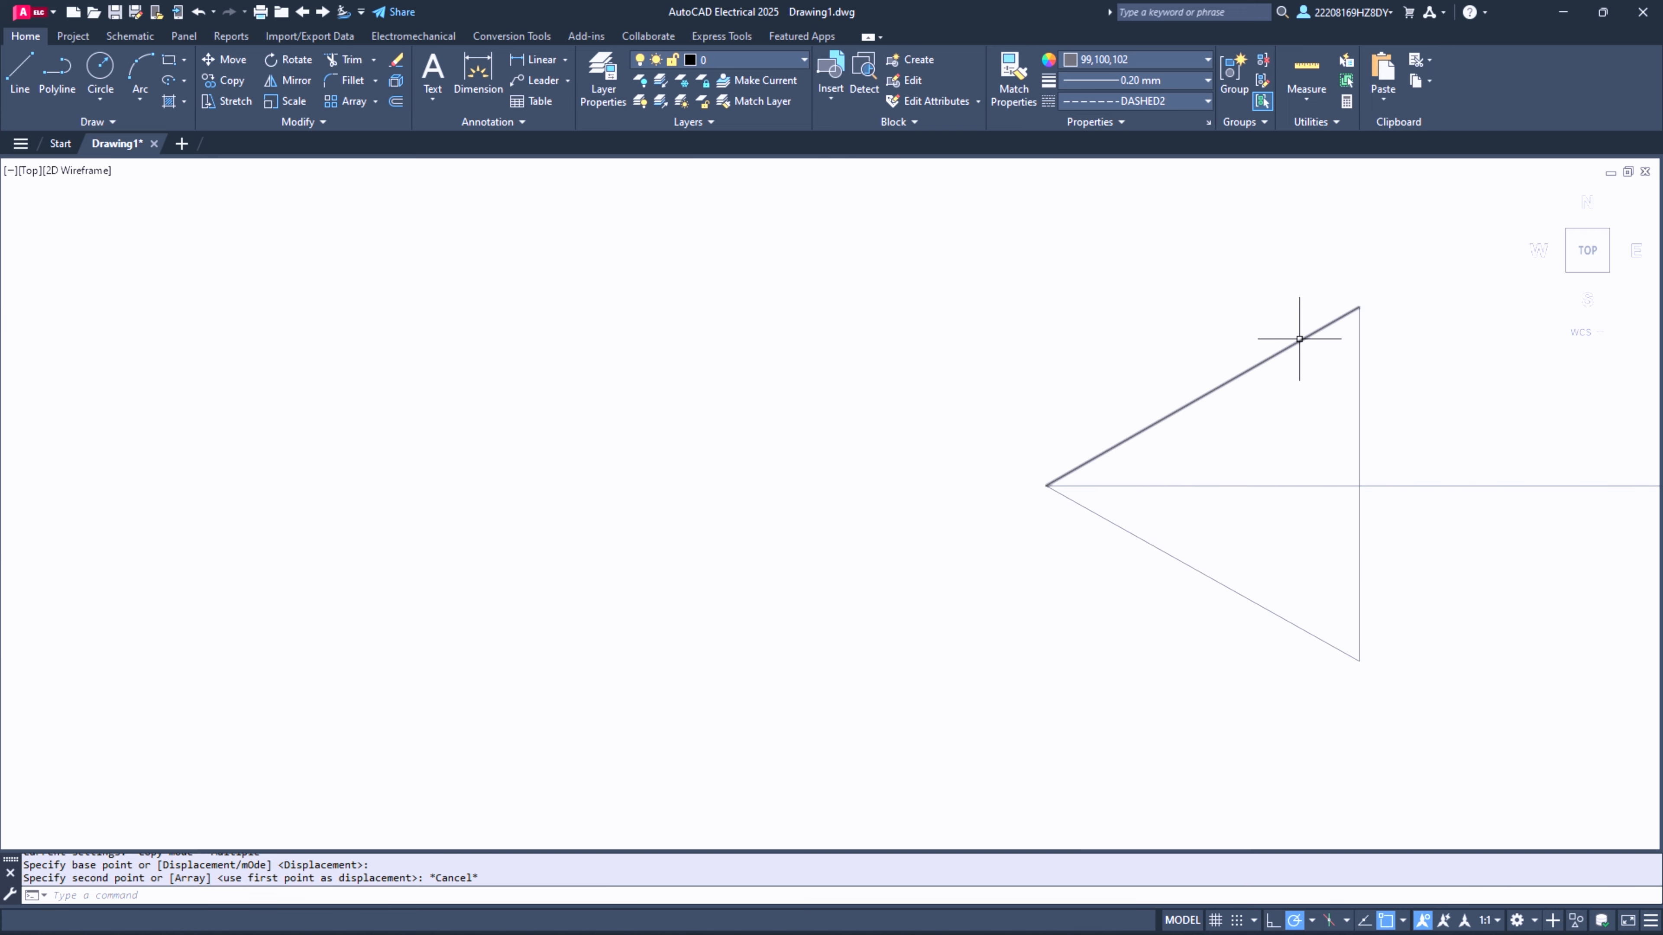
pyautogui.click(1299, 336)
pyautogui.click(1359, 349)
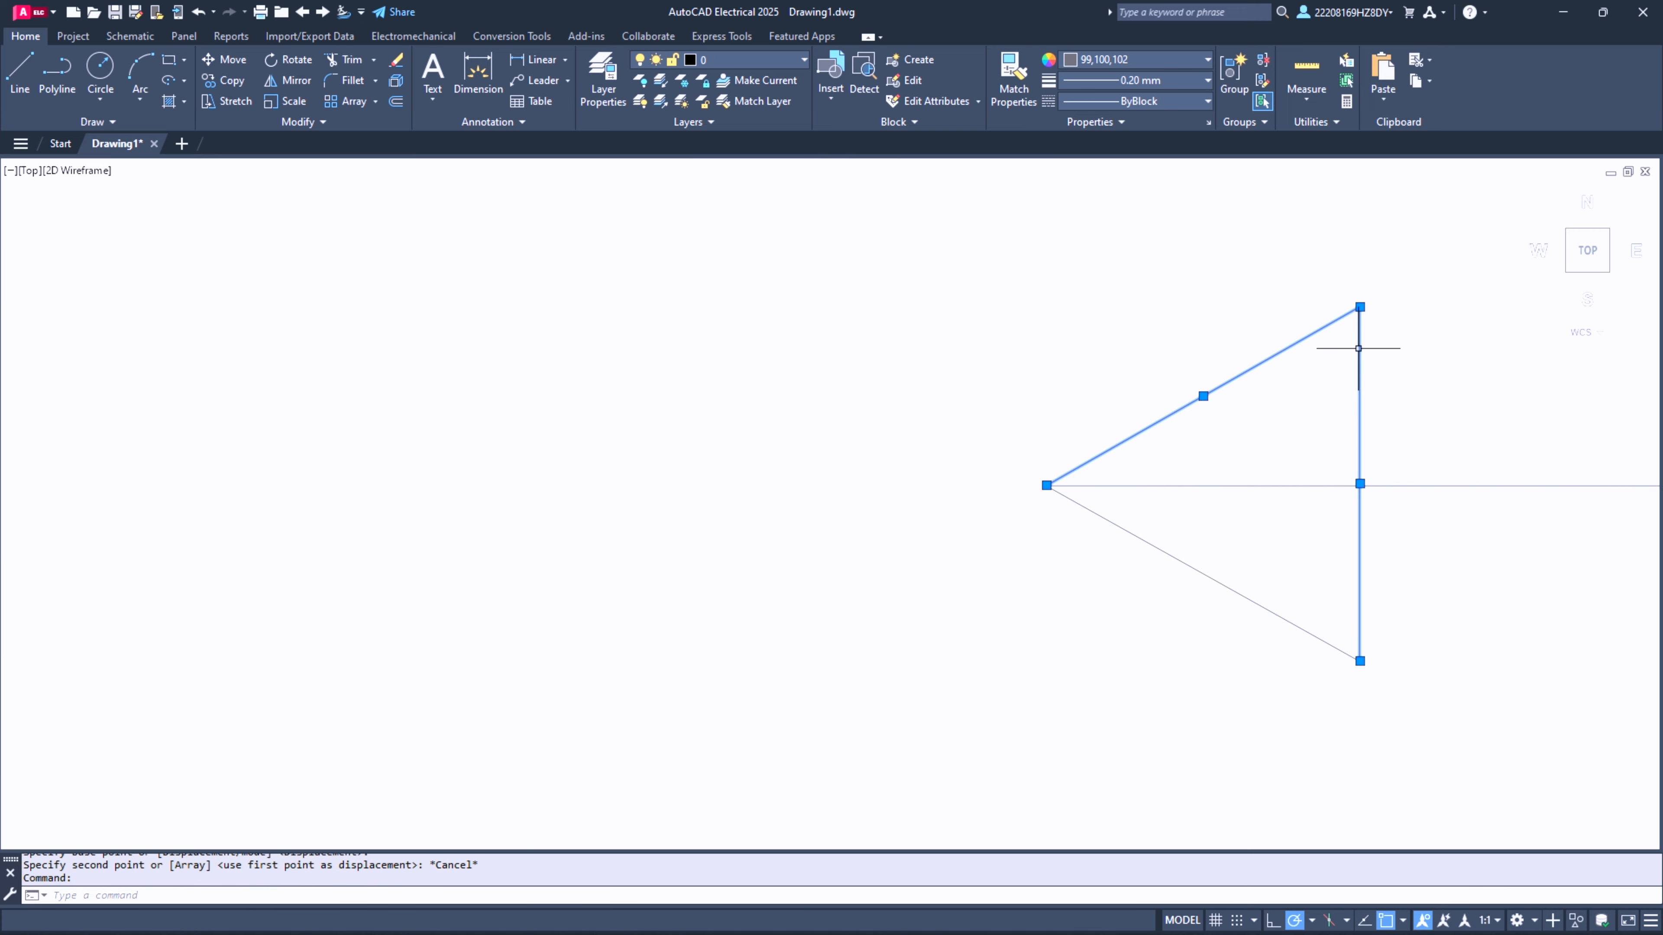
pyautogui.click(1360, 307)
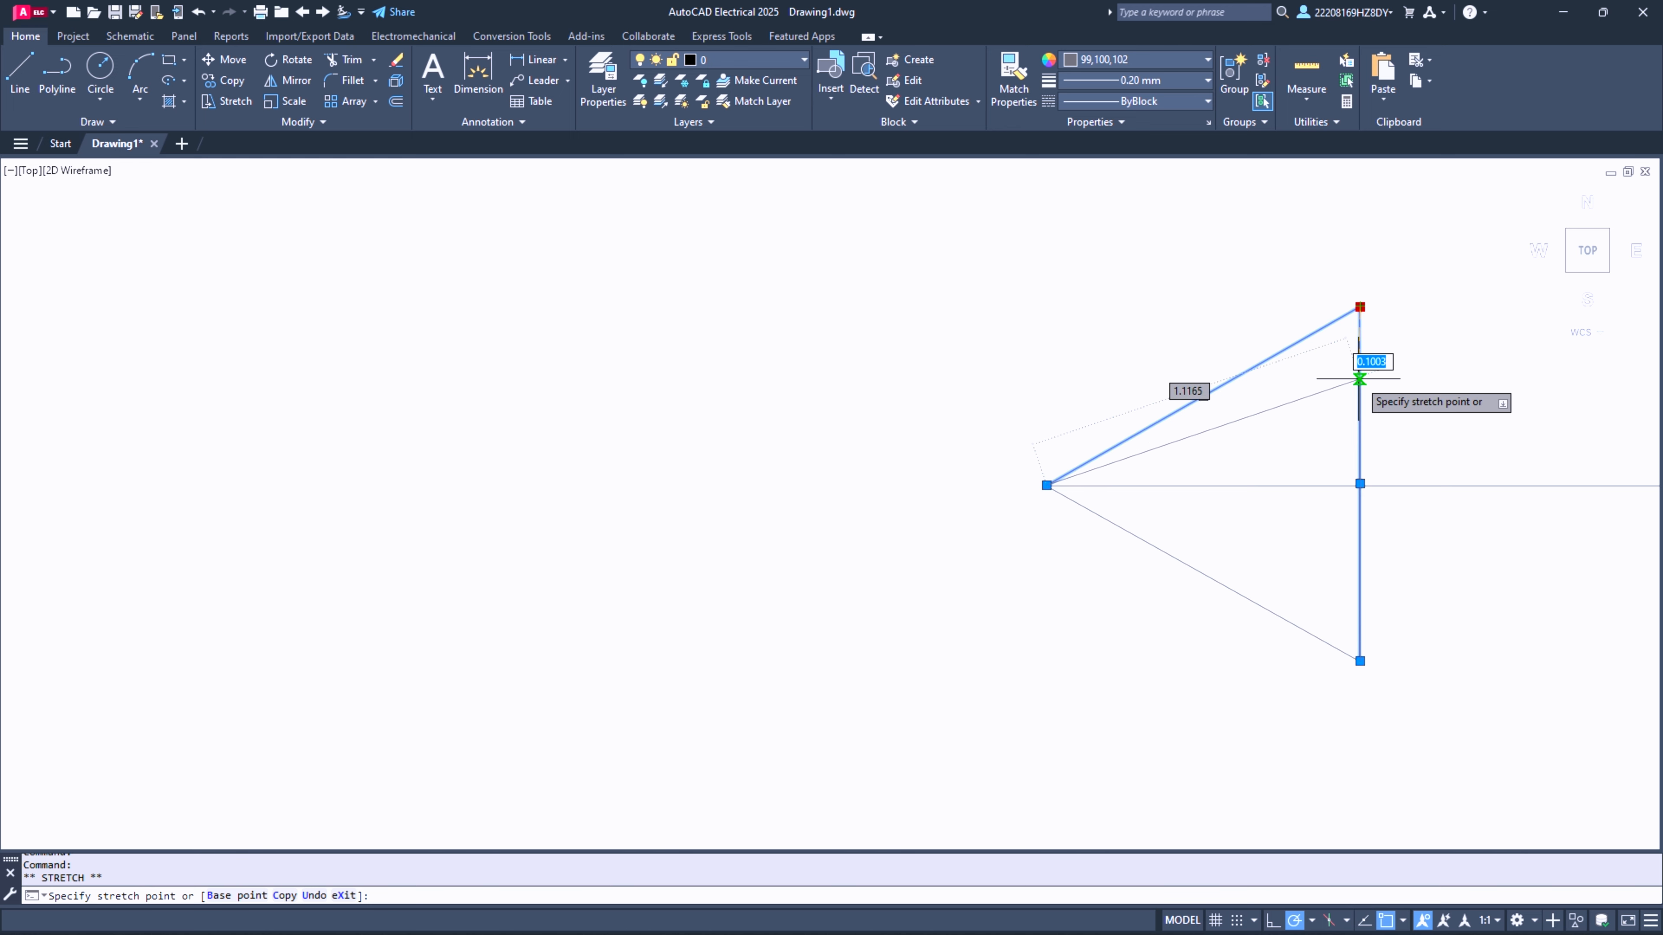
pyautogui.click(1360, 391)
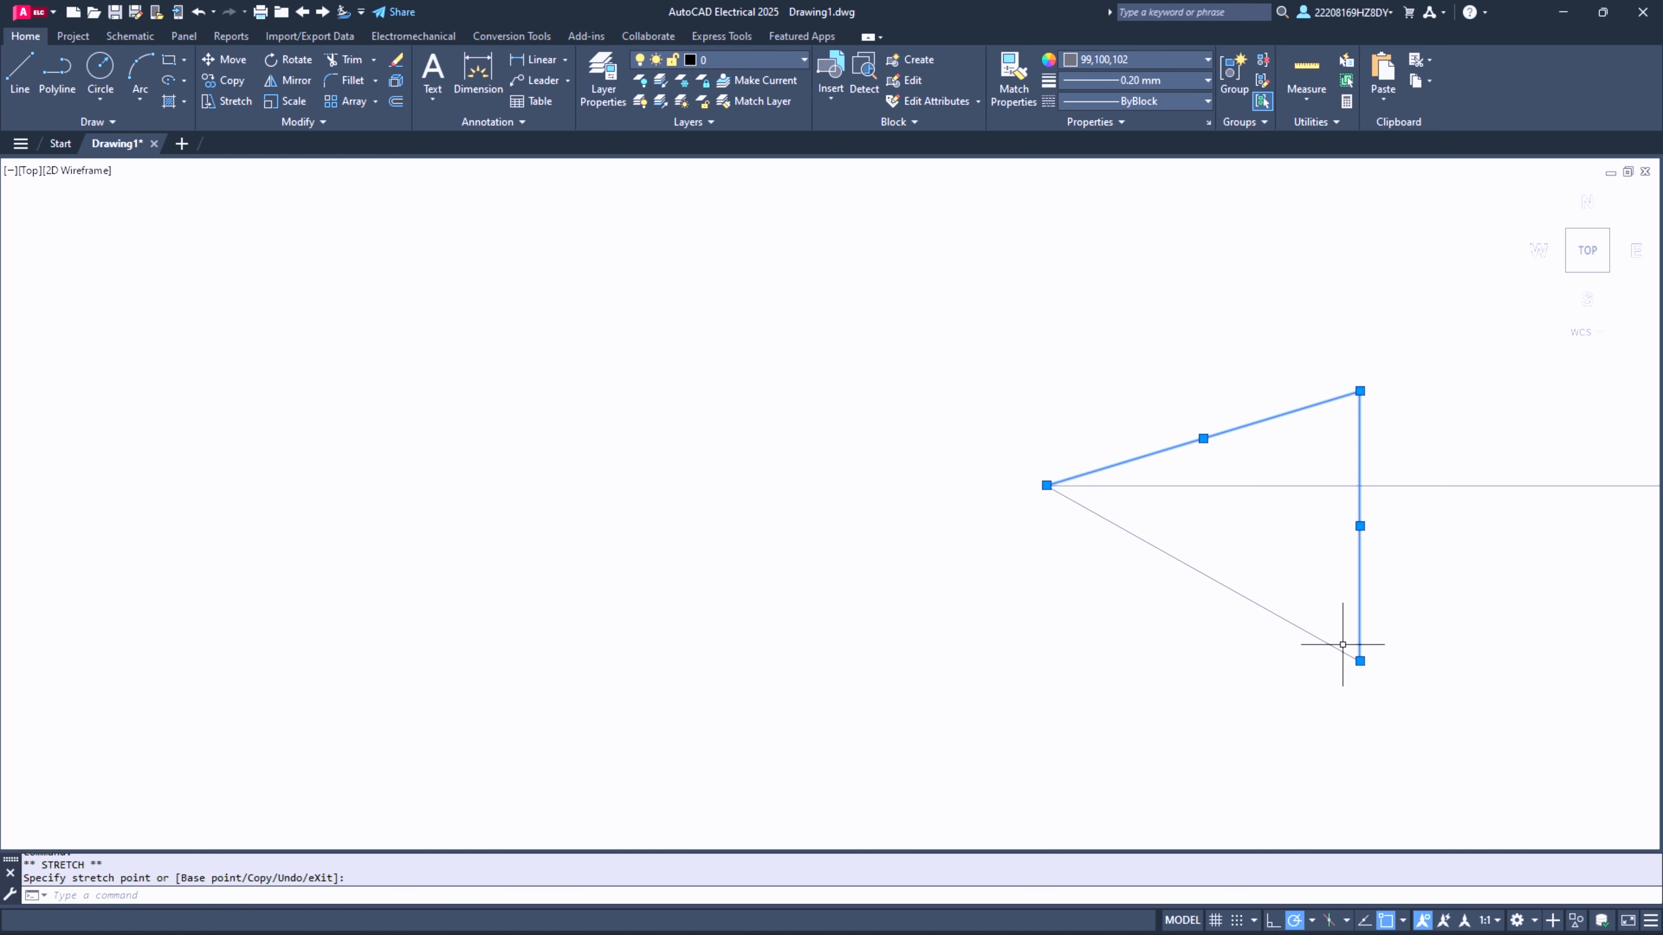
pyautogui.click(1350, 662)
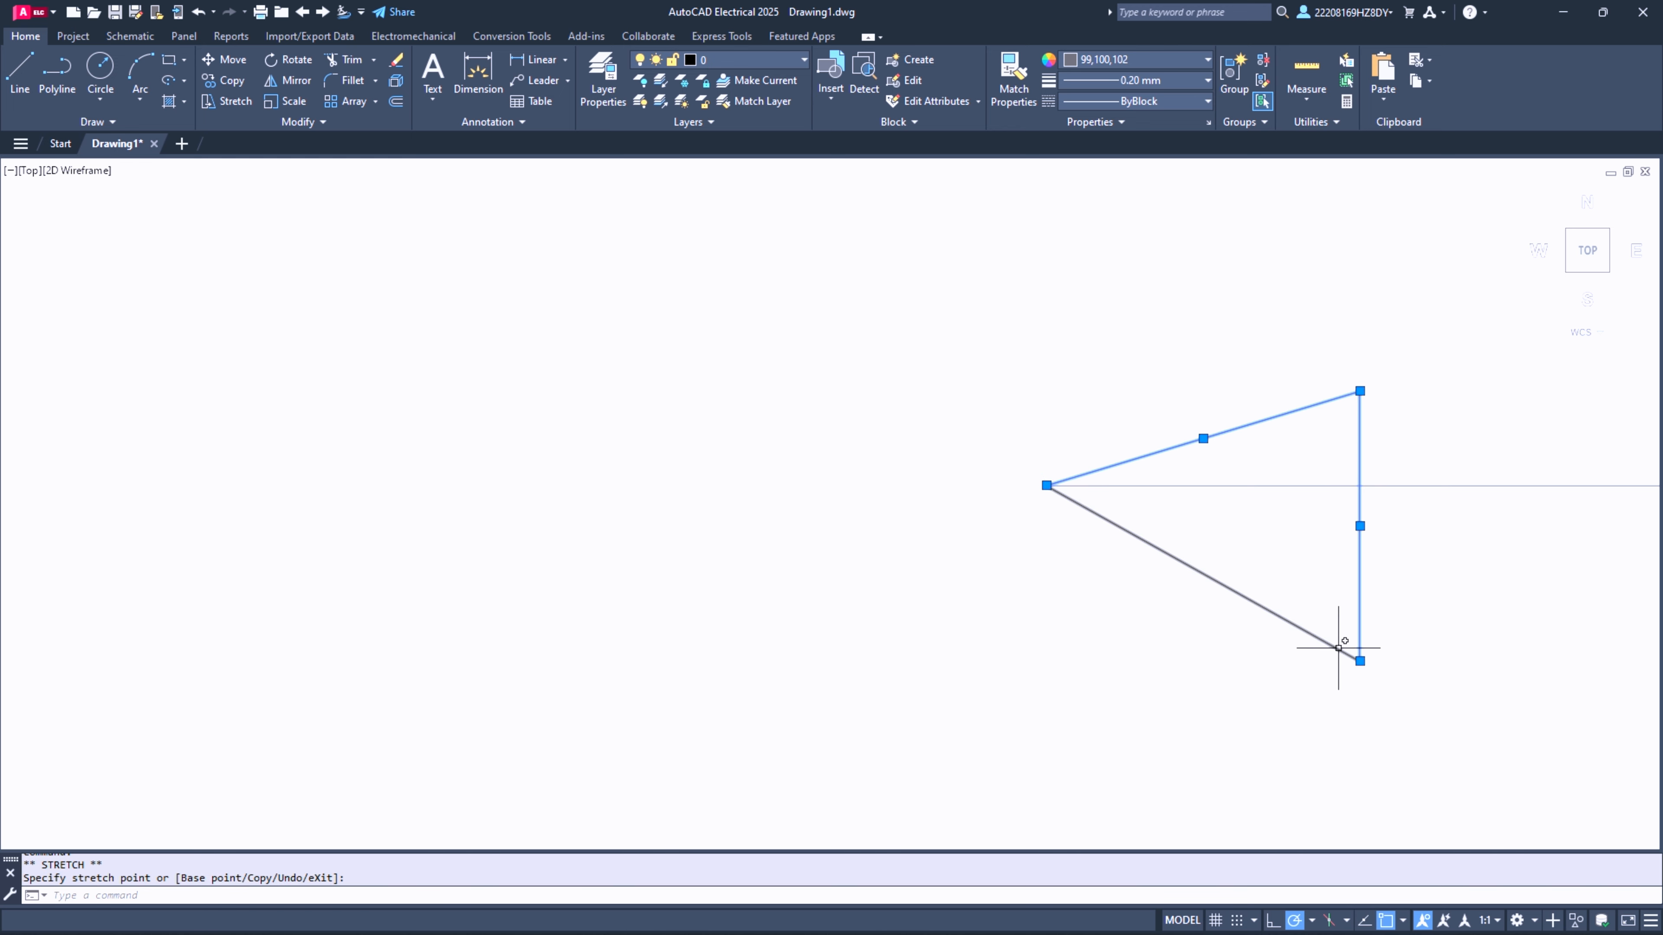
pyautogui.click(1360, 661)
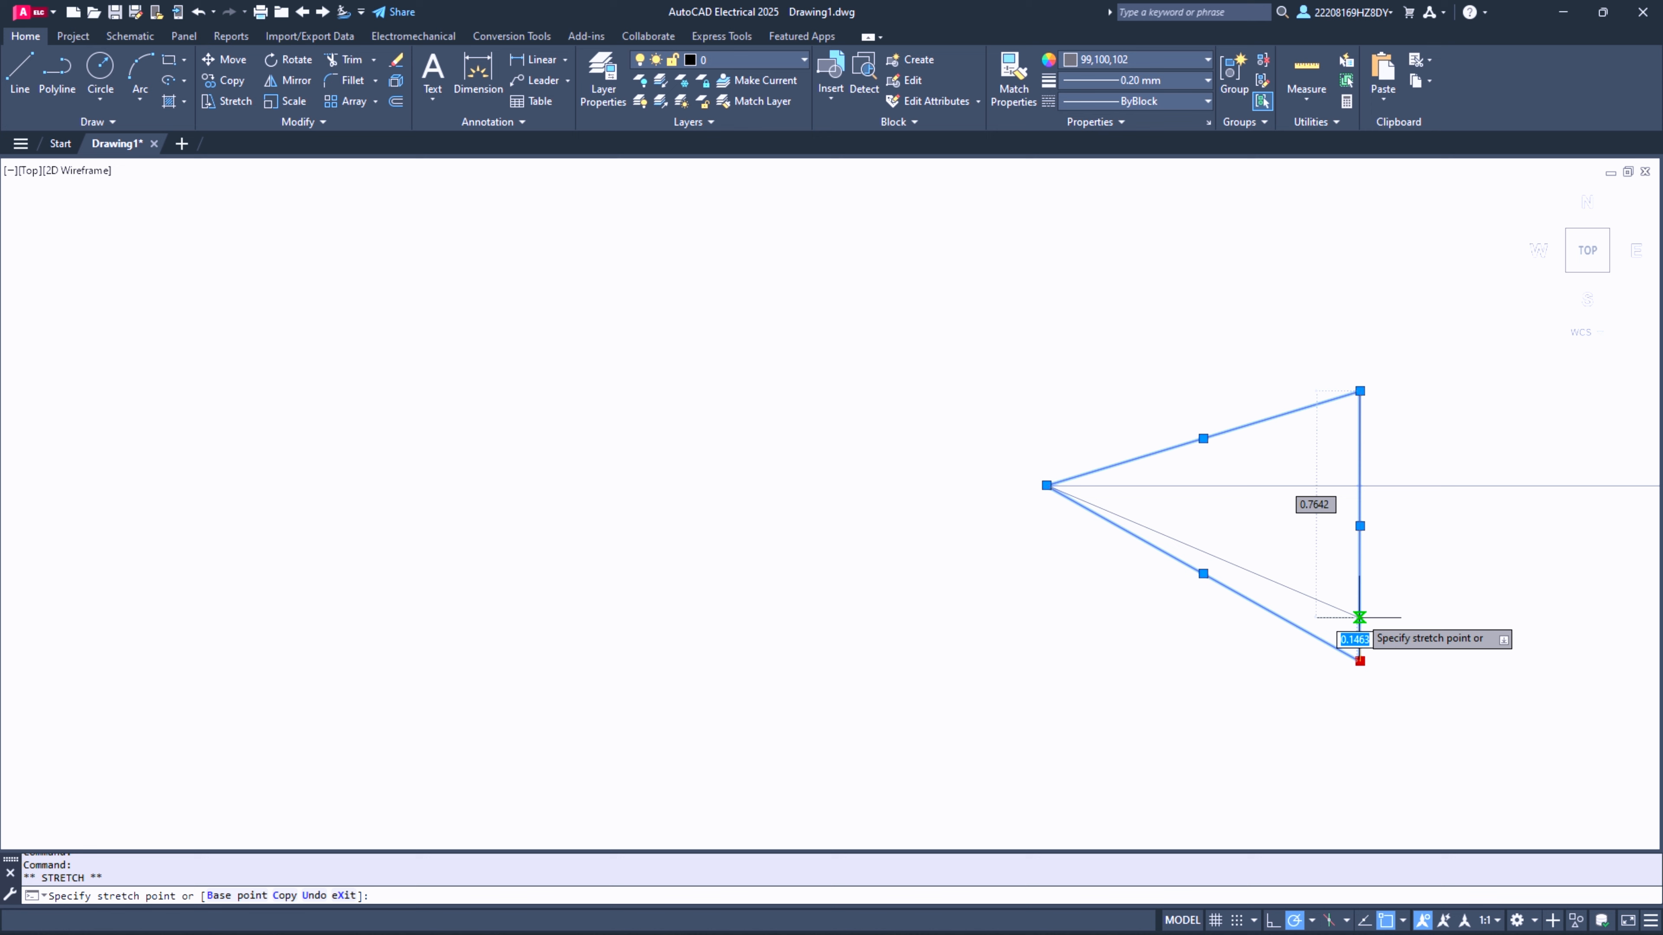
pyautogui.click(1360, 572)
# - Lengthen the spare arrow's shaft by stretching its tail end horizontally away from the diagram
pyautogui.scroll(-4, 891, 550)
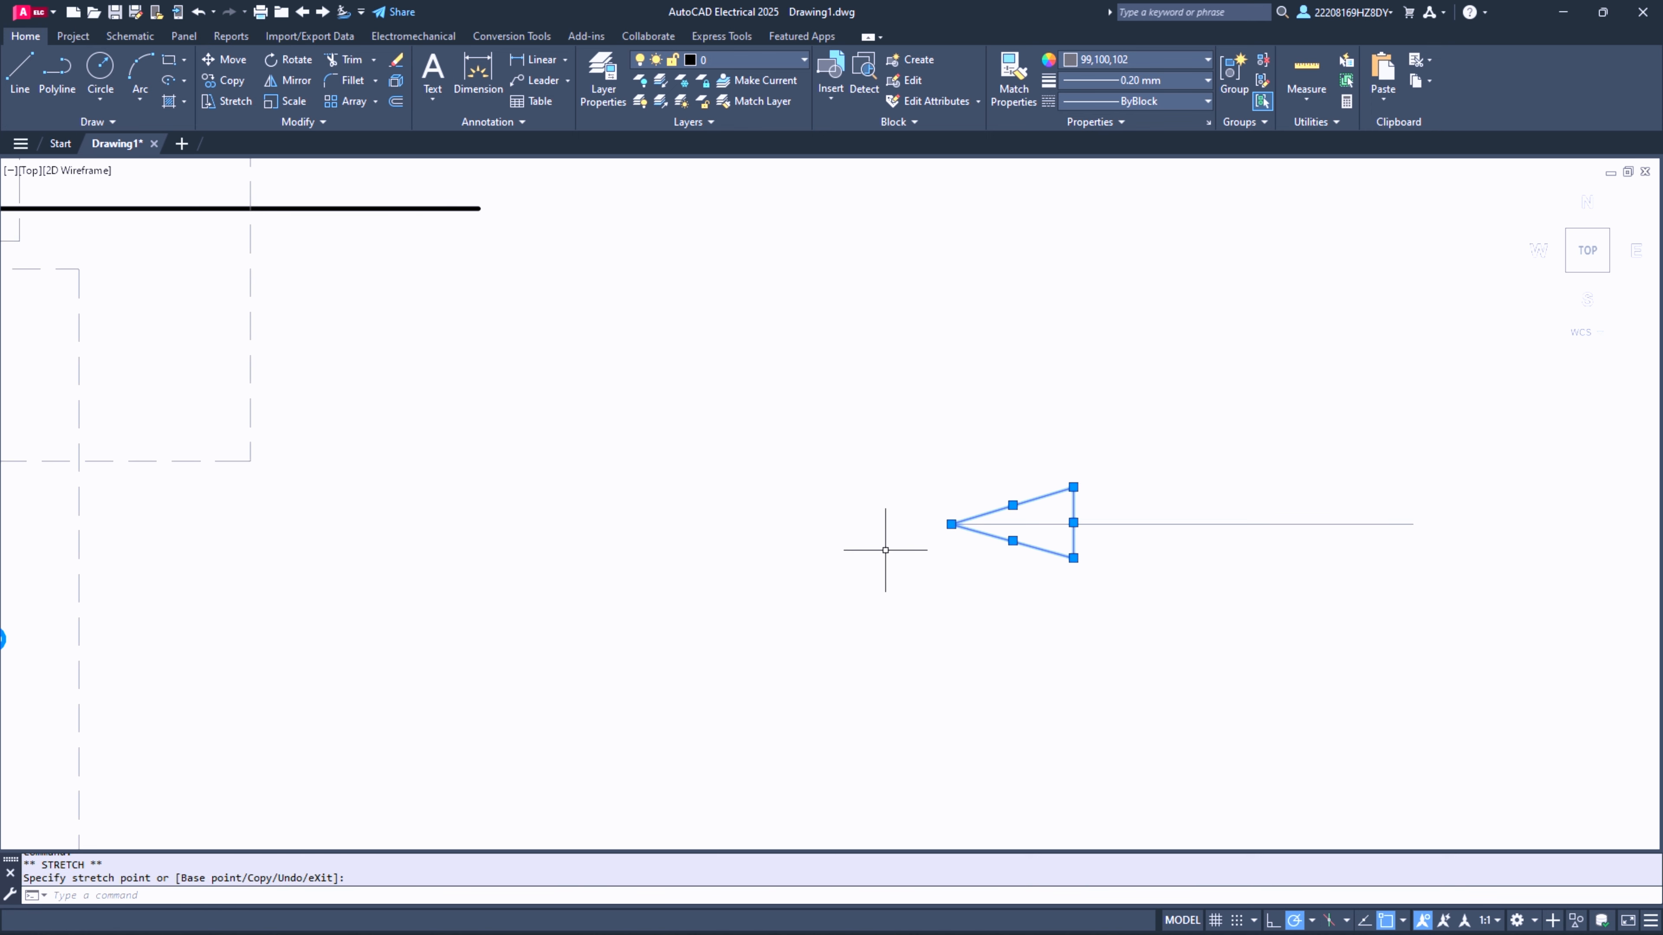
pyautogui.click(1247, 523)
pyautogui.click(1413, 524)
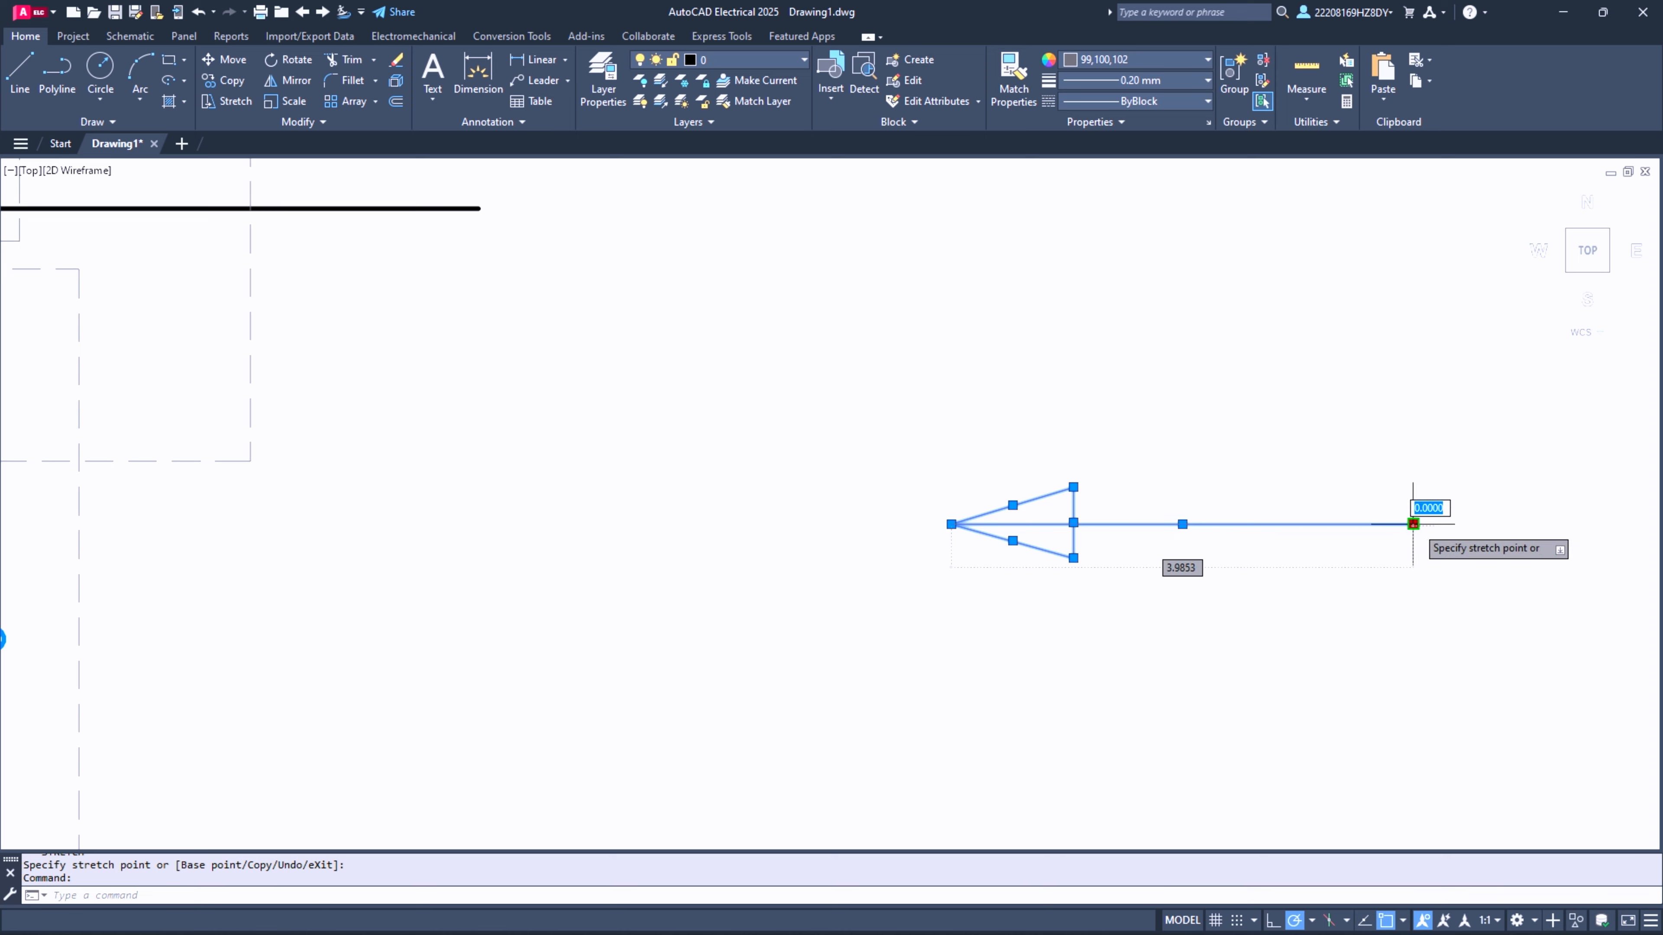
pyautogui.click(1639, 524)
# - Change the spare arrow's color to black (0,0,0)
pyautogui.click(1101, 82)
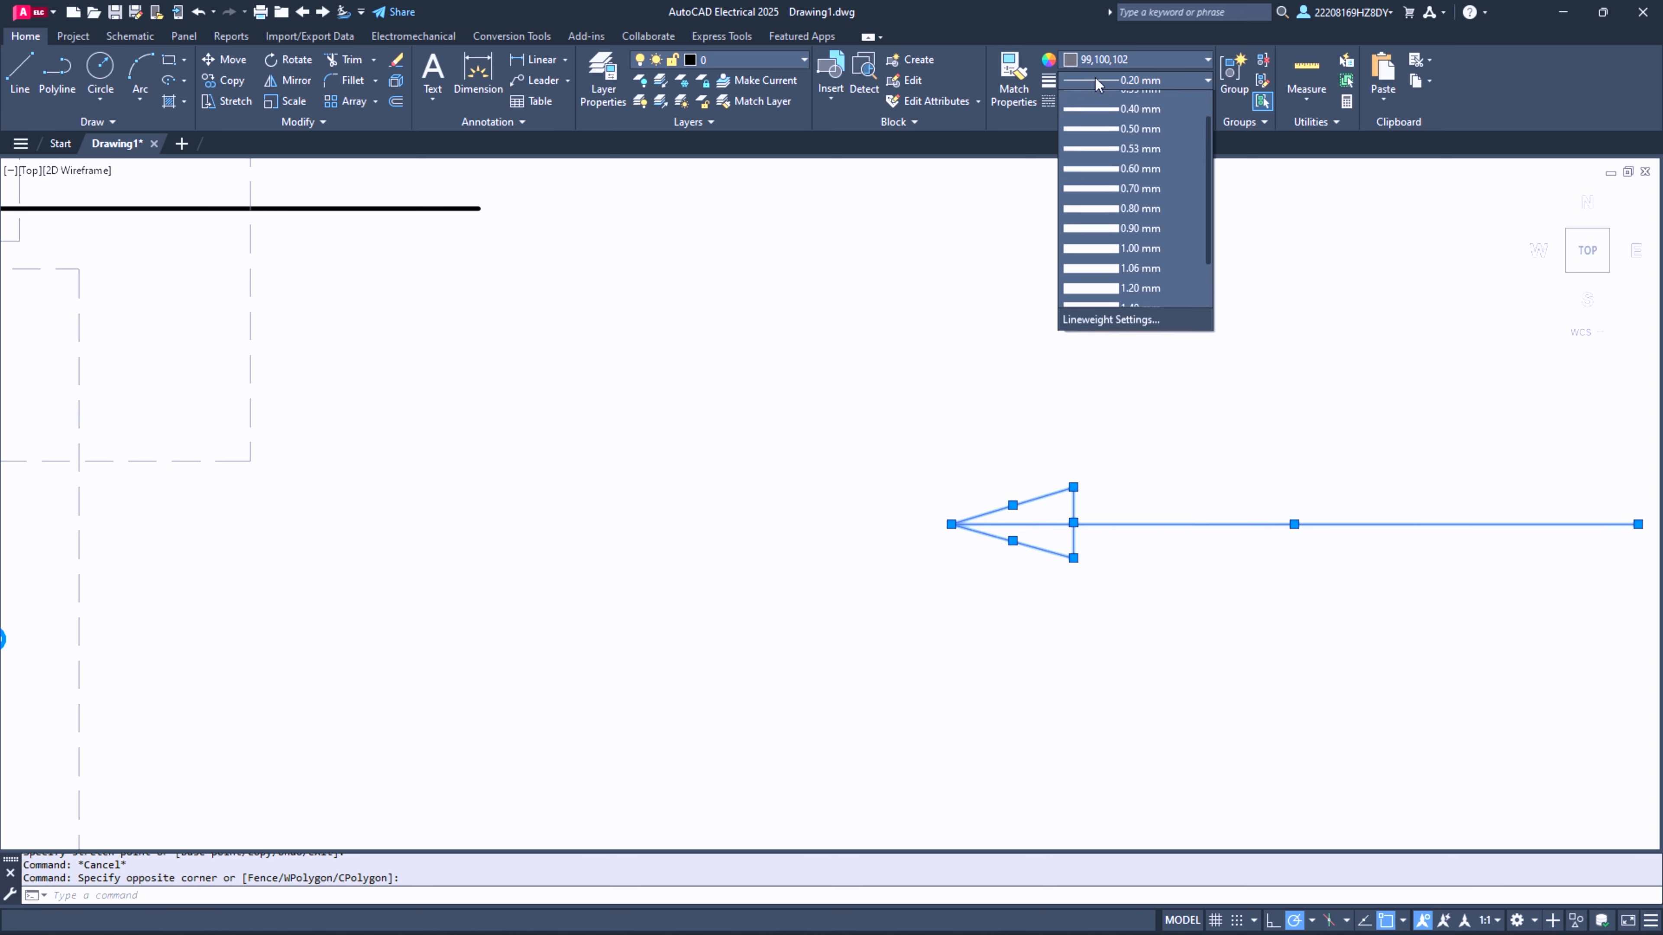
pyautogui.click(1087, 84)
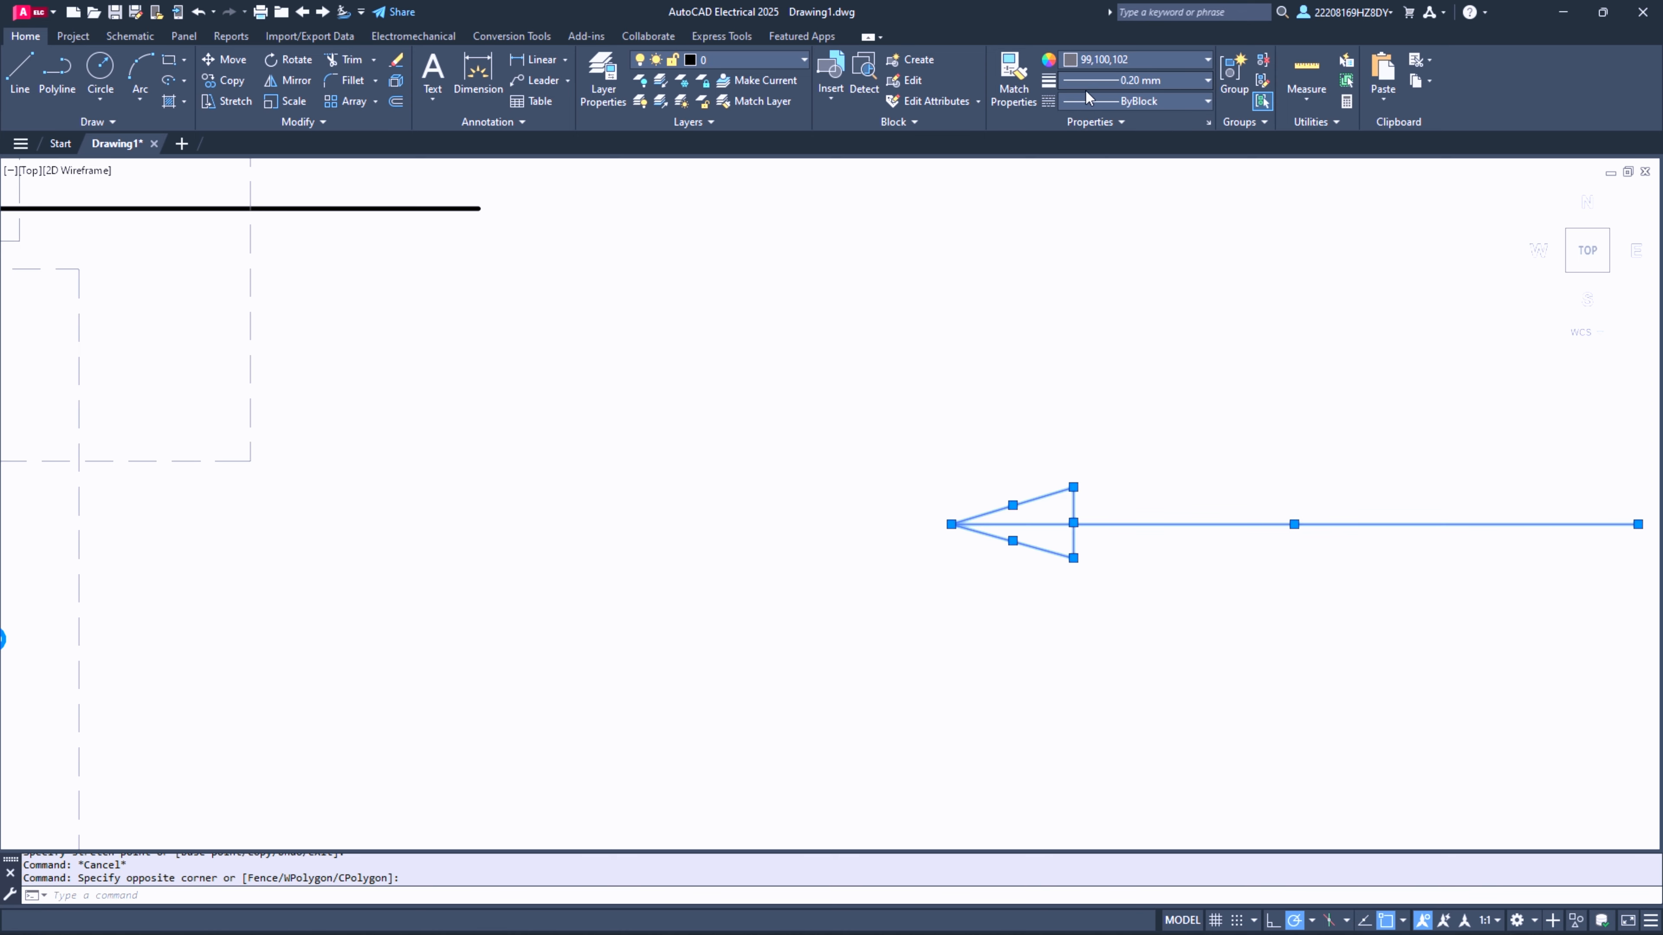
pyautogui.click(1097, 64)
pyautogui.click(1073, 122)
pyautogui.scroll(-3, 704, 455)
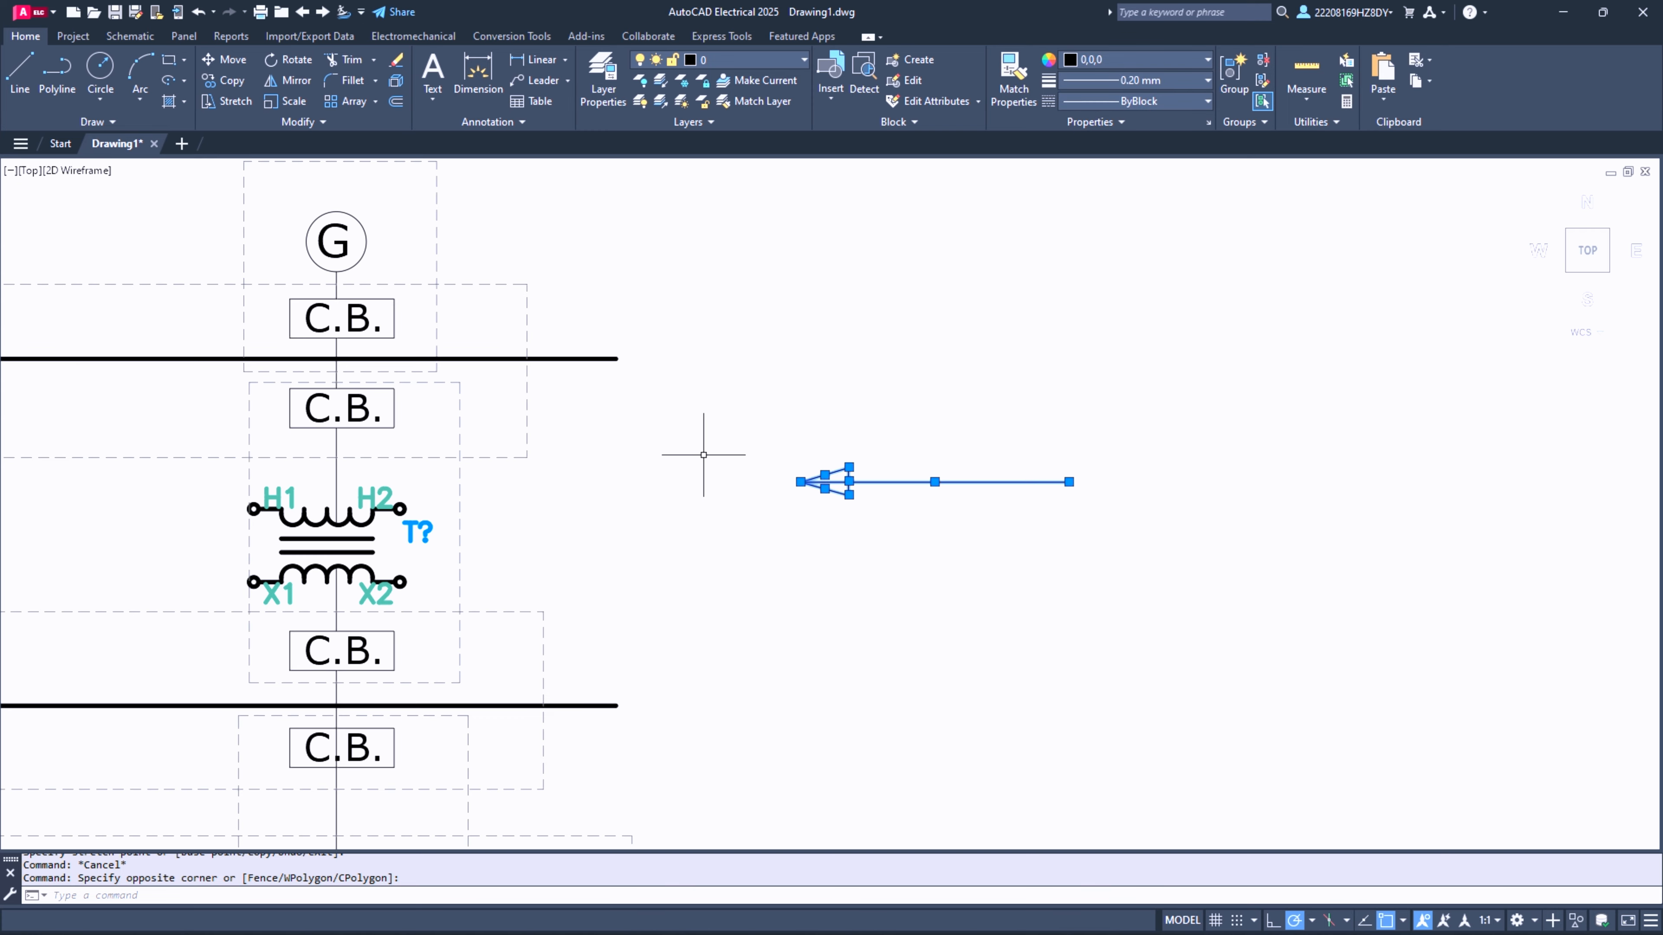
pyautogui.press('Escape')
# - Copy the arrow by its tip to the second column's generator, transformer, lower line section and the ends of all three busbars
pyautogui.click(725, 424)
pyautogui.click(1240, 632)
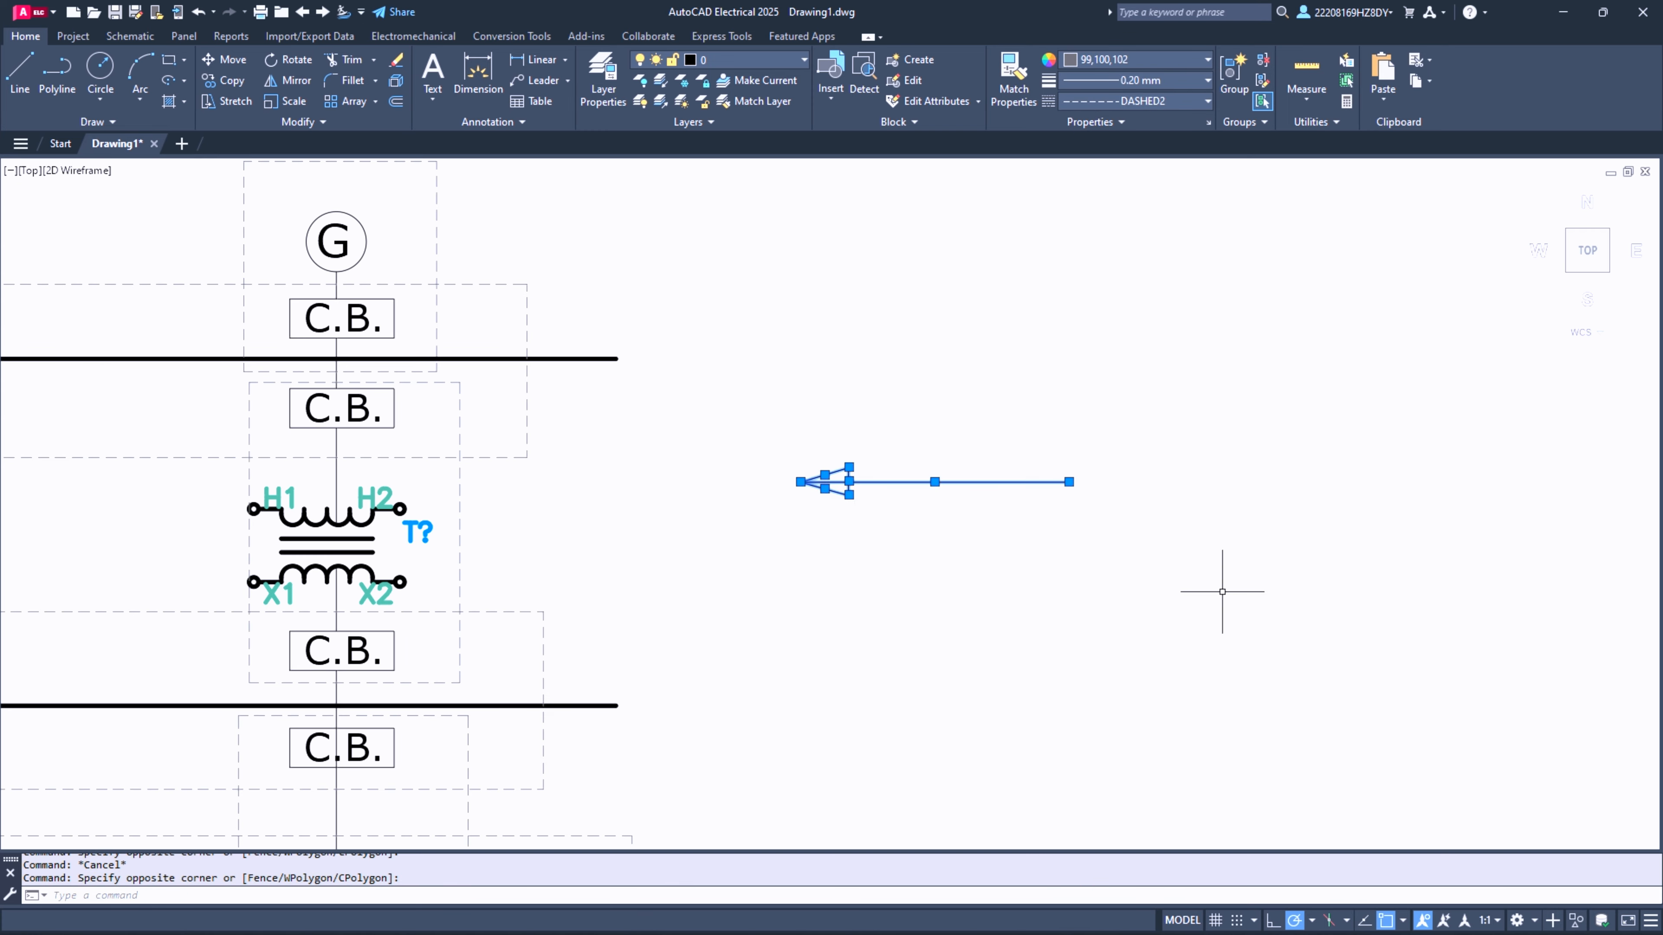
pyautogui.click(223, 80)
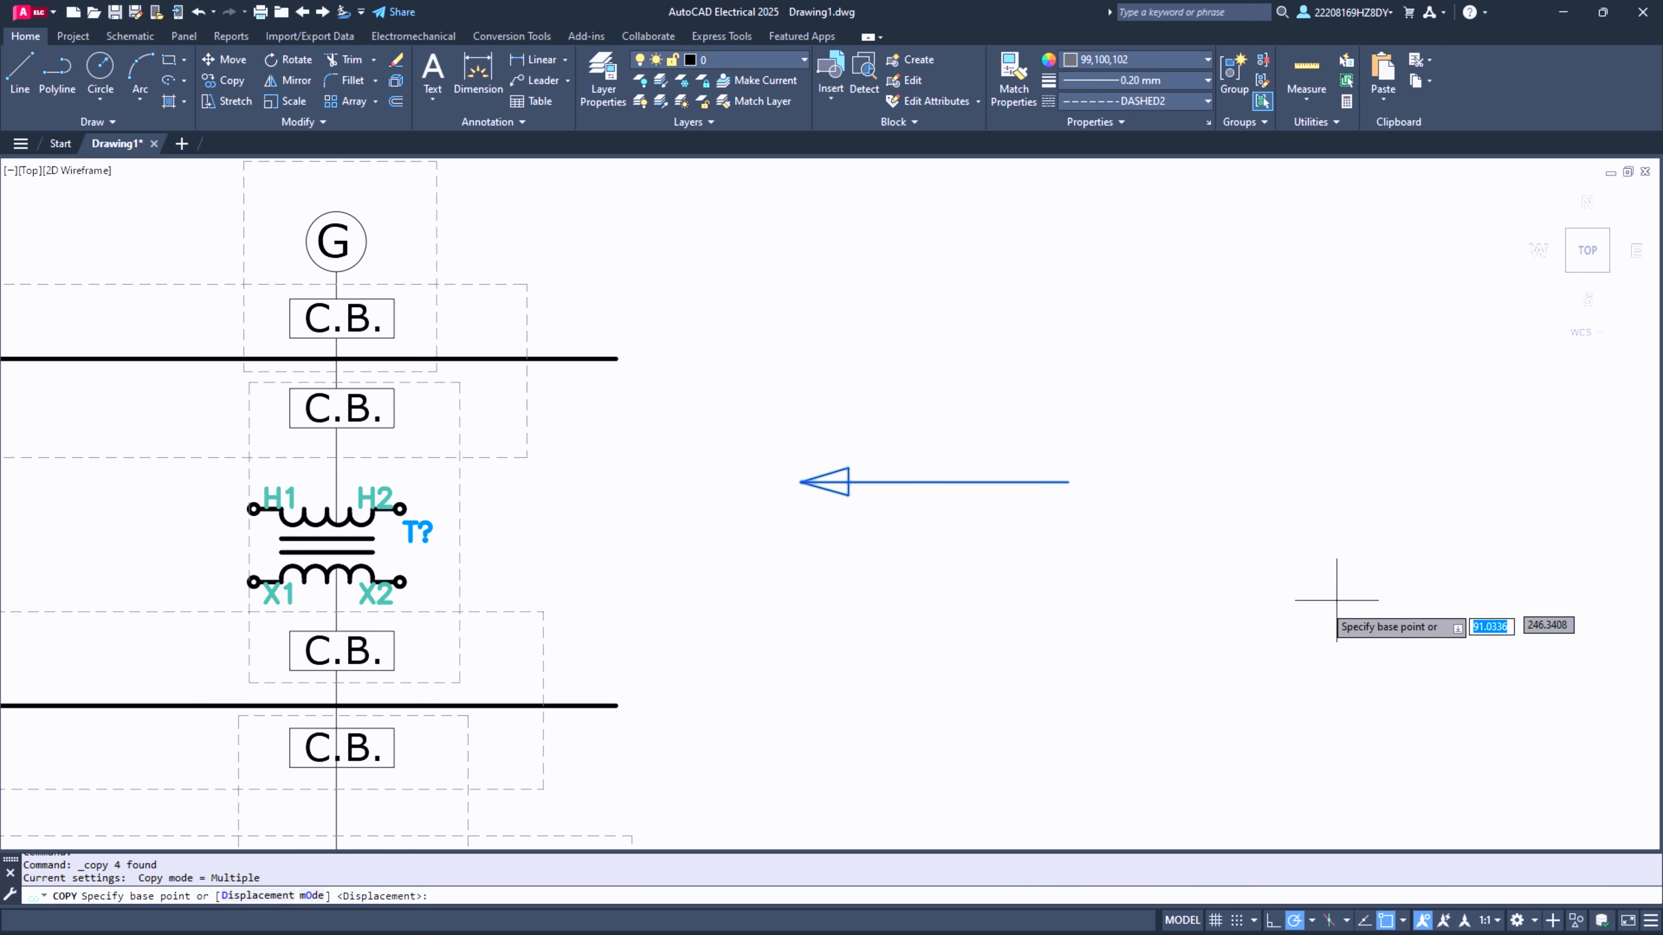
pyautogui.click(801, 482)
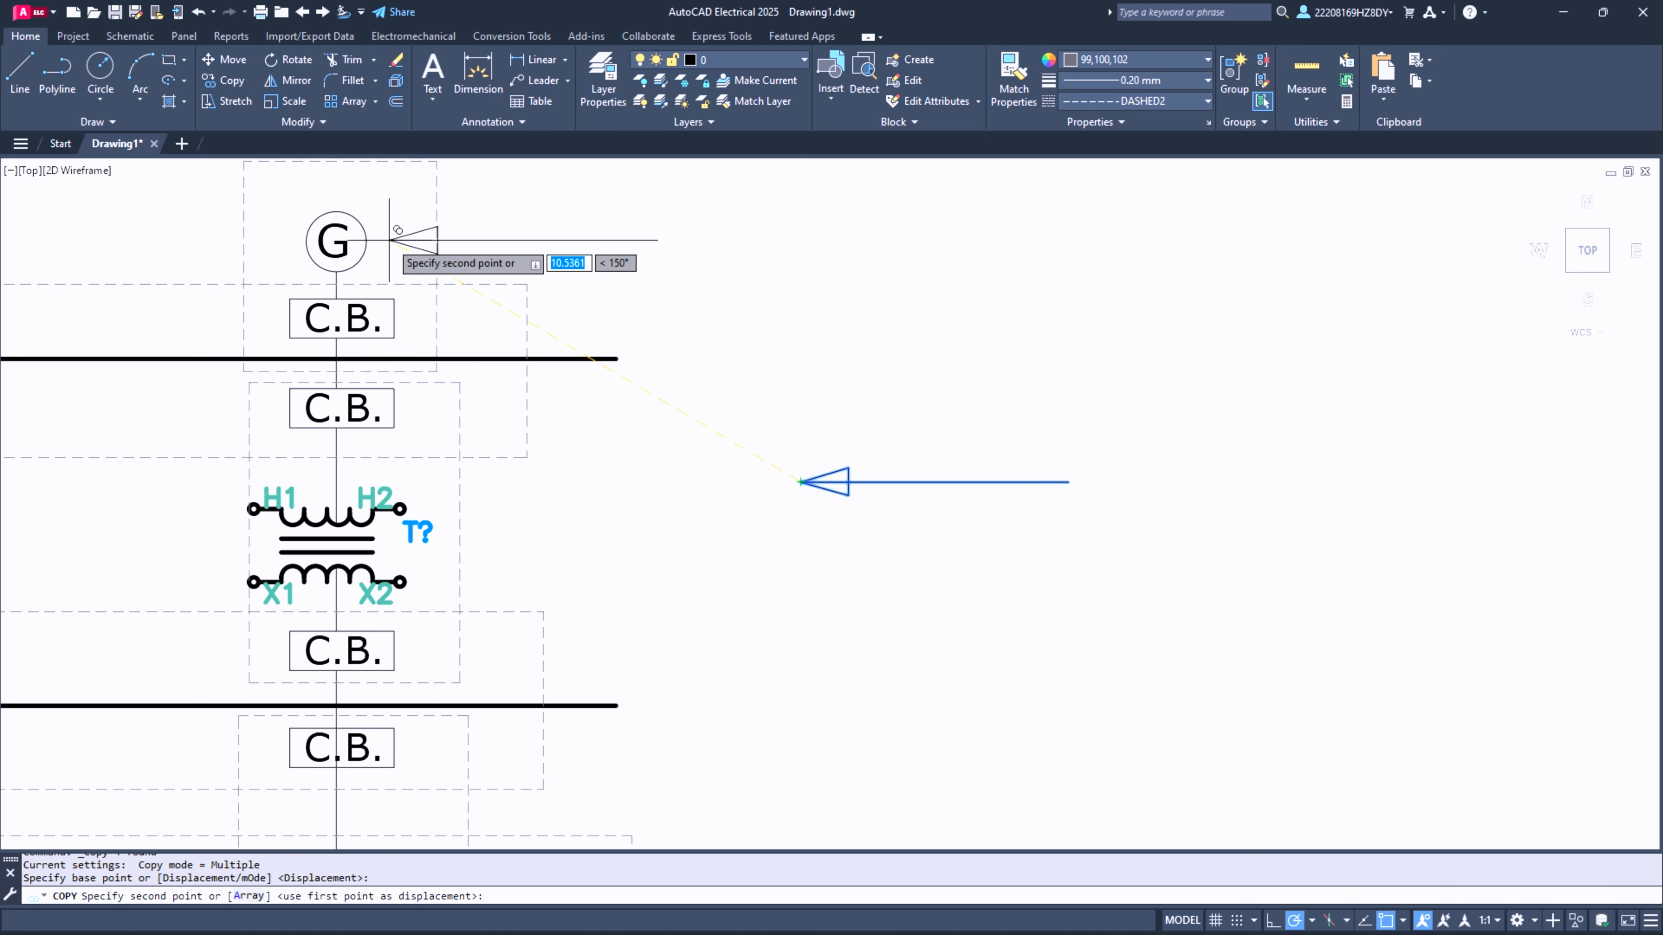
pyautogui.click(379, 235)
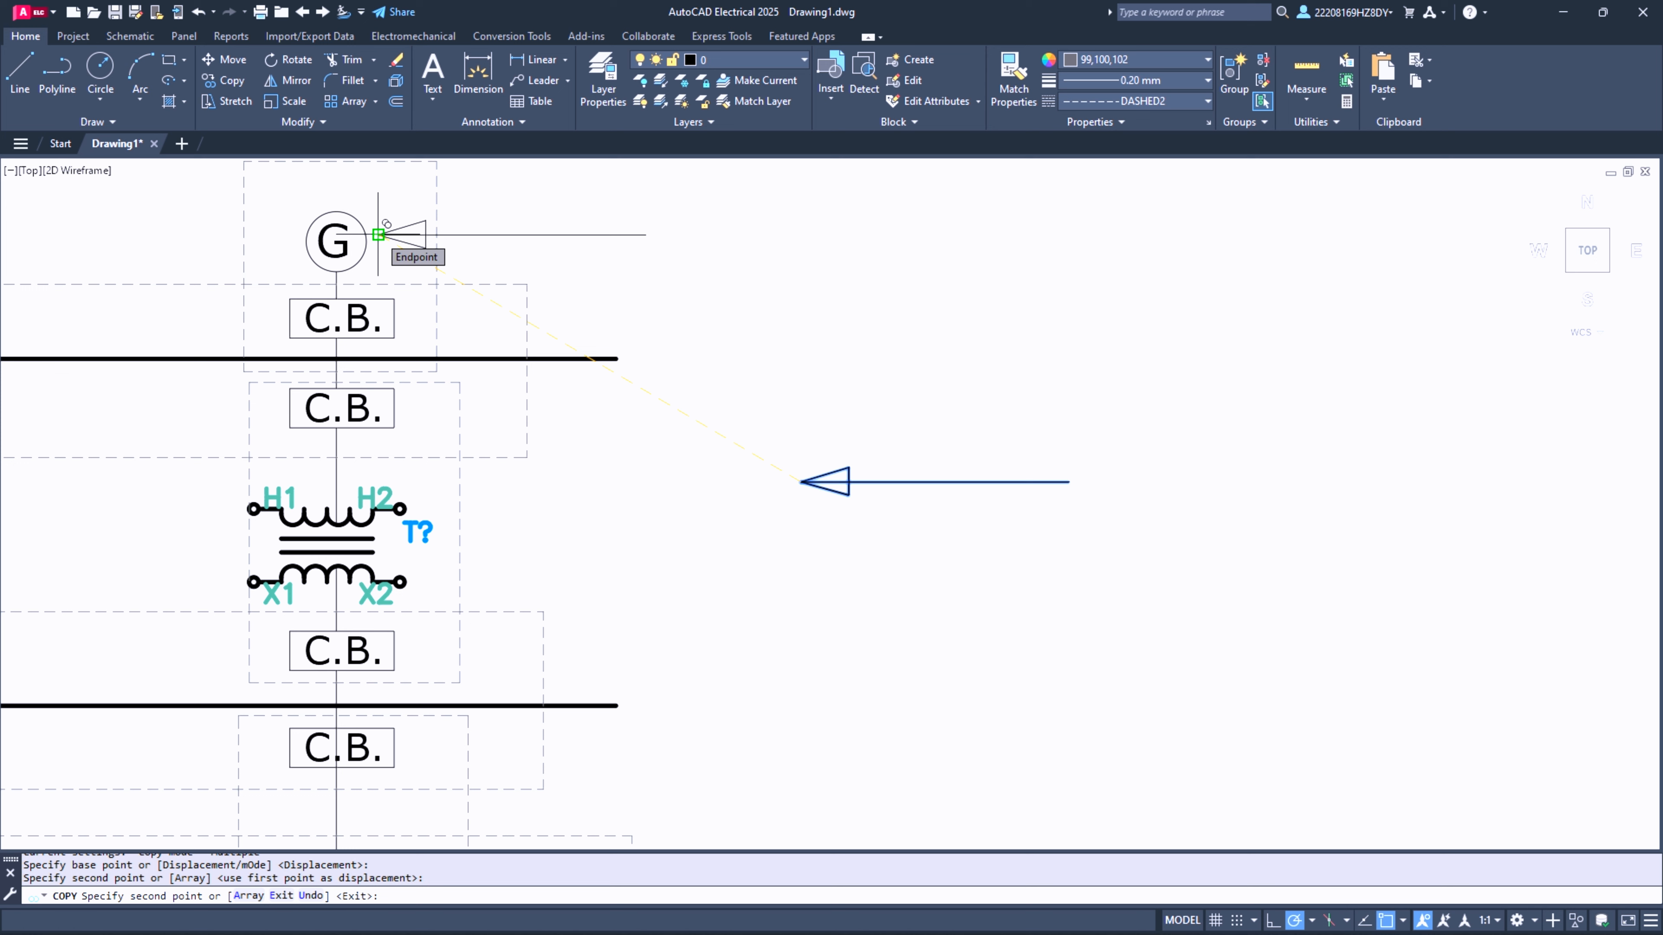
pyautogui.click(623, 360)
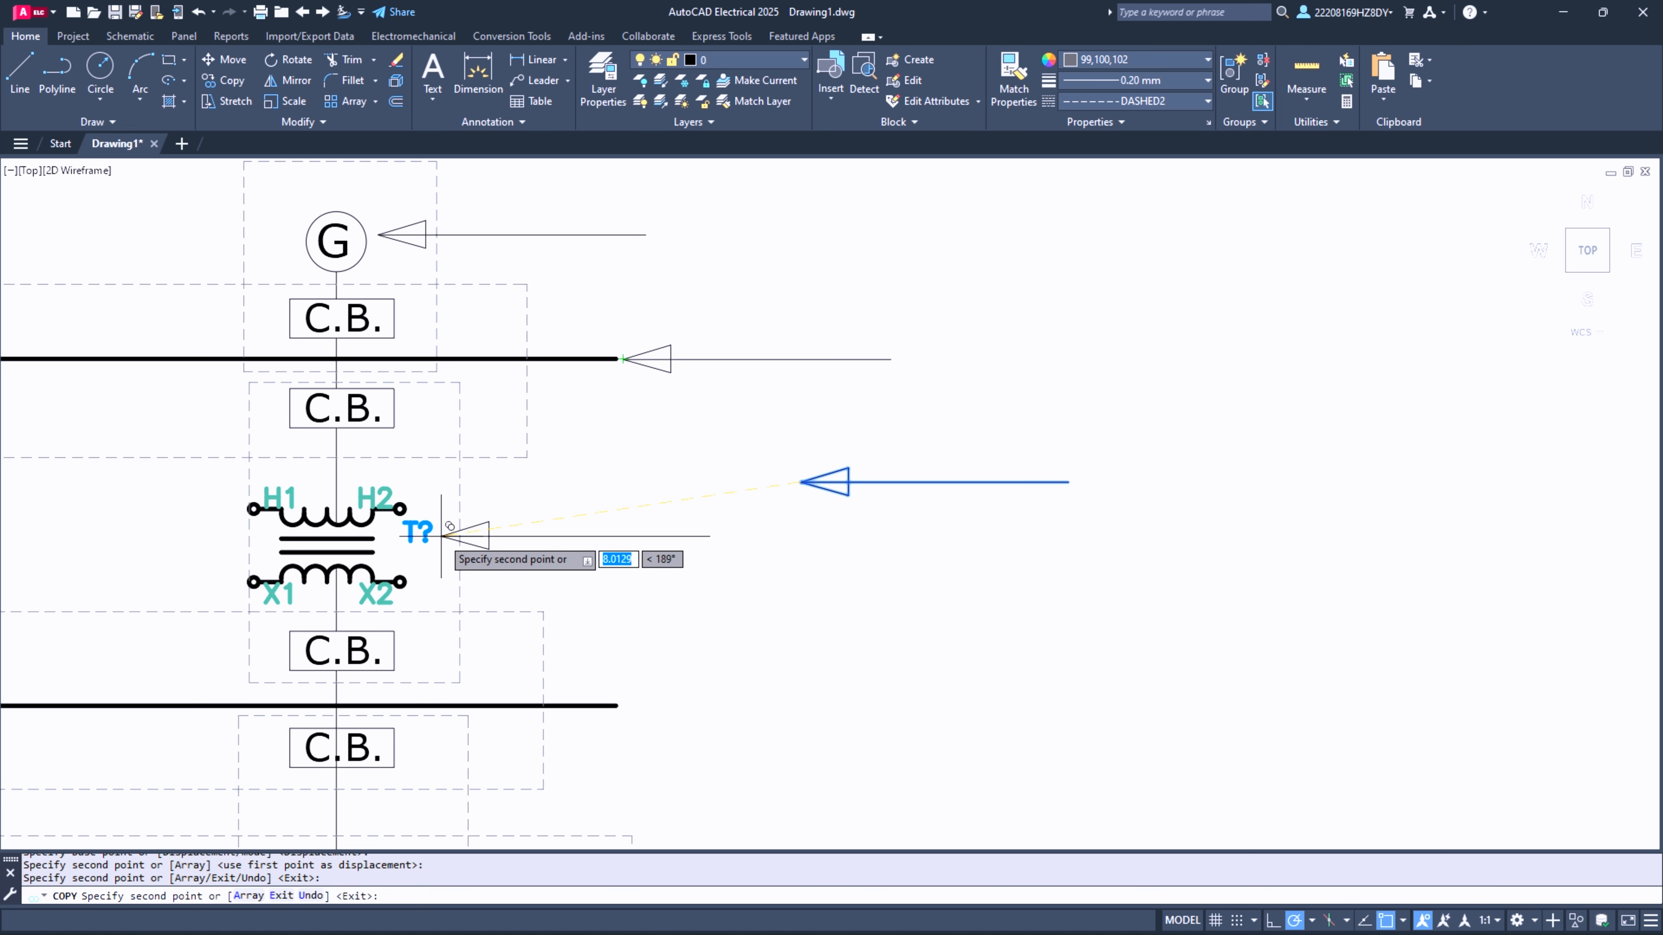
pyautogui.click(398, 562)
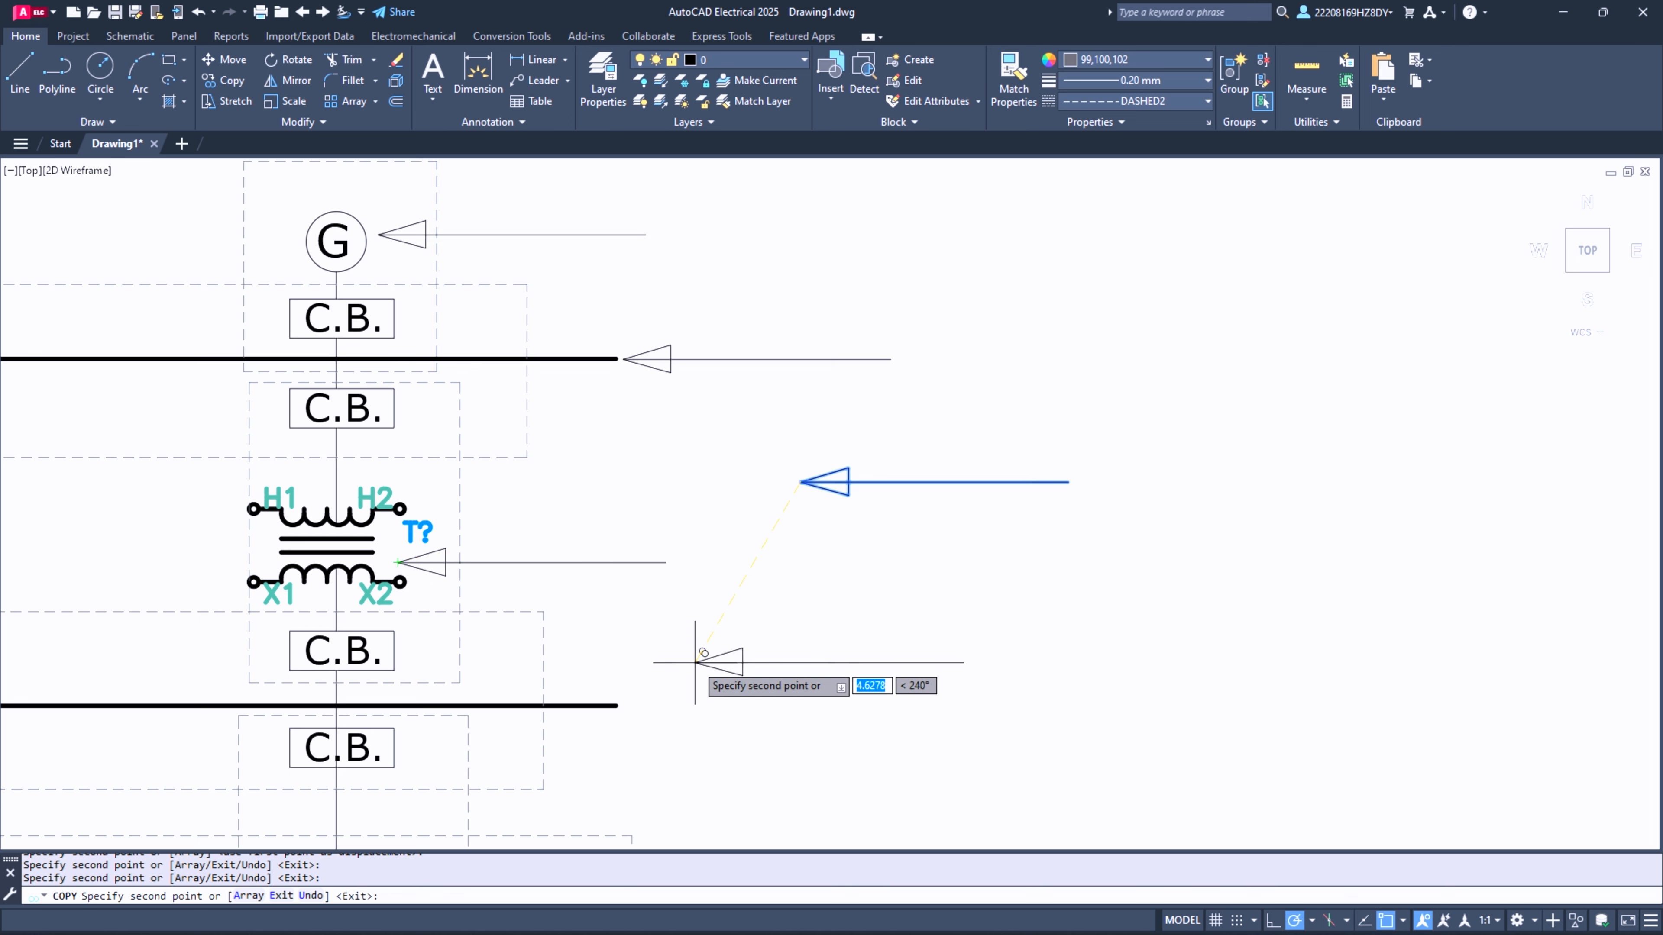
pyautogui.click(629, 706)
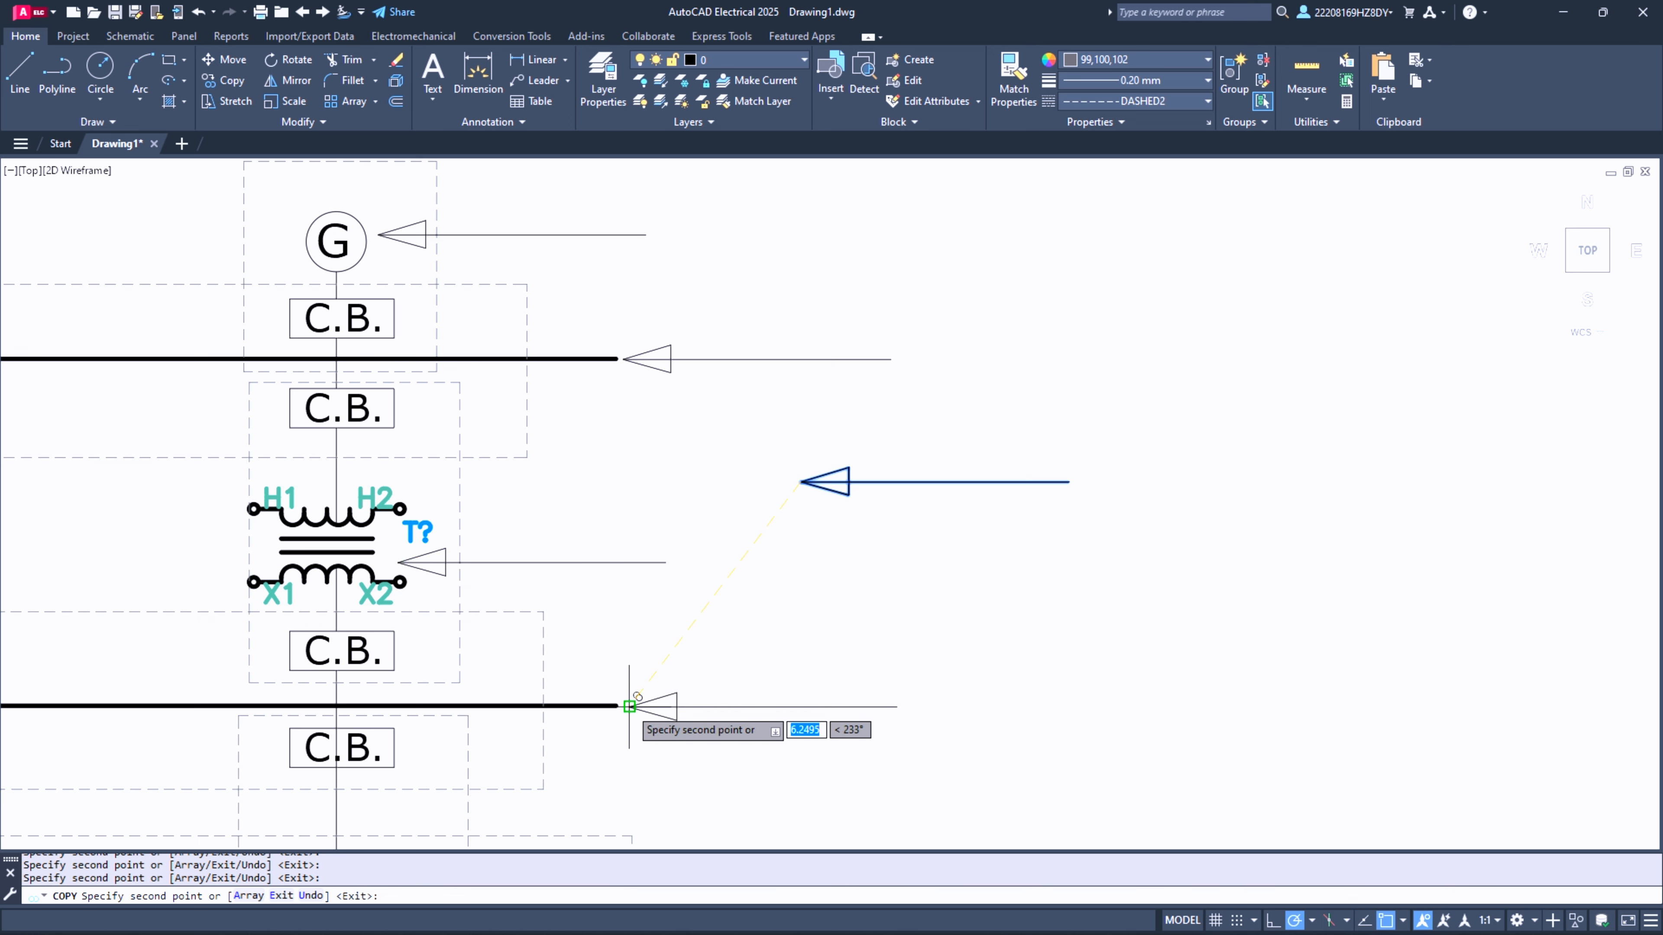
pyautogui.scroll(-2, 858, 537)
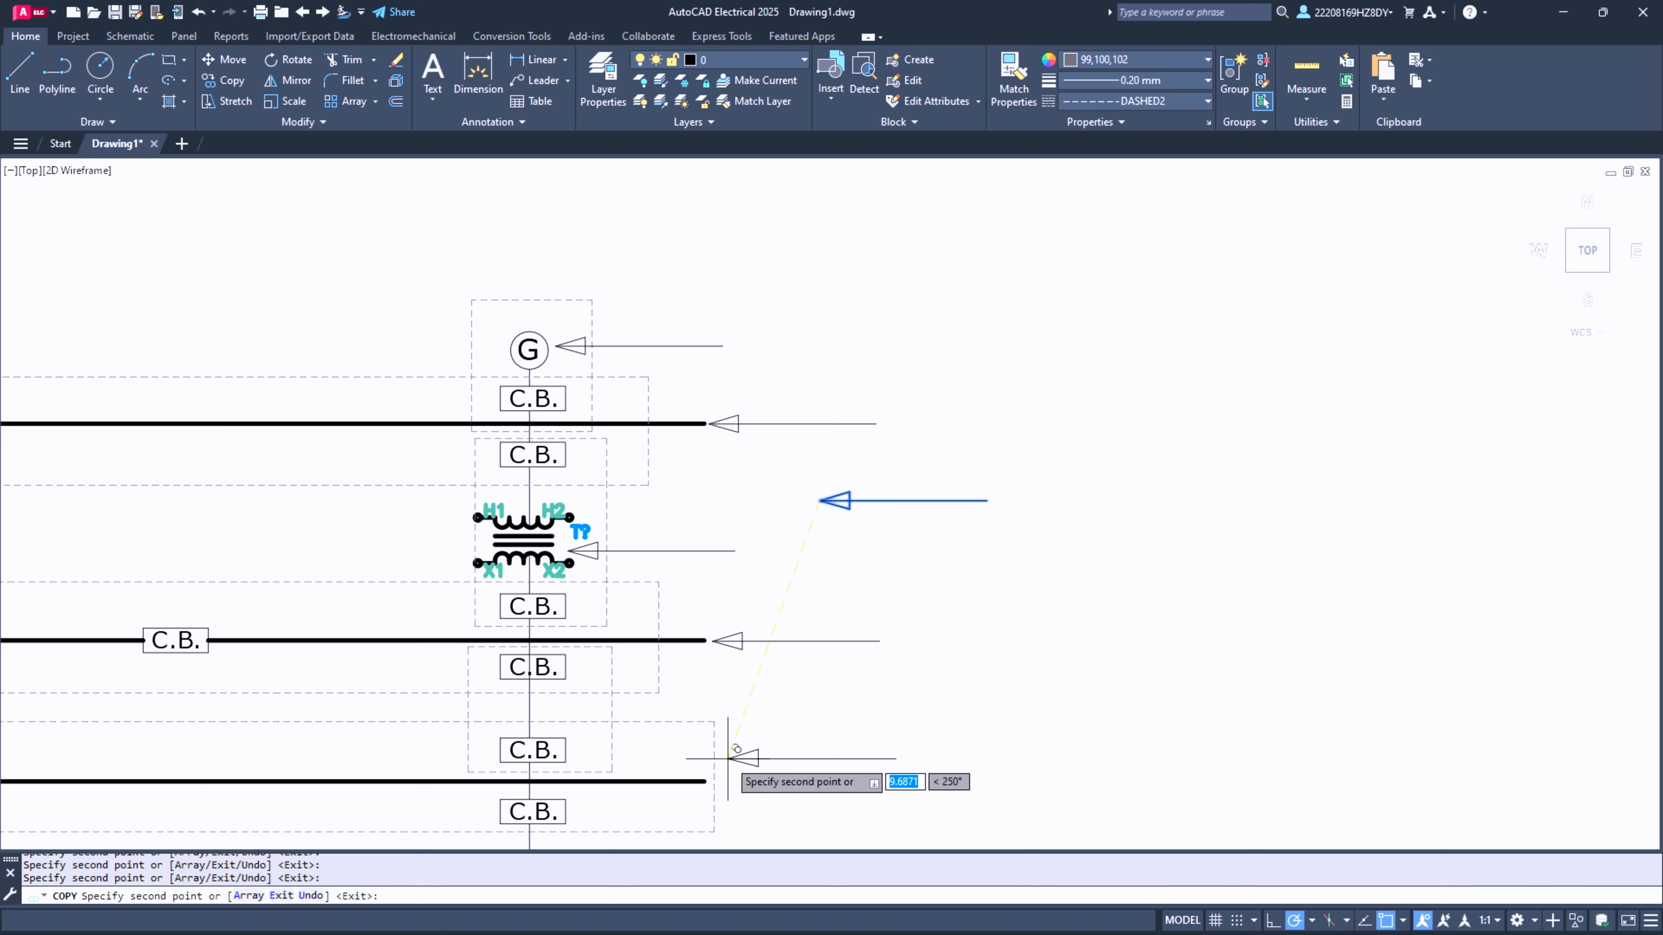
pyautogui.click(552, 709)
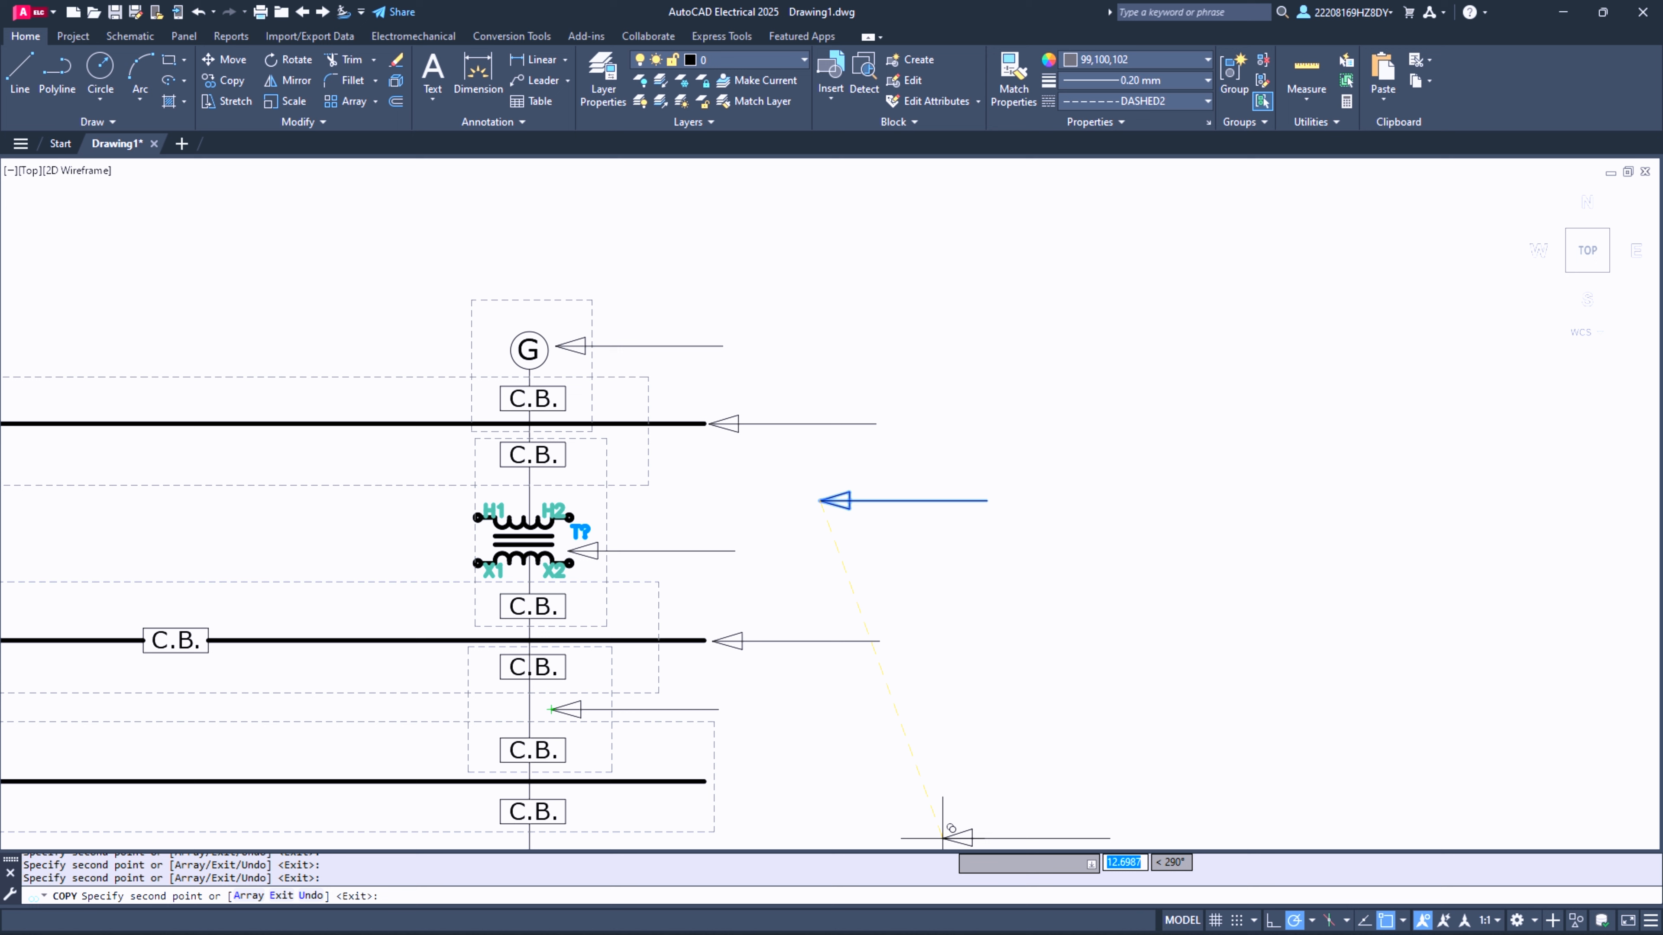
pyautogui.click(723, 781)
pyautogui.press('Escape')
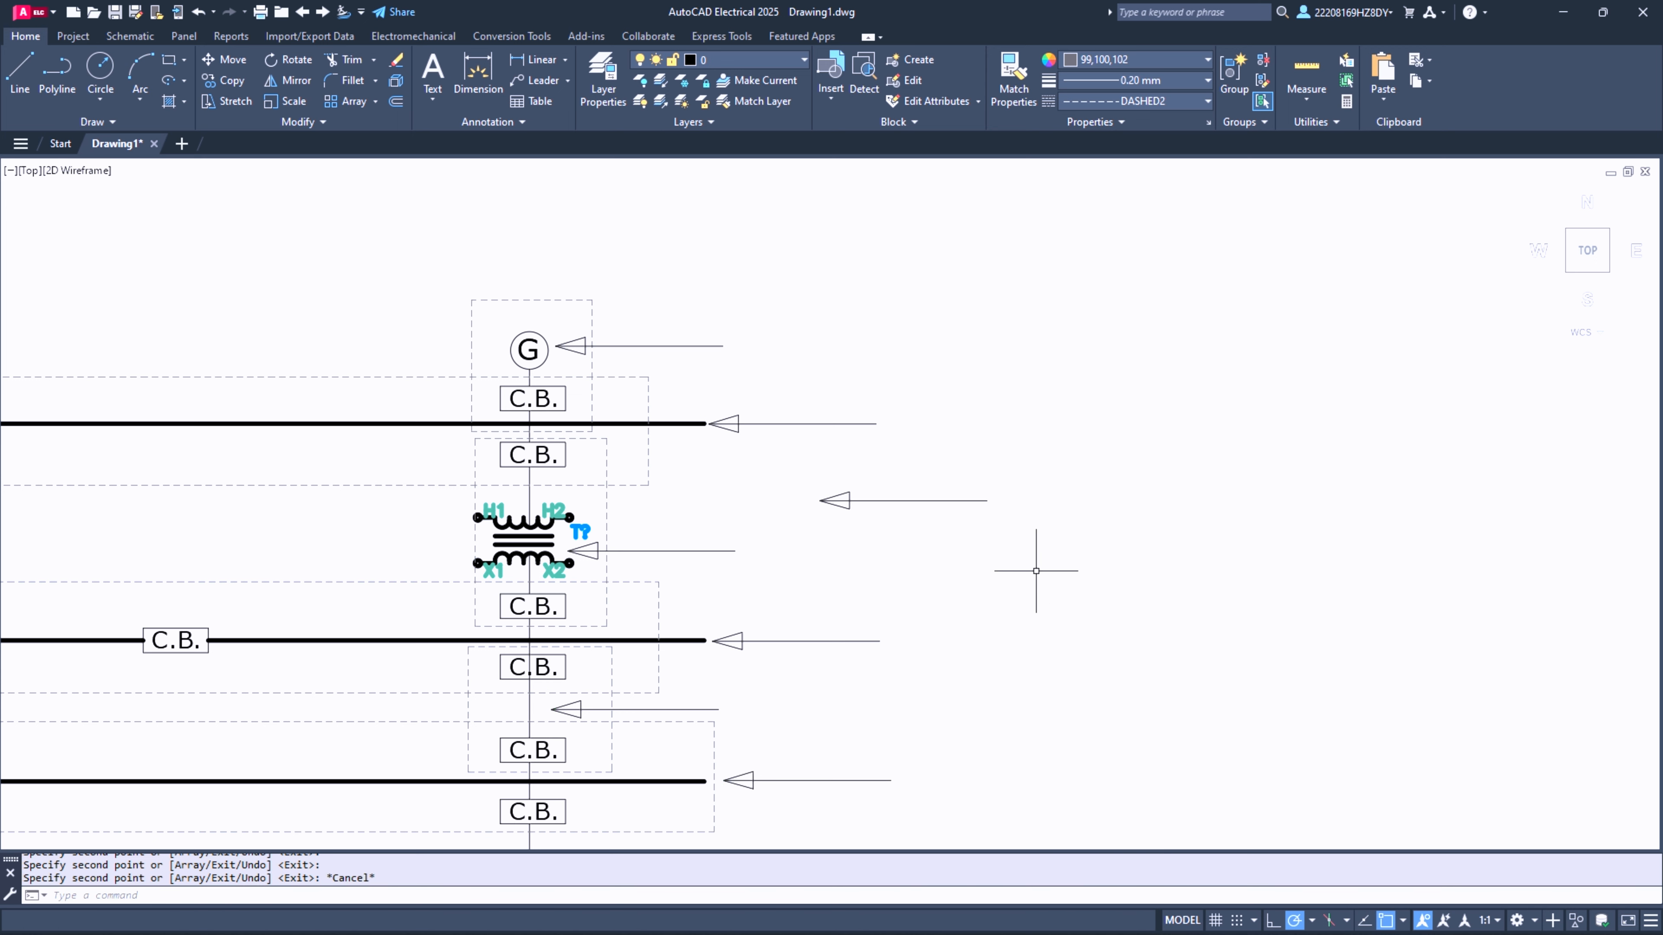
# - Delete the original spare arrow beside the second generator column
pyautogui.click(810, 427)
pyautogui.click(1176, 575)
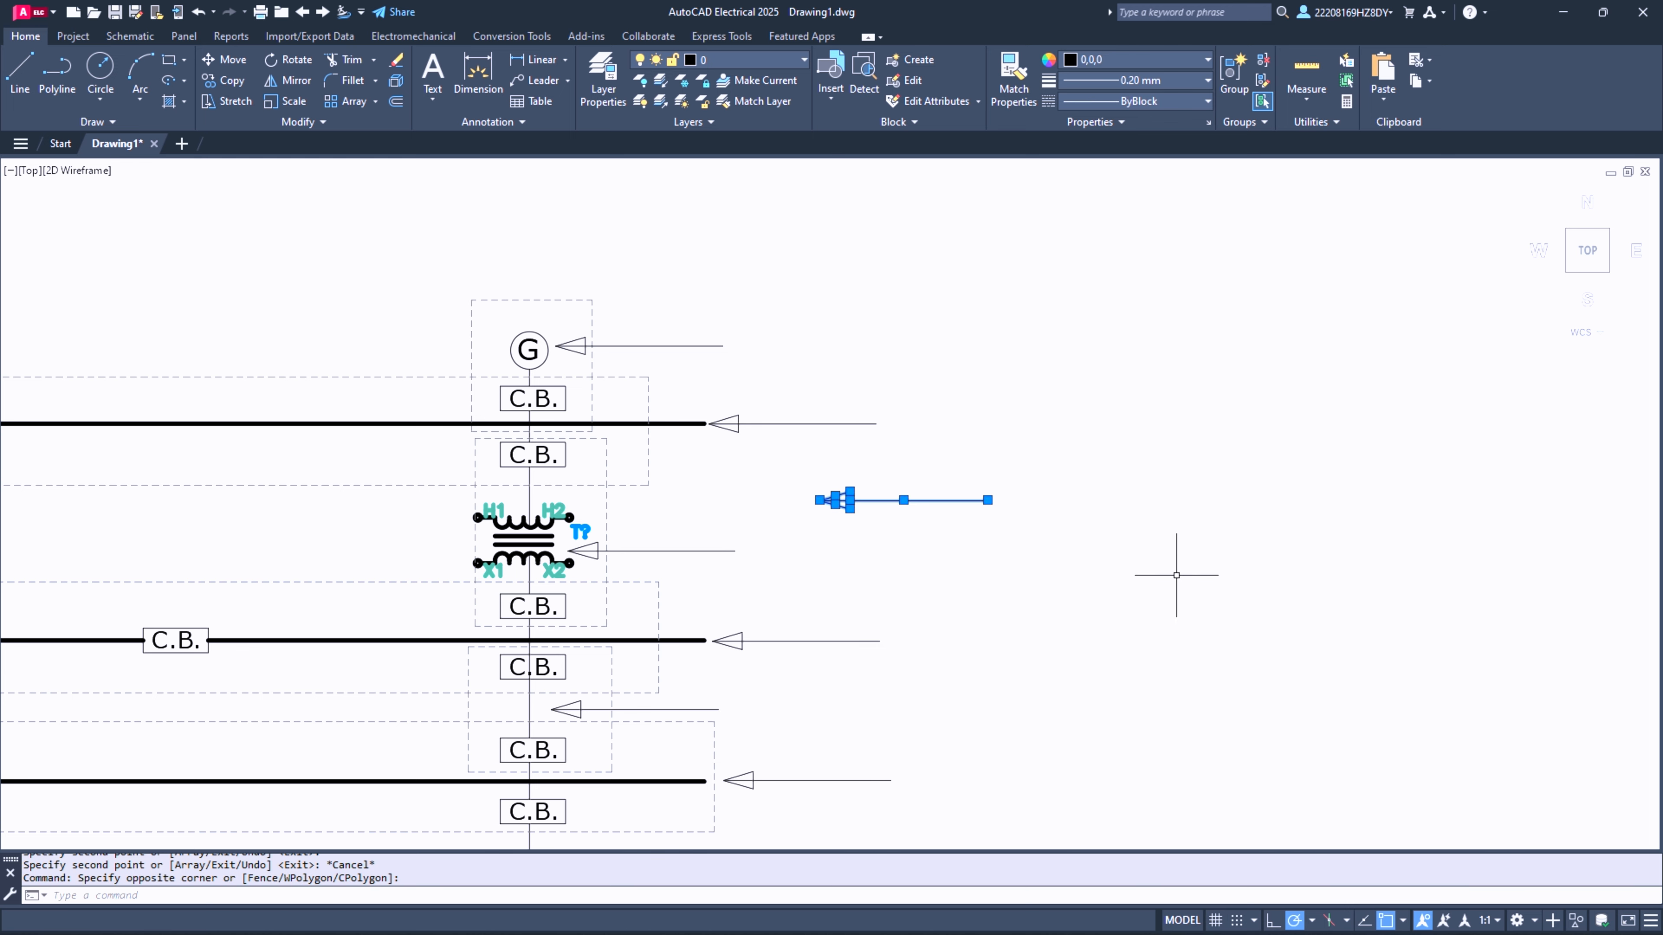
pyautogui.press('Delete')
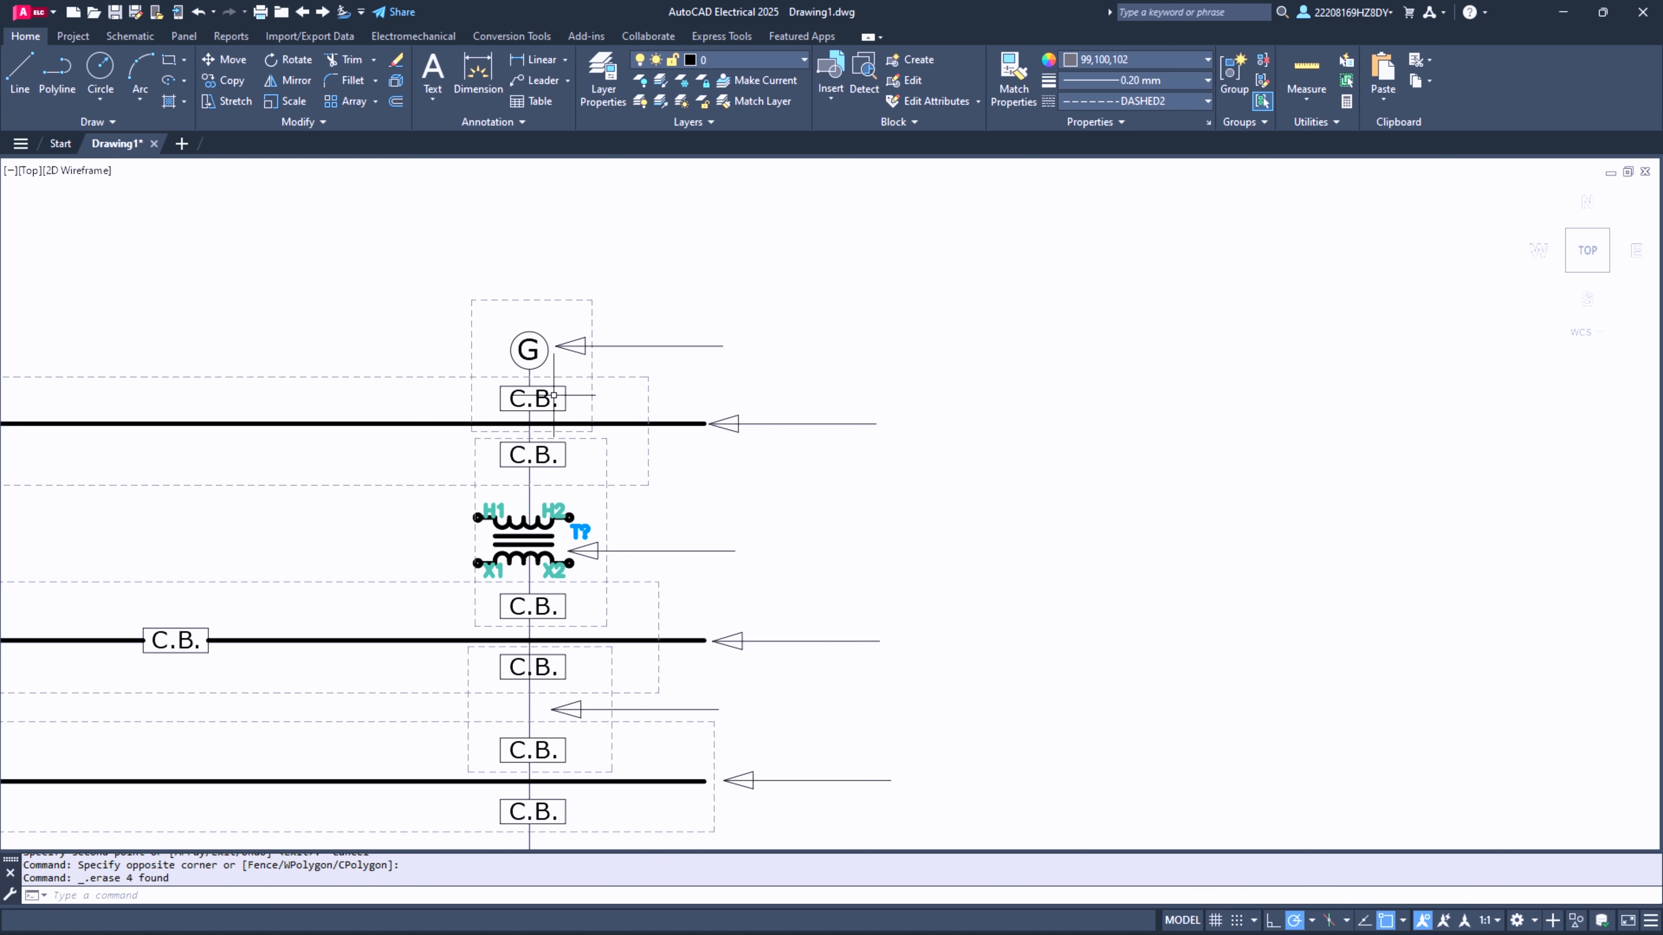
# - Copy the "Power Tranformer Protection" label and paste it at the tail of the second generator's arrow
pyautogui.scroll(-4, 768, 457)
pyautogui.scroll(6, 509, 353)
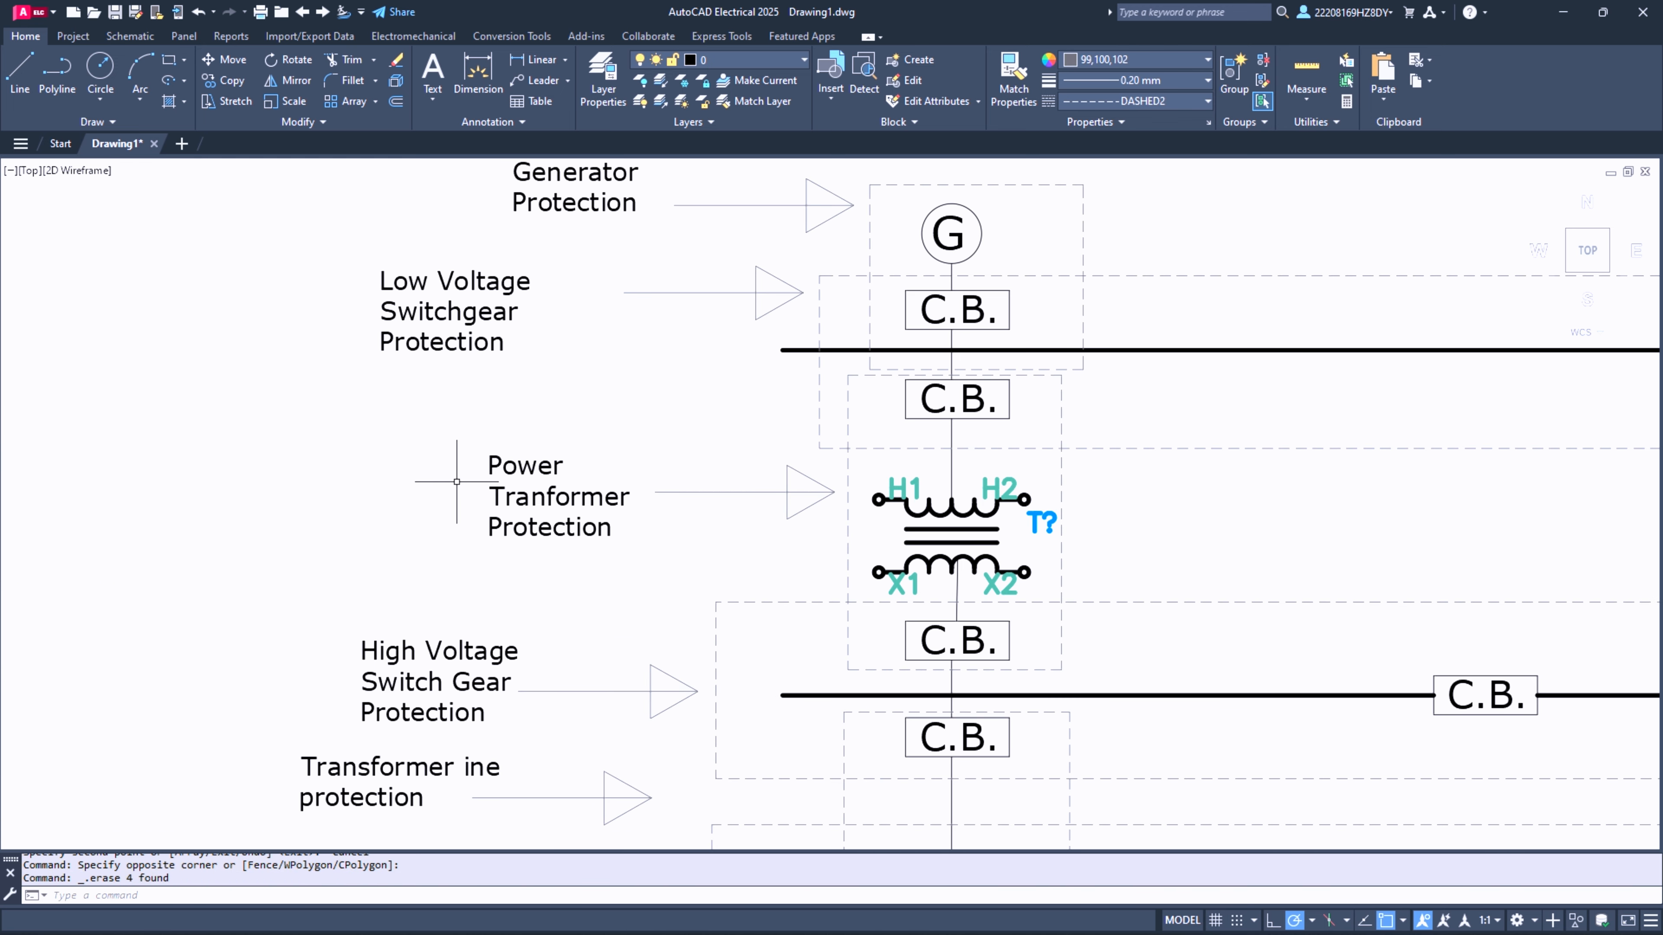
pyautogui.click(503, 464)
pyautogui.hotkey('ctrl', 'c')
pyautogui.scroll(-2, 316, 482)
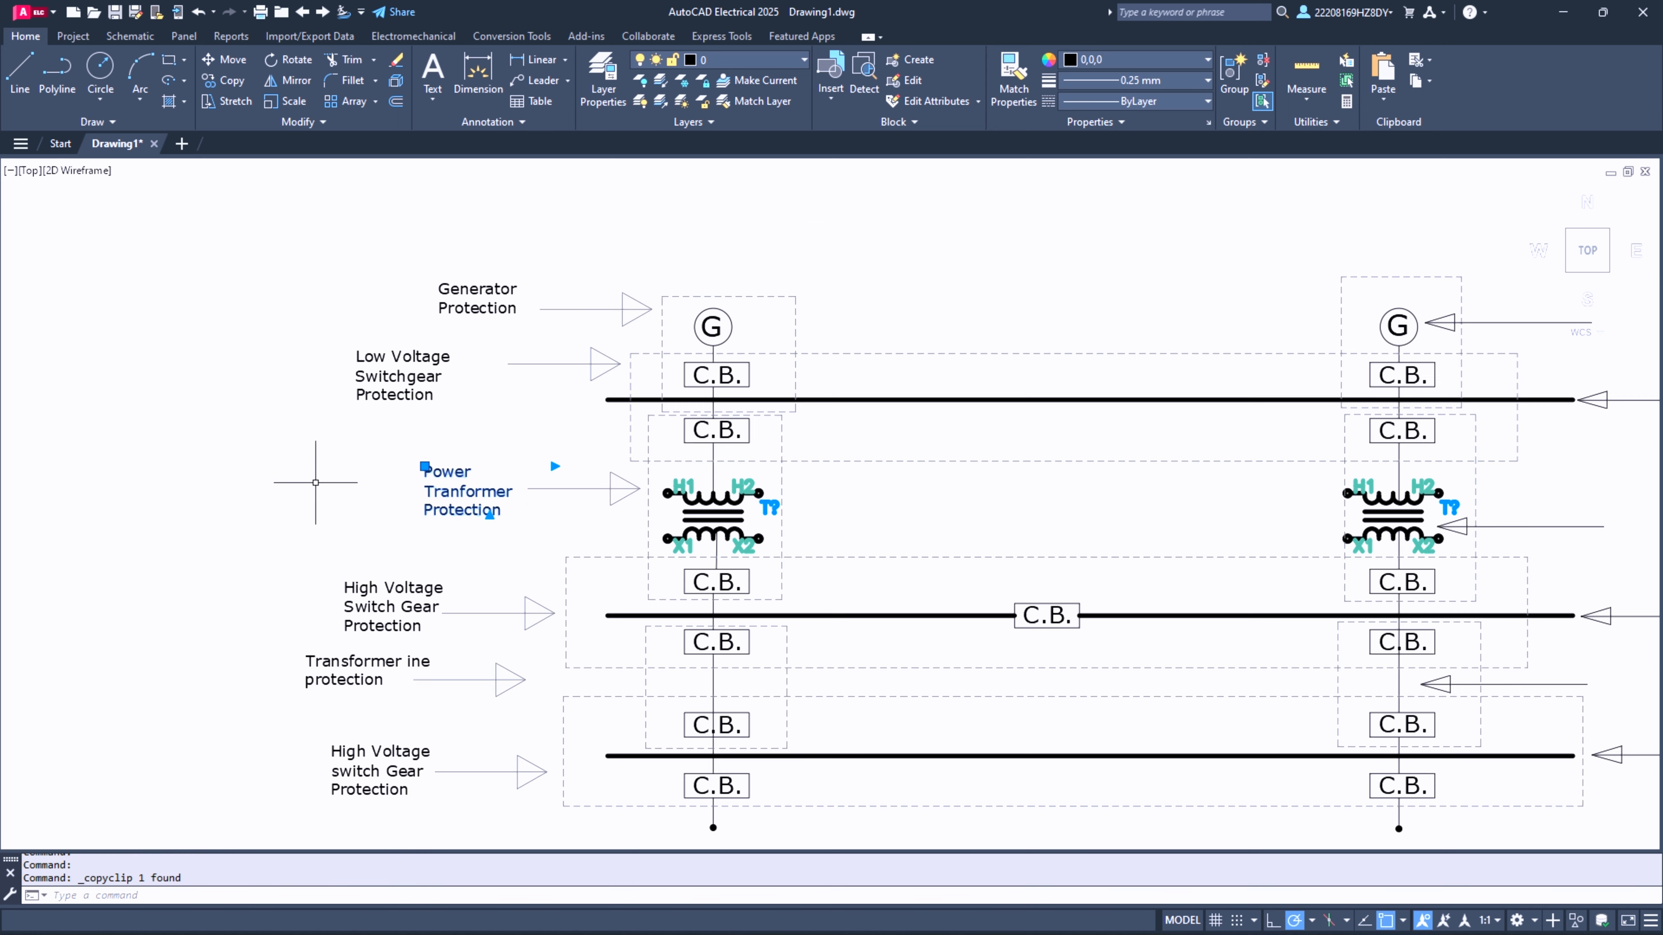
pyautogui.scroll(-2, 315, 482)
pyautogui.scroll(5, 1207, 464)
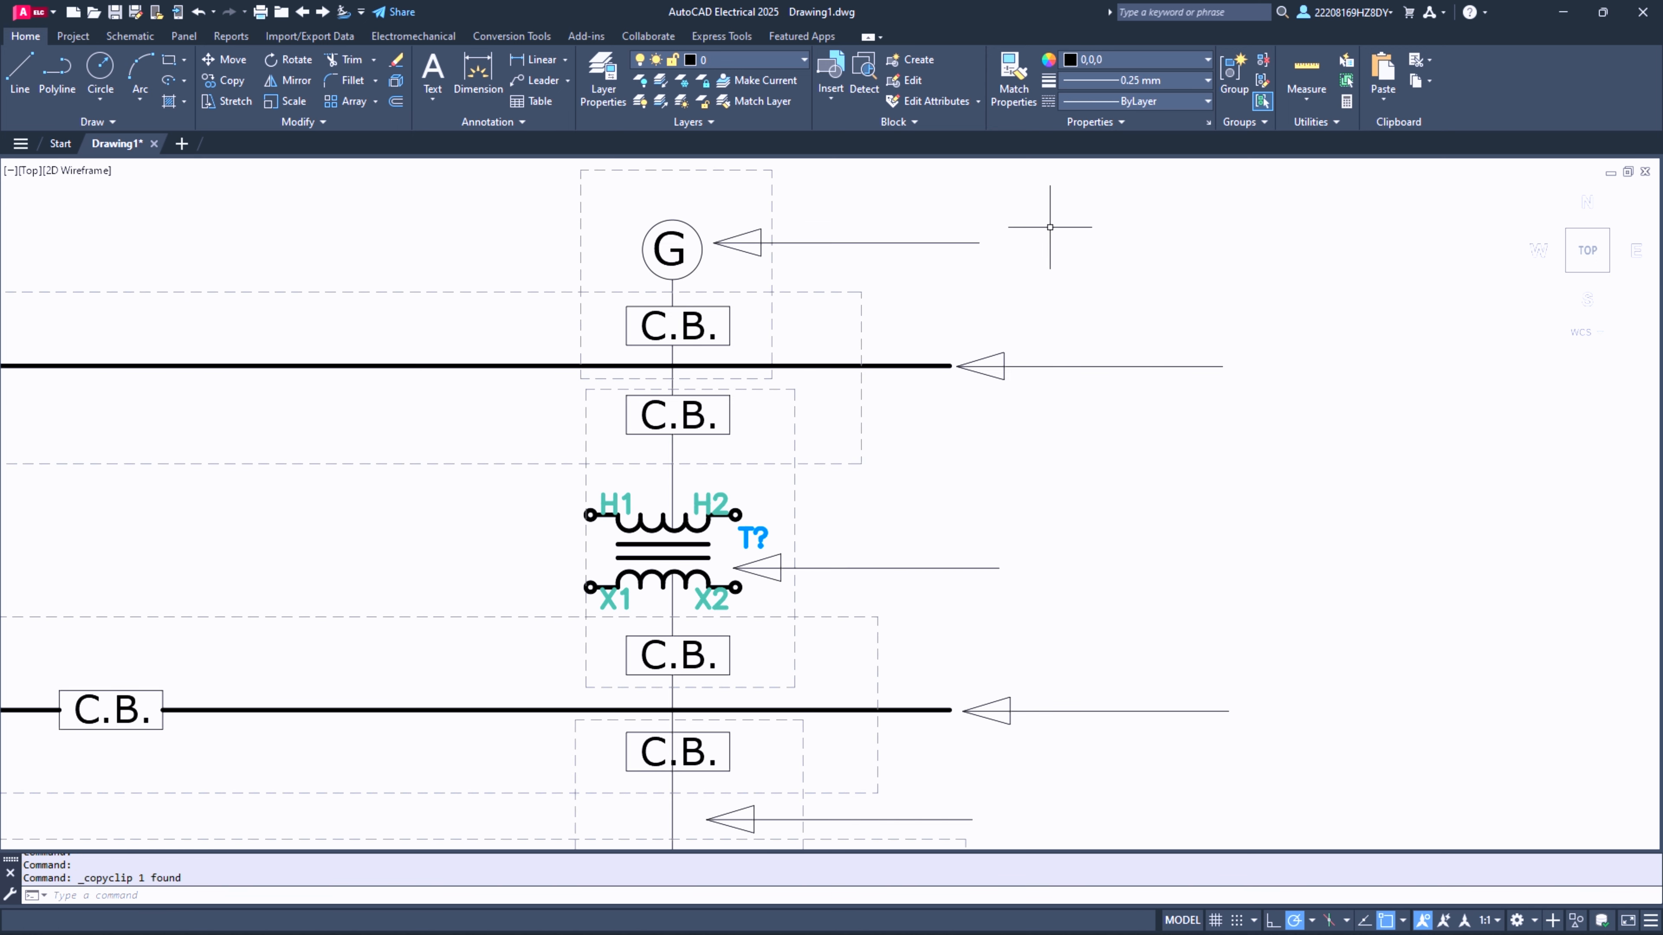
pyautogui.hotkey('ctrl', 'v')
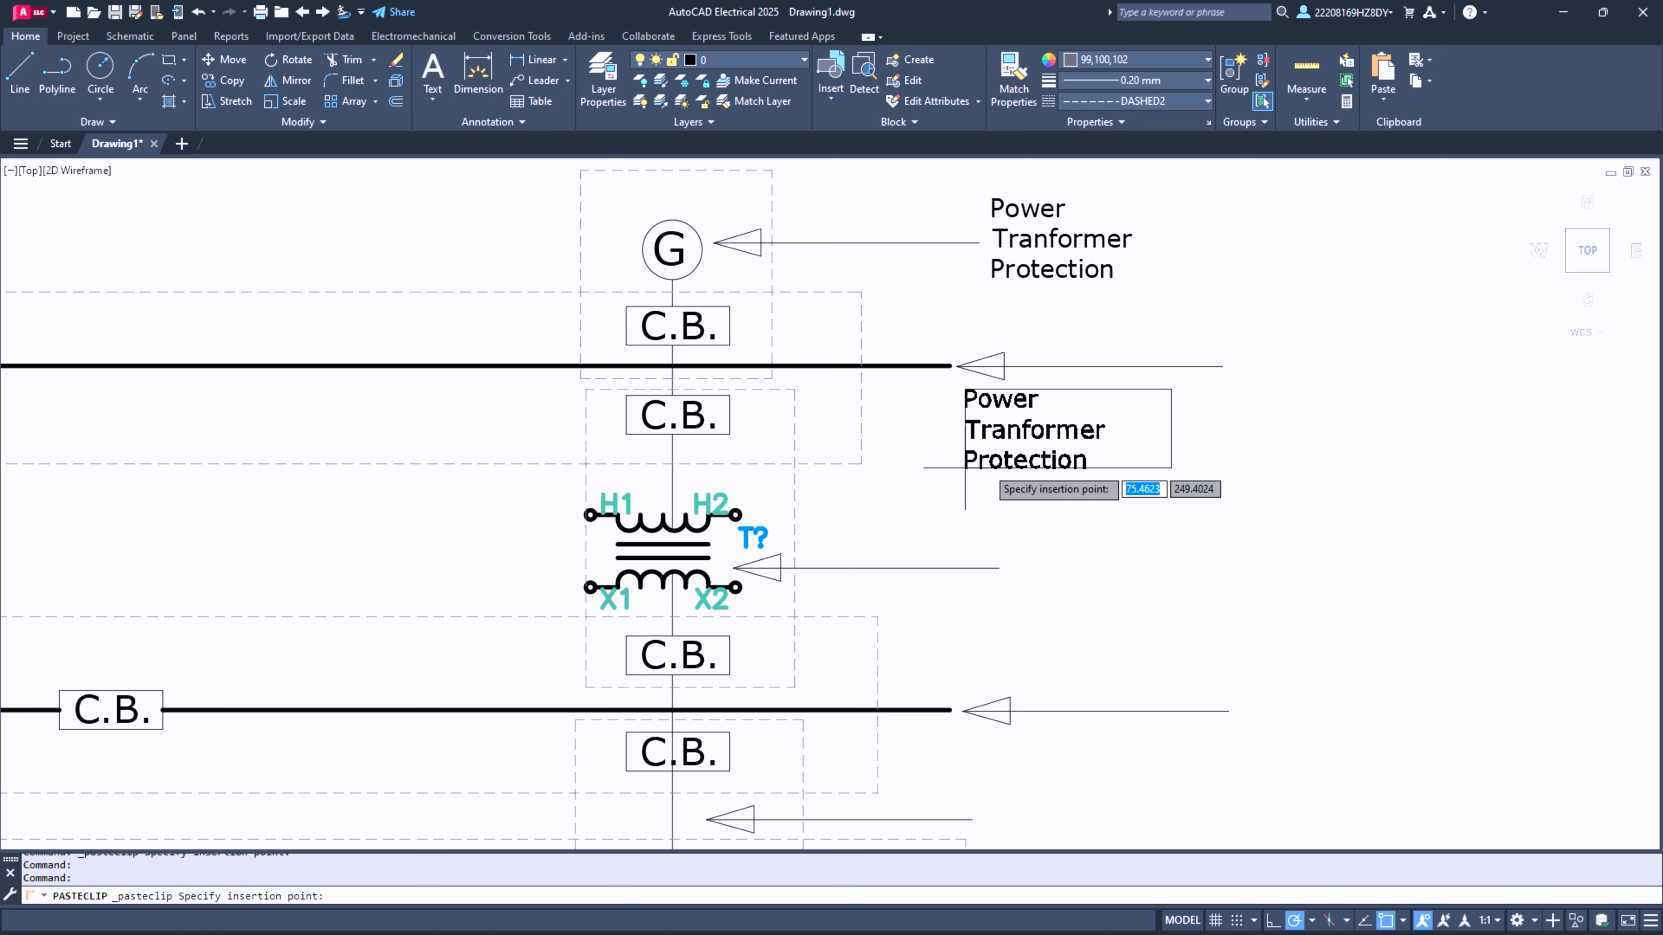
# - Paste further copies of the "Power Tranformer Protection" label beside the five remaining arrows of the second column
pyautogui.click(1016, 459)
pyautogui.hotkey('ctrl', 'v')
pyautogui.click(867, 560)
pyautogui.hotkey('ctrl', 'v')
pyautogui.click(1036, 751)
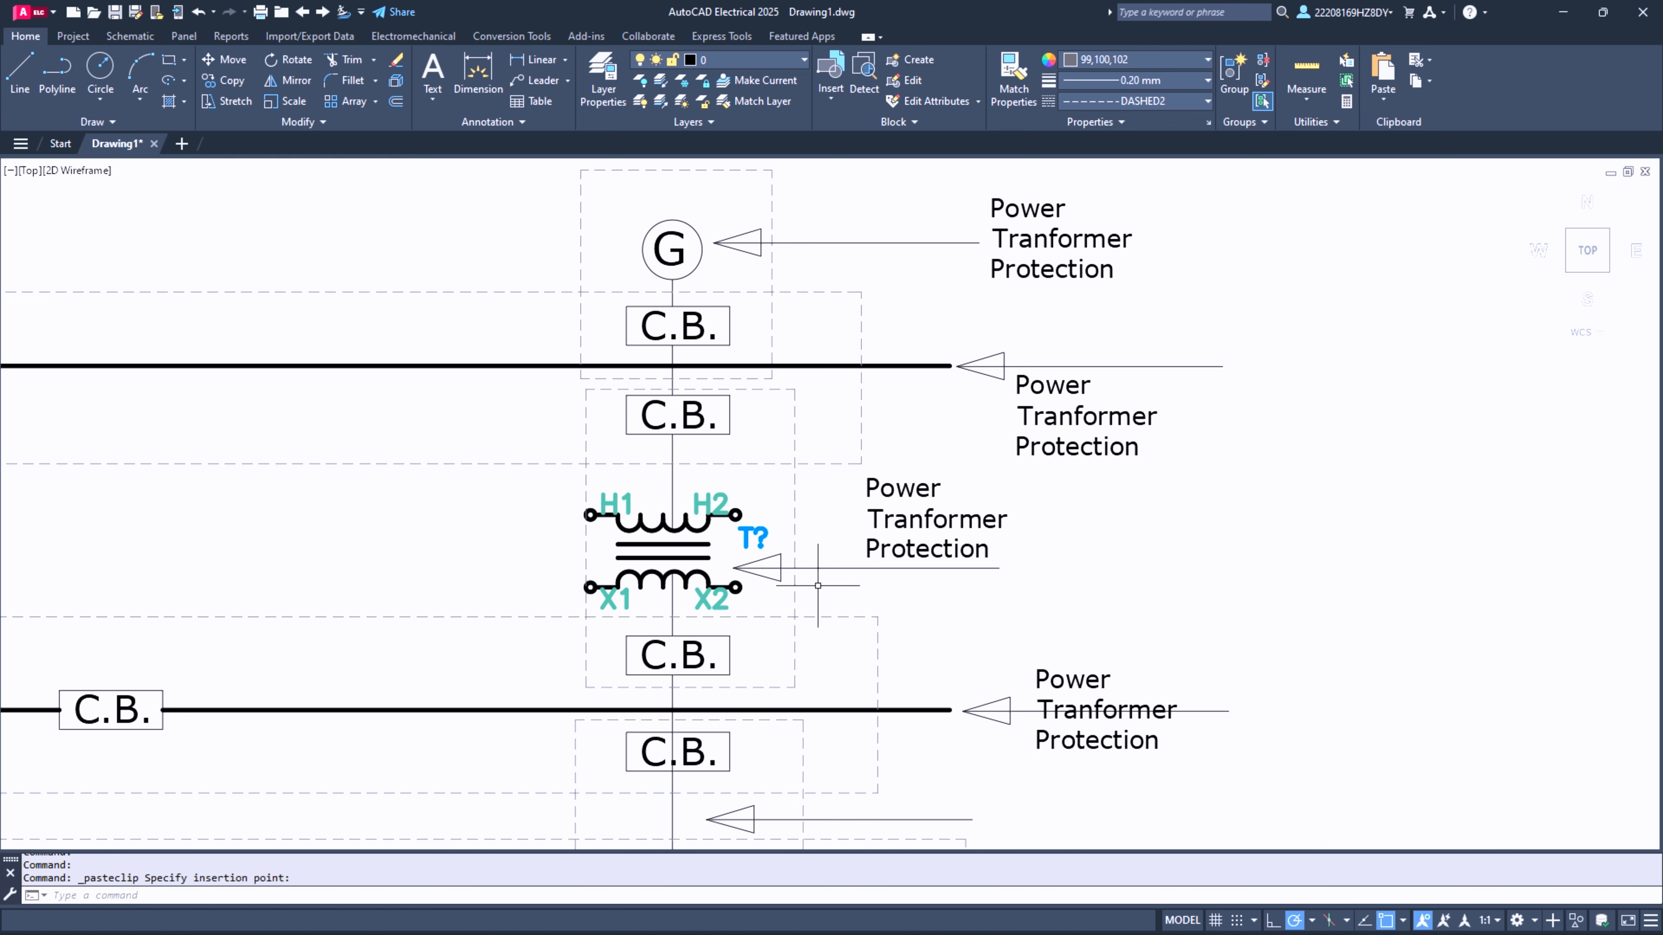
pyautogui.scroll(-2, 817, 585)
pyautogui.hotkey('ctrl', 'v')
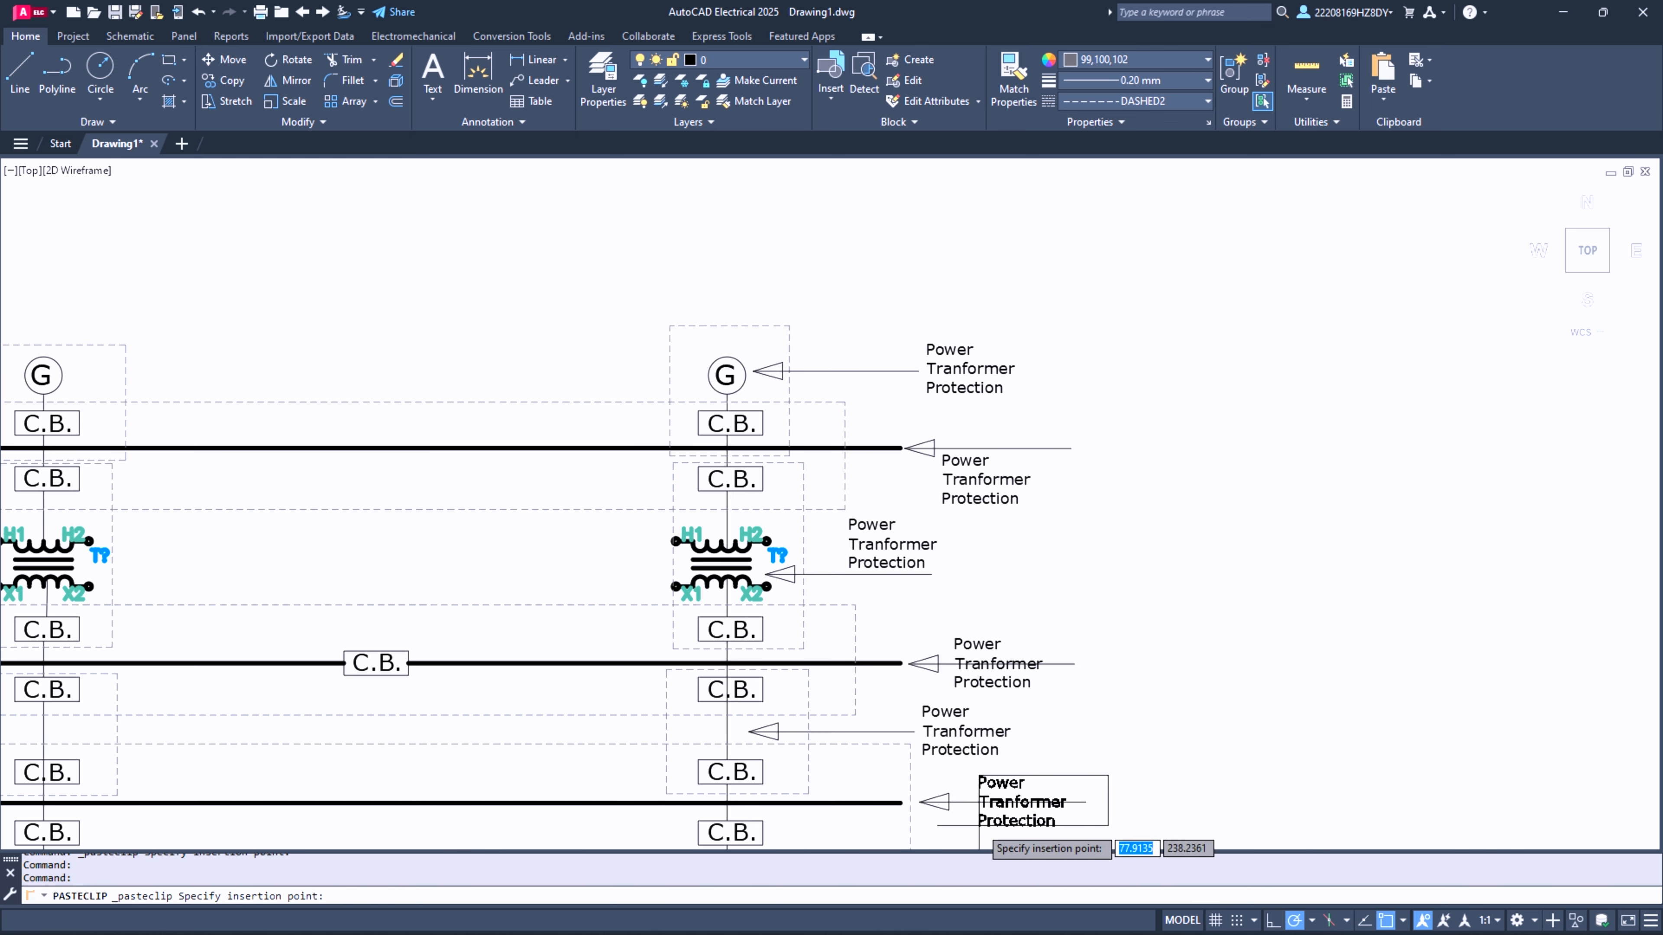
pyautogui.press('Escape')
# - Clear the text of the pasted label beside the second generator's arrow
pyautogui.click(954, 368)
pyautogui.doubleClick(956, 369)
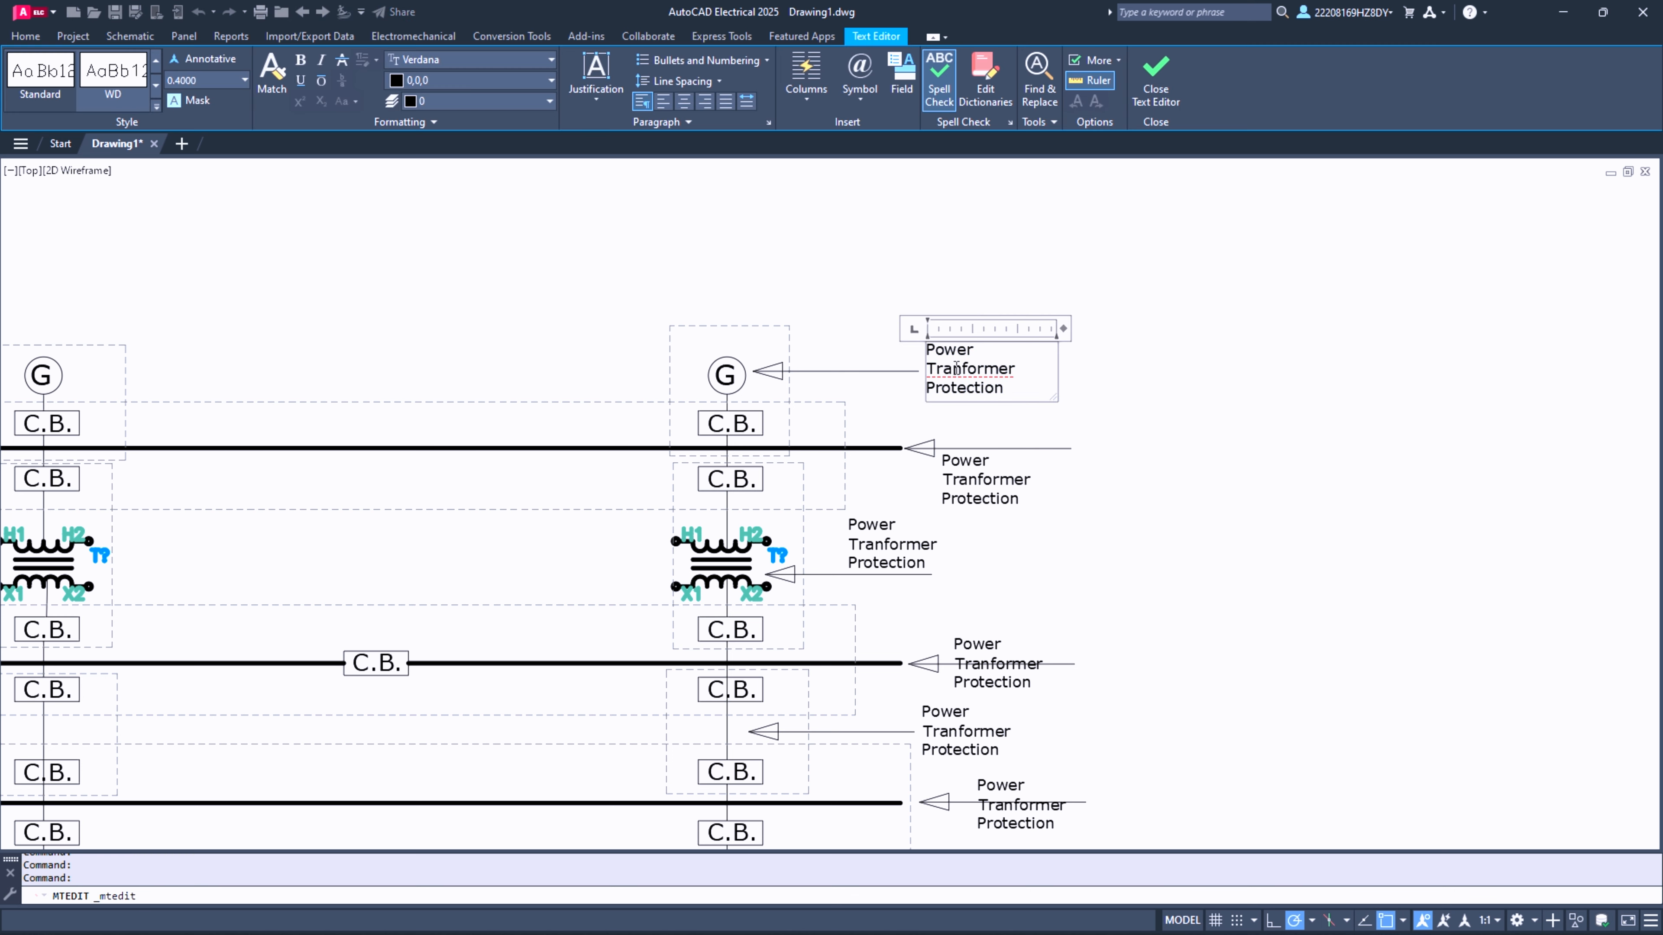
pyautogui.hotkey('ctrl', 'a')
pyautogui.press('Delete')
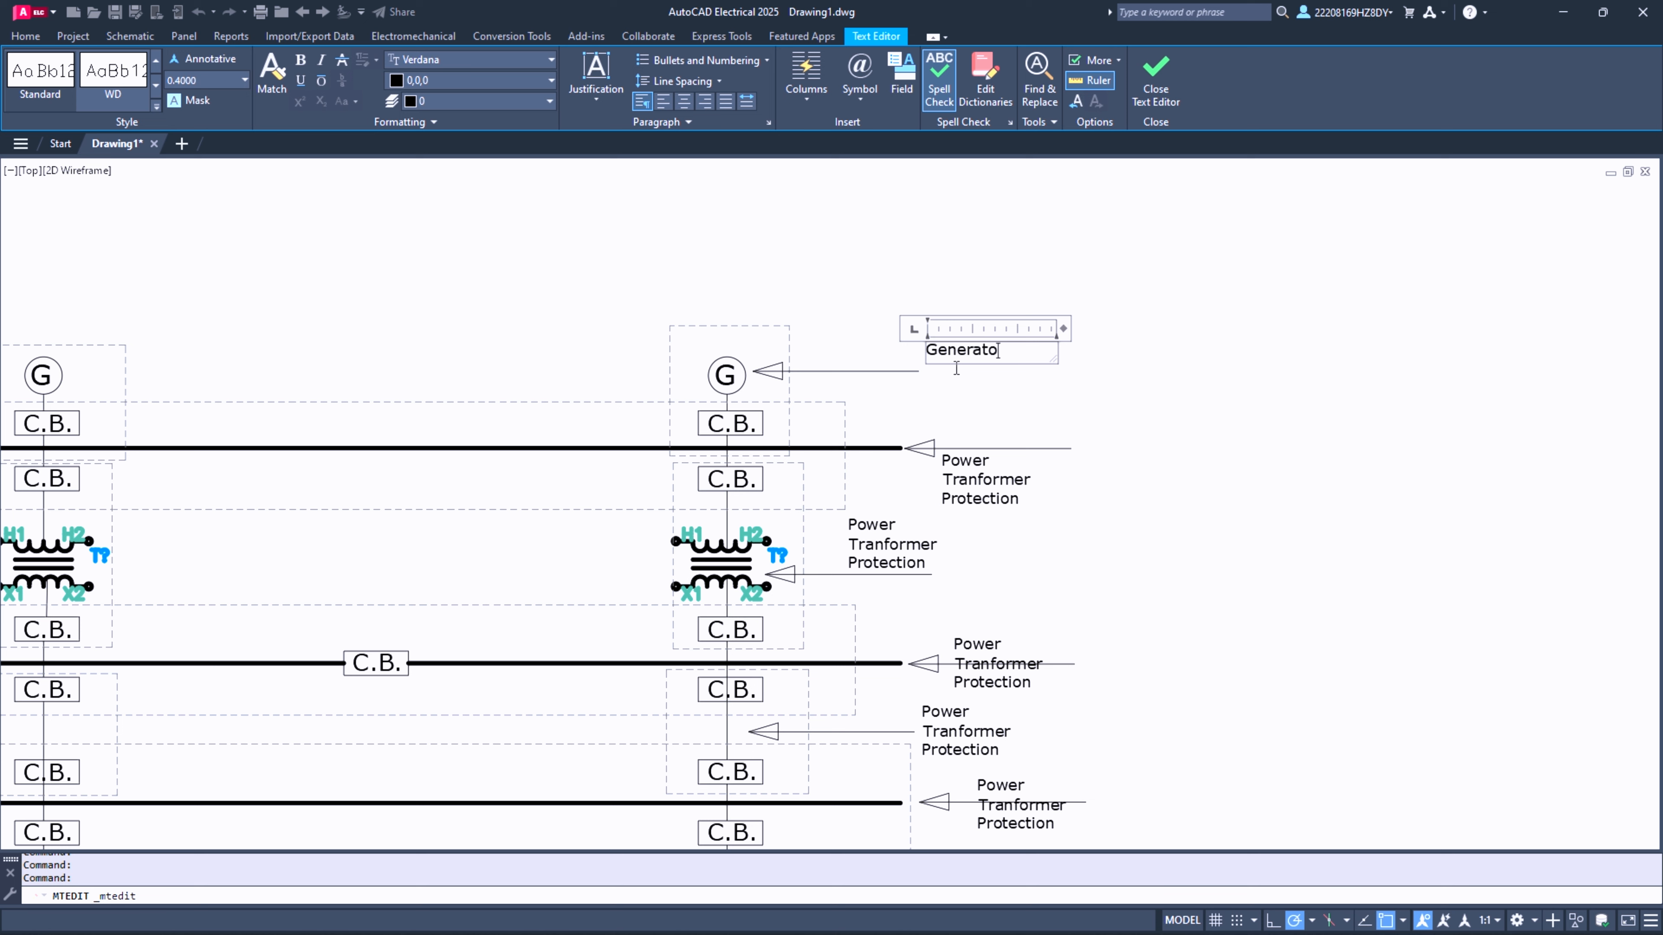
# - Replace the label text at the upper busbar's arrow in the second column with "Busber"
pyautogui.click(968, 483)
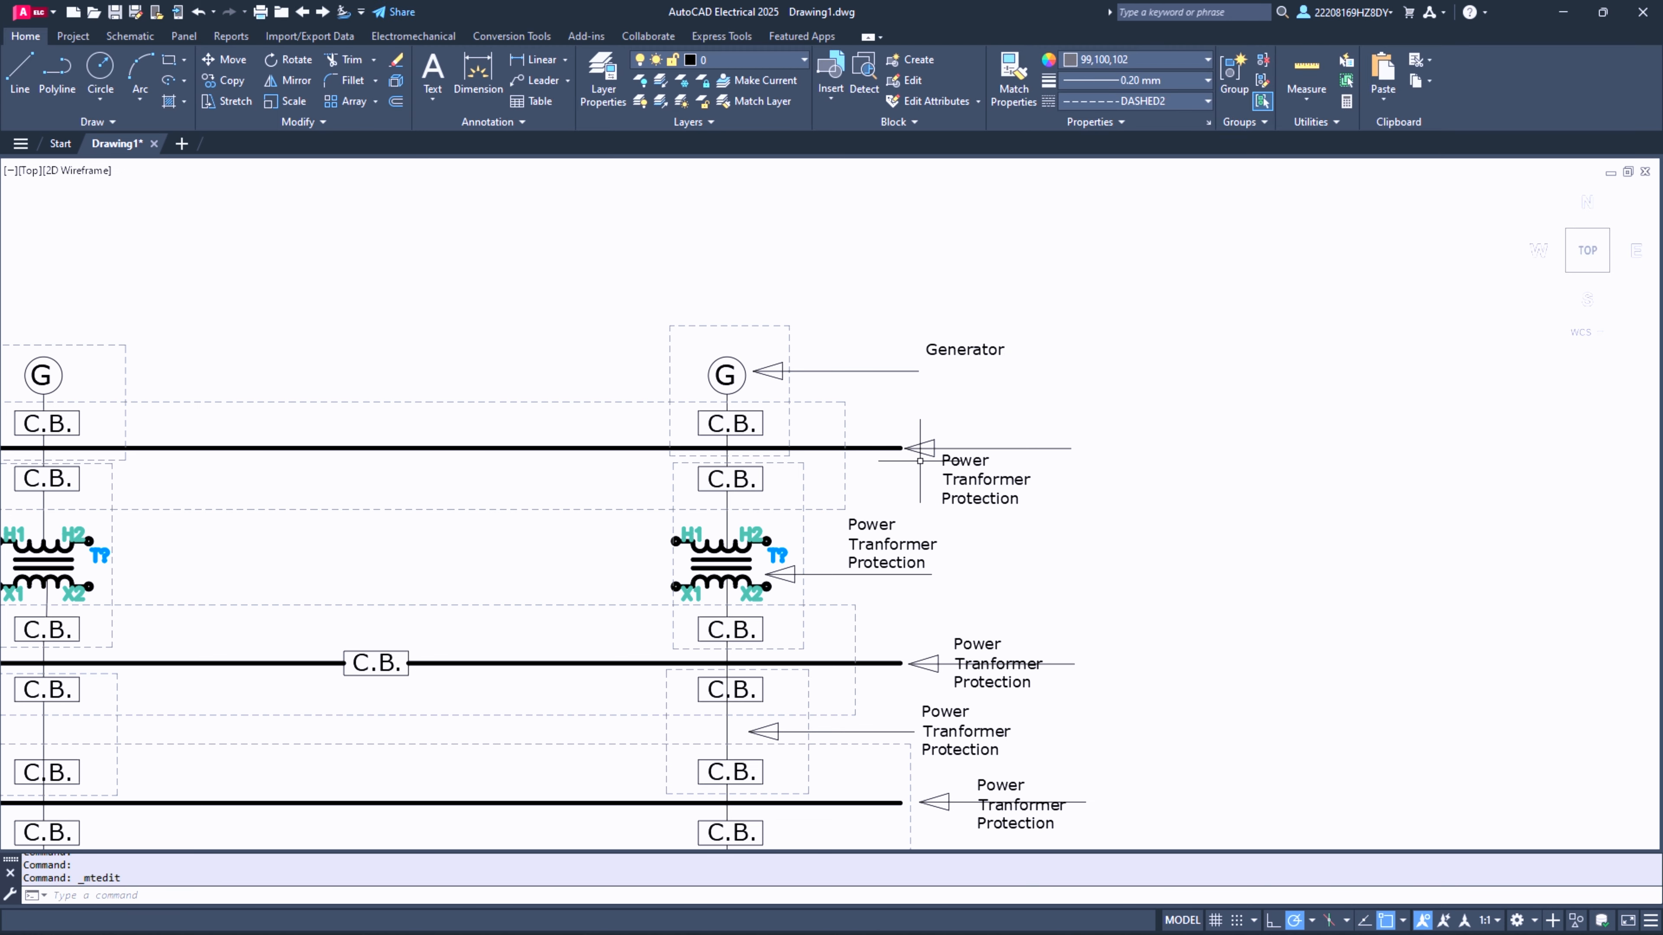
pyautogui.doubleClick(968, 483)
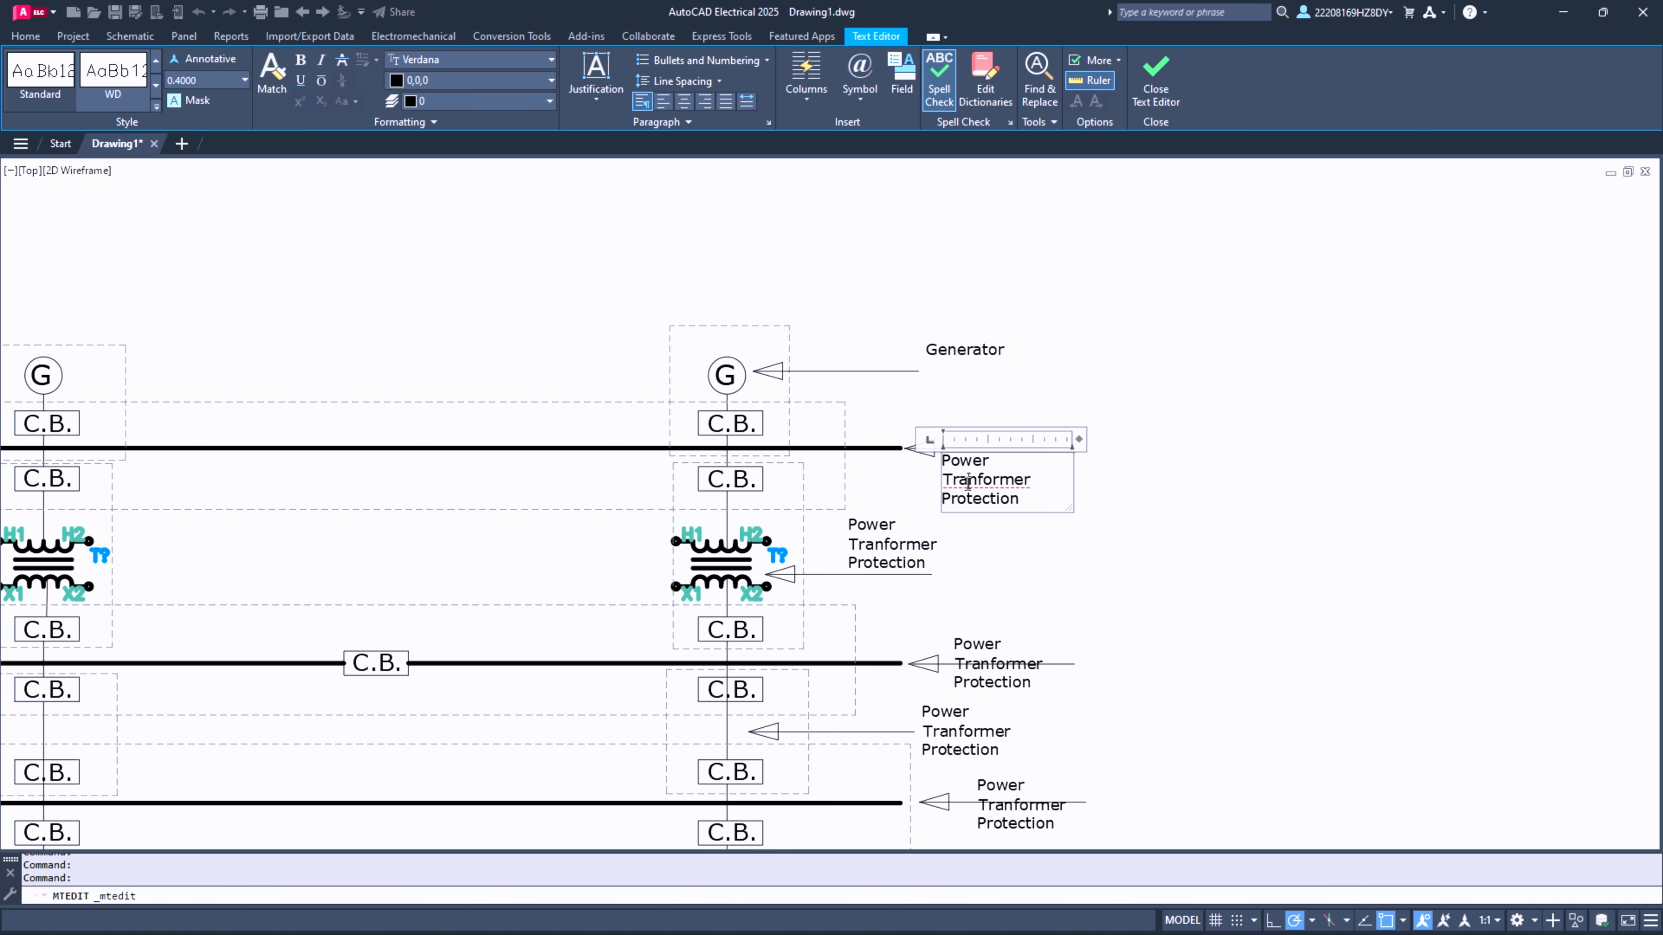
pyautogui.hotkey('ctrl', 'a')
pyautogui.write('Bu')
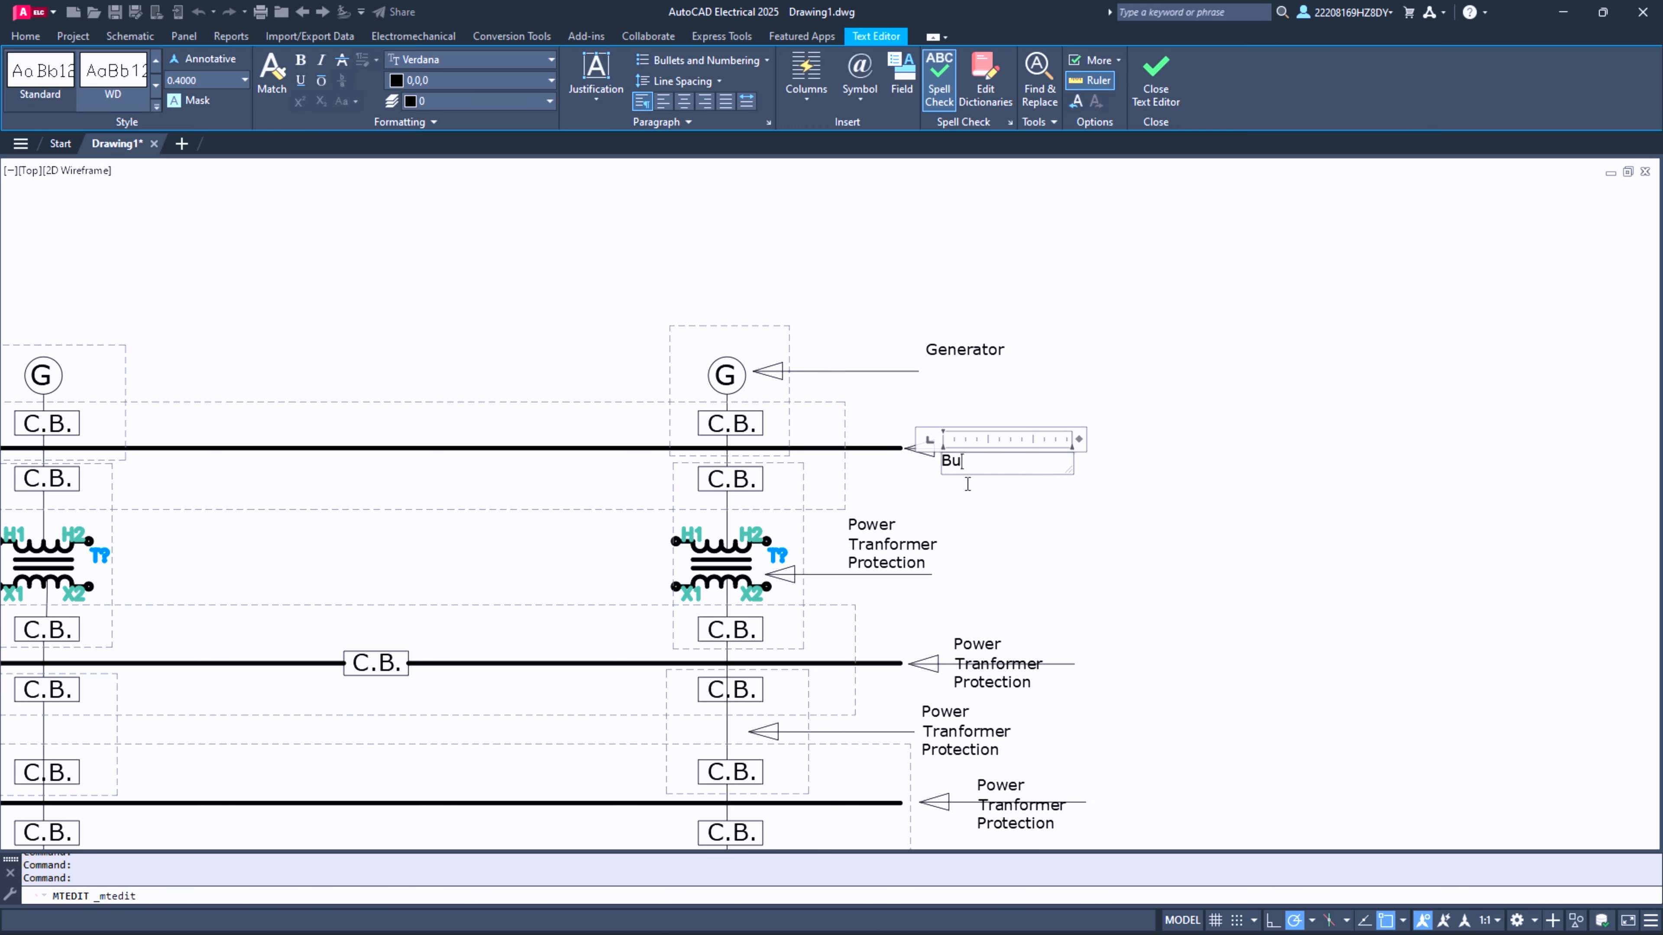
pyautogui.write('sber')
pyautogui.click(860, 549)
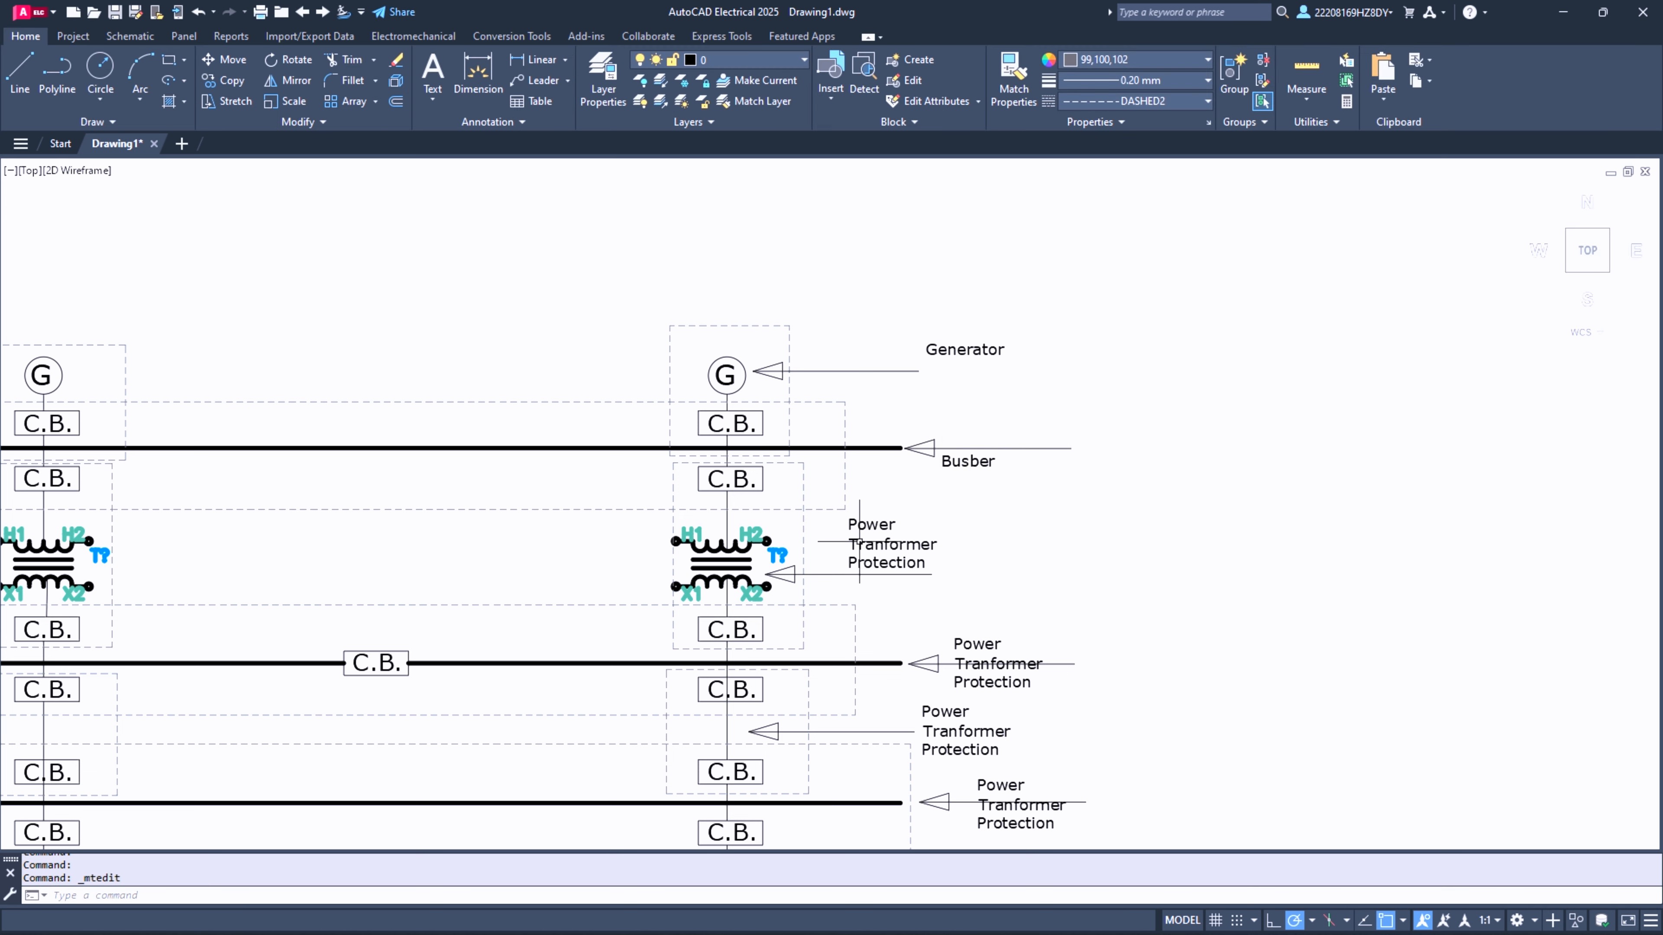
# - Shorten the label beside the second column's transformer arrow to "Tranformer"
pyautogui.click(882, 544)
pyautogui.doubleClick(884, 544)
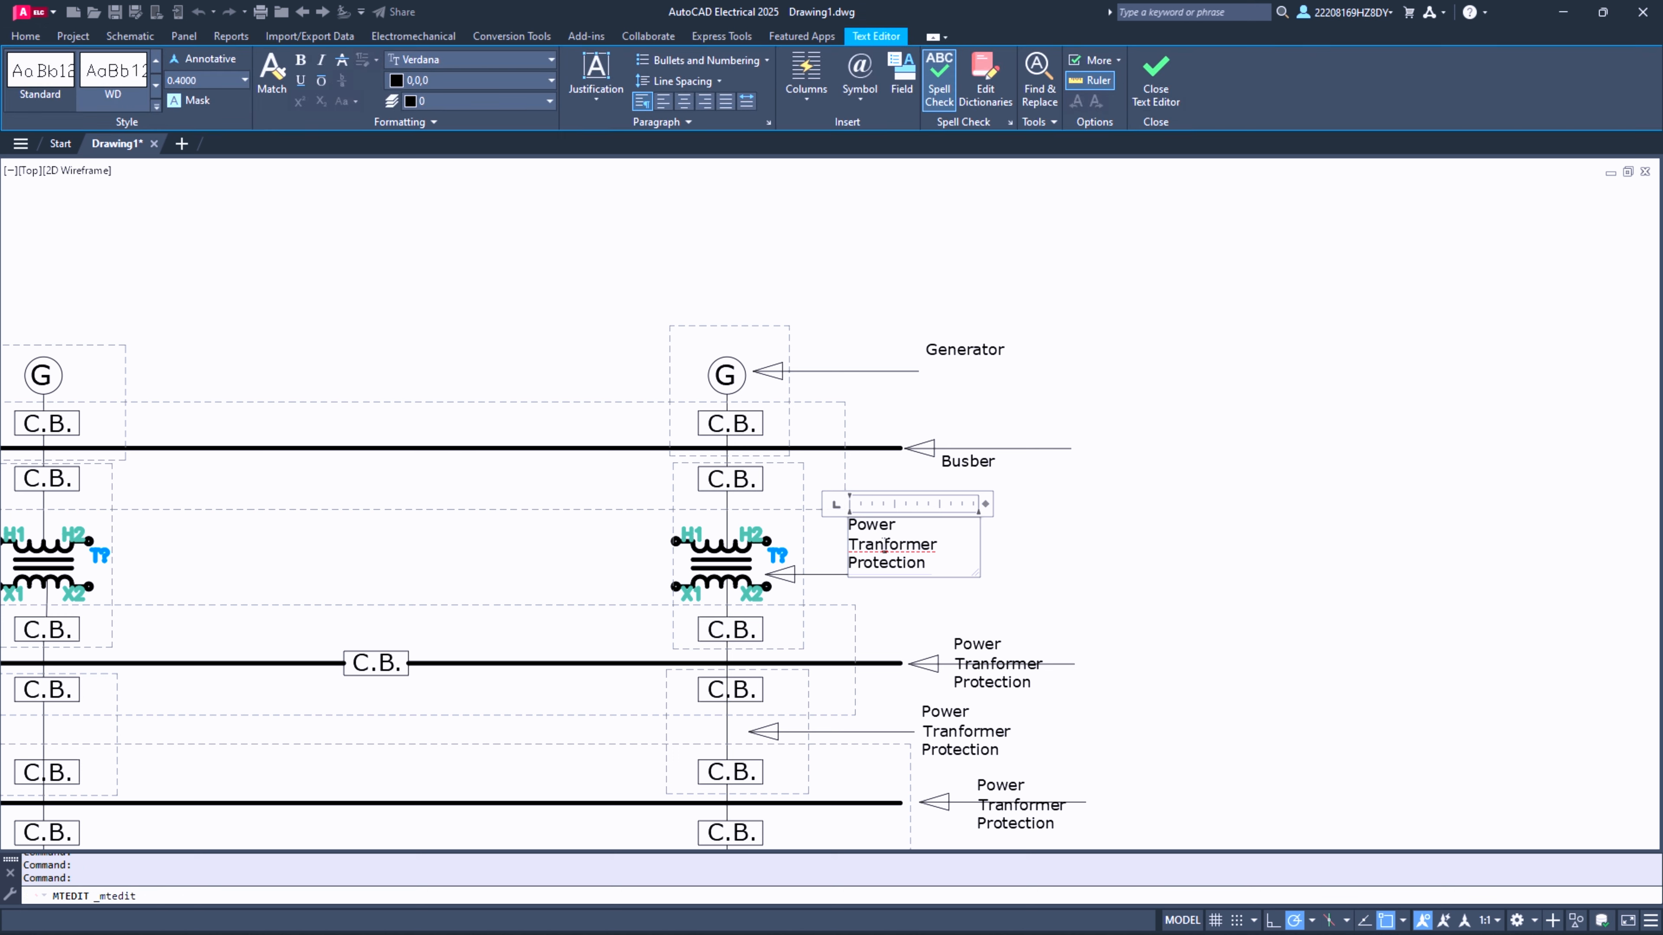
pyautogui.moveTo(925, 564); pyautogui.dragTo(809, 525)
pyautogui.press('BackSpace')
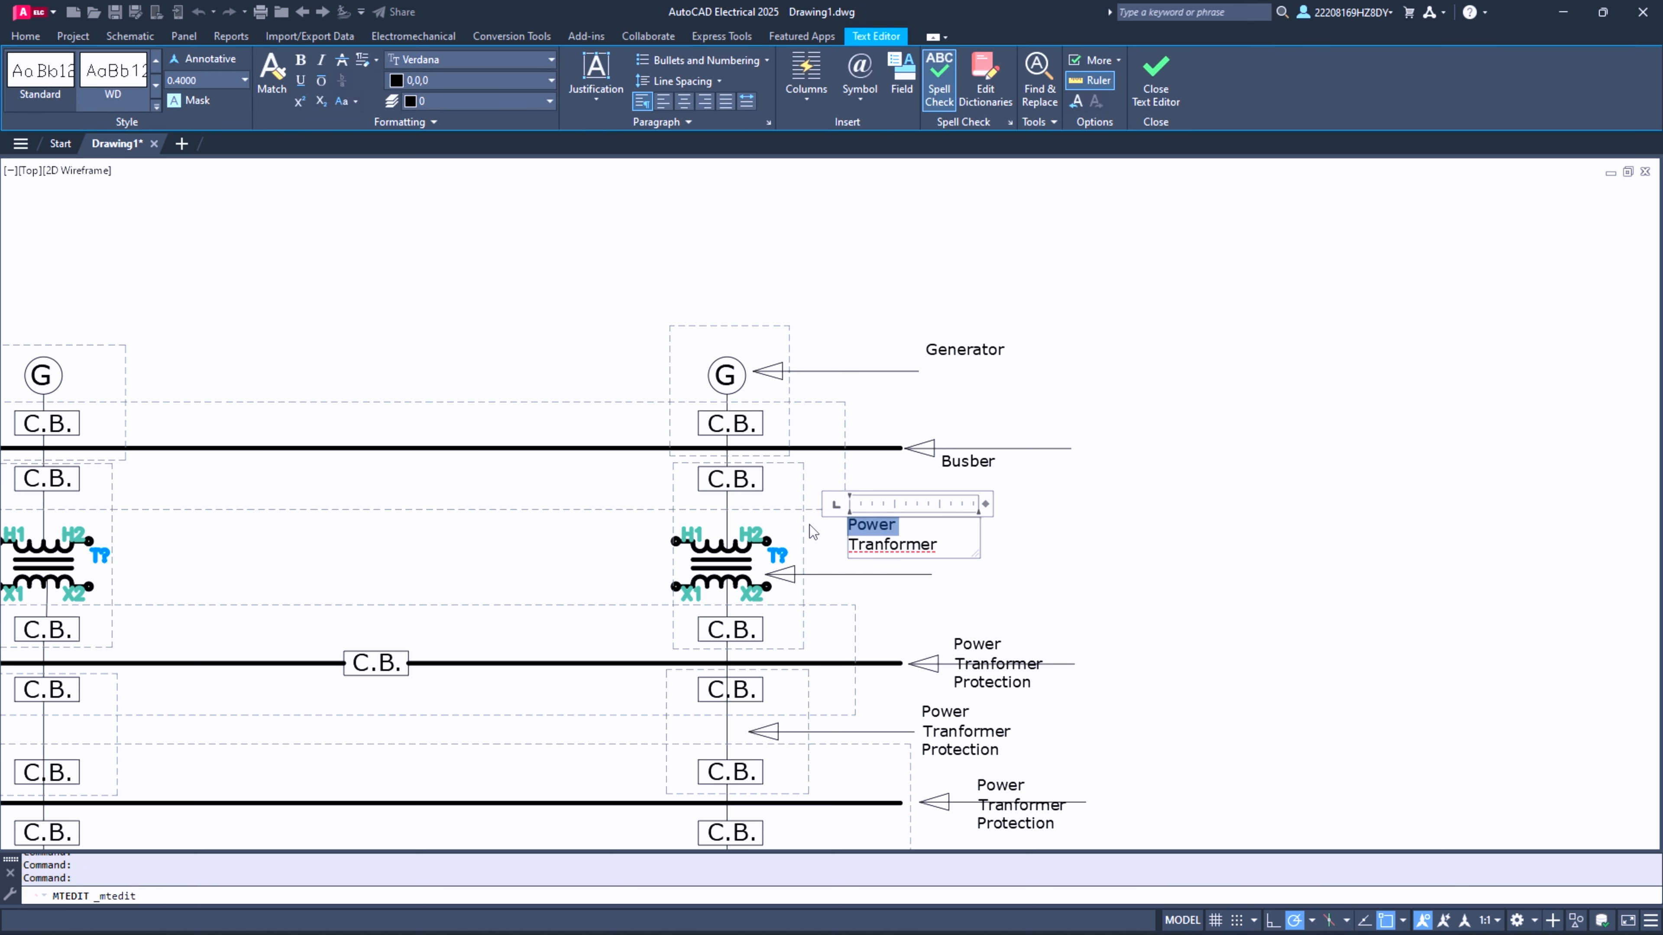
pyautogui.press('BackSpace')
pyautogui.press('Delete')
pyautogui.write('T')
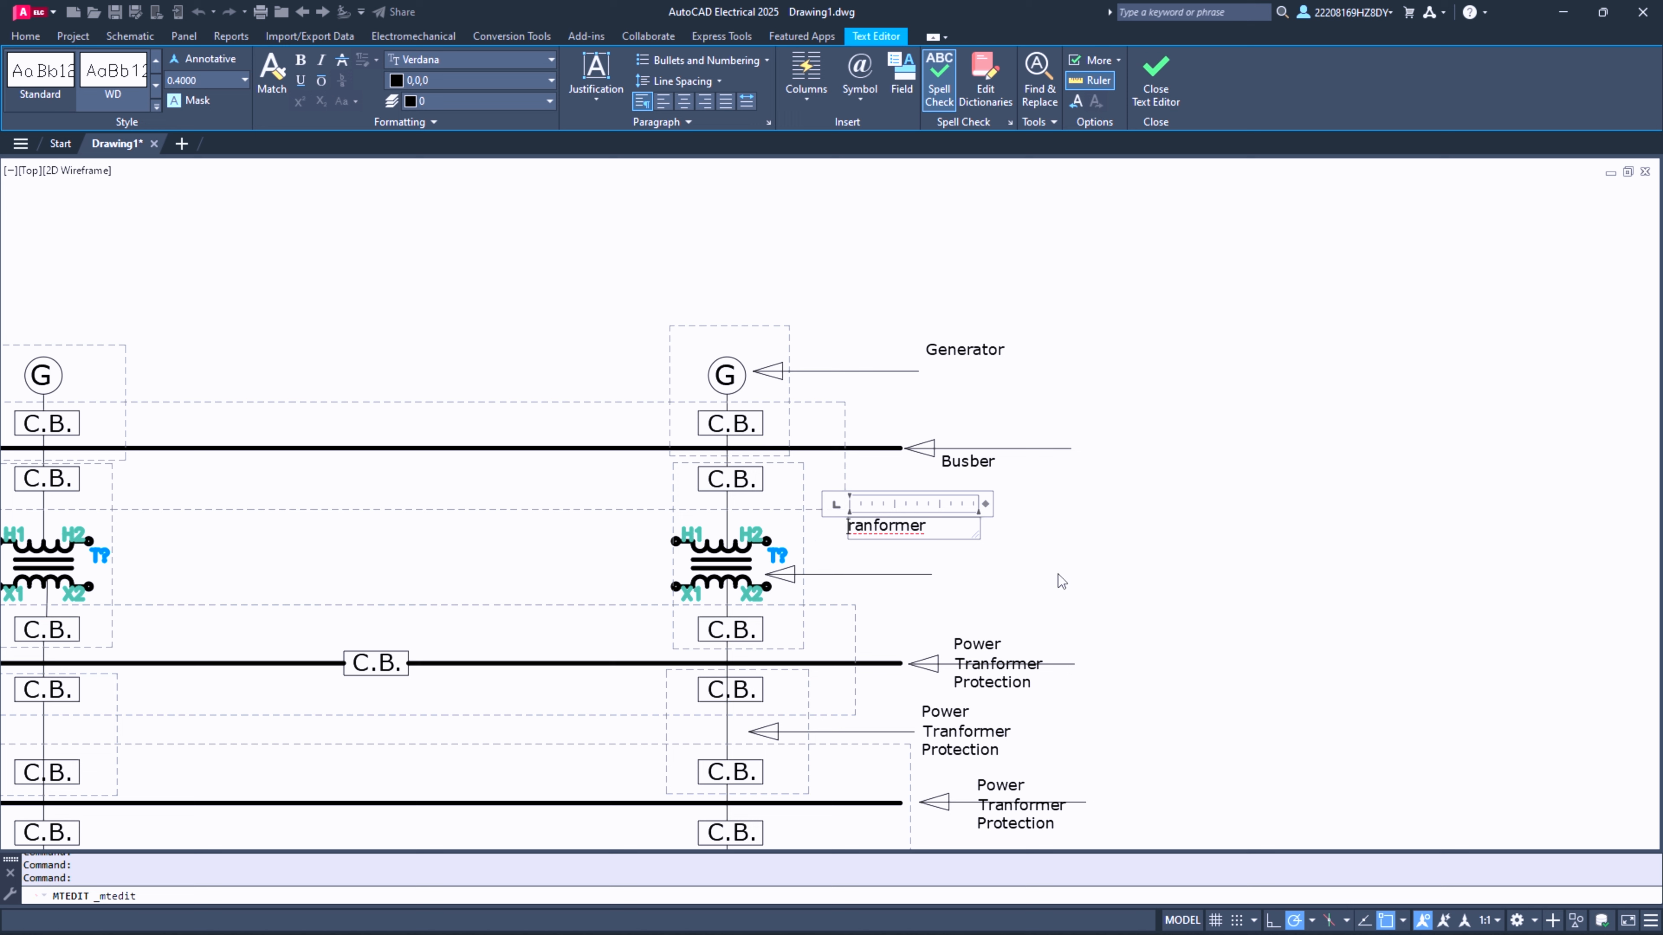
pyautogui.click(1186, 598)
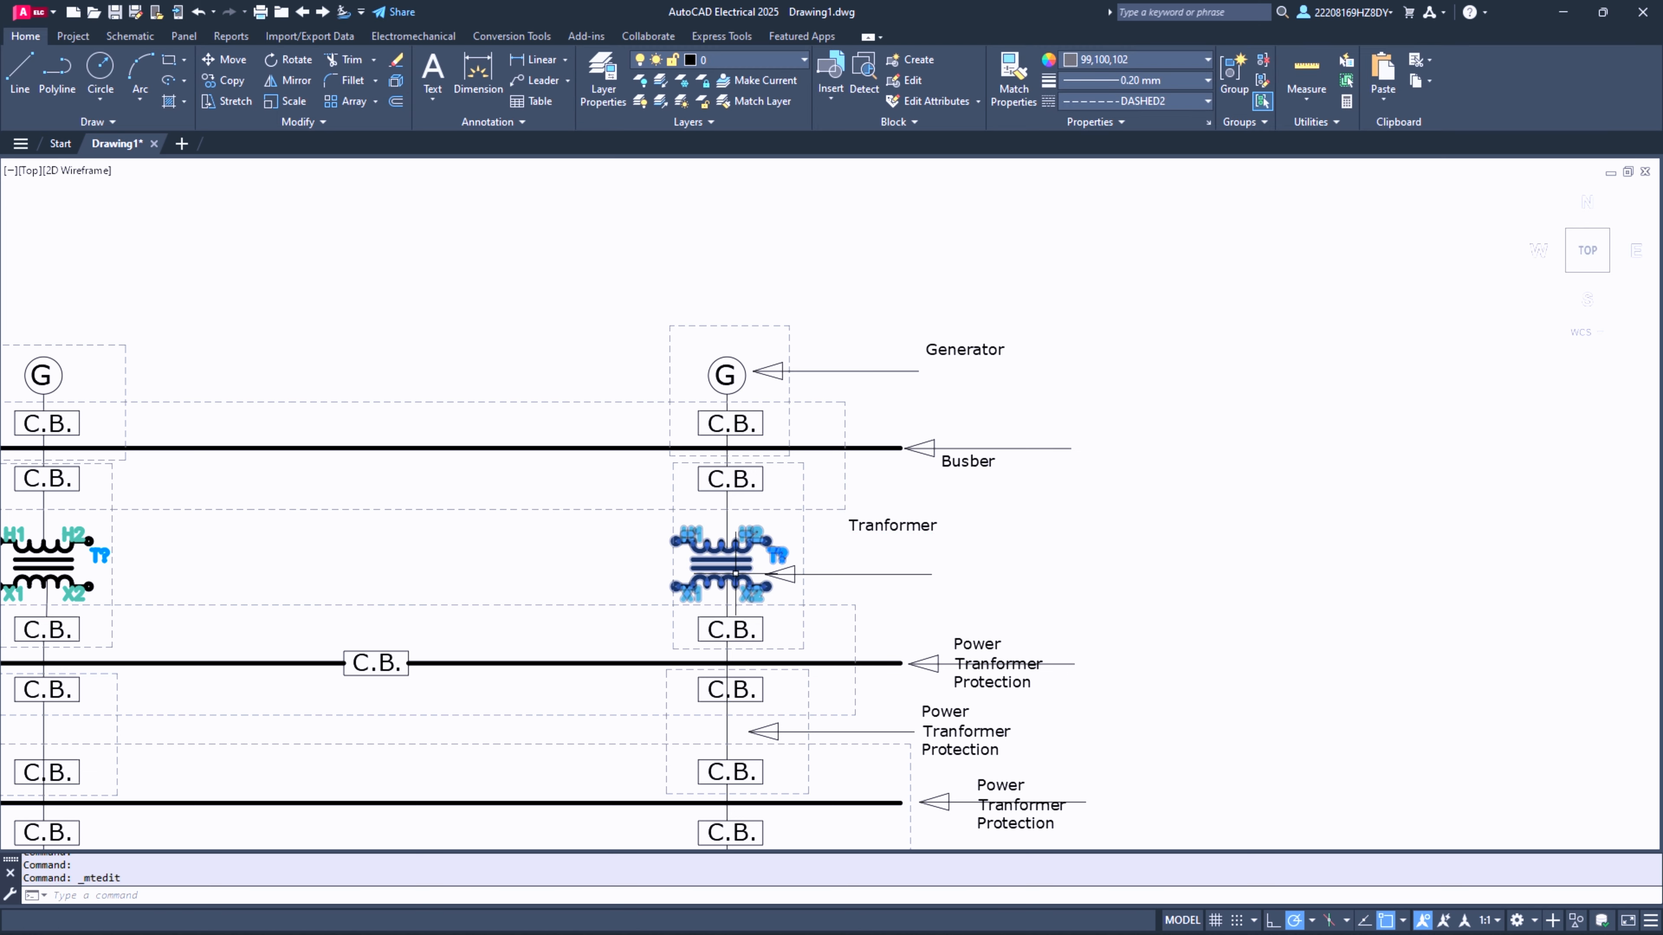
# - Move the "Tranformer" label down to sit just above its arrow, then clear the selection
pyautogui.click(871, 525)
pyautogui.click(848, 518)
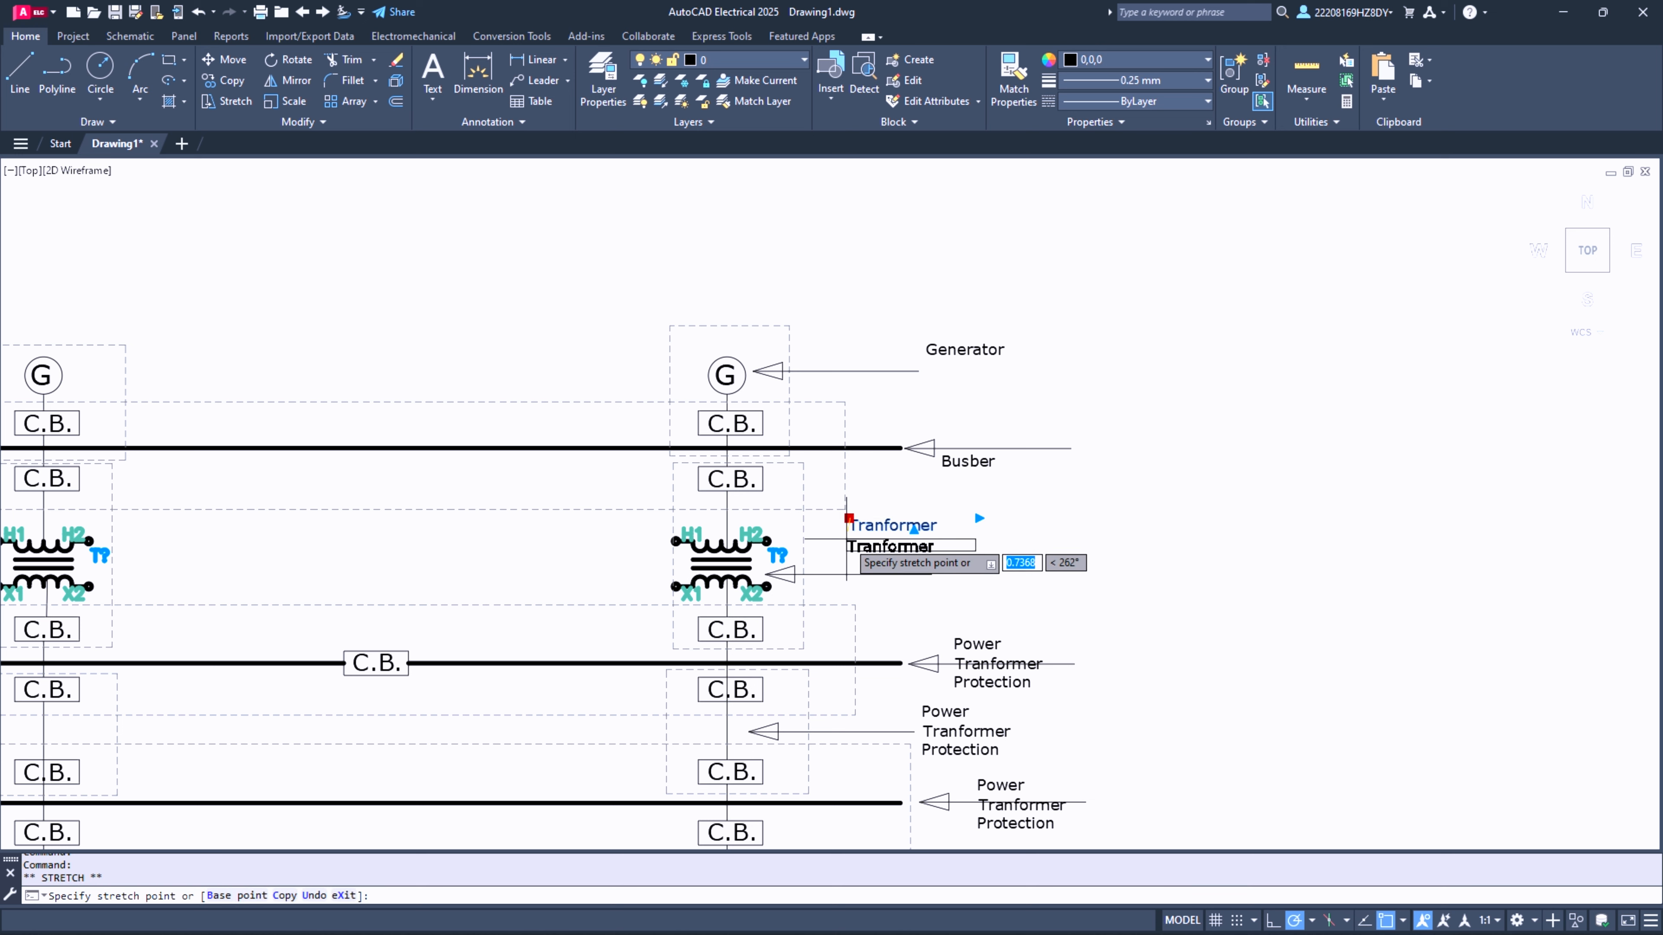
pyautogui.click(857, 556)
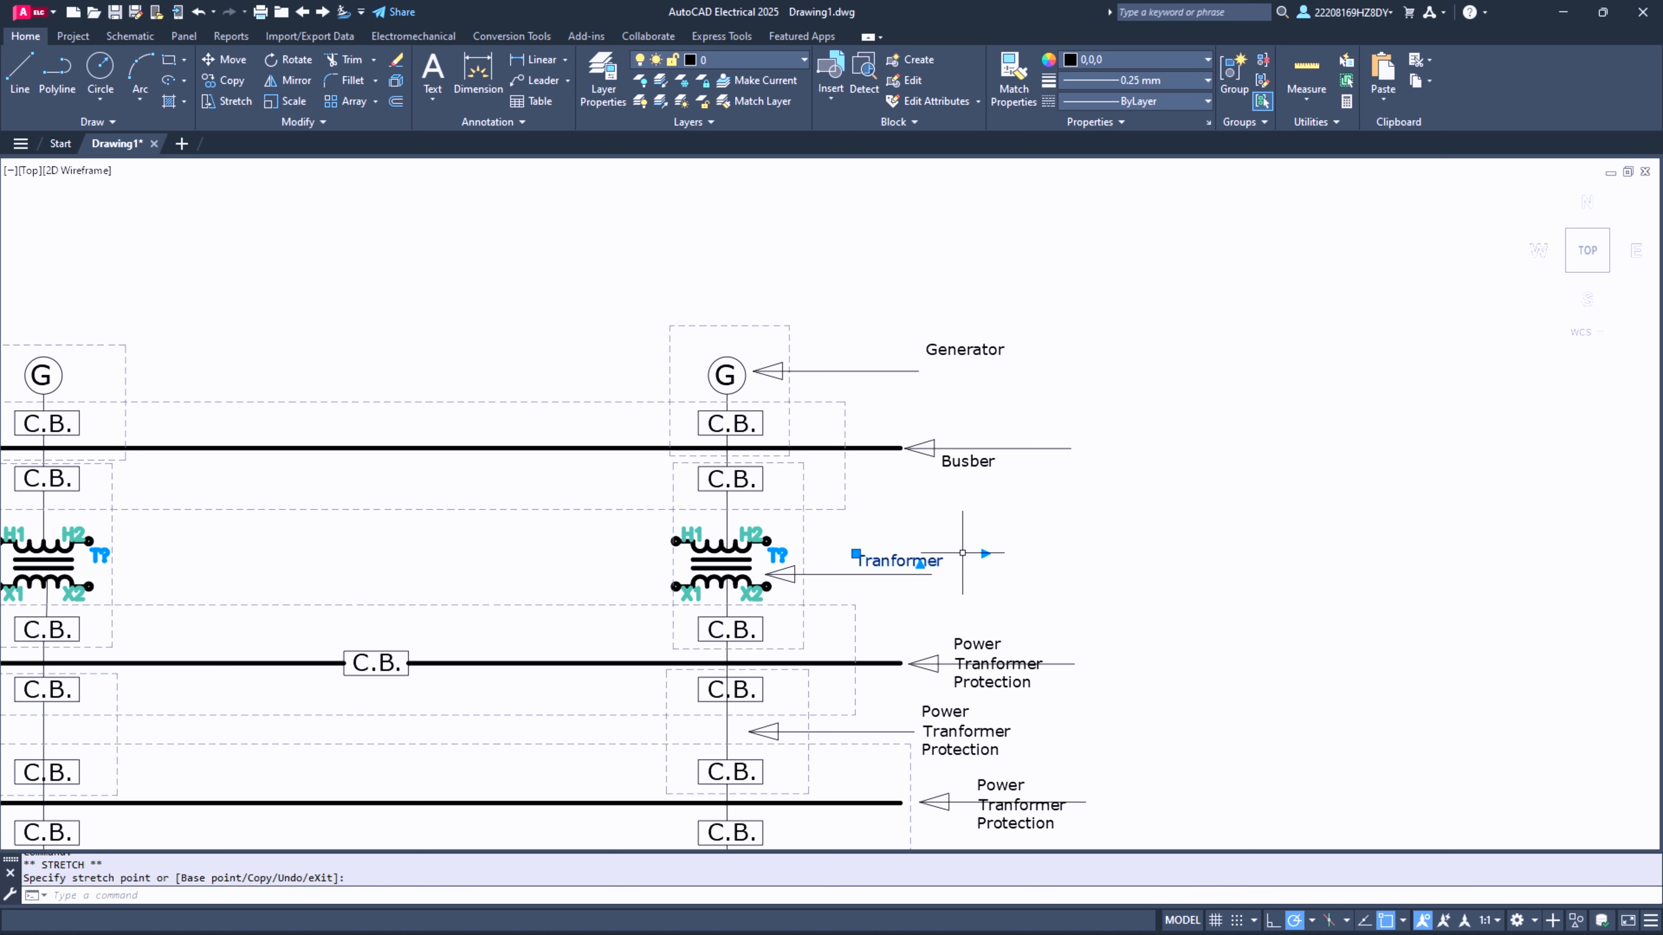
pyautogui.click(978, 642)
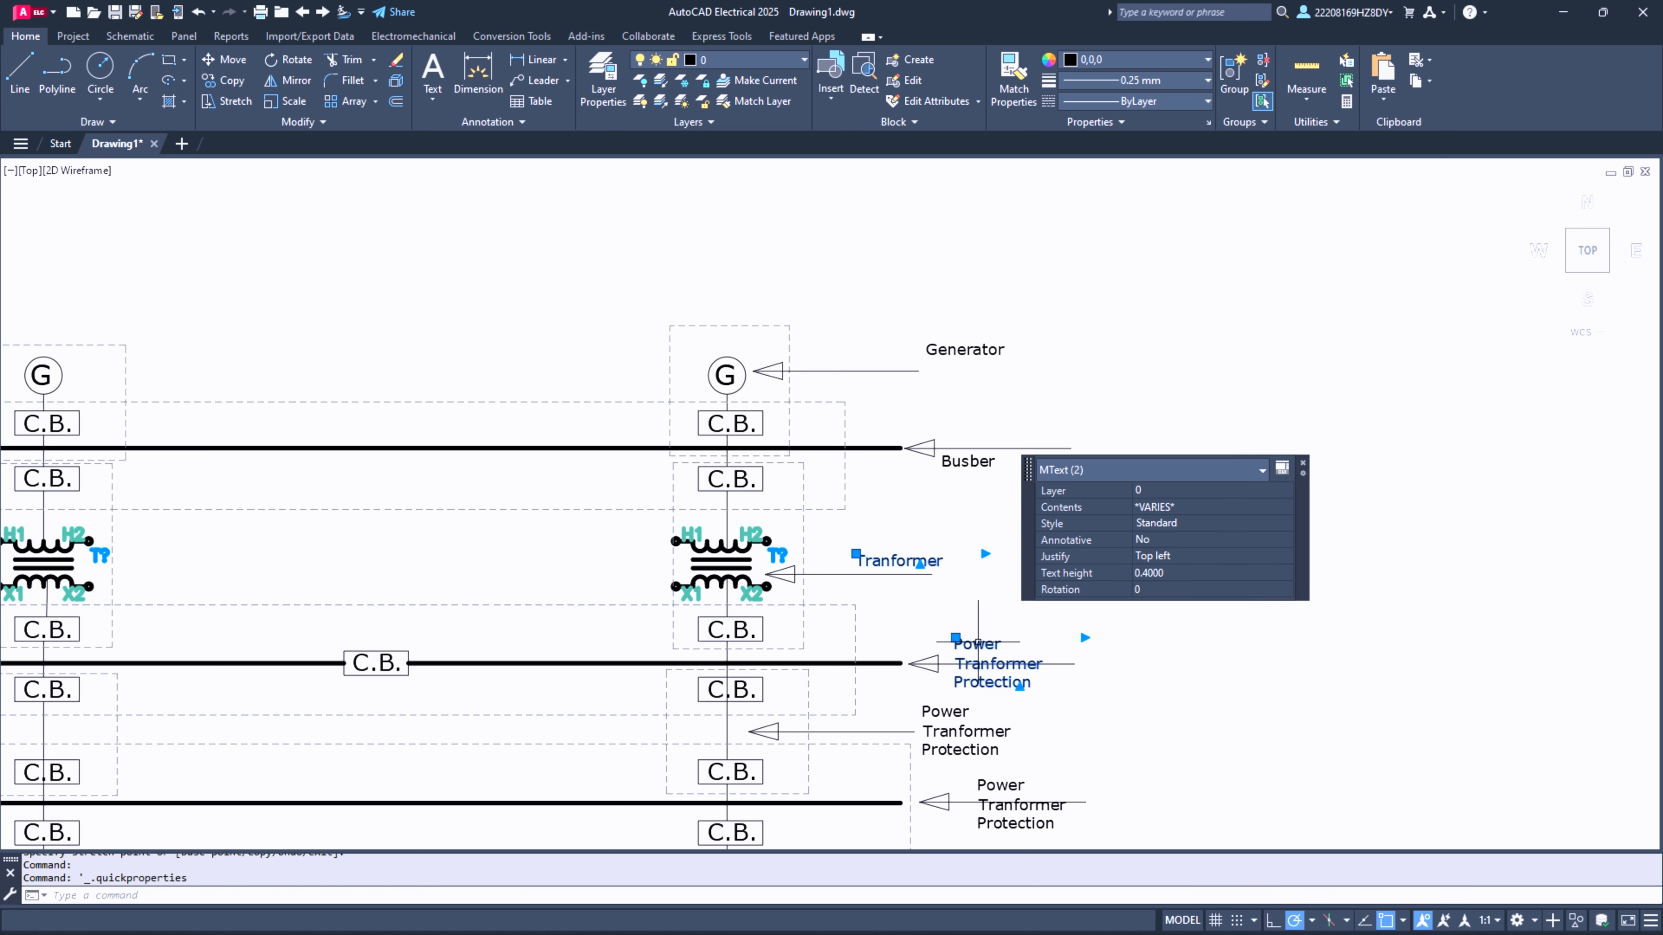
pyautogui.press('Escape')
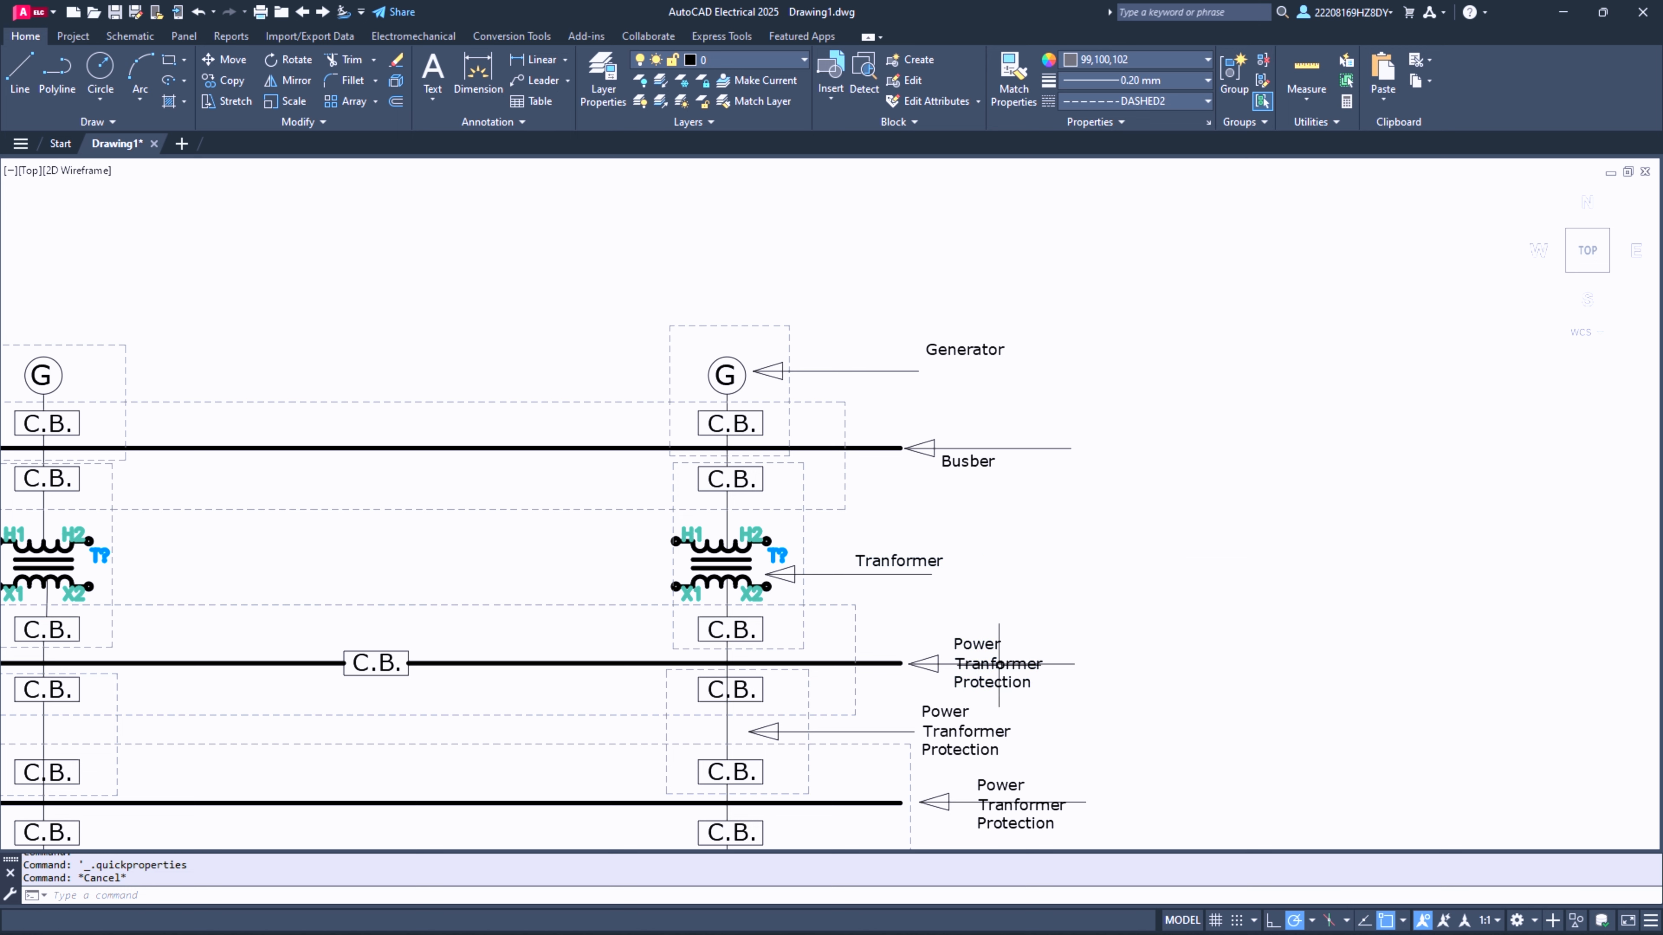
# - Replace the label text at the middle busbar's arrow with "Busber"
pyautogui.doubleClick(965, 643)
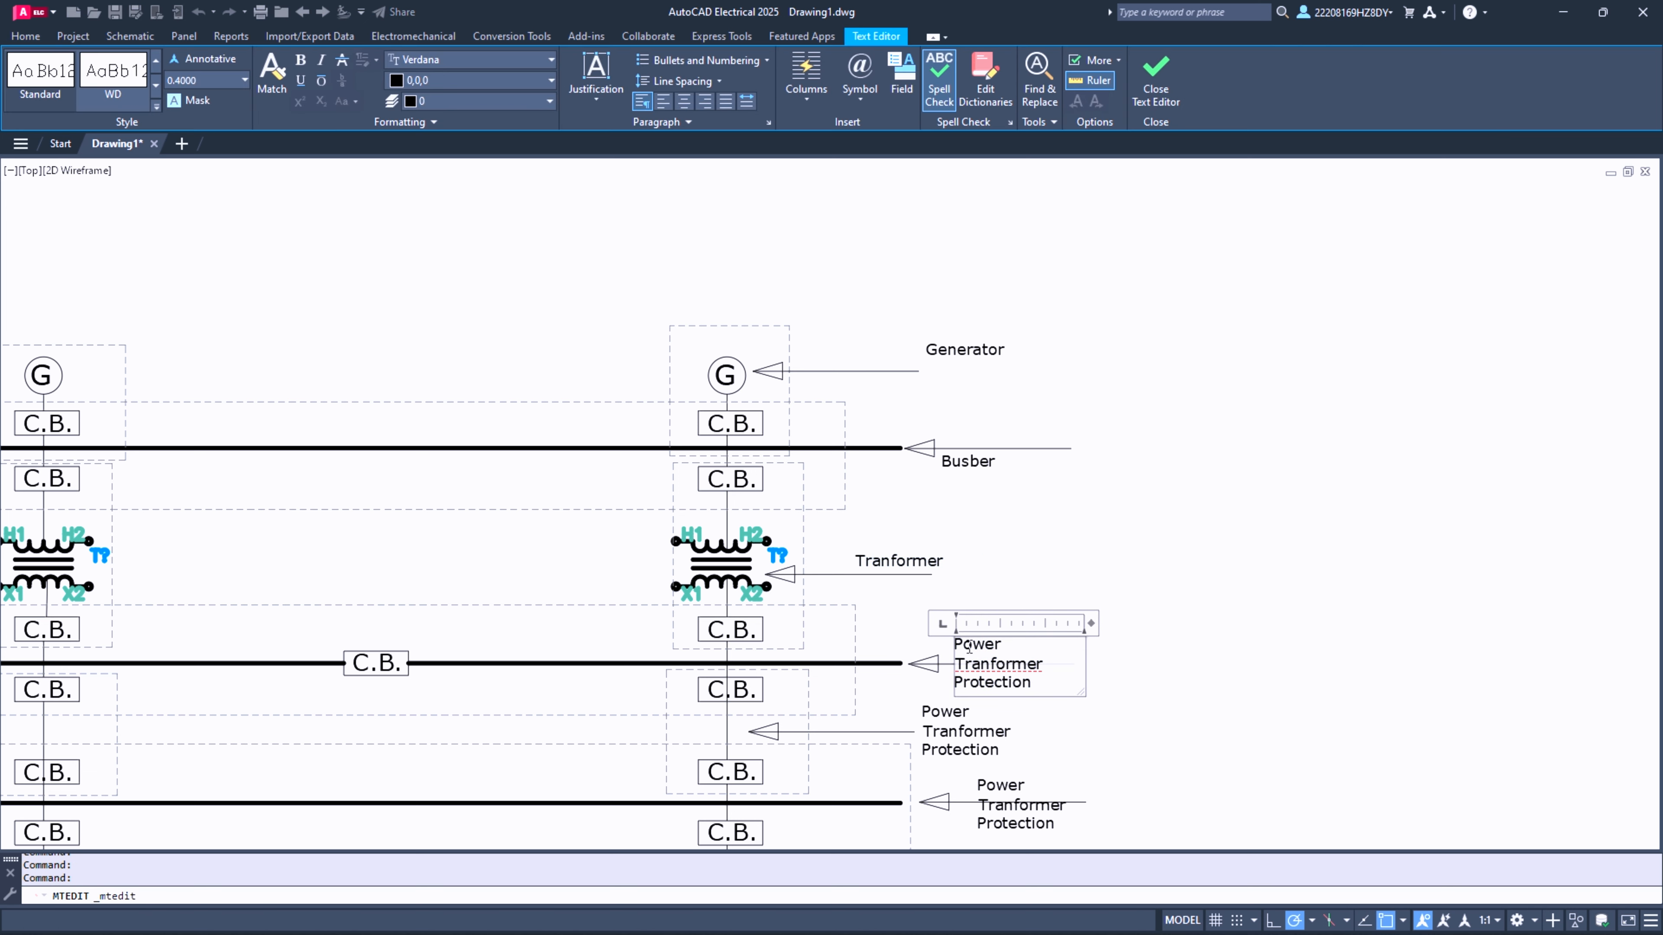
pyautogui.hotkey('ctrl', 'a')
pyautogui.write('B')
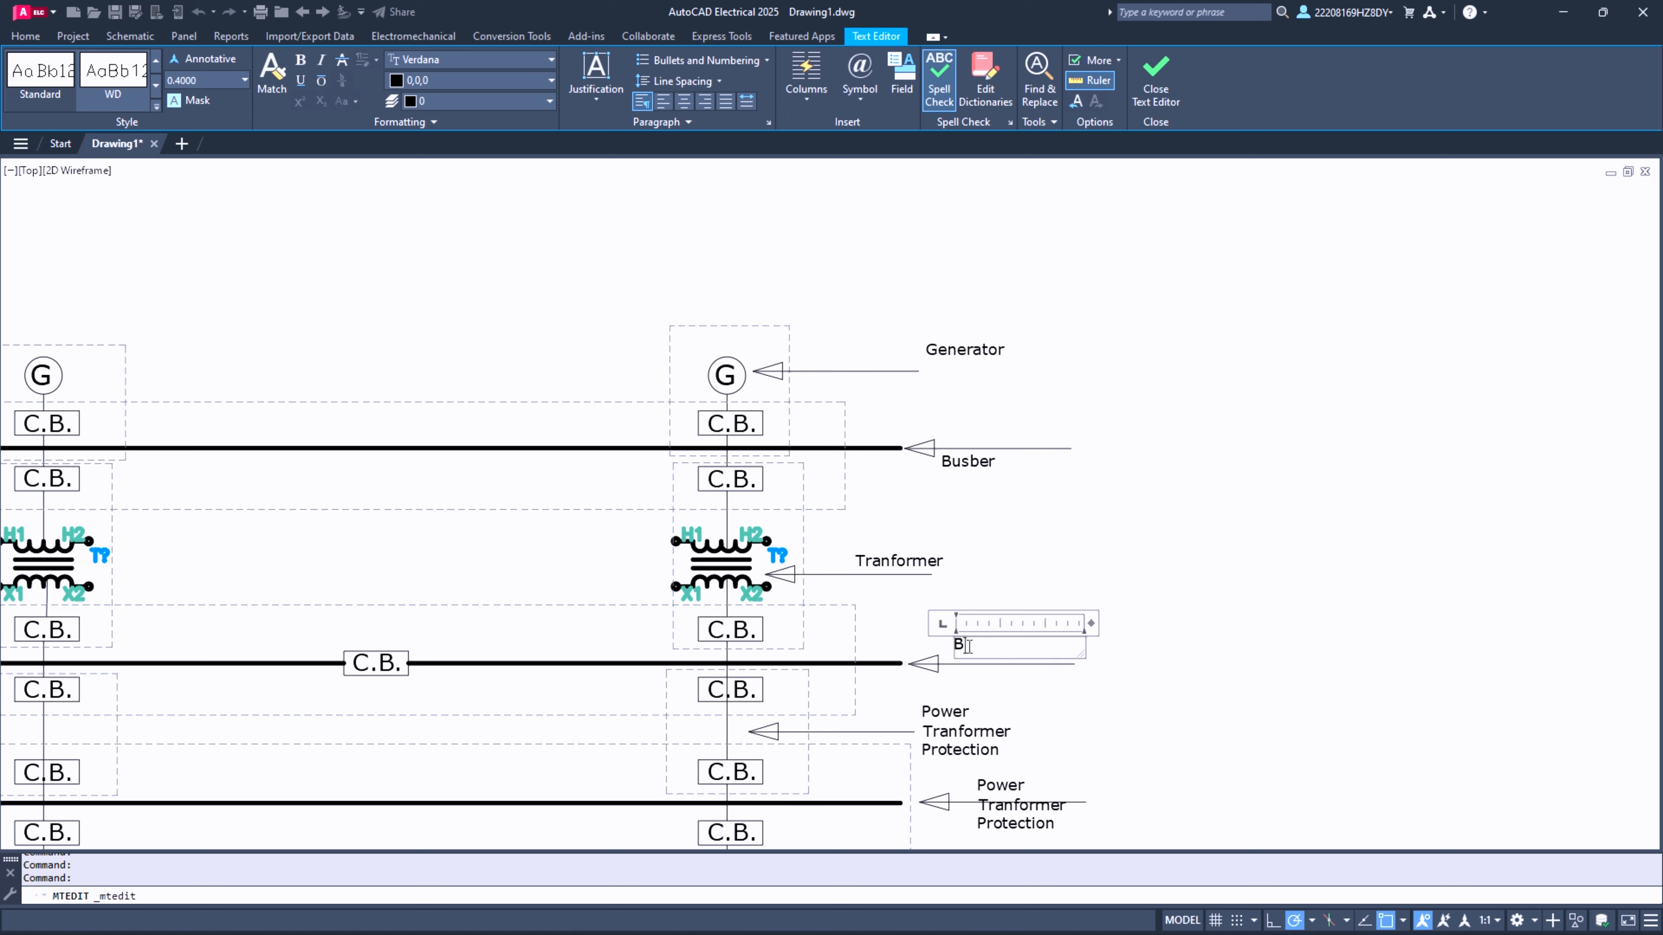
pyautogui.write('usber')
pyautogui.click(985, 749)
# - Replace the label text at the arrow between the middle and lowest busbars with "Transmission Line"
pyautogui.doubleClick(975, 738)
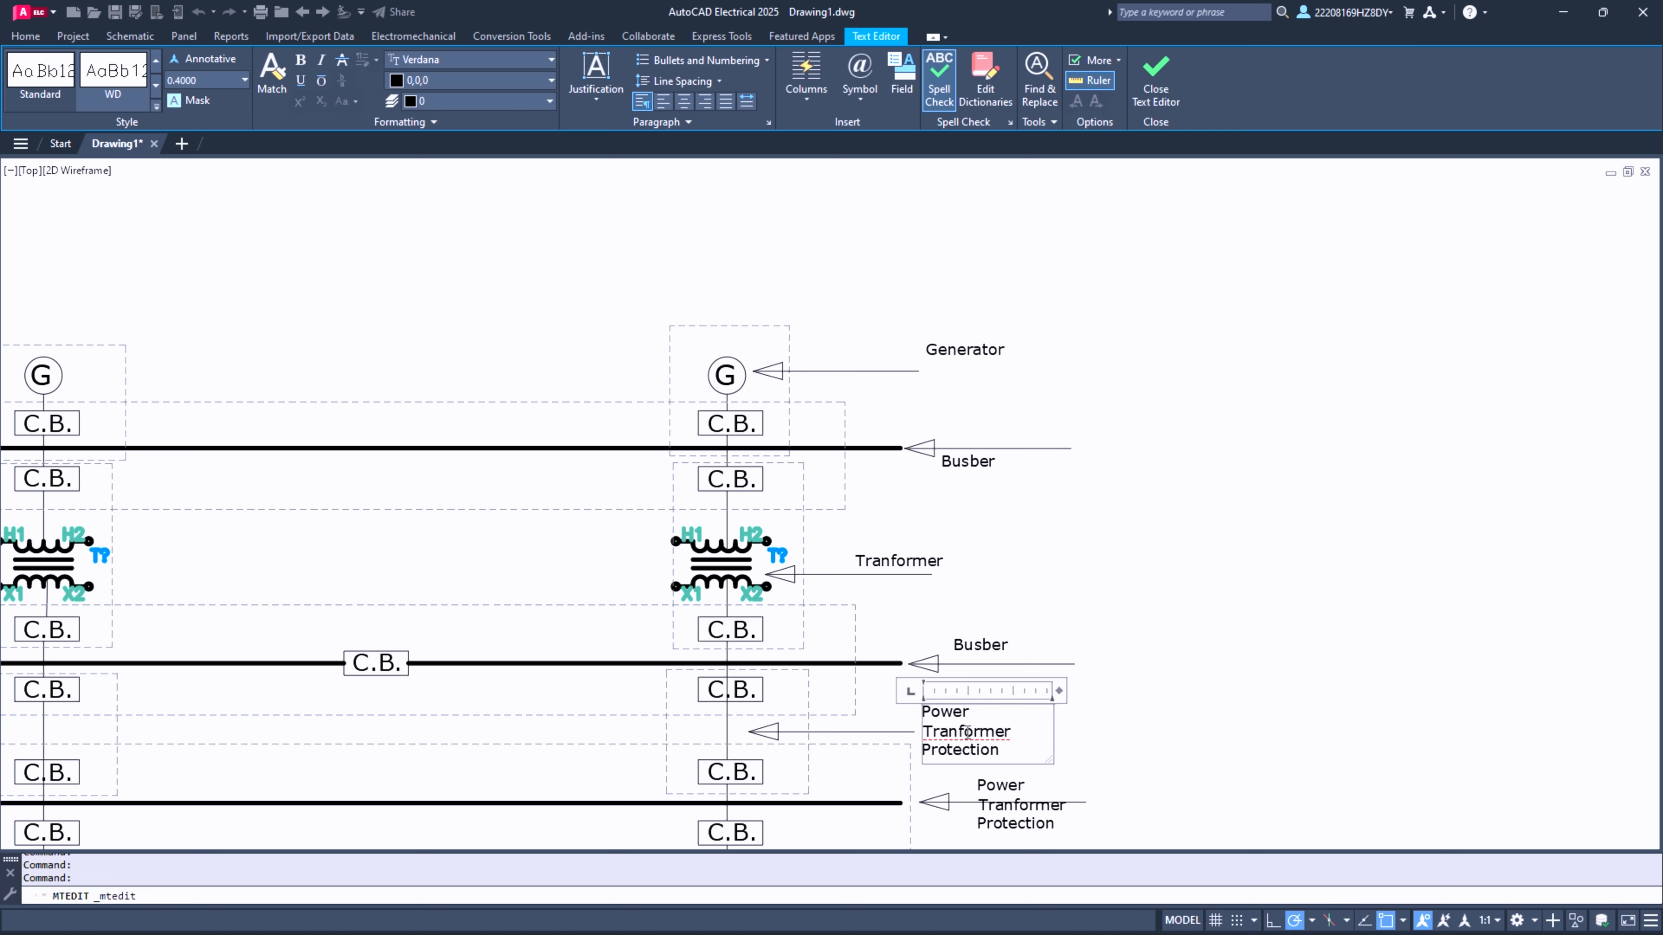
pyautogui.hotkey('ctrl', 'a')
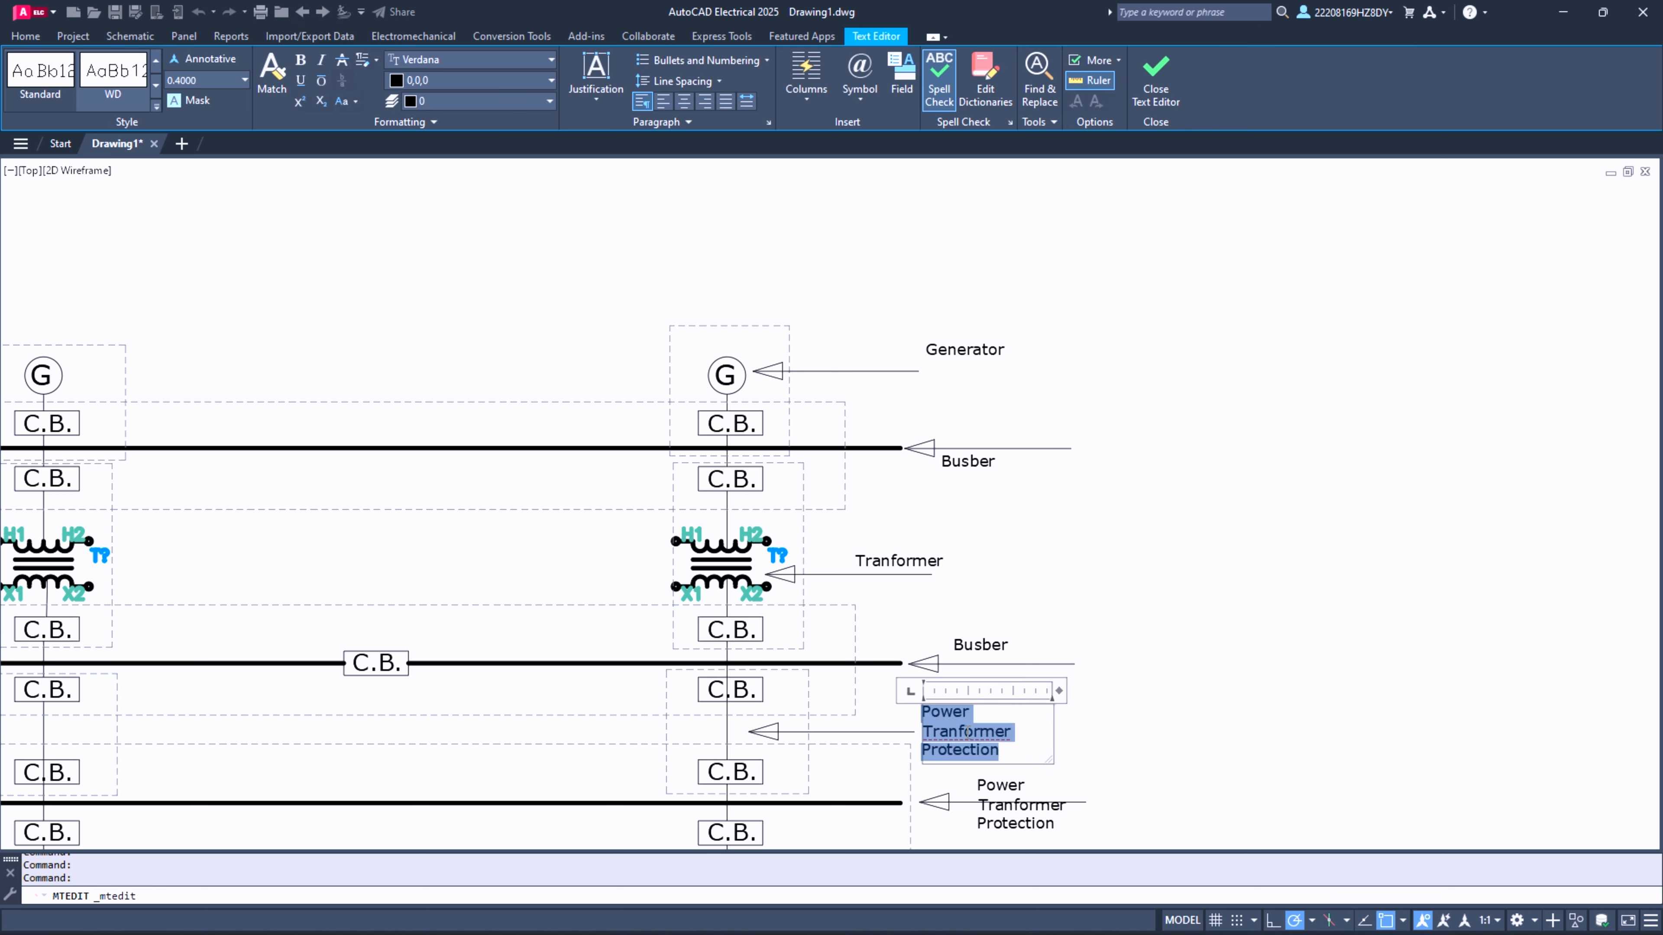
pyautogui.write('Tran')
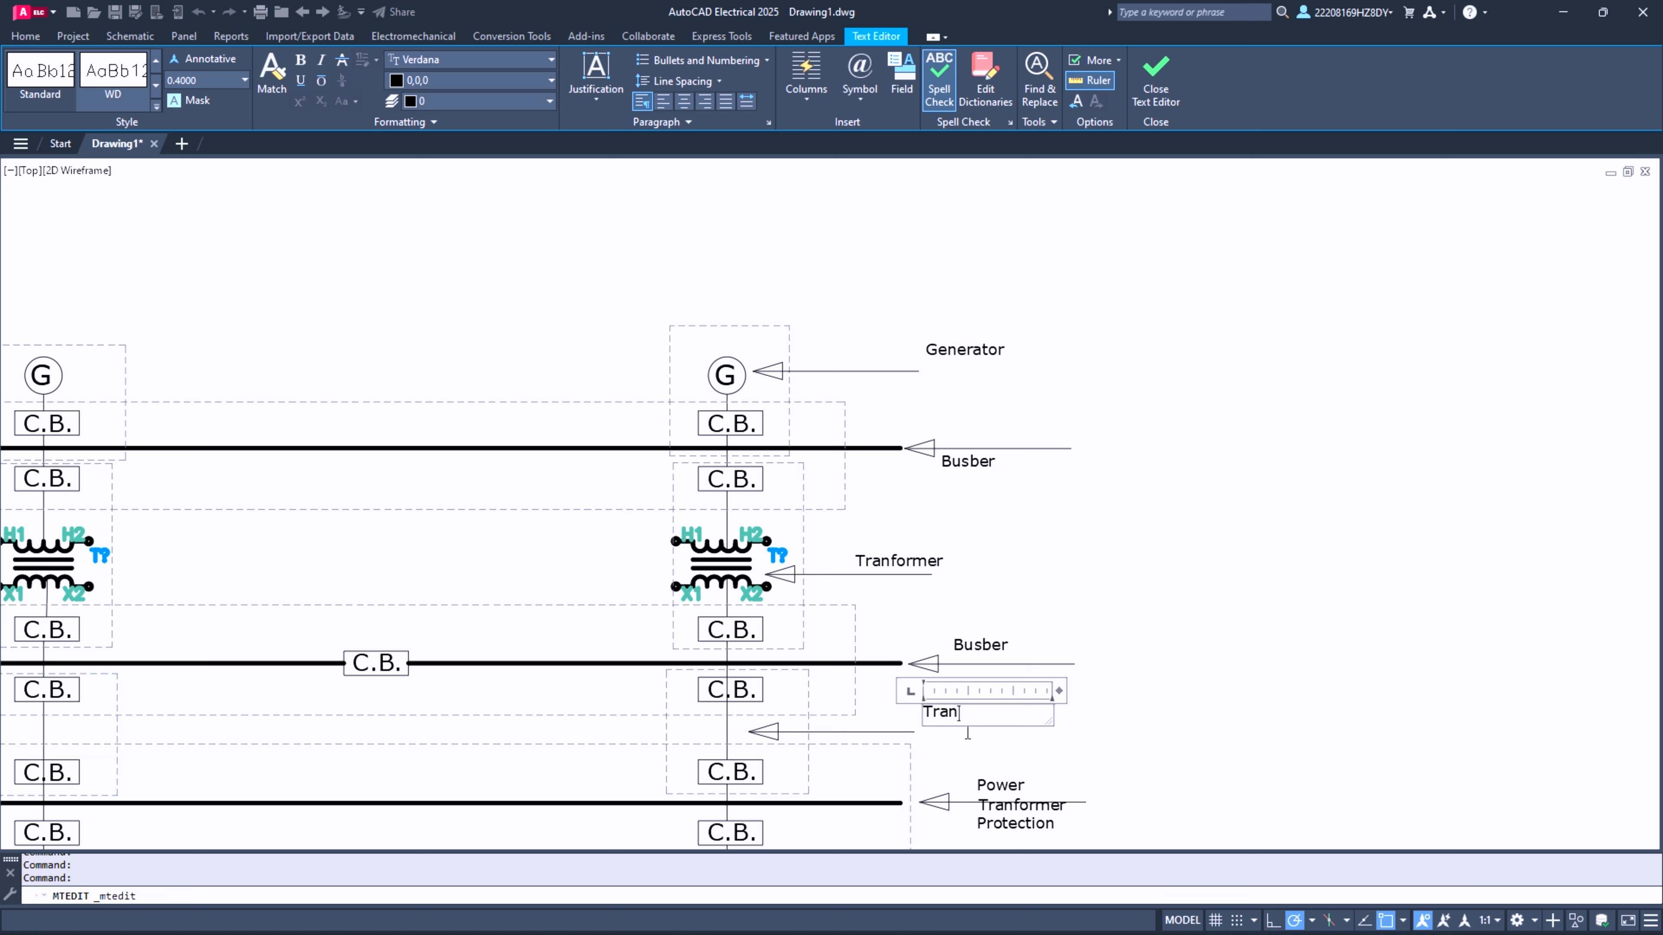
pyautogui.write('smission Line')
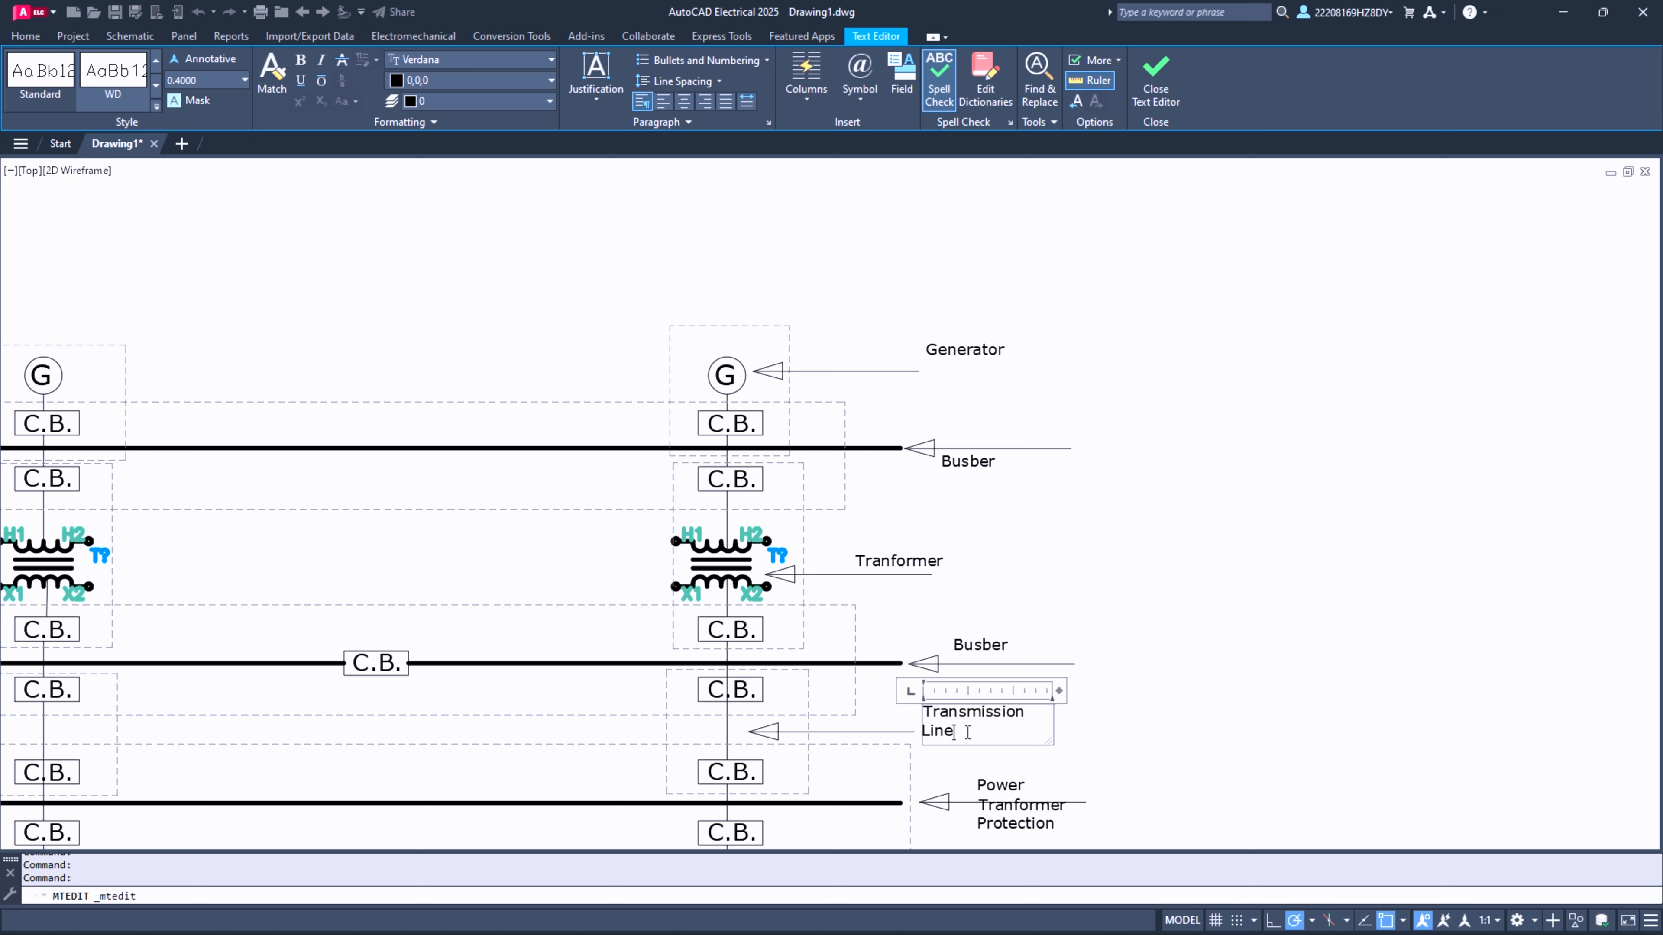
pyautogui.click(1165, 727)
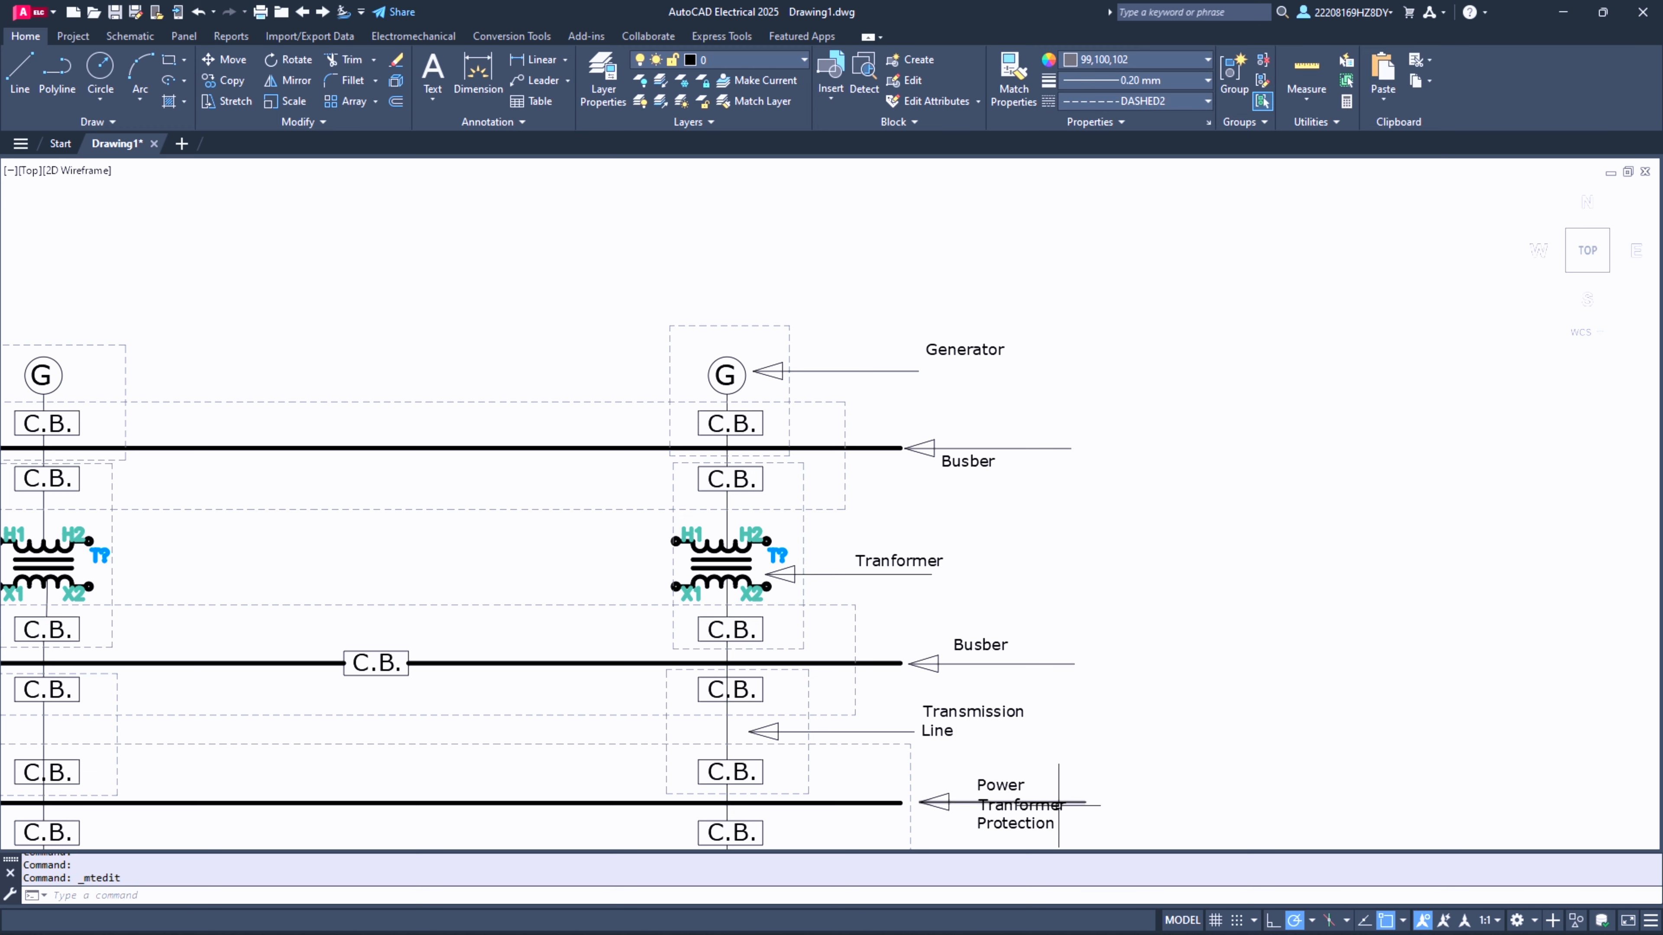
# - Replace the label text at the lowest busbar's arrow with "Busber"
pyautogui.click(998, 786)
pyautogui.doubleClick(999, 786)
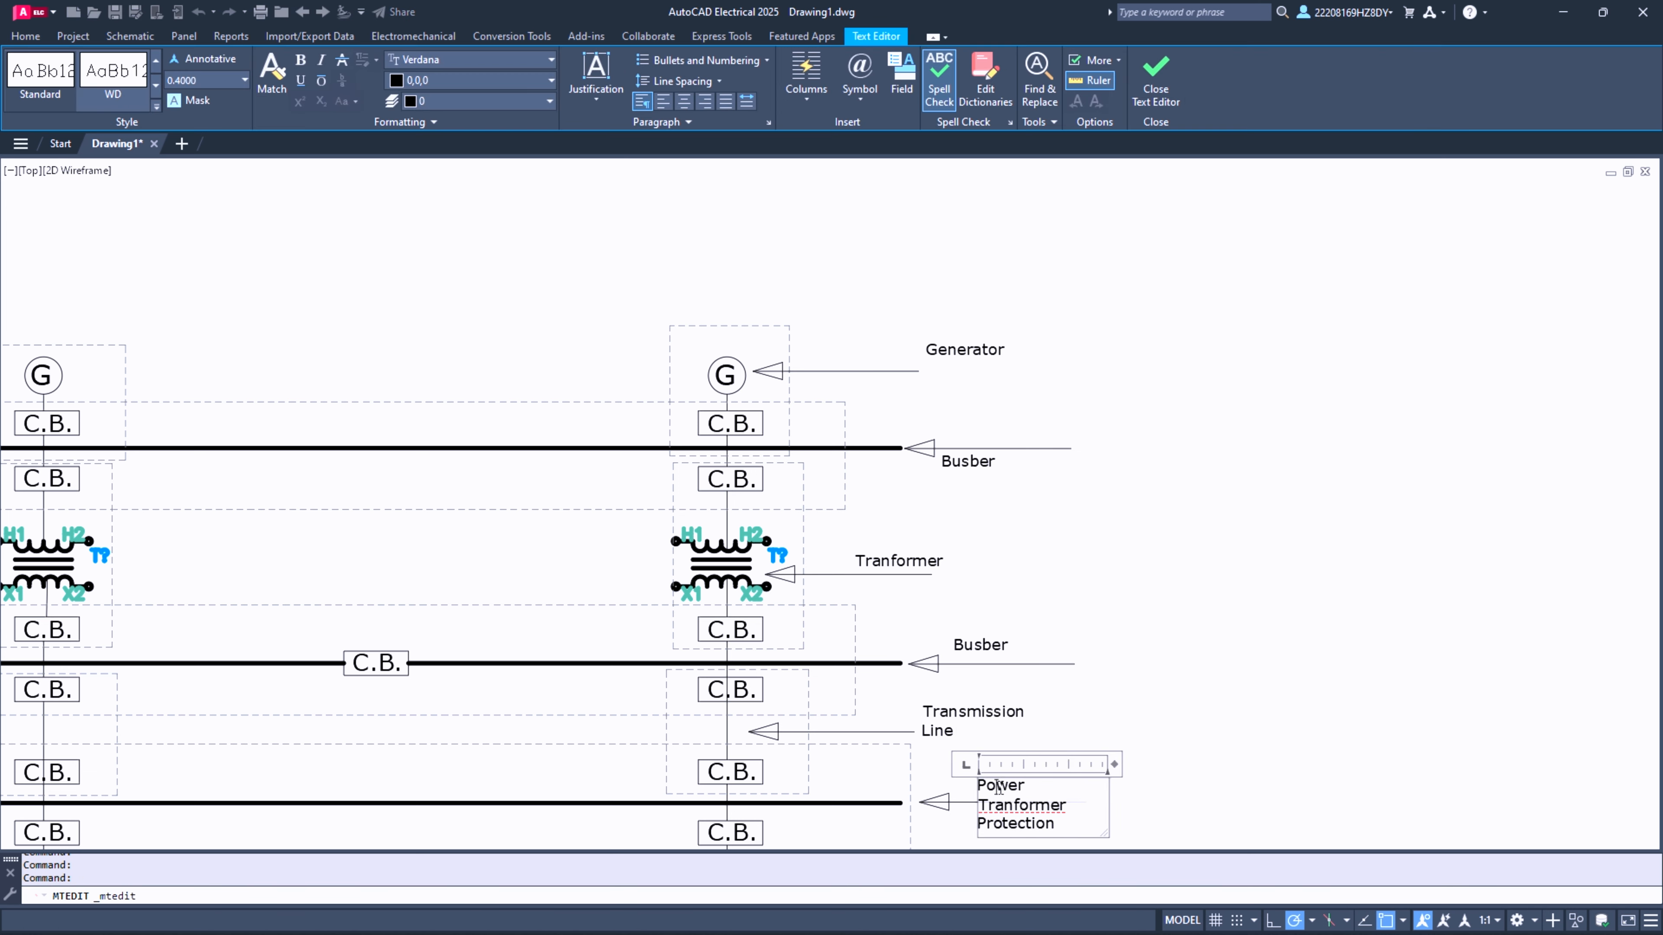
pyautogui.tripleClick(998, 786)
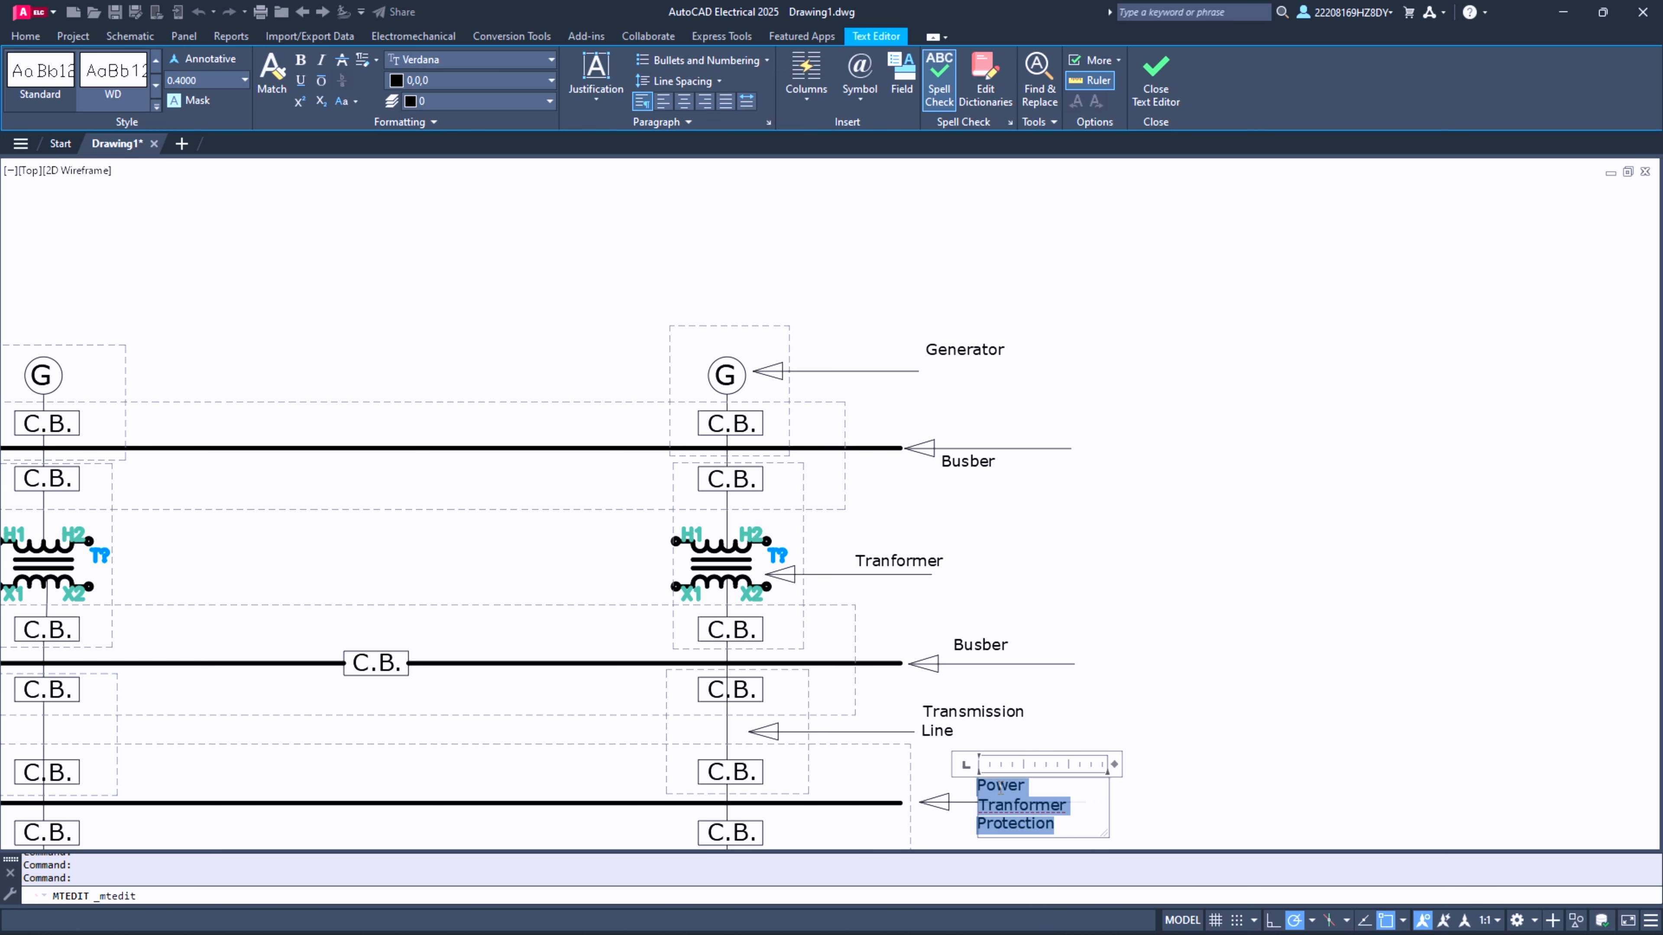
pyautogui.write('Busber')
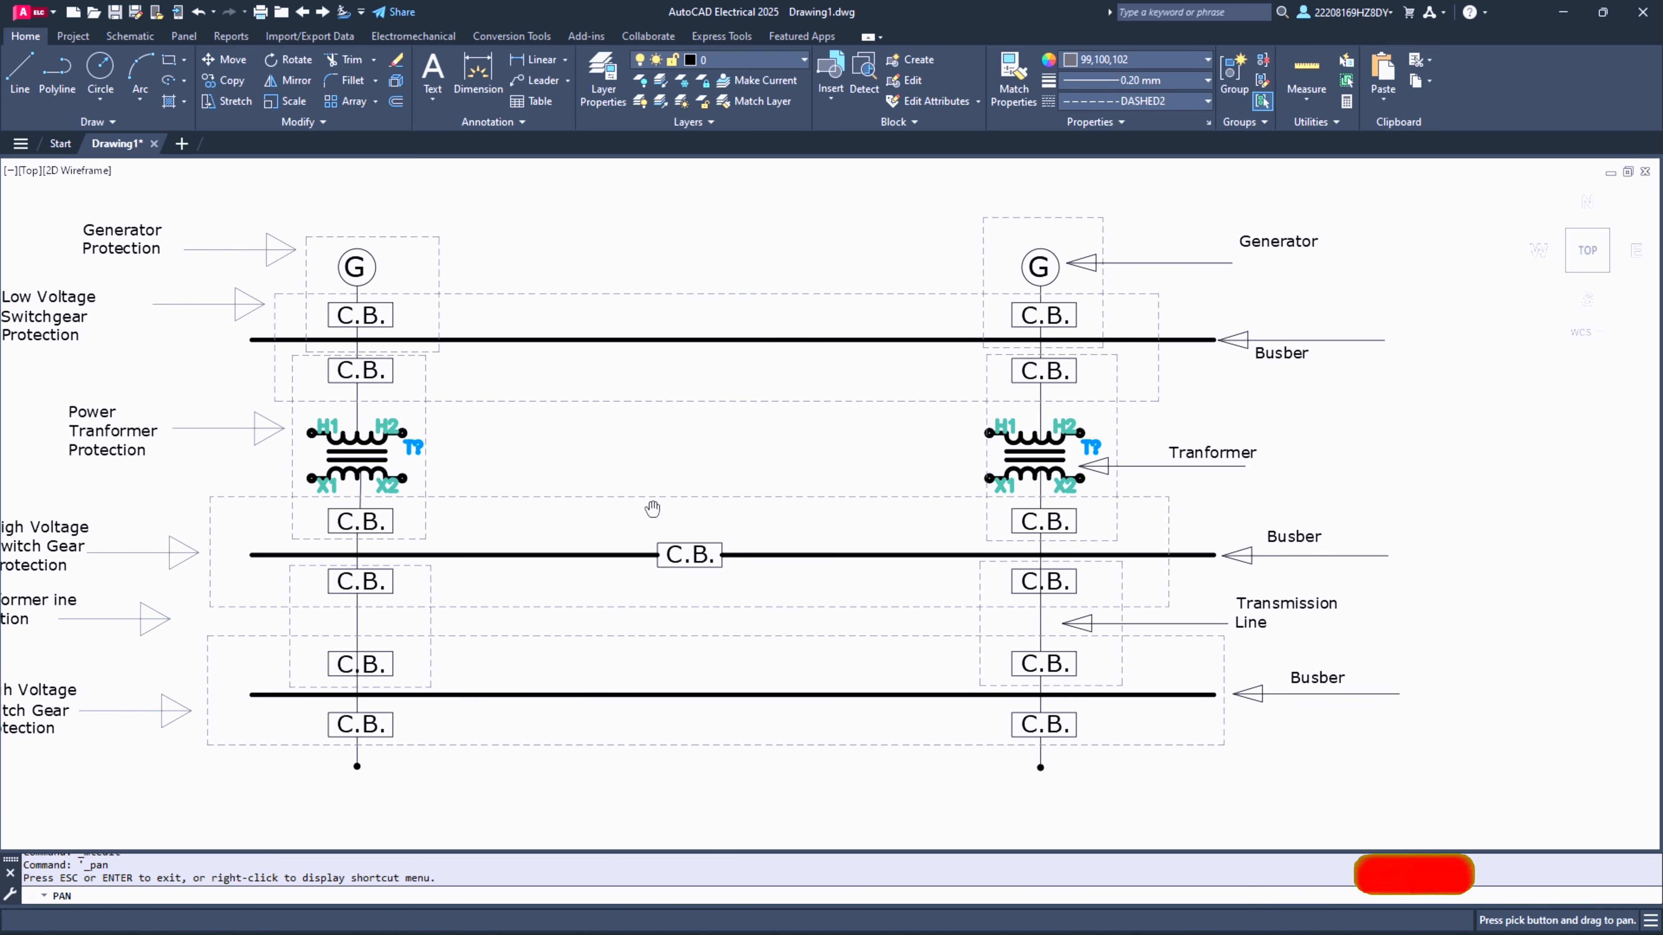
pyautogui.moveTo(653, 509)
pyautogui.mouseDown()
pyautogui.moveTo(818, 521)
pyautogui.moveTo(761, 517)
pyautogui.mouseUp()
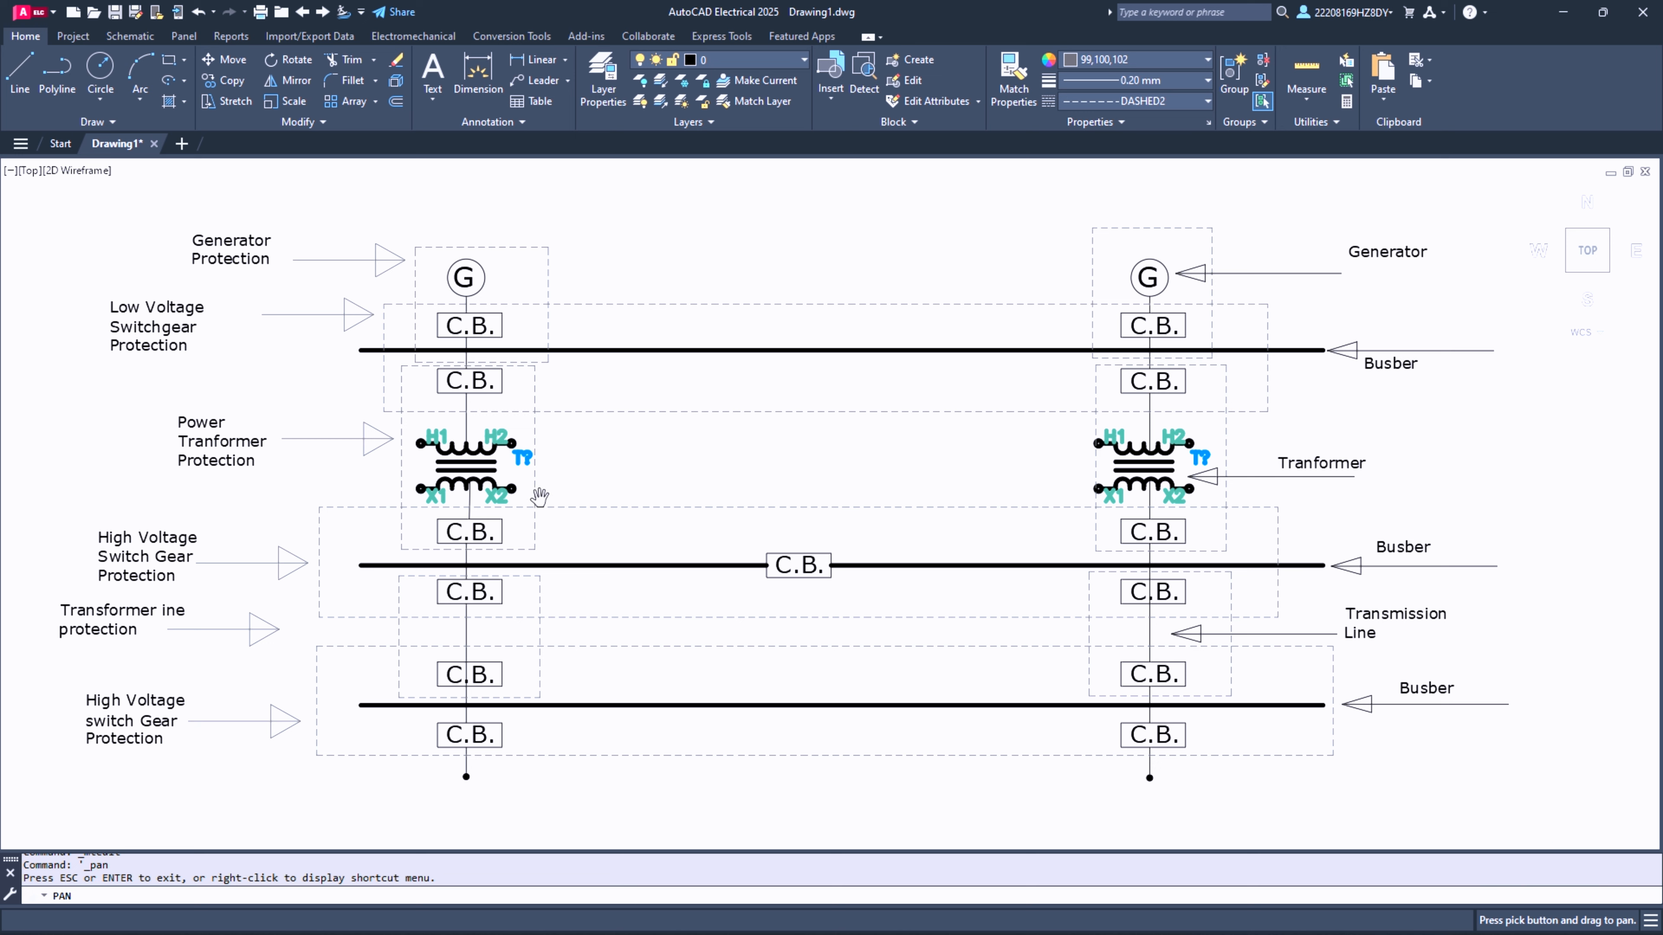
pyautogui.press('Escape')
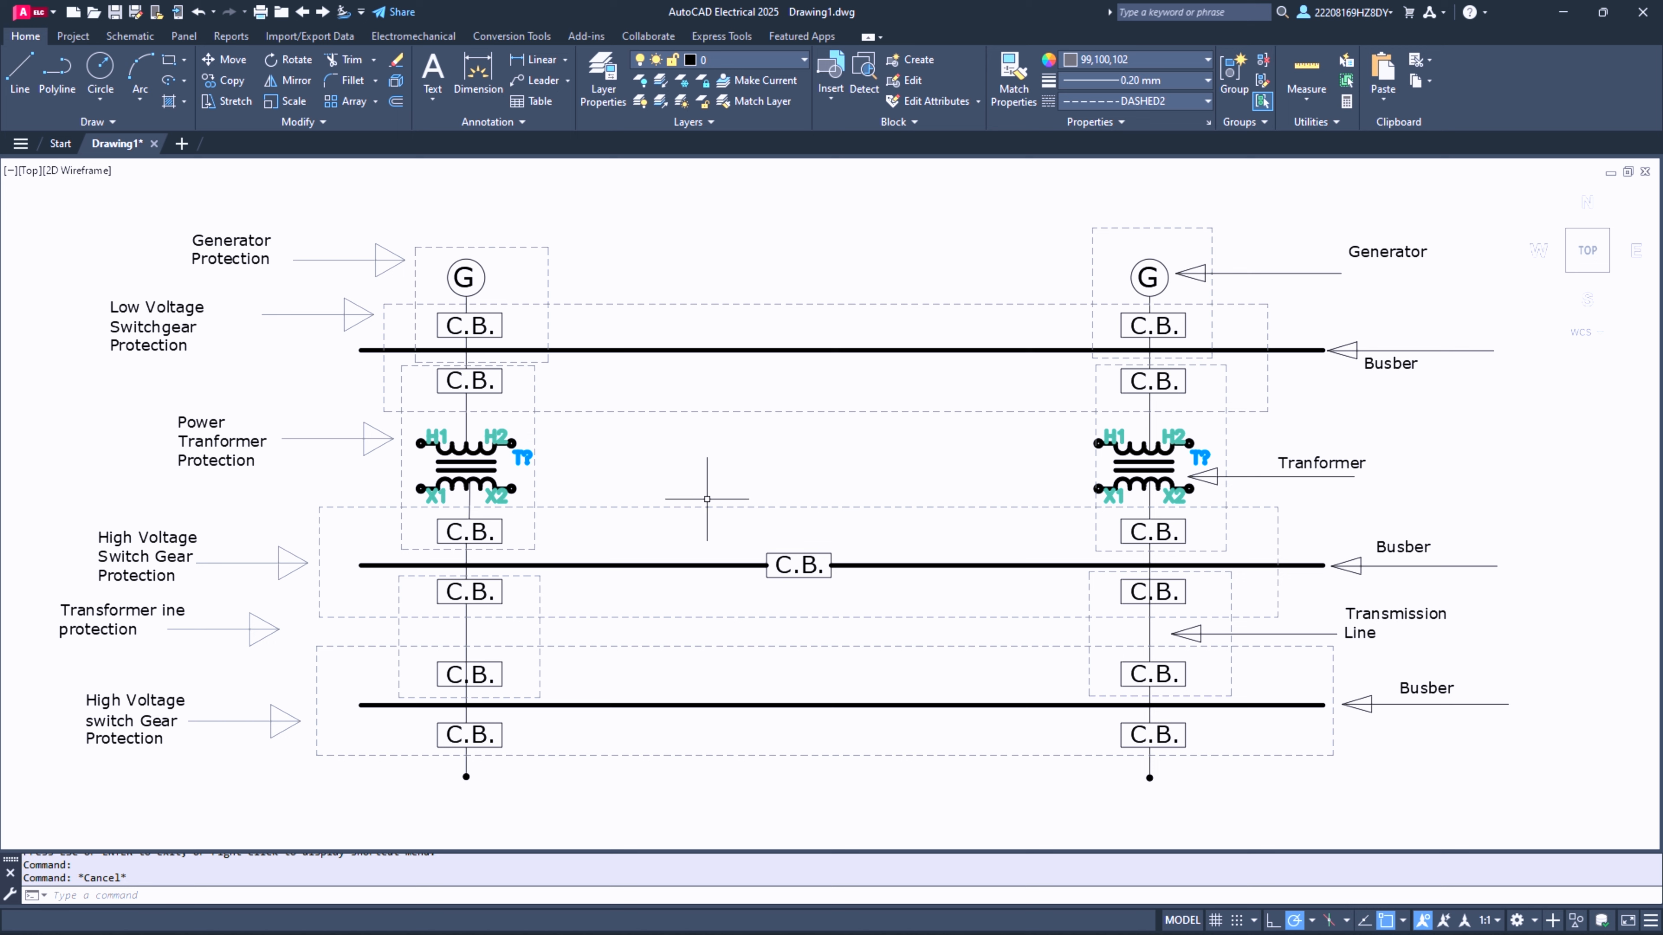